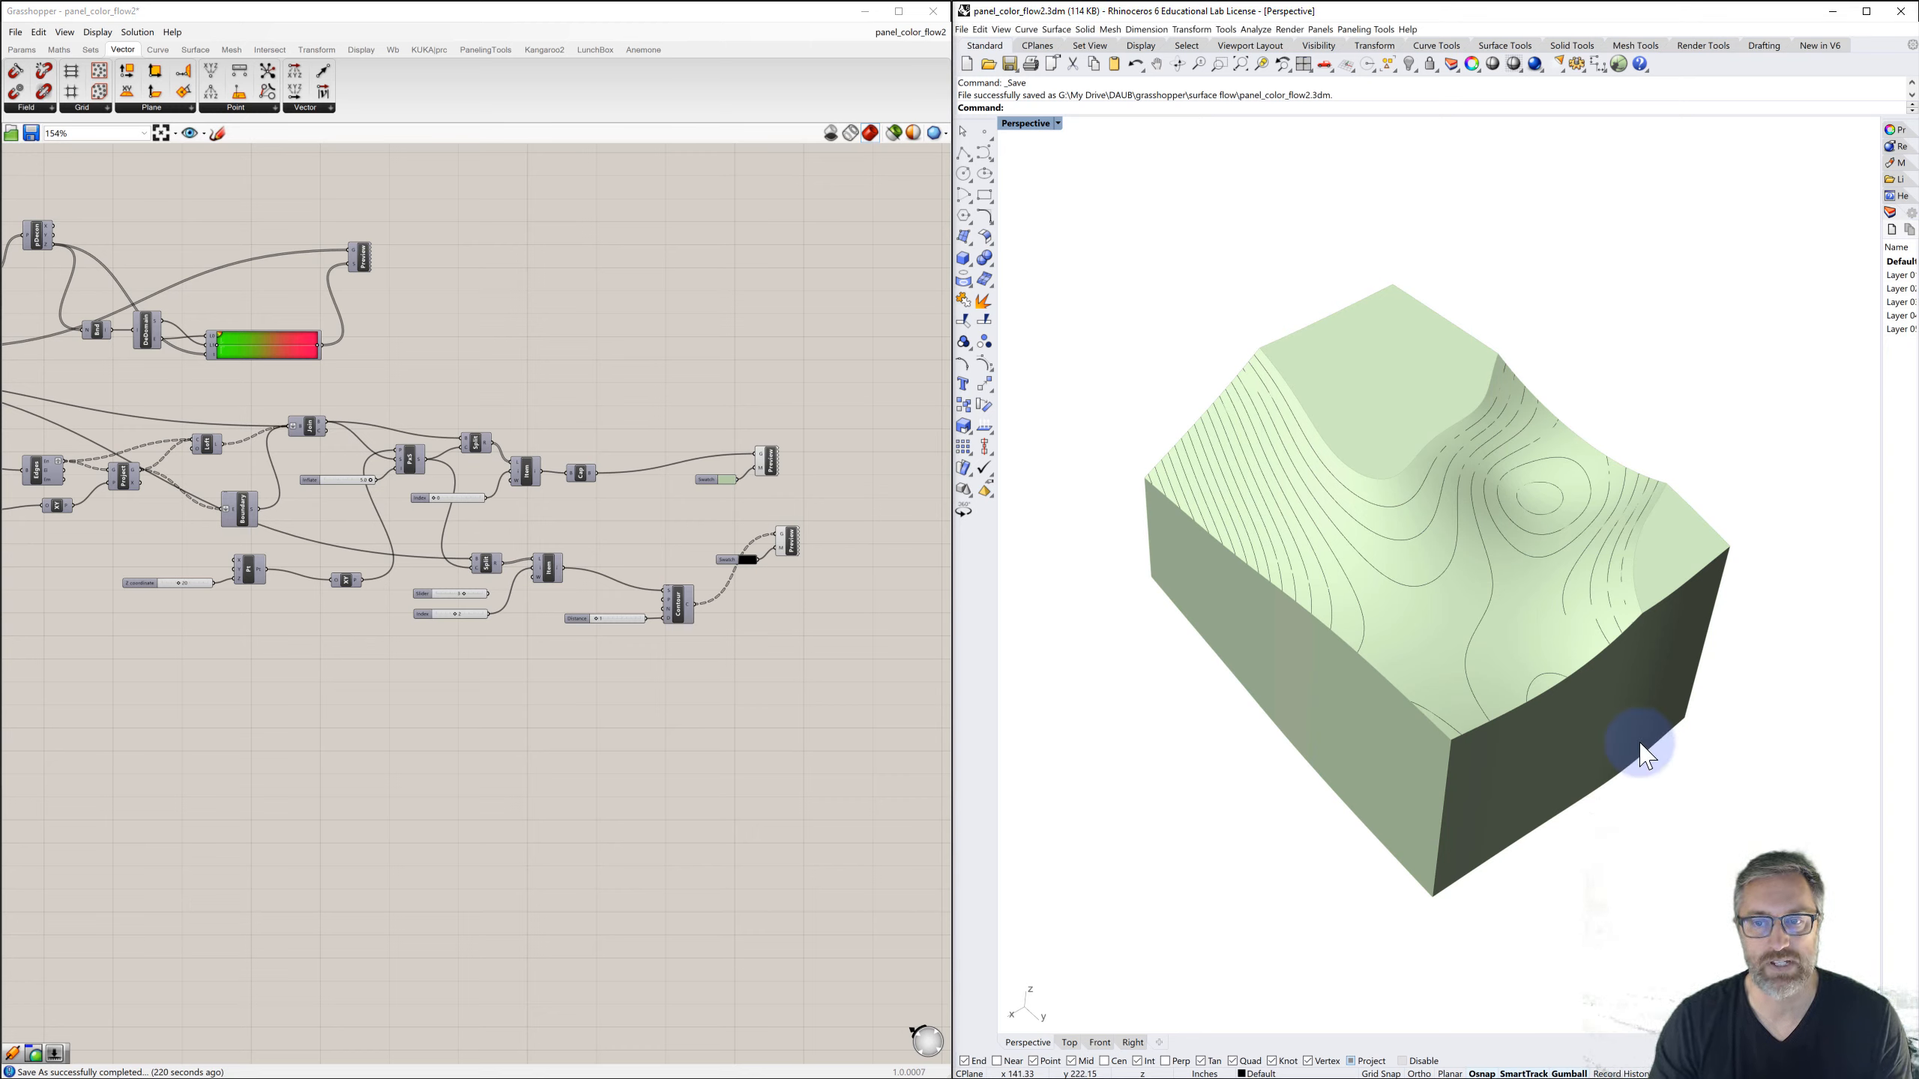
- Set the first Seed slider to 64 to vary the randomly generated terrain block, and inspect its shape from several angles
right_drag(1370, 862, 1473, 852)
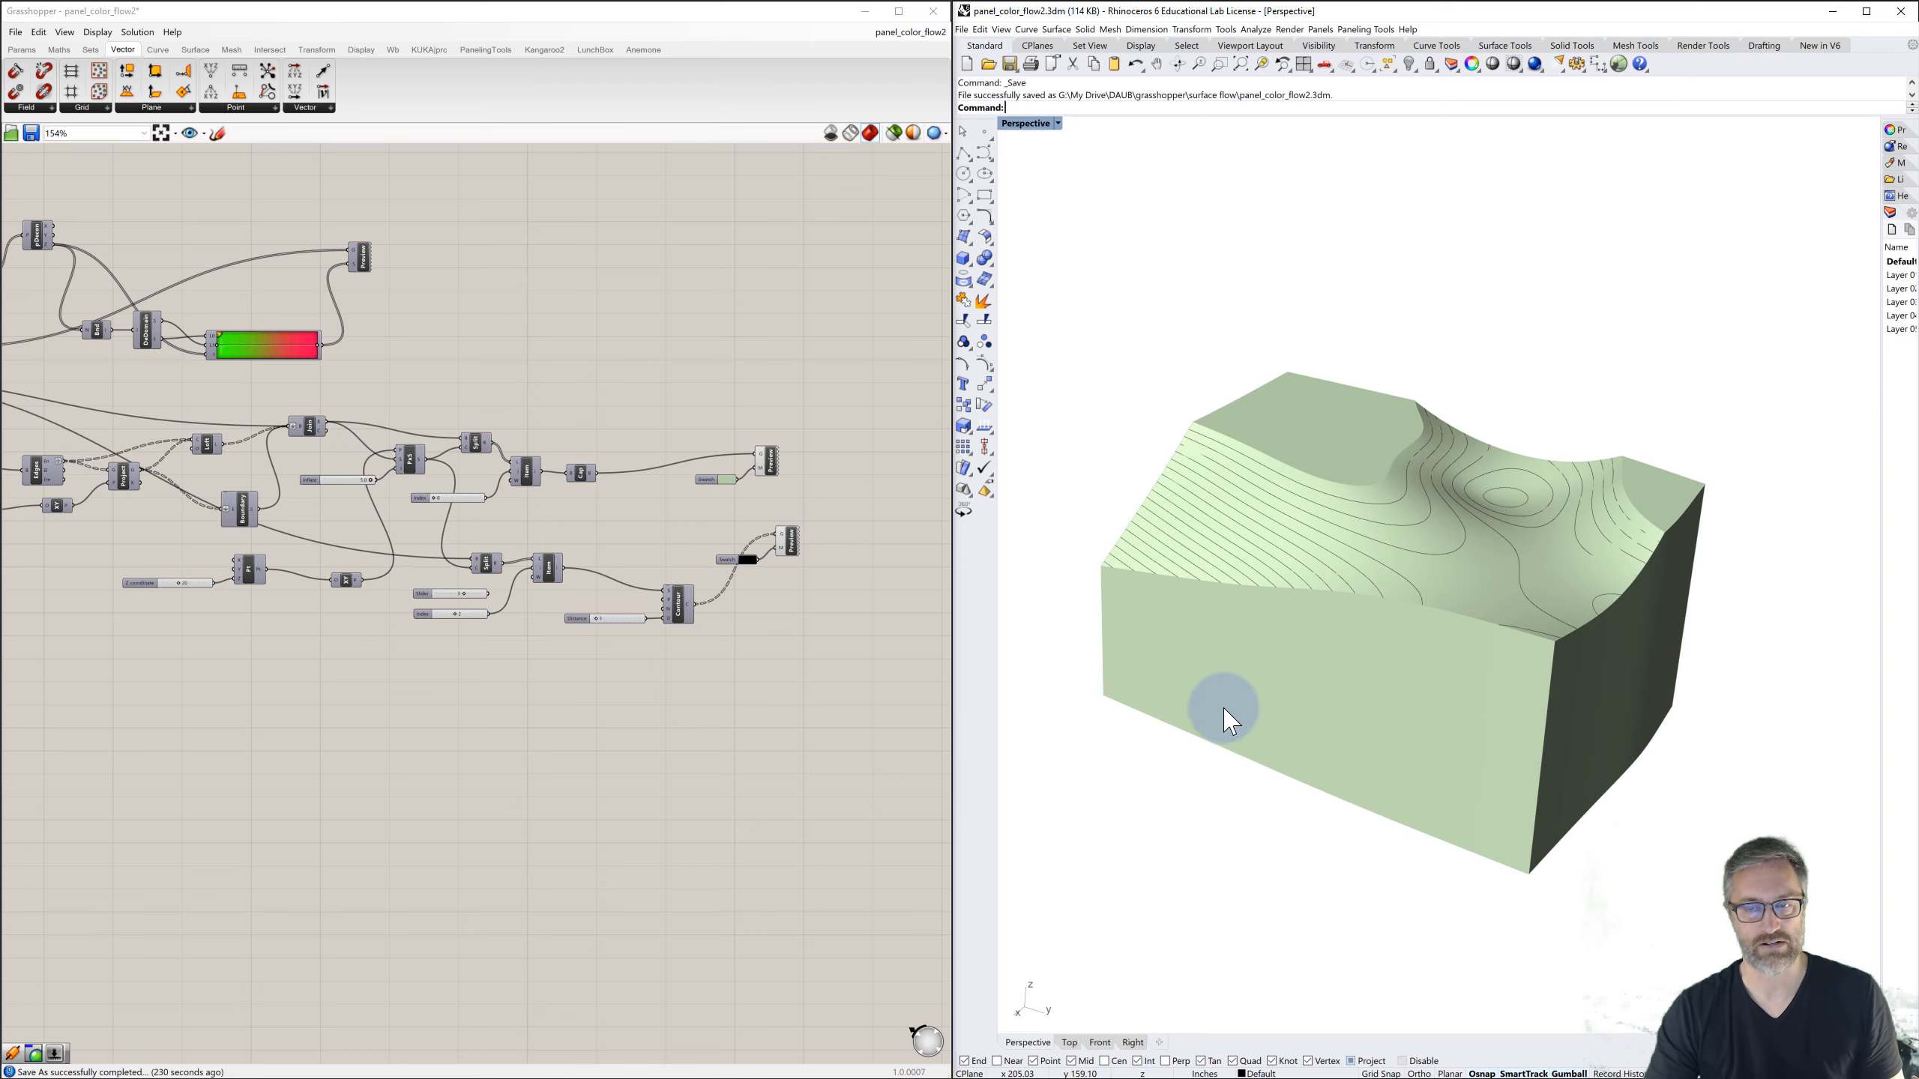
mouse_move(1228, 710)
right_down()
mouse_move(1313, 709)
mouse_move(1263, 699)
right_up()
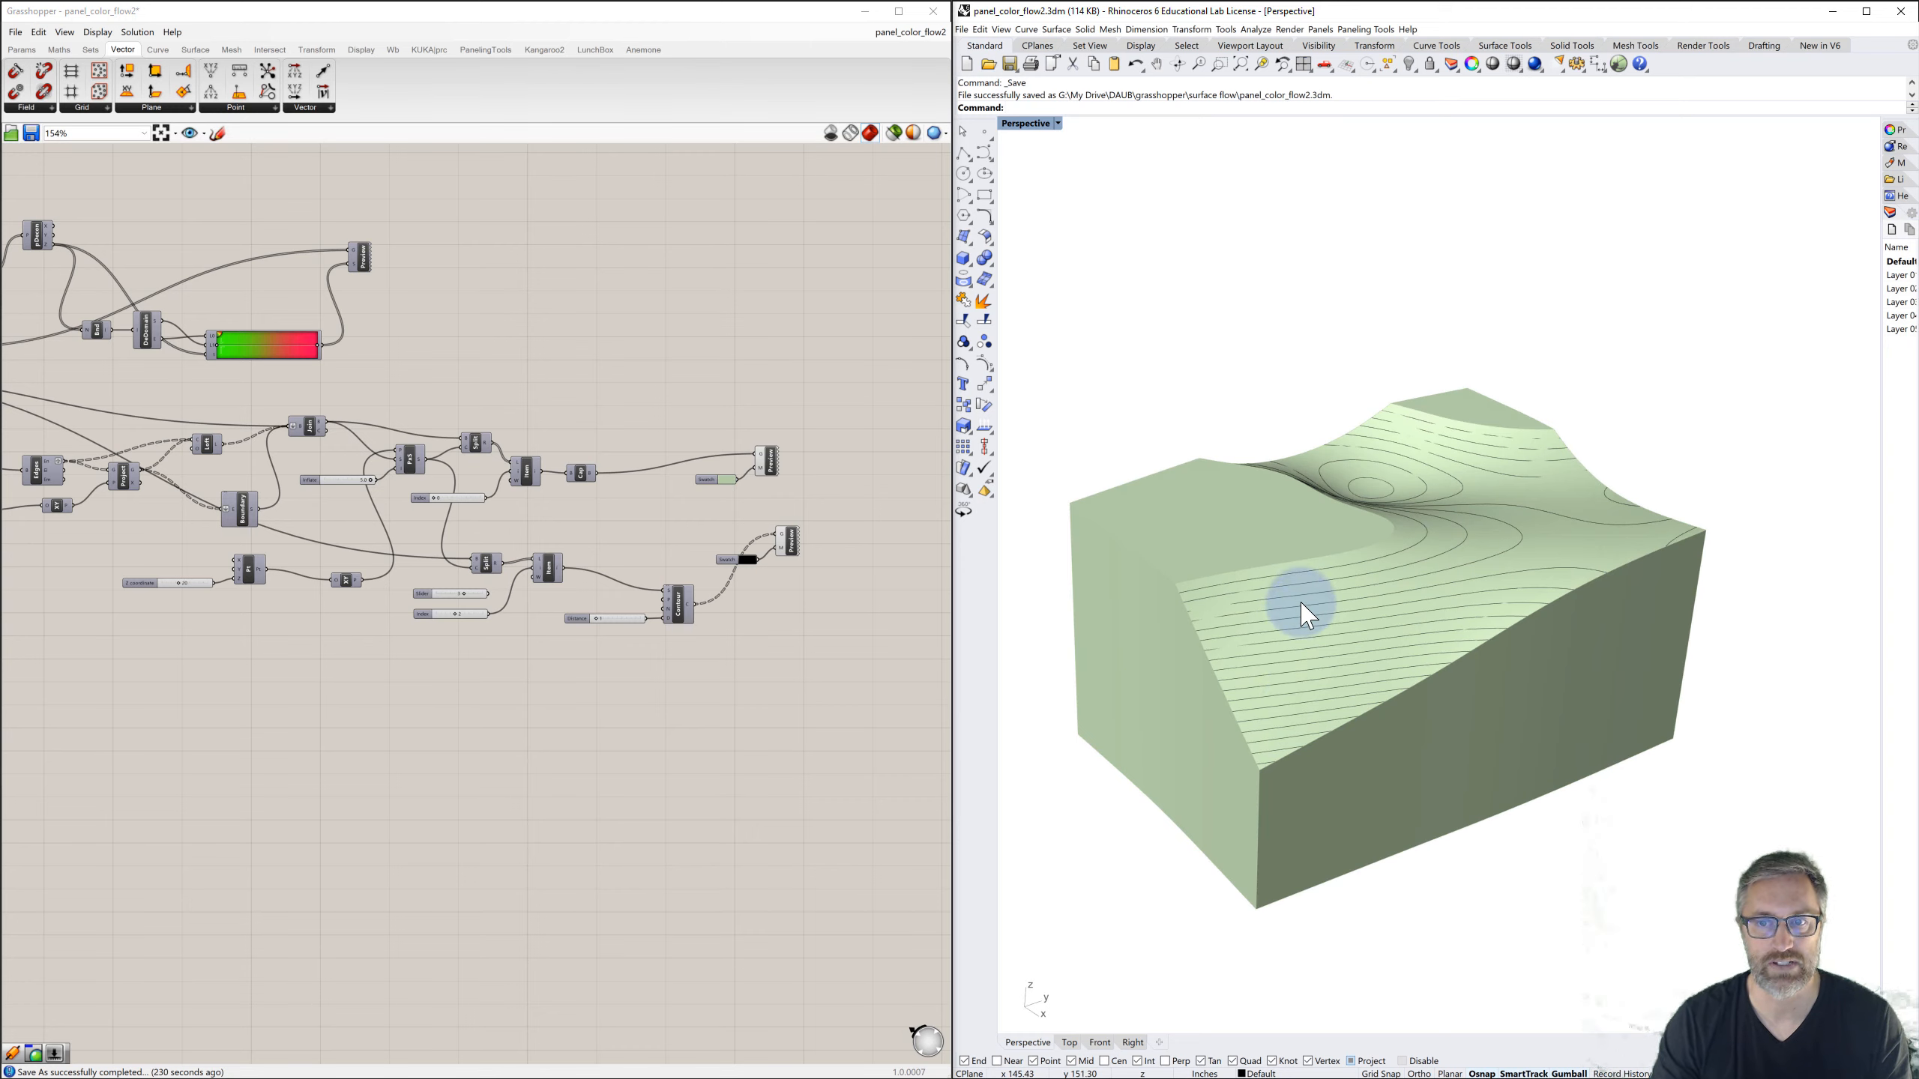
right_drag(1395, 580, 1371, 612)
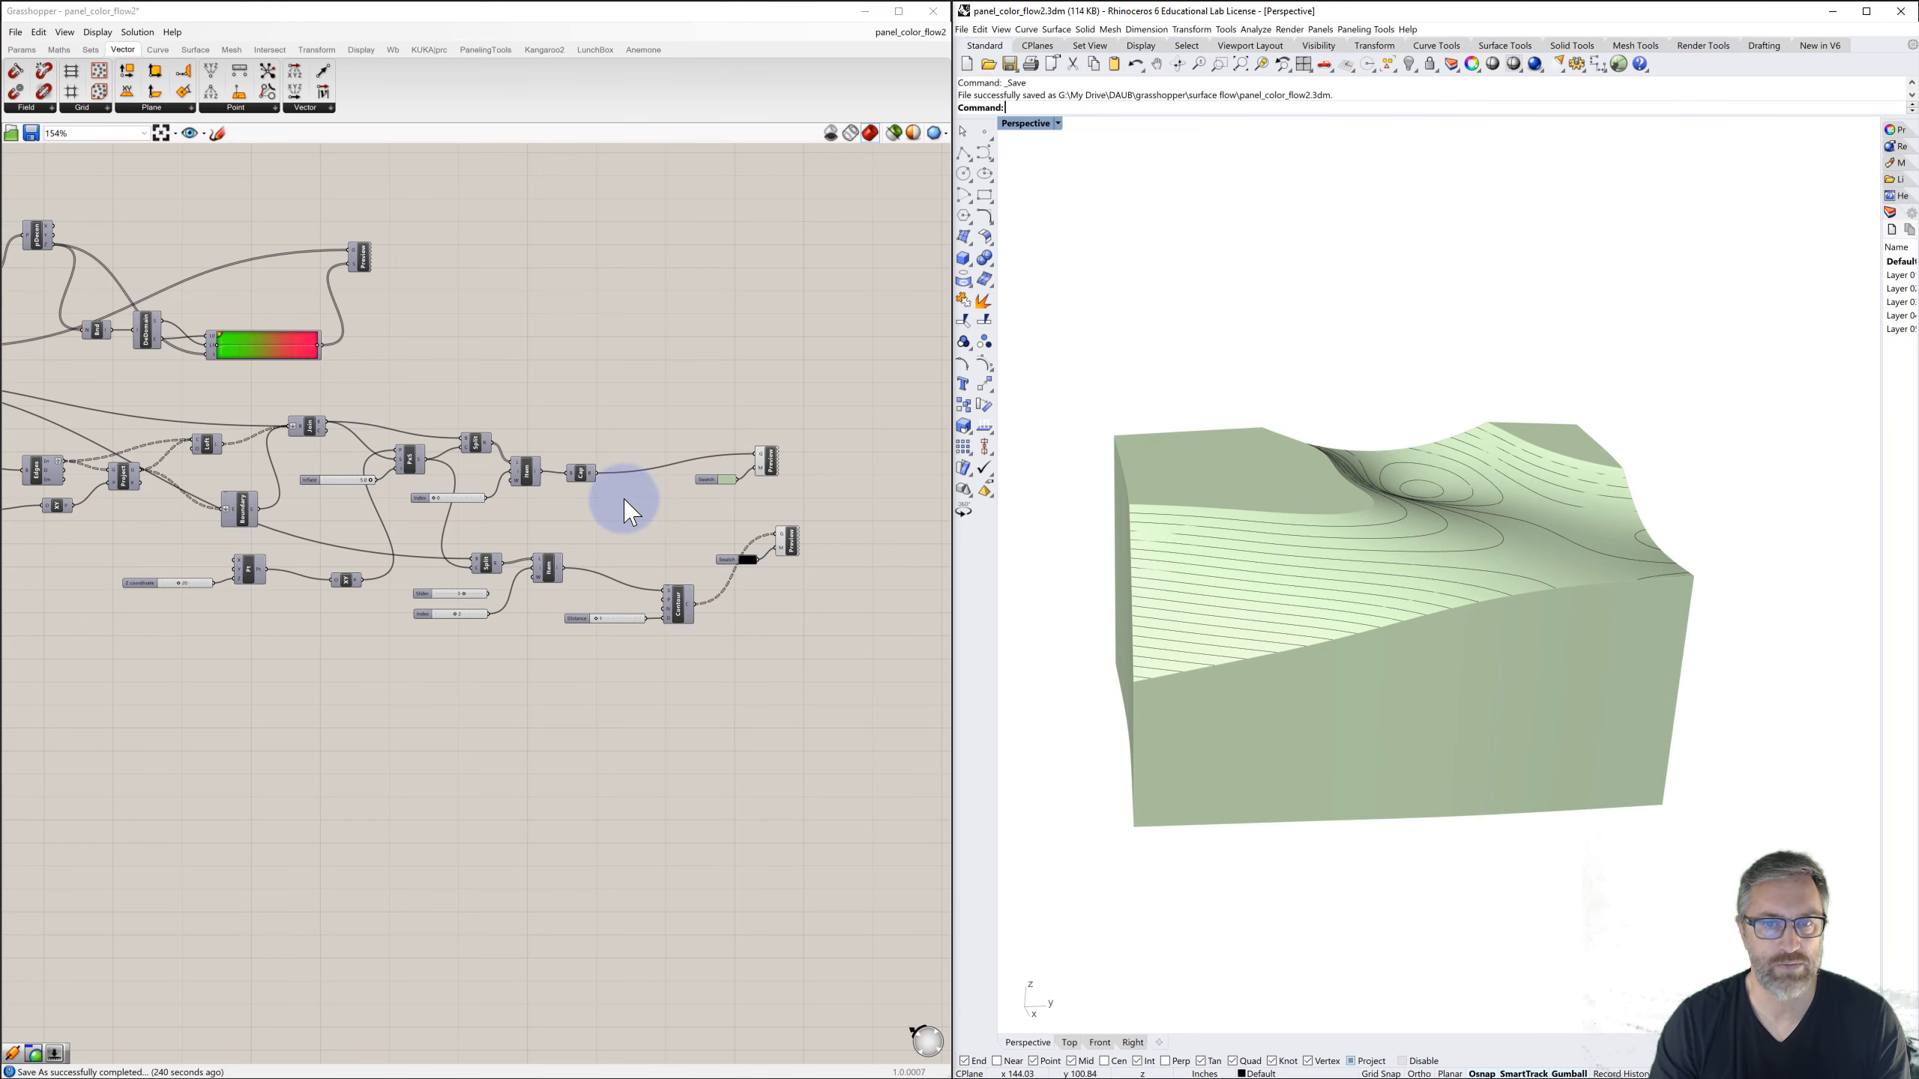
scroll(737, 523, down, 3)
scroll(526, 522, up, 6)
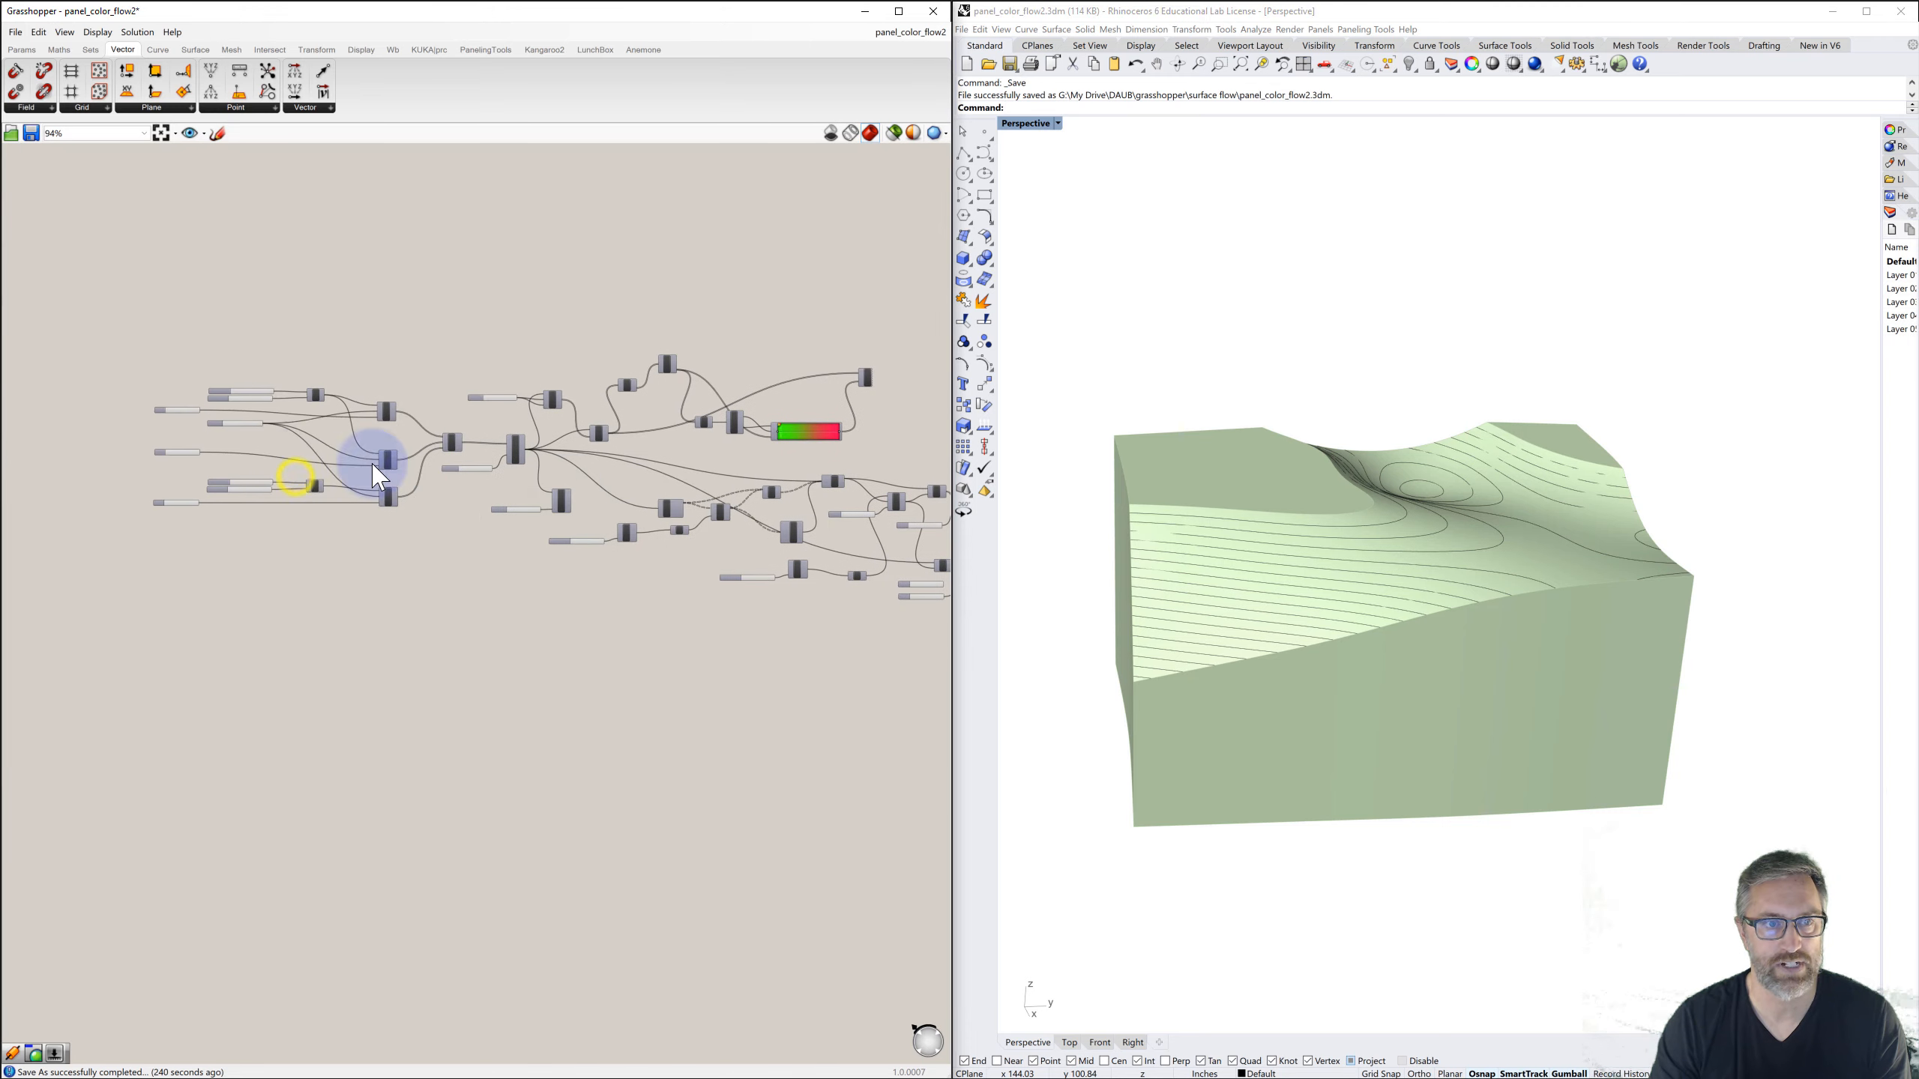
right_drag(182, 442, 424, 523)
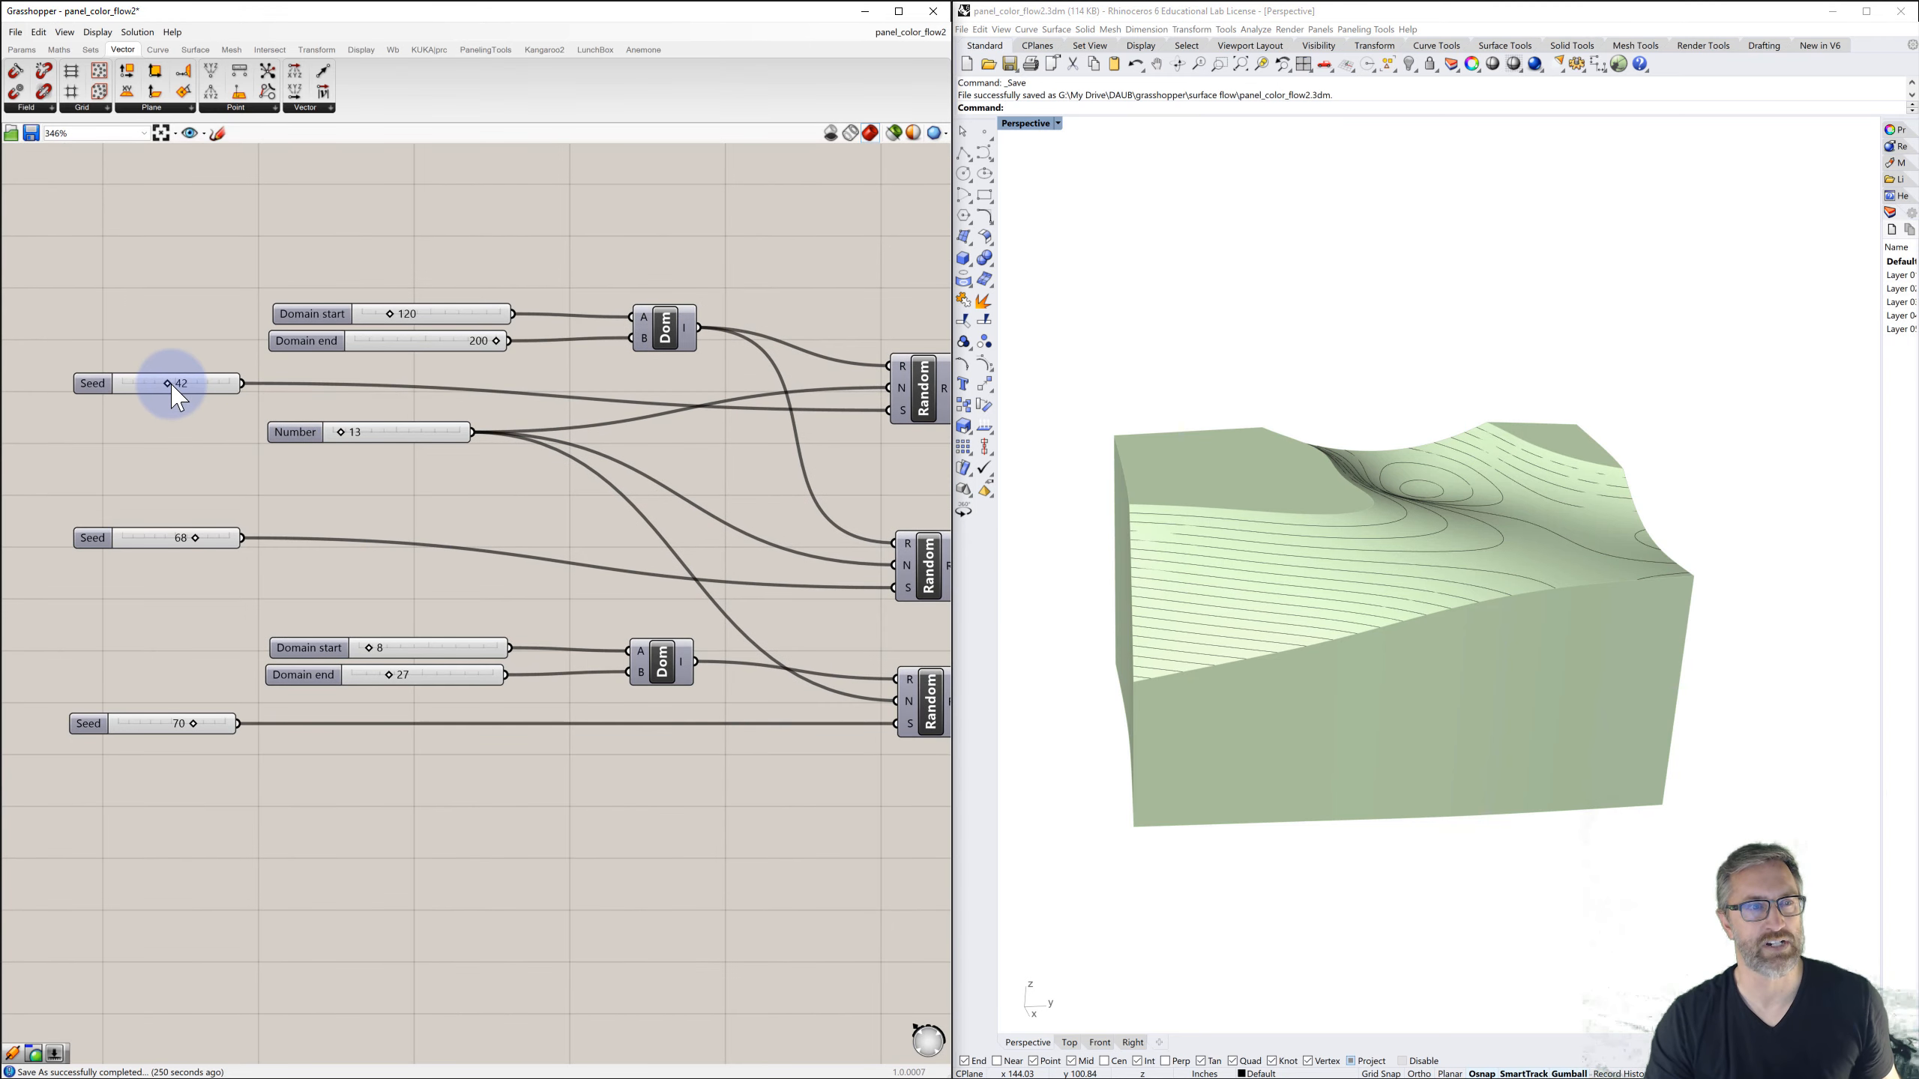
drag(184, 383, 200, 387)
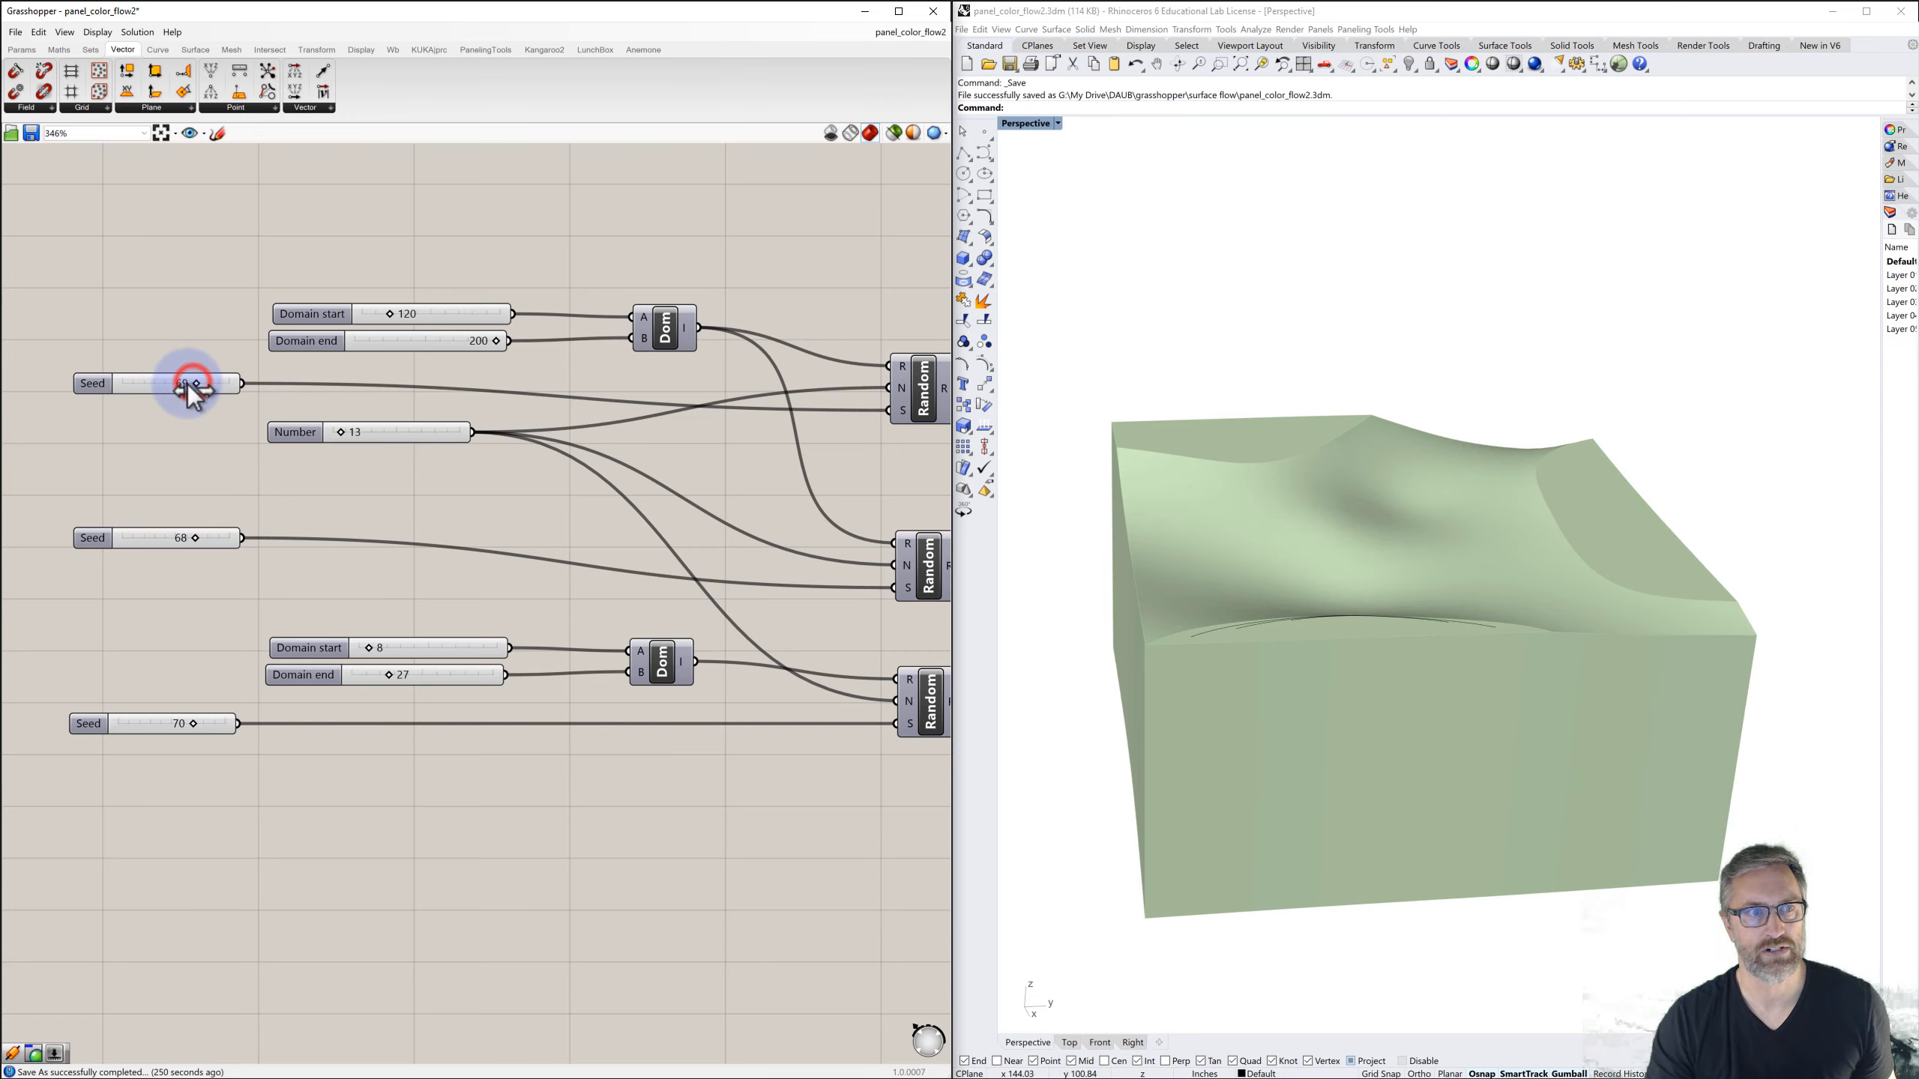
drag(187, 383, 182, 384)
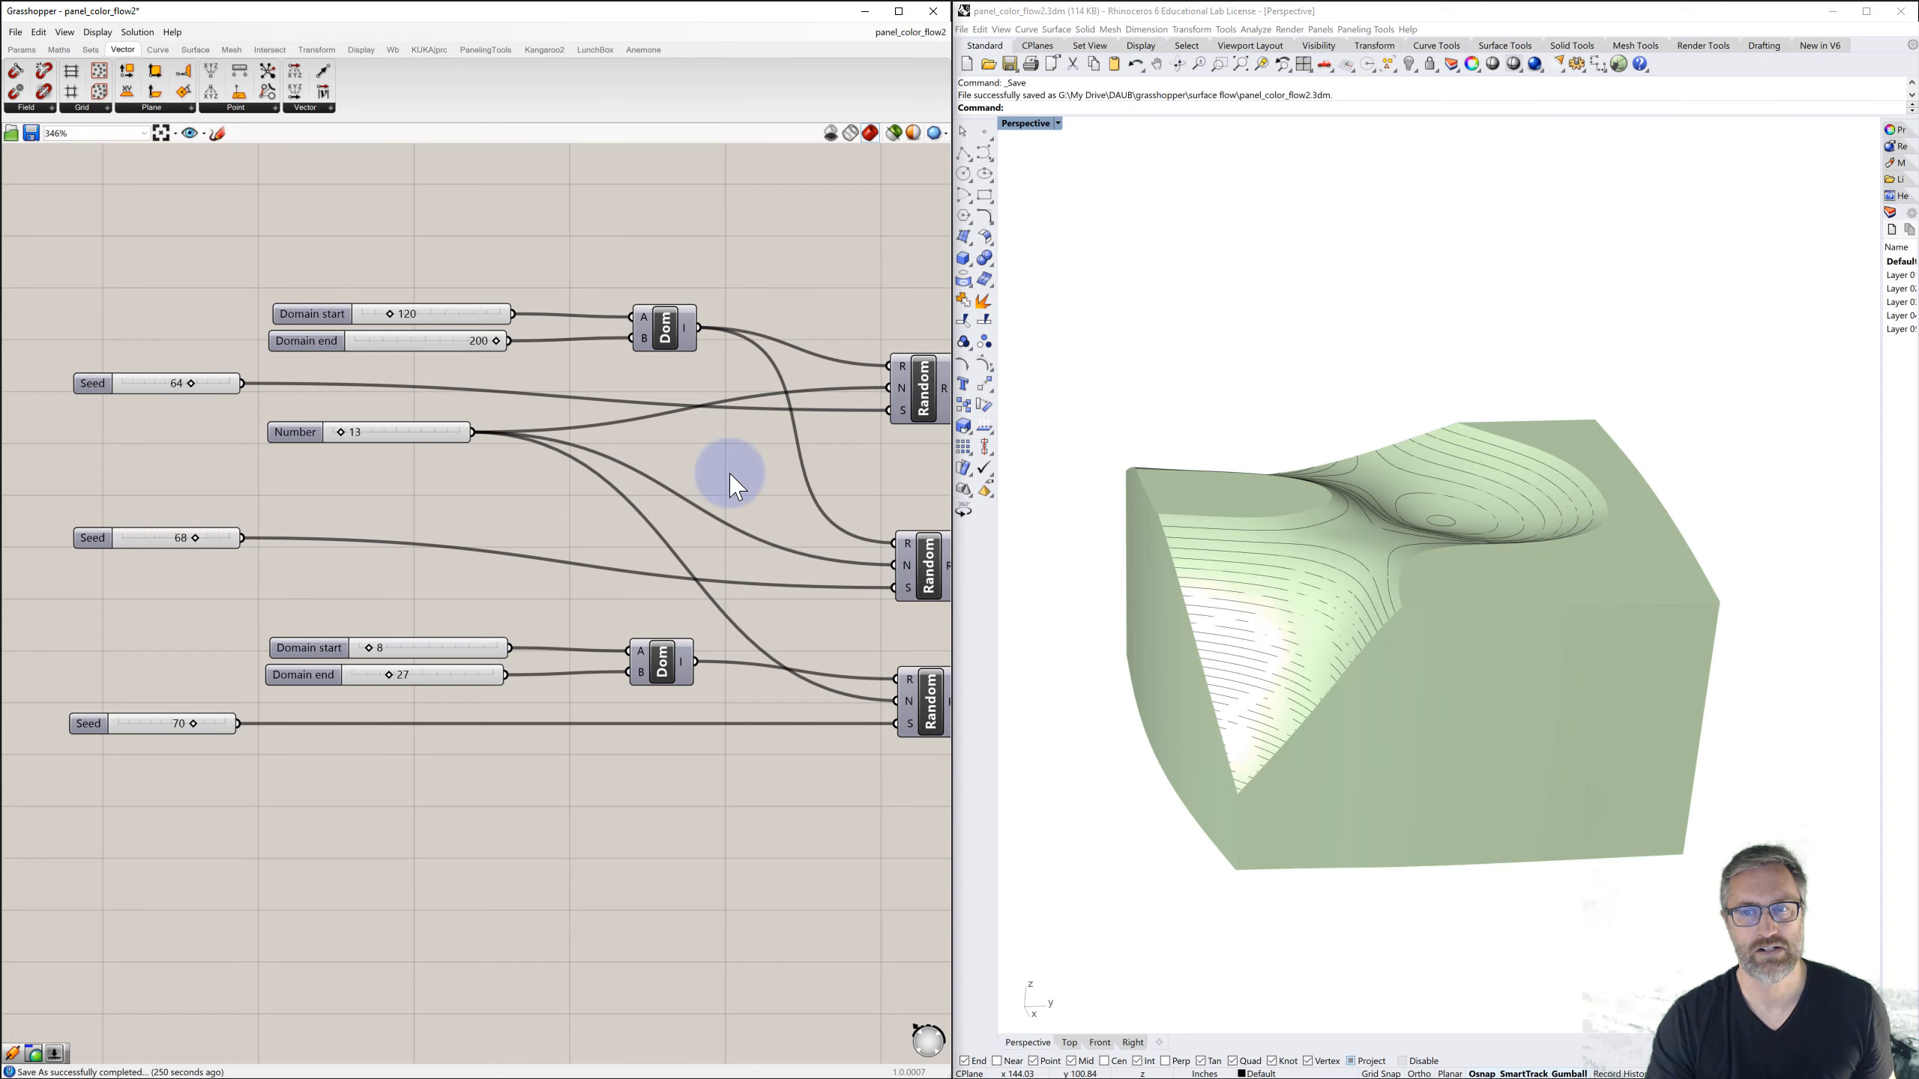
right_drag(1082, 533, 1182, 537)
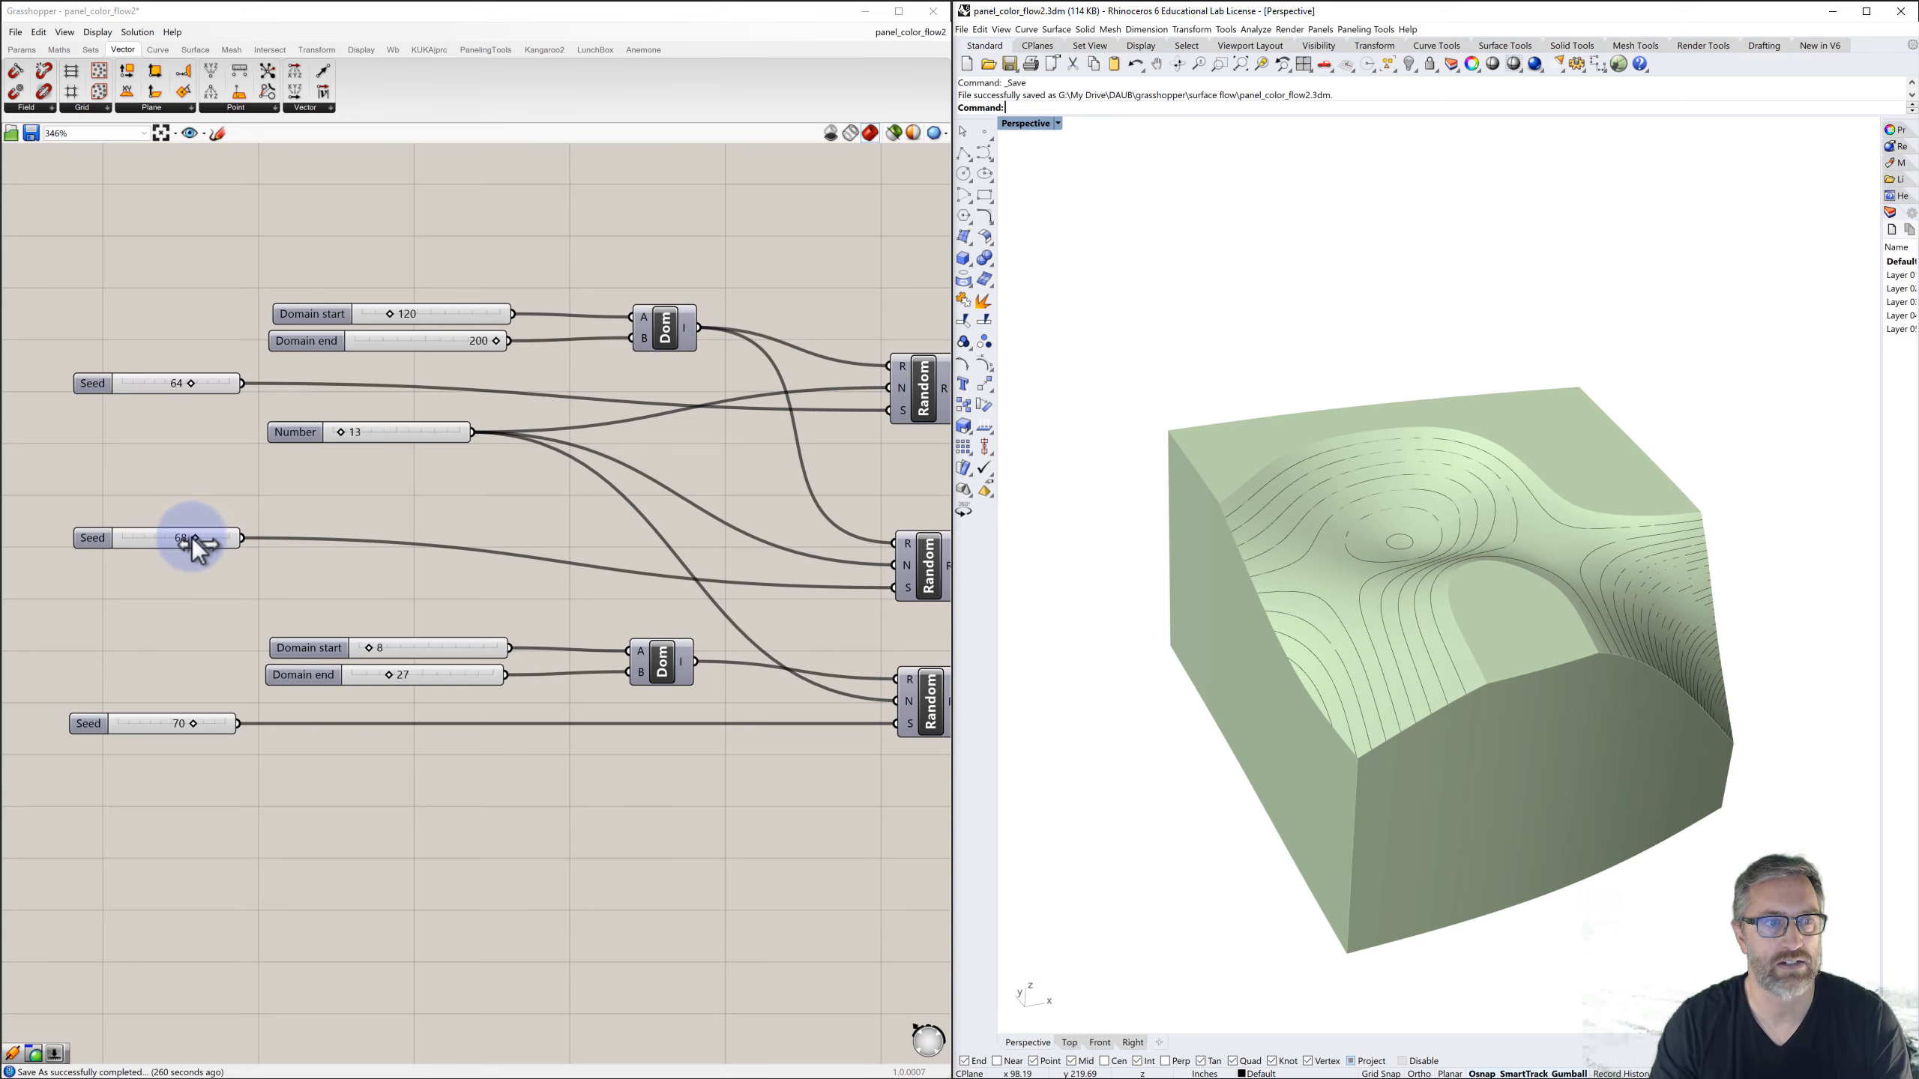
- Set the second Seed slider to 40 and the third Seed slider to 43, checking the terrain block from several angles
drag(194, 540, 153, 538)
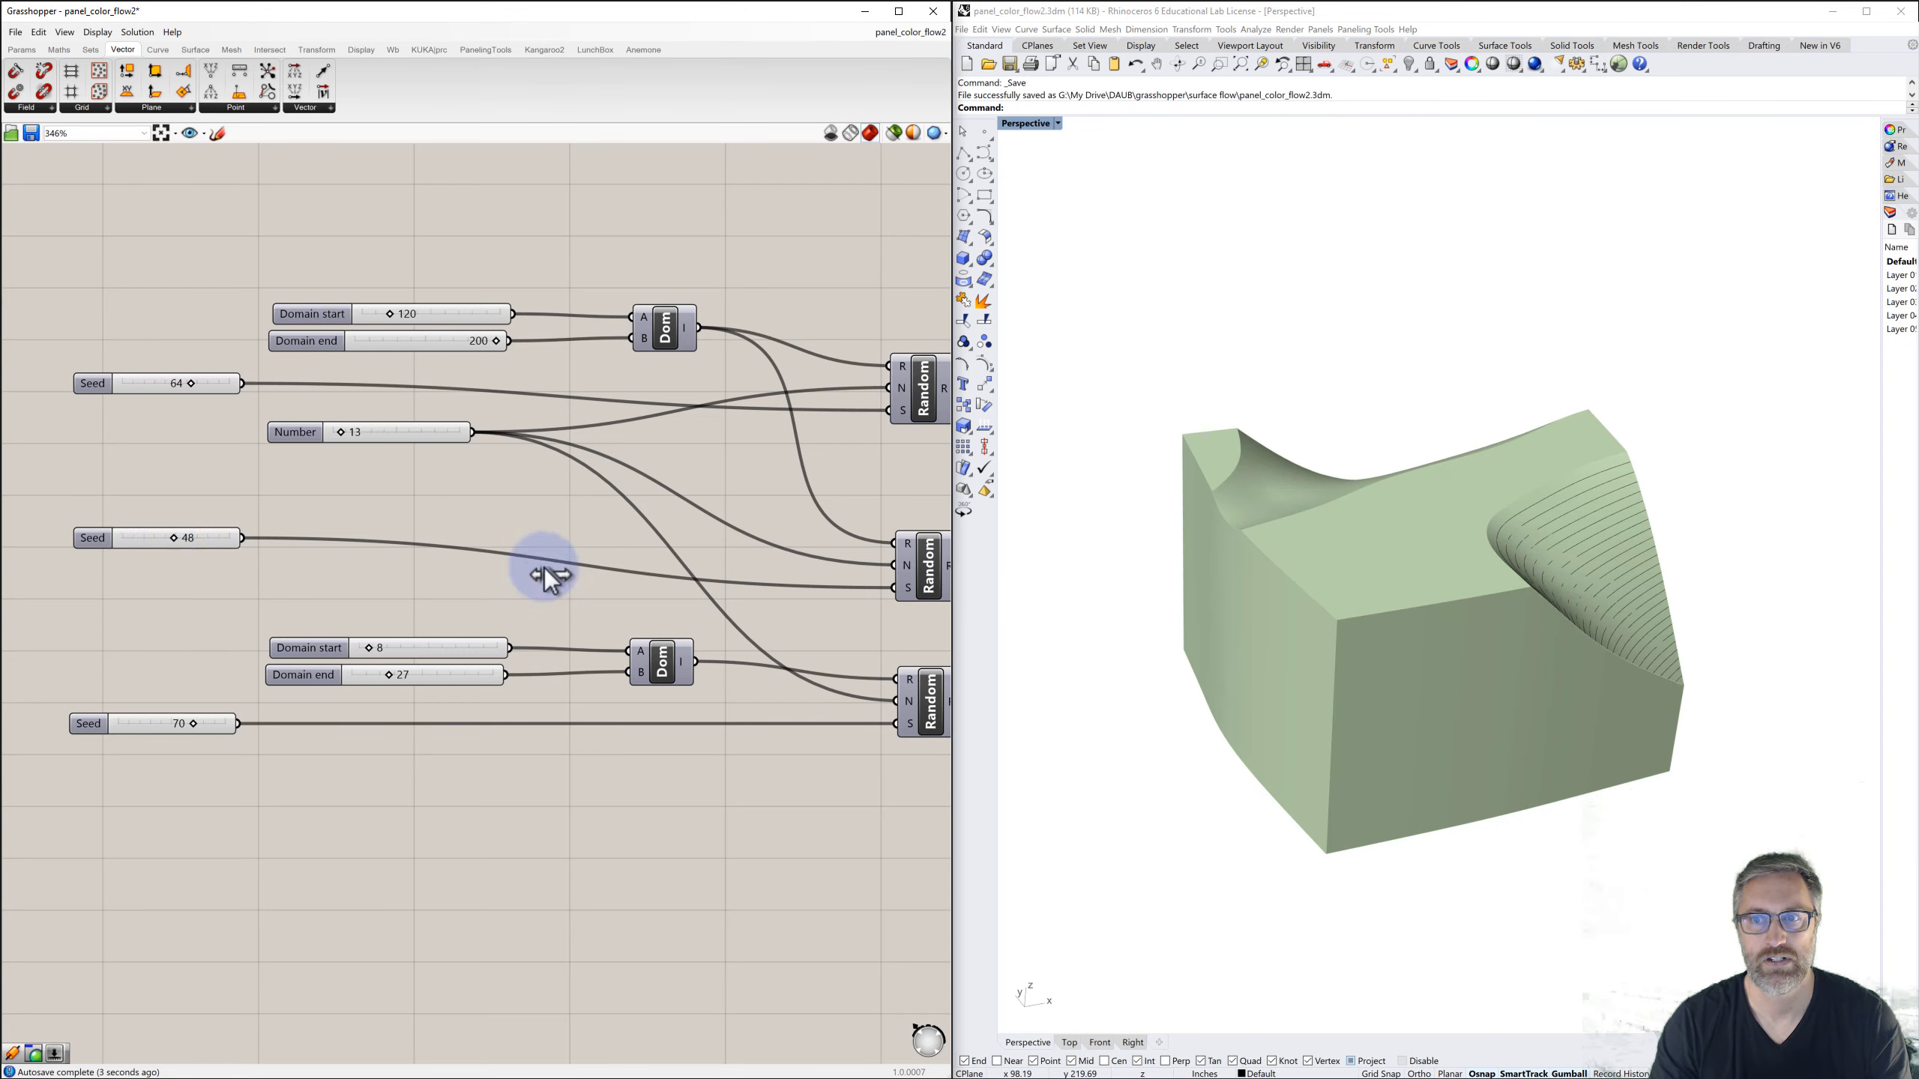
right_drag(1186, 632, 1383, 638)
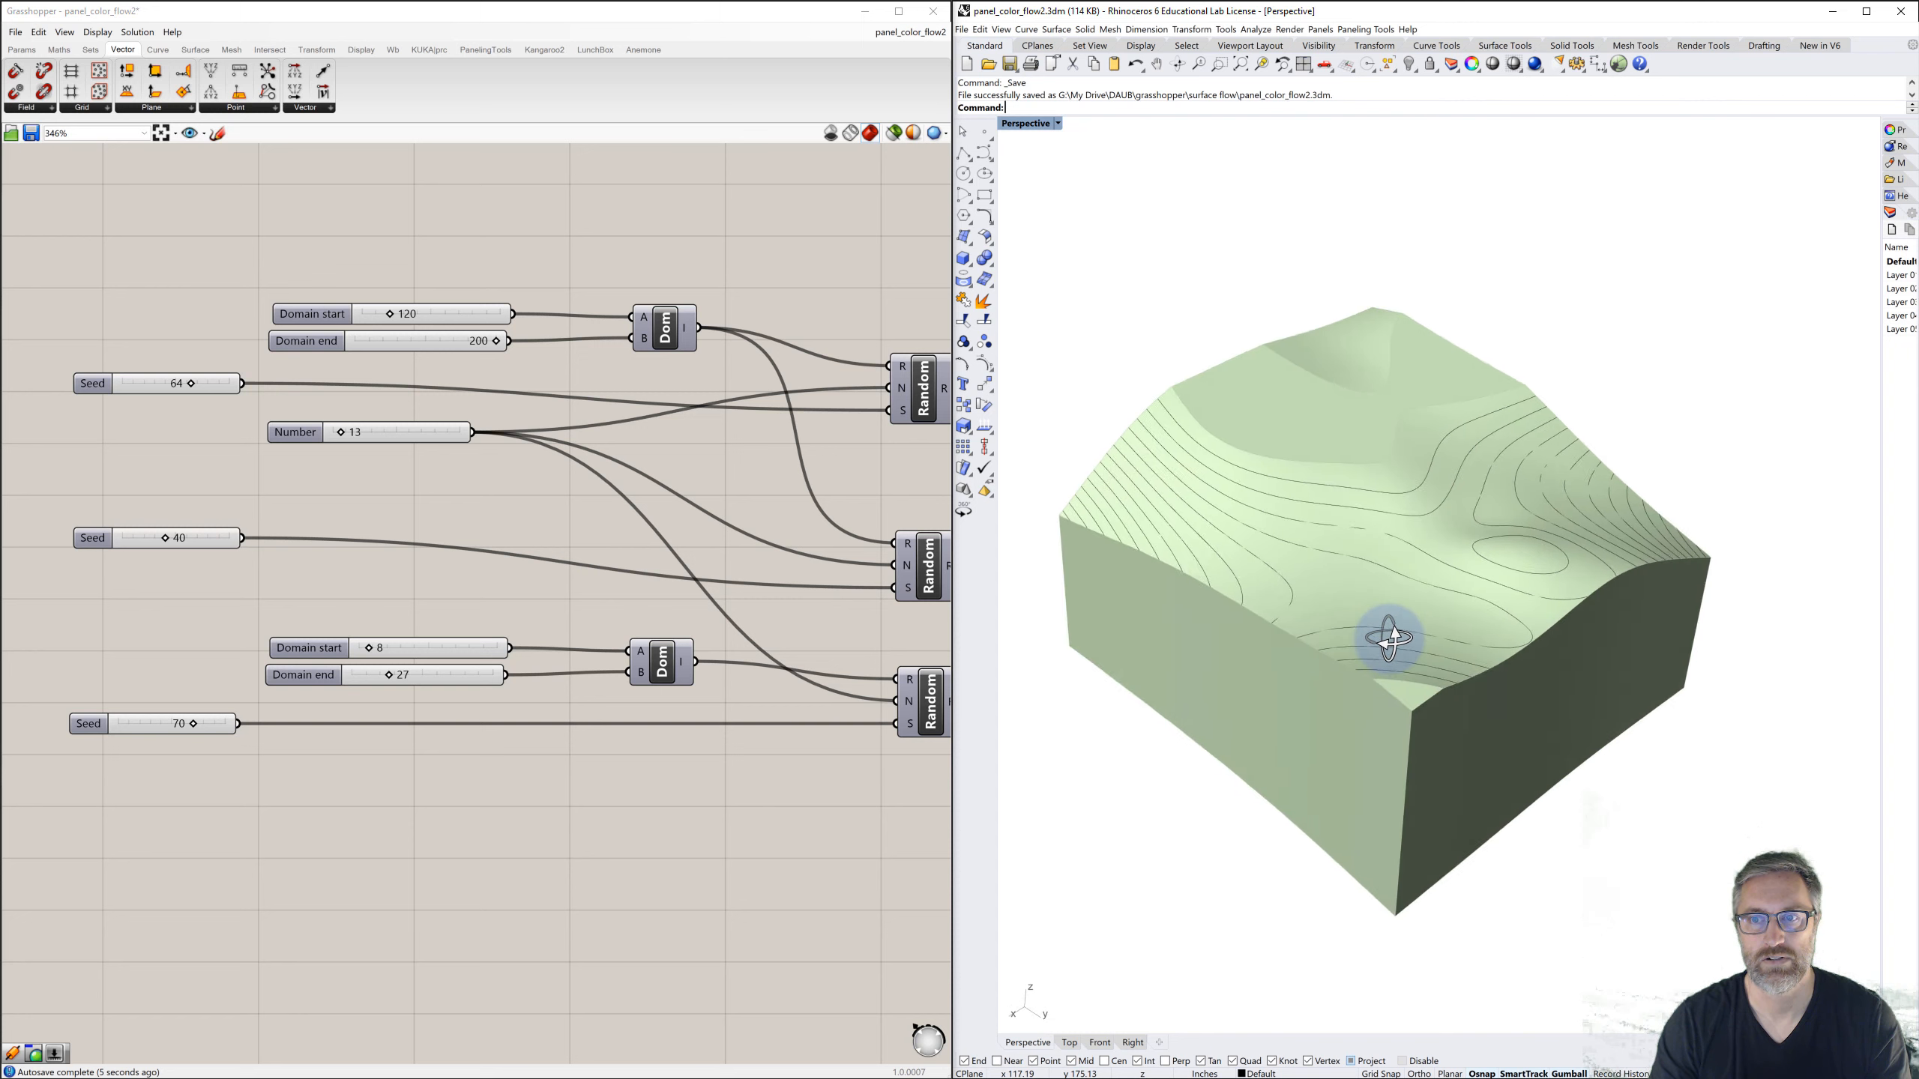
click(191, 725)
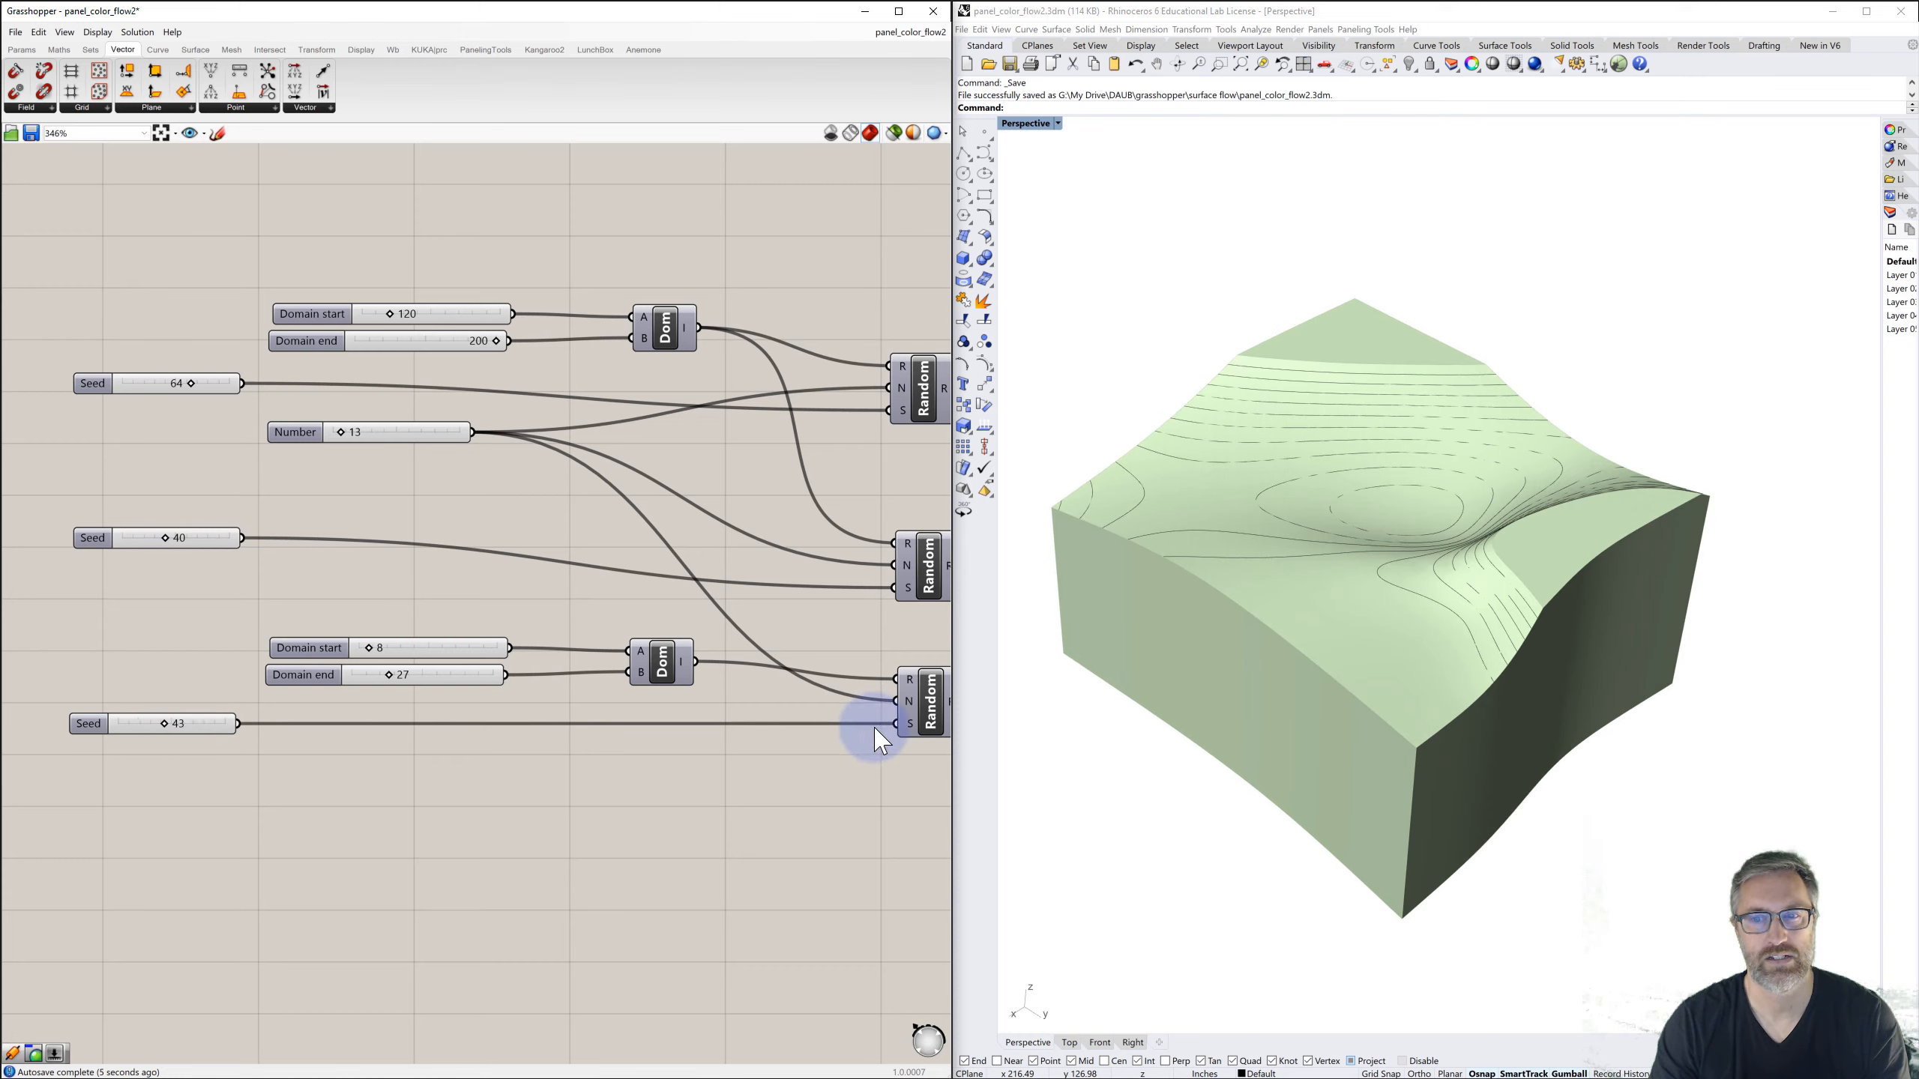
right_drag(1085, 770, 1195, 769)
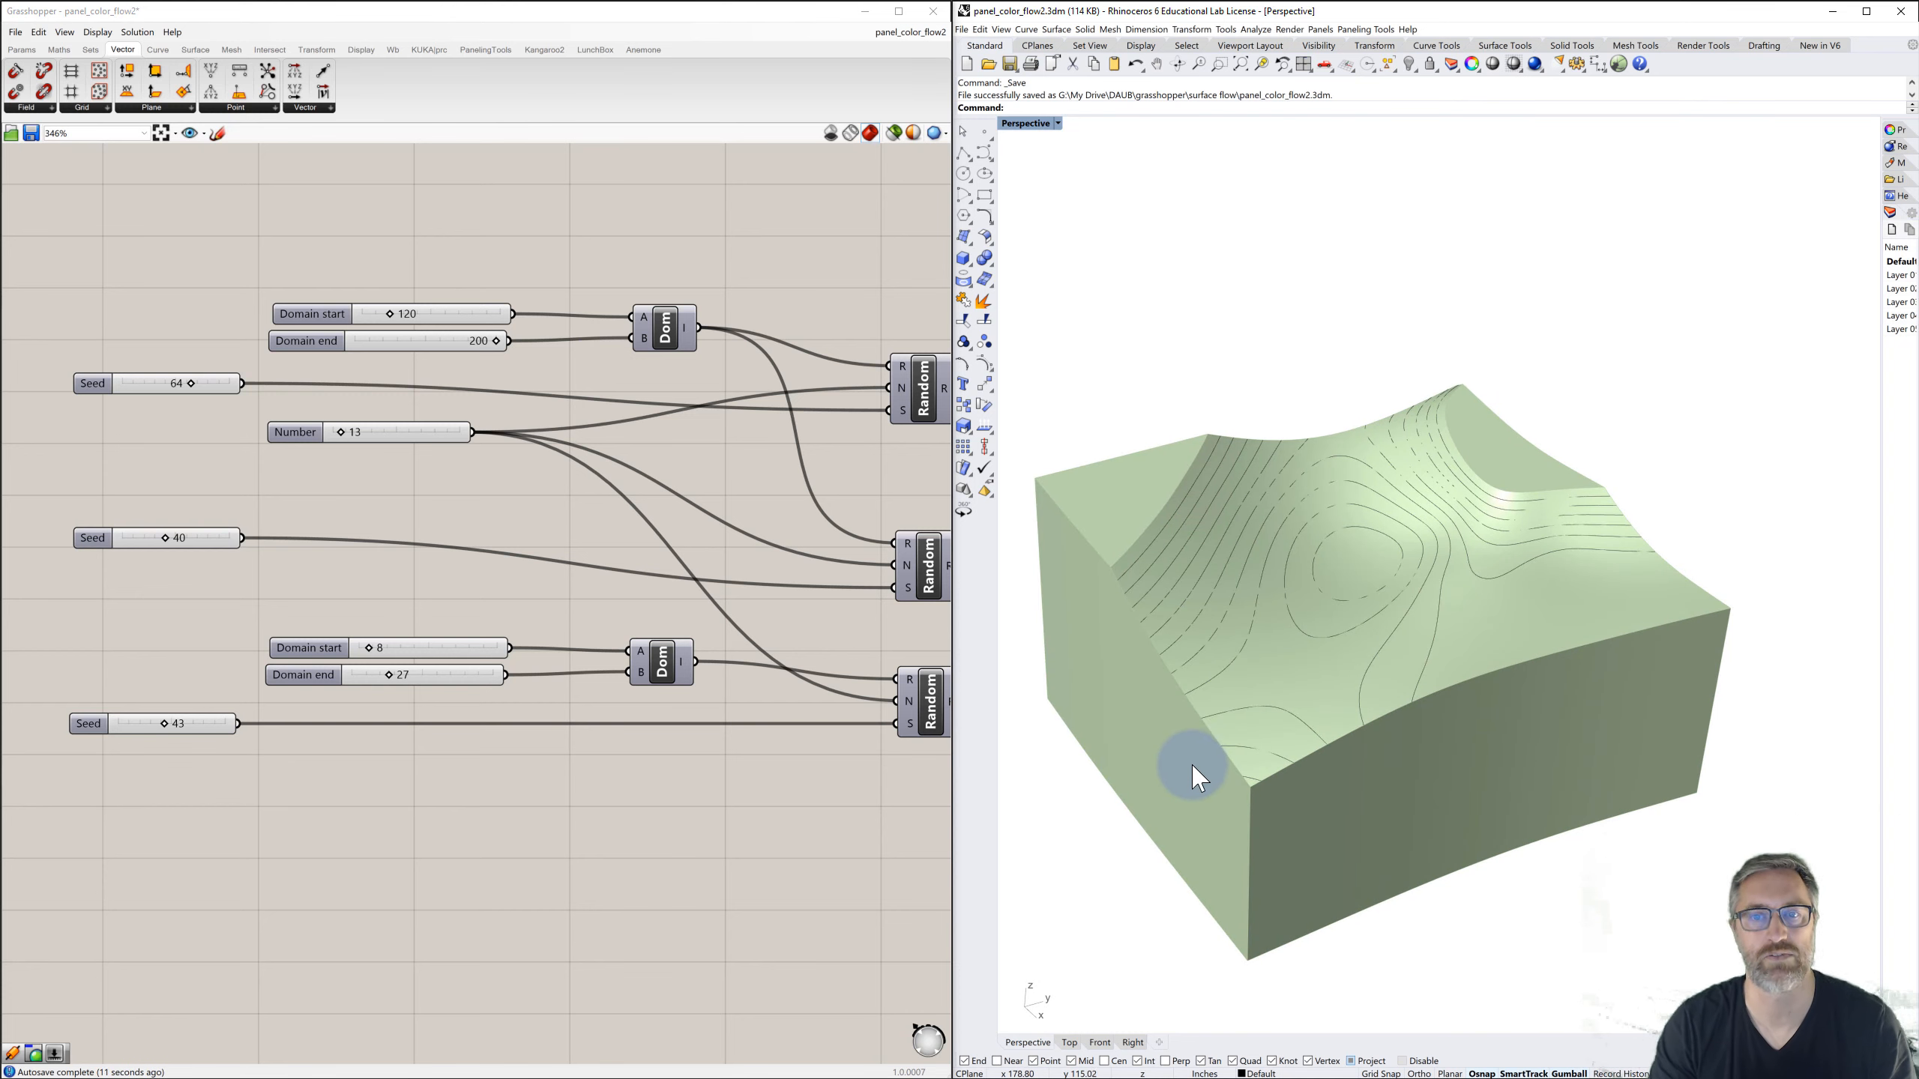
- Turn off the preview of the two custom preview components that display the solid terrain block and its contour lines
scroll(684, 709, down, 3)
scroll(678, 695, down, 1)
right_drag(761, 694, 272, 596)
right_drag(645, 579, 416, 588)
right_drag(724, 505, 100, 416)
click(782, 578)
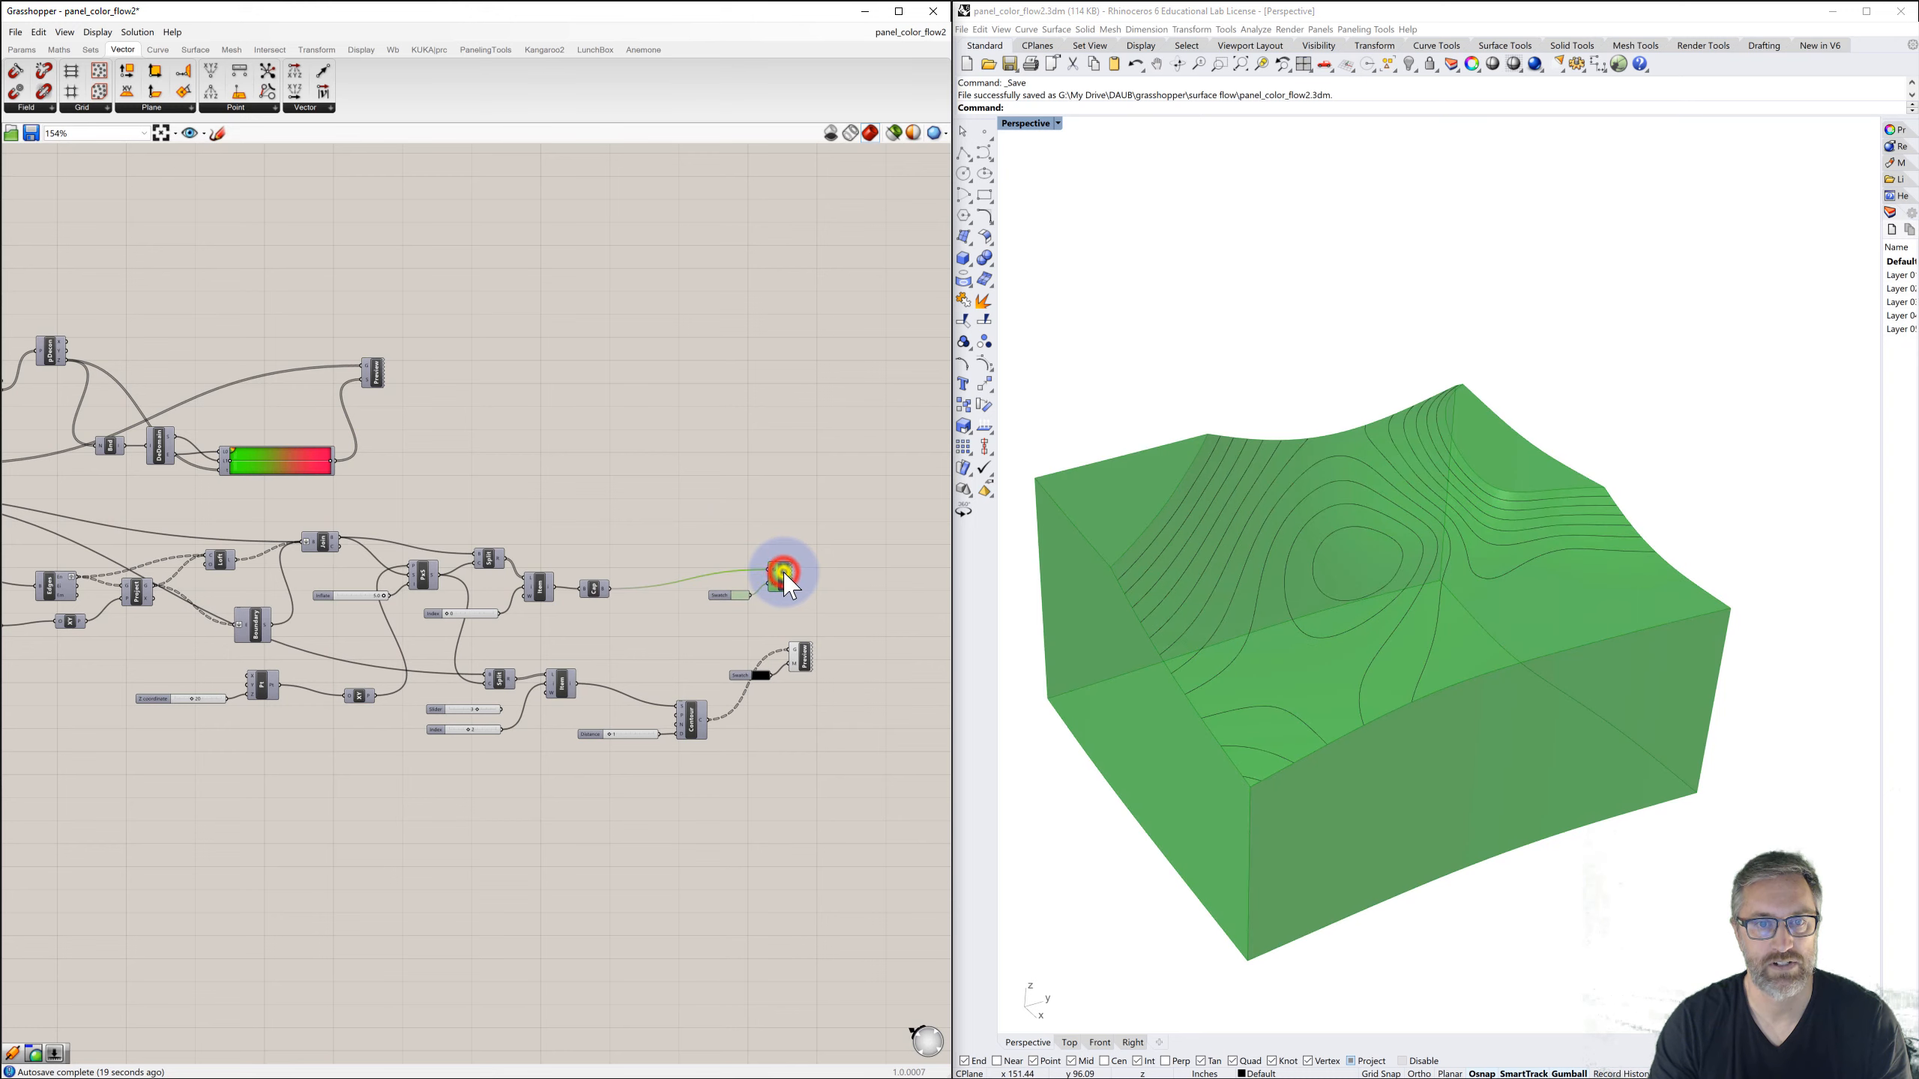
right_click(785, 572)
click(818, 595)
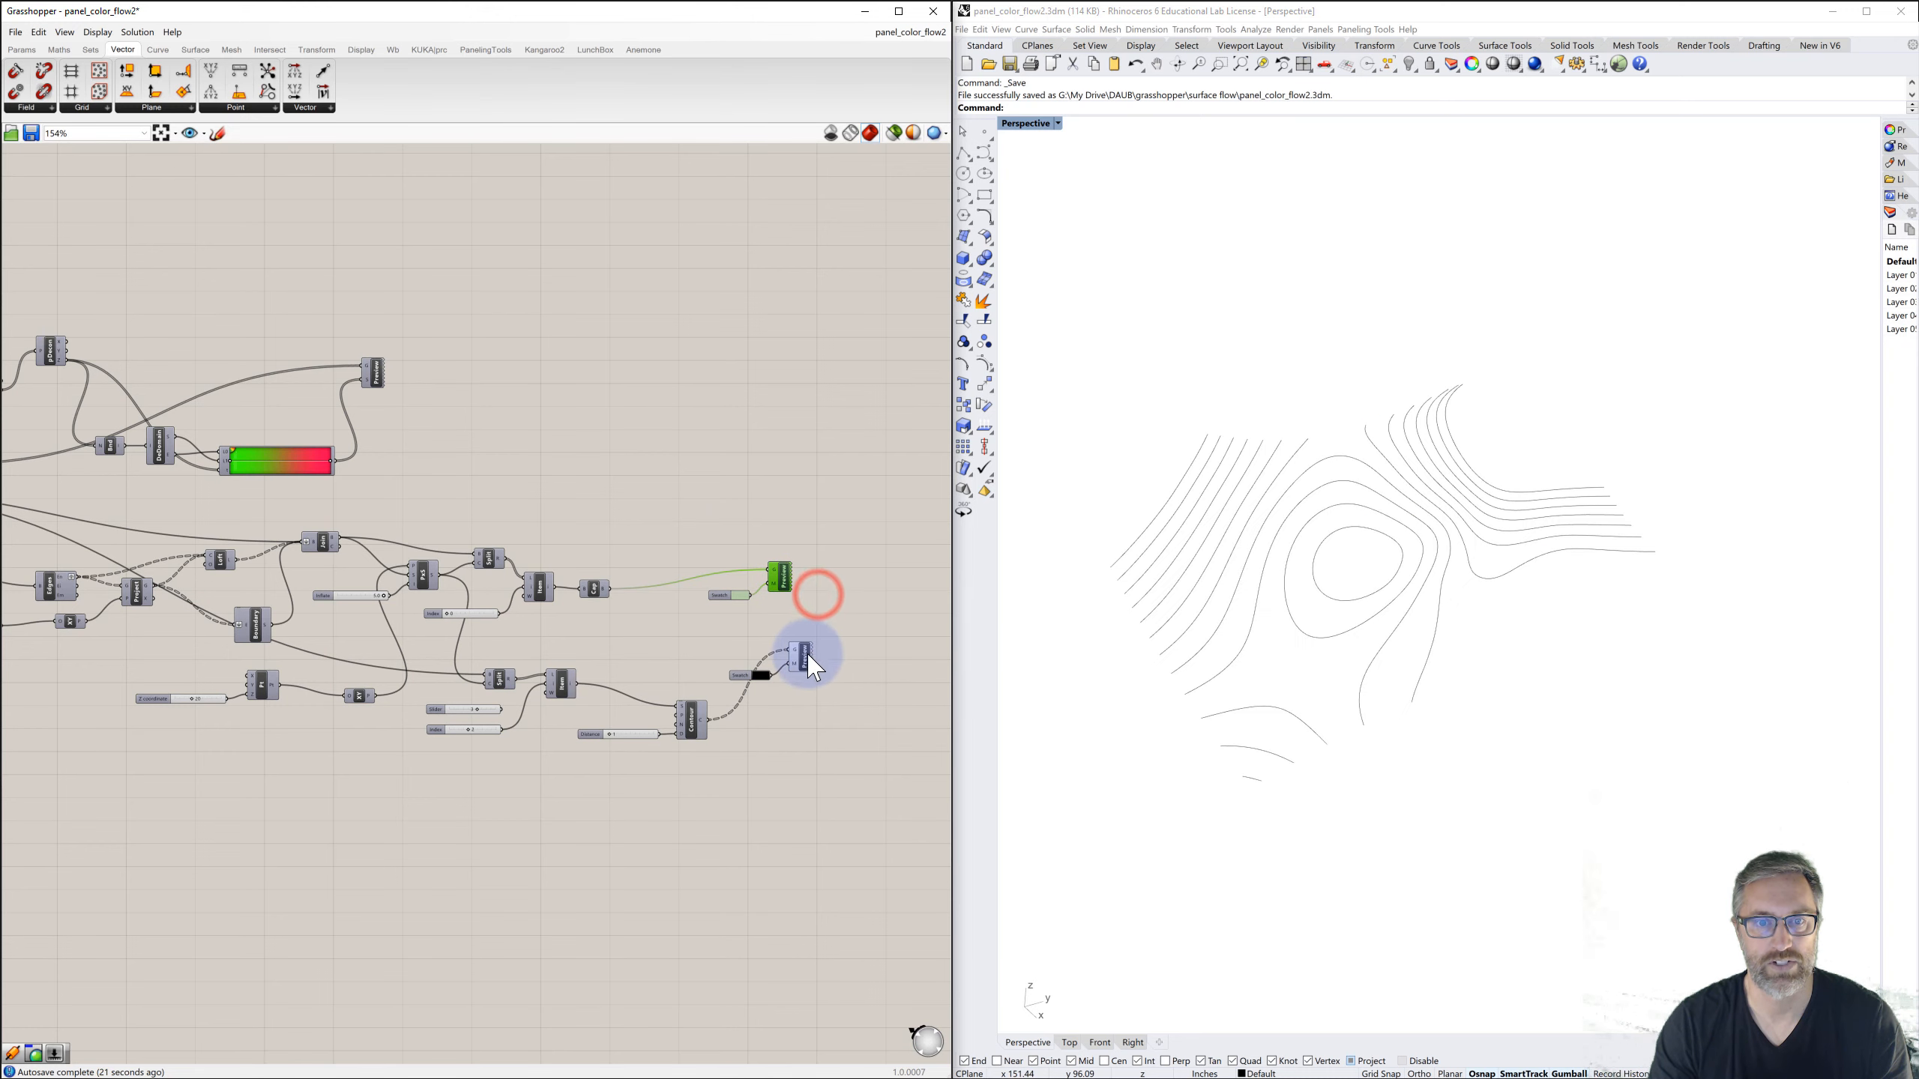
click(803, 658)
right_click(807, 669)
click(823, 675)
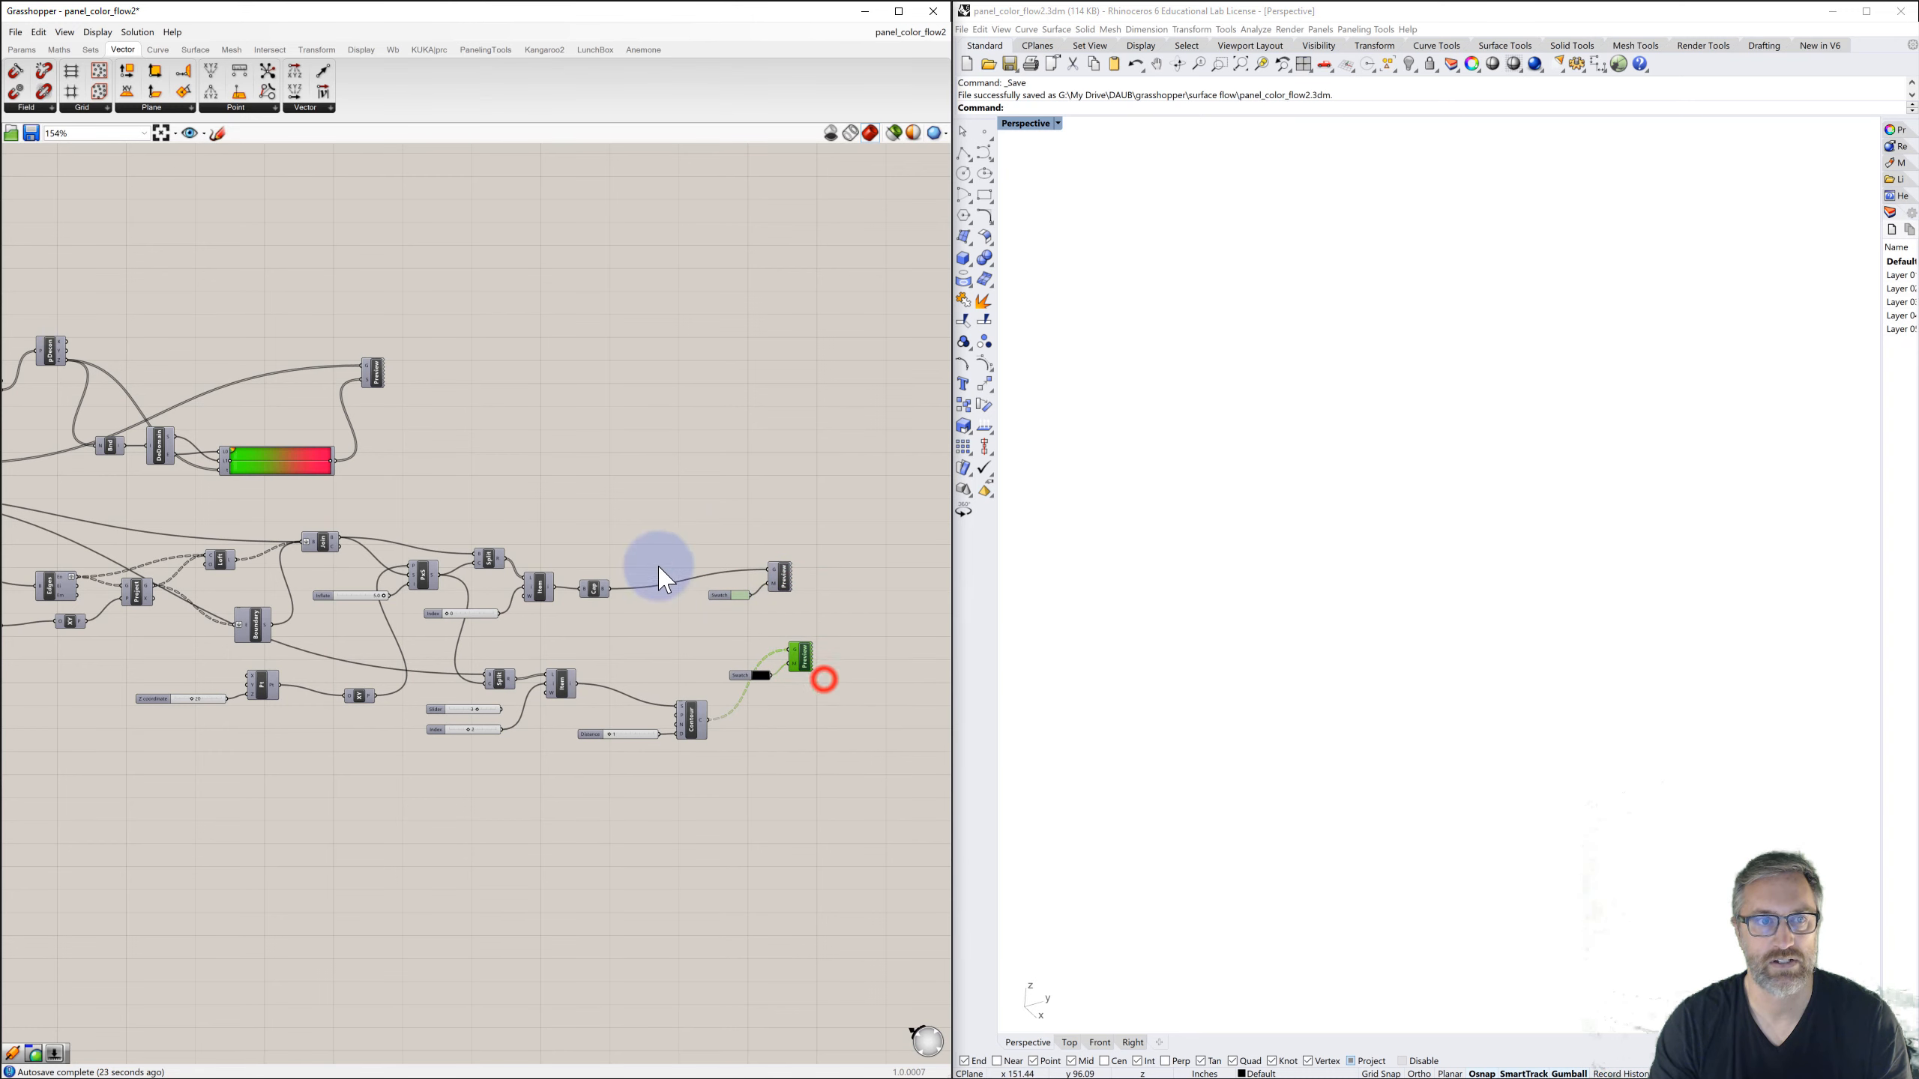
- Turn on the preview of the custom preview component fed by the green-to-red gradient and inspect the colored surface
right_drag(400, 403, 830, 434)
scroll(641, 395, up, 2)
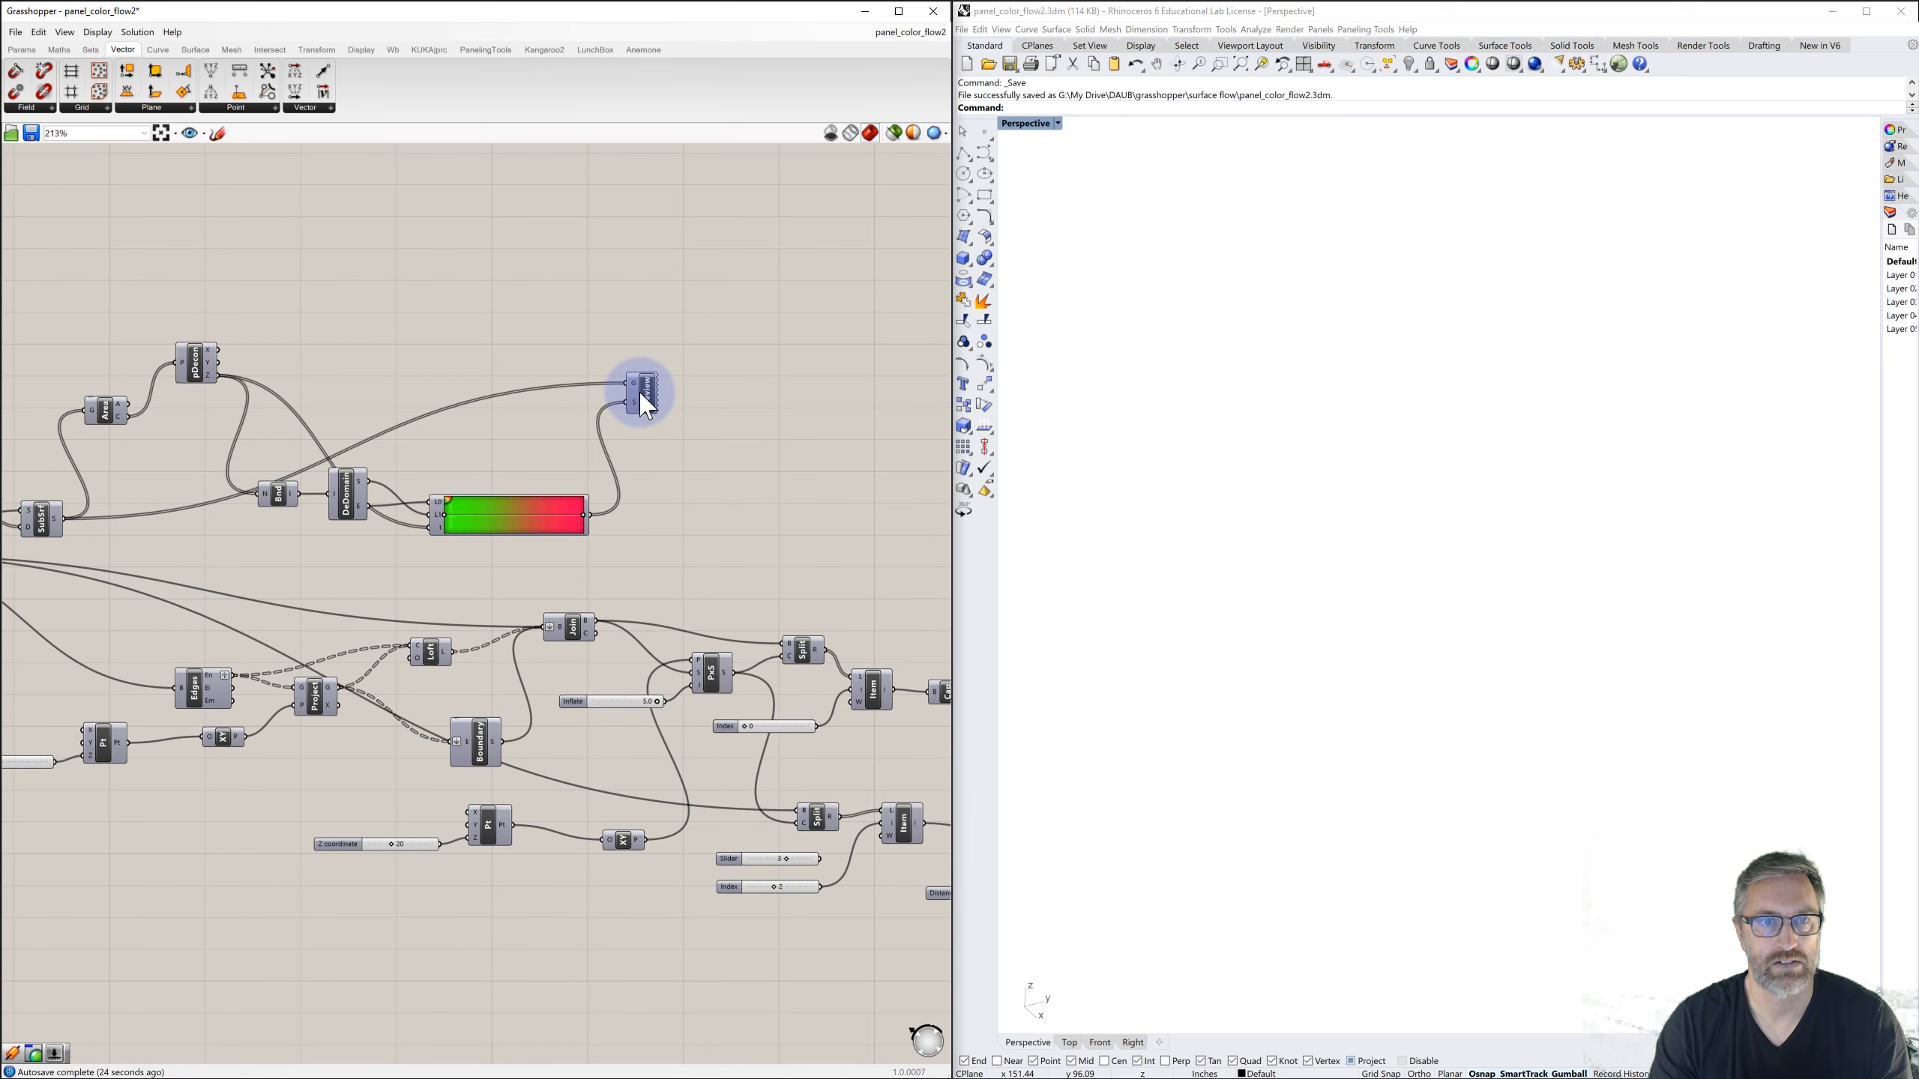
right_click(646, 400)
click(669, 412)
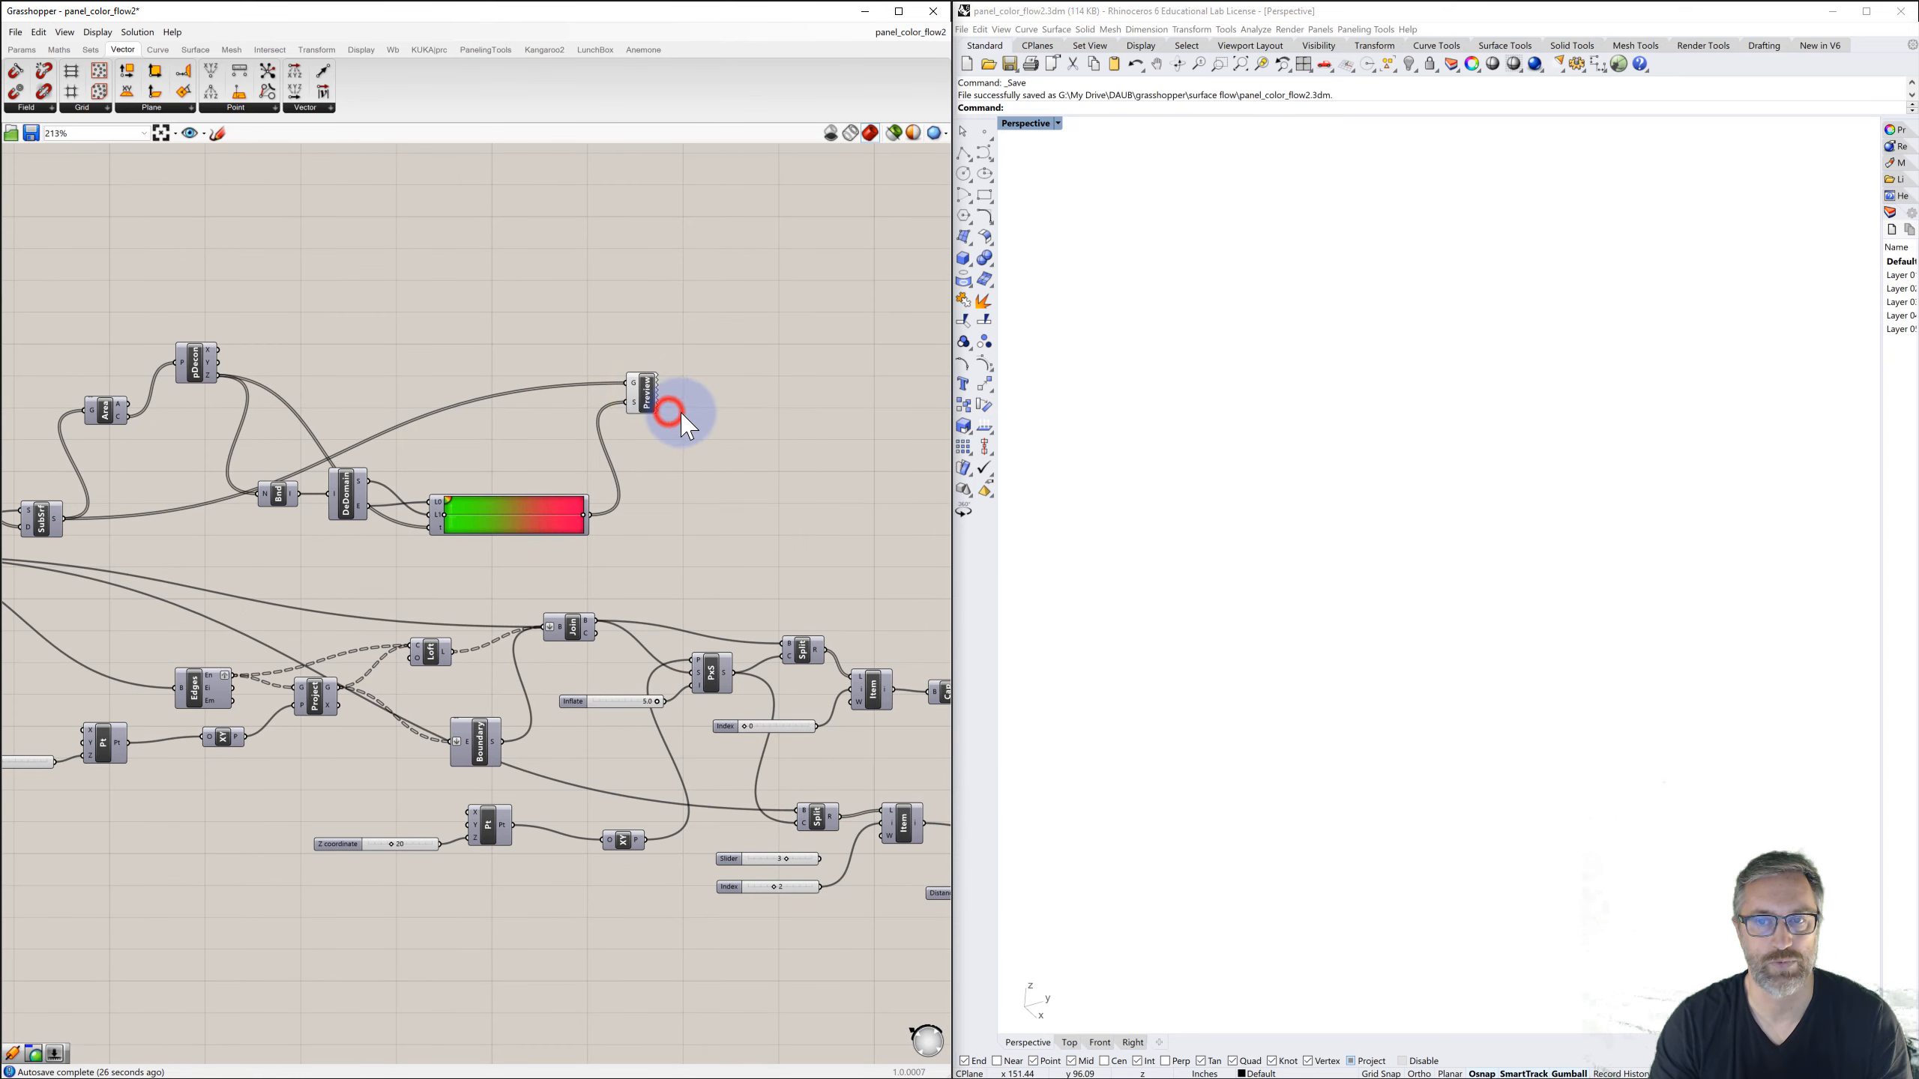
right_drag(1308, 604, 1104, 620)
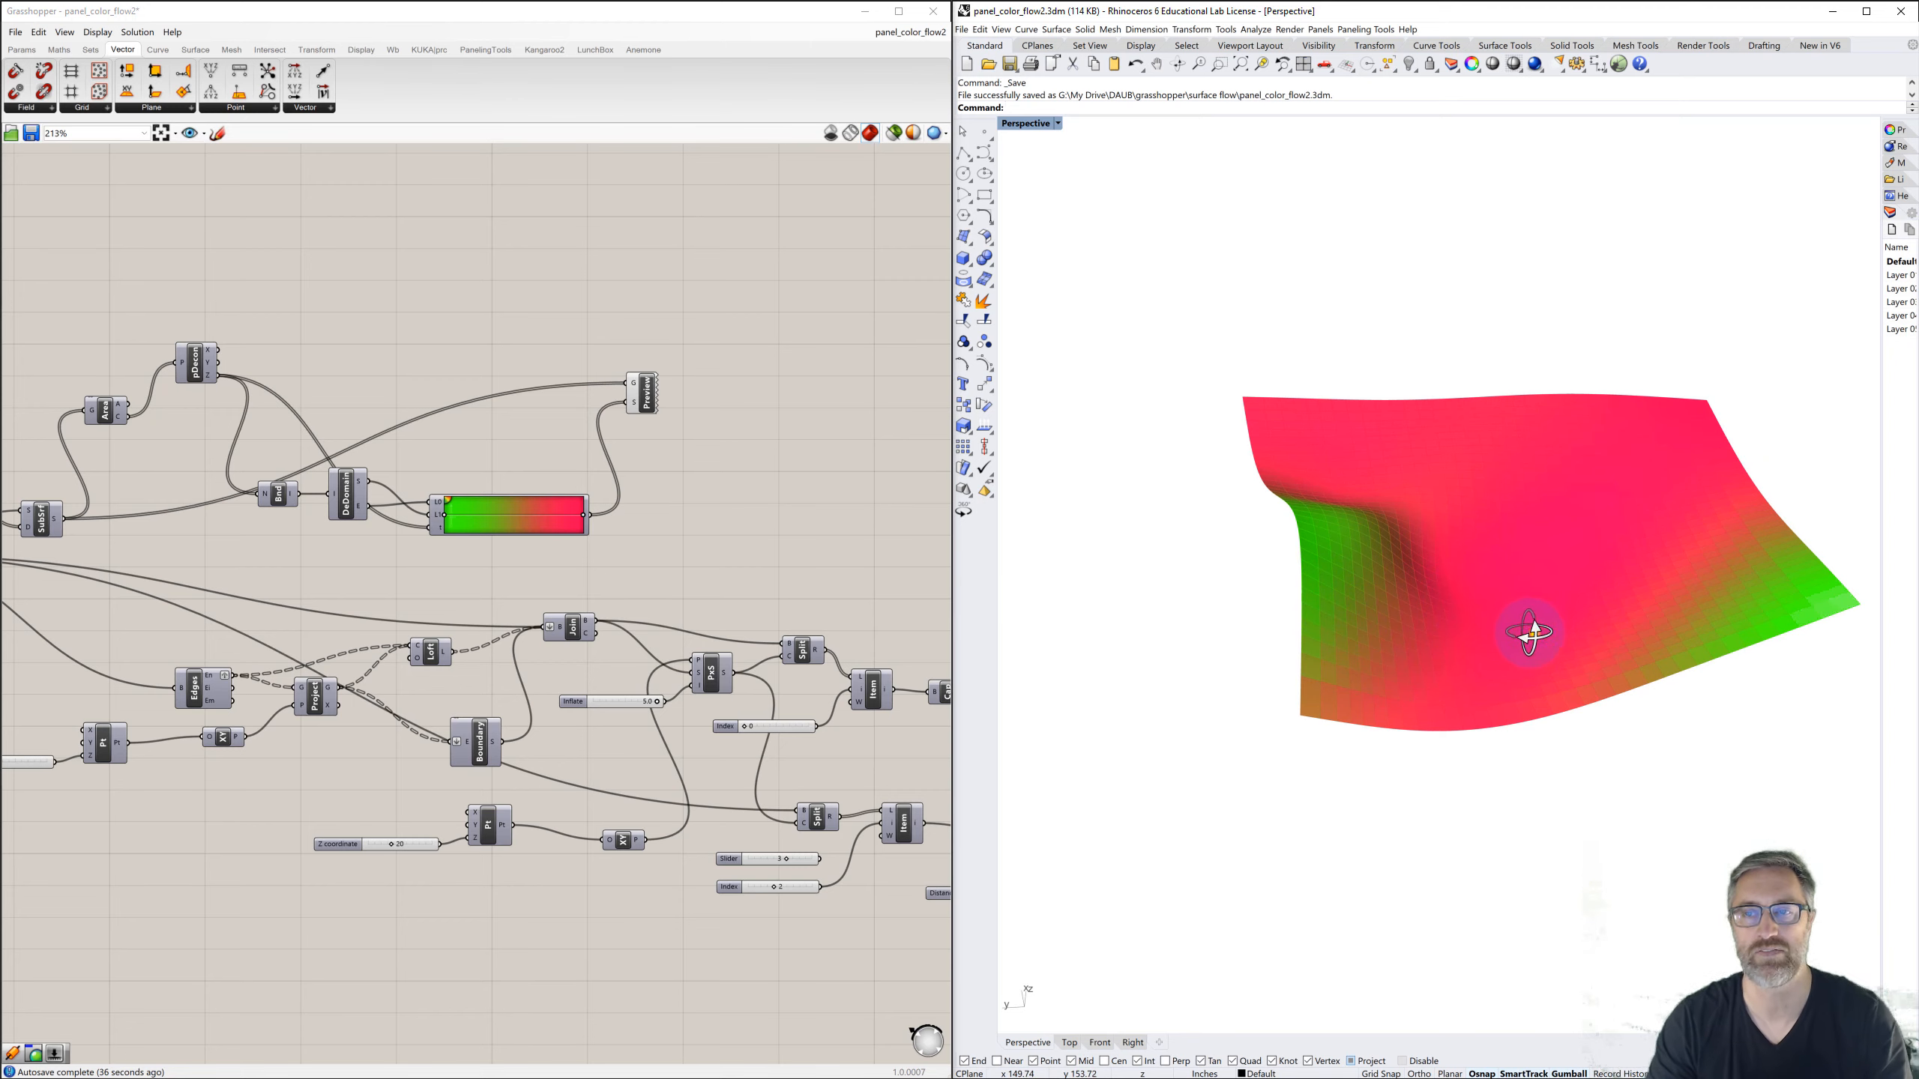
right_drag(1534, 633, 1368, 599)
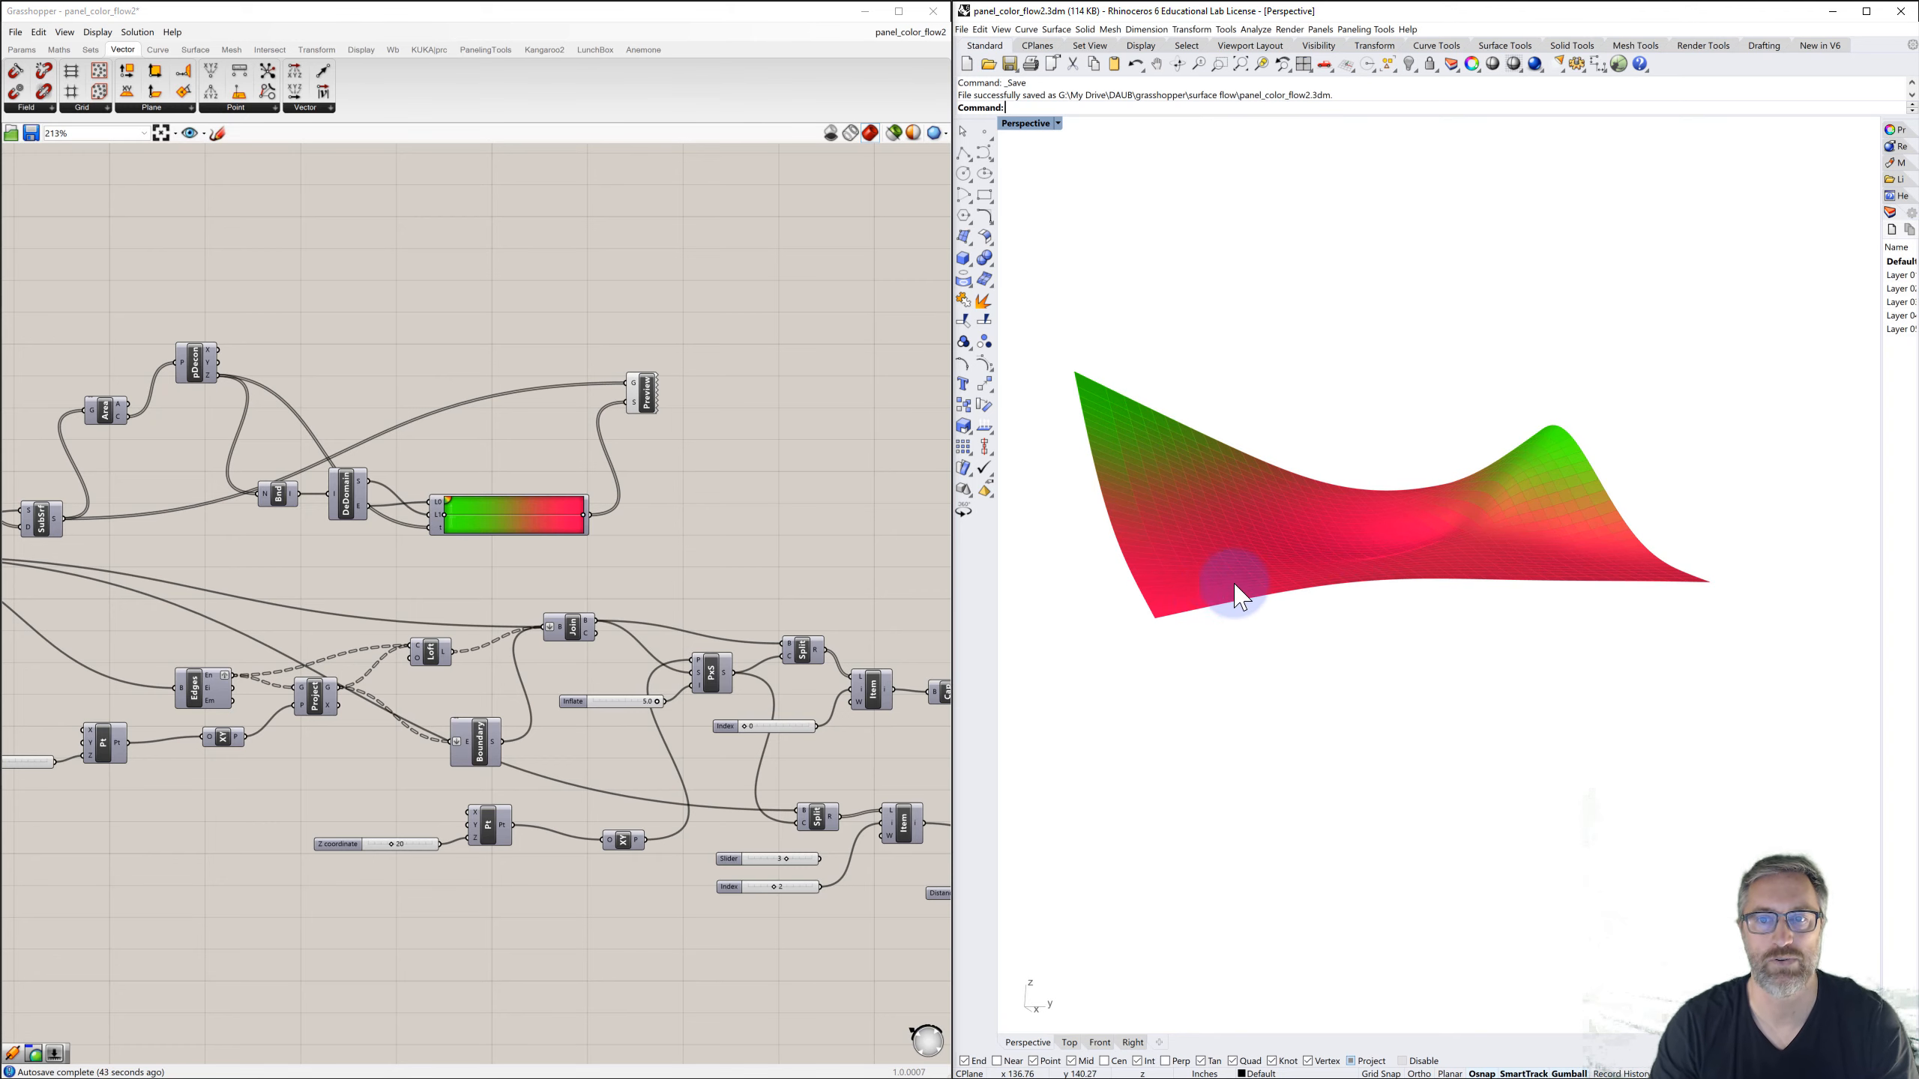
- Set the first Seed slider to 85 and inspect the gradient-colored surface from above
scroll(693, 543, down, 2)
right_drag(411, 557, 702, 531)
right_drag(274, 557, 560, 551)
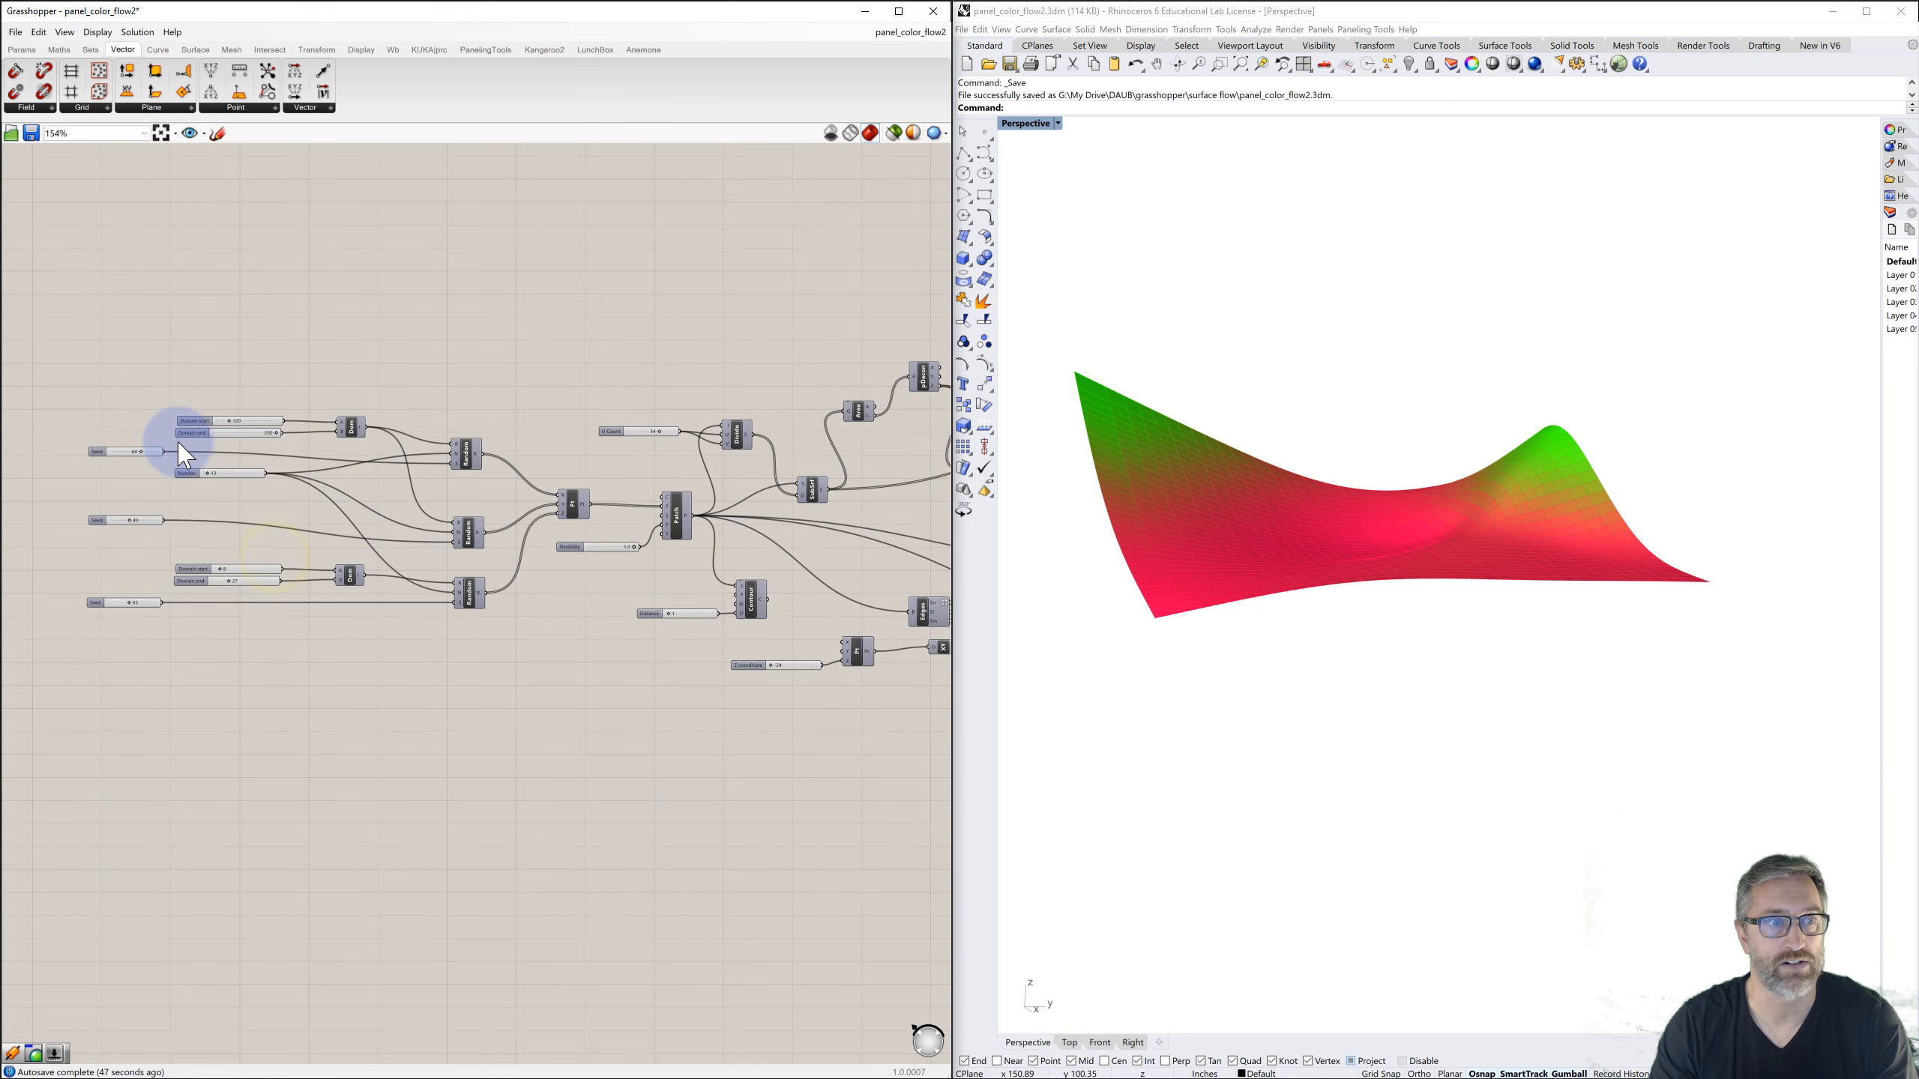
scroll(99, 473, up, 3)
right_drag(98, 473, 445, 457)
scroll(330, 461, up, 1)
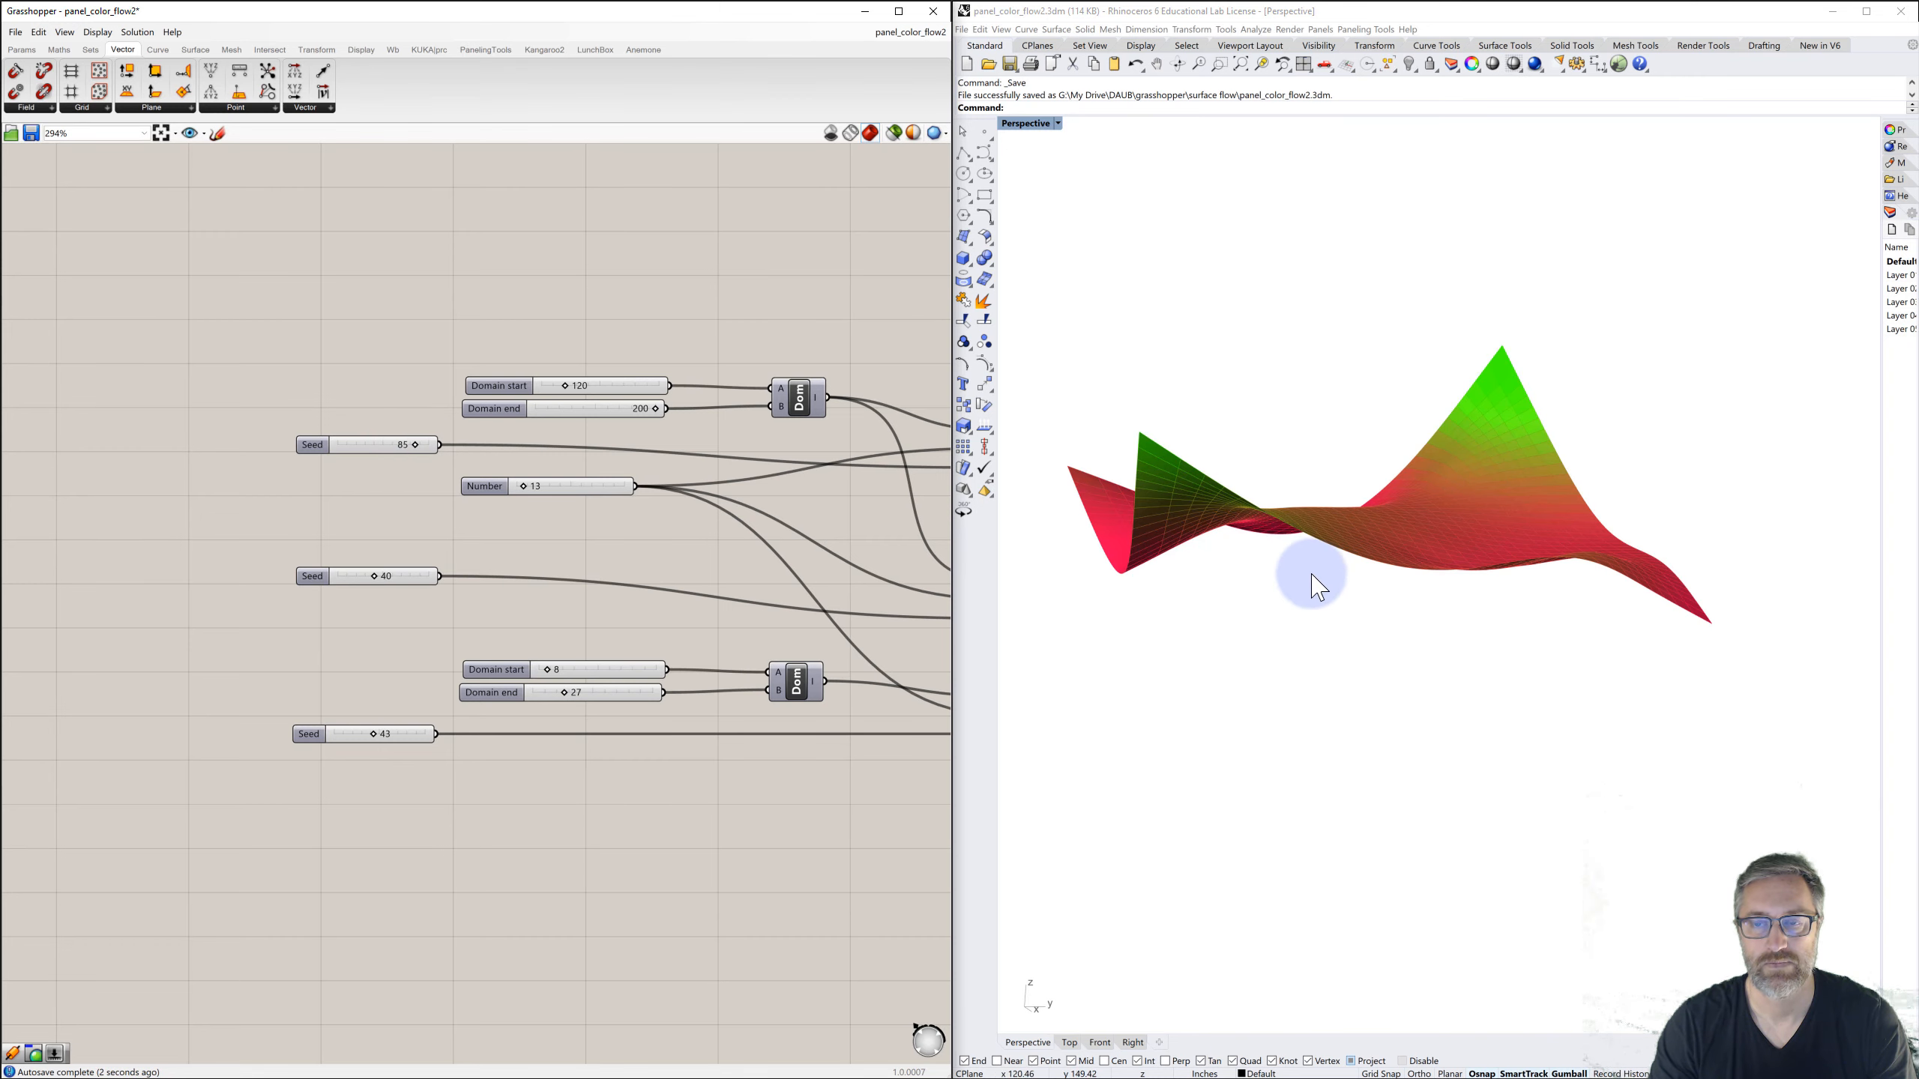
right_drag(1314, 580, 1233, 613)
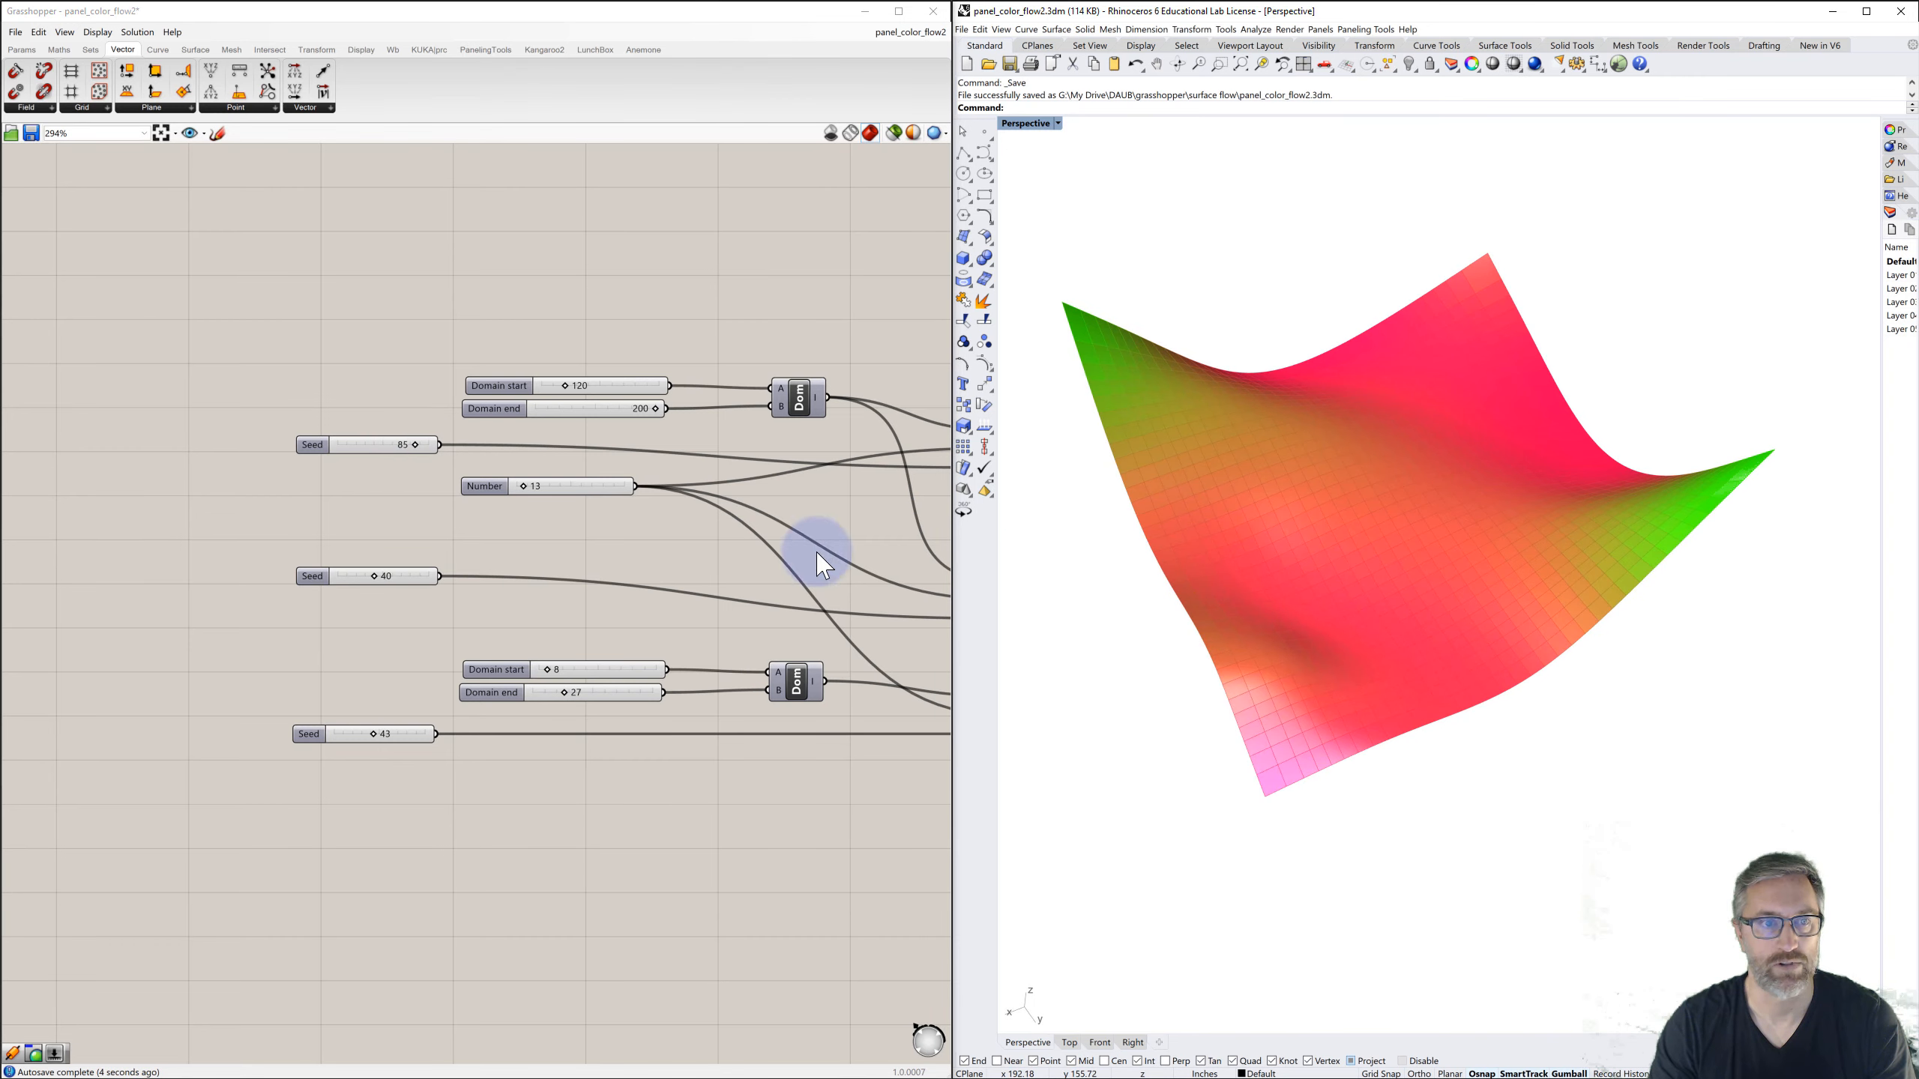
- Set the second Seed slider to 68 and the third to 17, viewing the colored surface from several angles
drag(375, 576, 394, 574)
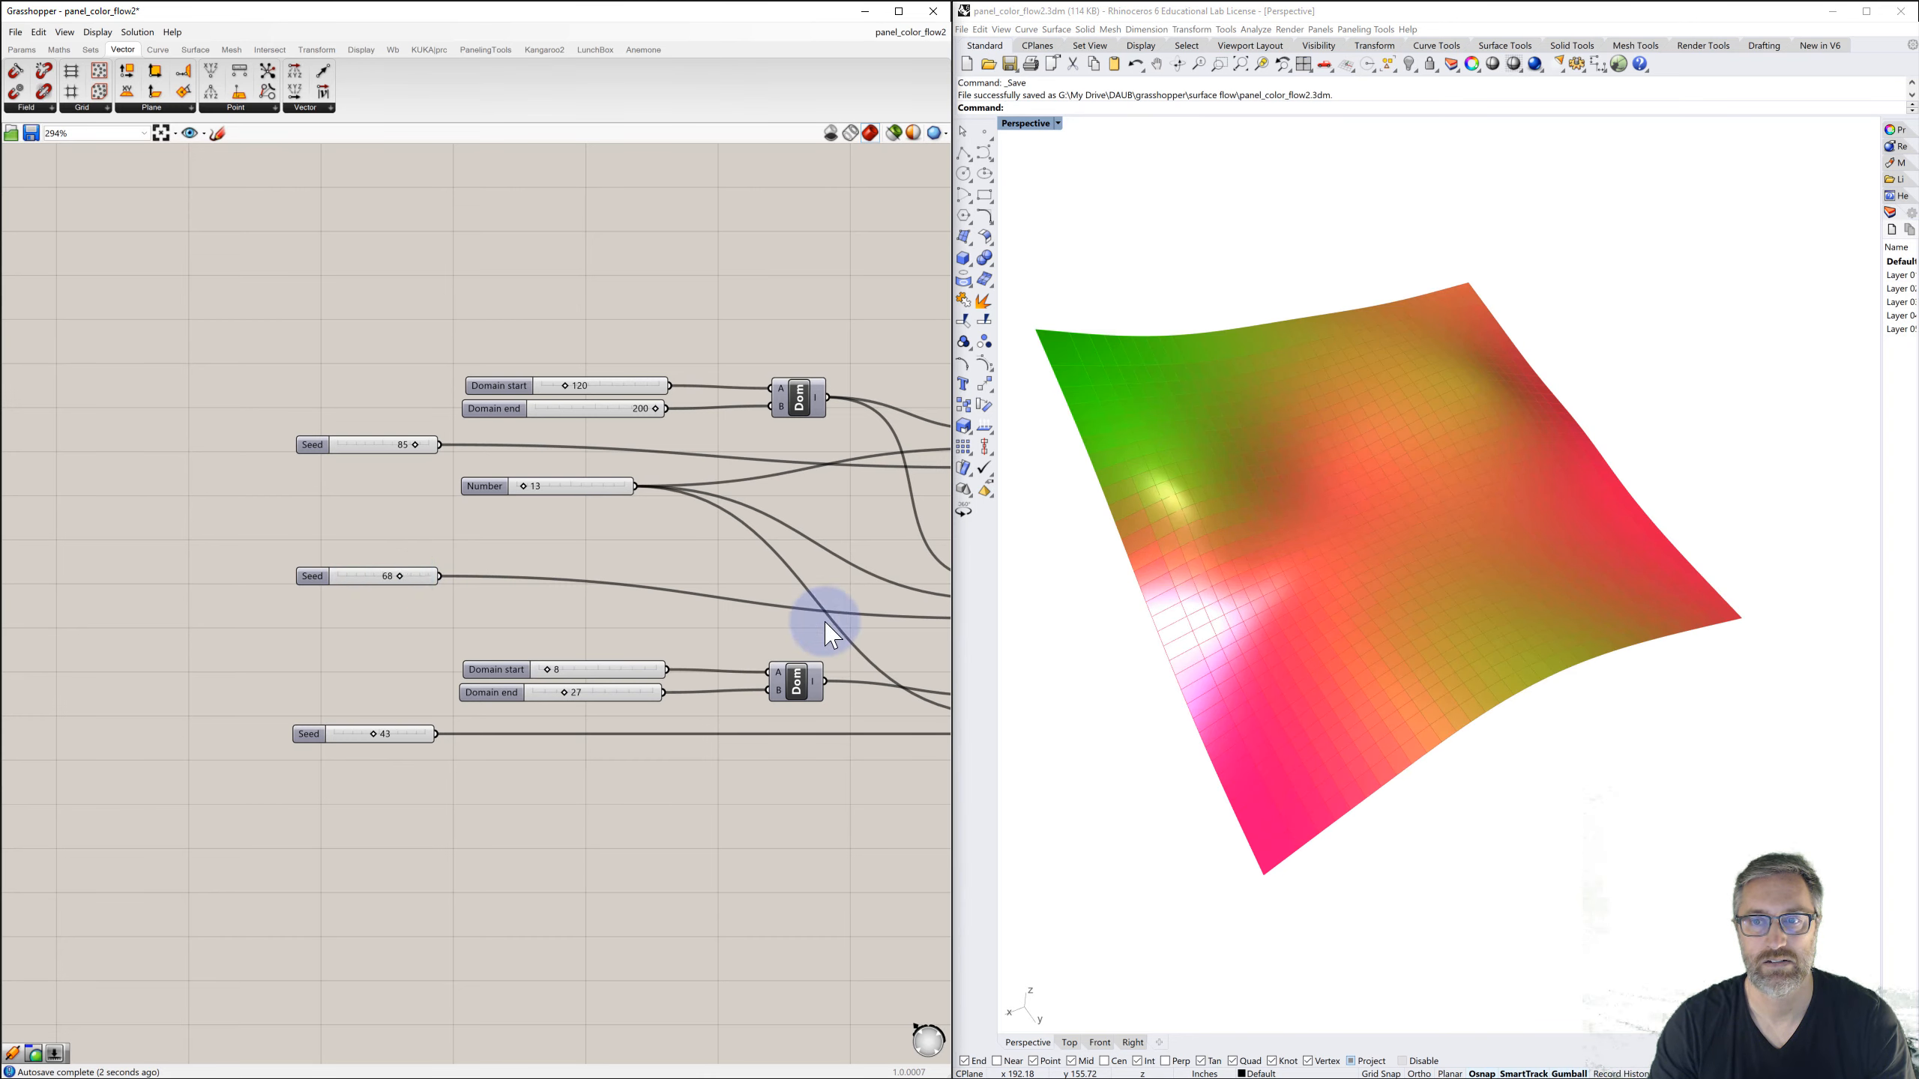
right_drag(1254, 676, 1185, 652)
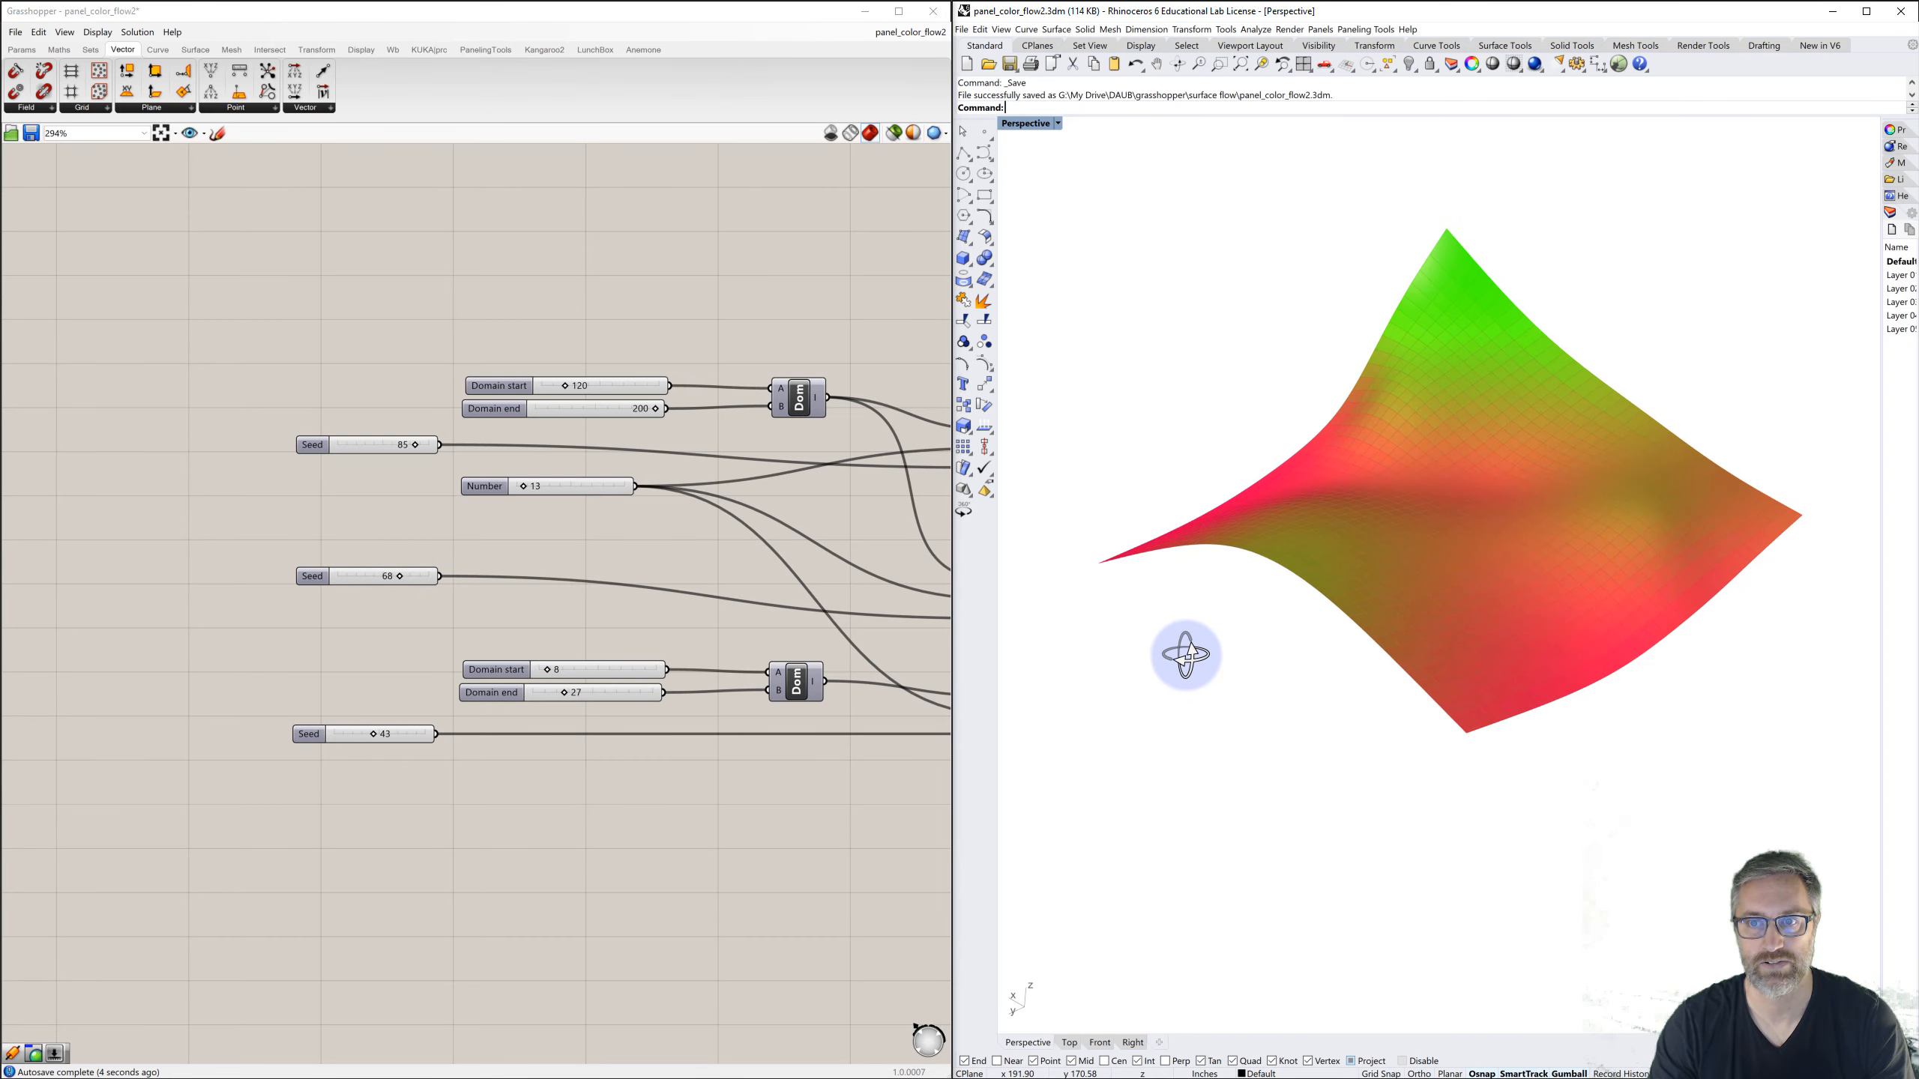
right_drag(1254, 592, 1316, 570)
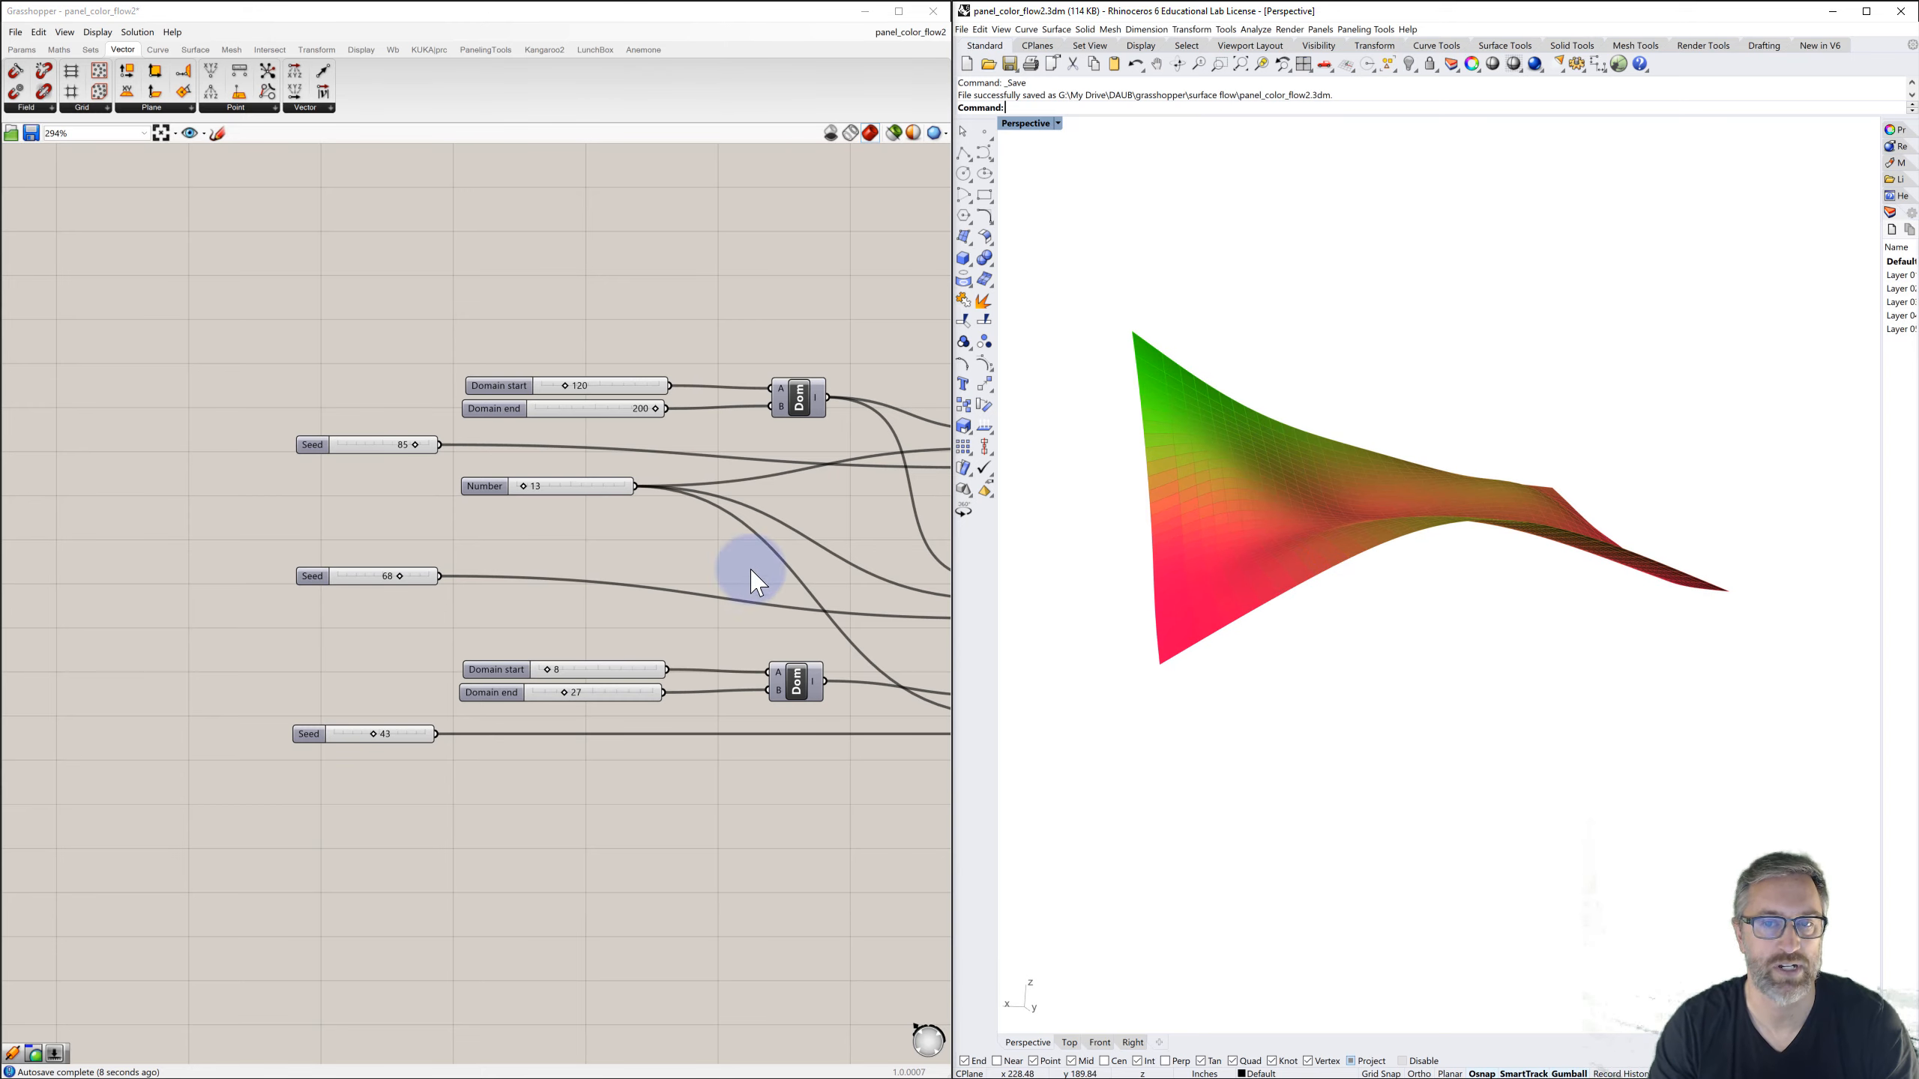
drag(377, 739, 350, 735)
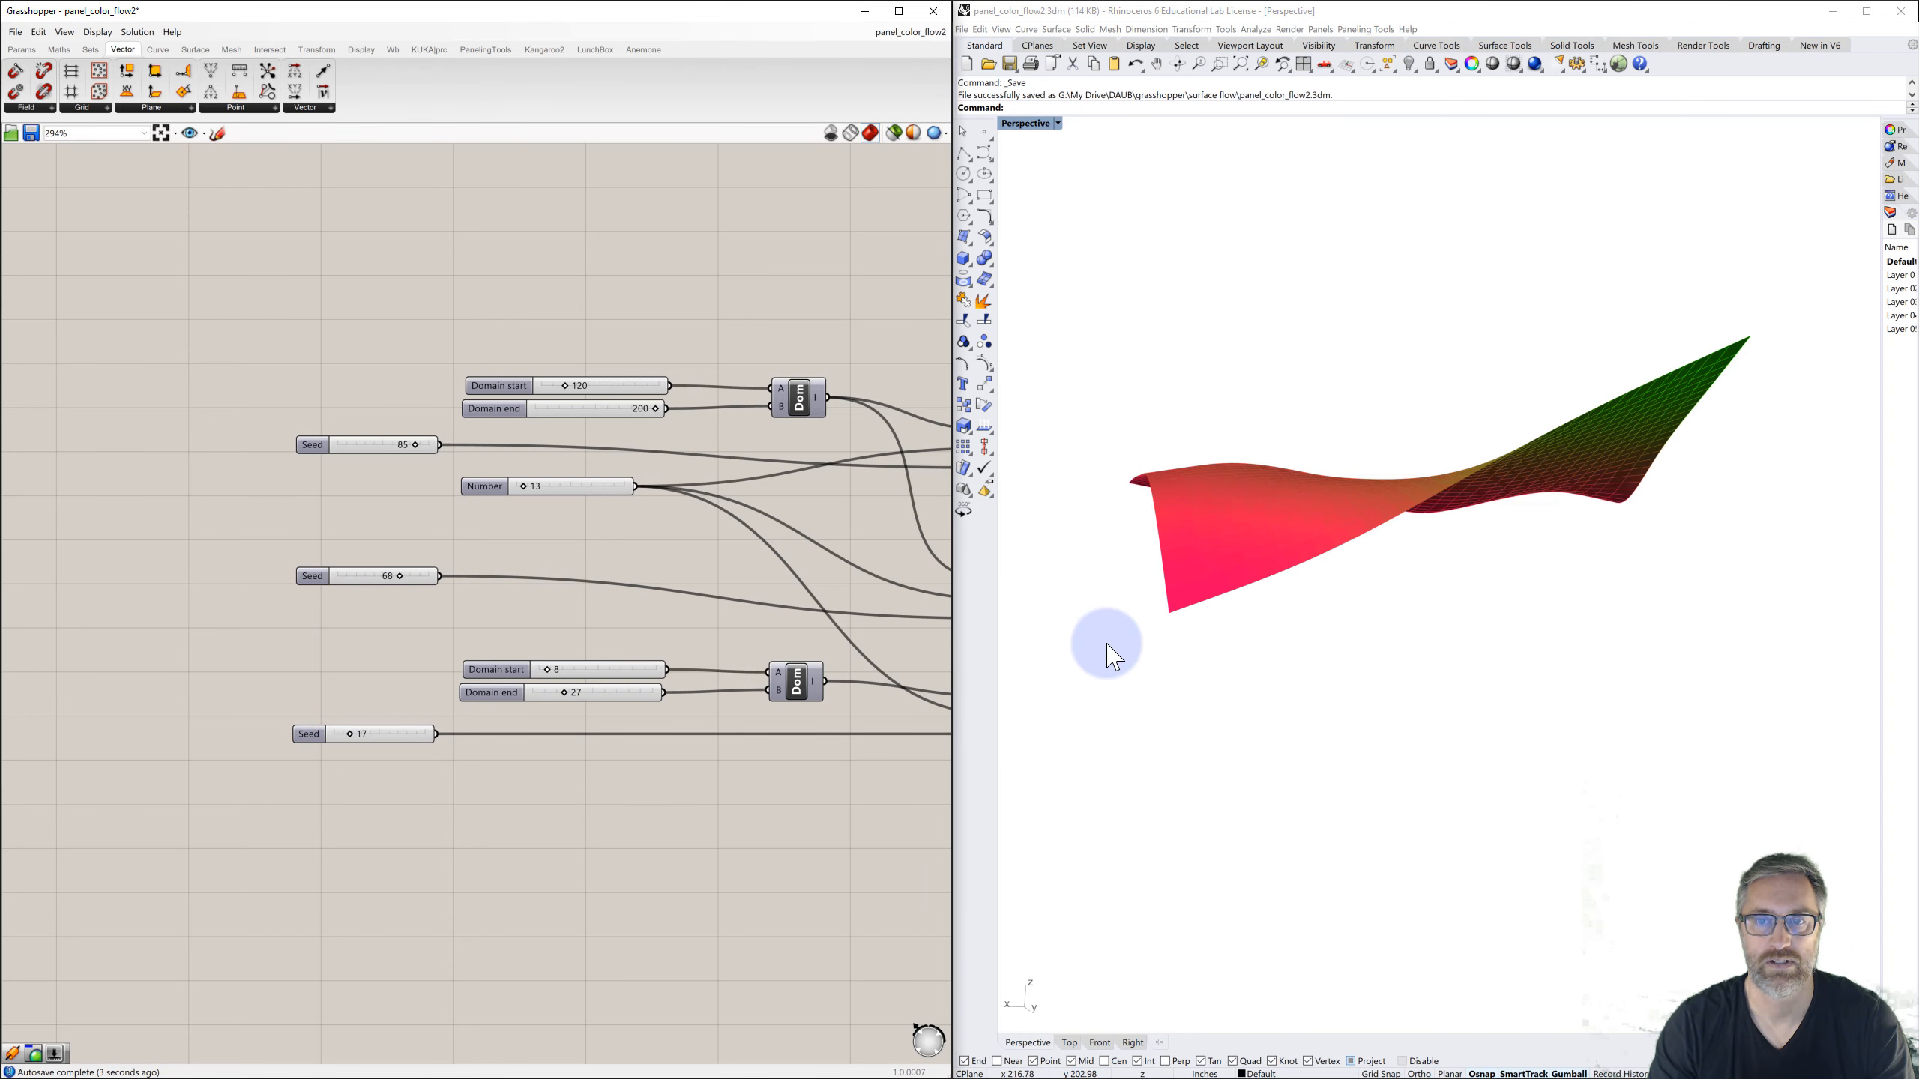
right_drag(1107, 641, 1256, 611)
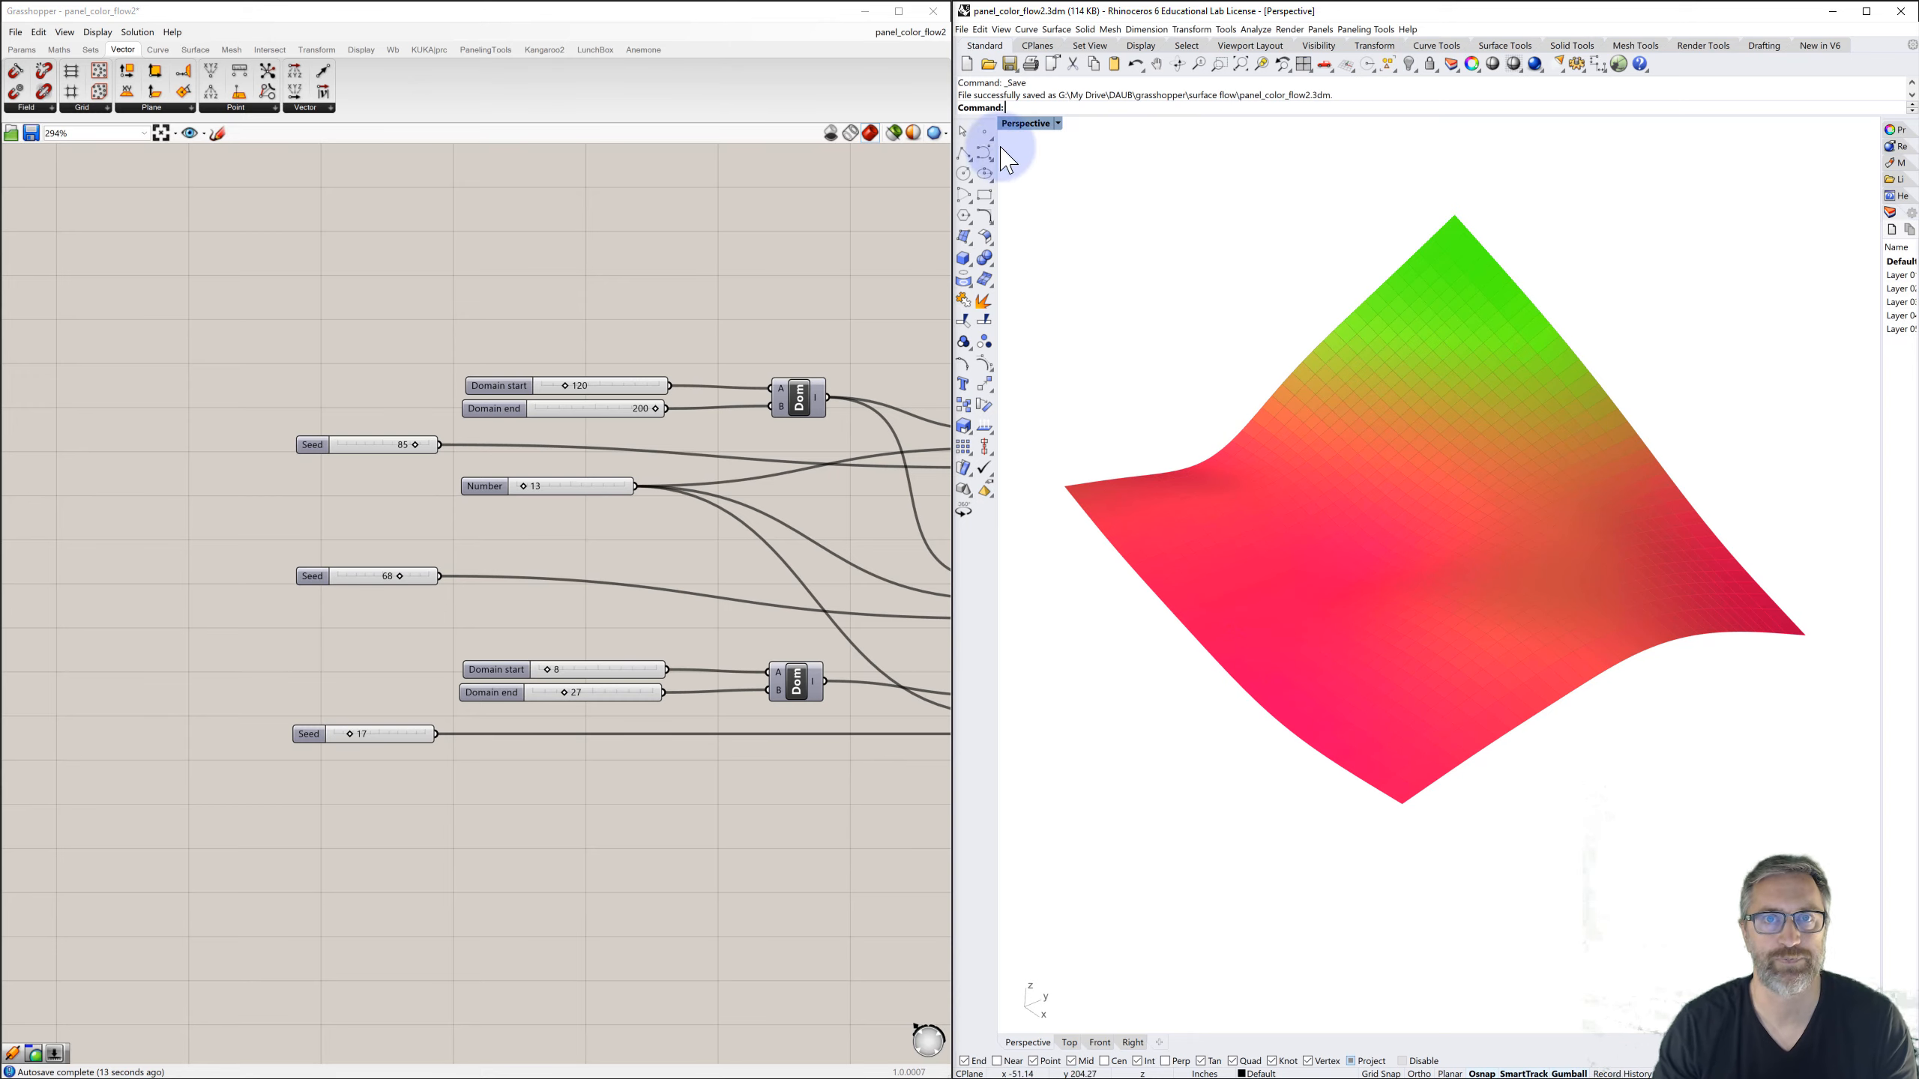
- Create a new Rhino document from the Large Objects - Feet.3dm template
click(969, 65)
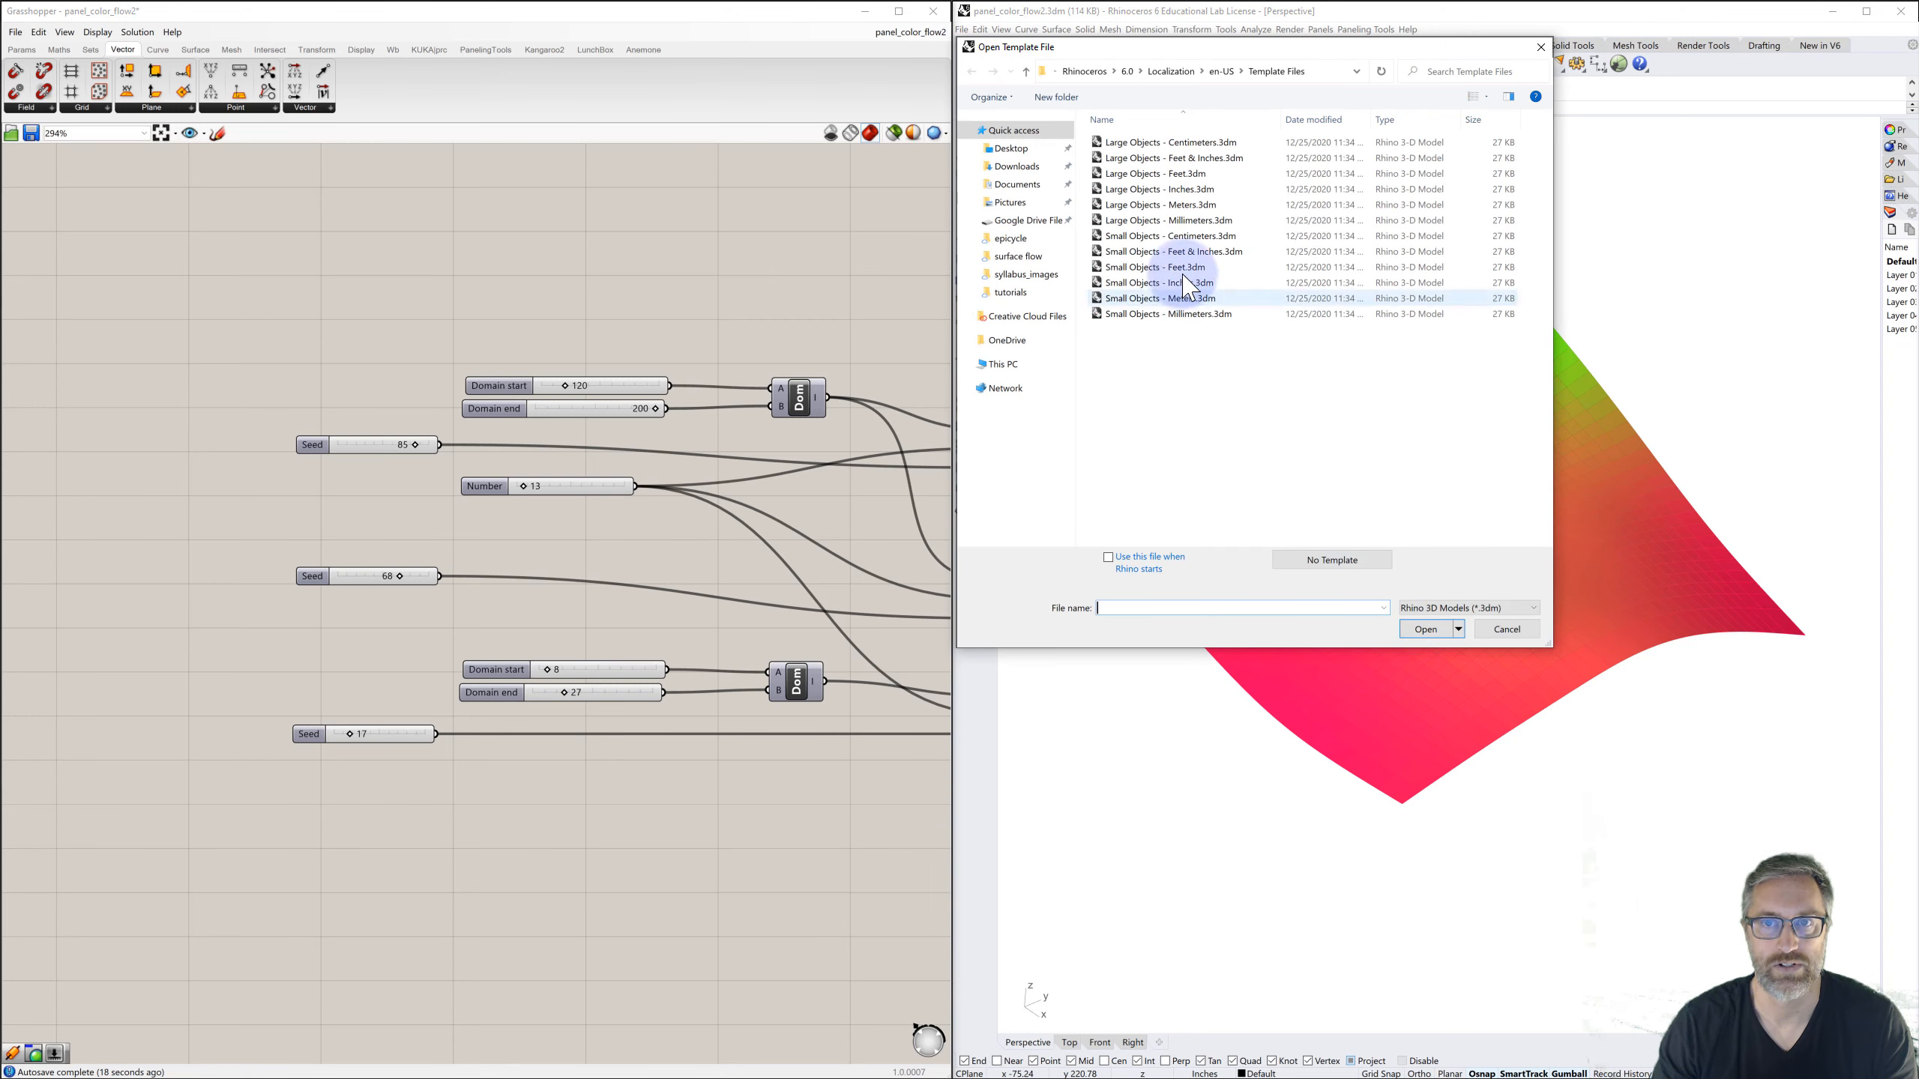
click(1129, 174)
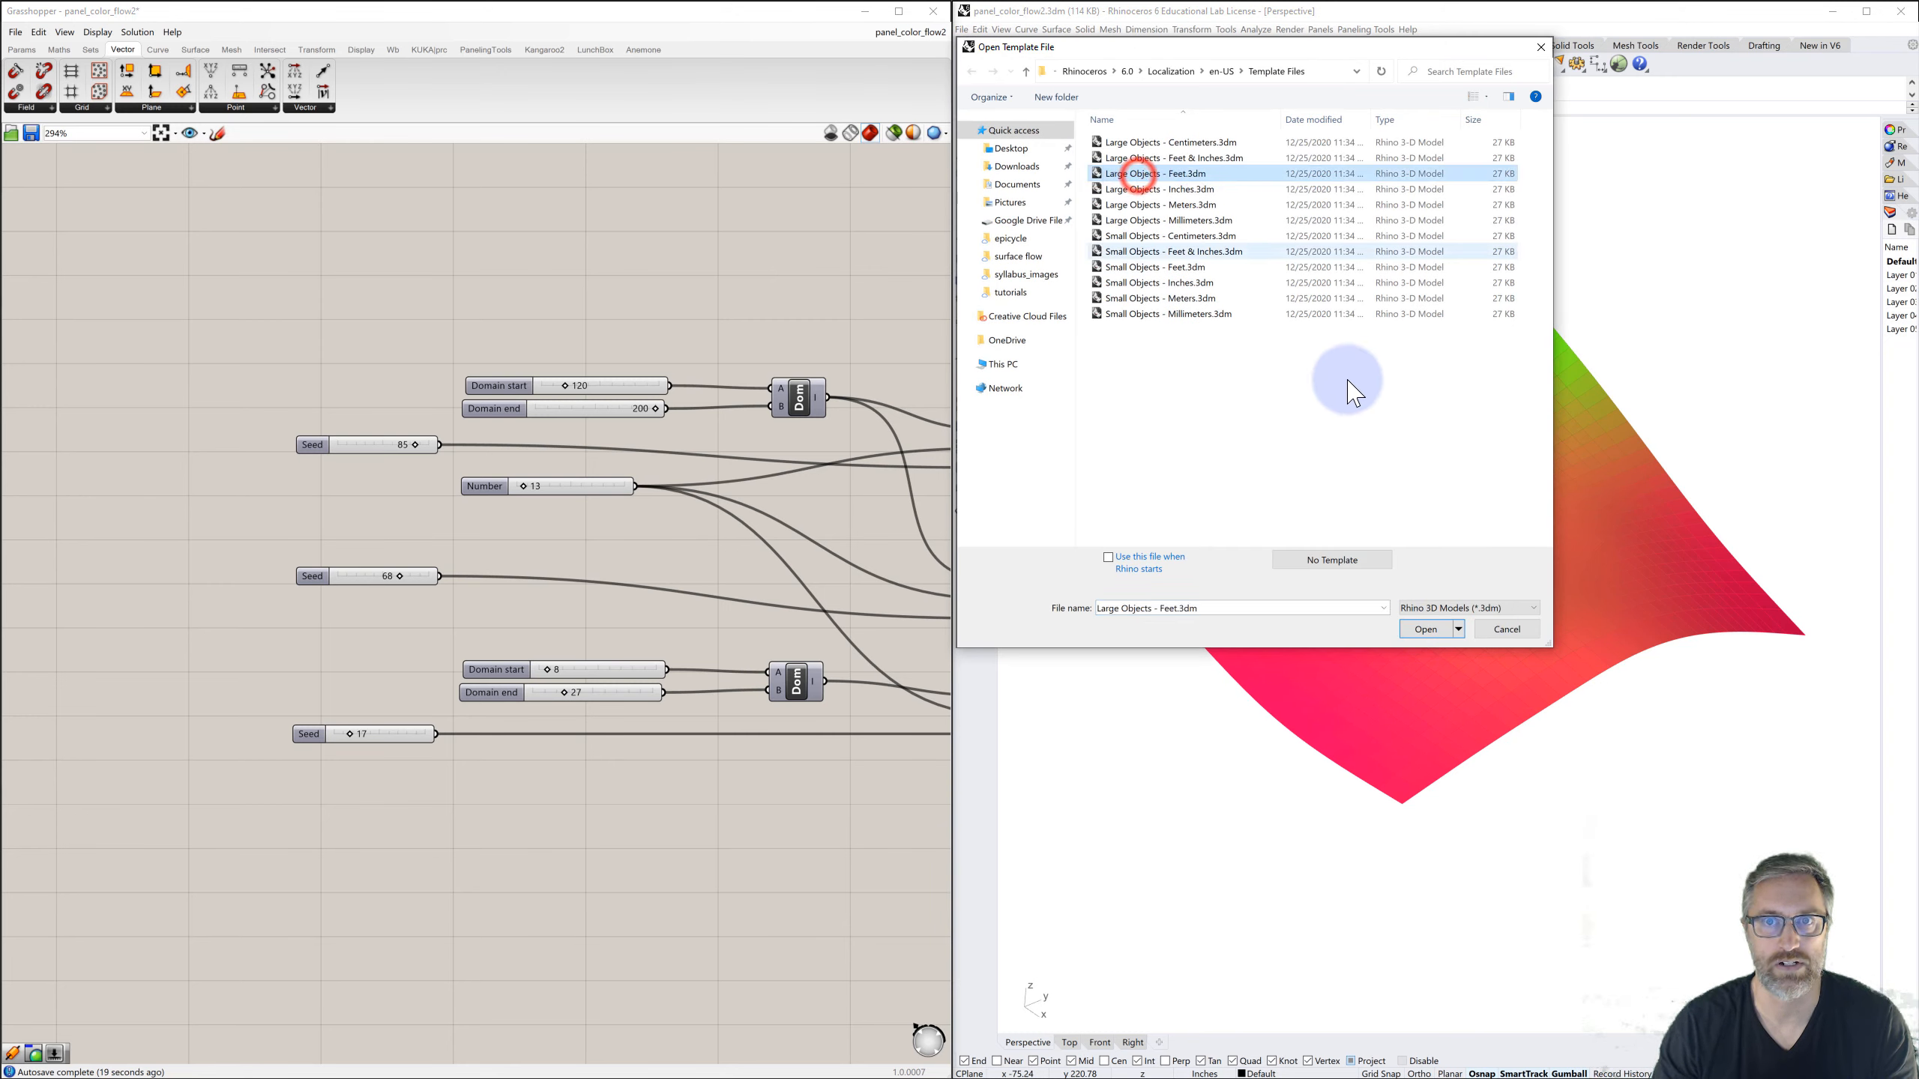
click(1428, 630)
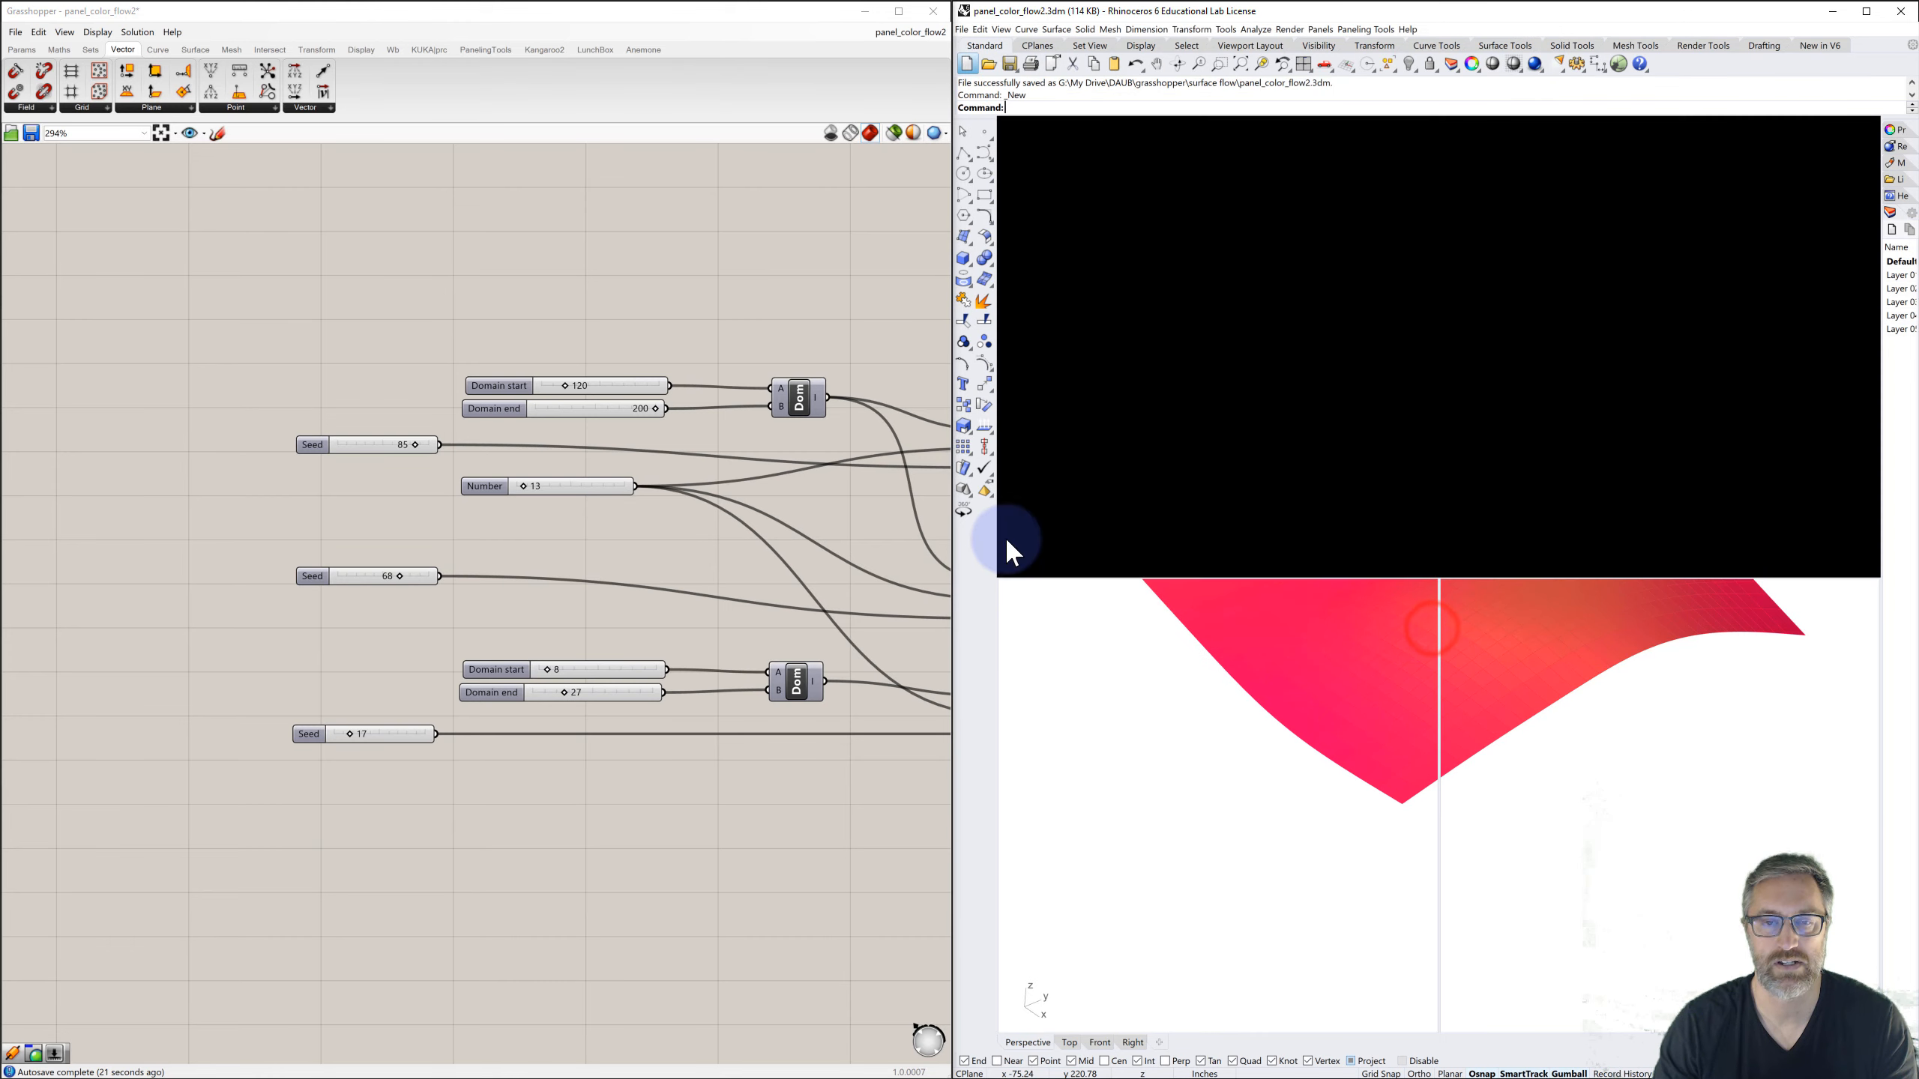
- Create a new blank Grasshopper definition and maximize the Perspective viewport in Rhino
click(15, 31)
click(12, 33)
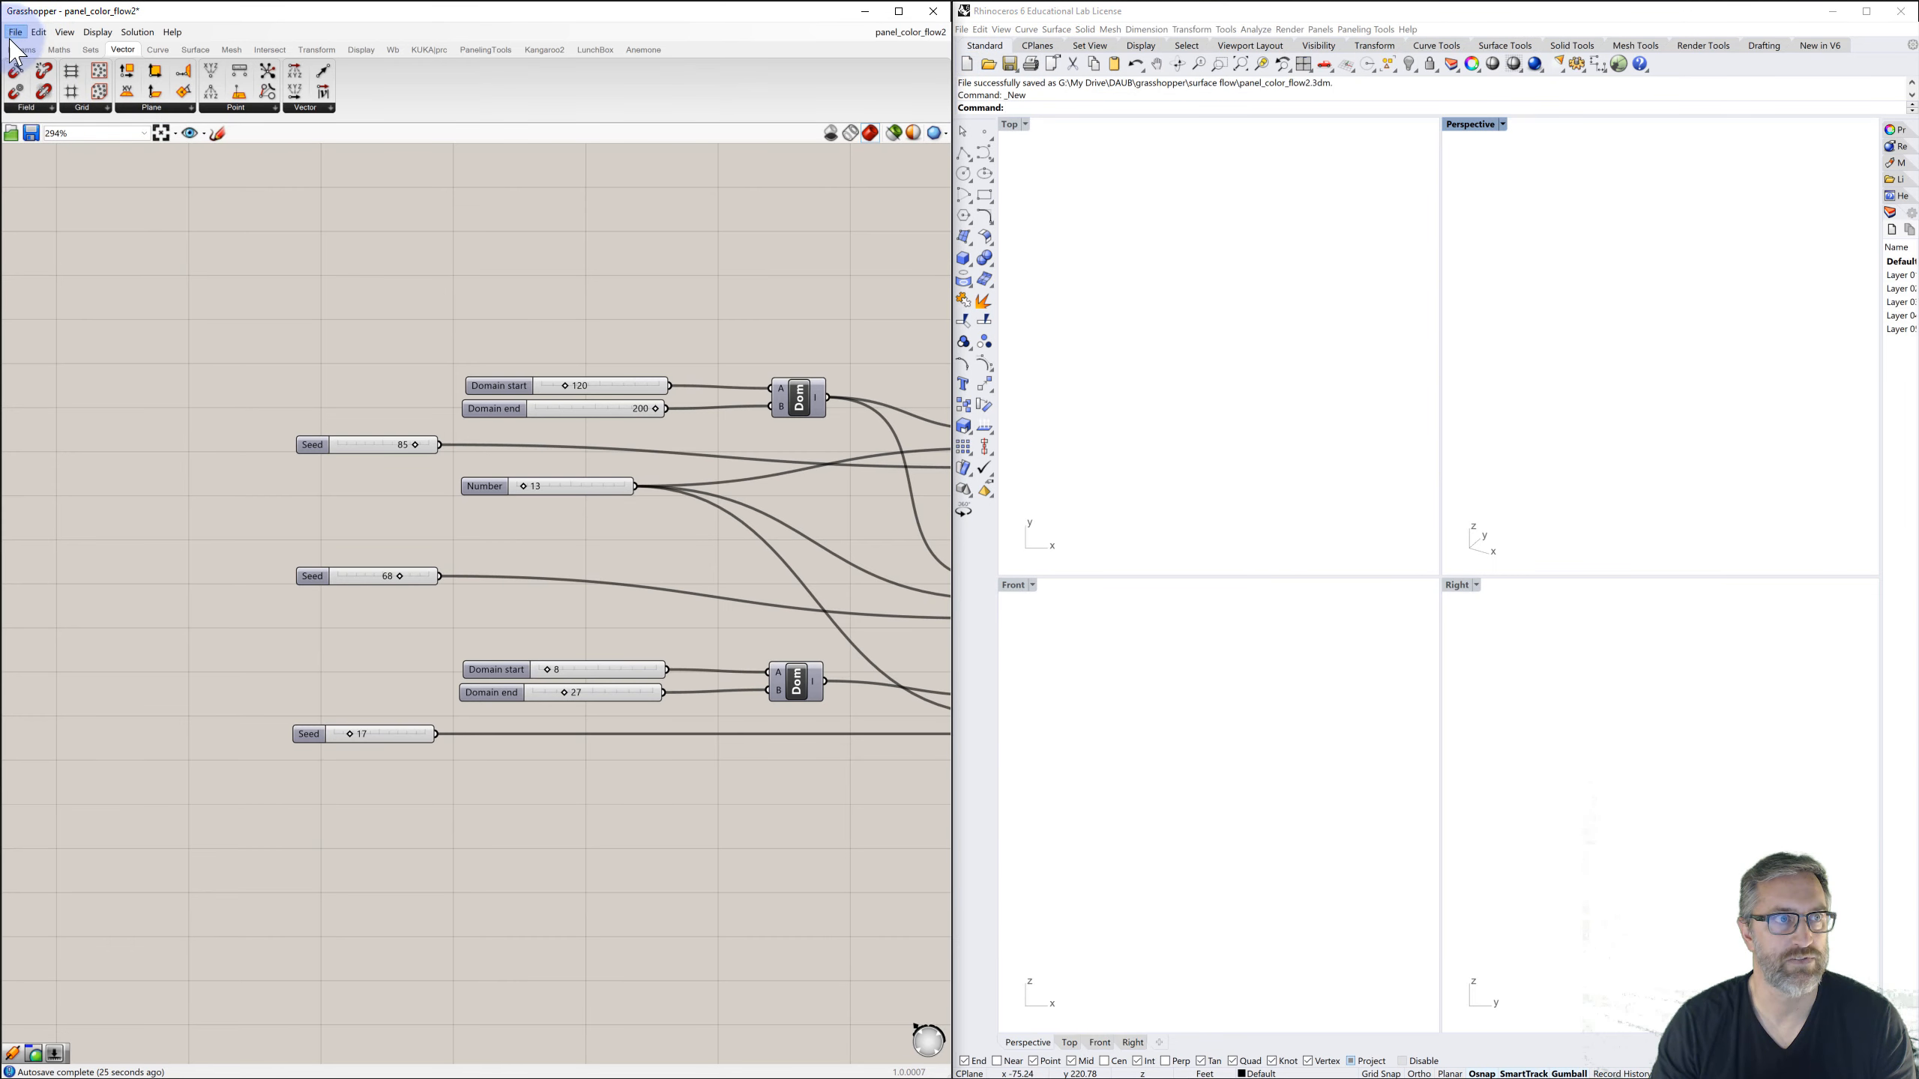
click(13, 32)
click(43, 48)
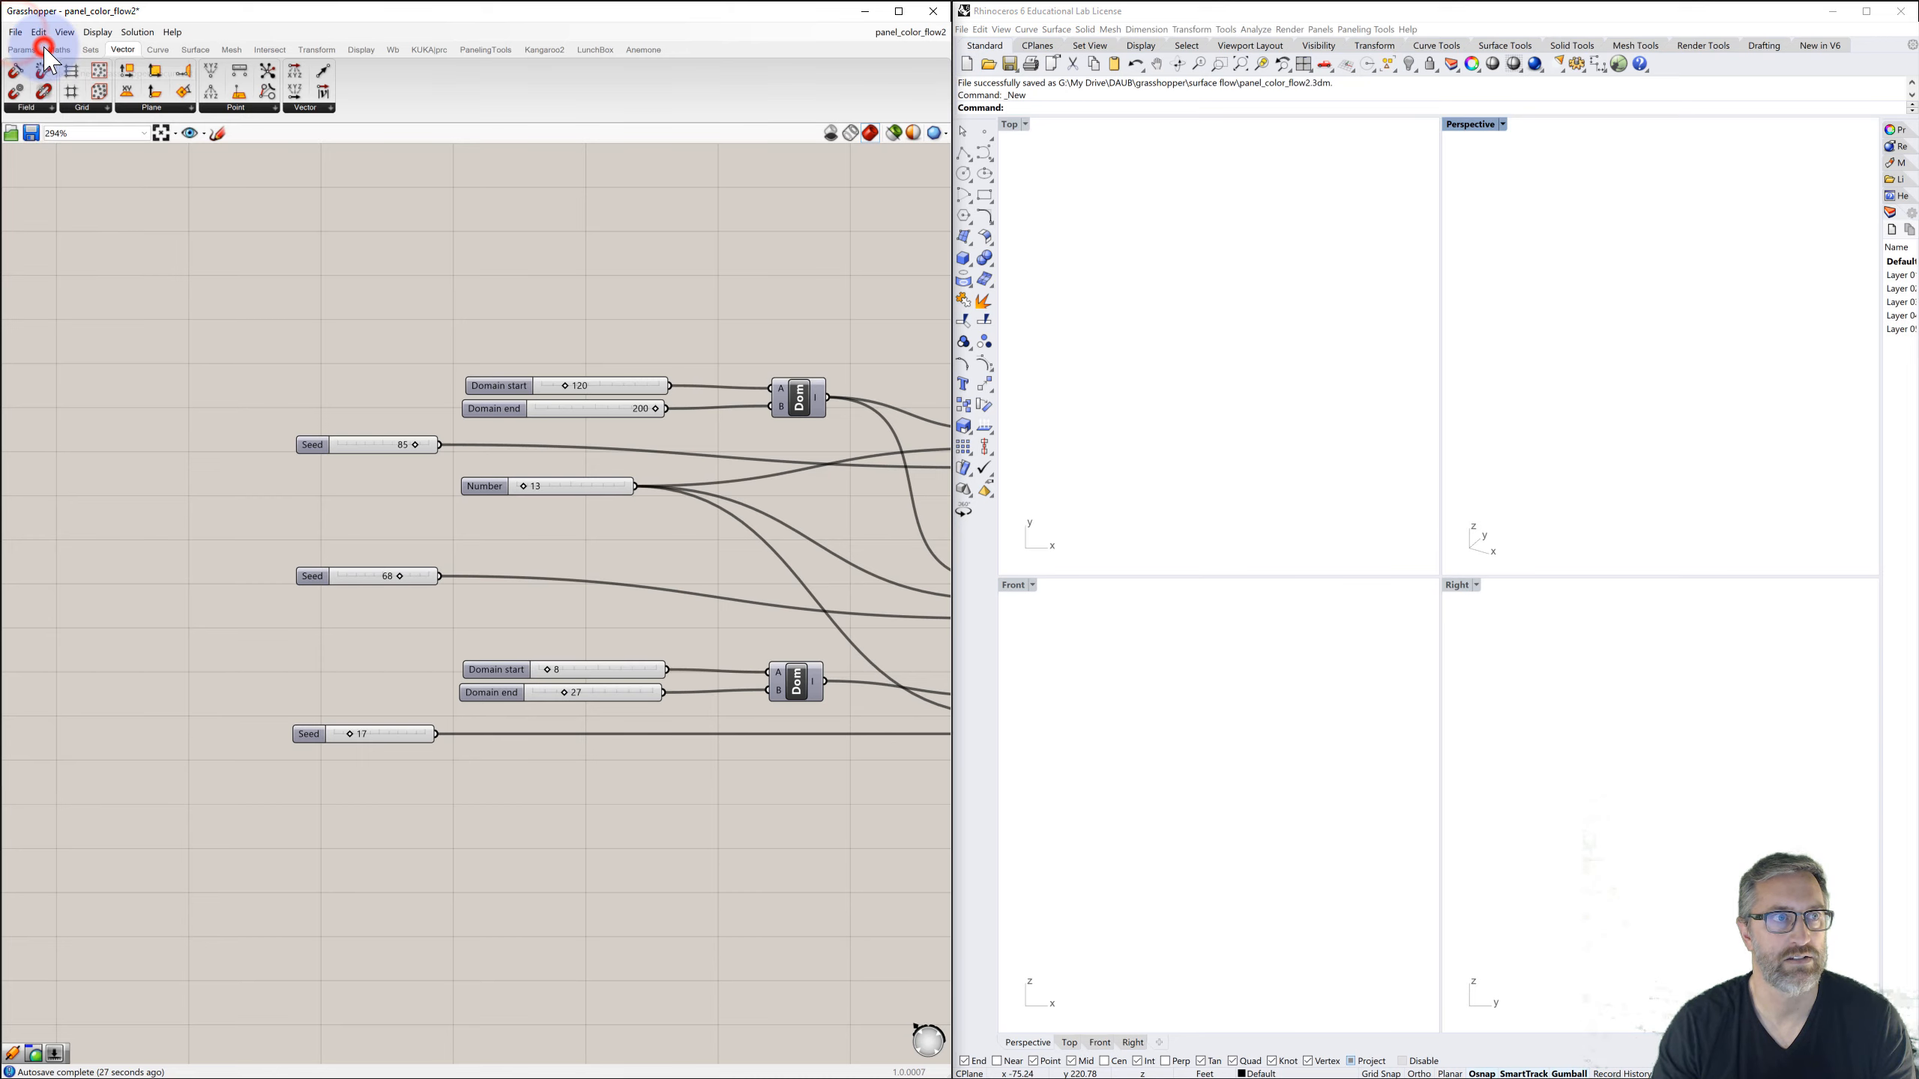
scroll(546, 341, down, 3)
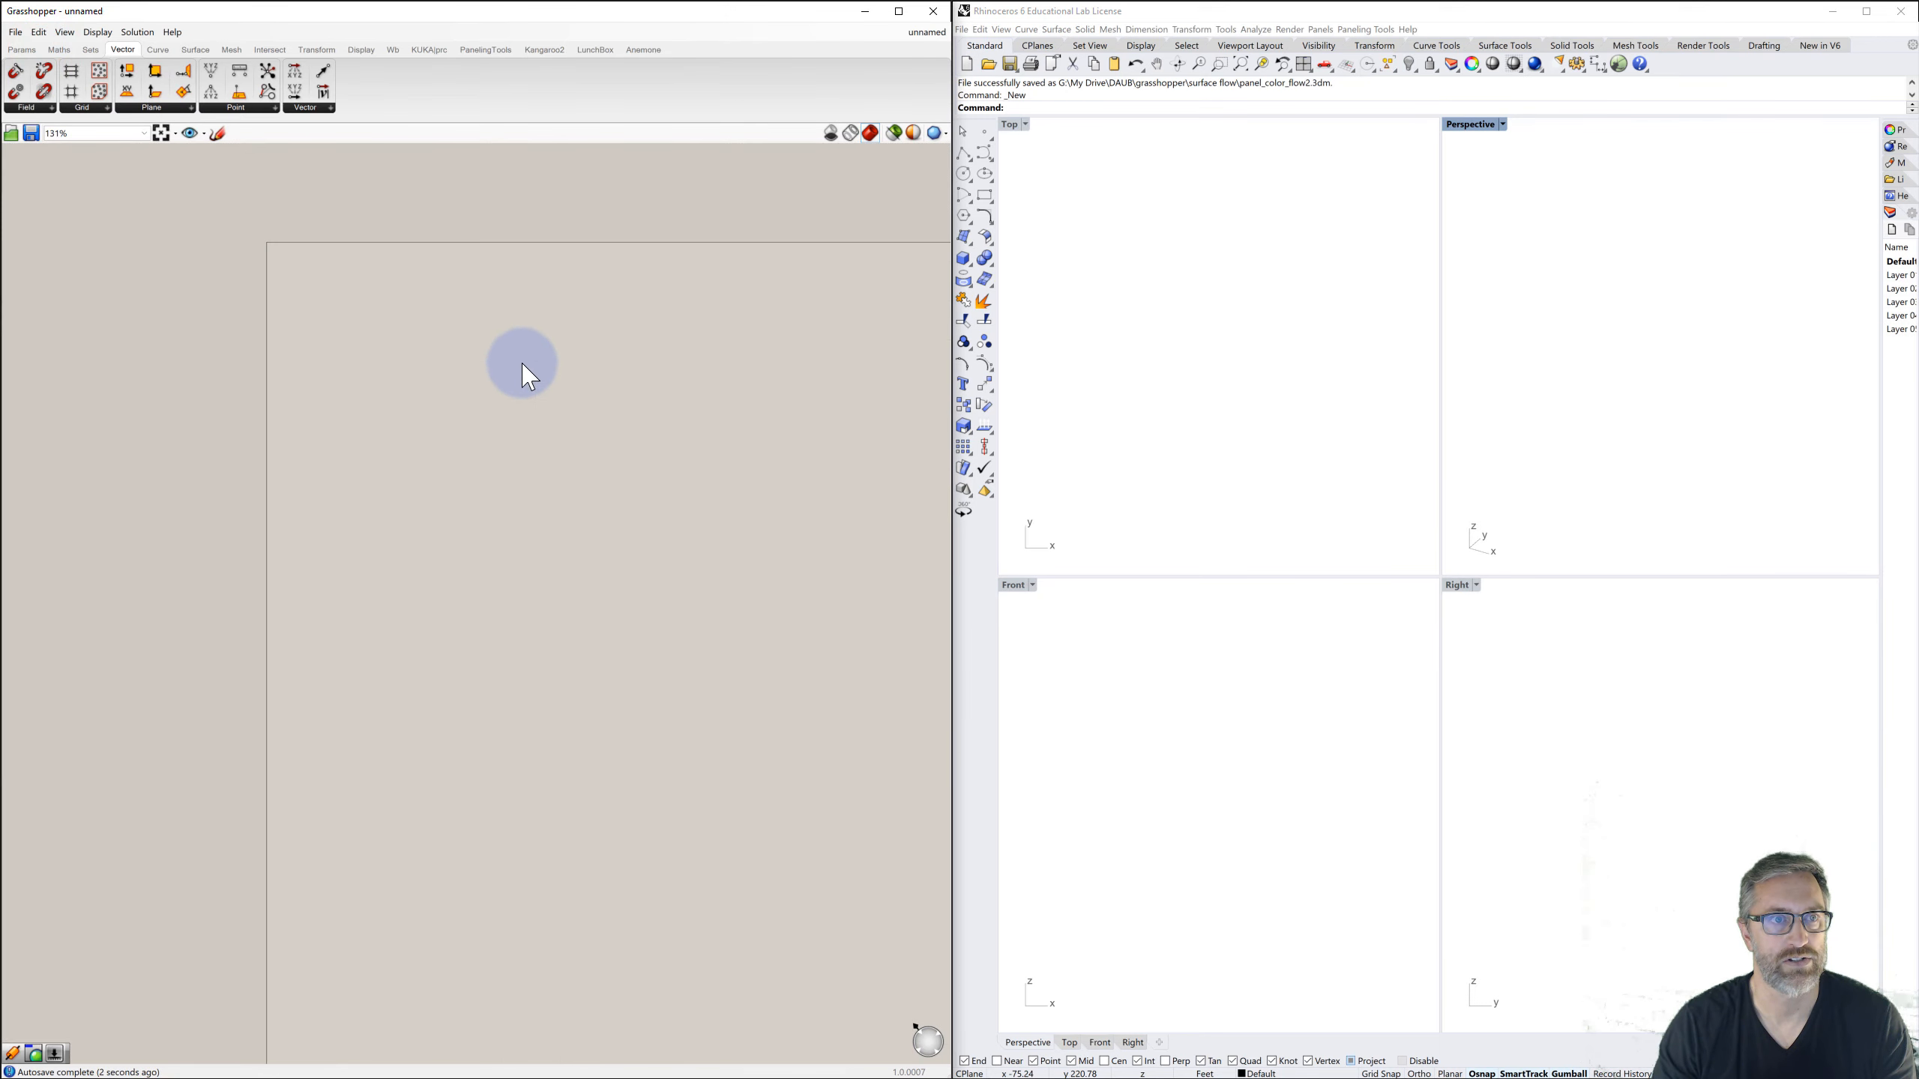
right_drag(522, 364, 367, 311)
scroll(366, 311, up, 1)
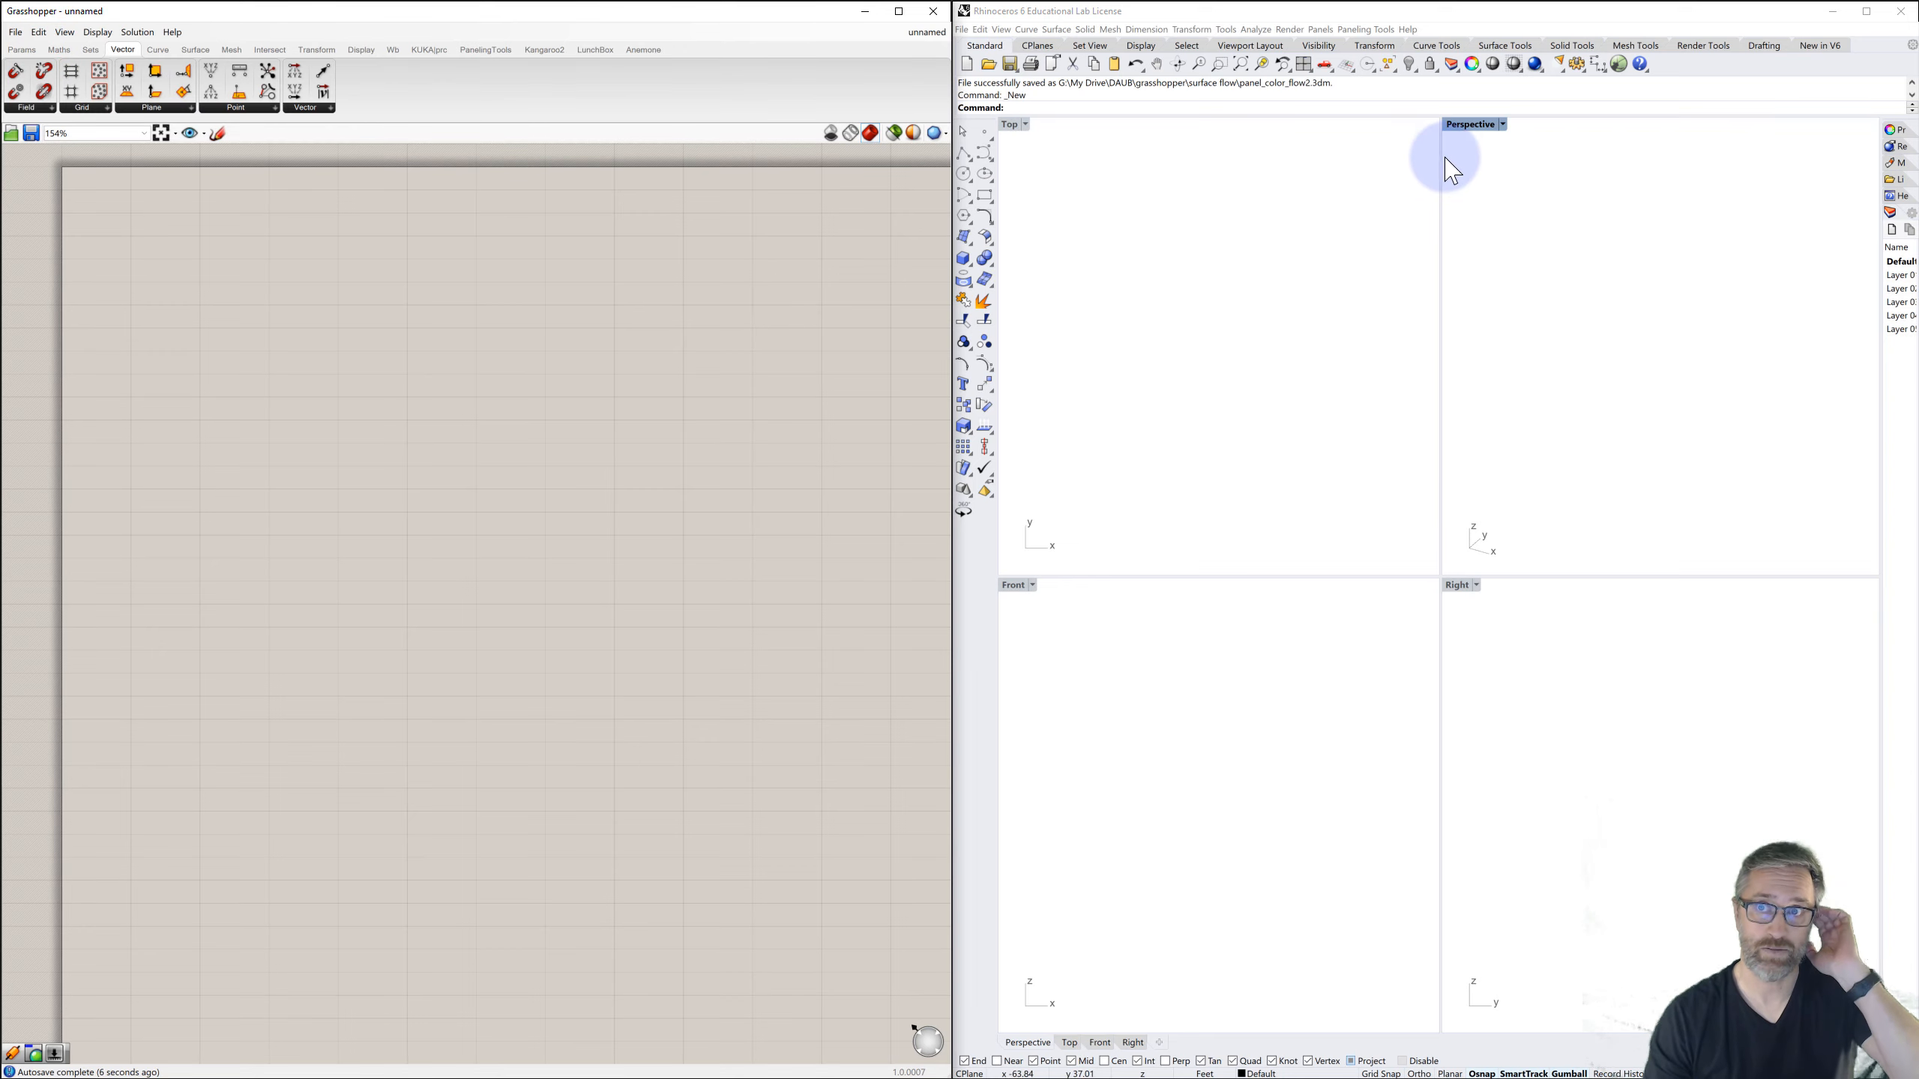
double_click(1473, 125)
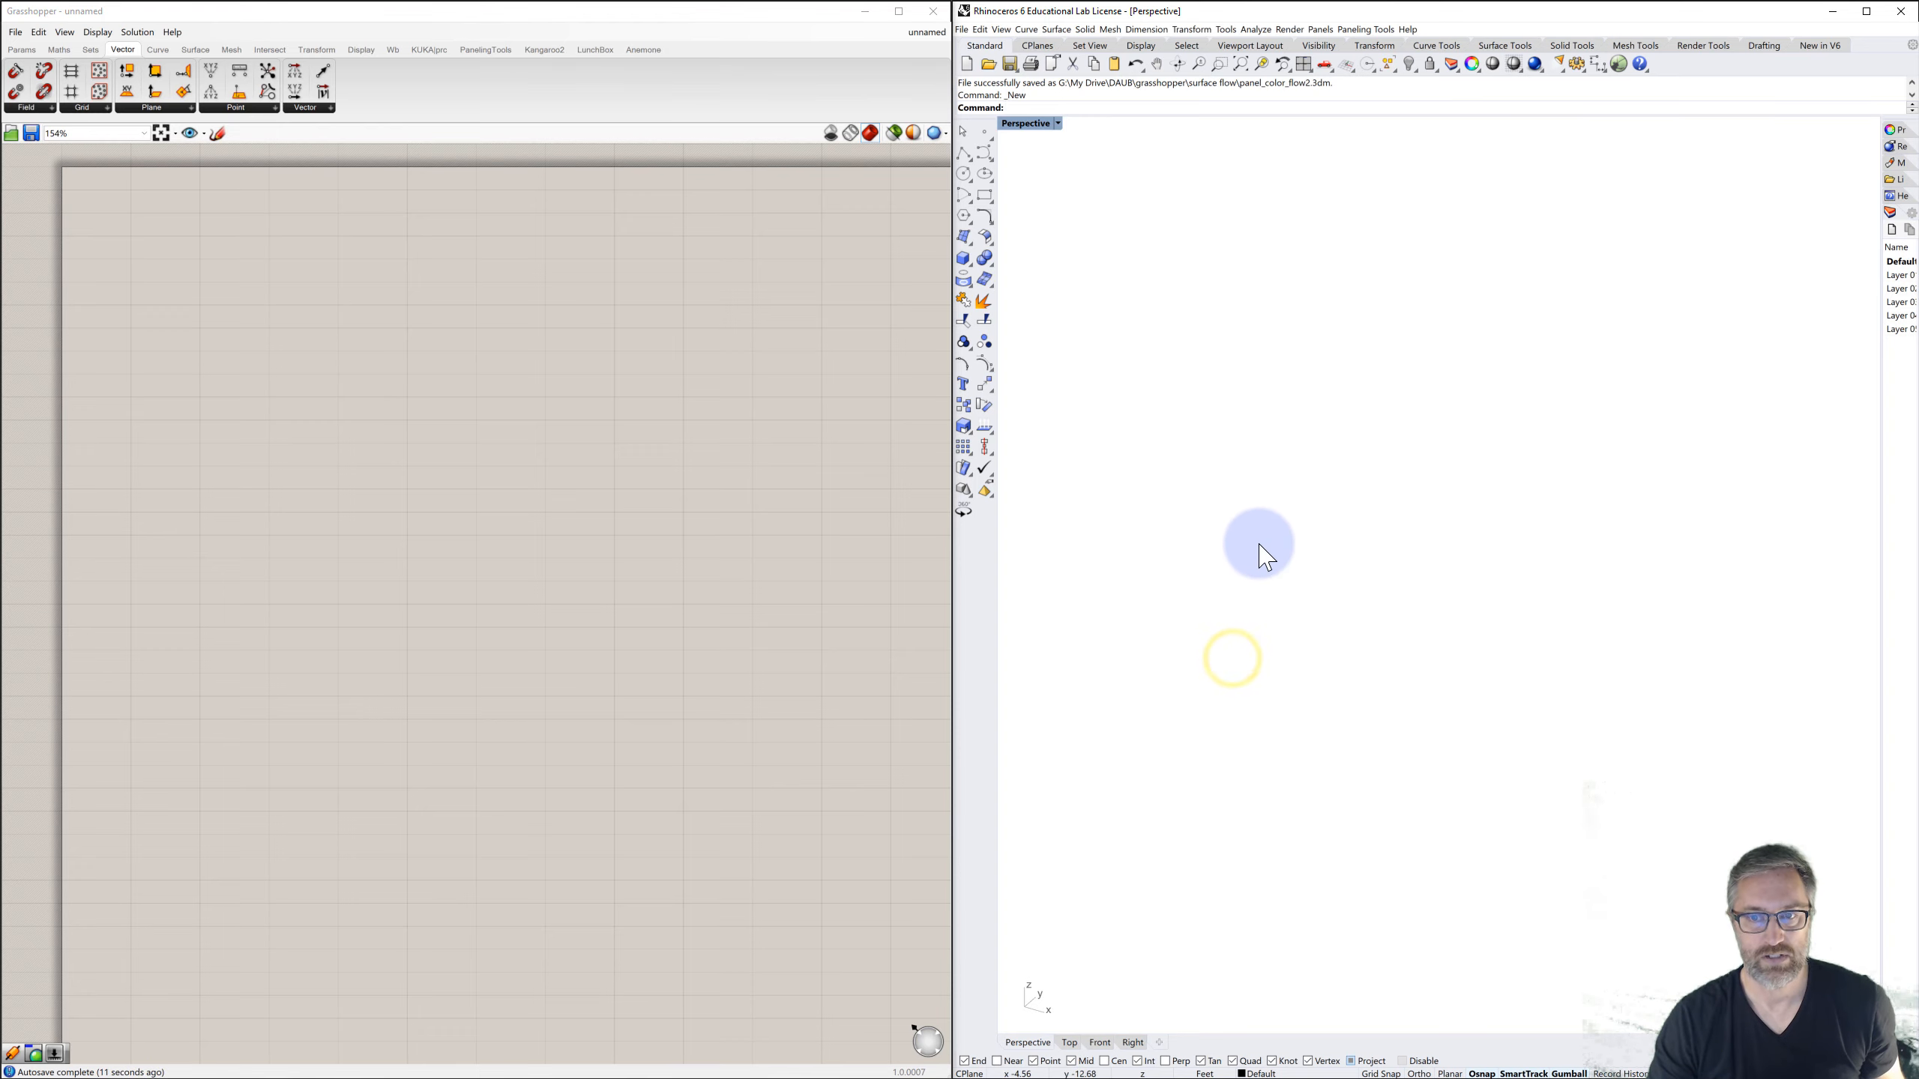
- Restore the four-viewport layout in Rhino and place eleven scattered single points in the Top viewport
click(707, 555)
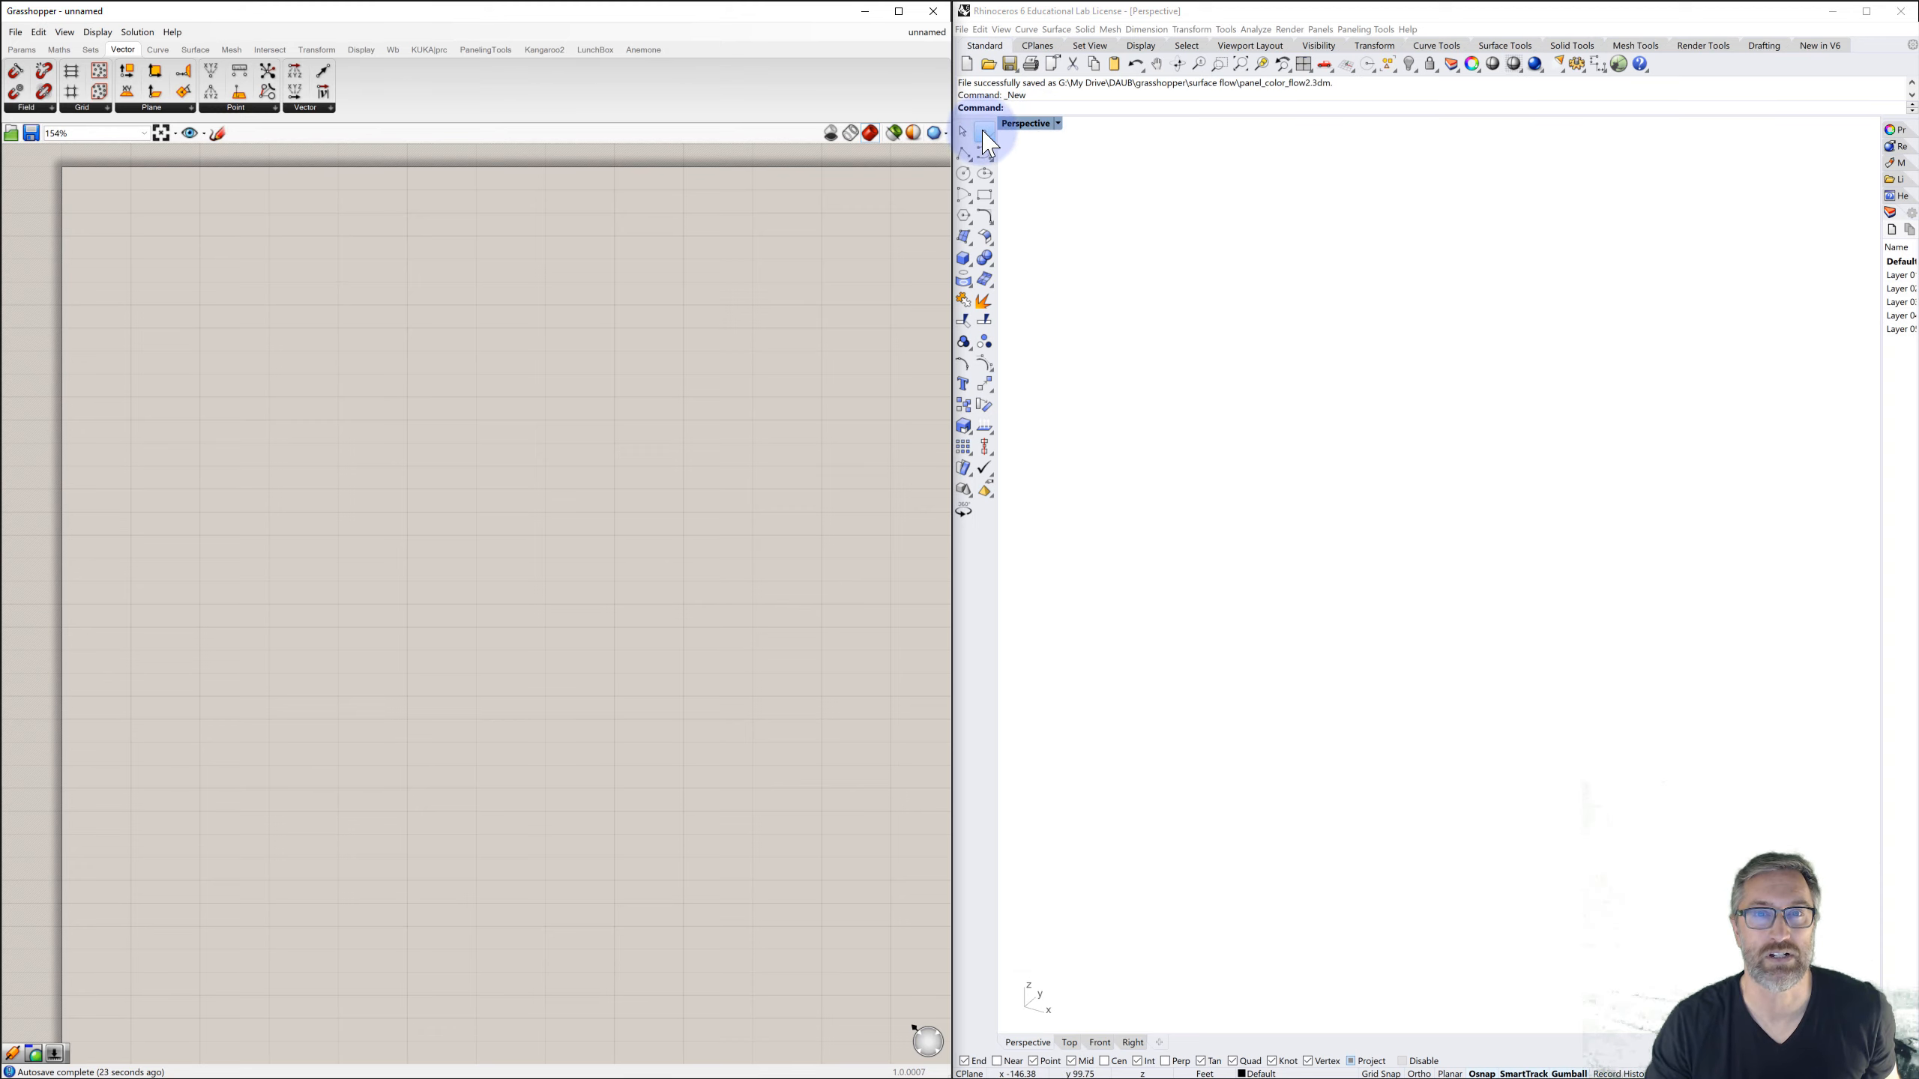
double_click(1030, 125)
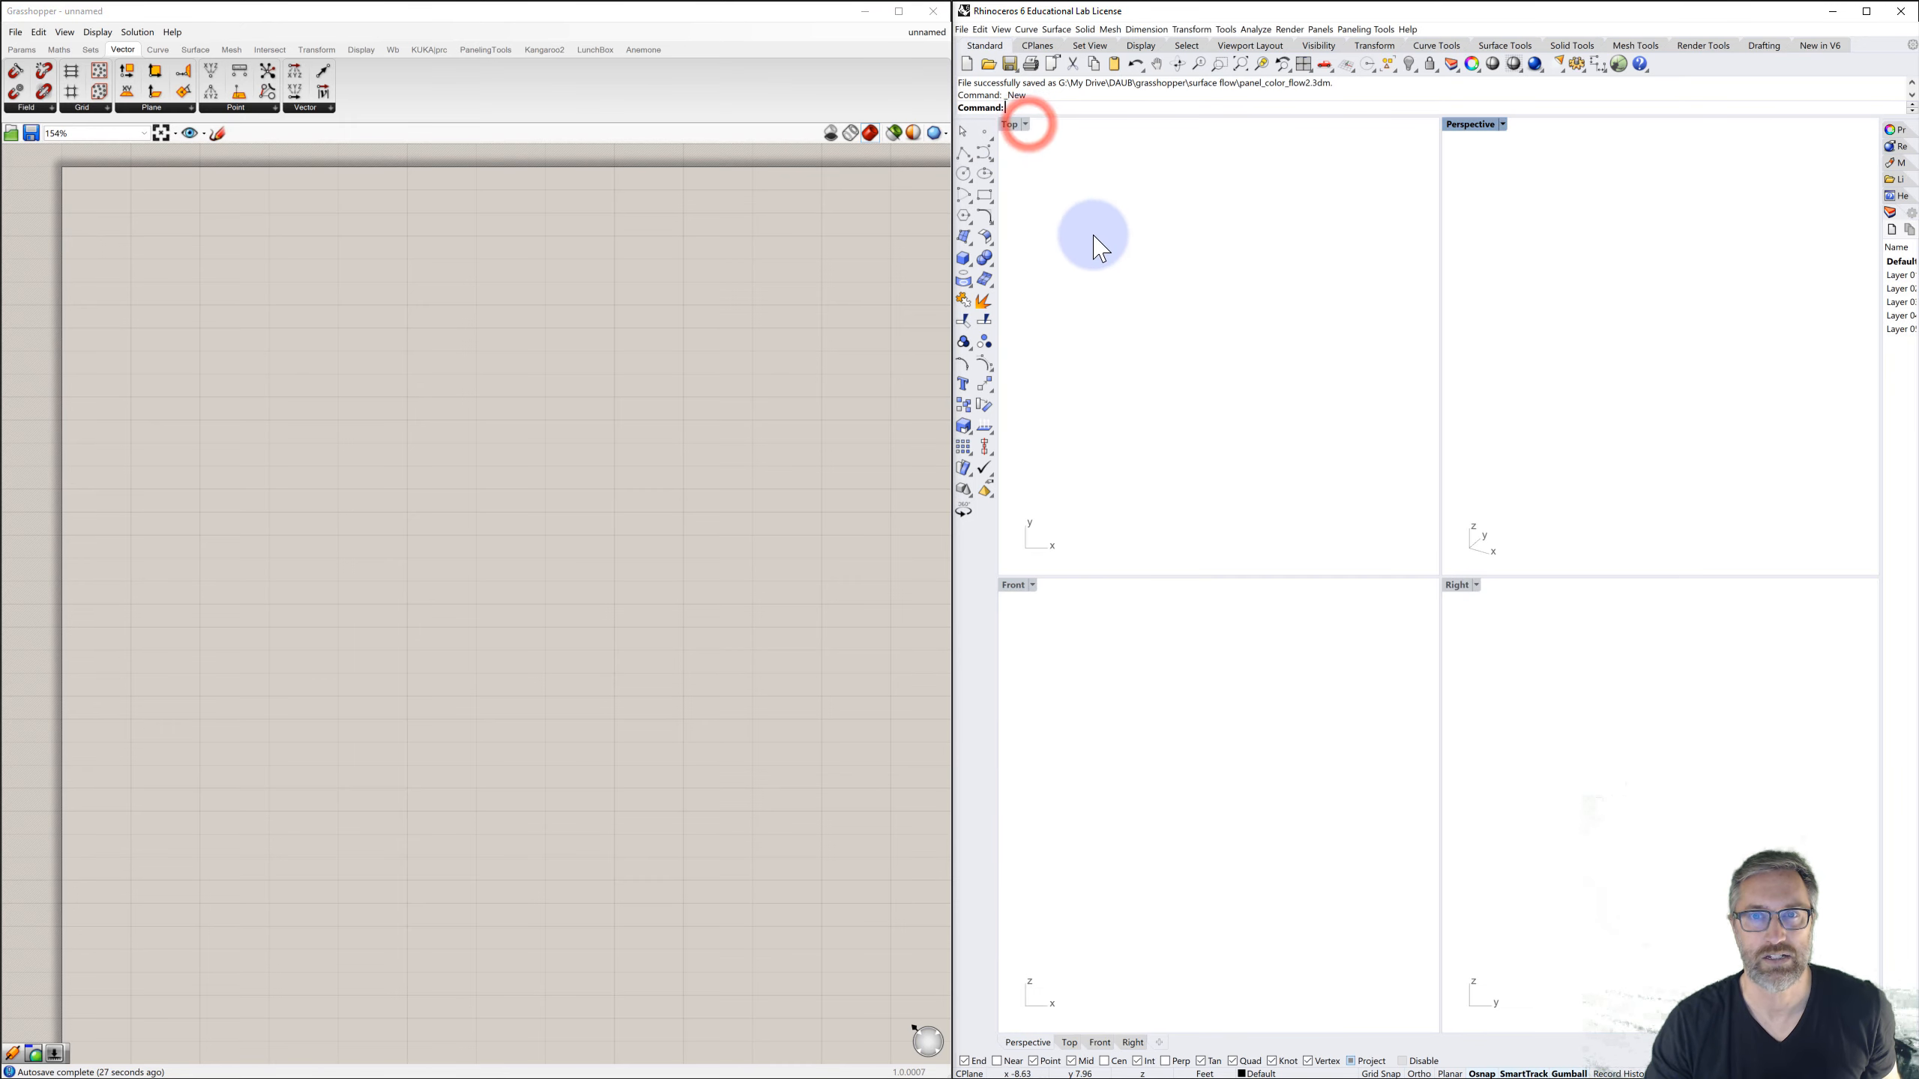
click(984, 132)
click(1108, 205)
right_click(1147, 211)
click(1108, 257)
right_click(1185, 252)
click(1185, 239)
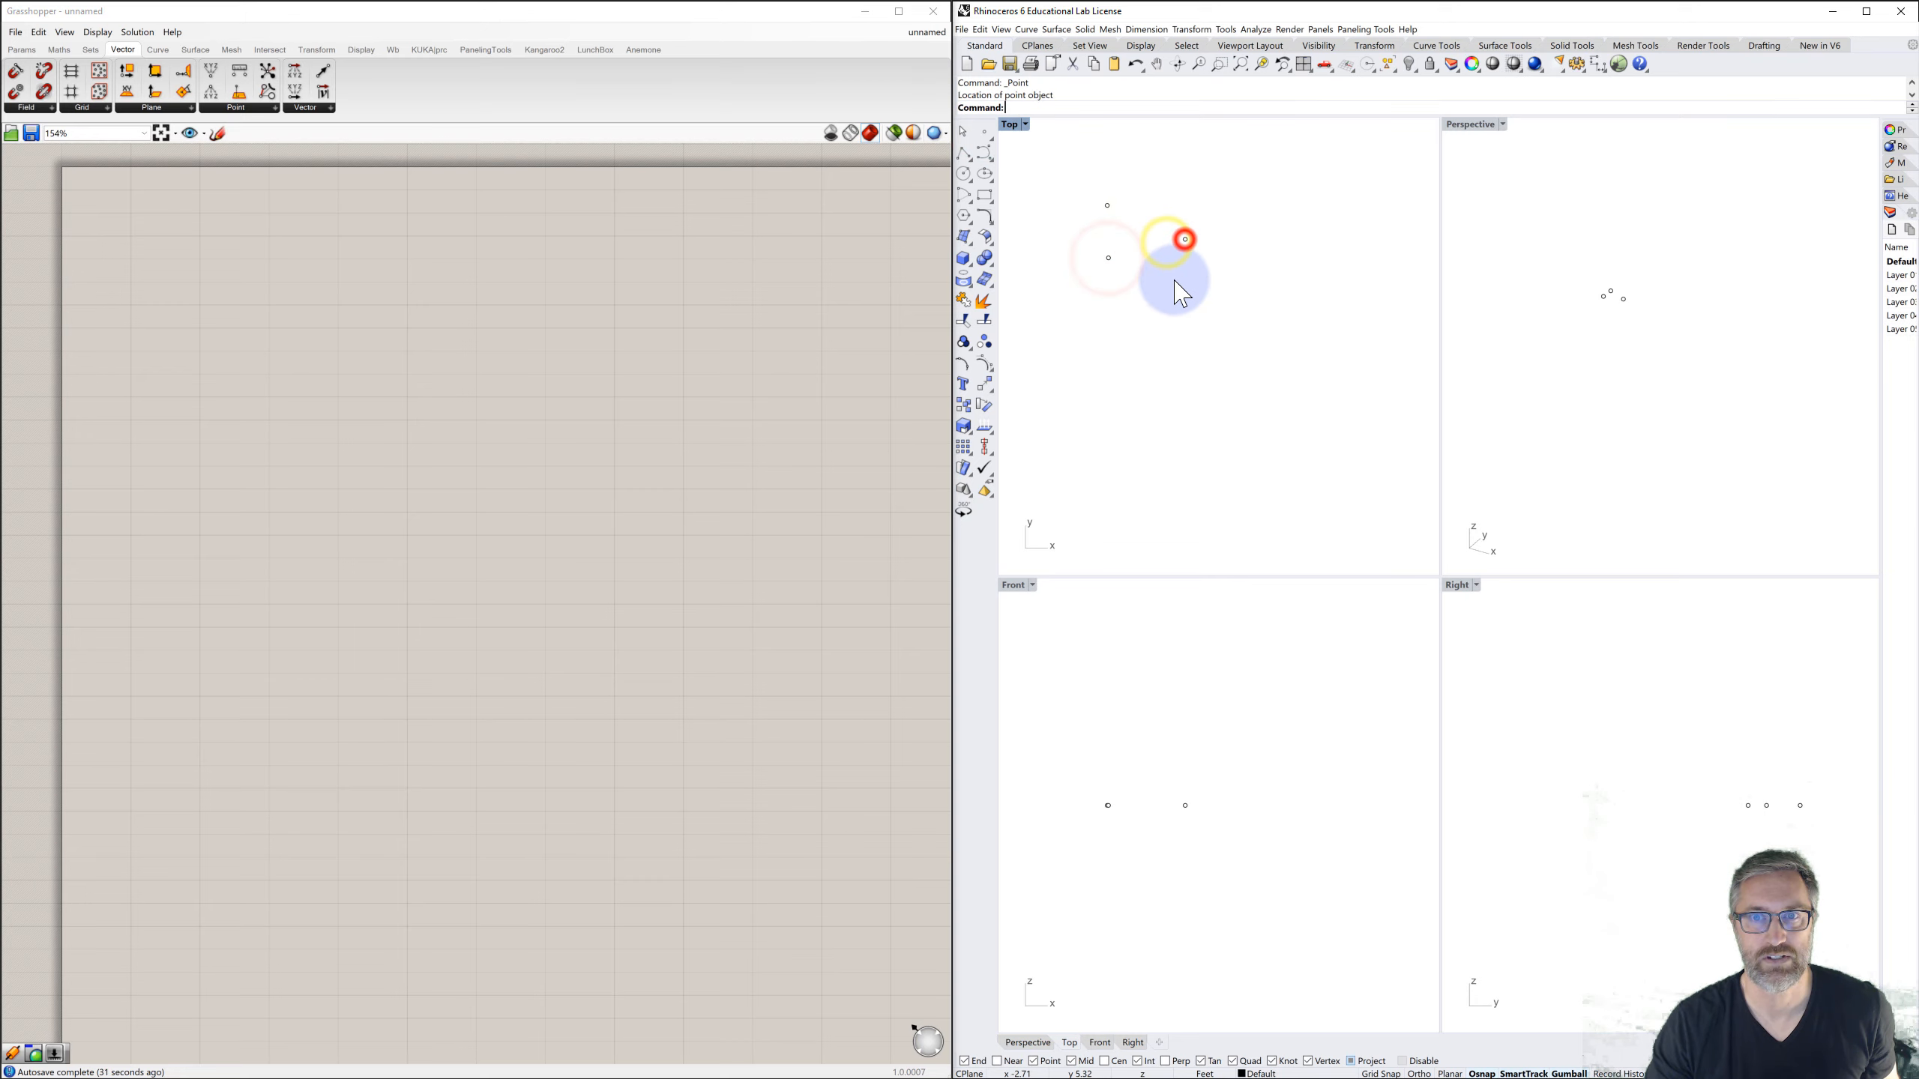
right_click(1168, 276)
click(1135, 305)
right_click(1202, 316)
click(1240, 290)
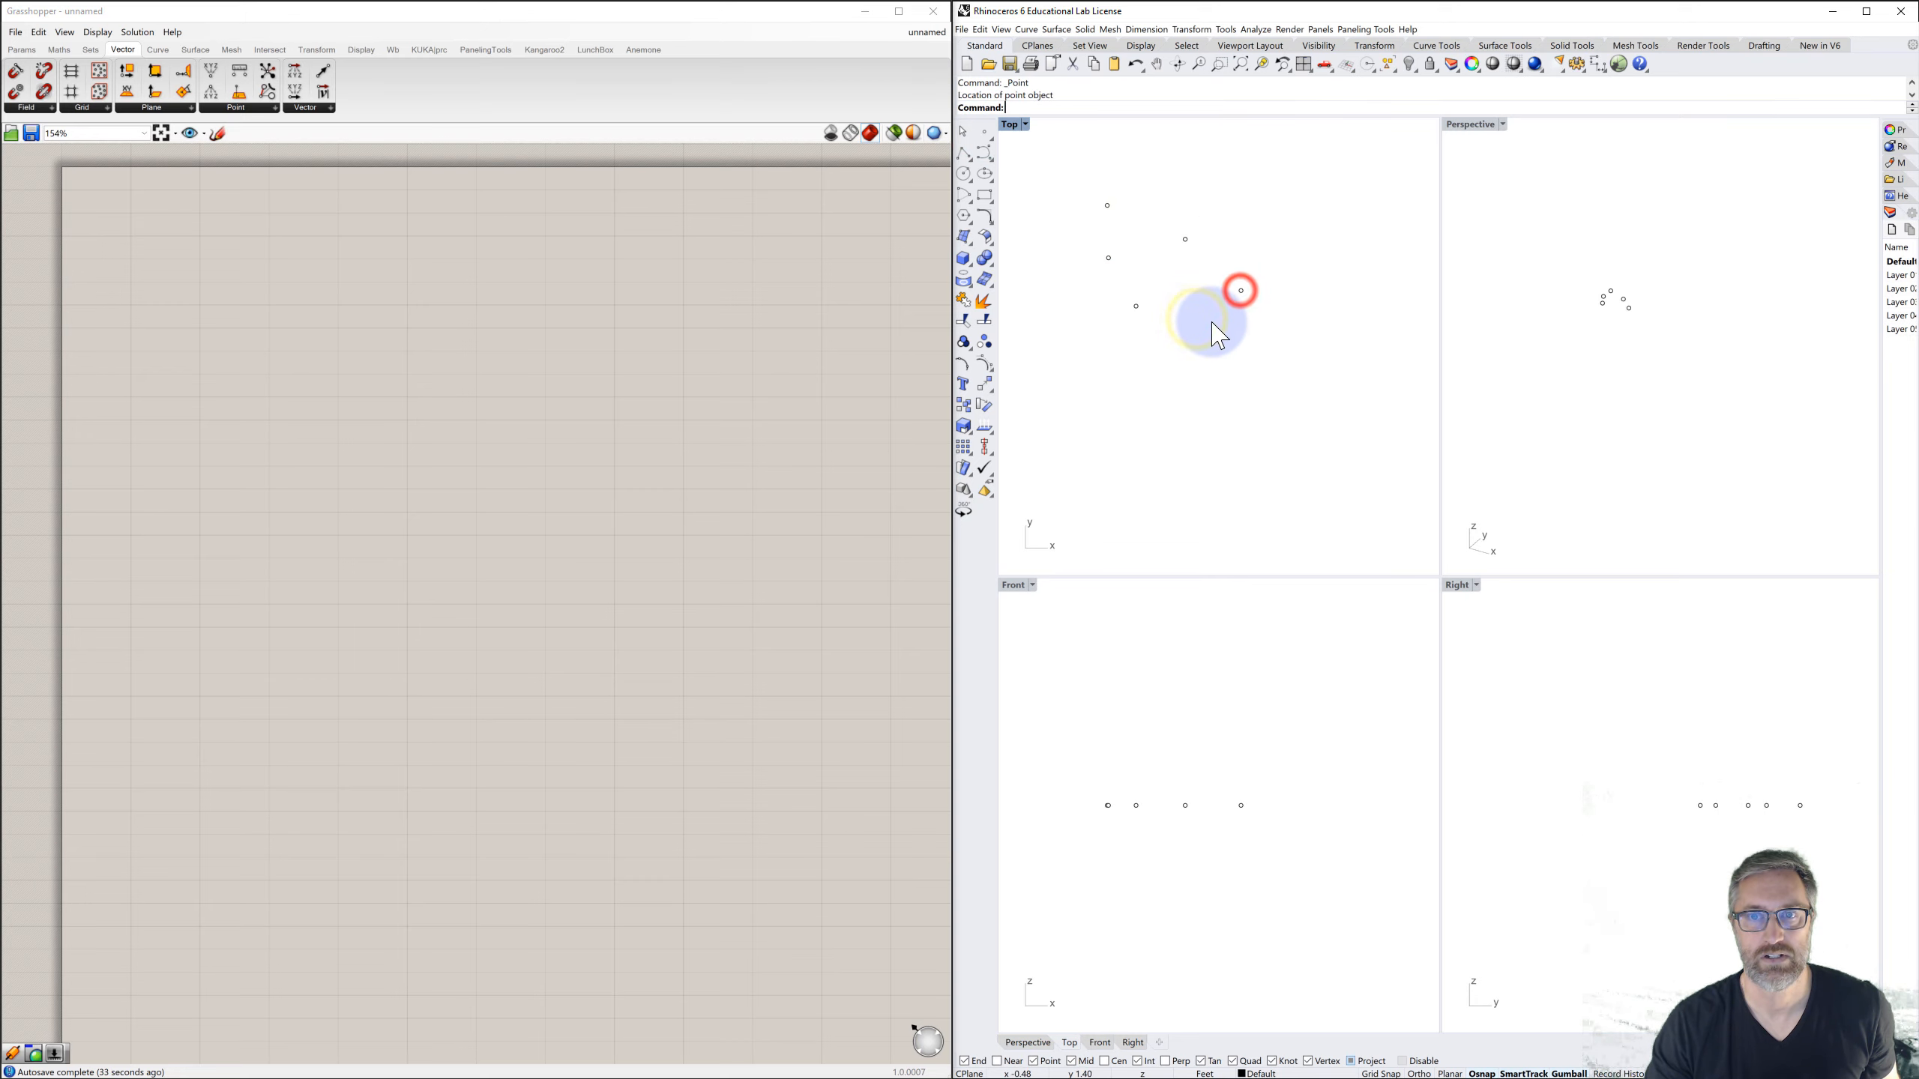
right_click(1212, 322)
click(1094, 354)
right_click(1149, 398)
click(1084, 422)
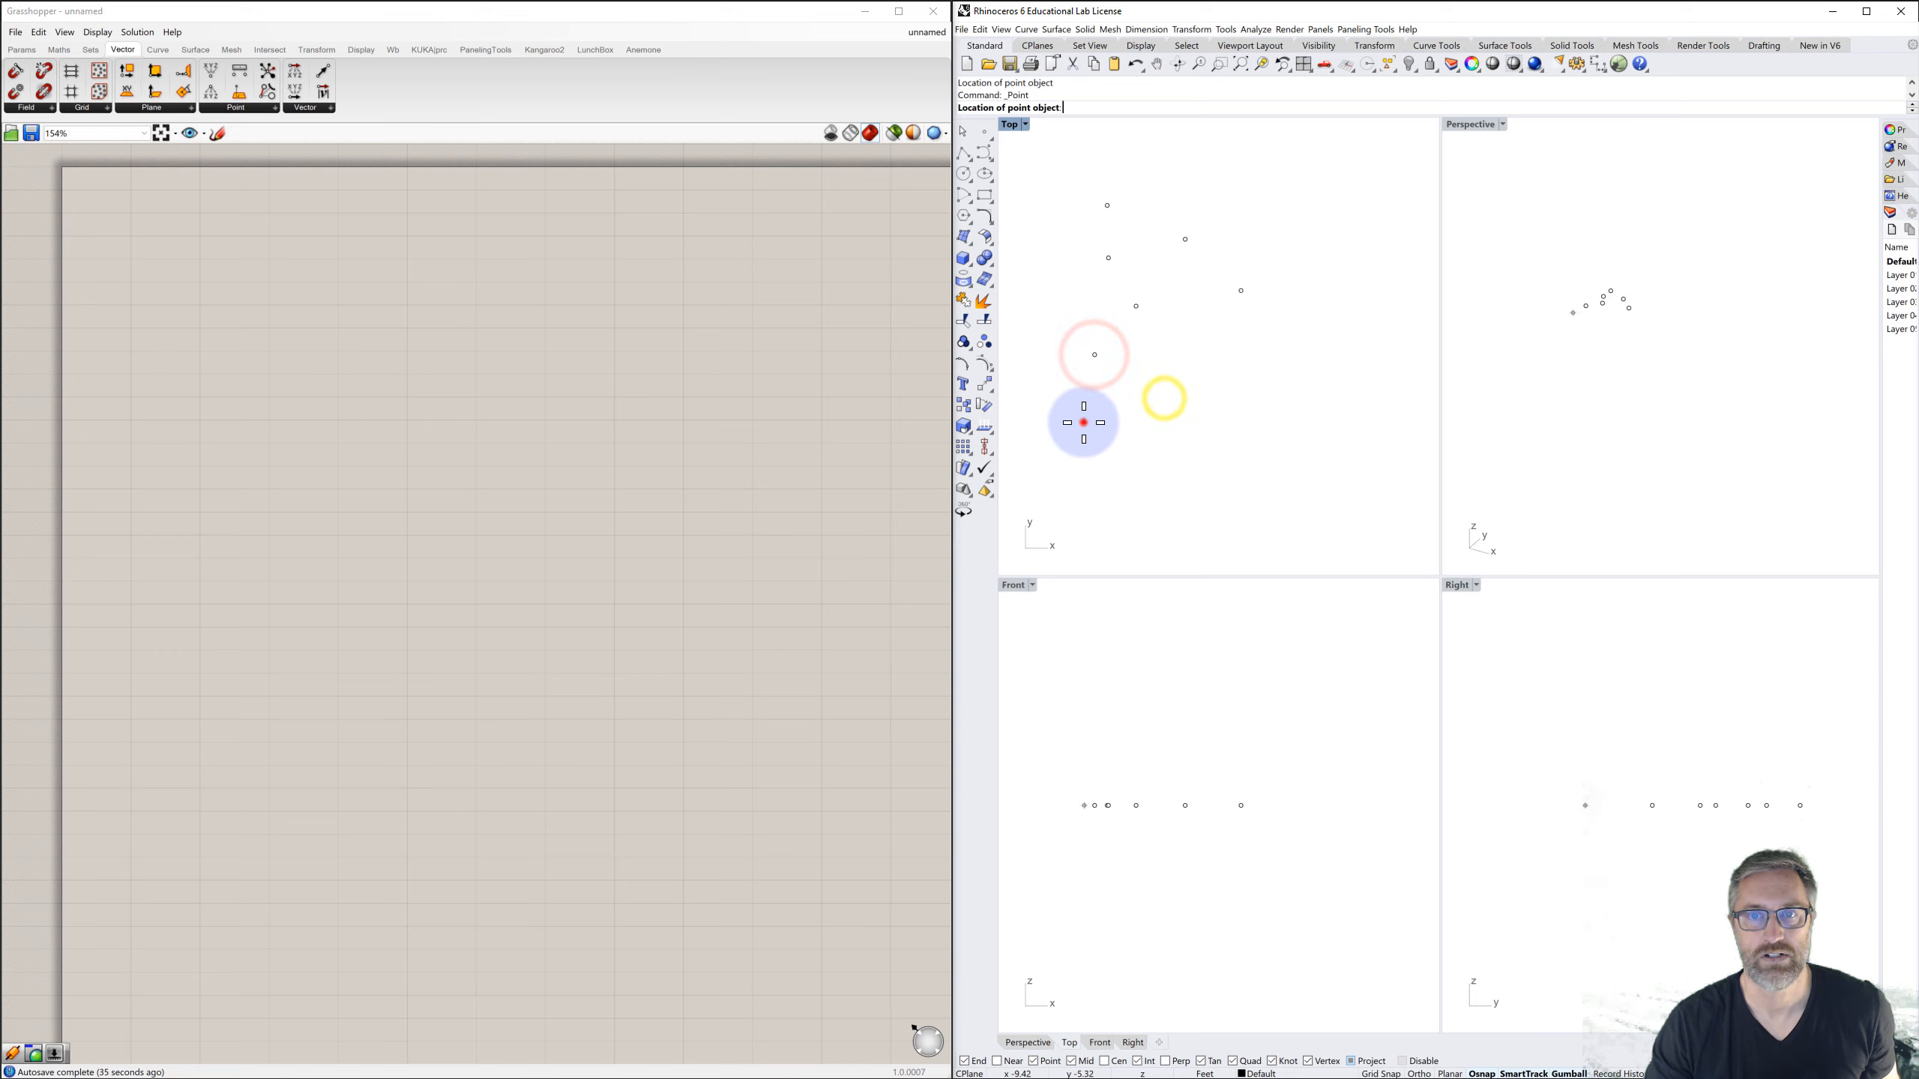
right_click(1157, 420)
click(1175, 397)
right_click(1211, 454)
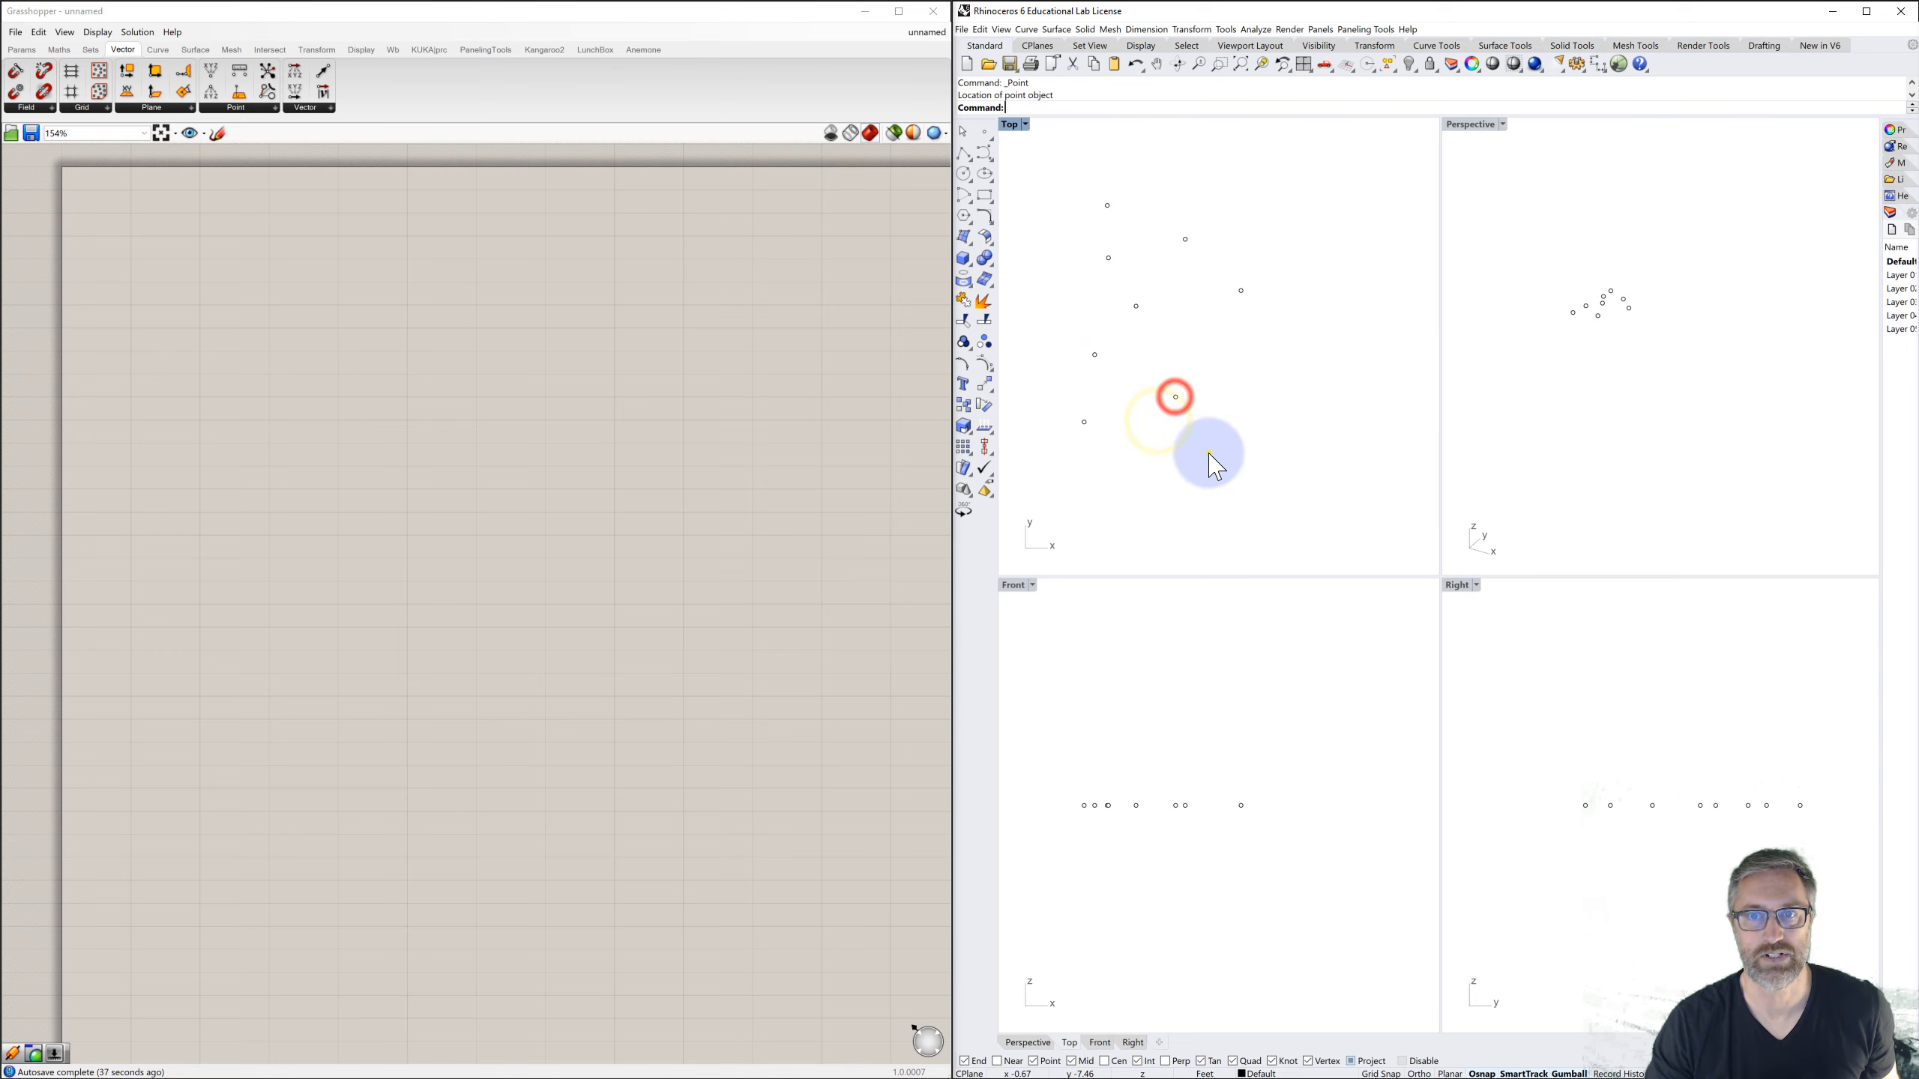
click(1236, 415)
right_click(1233, 352)
click(1202, 326)
right_click(1281, 214)
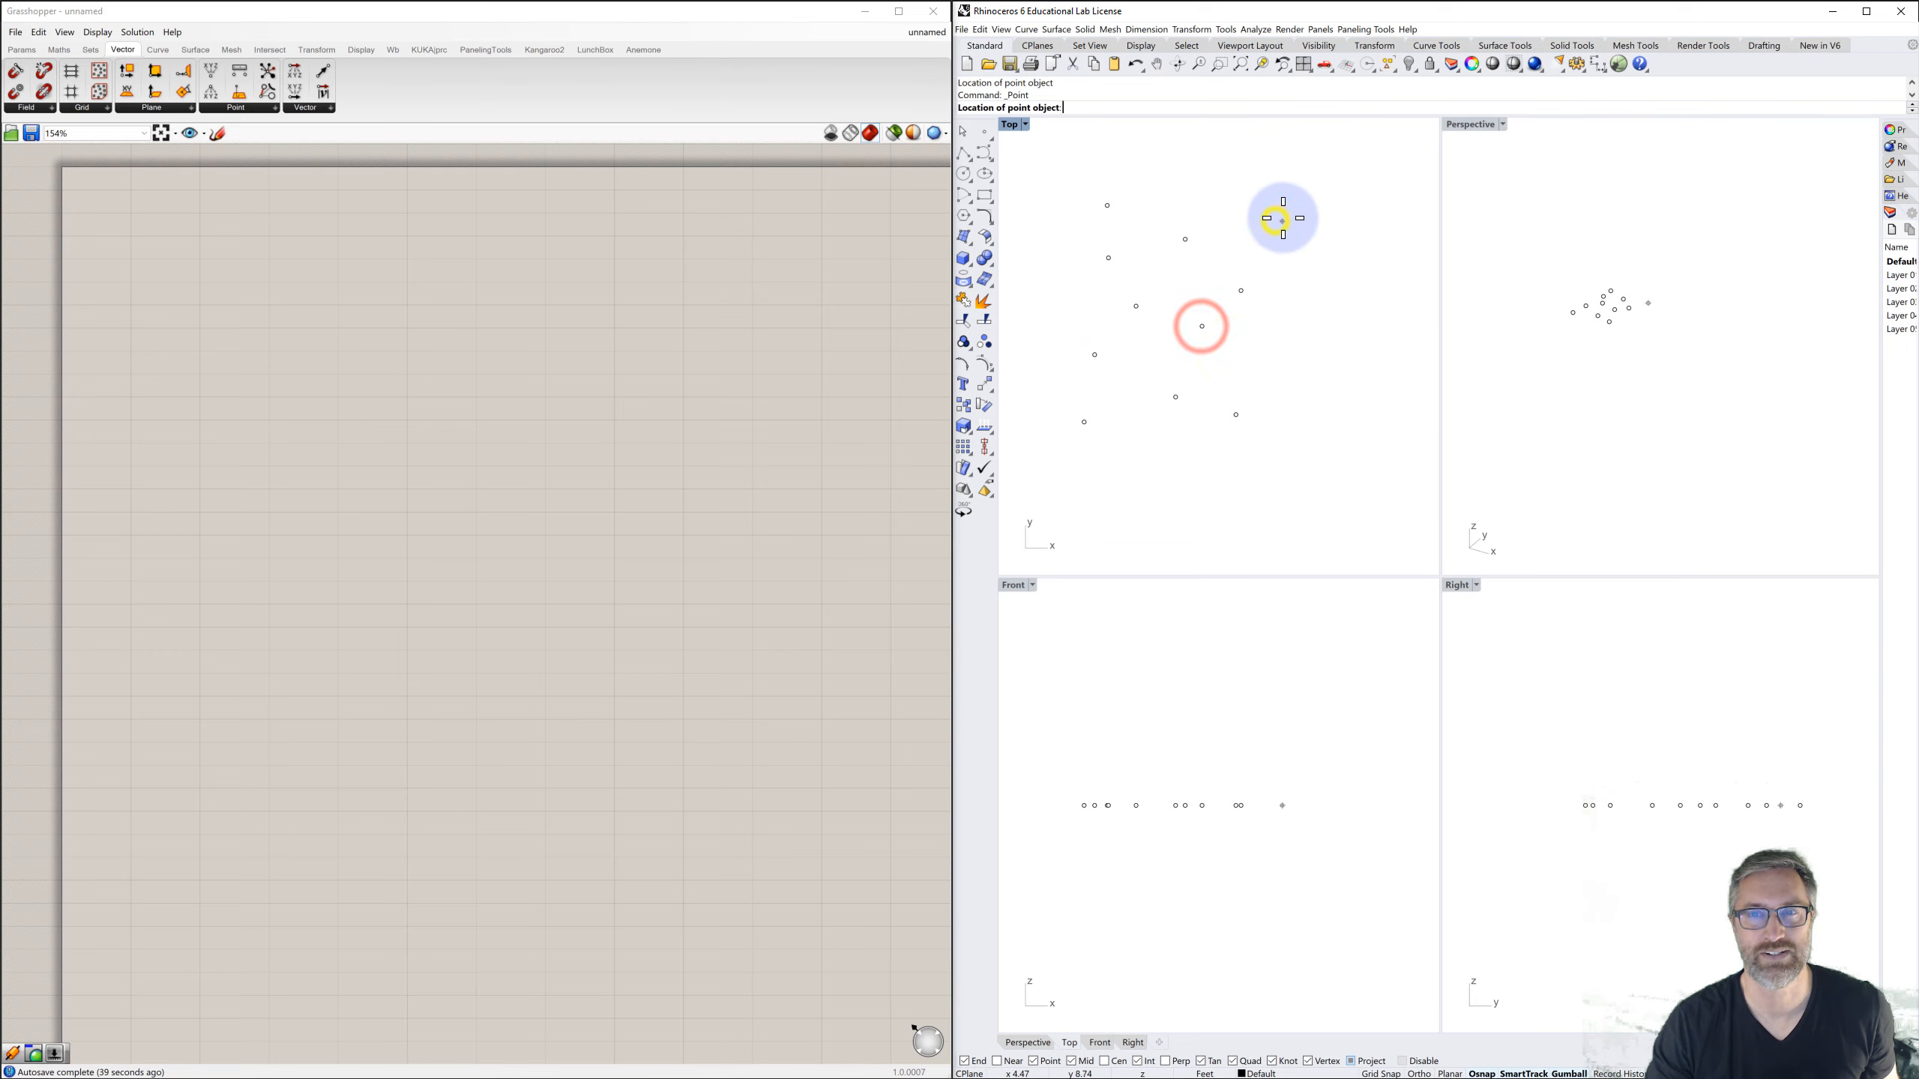
click(1284, 217)
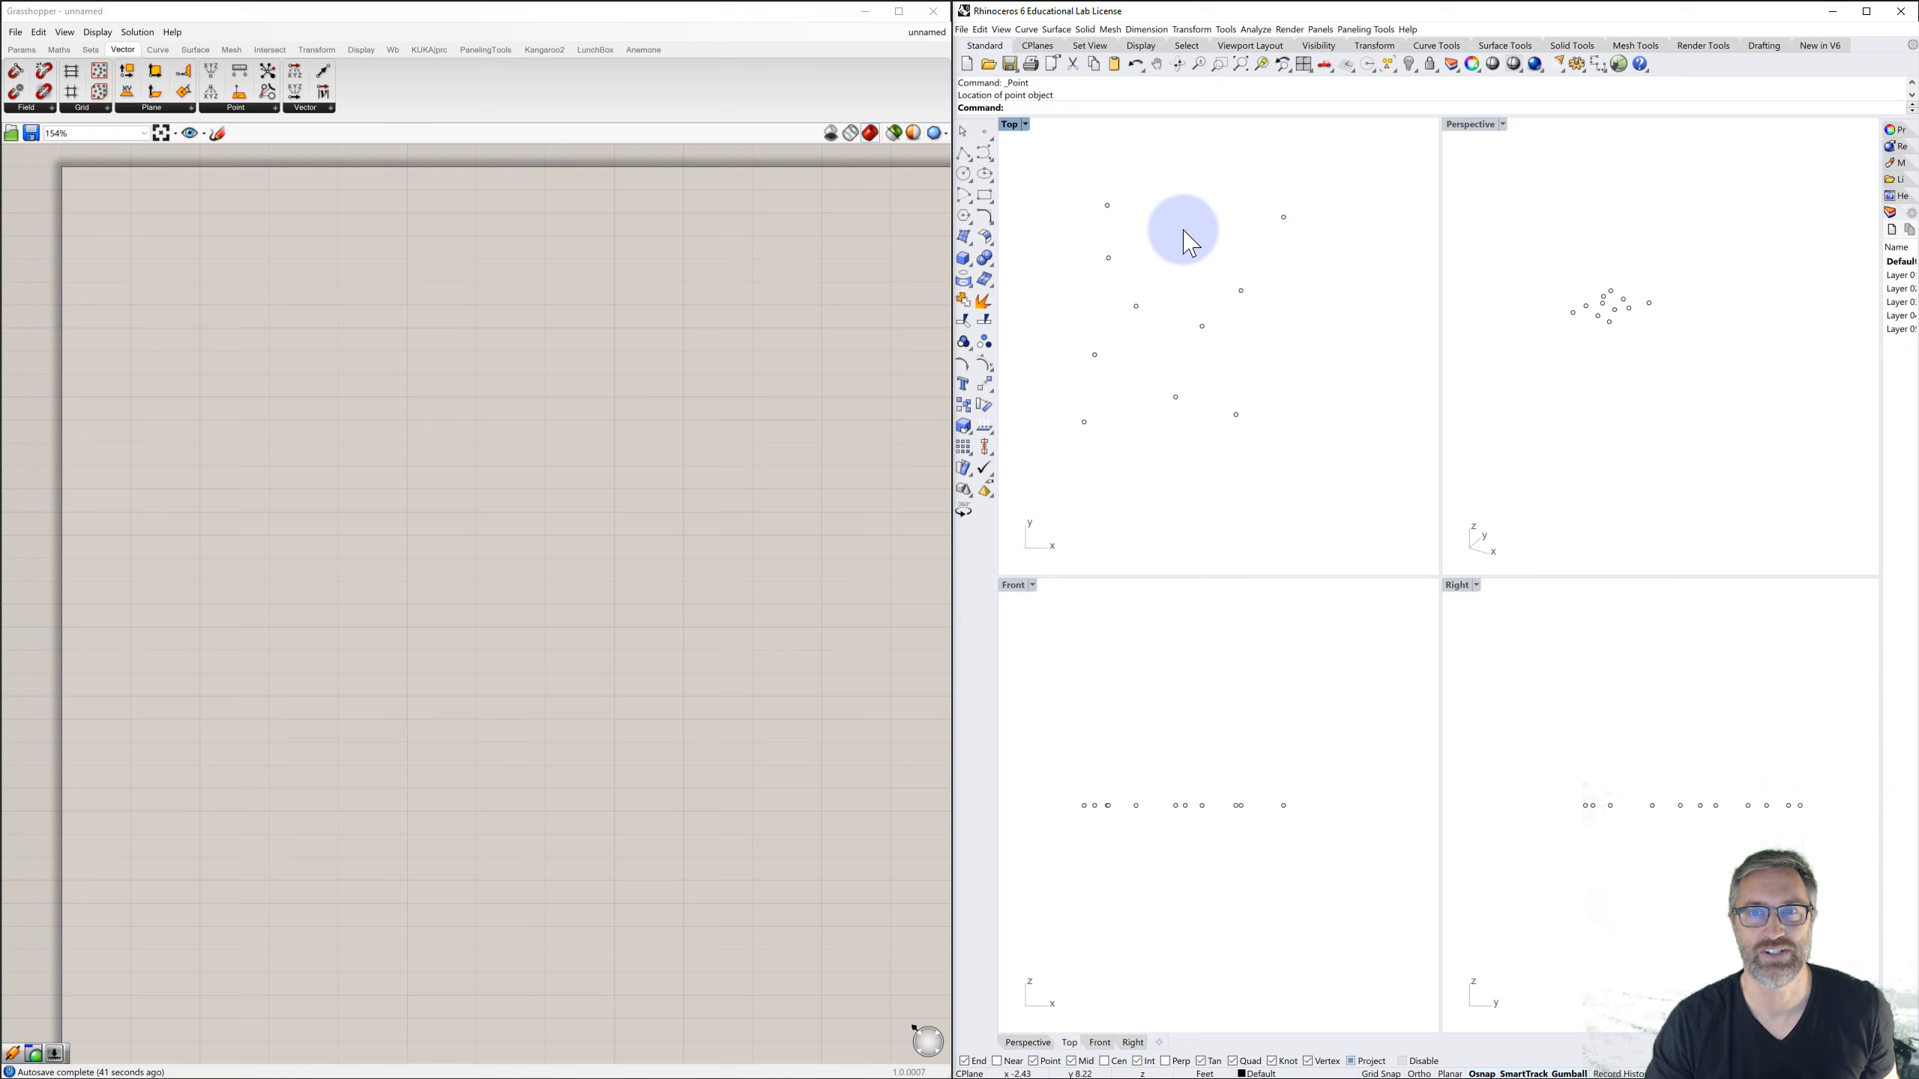
- Move individual points up or down in the Front viewport so they sit at varied heights
drag(1072, 175, 1315, 447)
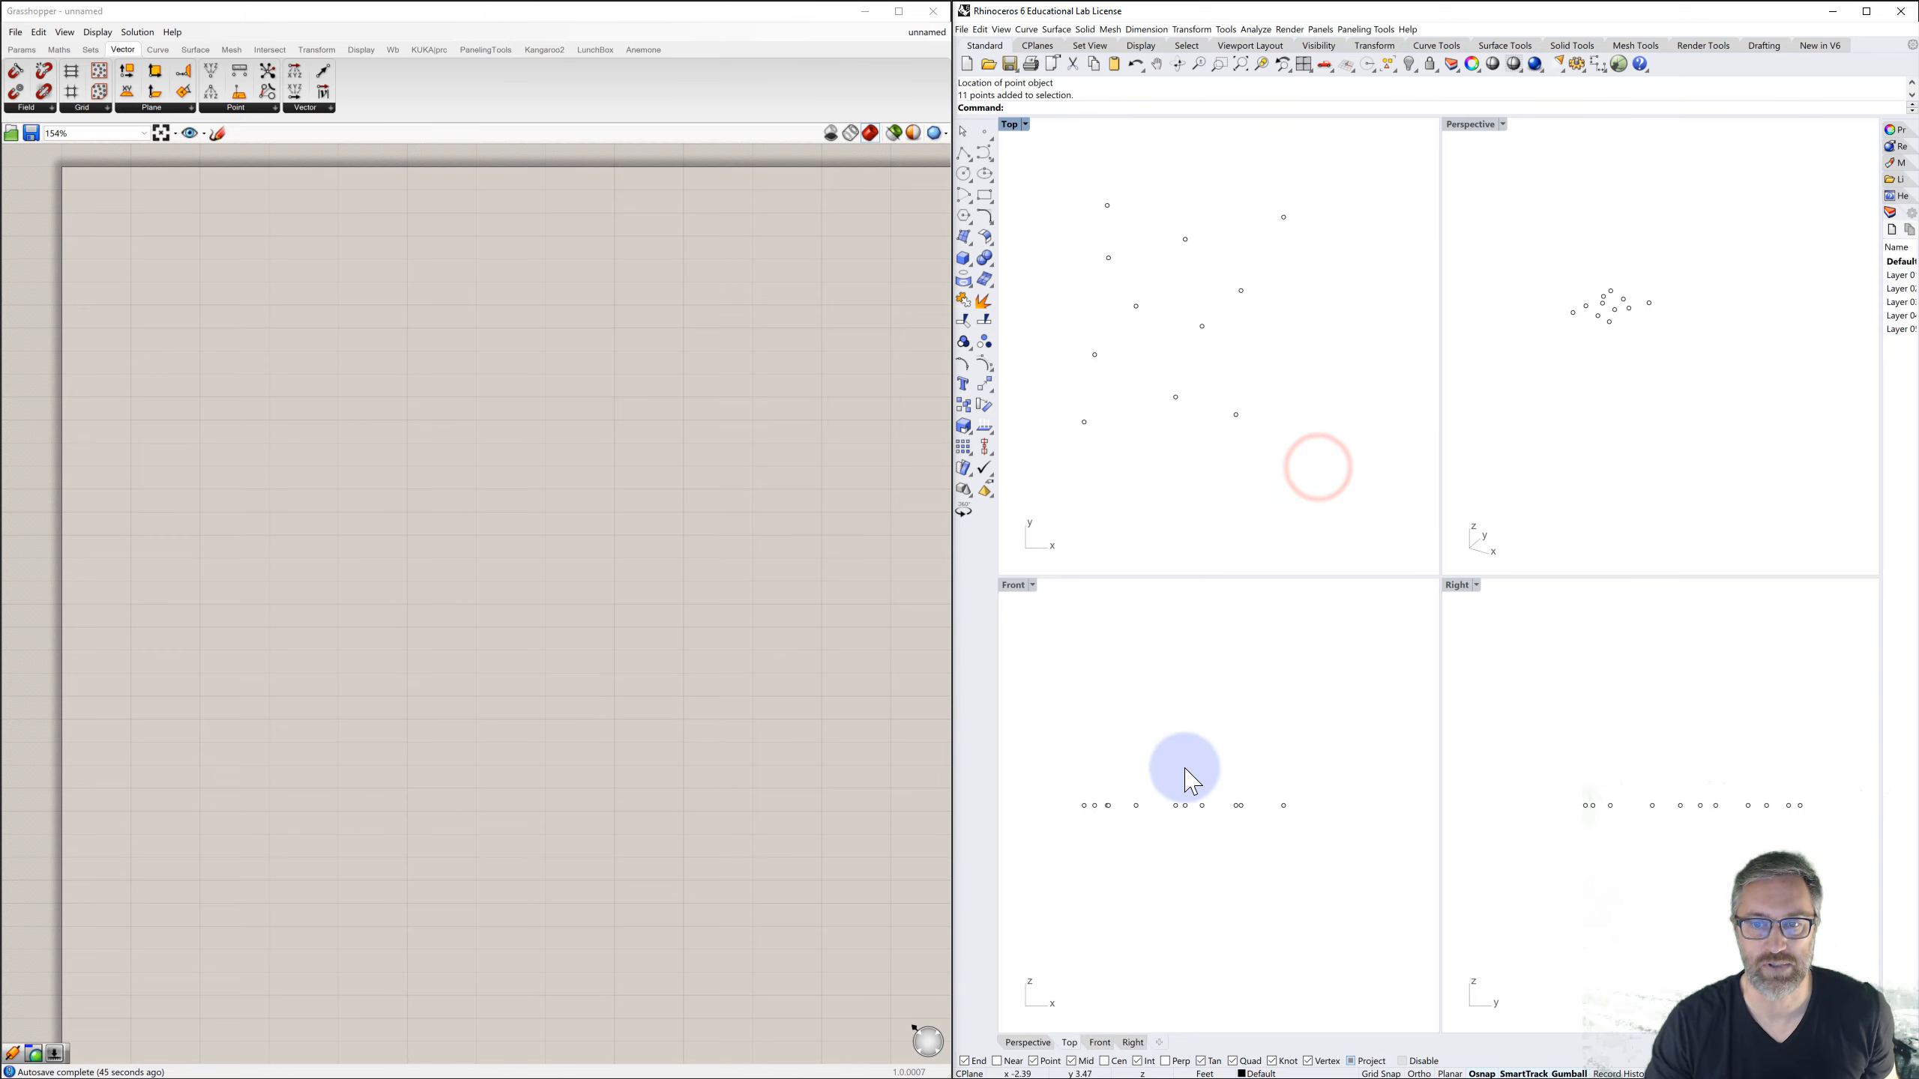
click(1204, 805)
drag(1204, 806, 1084, 786)
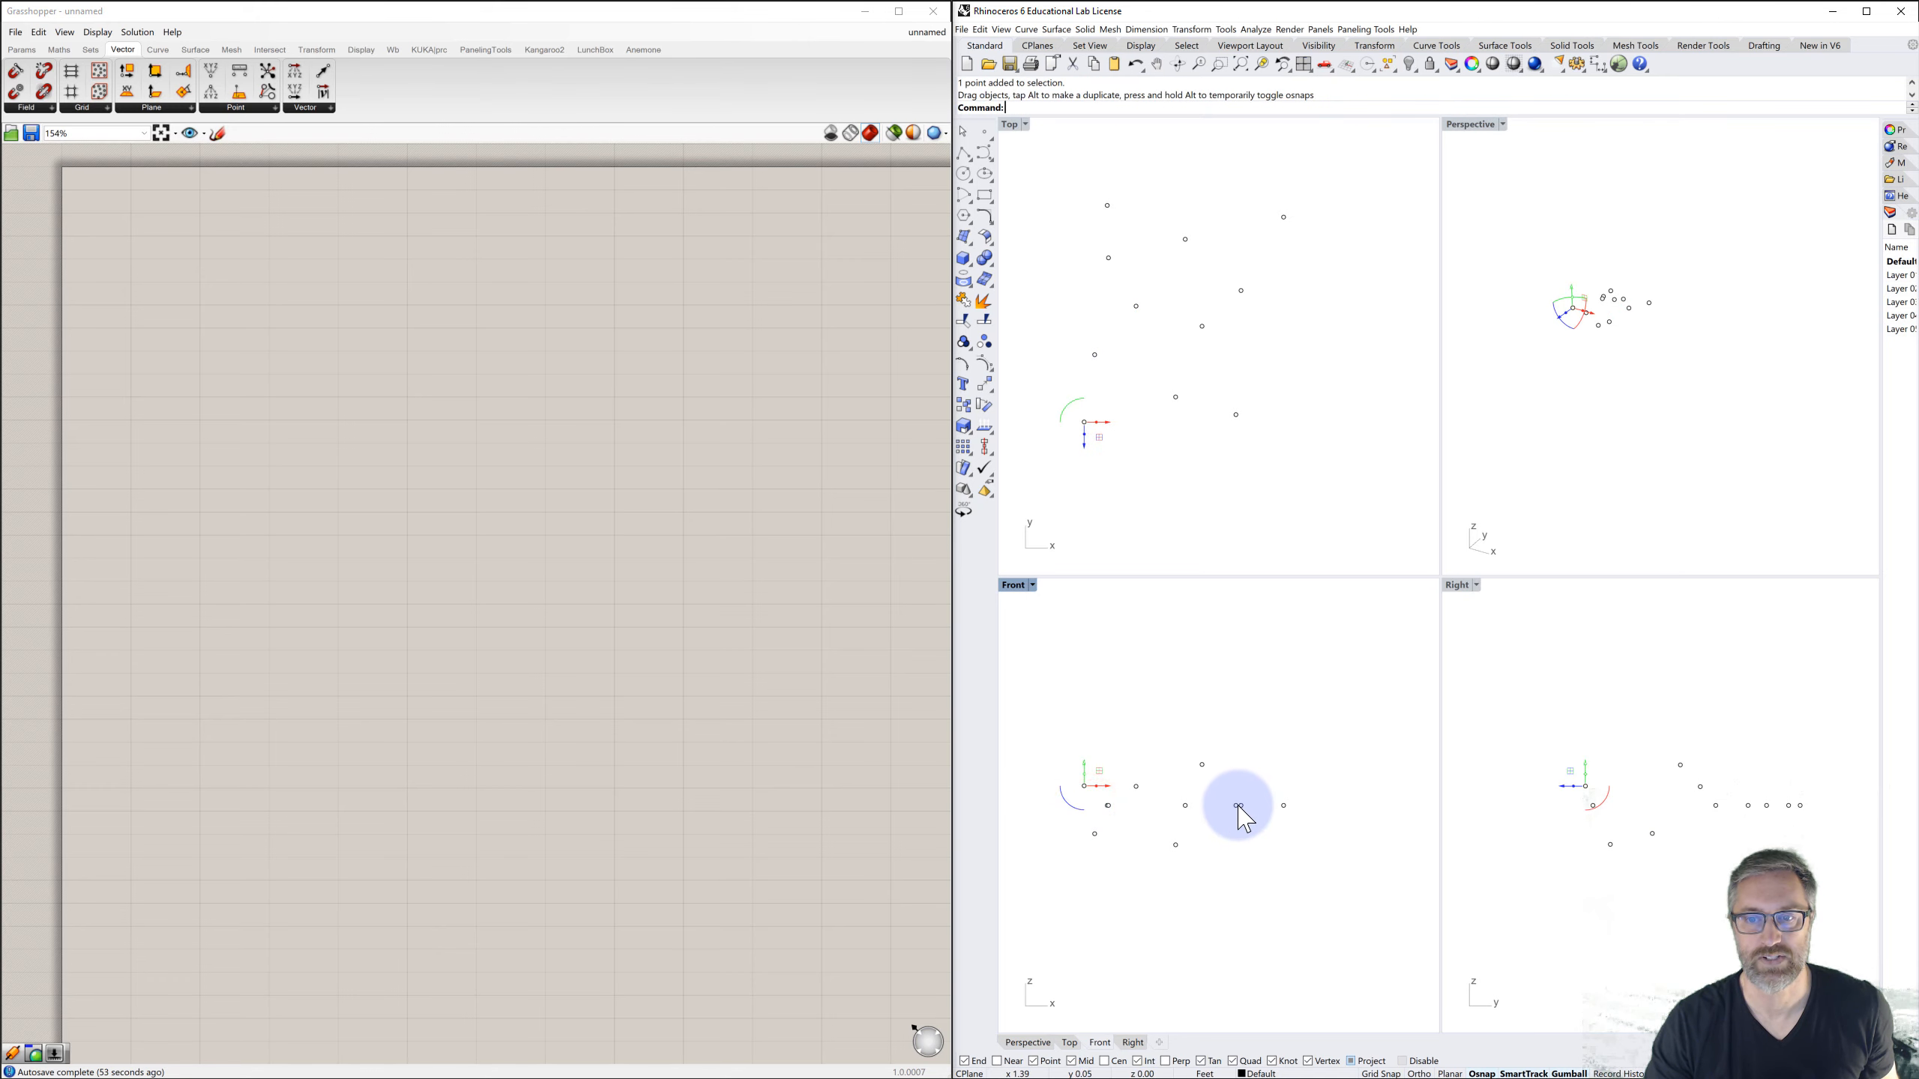
click(1238, 806)
click(1272, 837)
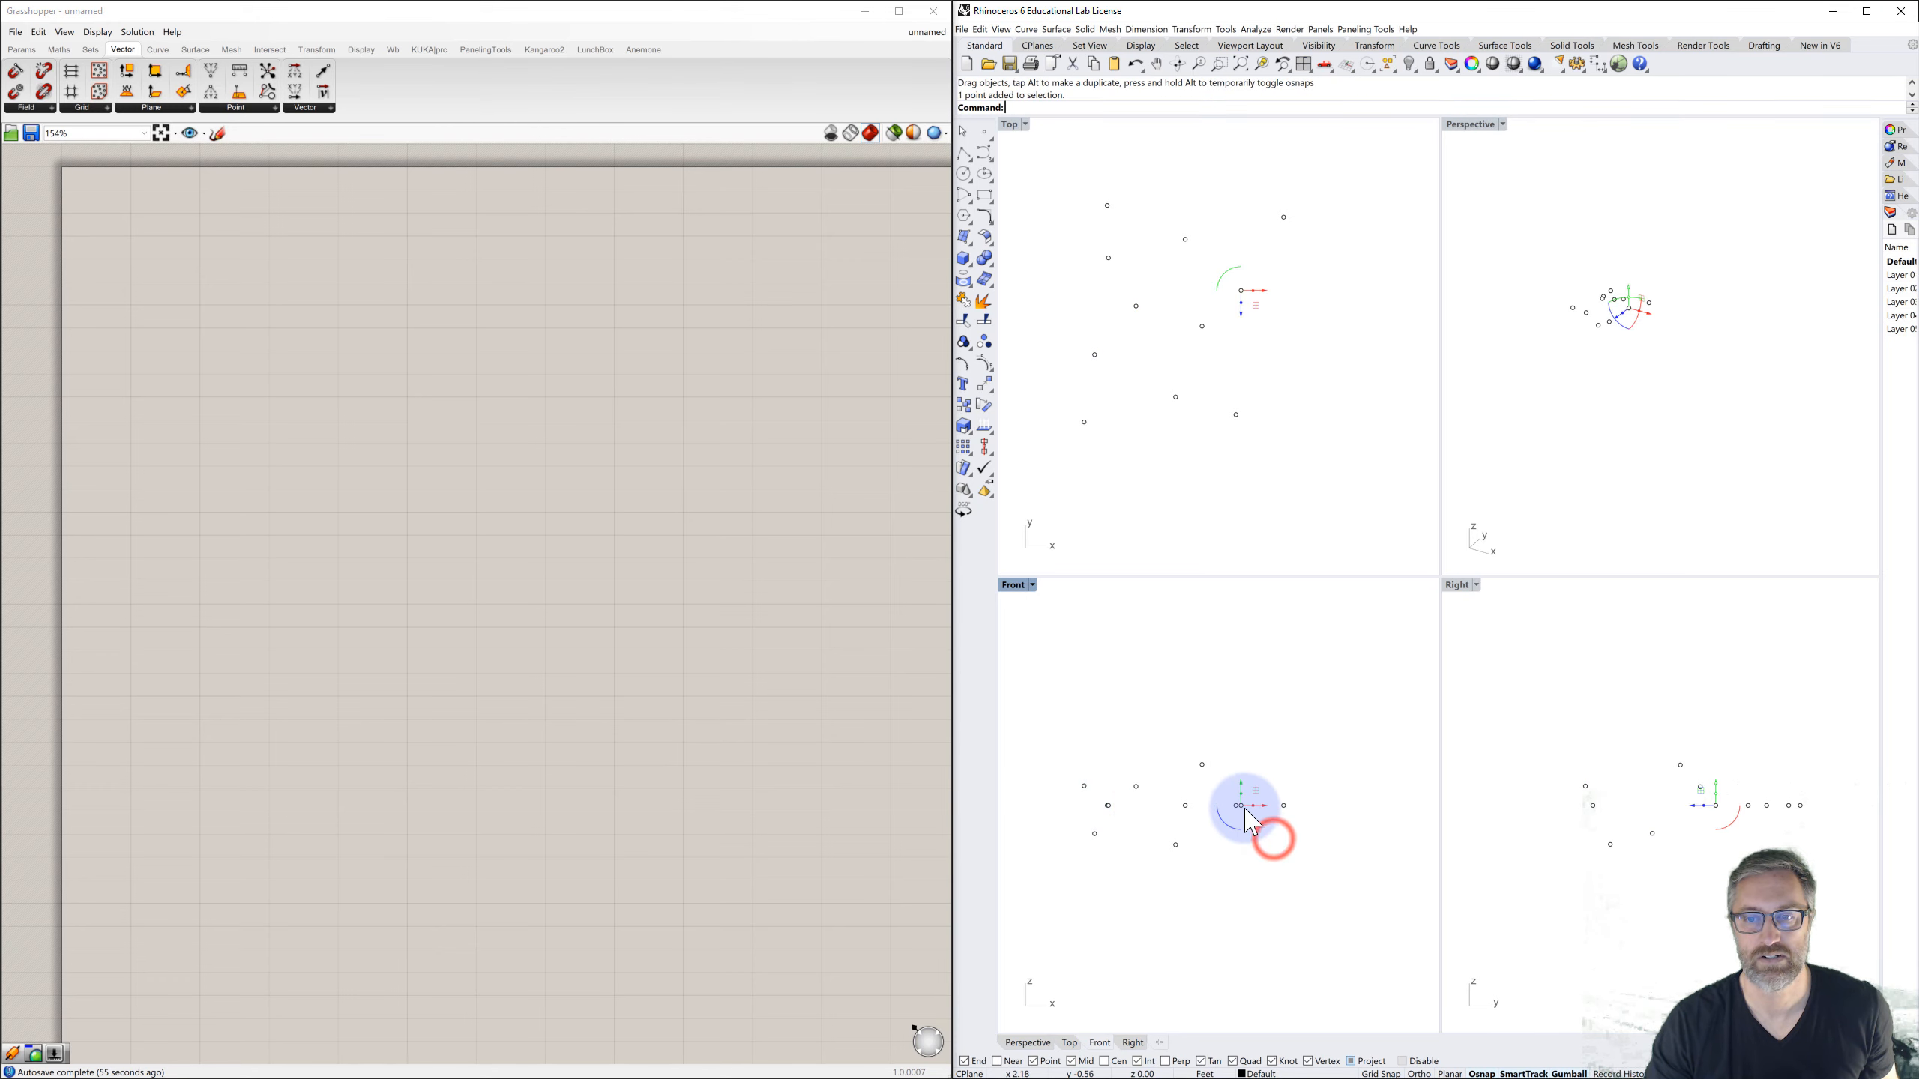
drag(1238, 788, 1189, 819)
click(1284, 806)
click(1189, 807)
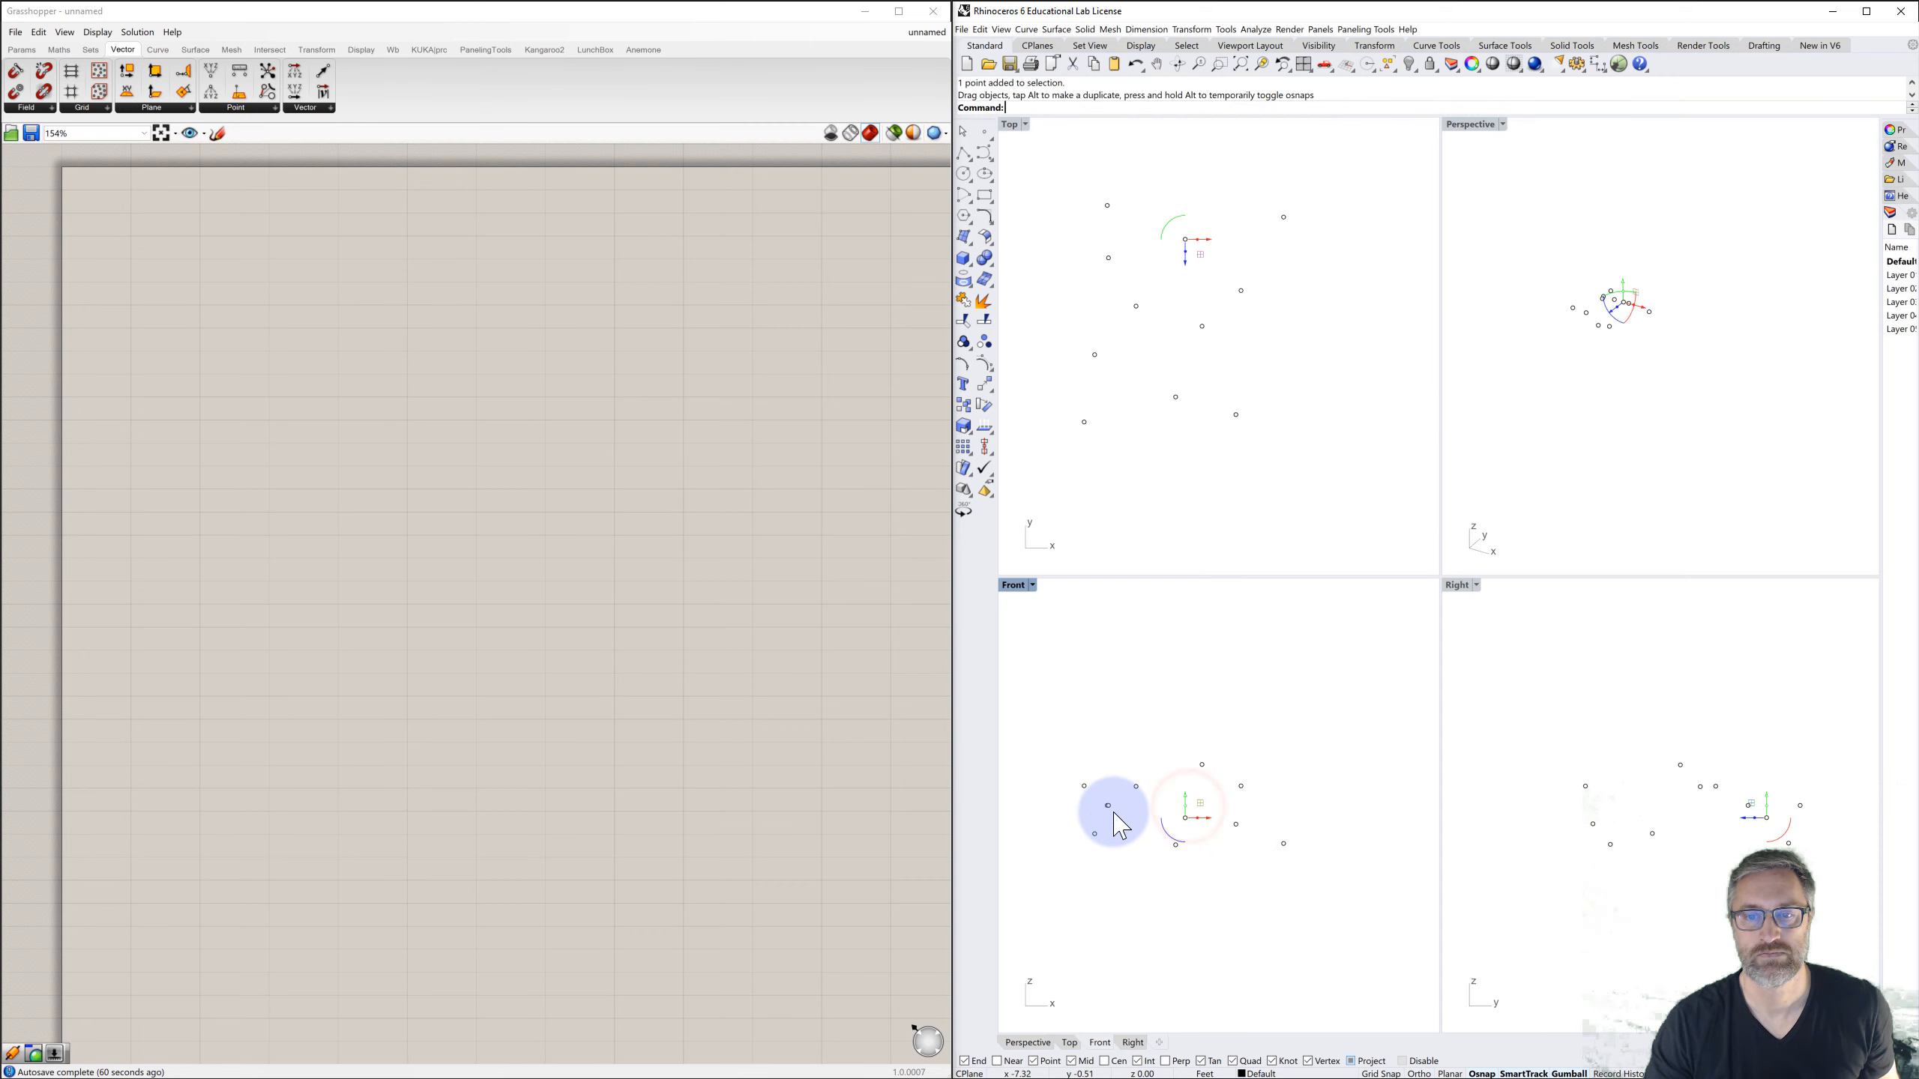
- Pick one of the two overlapping points in the Front viewport and raise it above the other
click(1114, 807)
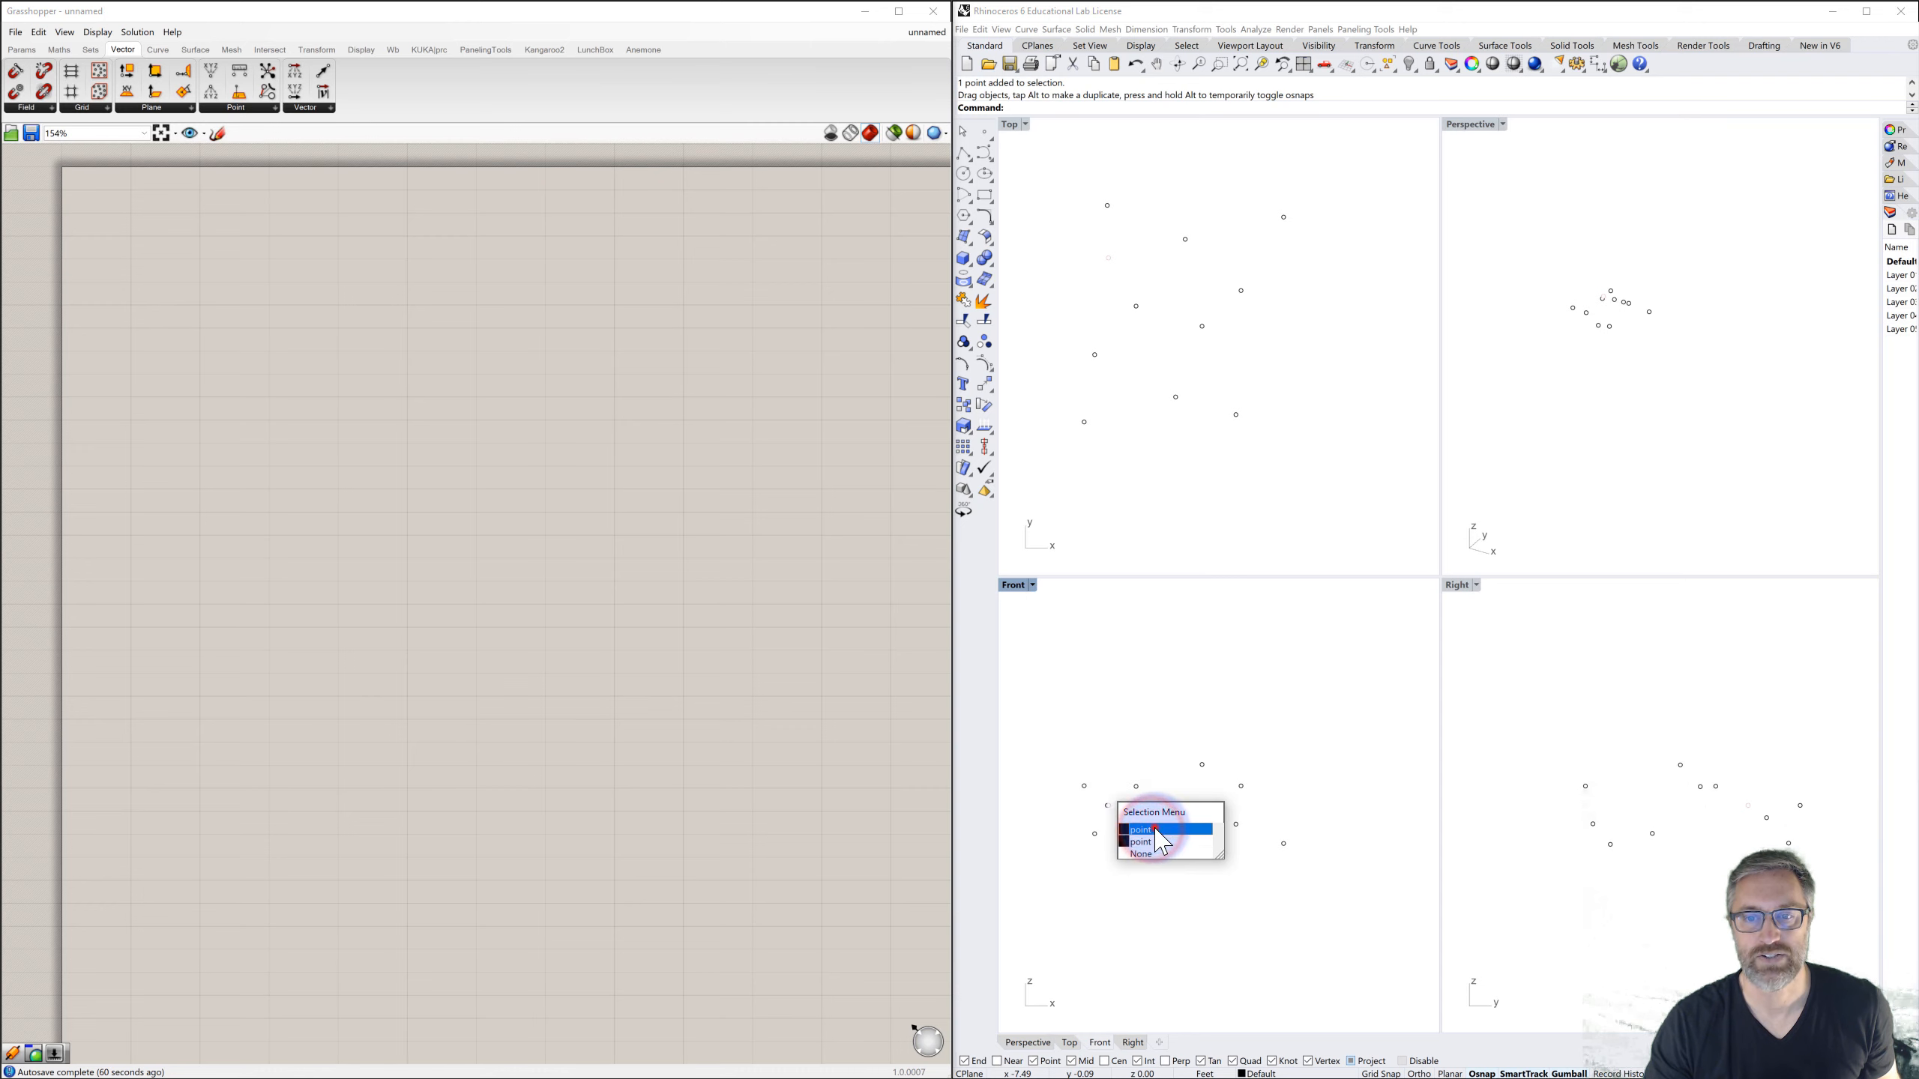
click(1148, 831)
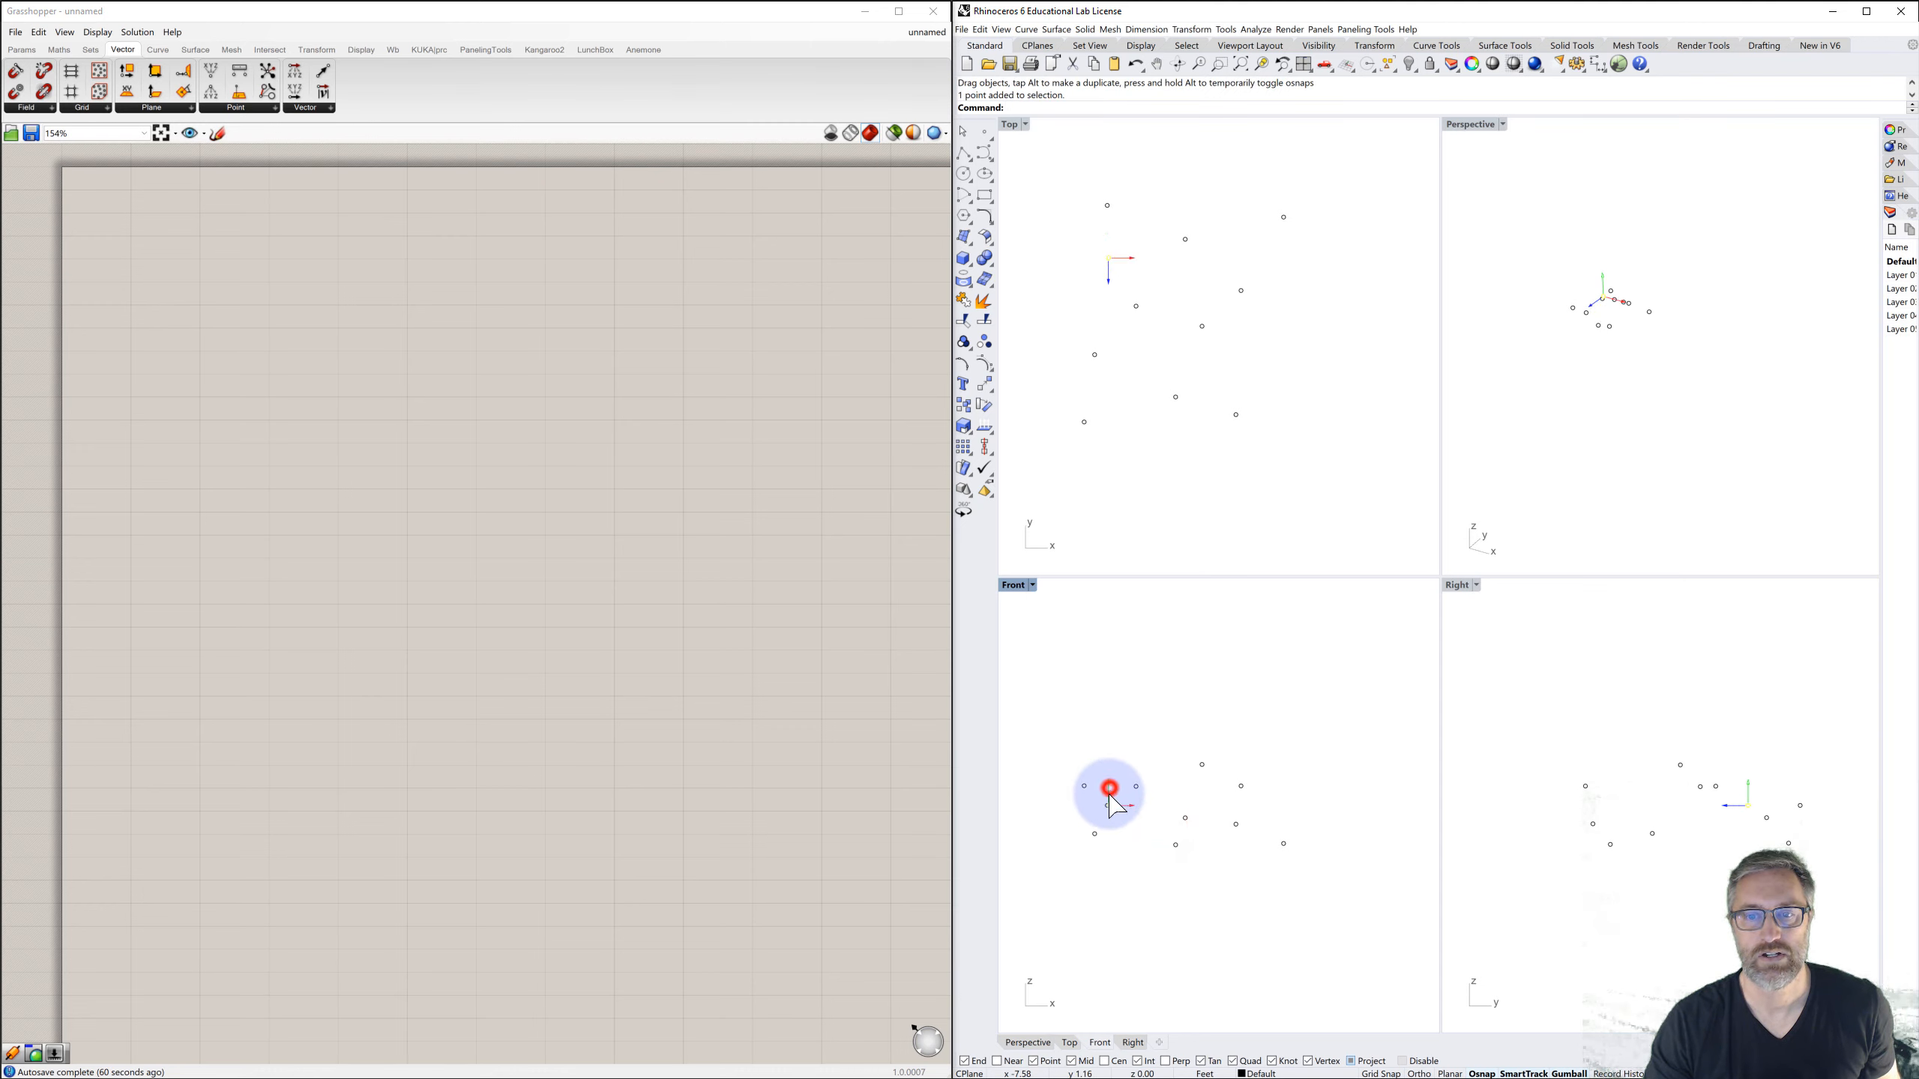
drag(1110, 793, 1108, 777)
click(1136, 738)
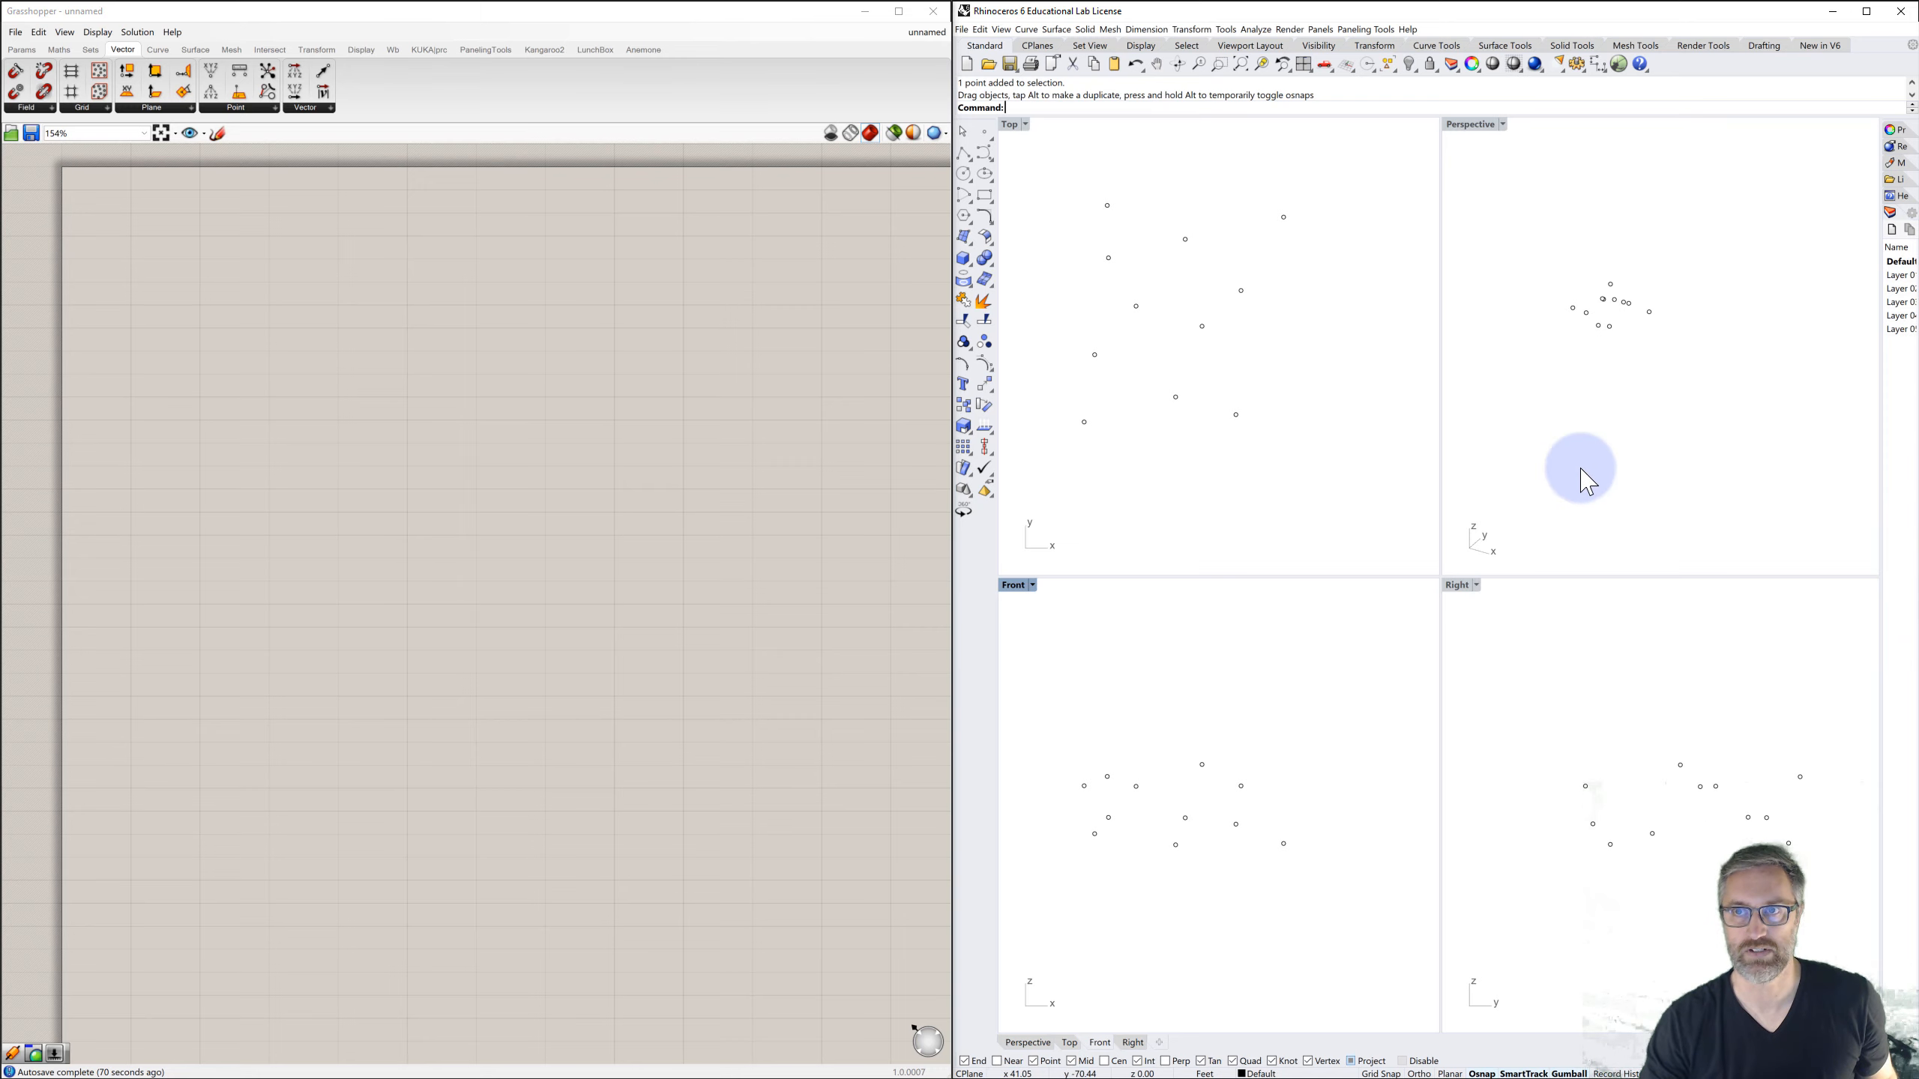
- Create a Patch surface through all eleven points with 10 U and 10 V spans, previewing it in the maximized Perspective viewport
double_click(1470, 124)
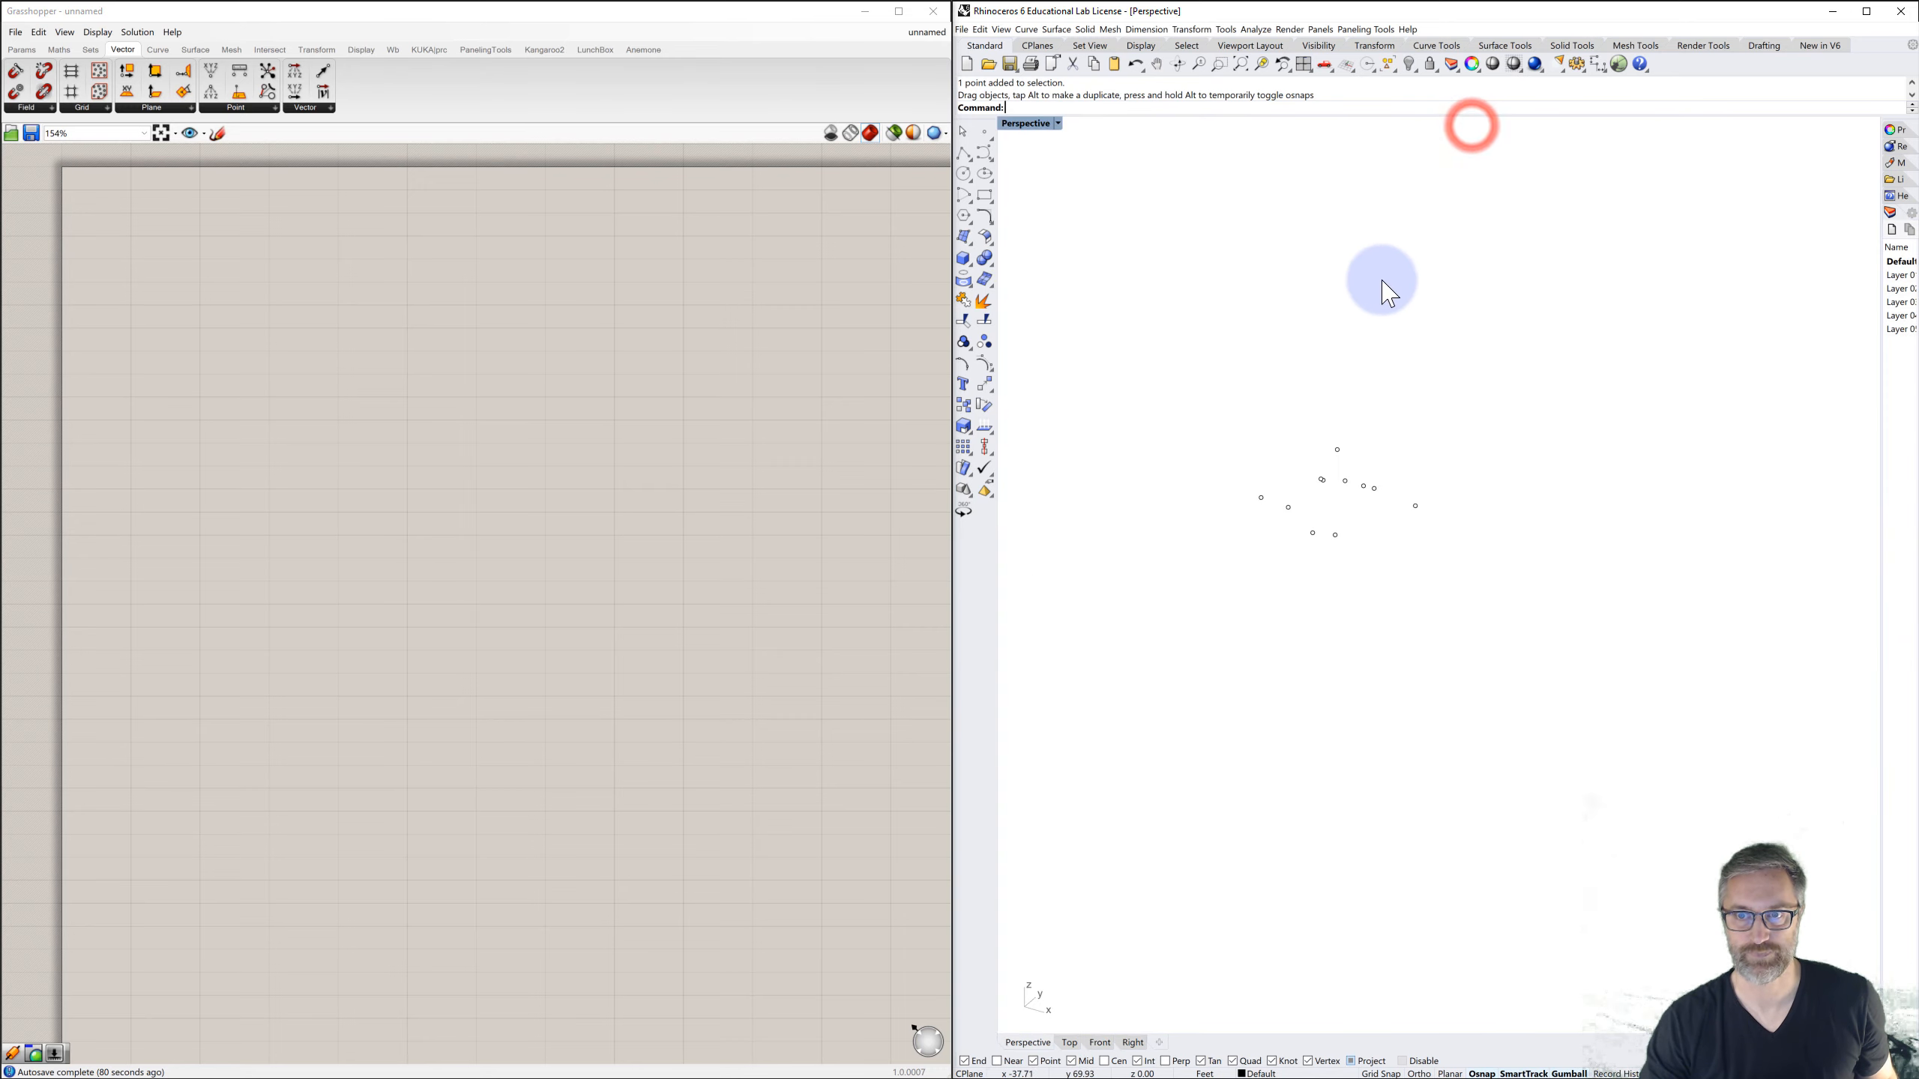
mouse_move(1388, 294)
right_down()
mouse_move(1393, 326)
mouse_move(1358, 359)
right_up()
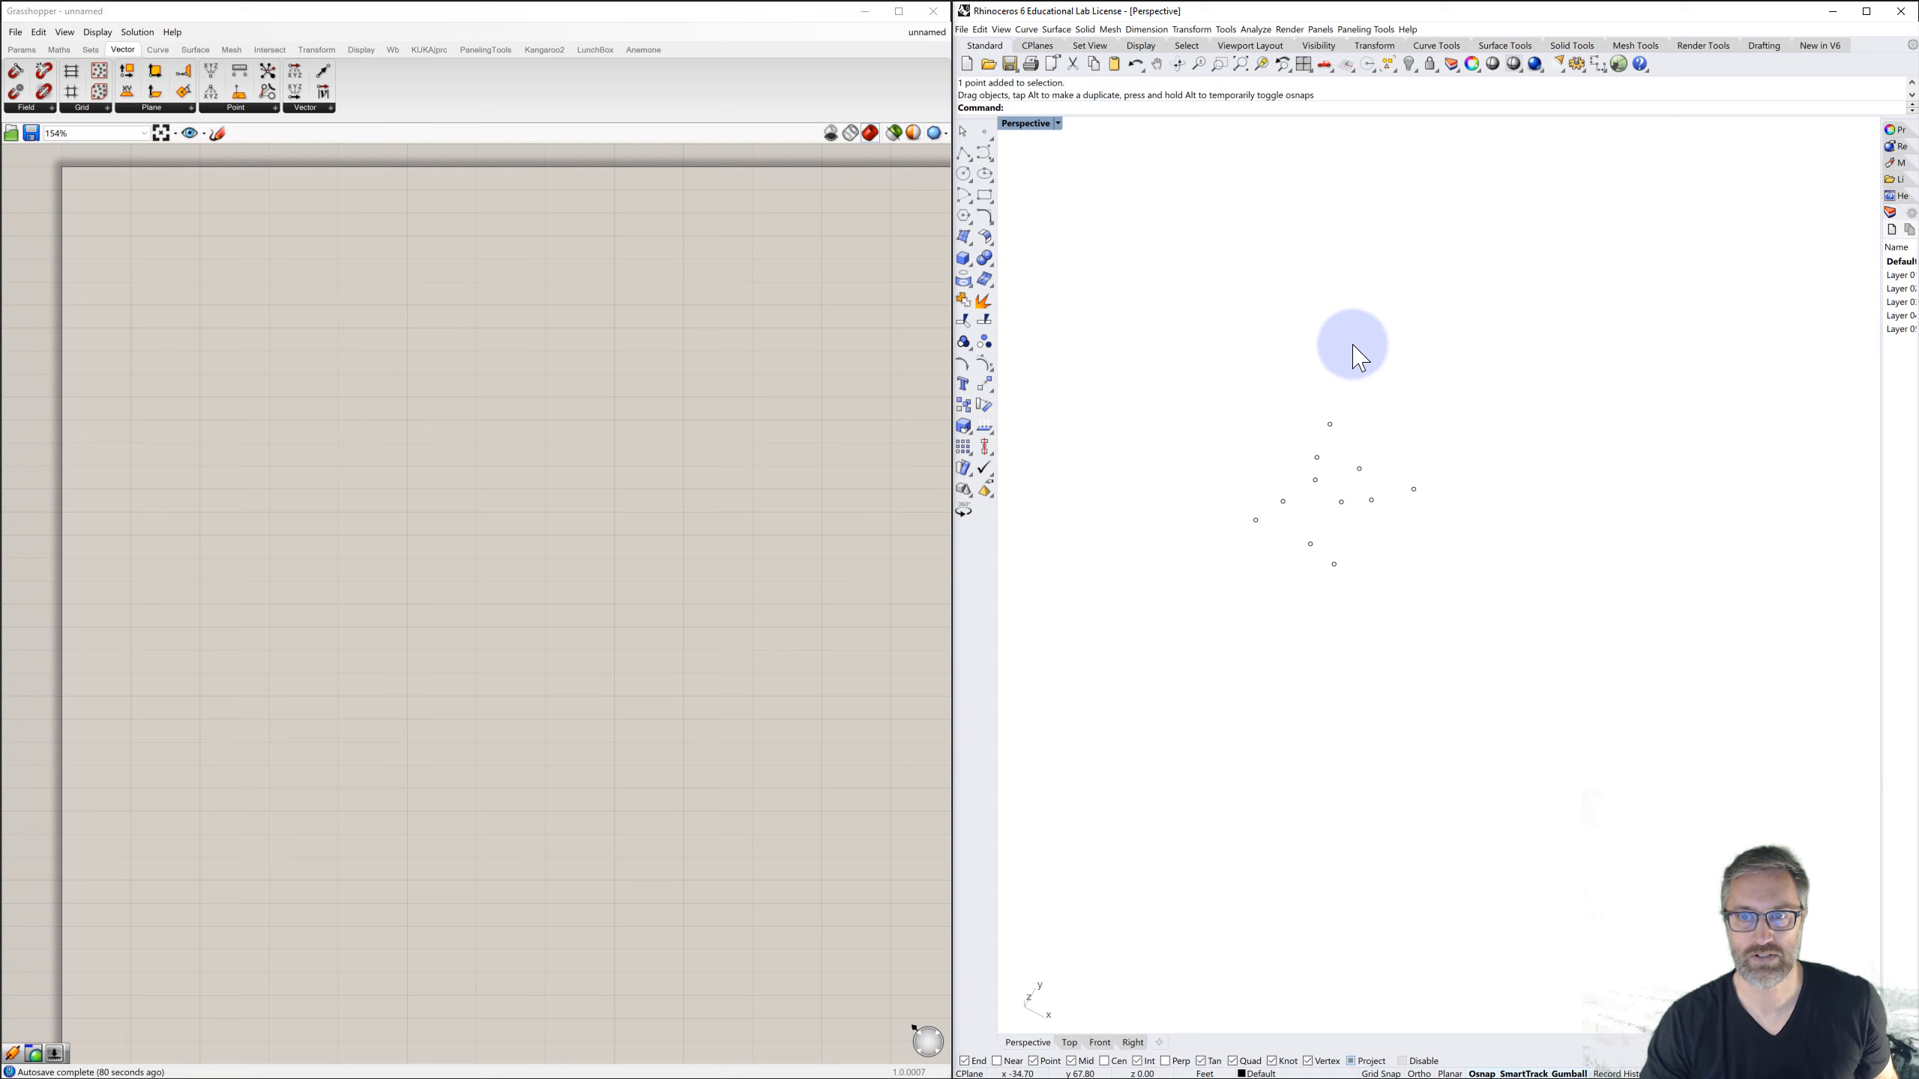
drag(1203, 383, 1508, 632)
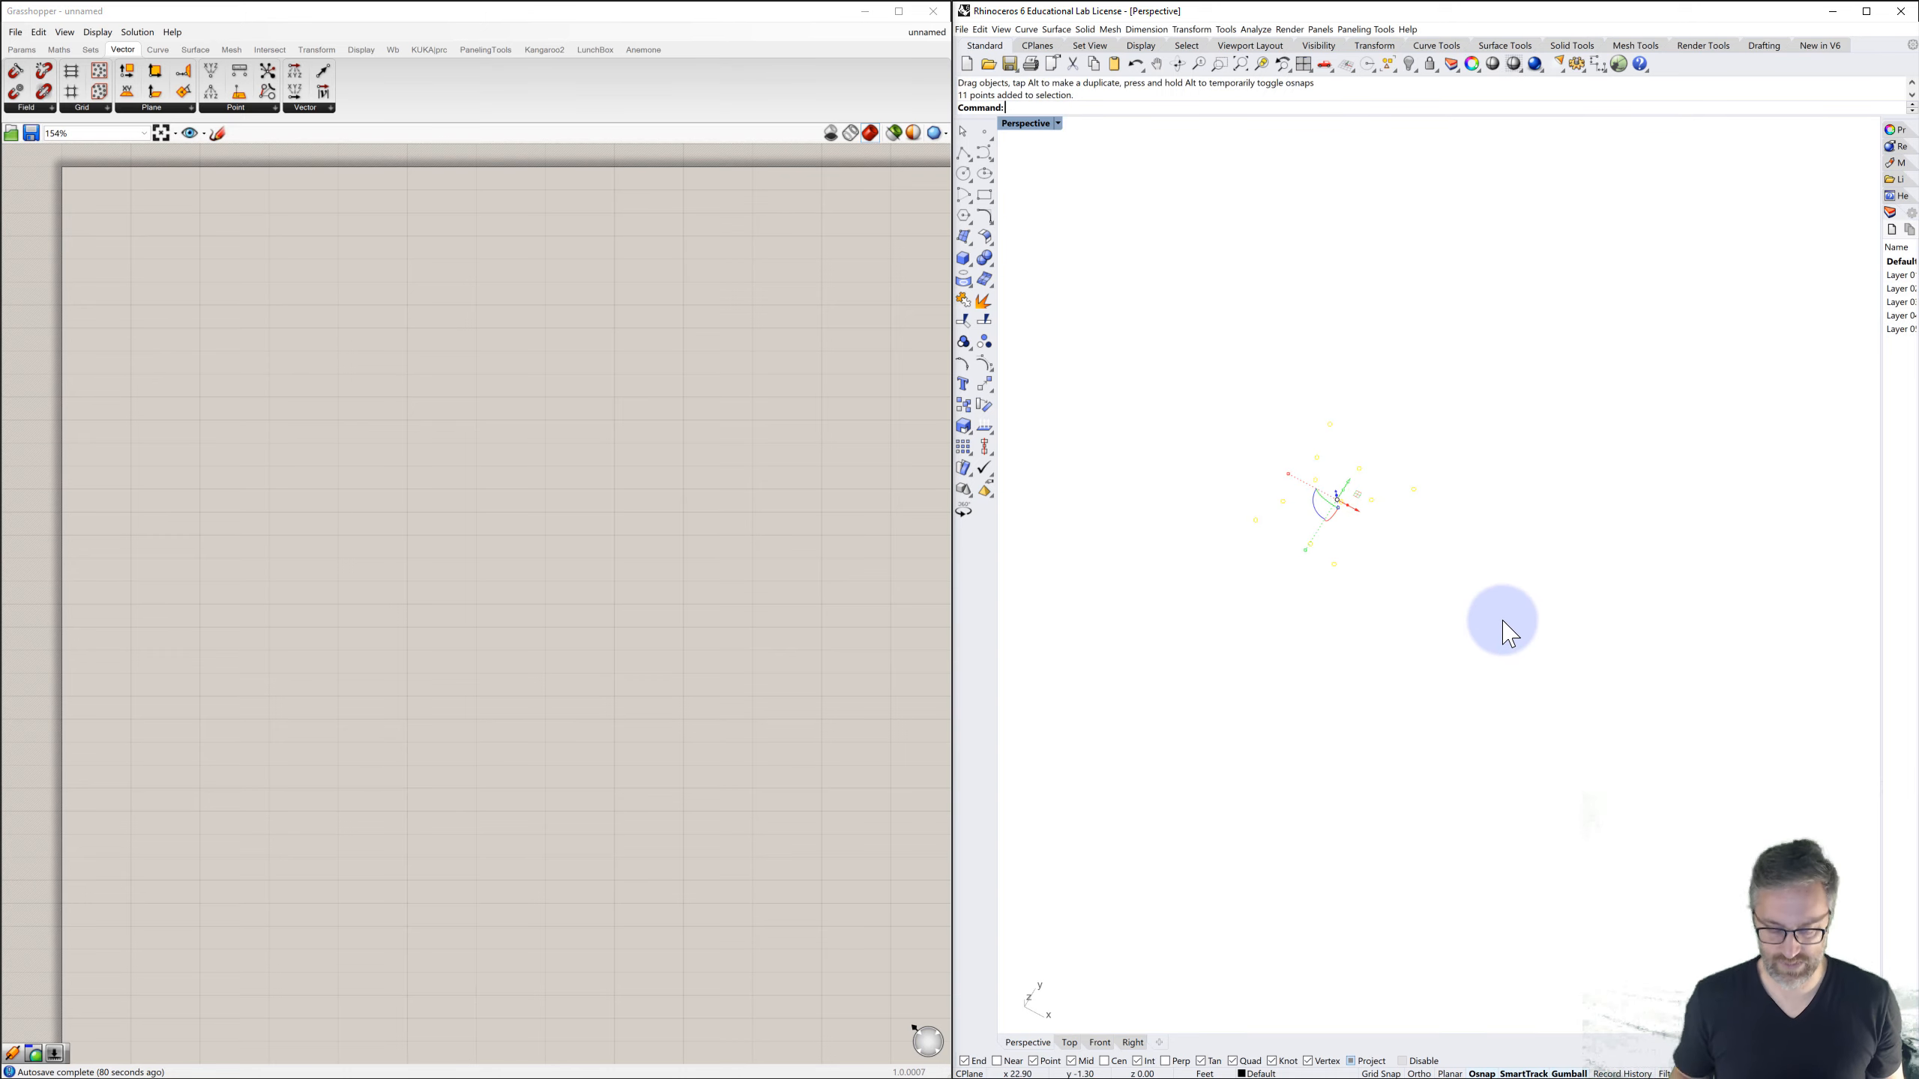
text(Patch)
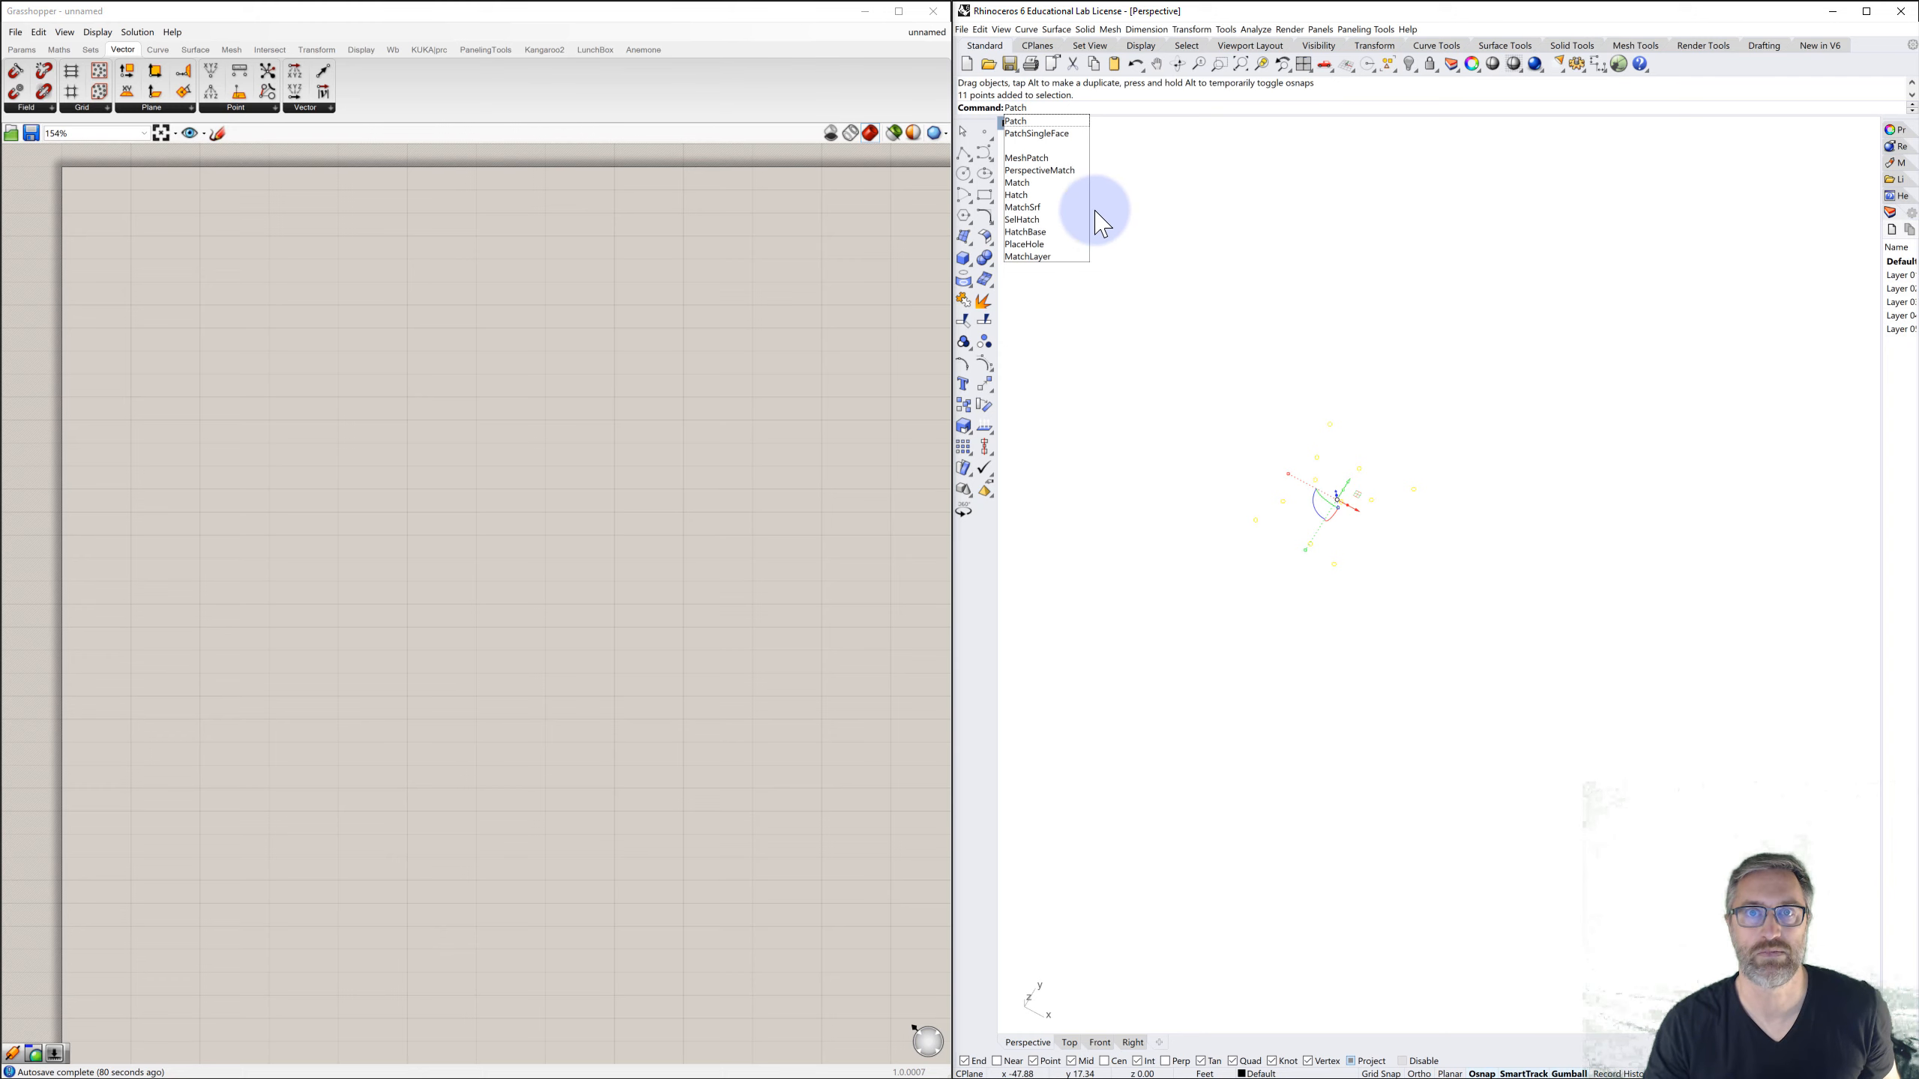
click(1032, 120)
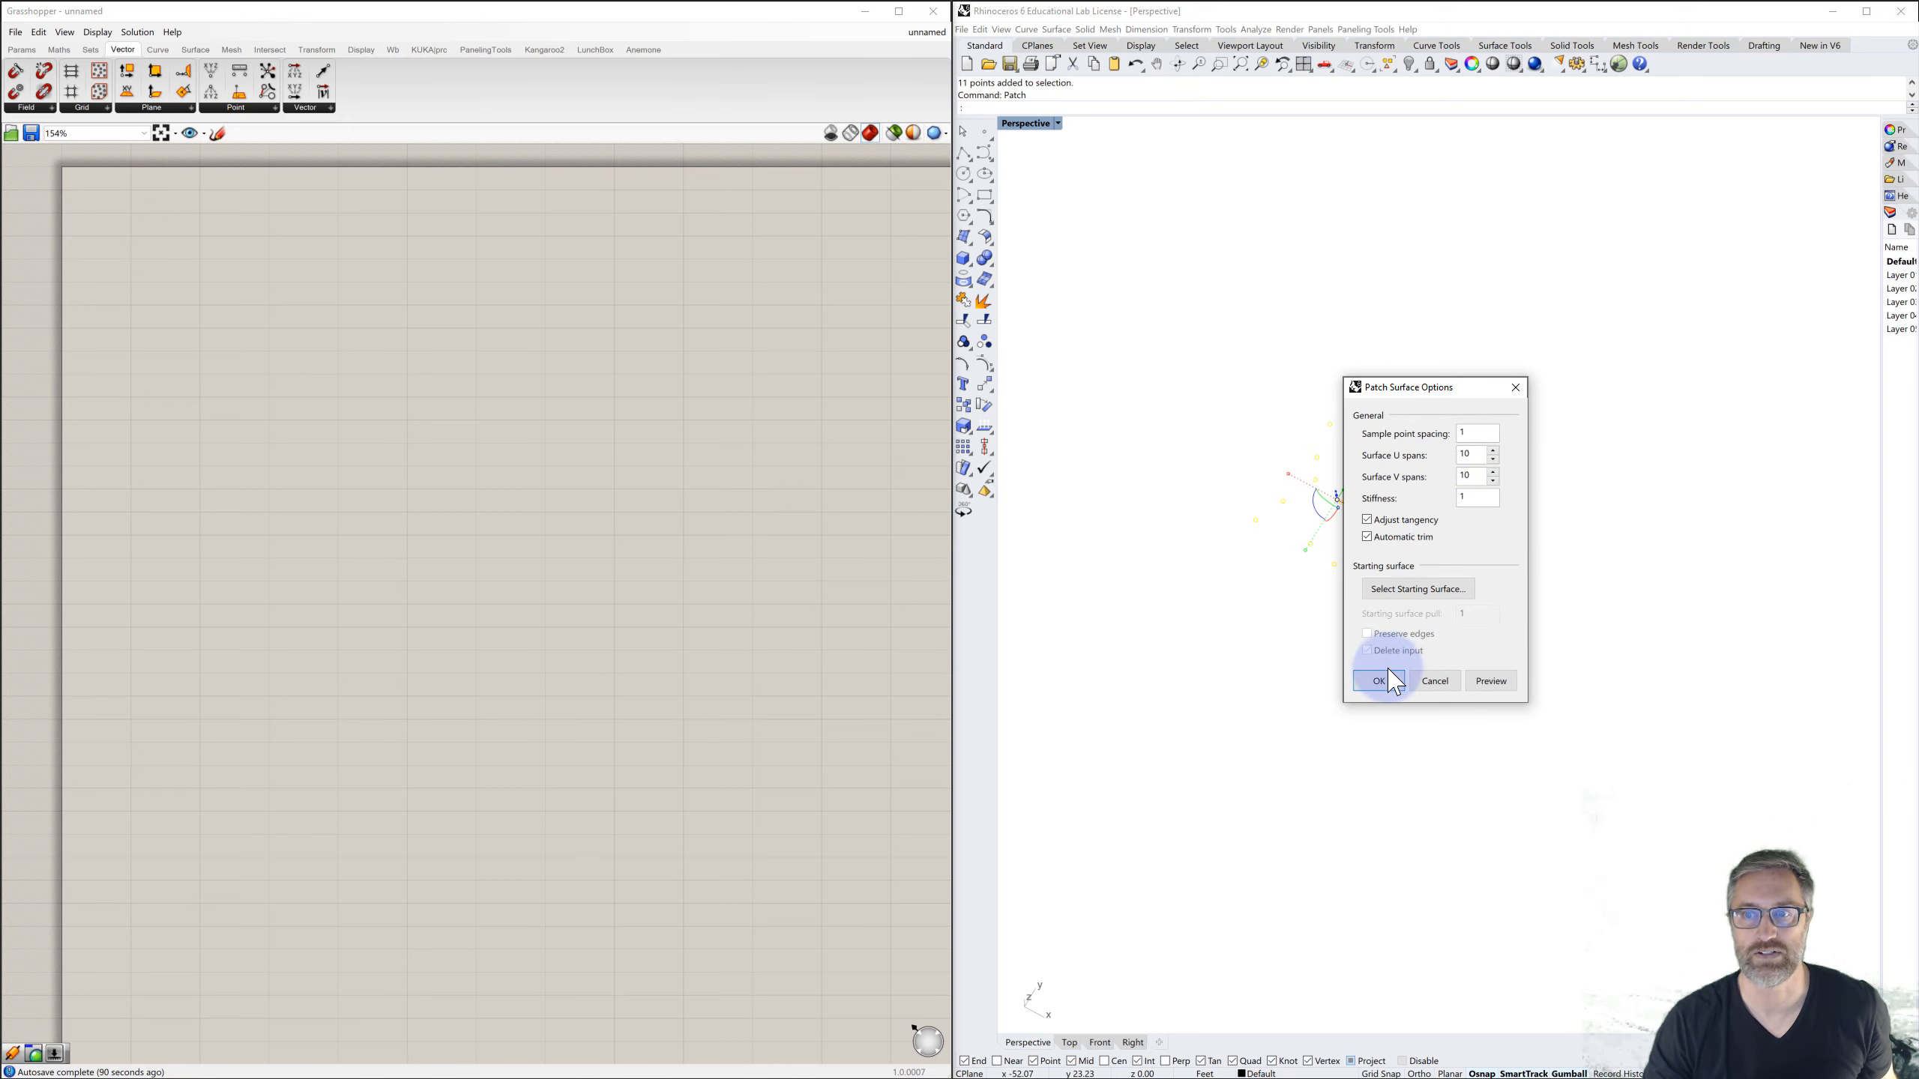
click(1491, 682)
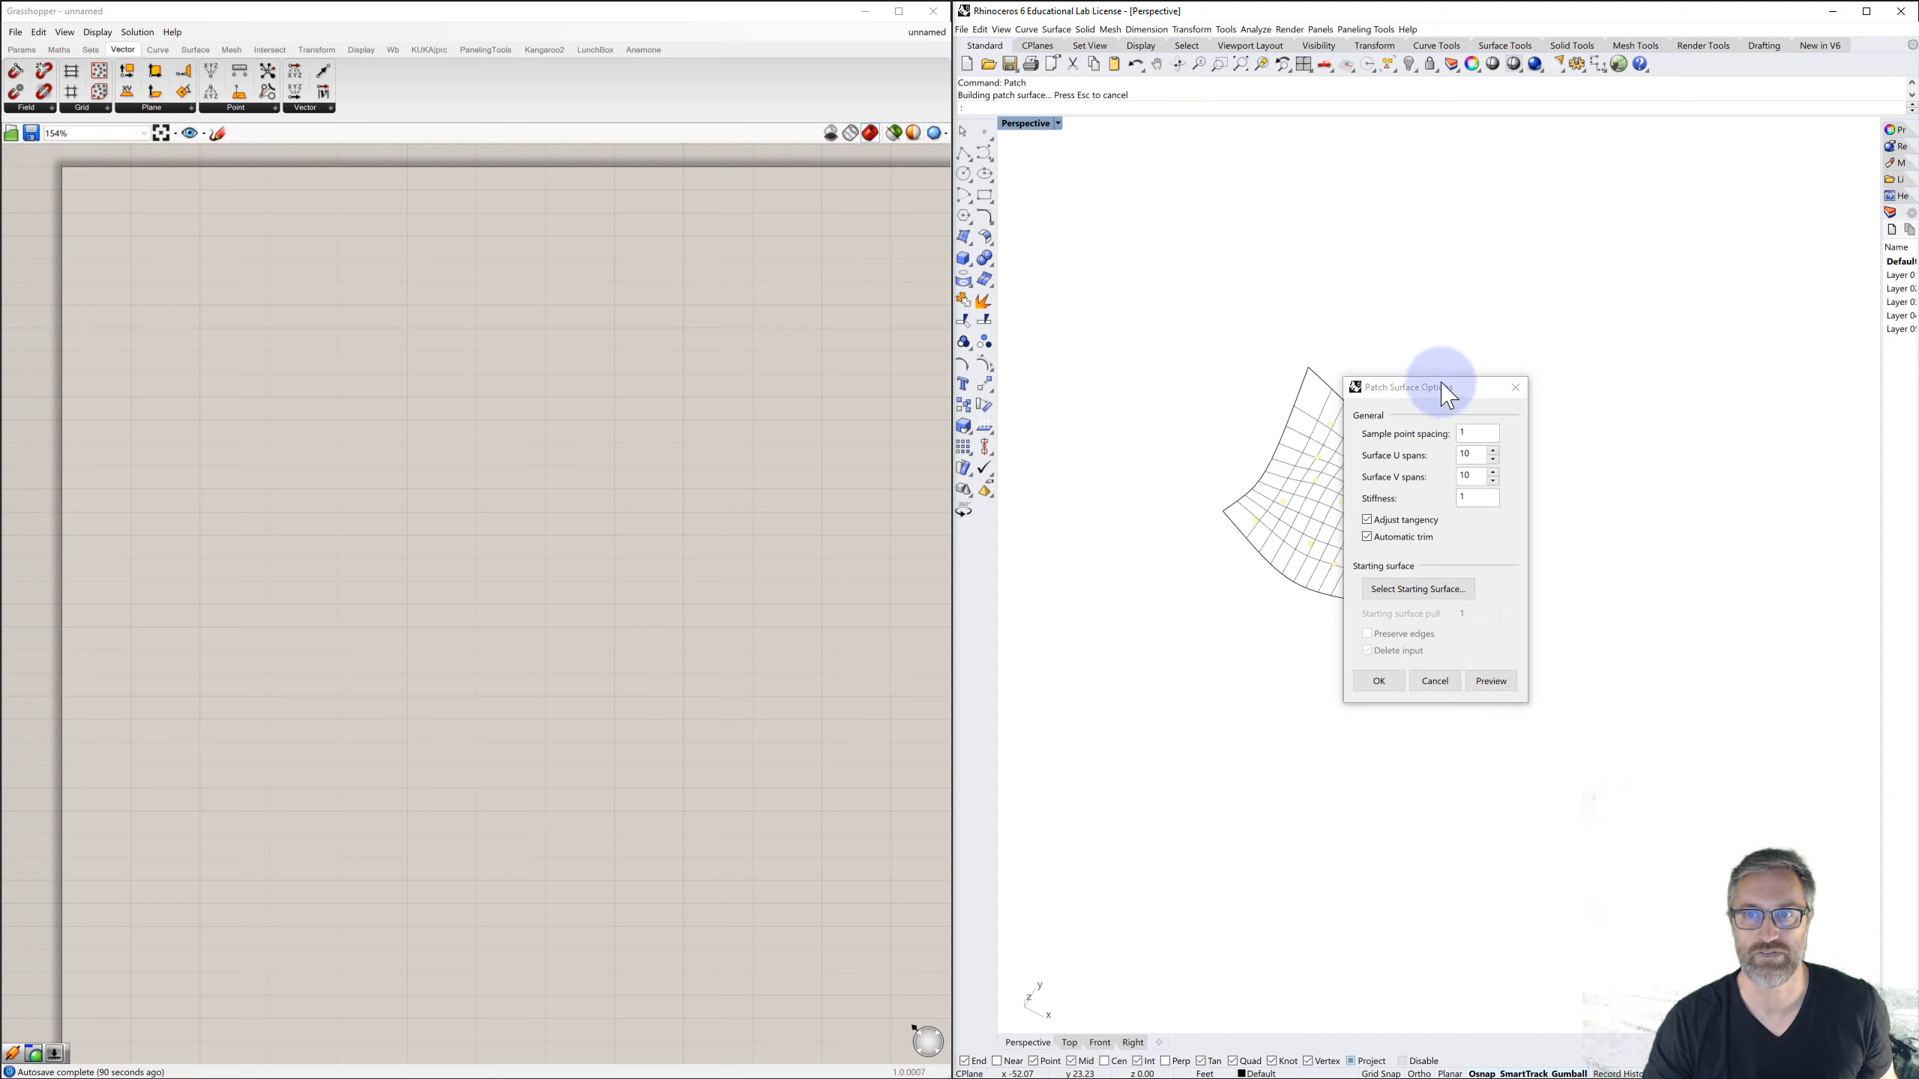
drag(1441, 383, 1610, 312)
click(1555, 579)
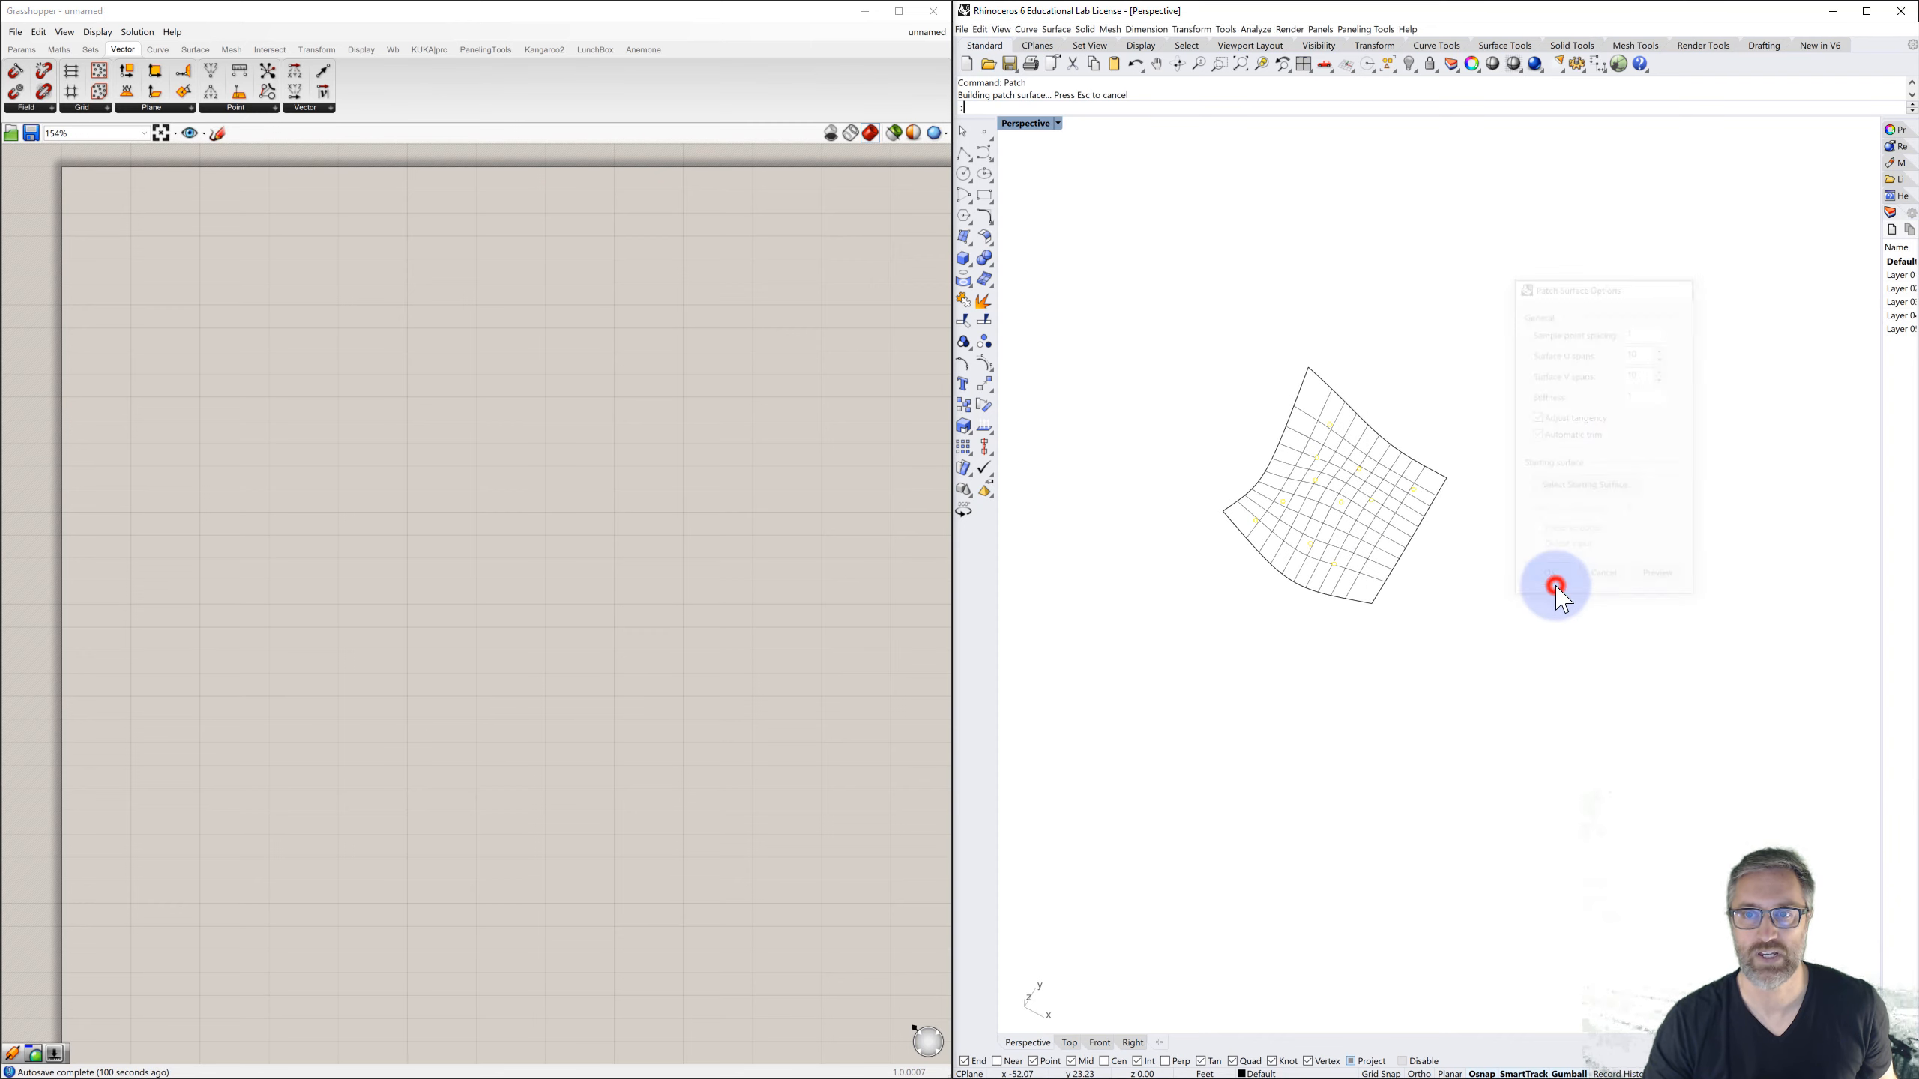
right_drag(1522, 594, 1469, 531)
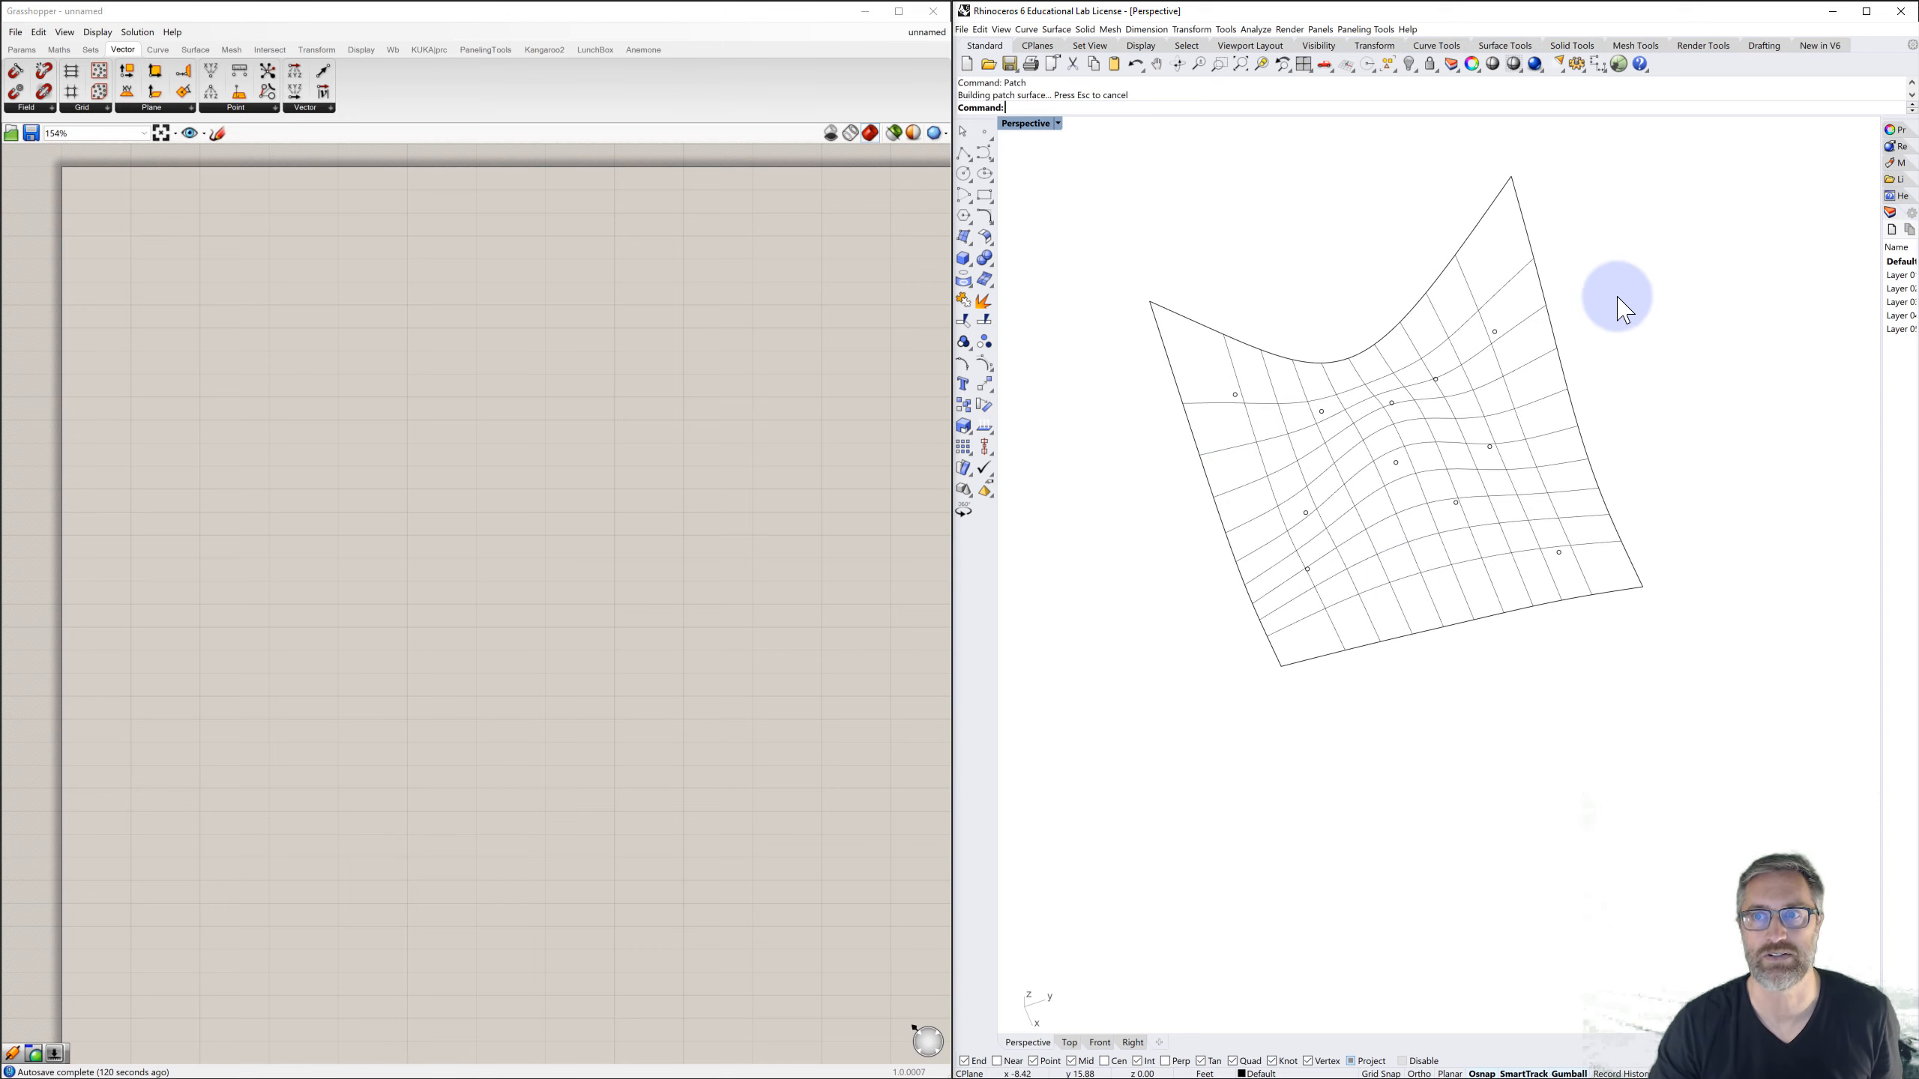
- Delete the patch surface together with all eleven points
click(1648, 251)
right_drag(1562, 406, 1549, 481)
drag(1595, 291, 1146, 667)
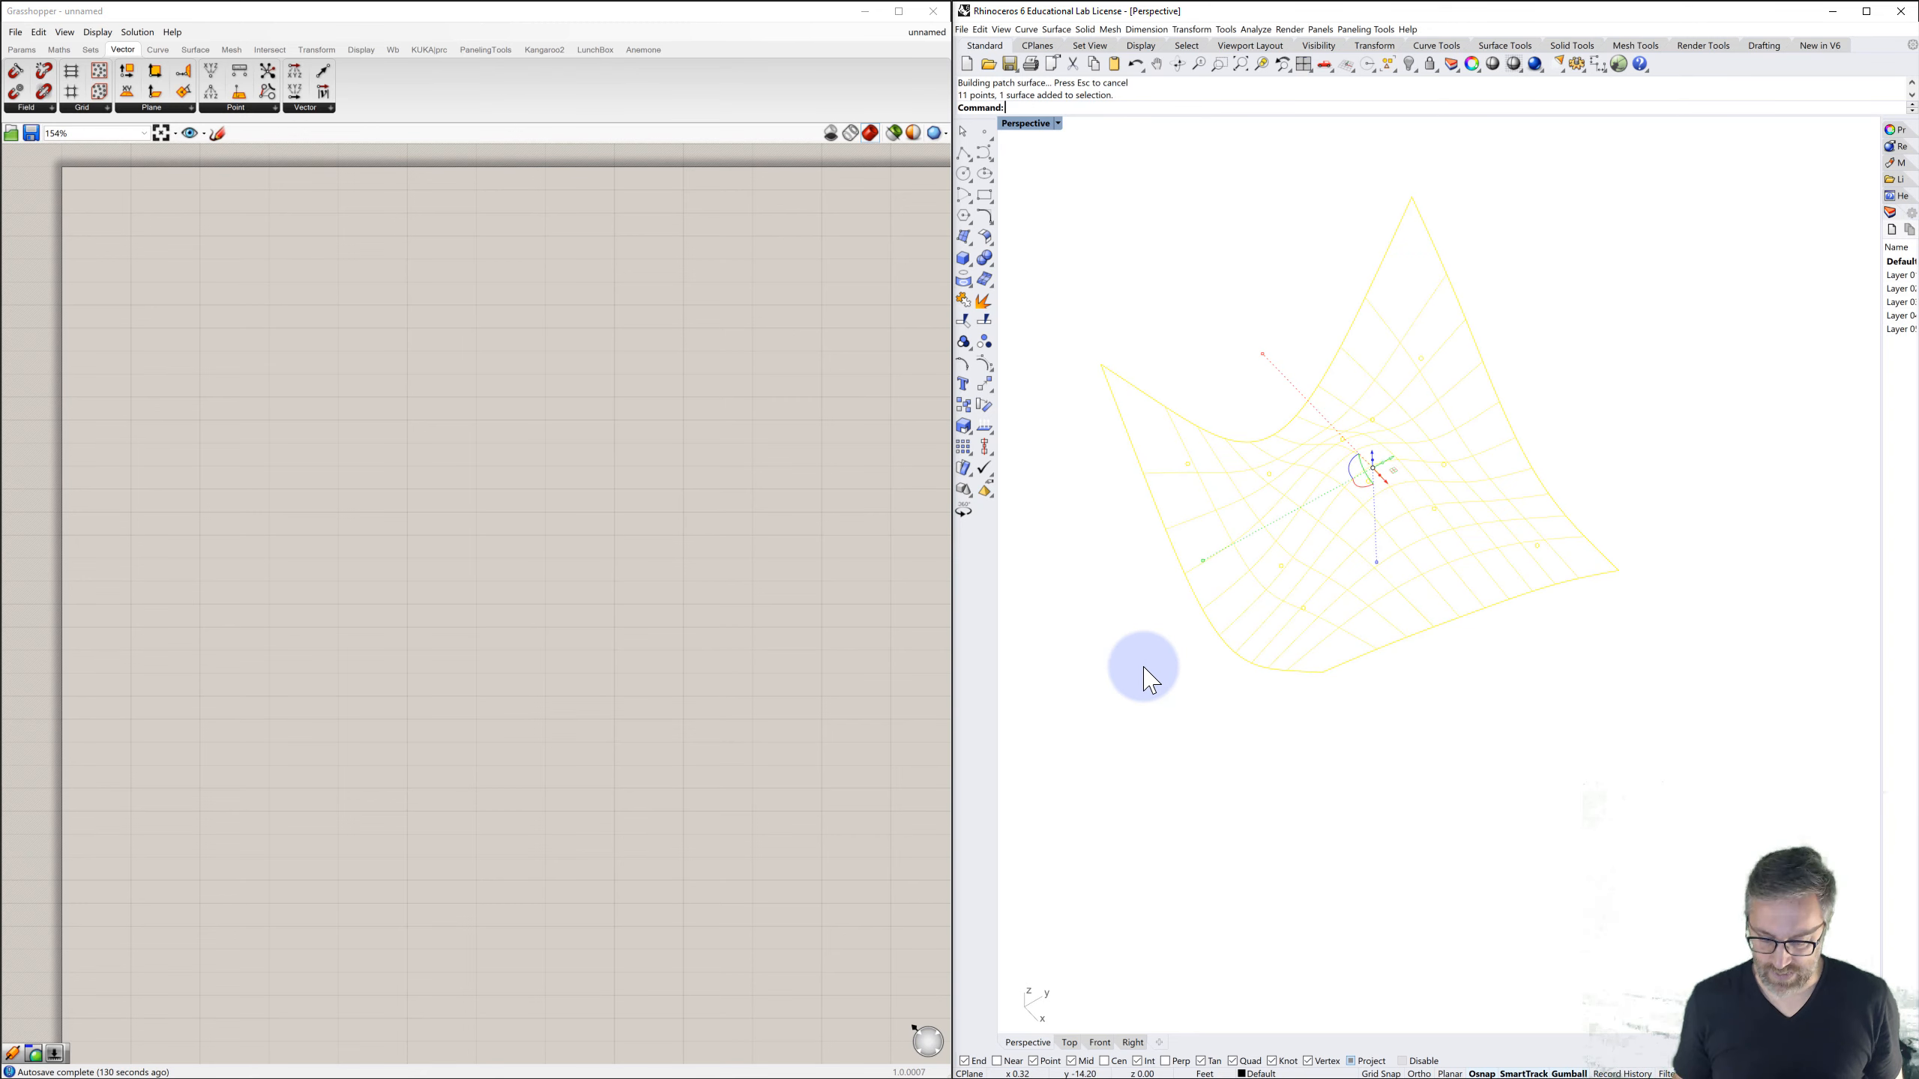
key(Delete)
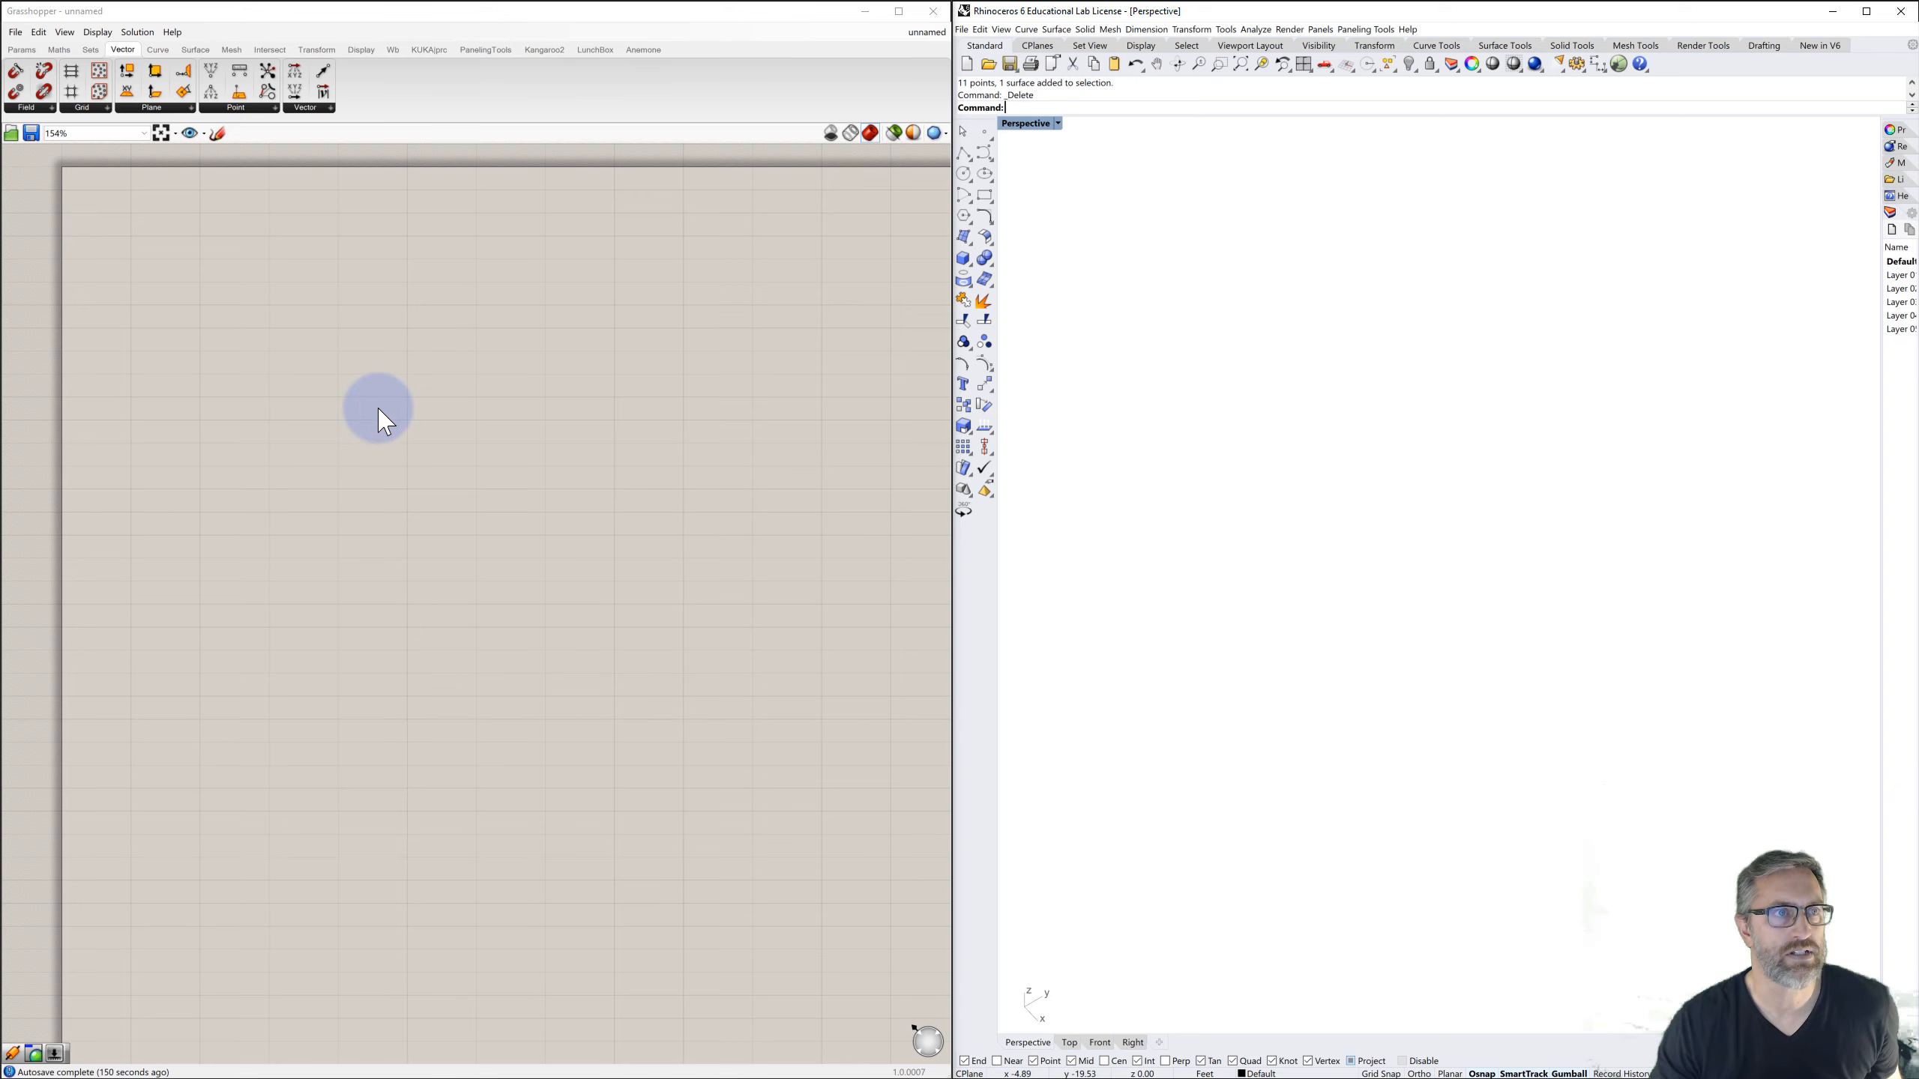
- Switch to Grasshopper and look through the Maths component groups, including Operators, Trig and Domain, for a random number component
click(221, 276)
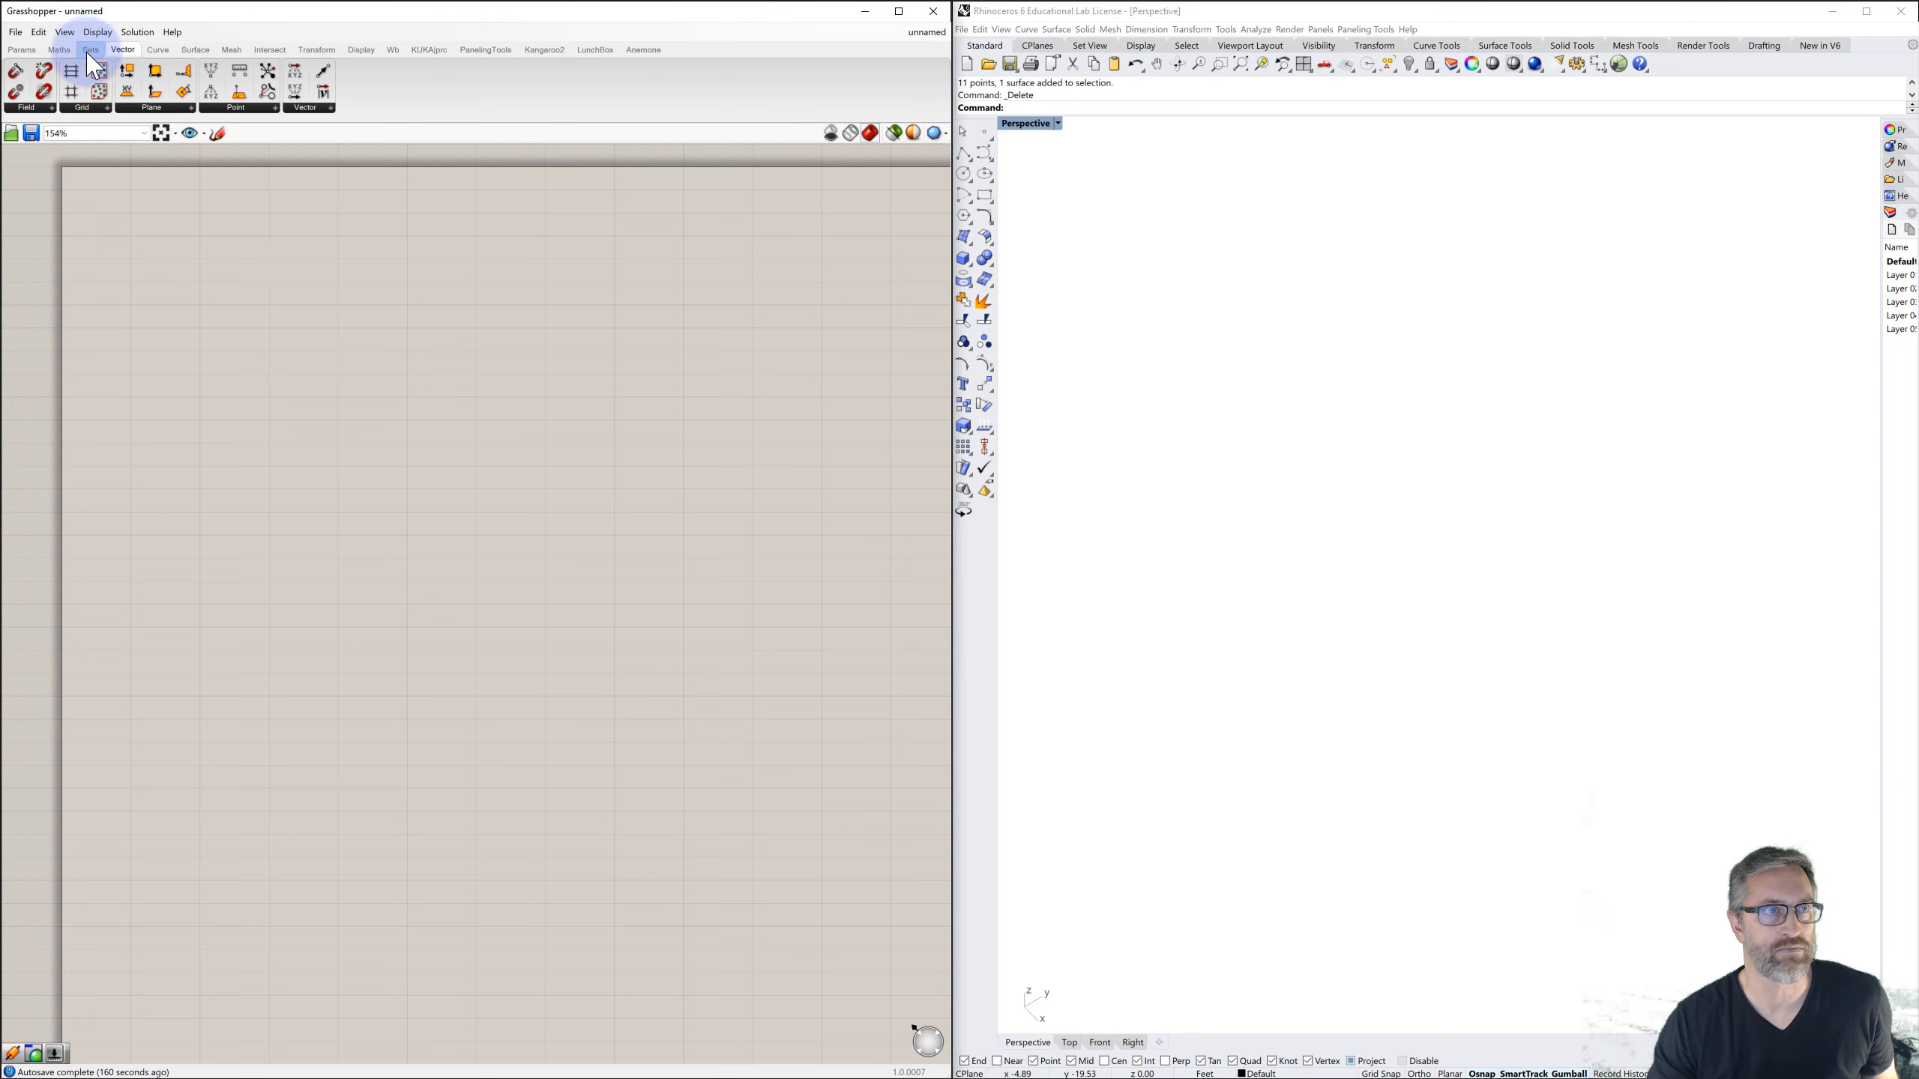
click(59, 51)
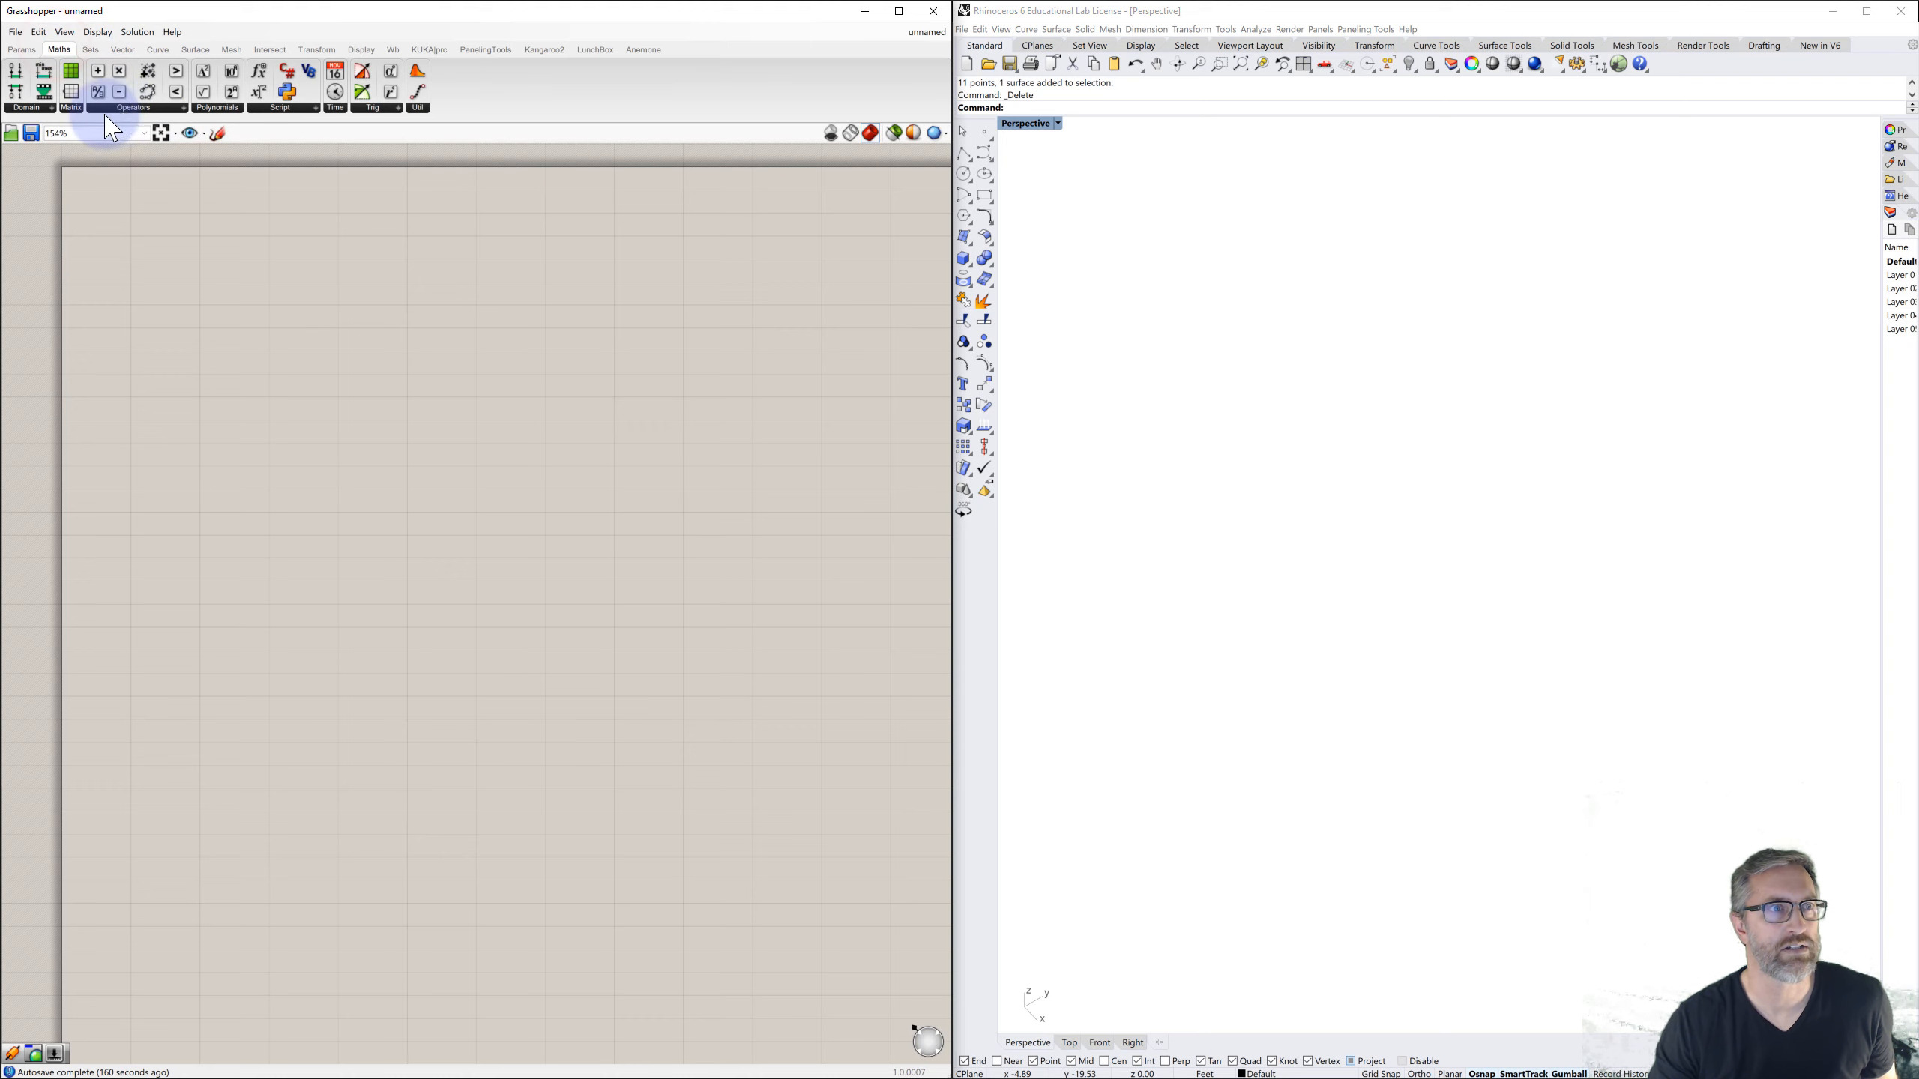
click(112, 110)
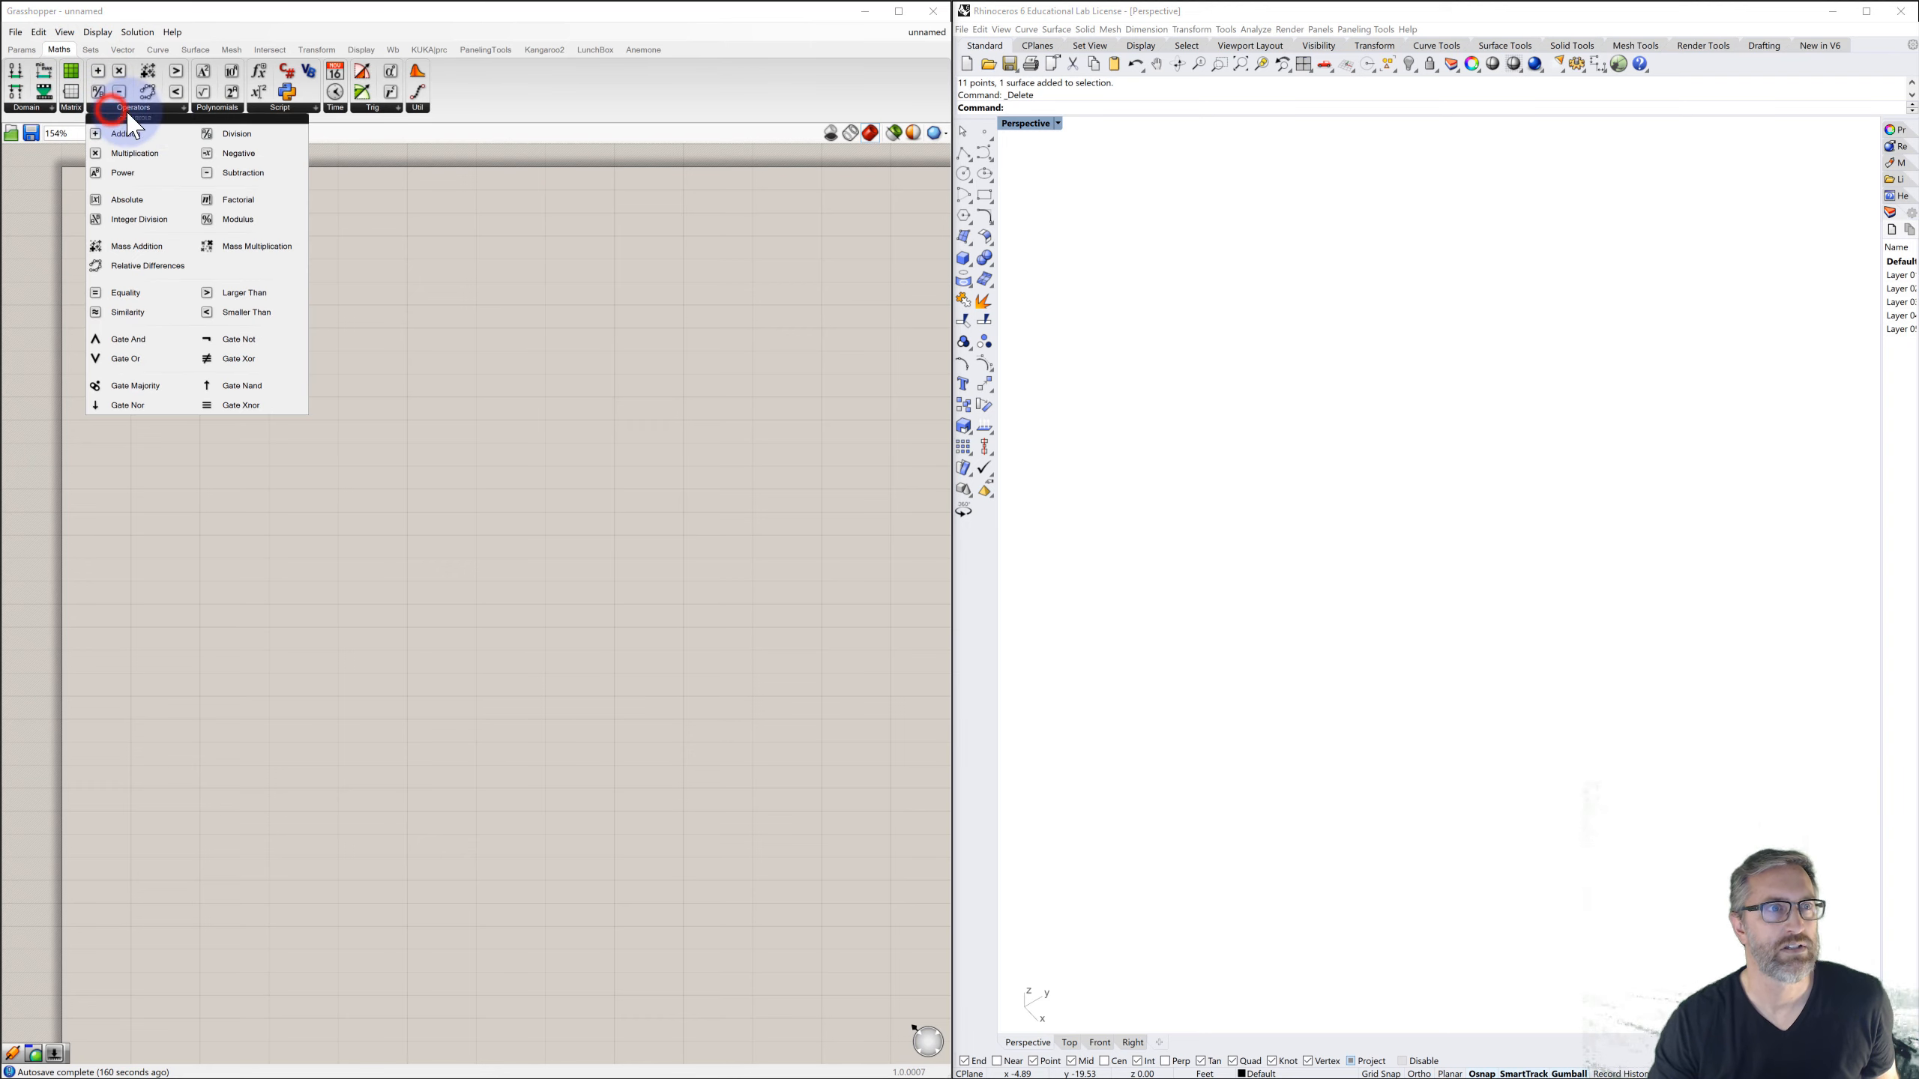
click(366, 107)
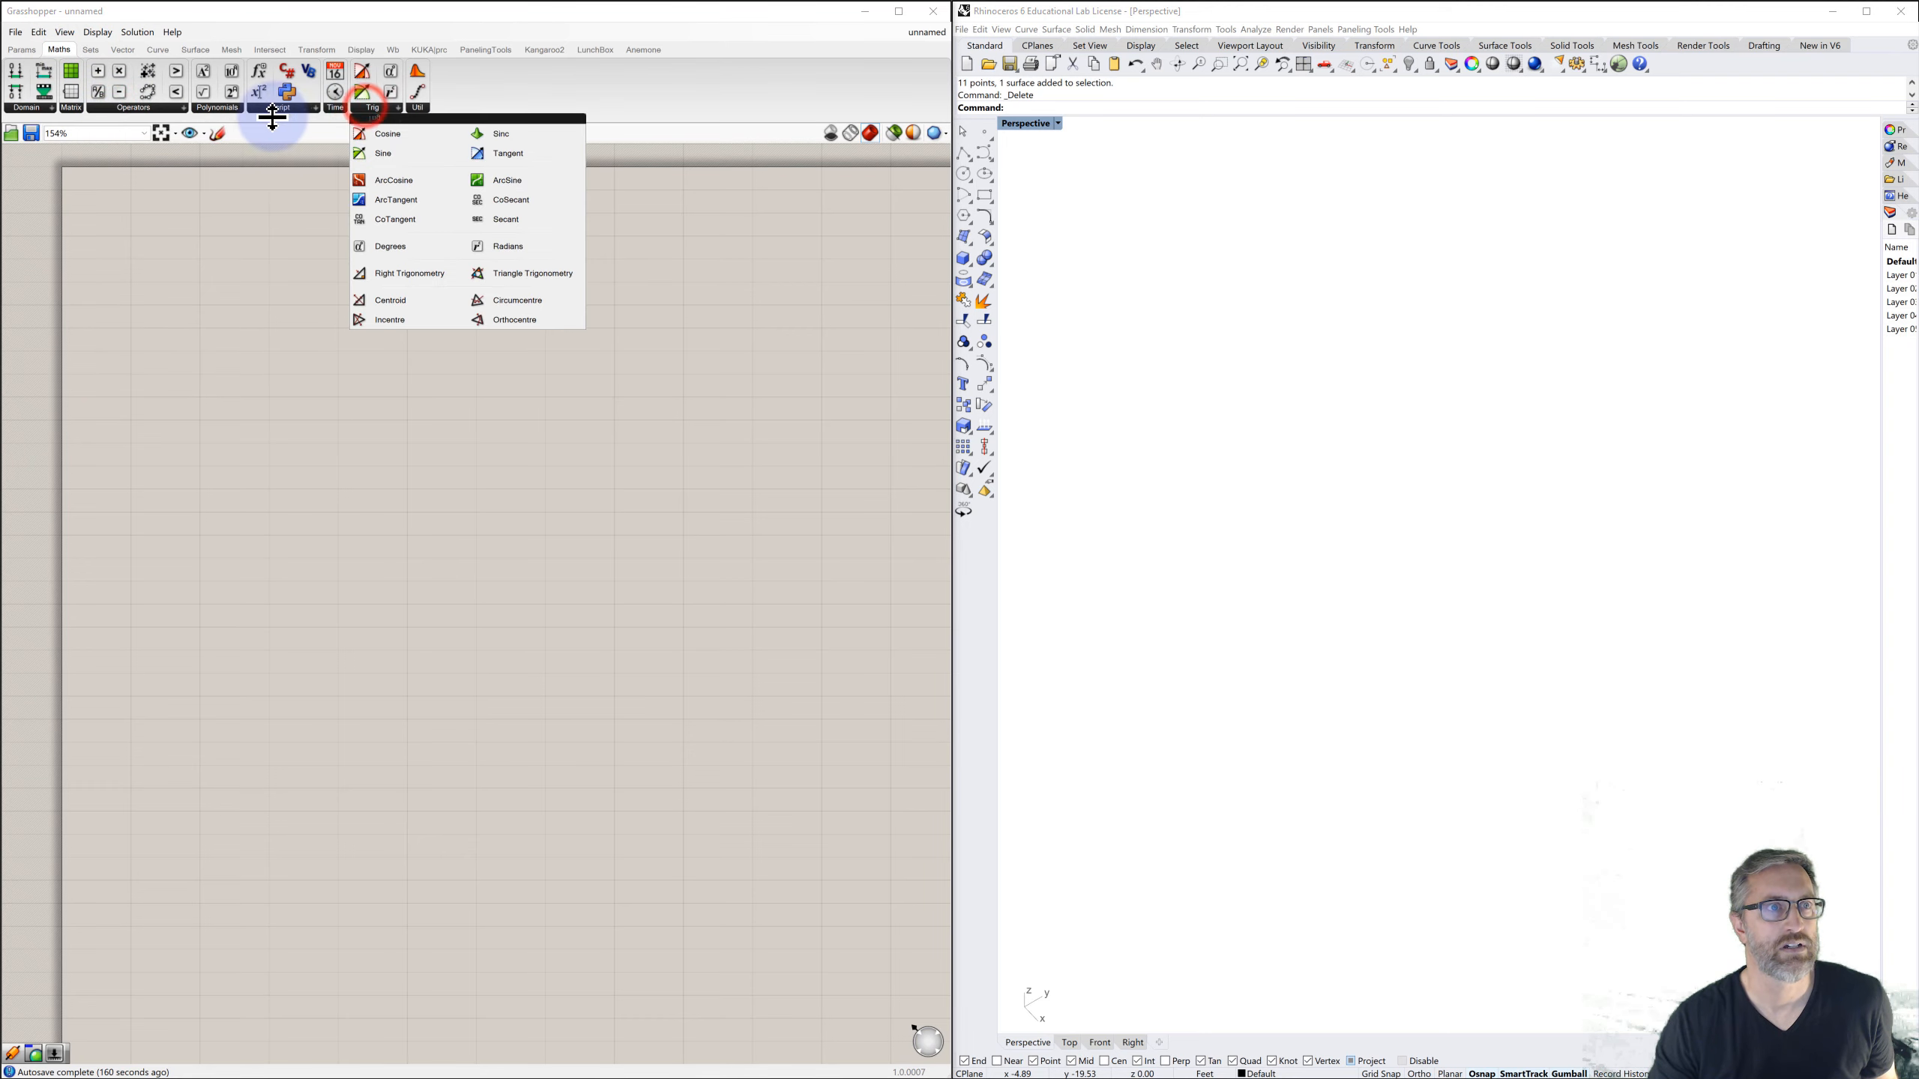
click(219, 108)
click(141, 107)
click(147, 113)
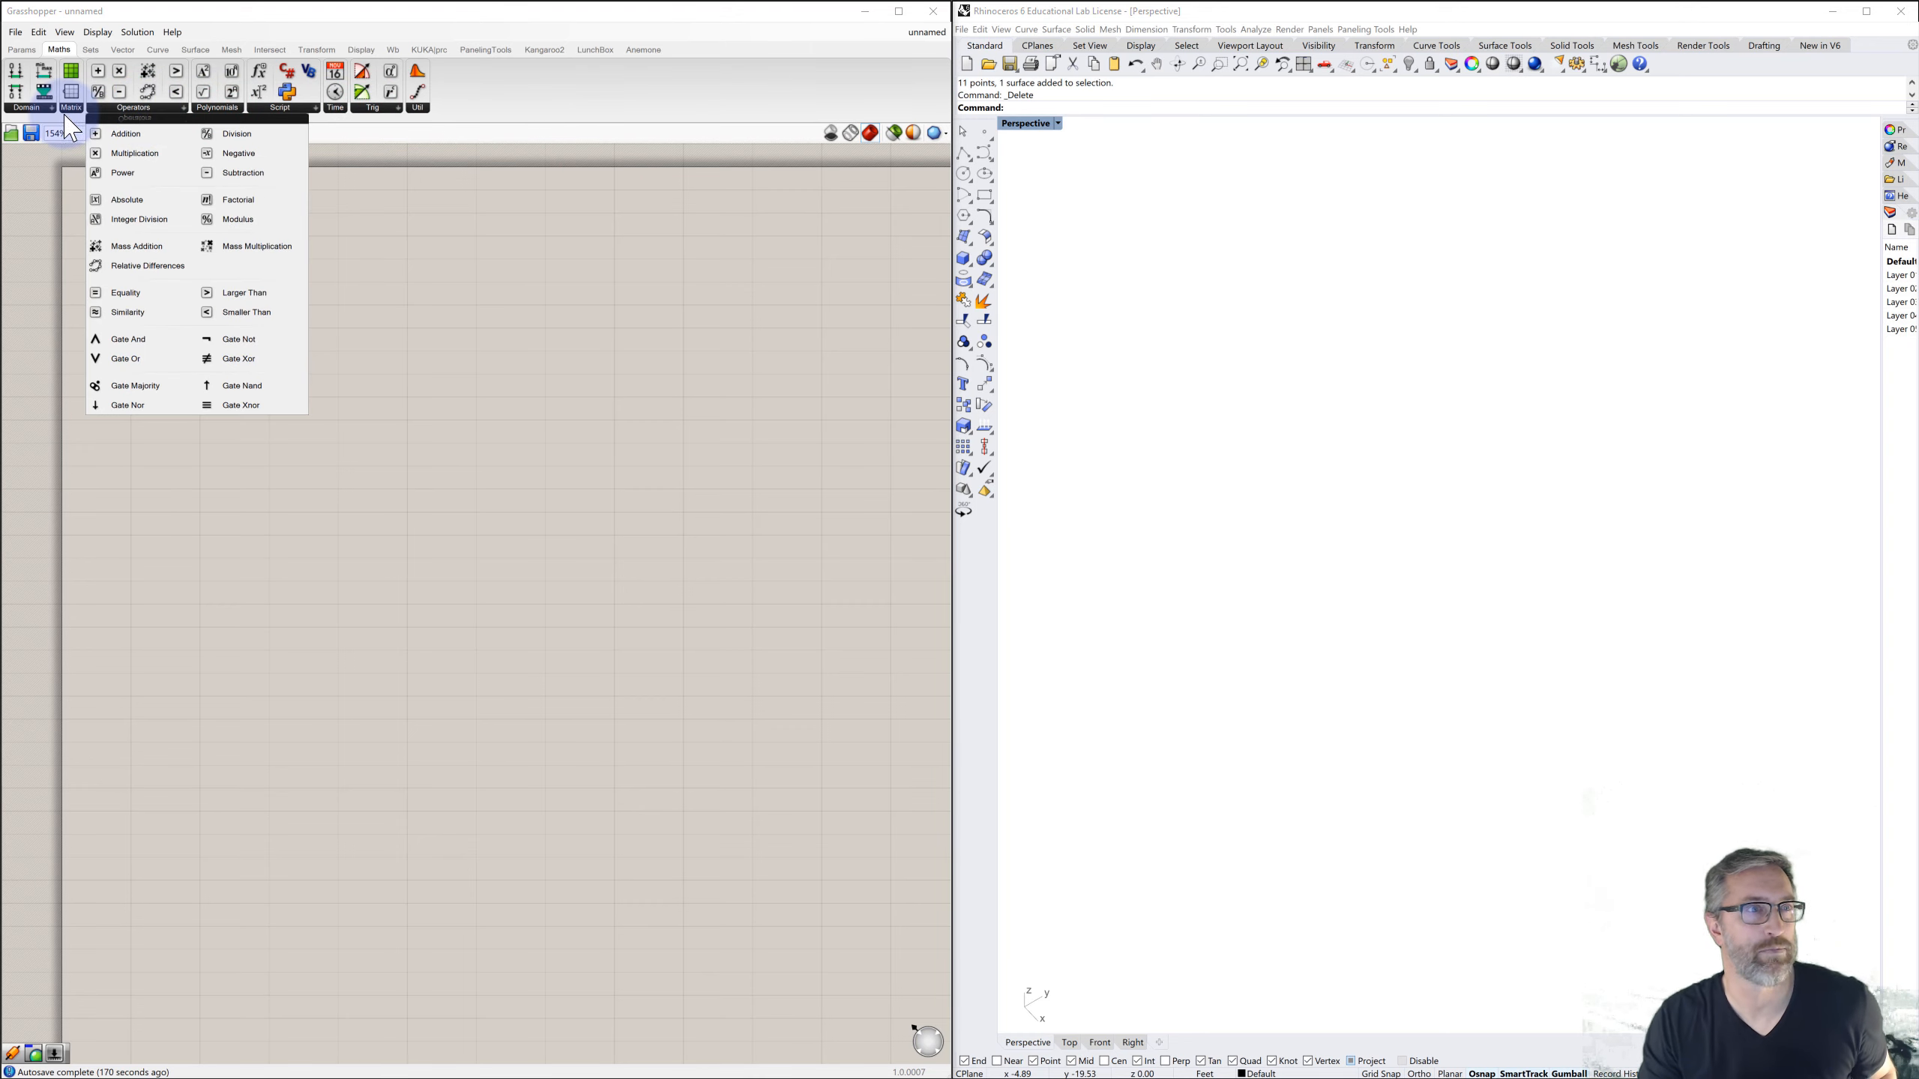
click(67, 110)
click(26, 107)
- Add a Random component to the Grasshopper canvas and reveal where it is stored in the component library
click(271, 455)
double_click(272, 455)
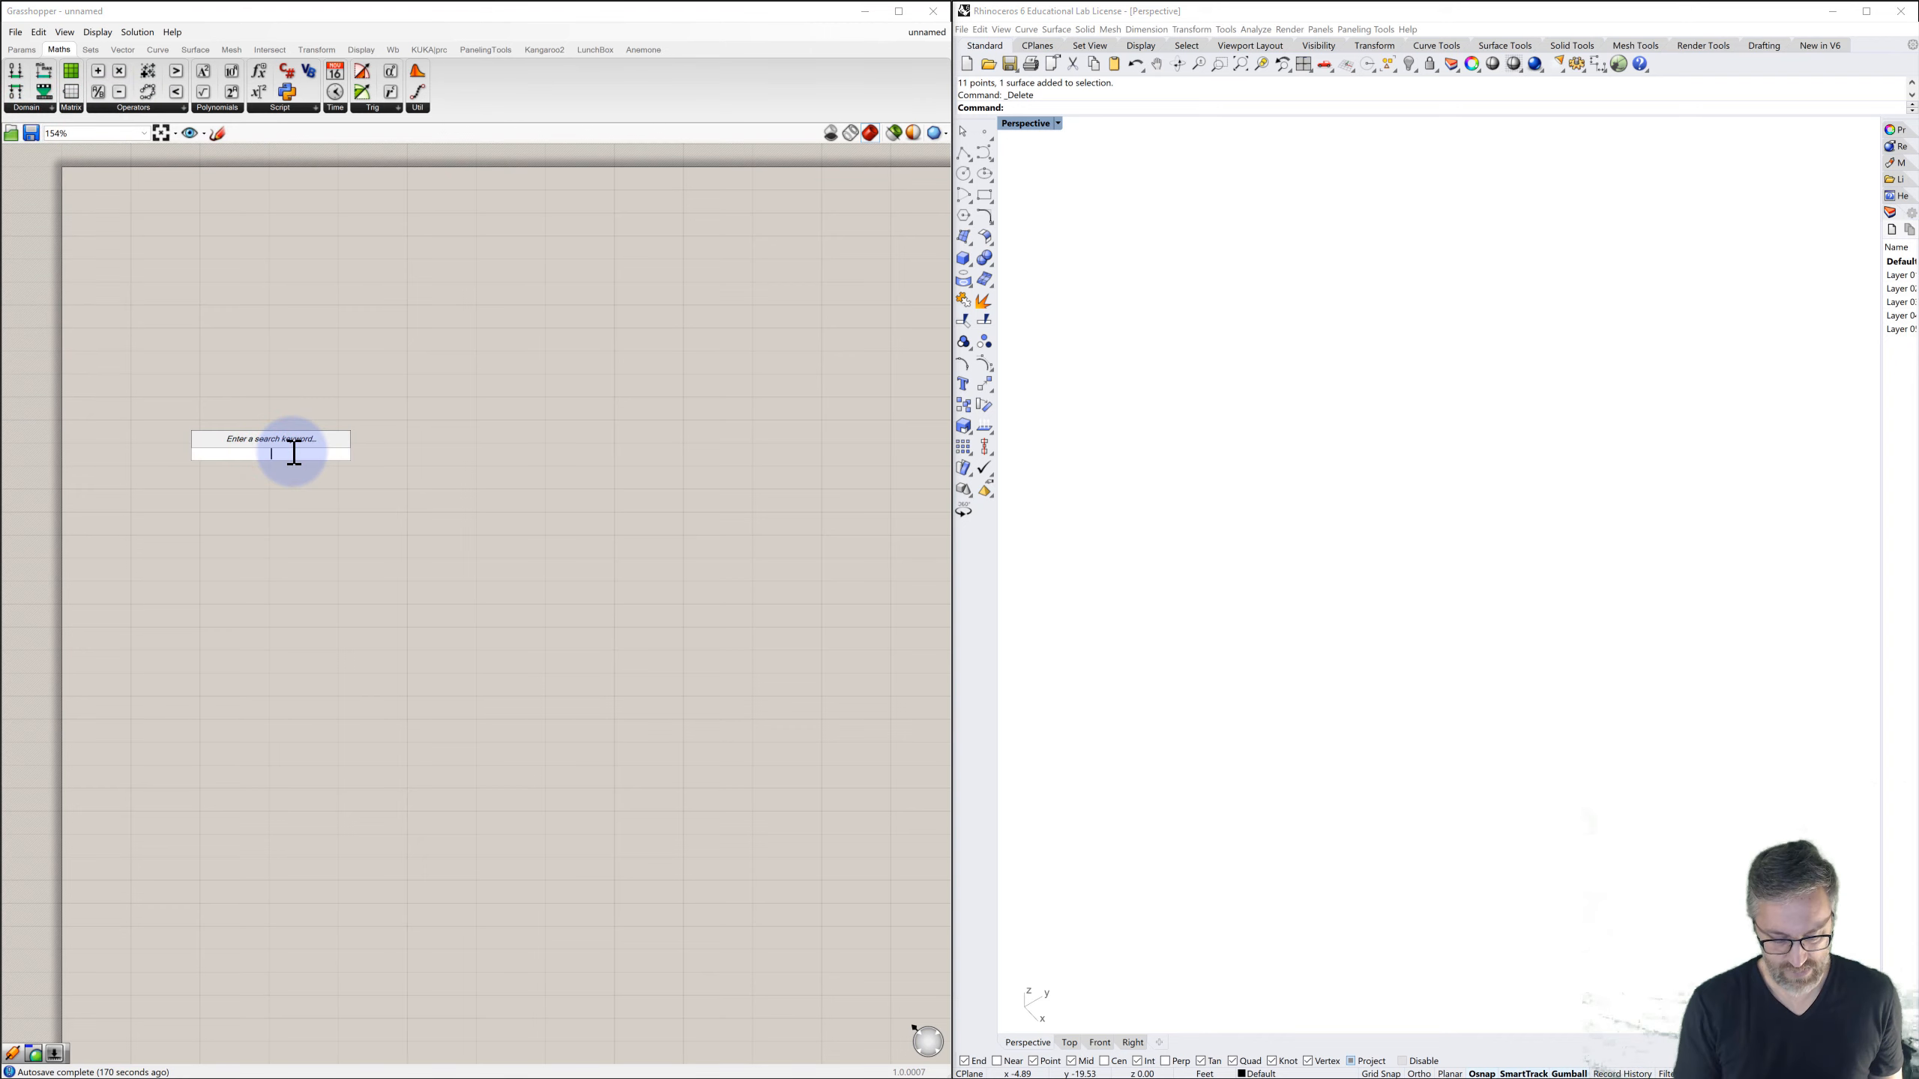
text(random)
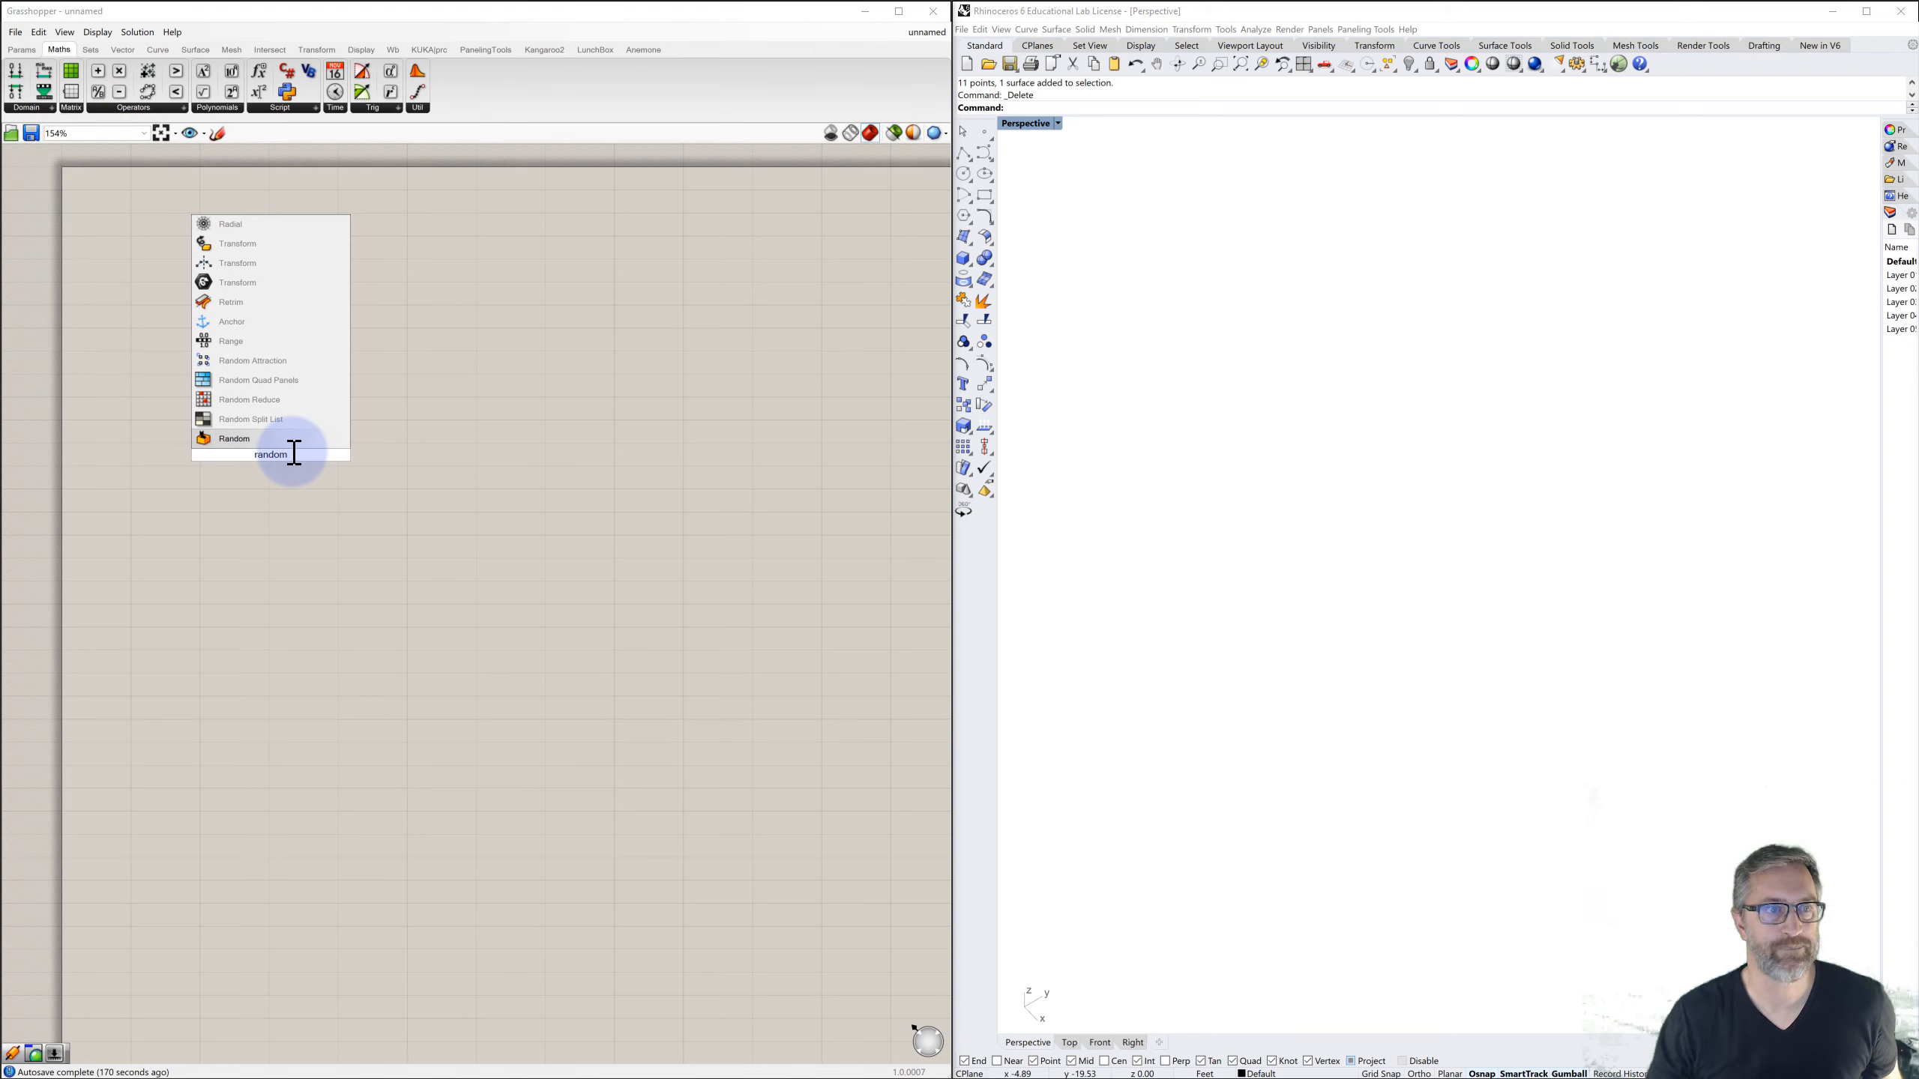
click(230, 438)
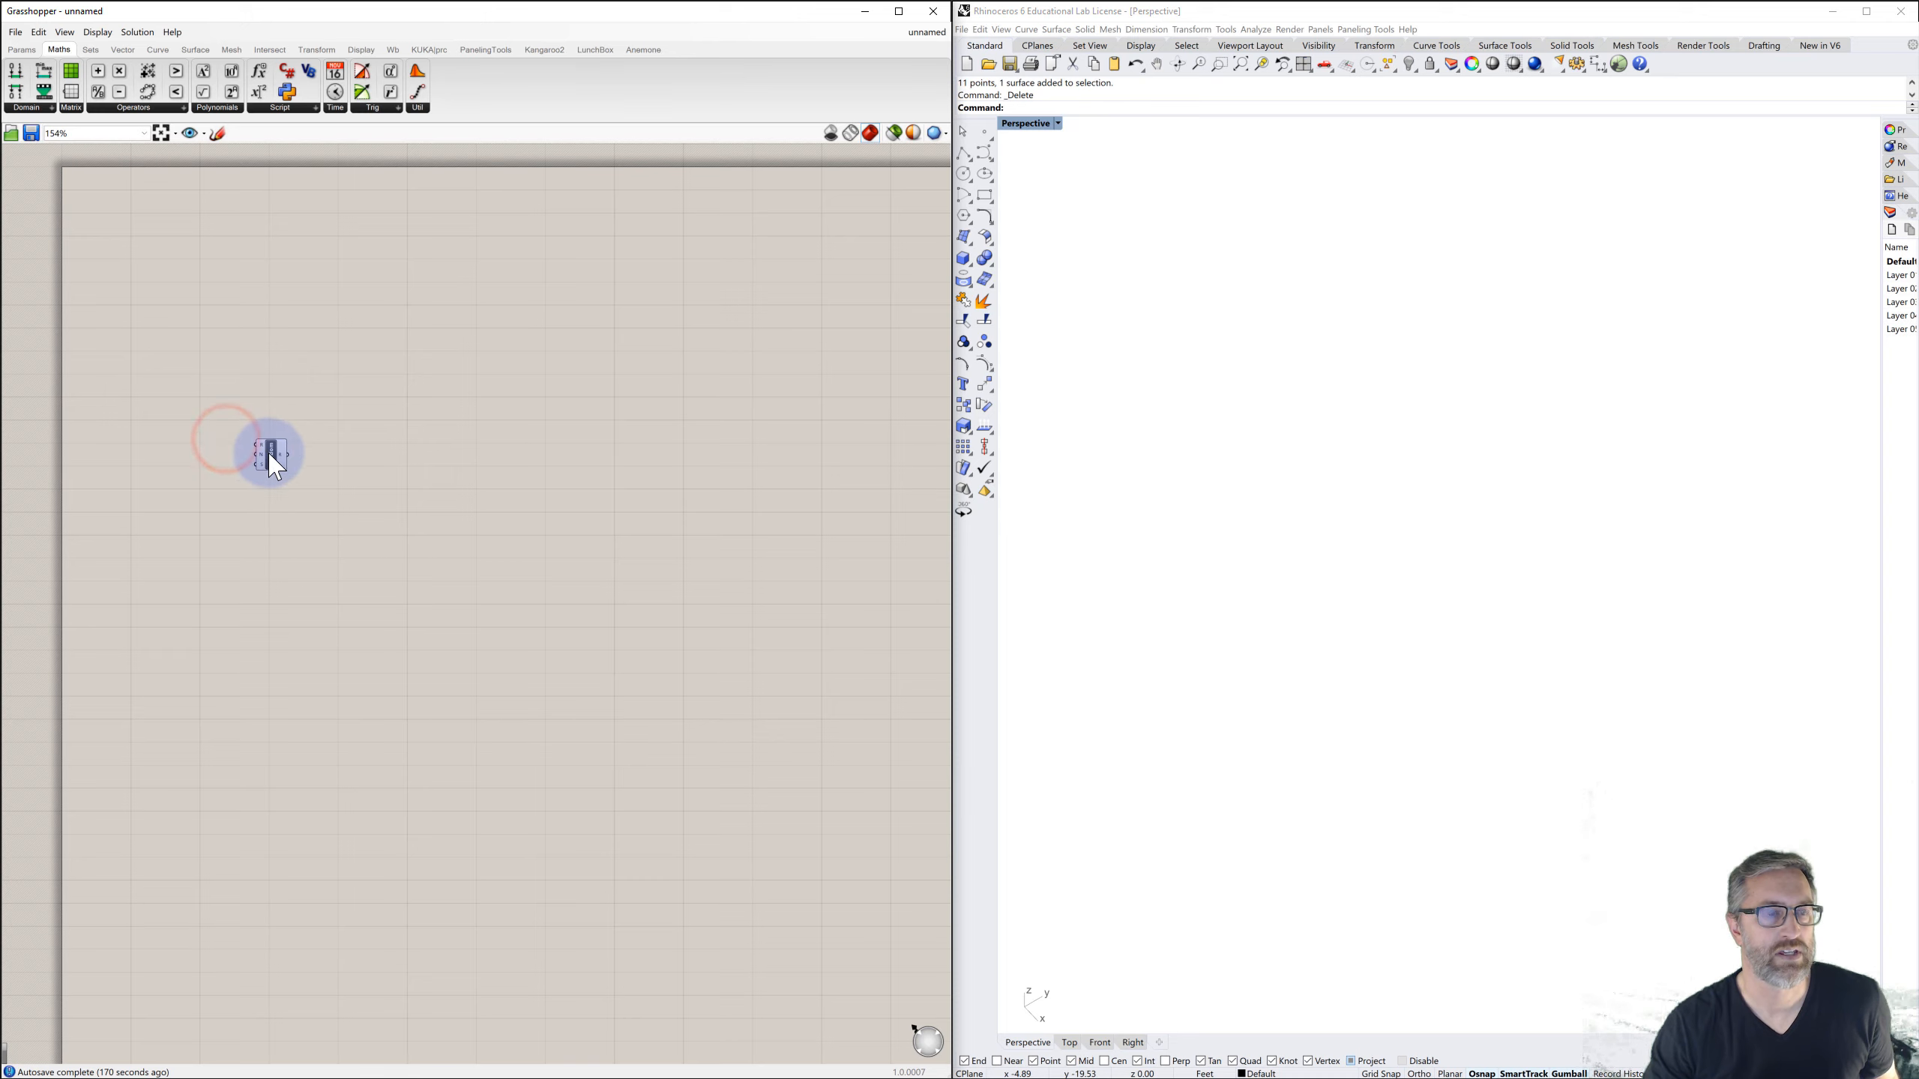
scroll(276, 462, up, 5)
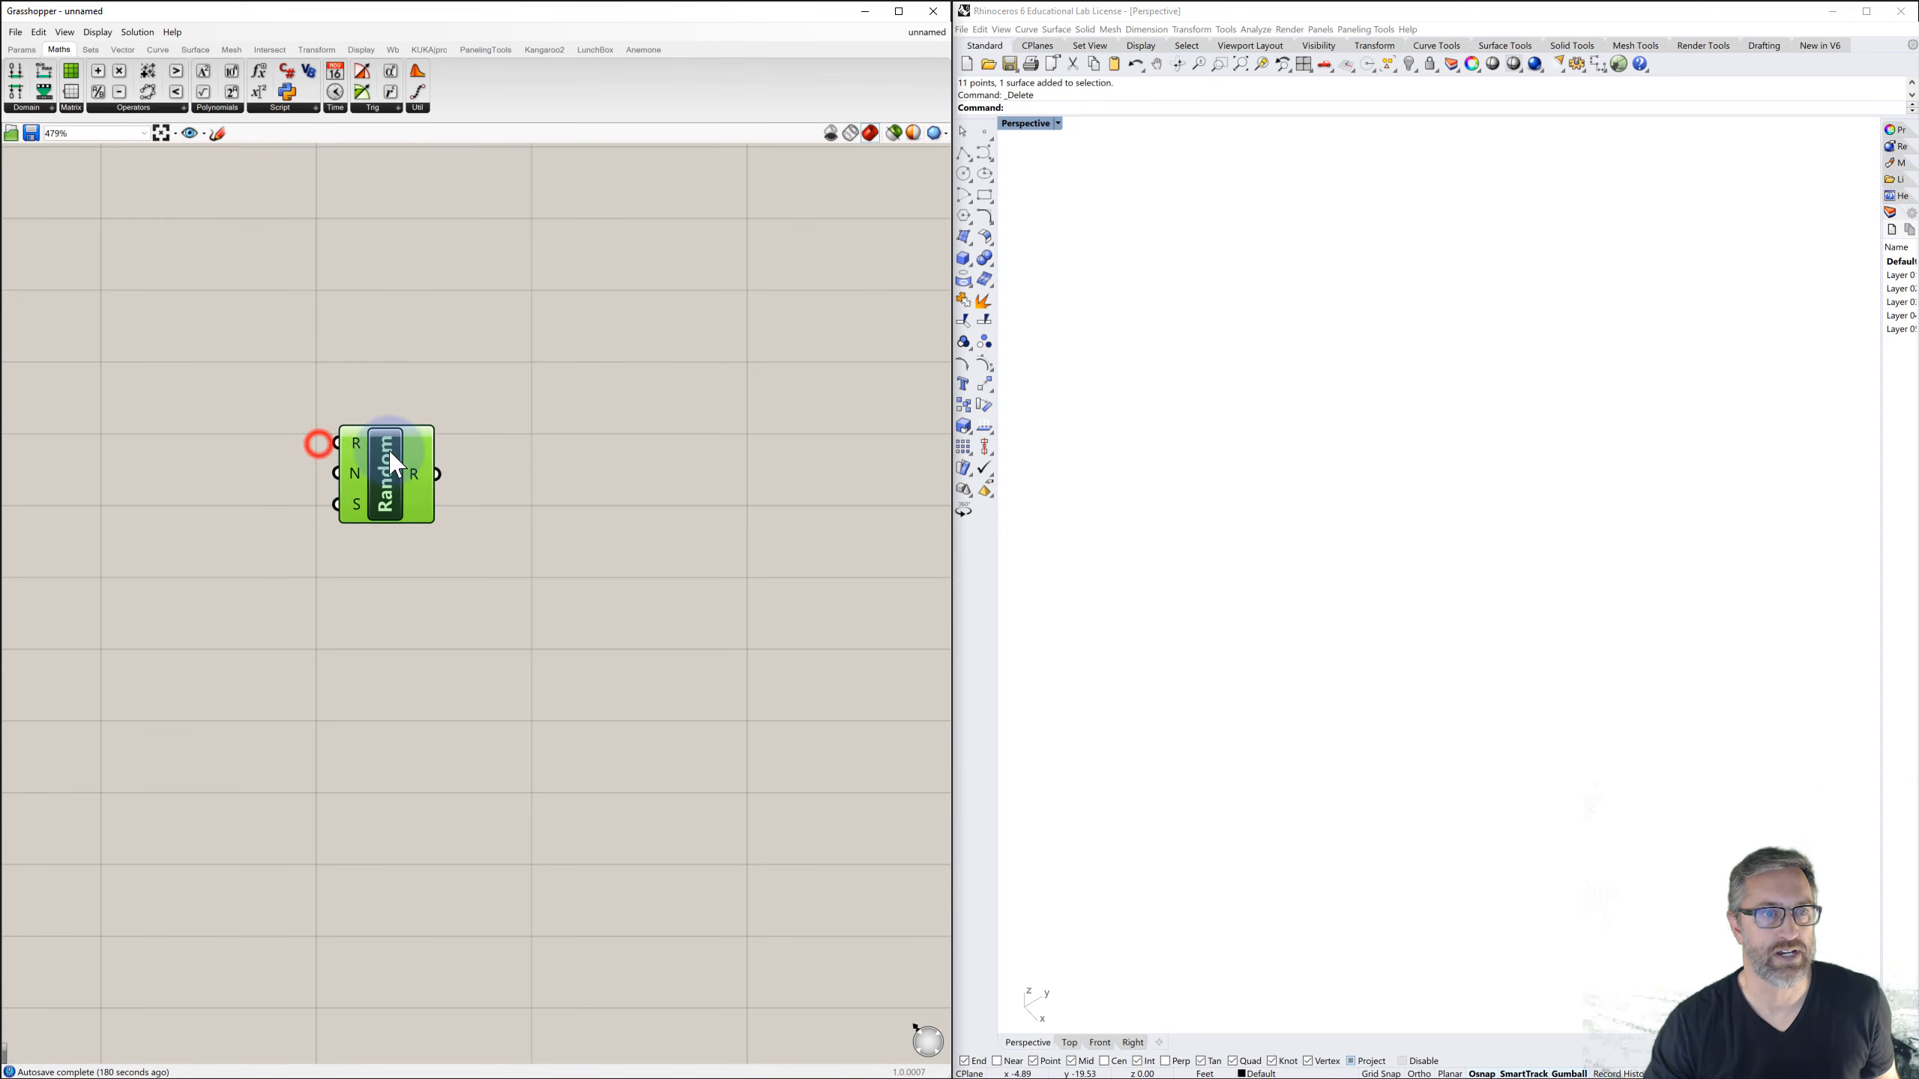
ctrl+alt+click(394, 461)
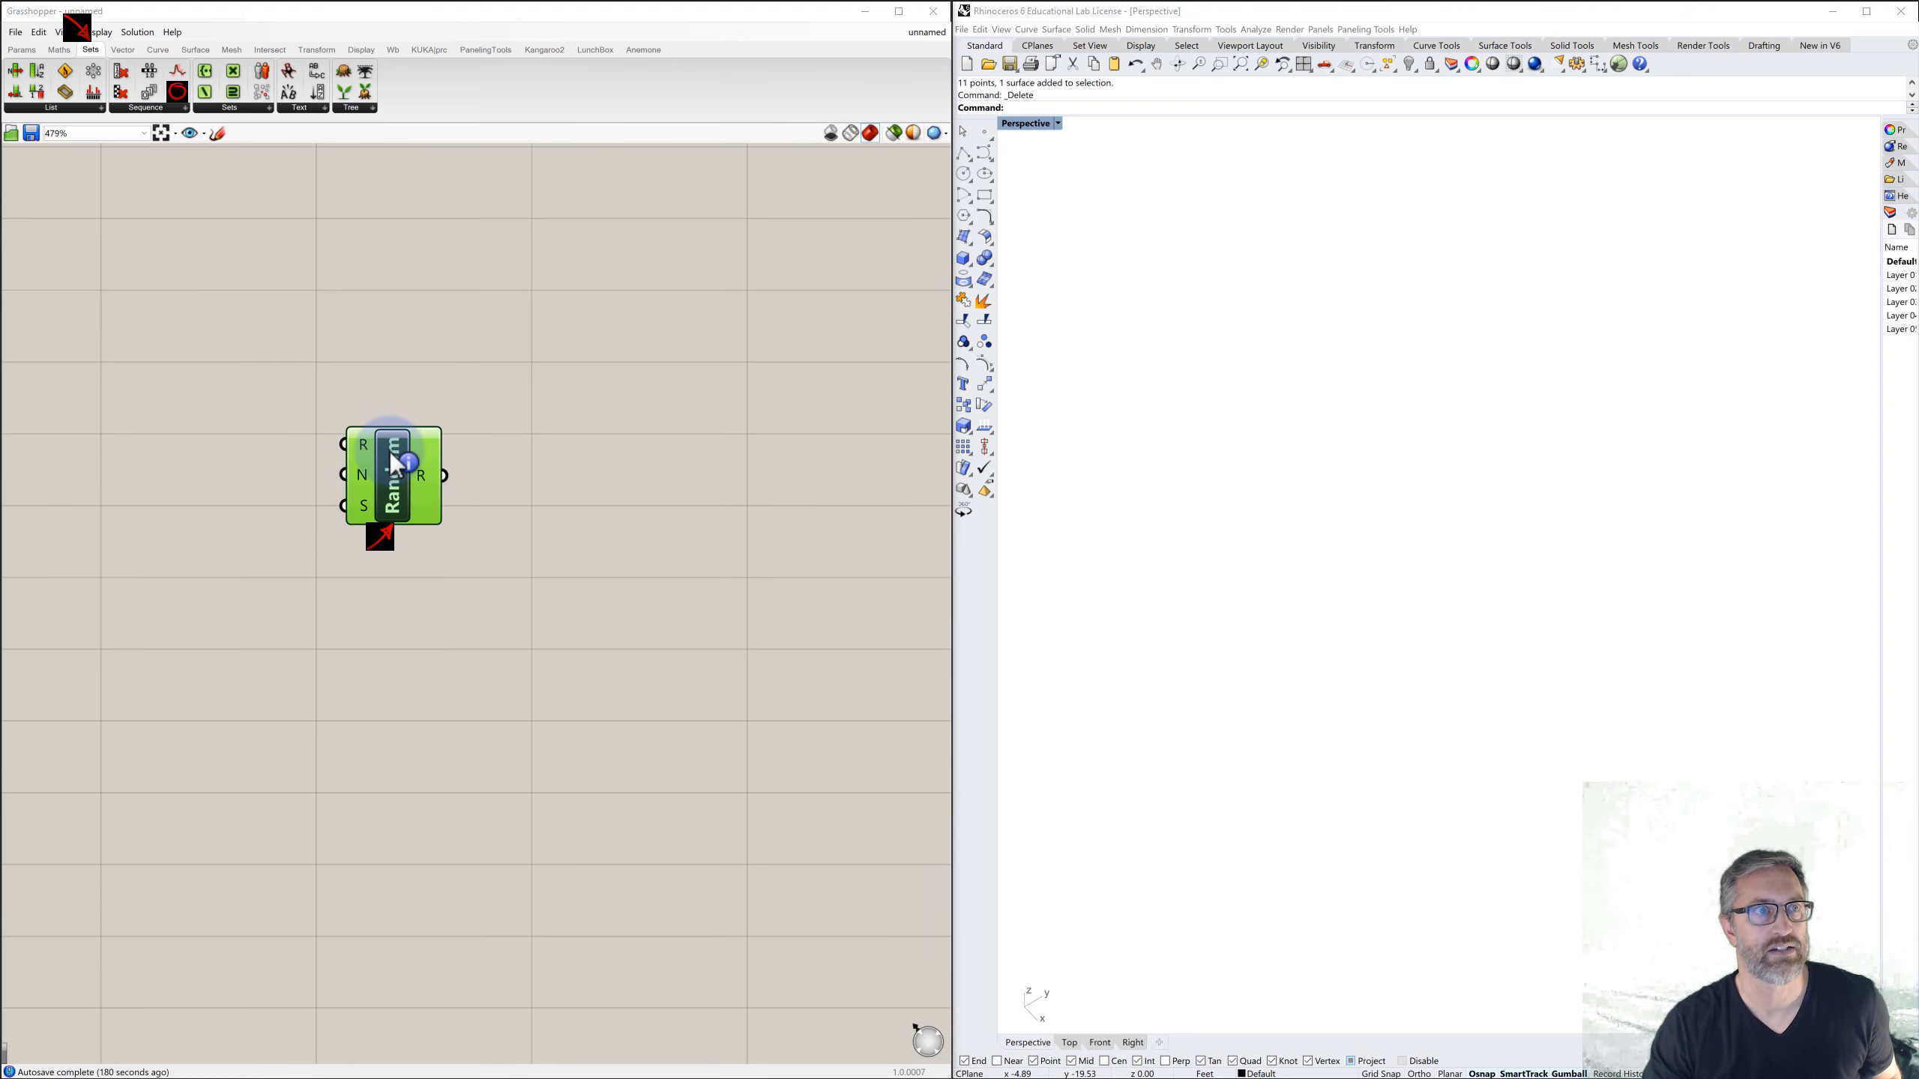
- Review where Random sits in the Sets Sequence group and inspect the component's Range, Number and Seed inputs
click(333, 363)
click(161, 105)
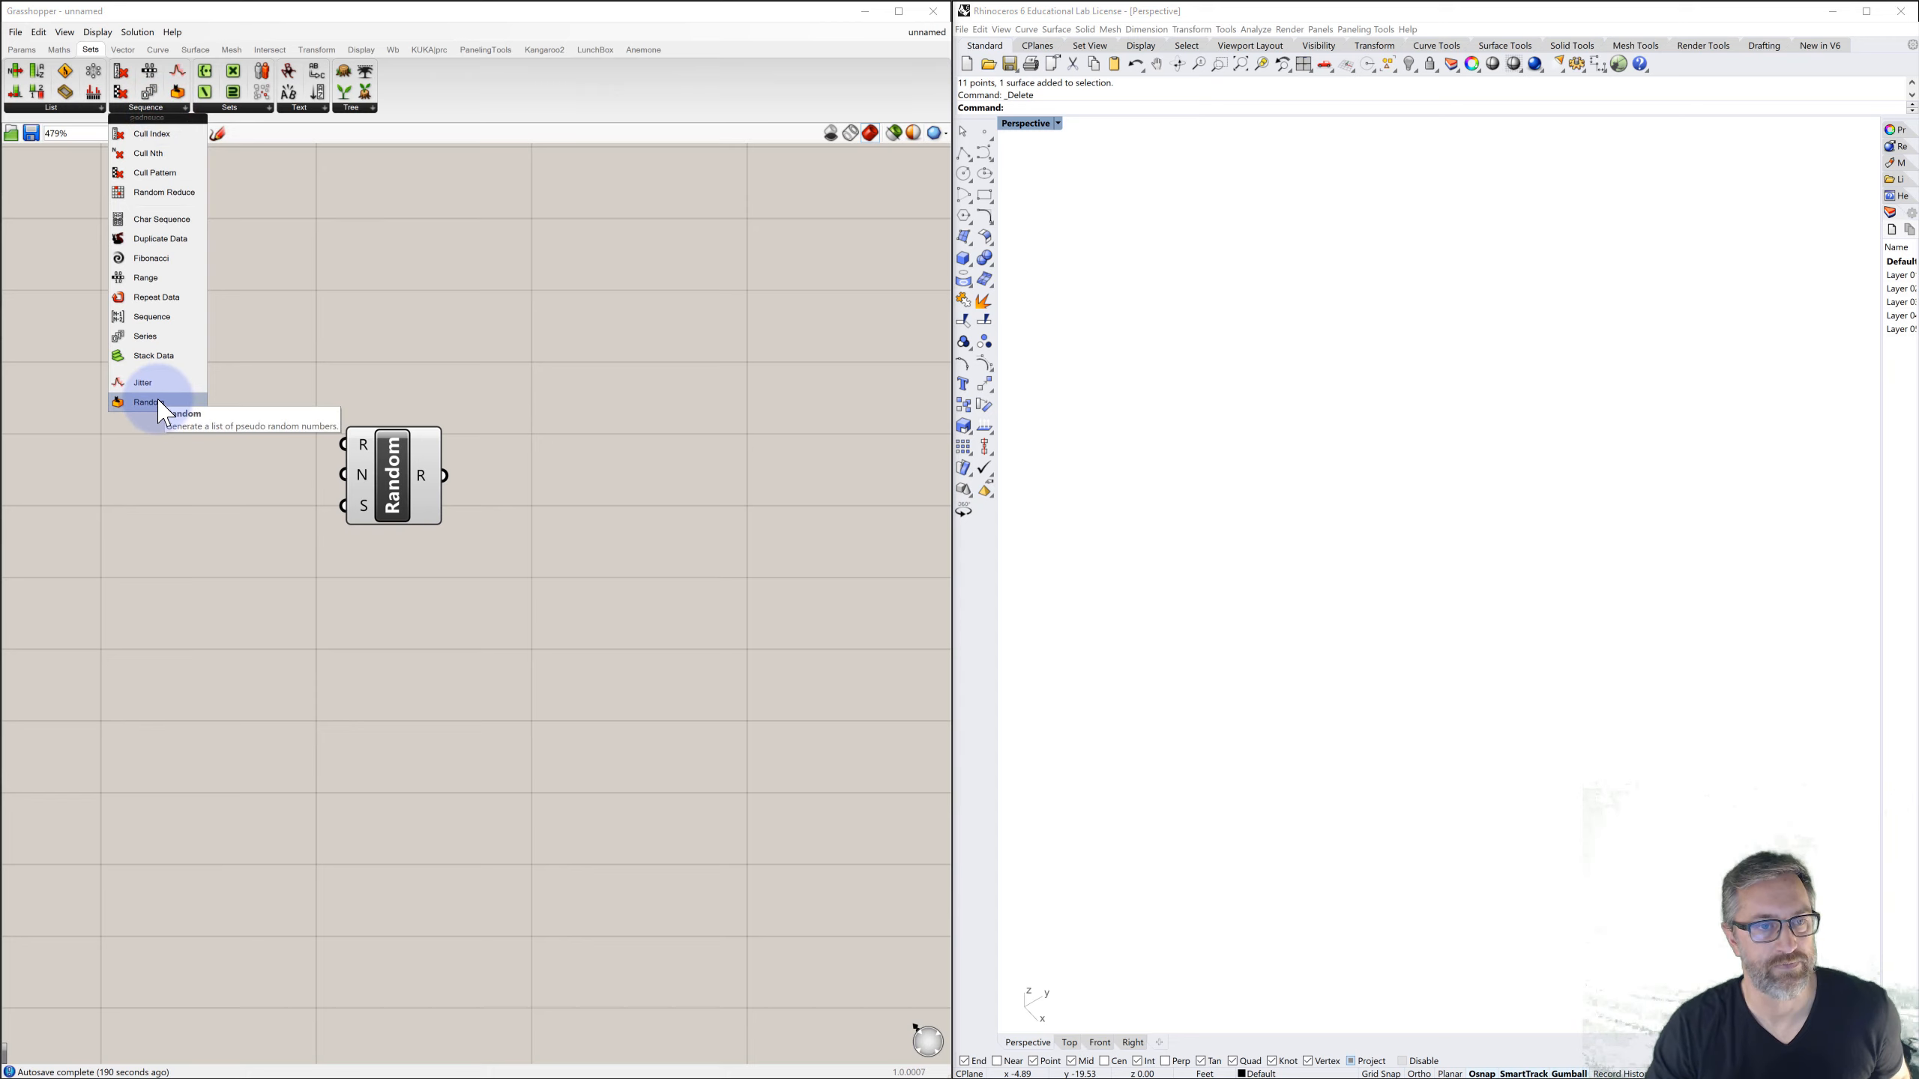
drag(399, 463, 414, 437)
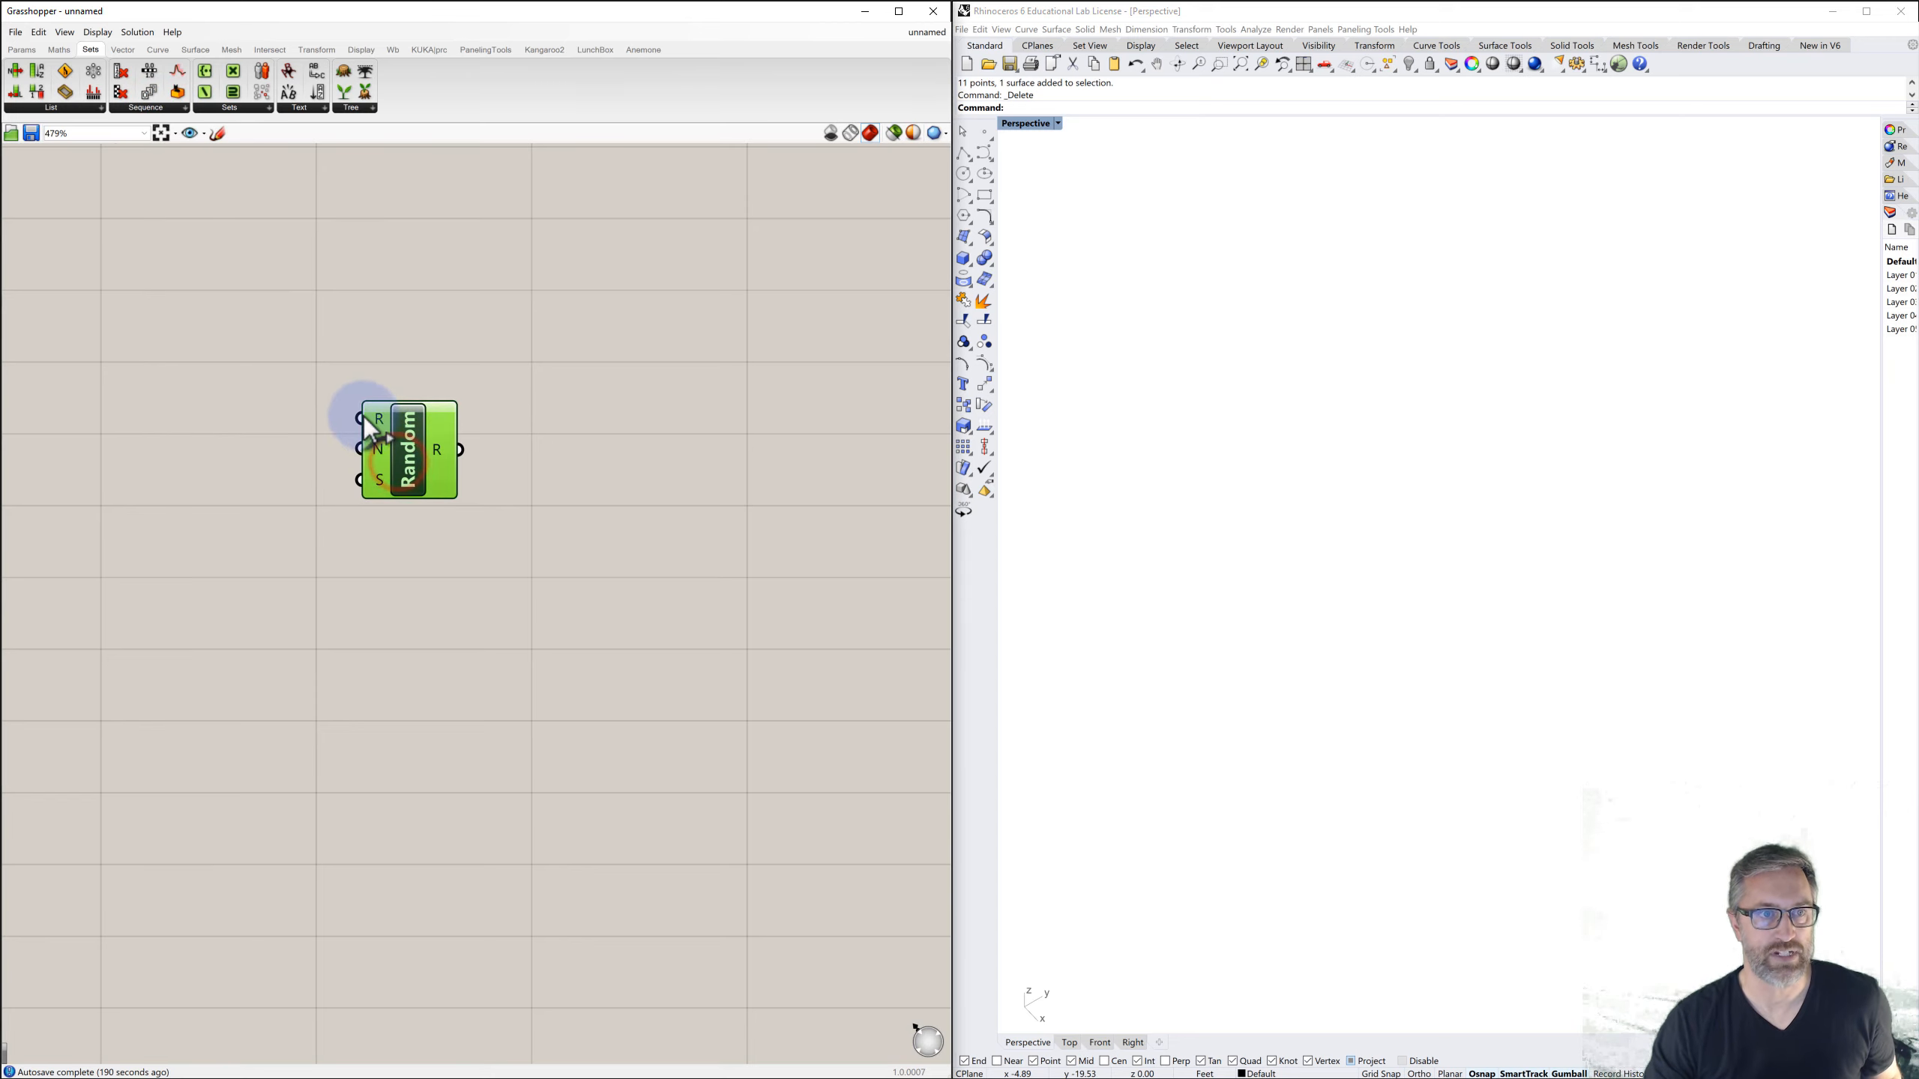
mouse_move(382, 431)
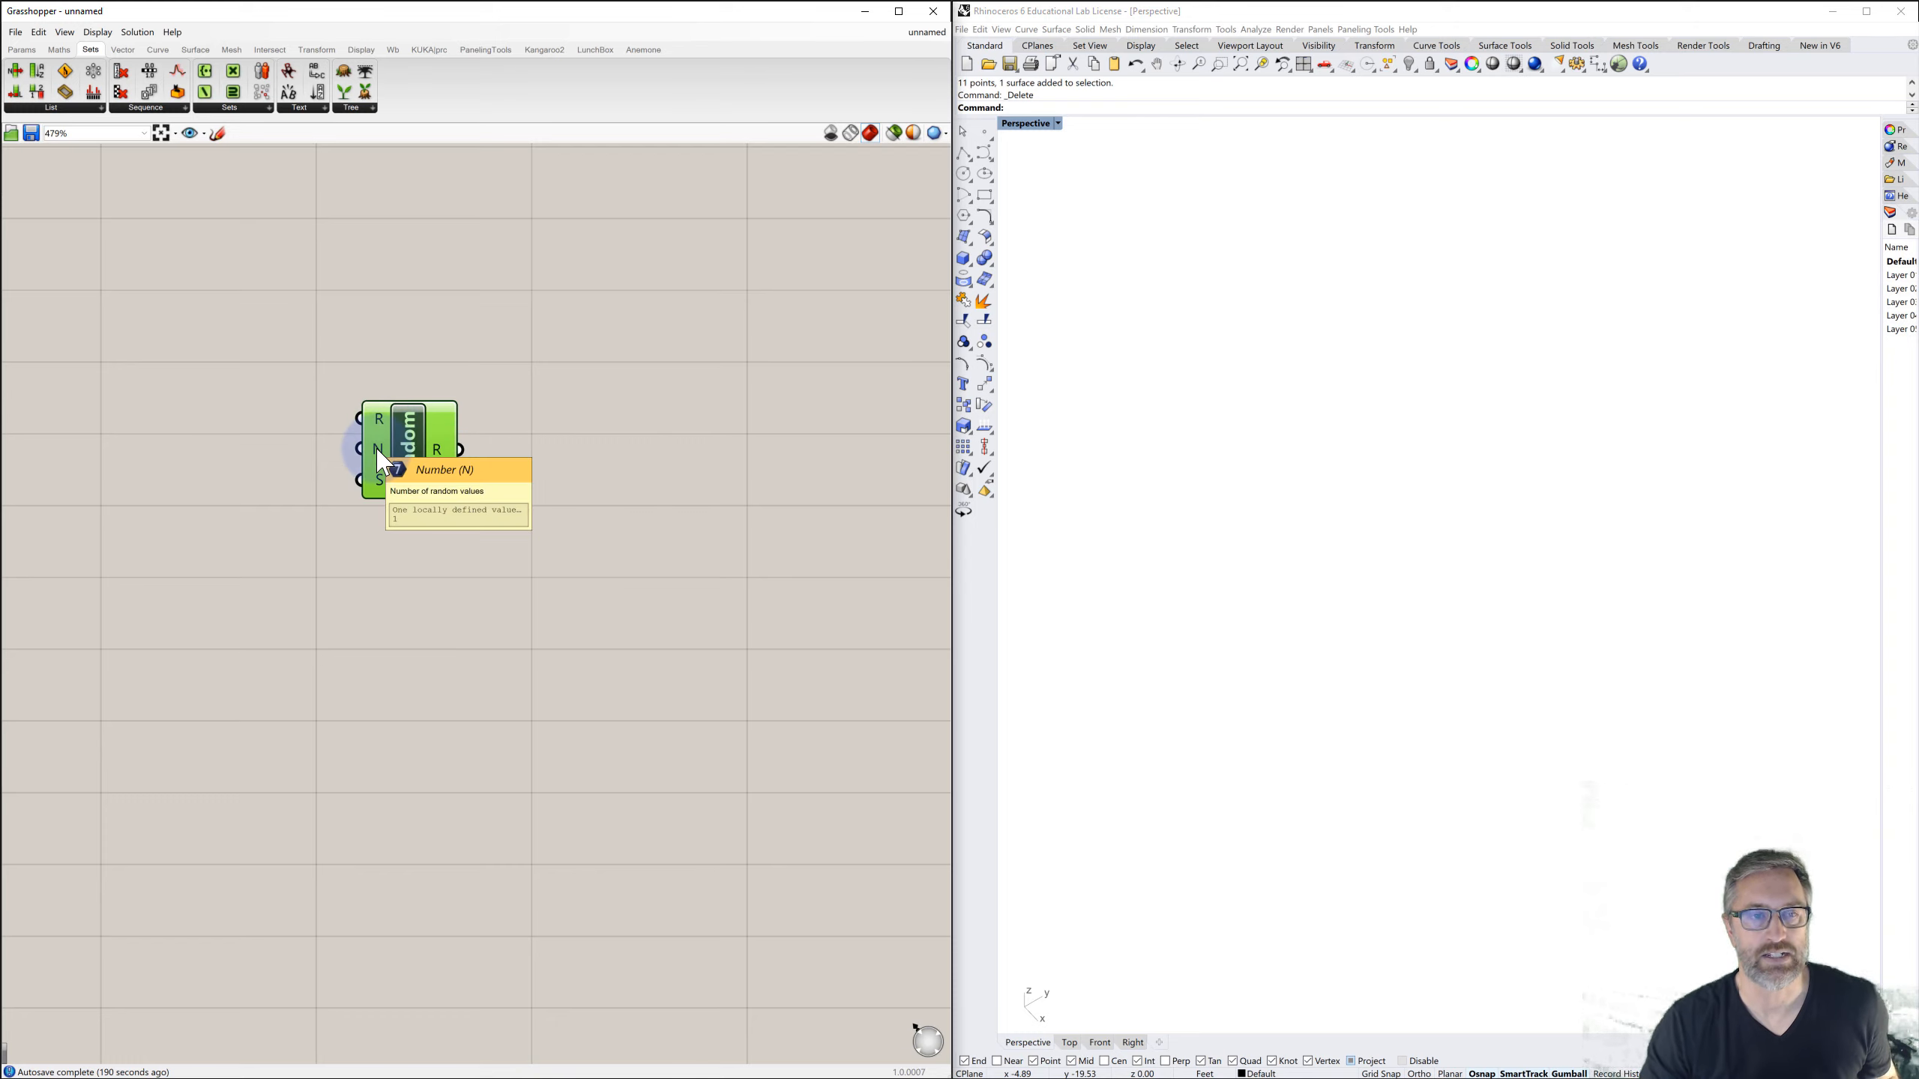
mouse_move(380, 491)
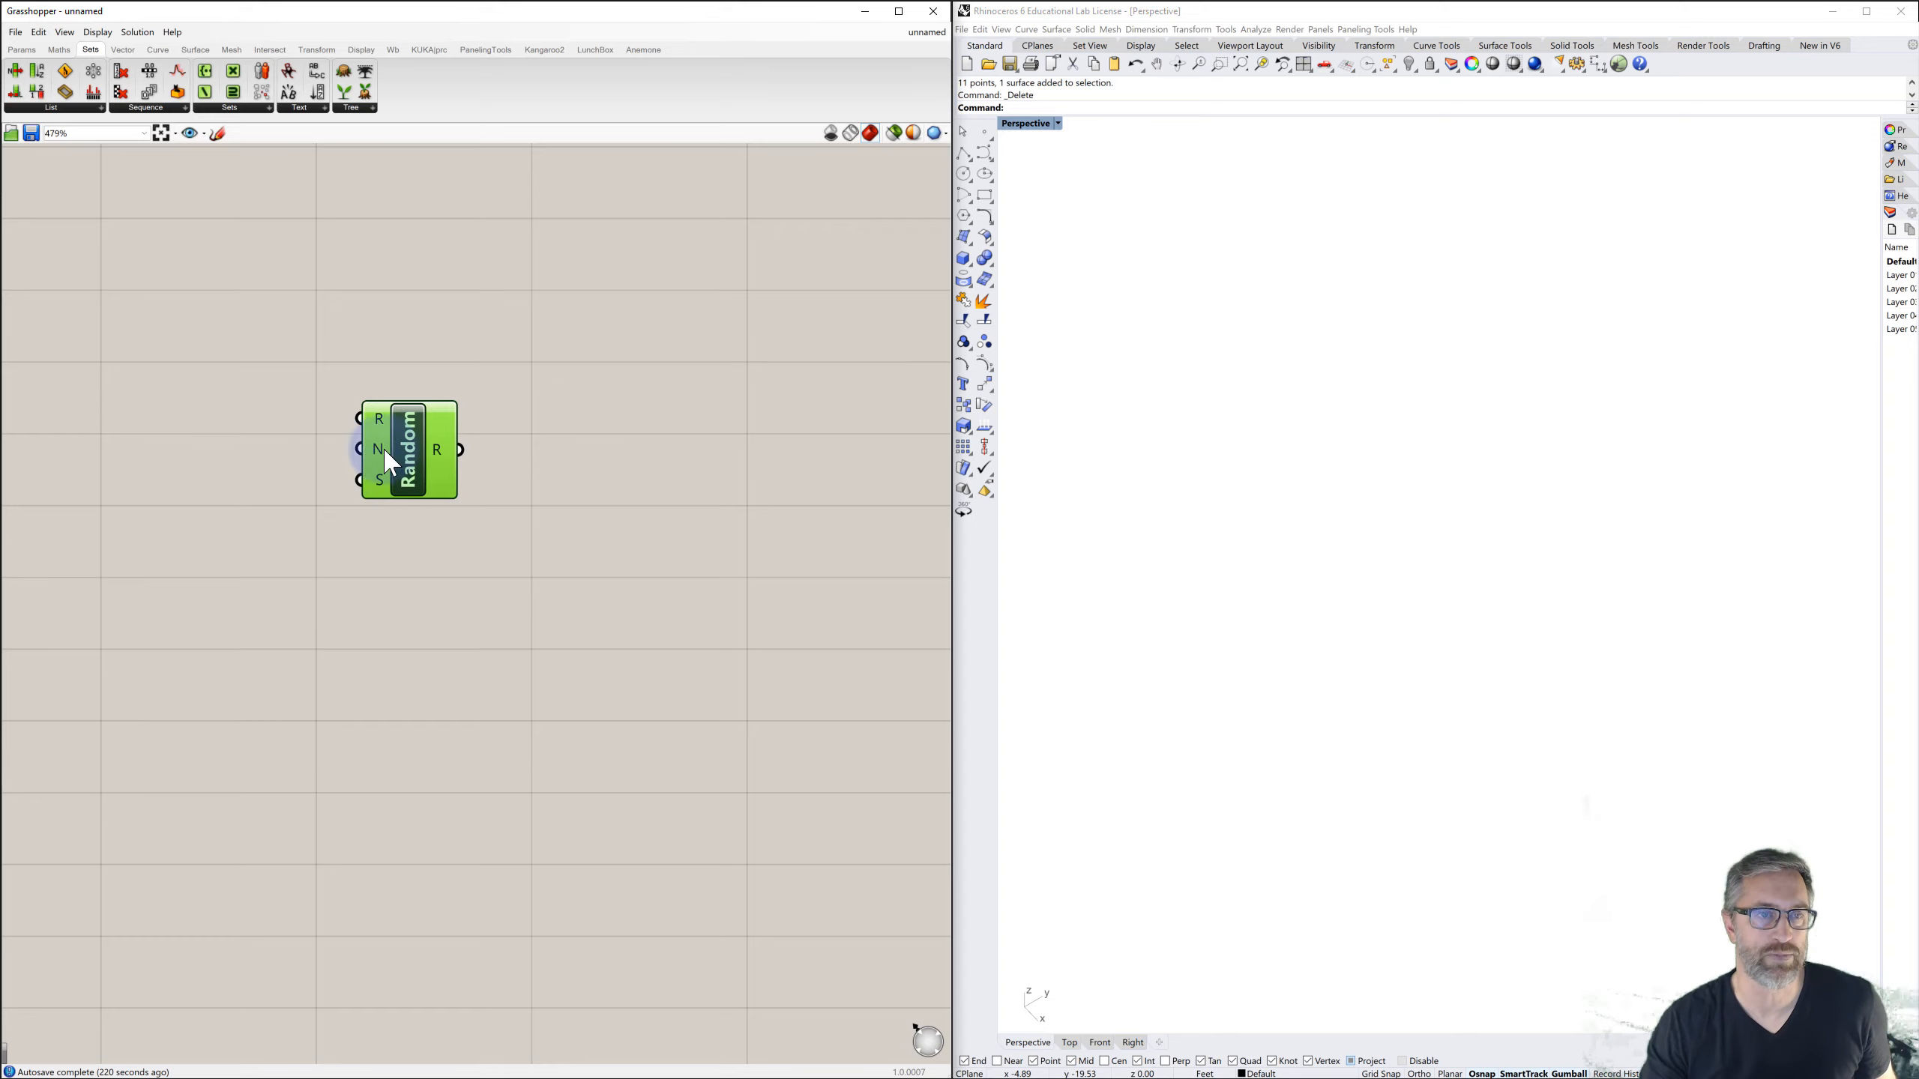
- Move the Random component aside and add a Construct Domain component in the free space before it
drag(410, 440, 591, 467)
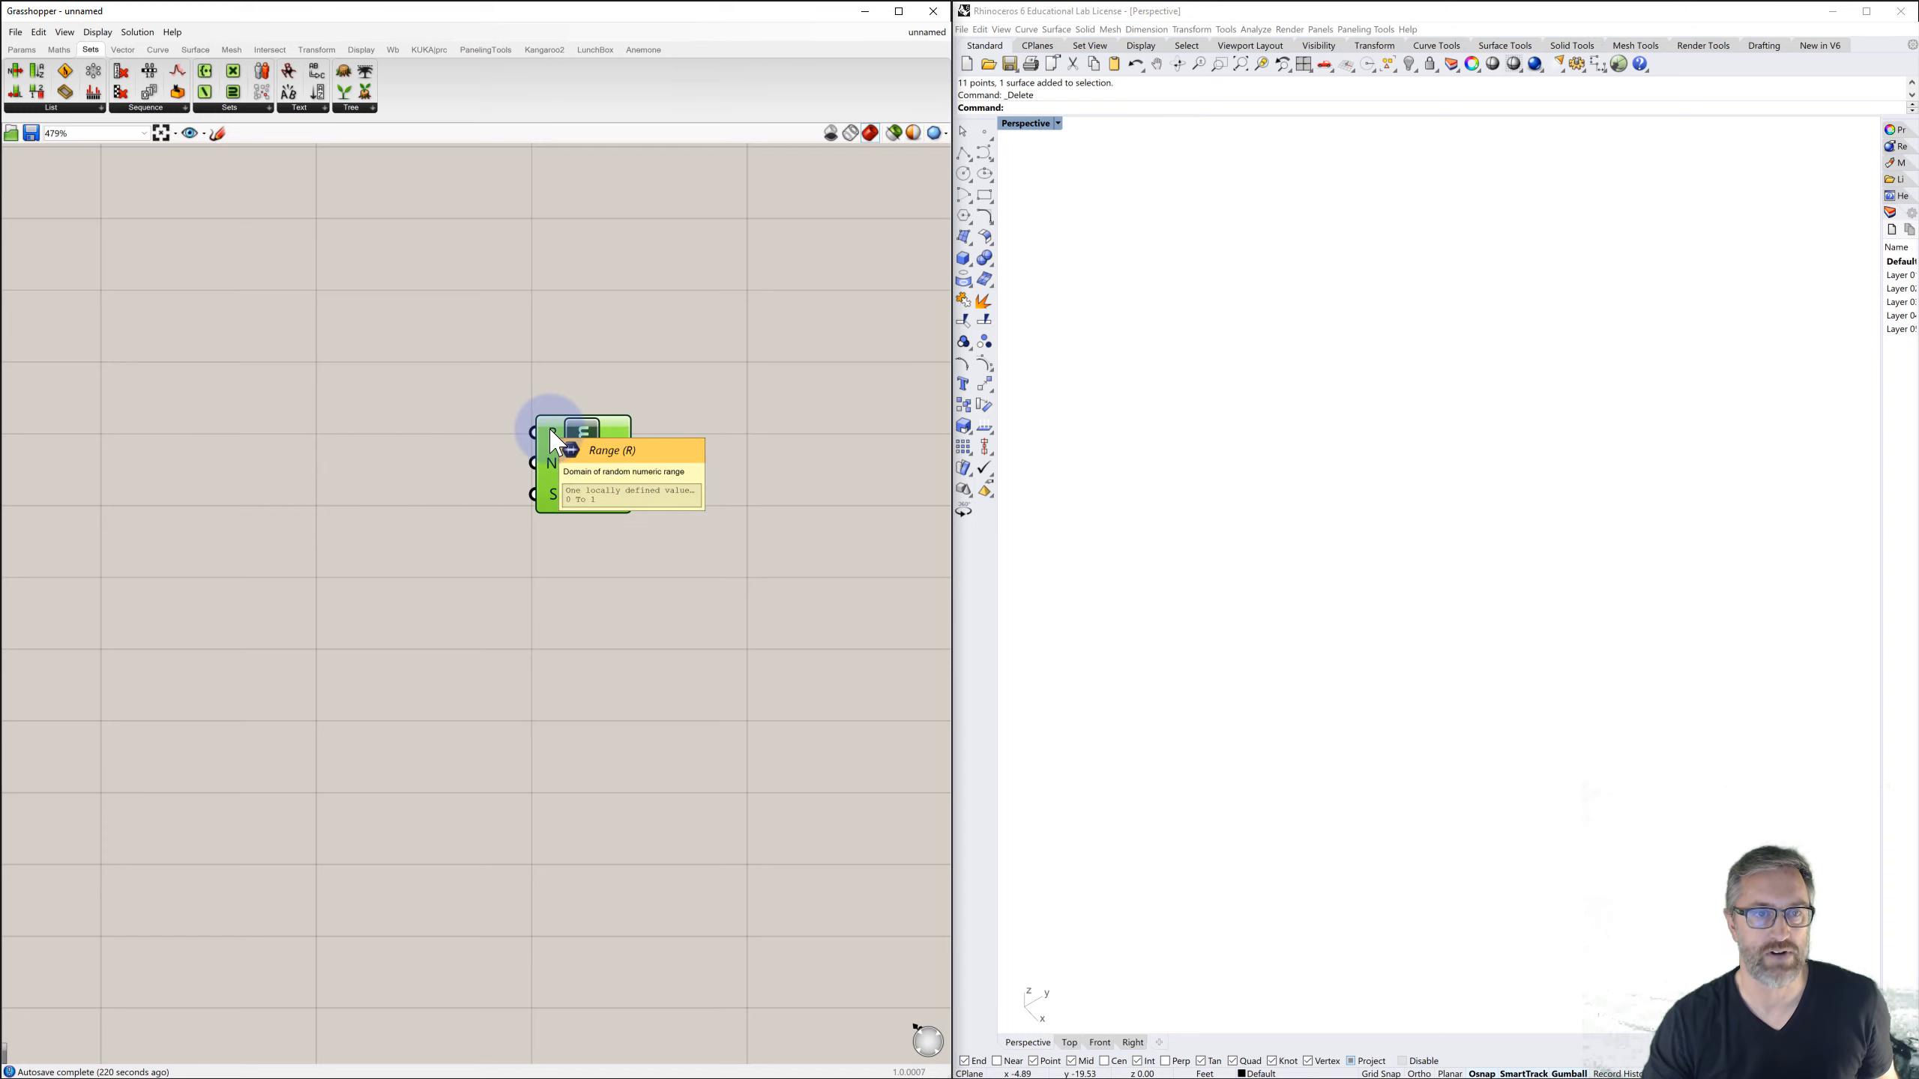
double_click(403, 428)
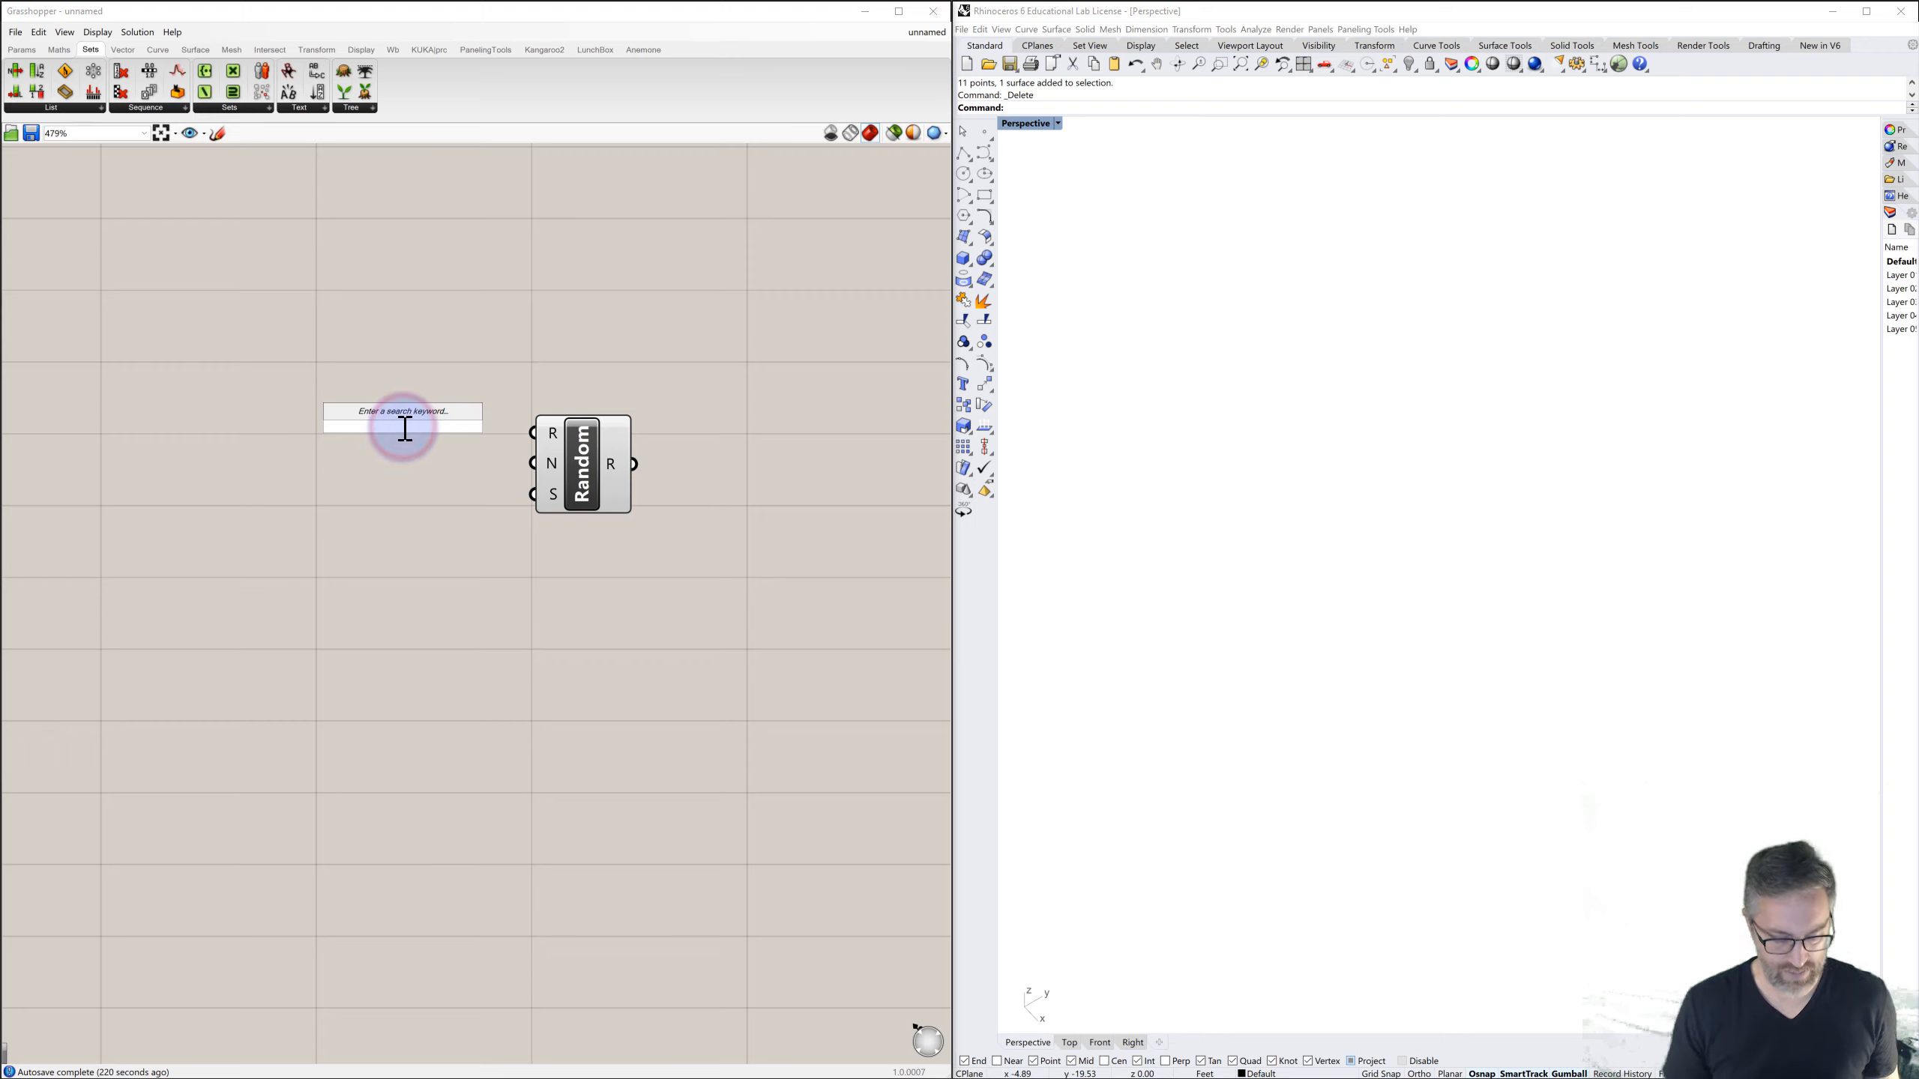
text(construct)
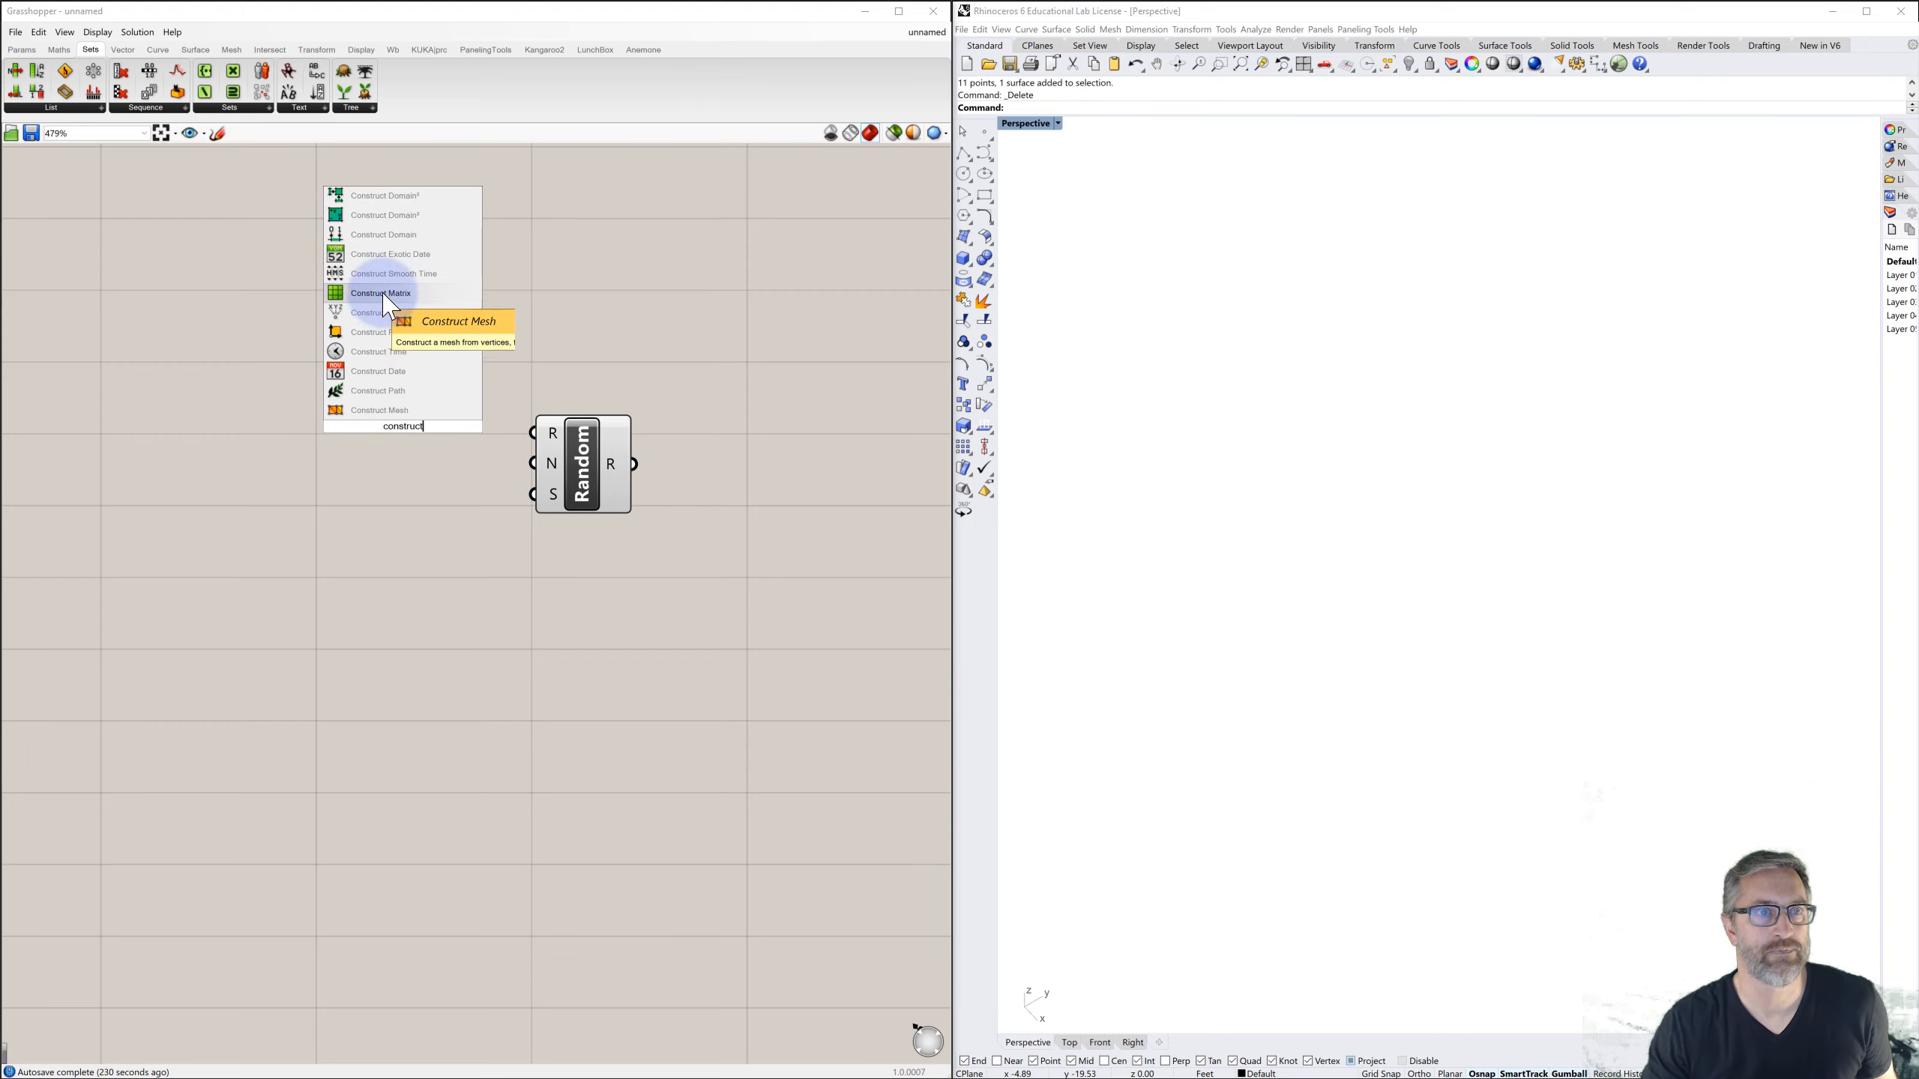
click(384, 237)
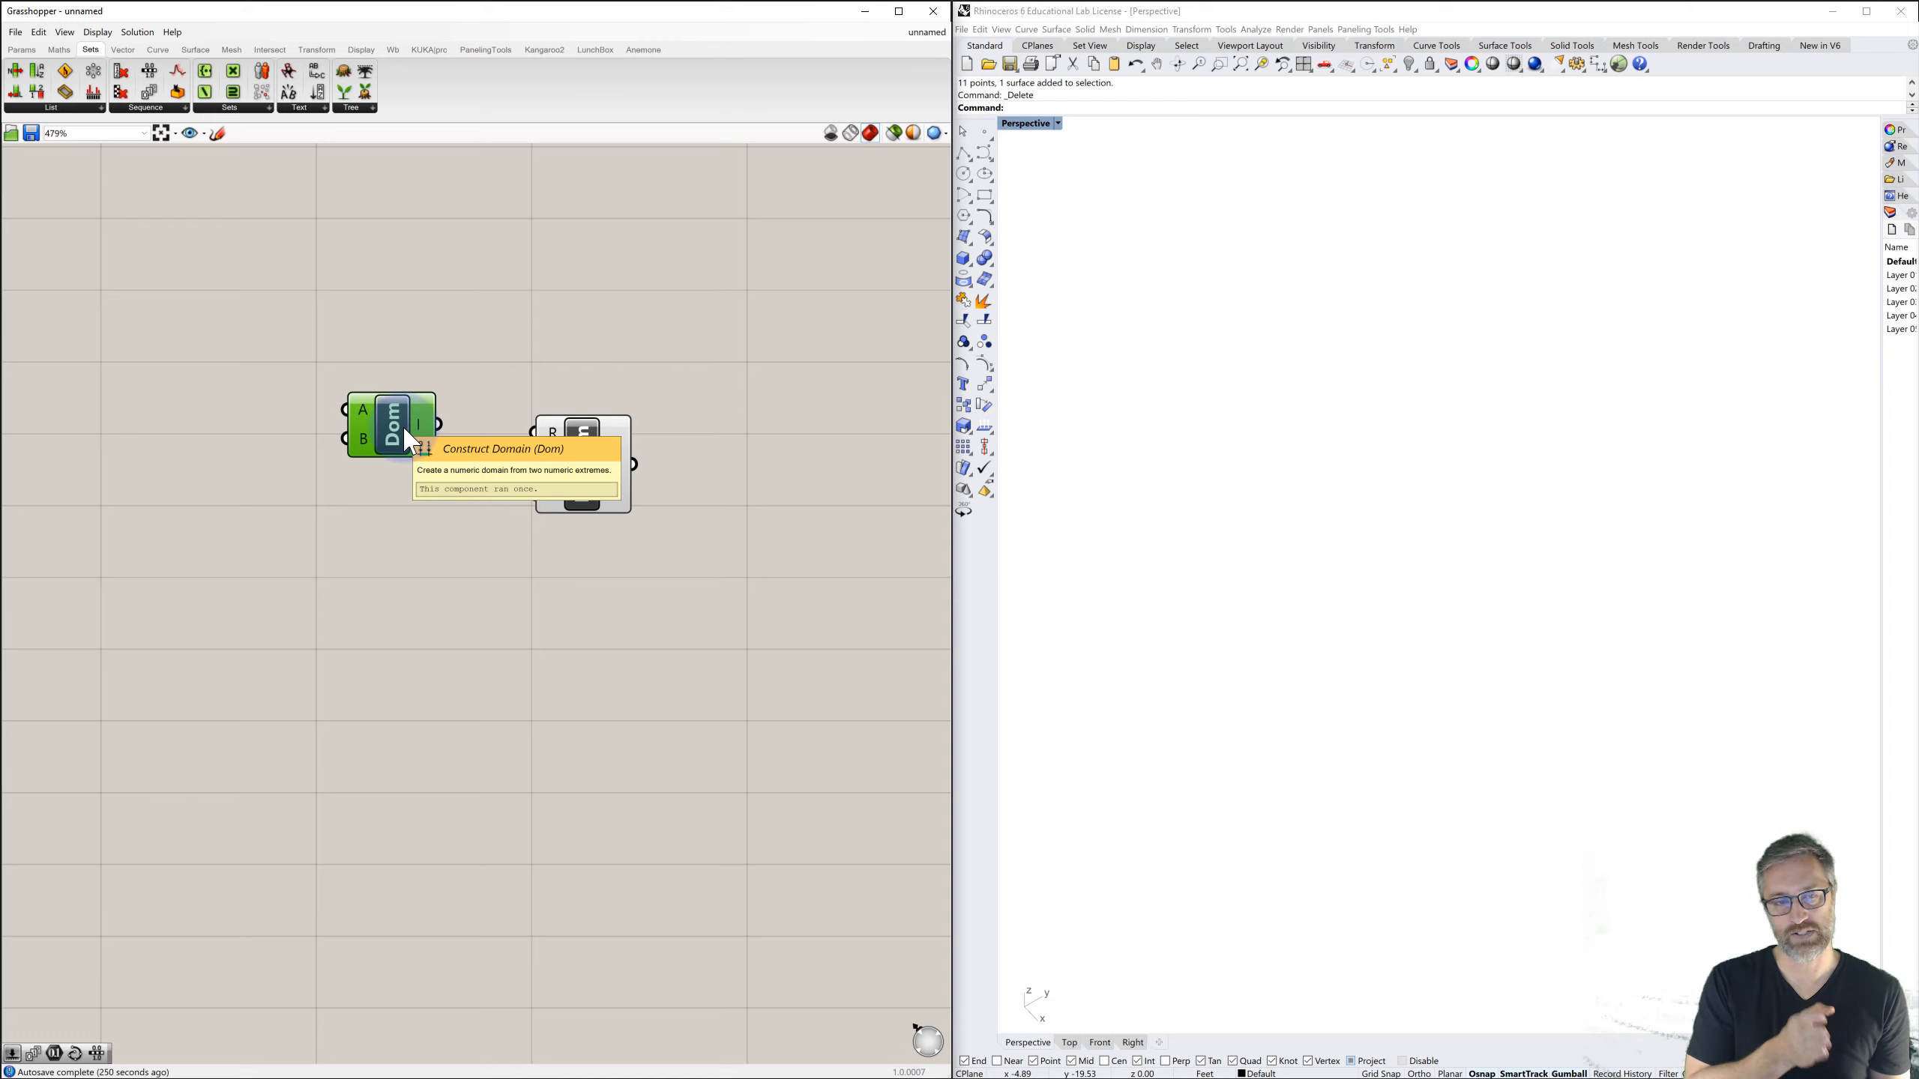
- Set the Construct Domain end value to 100 and connect the domain to Random's Range input
click(343, 416)
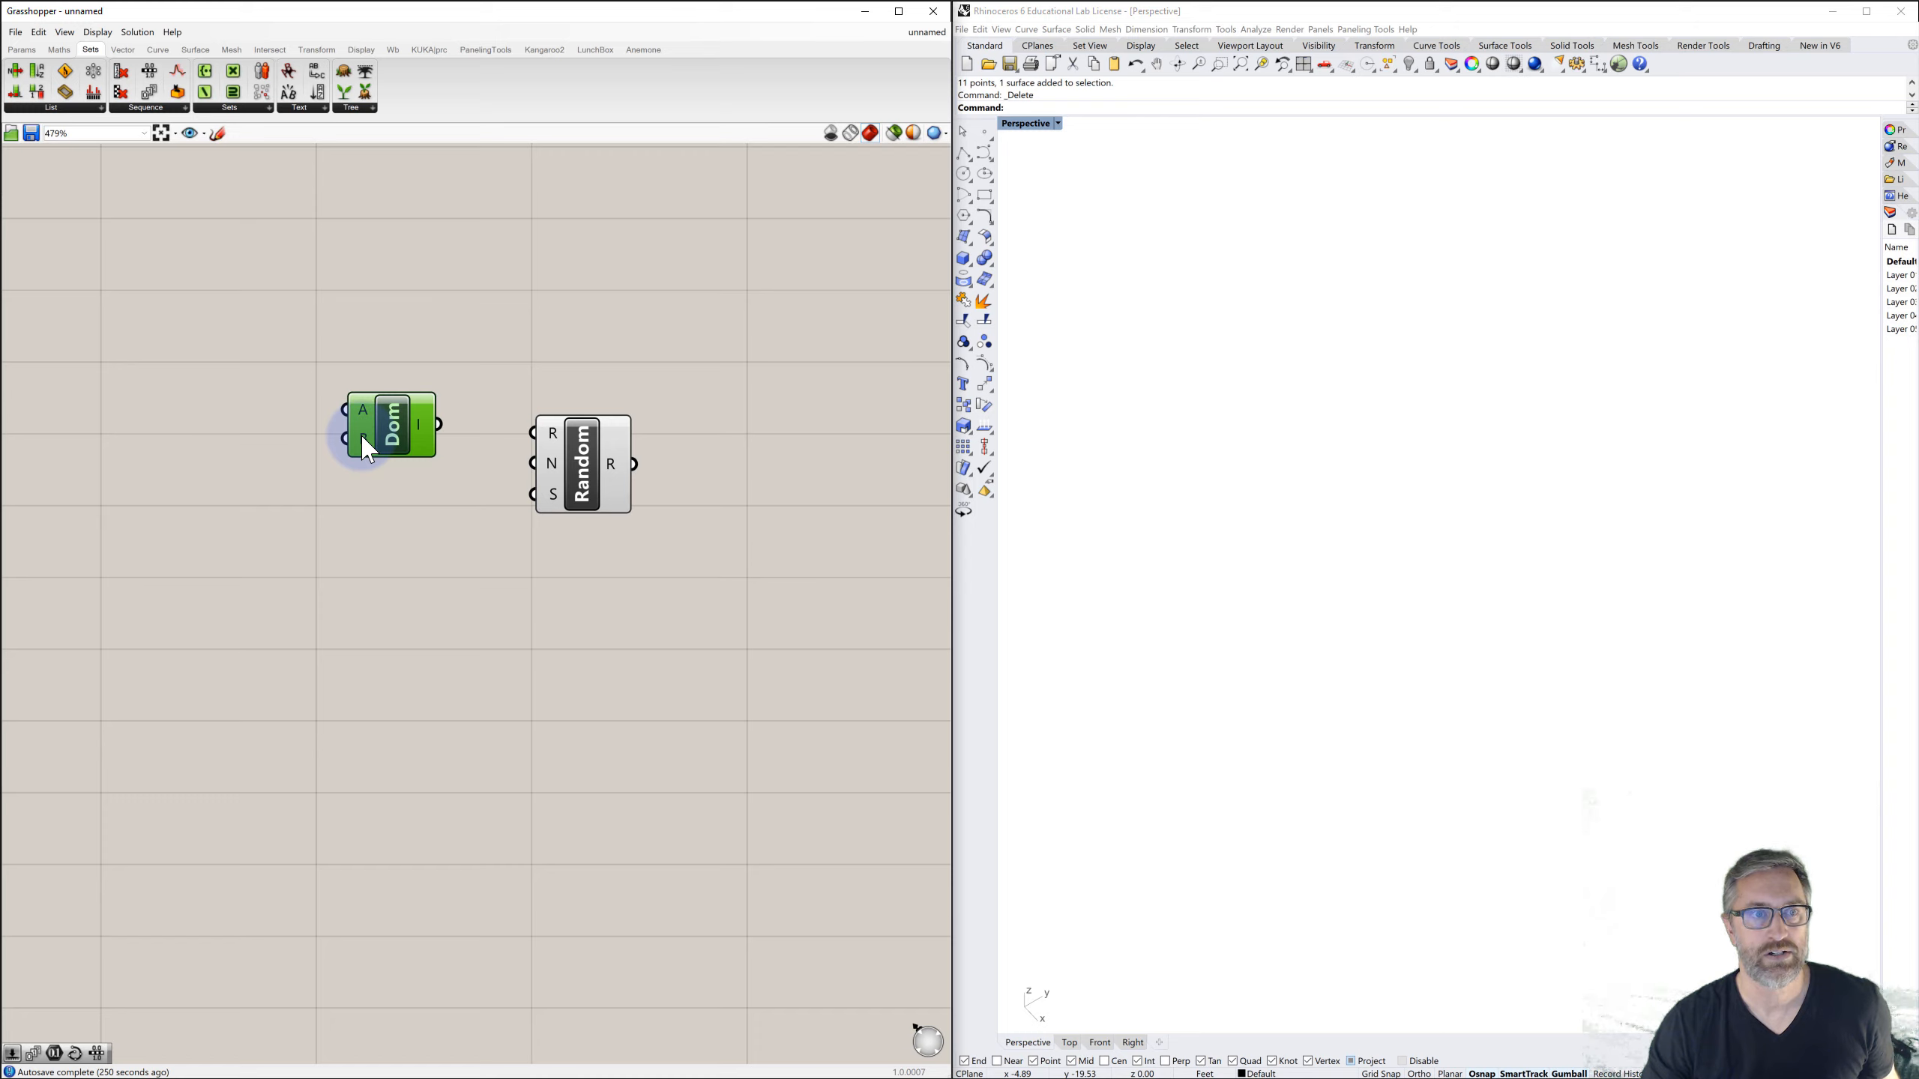
click(360, 493)
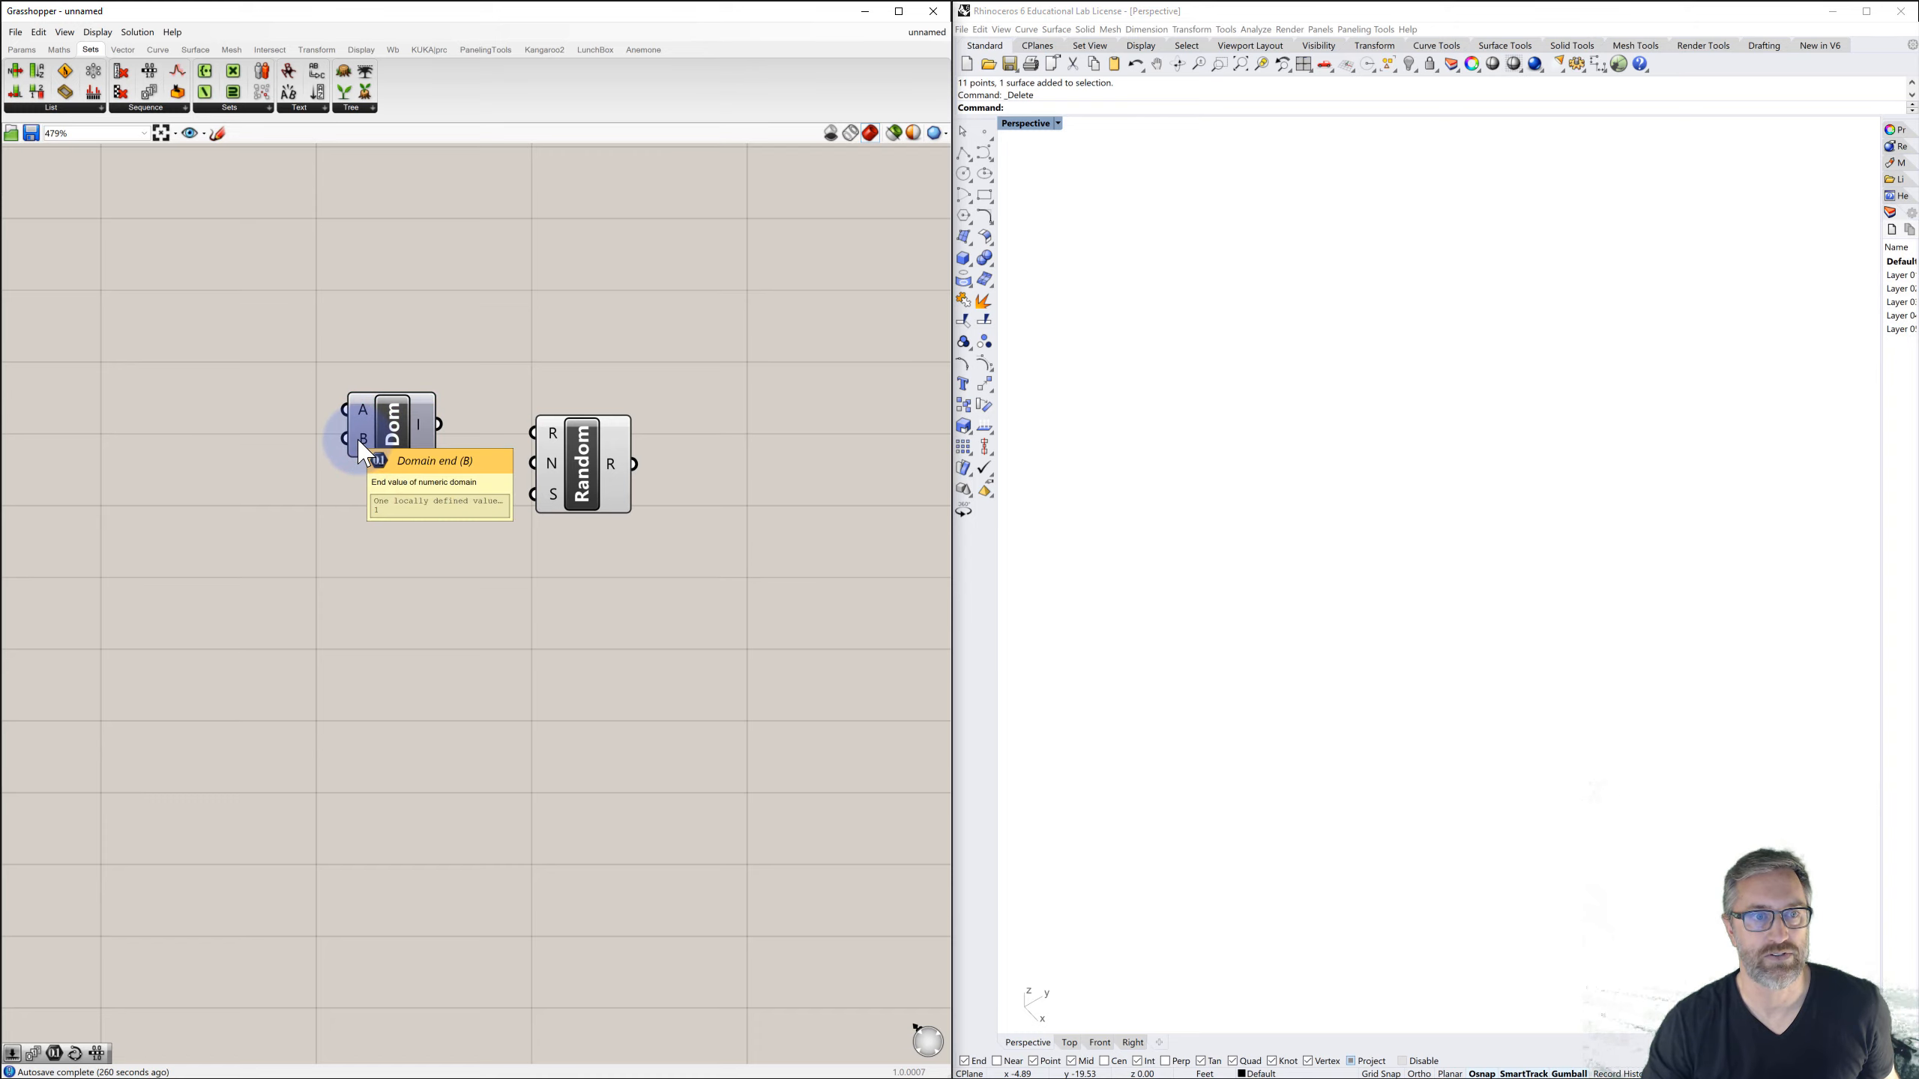
right_click(361, 443)
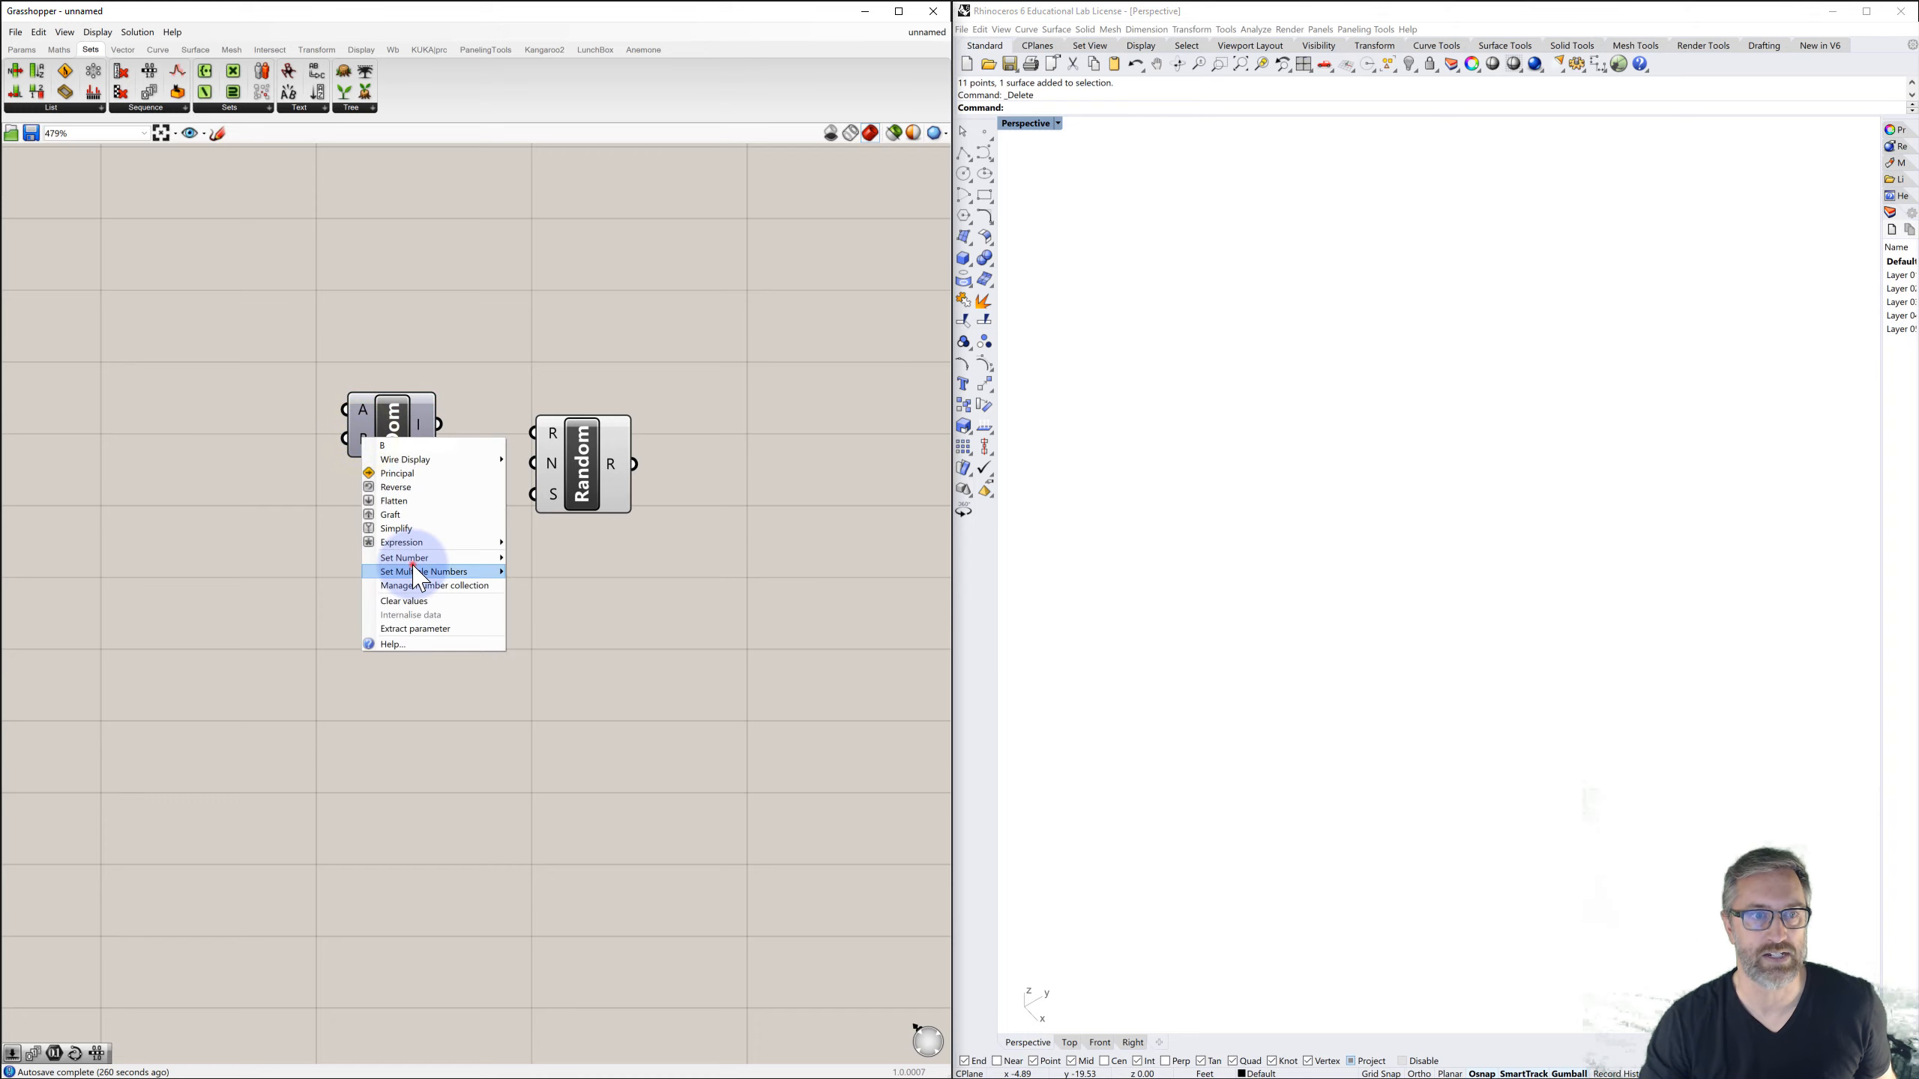
mouse_move(407, 557)
click(537, 561)
text(00)
click(561, 574)
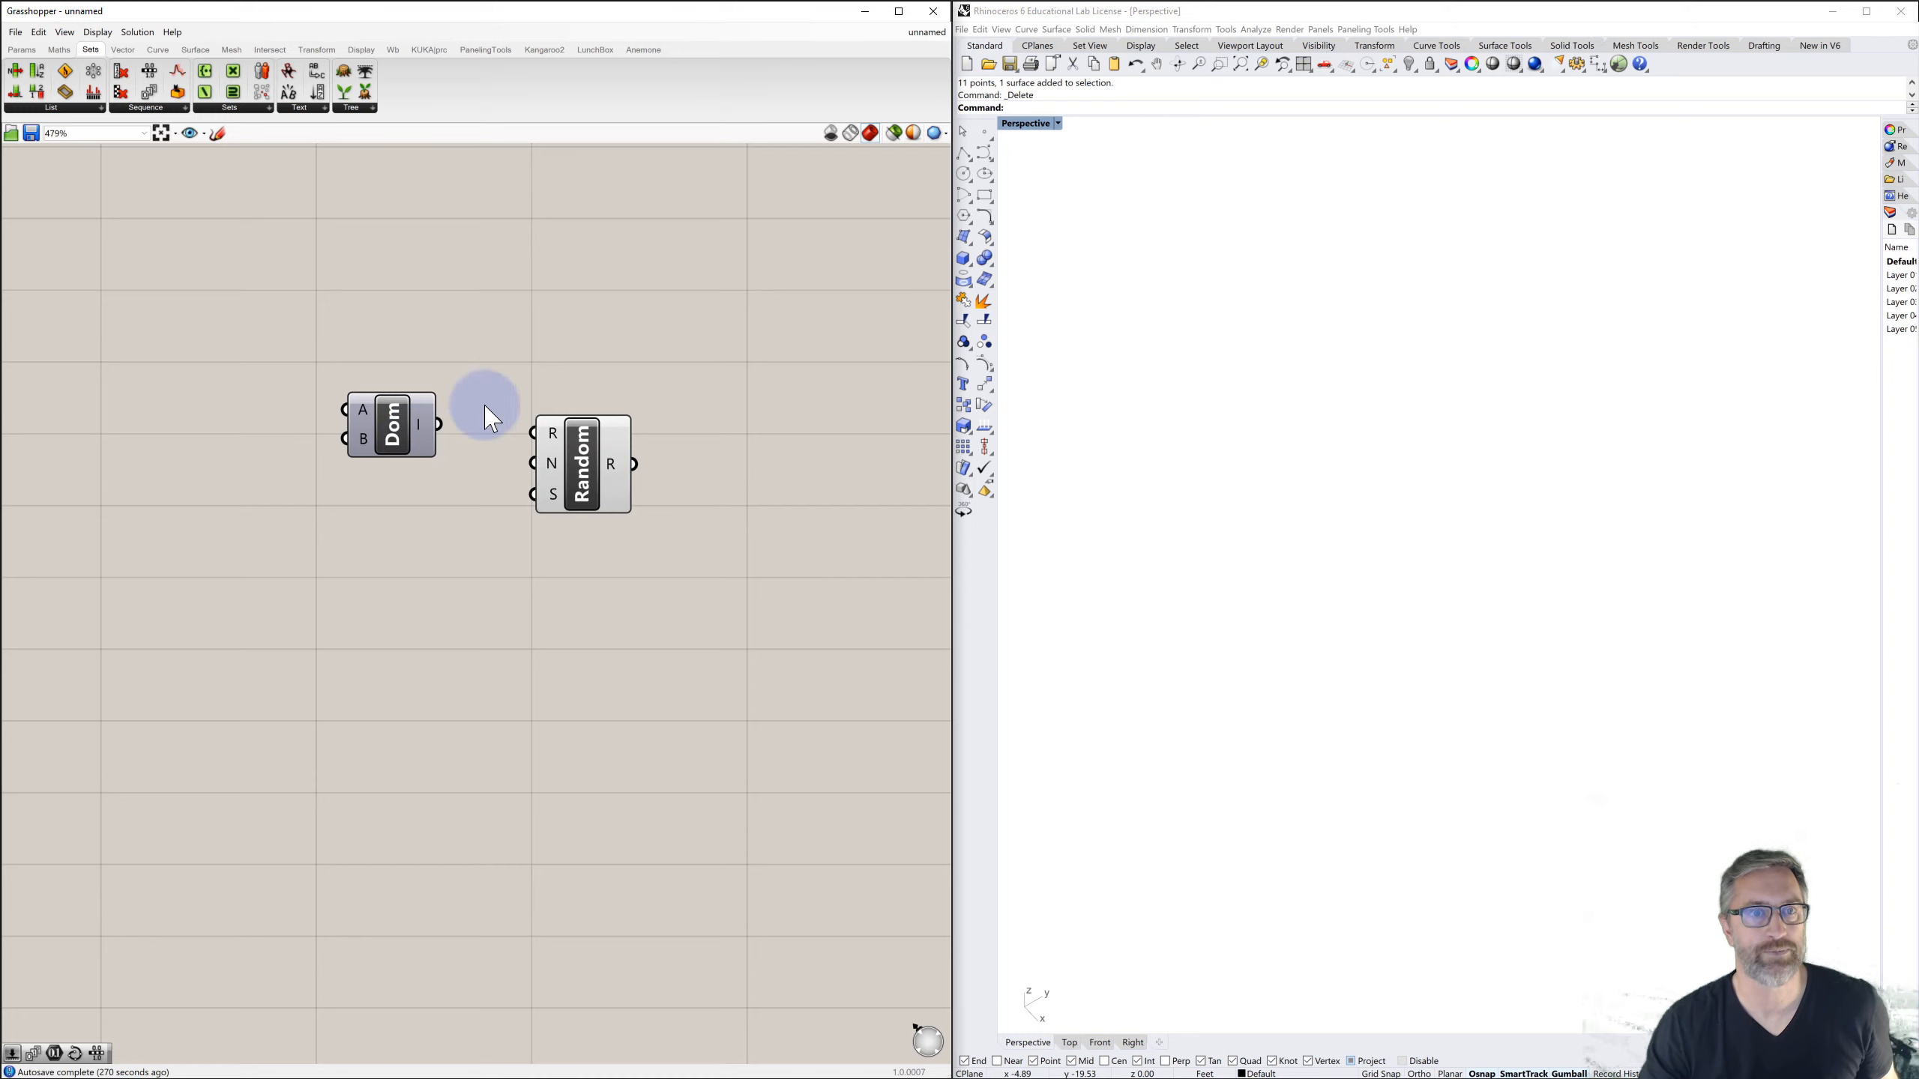
drag(436, 425, 536, 436)
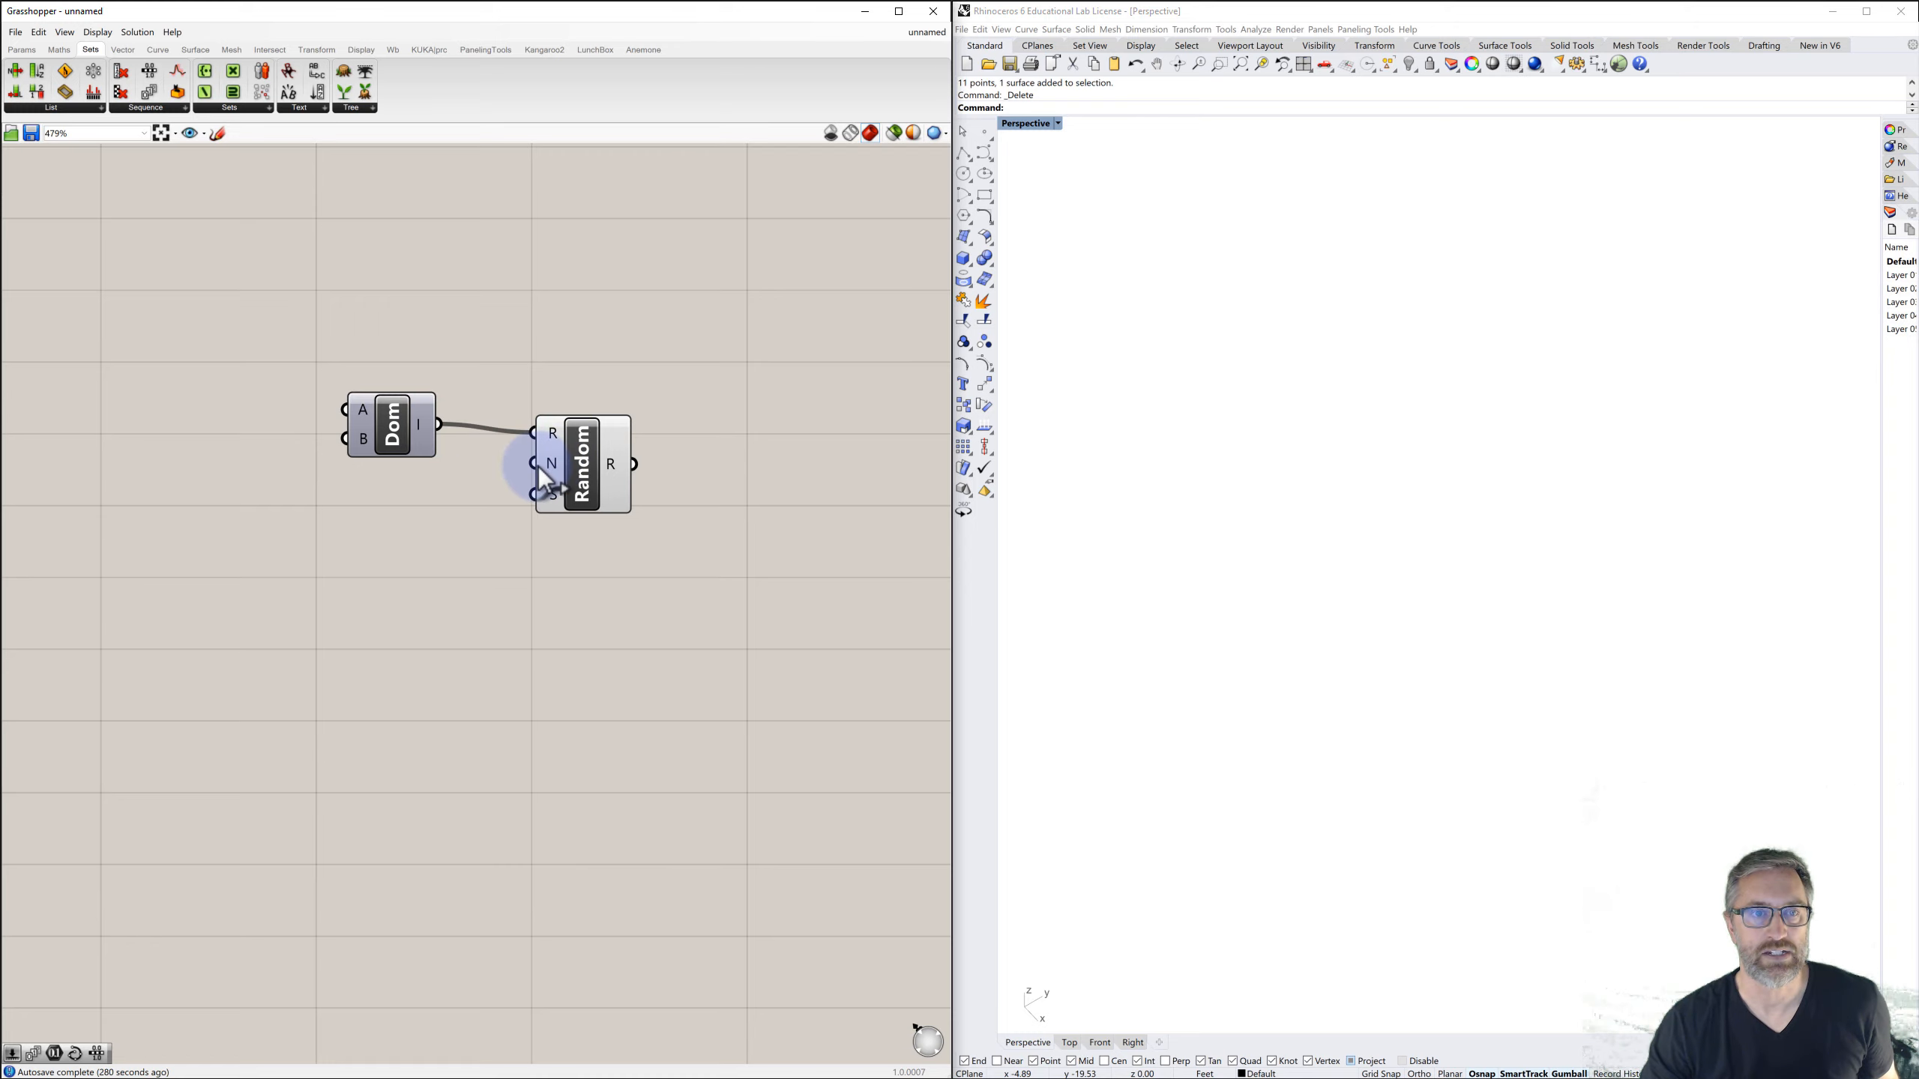
- Add an integer slider from 1 to 30 set to 10 and connect it to Random's Number input, aligning it alongside
mouse_move(550, 476)
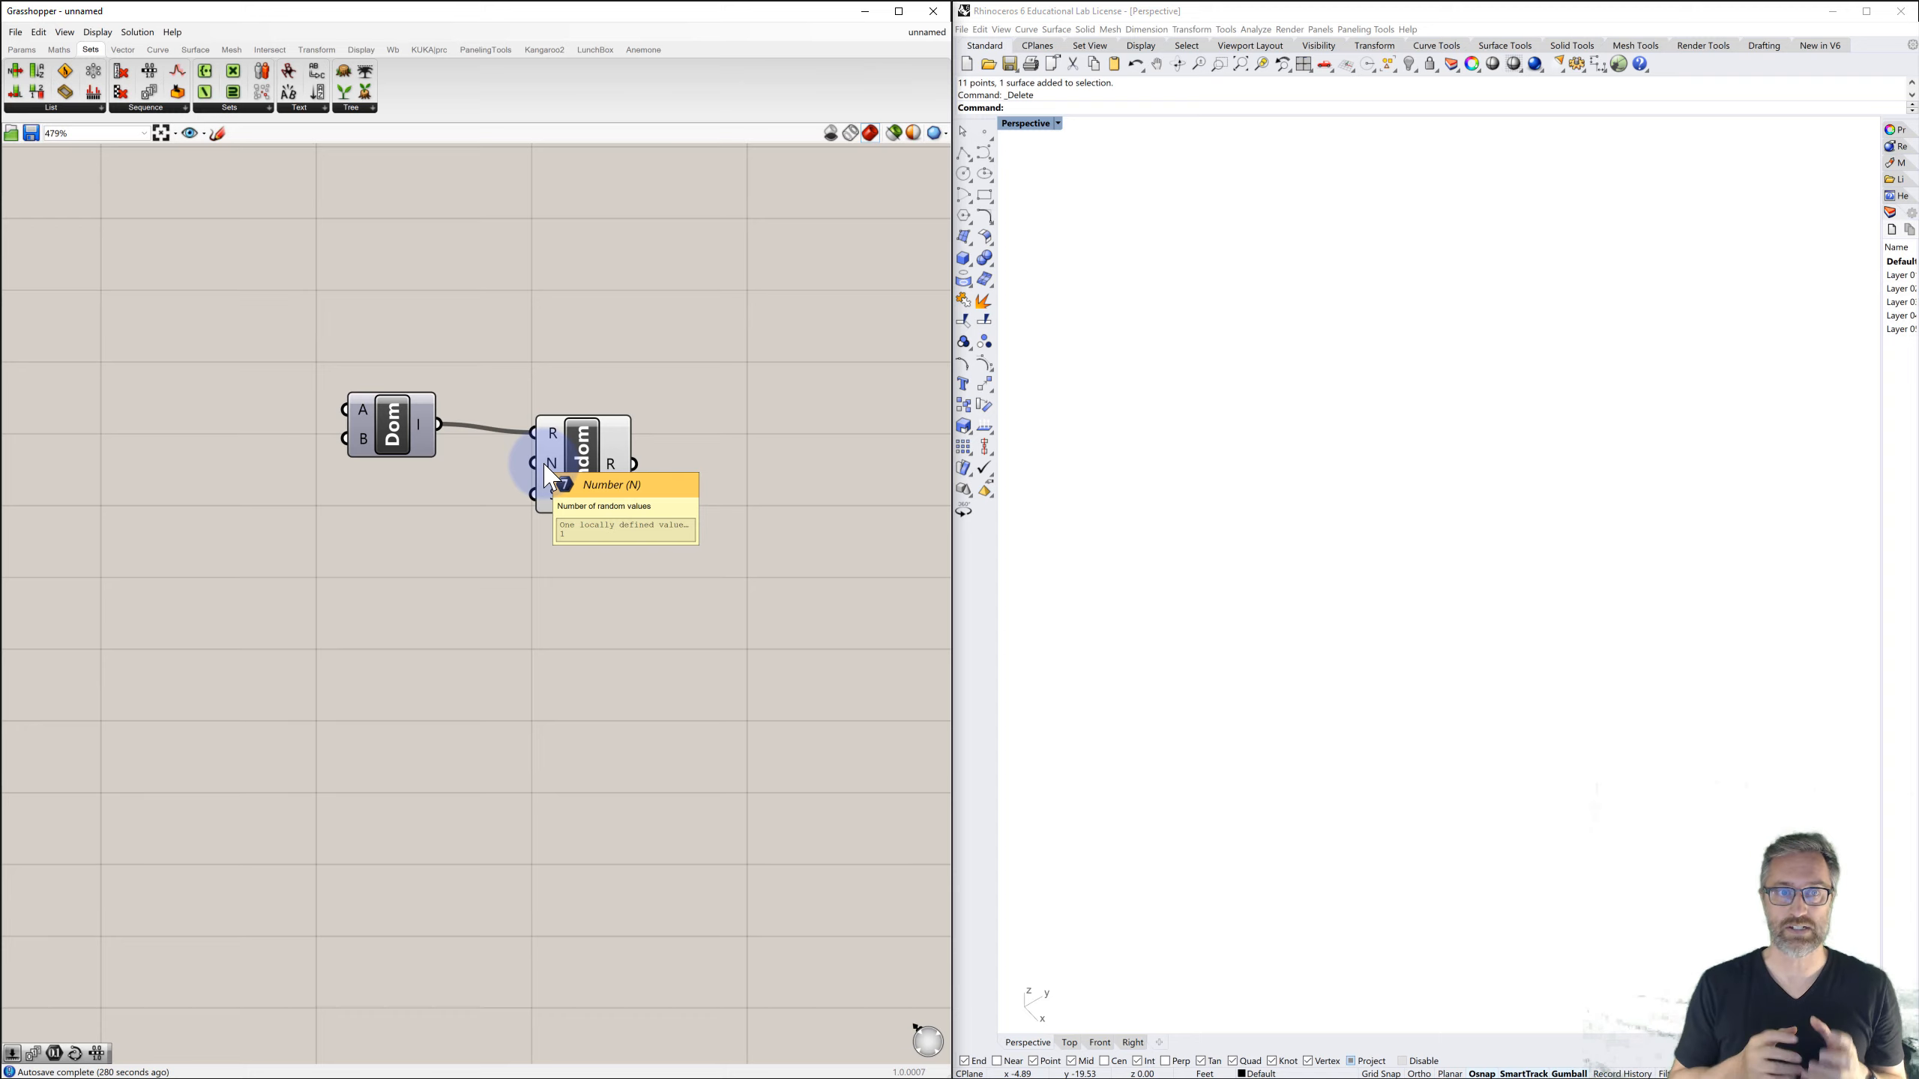
double_click(344, 507)
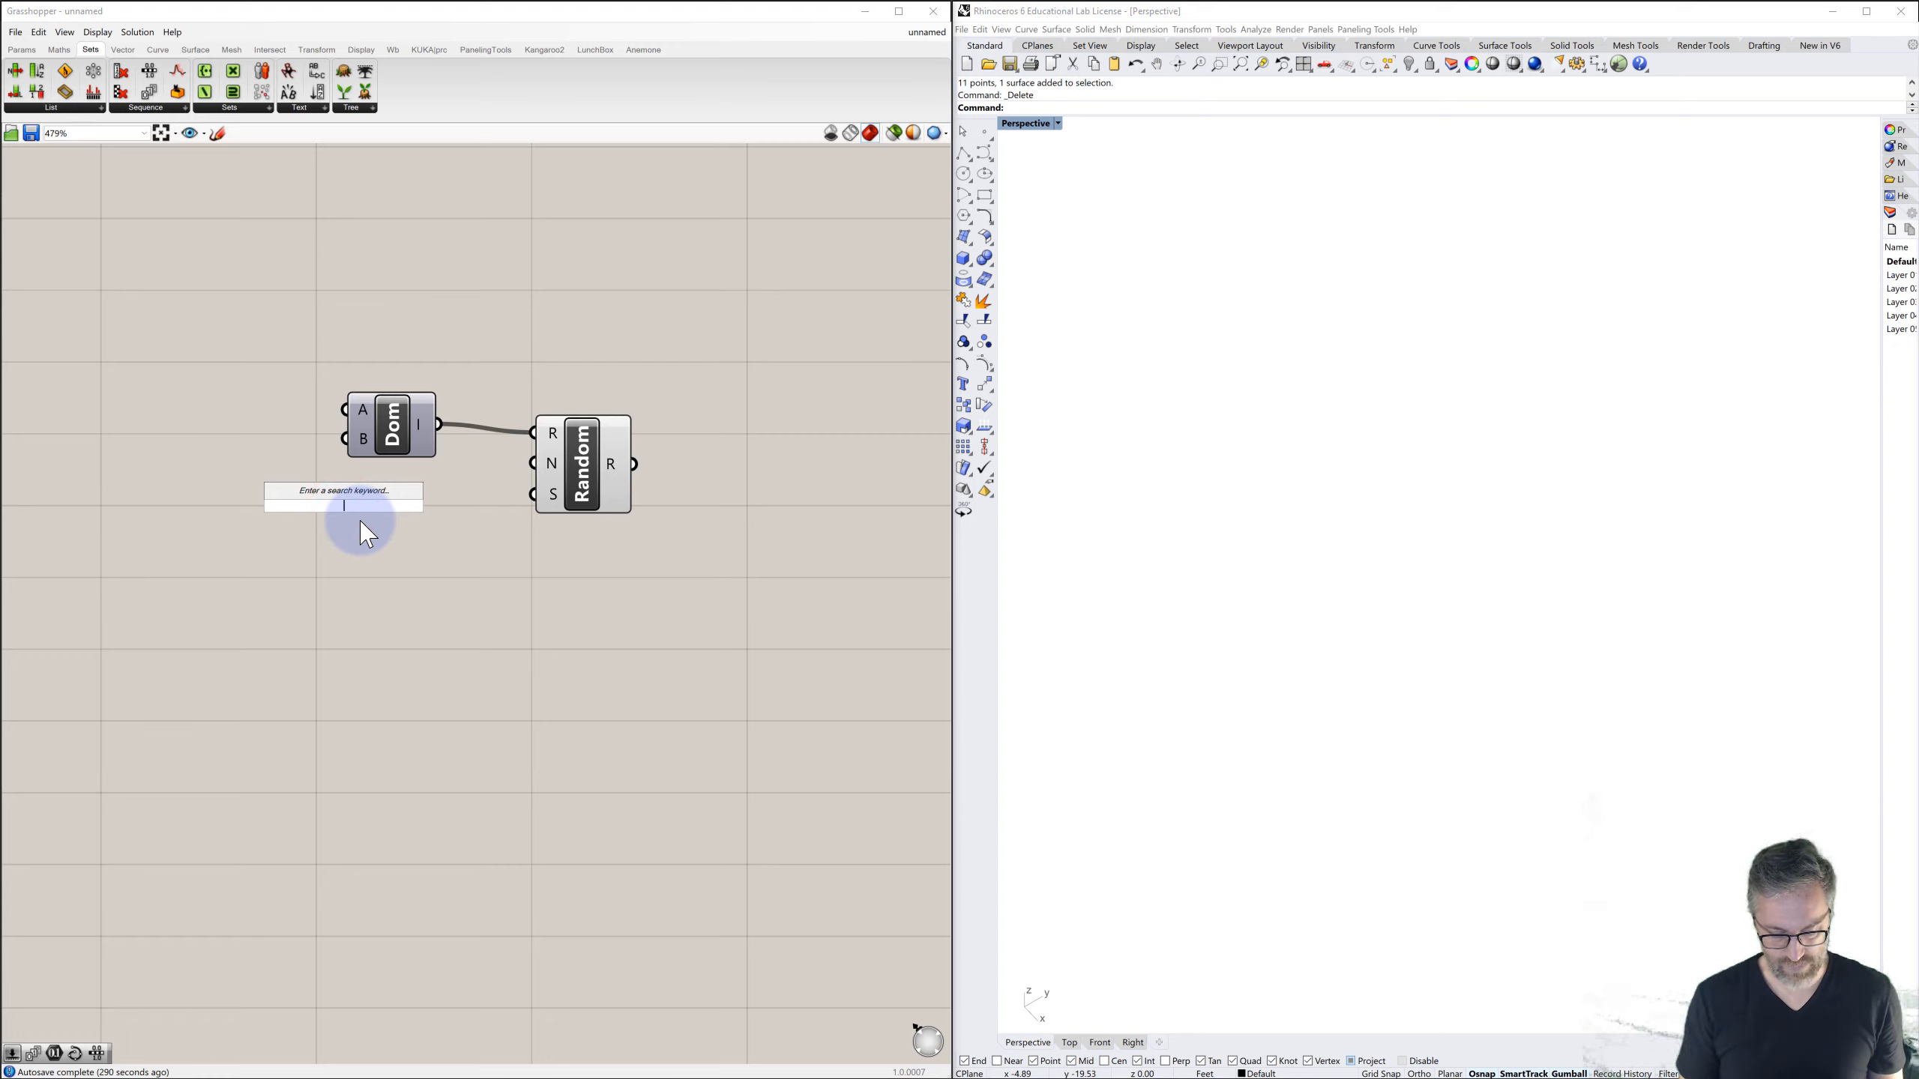
text(1<)
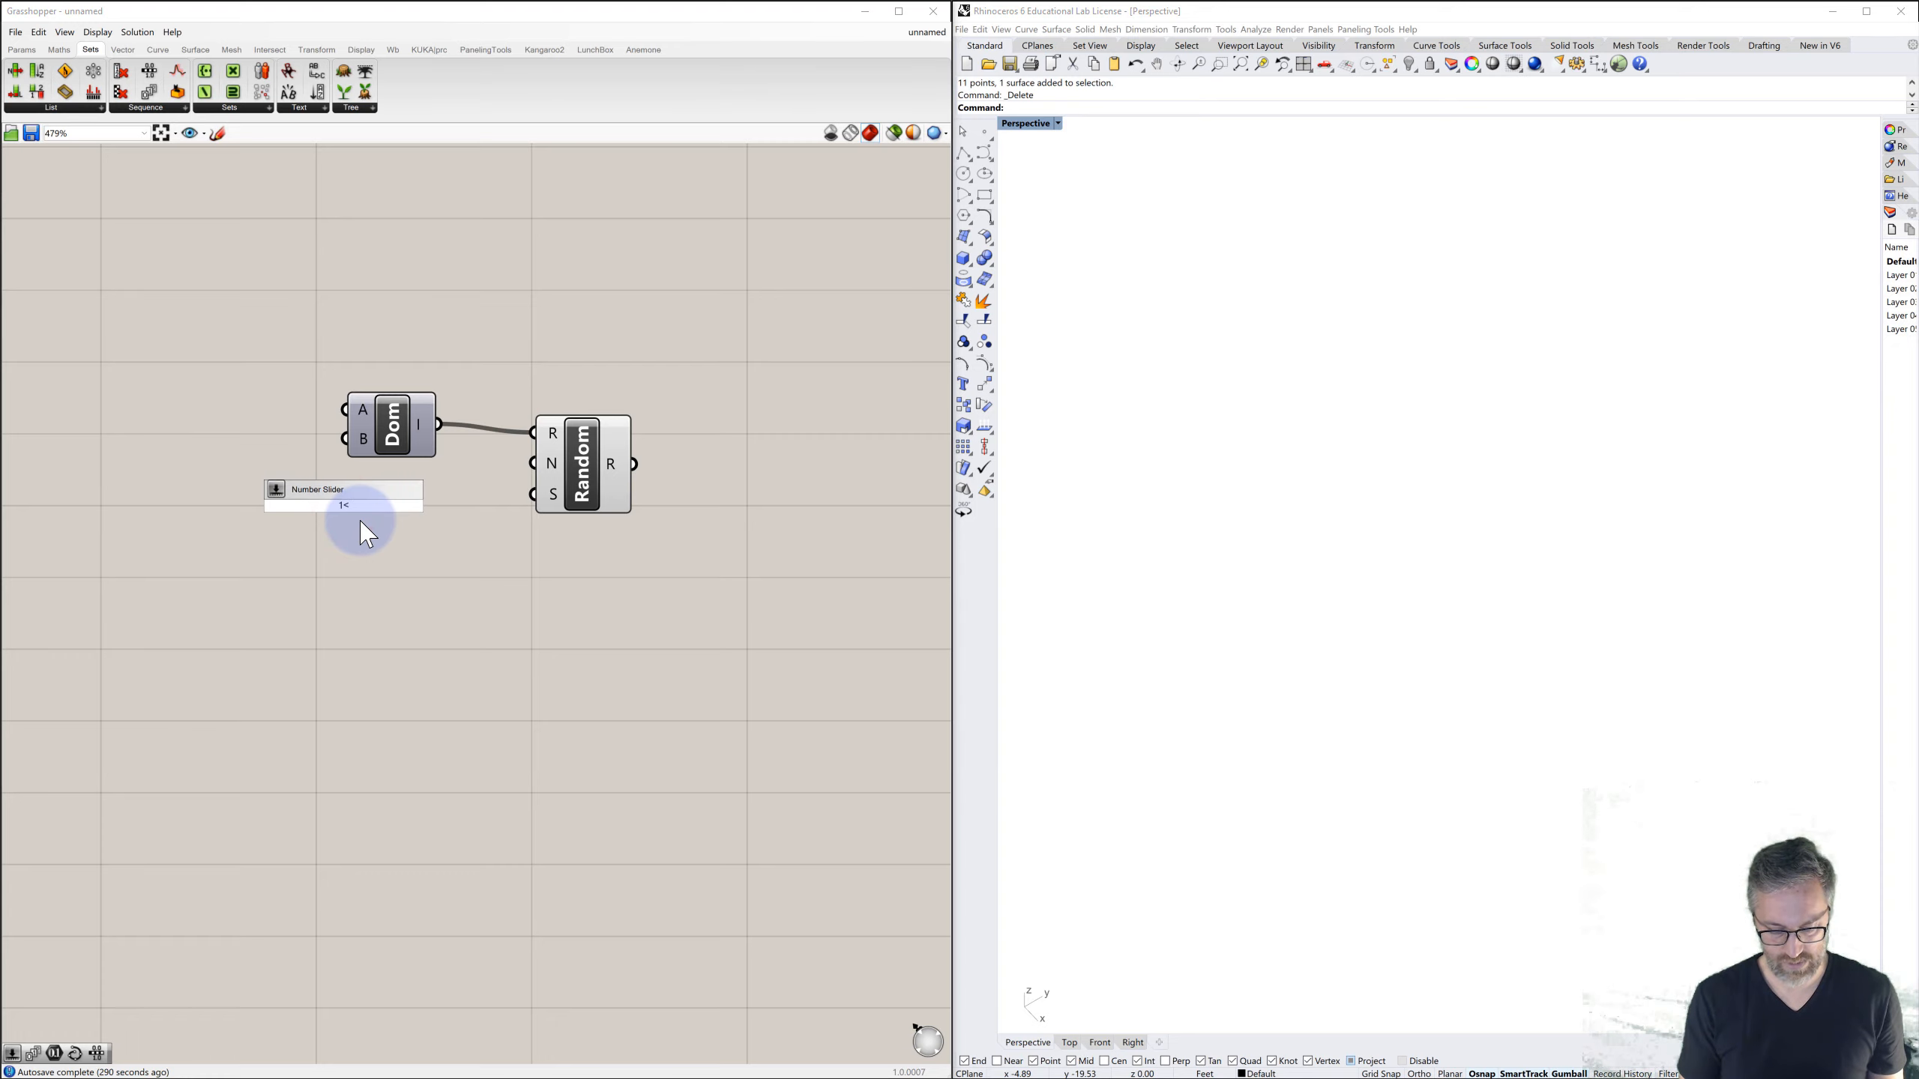
text(10<)
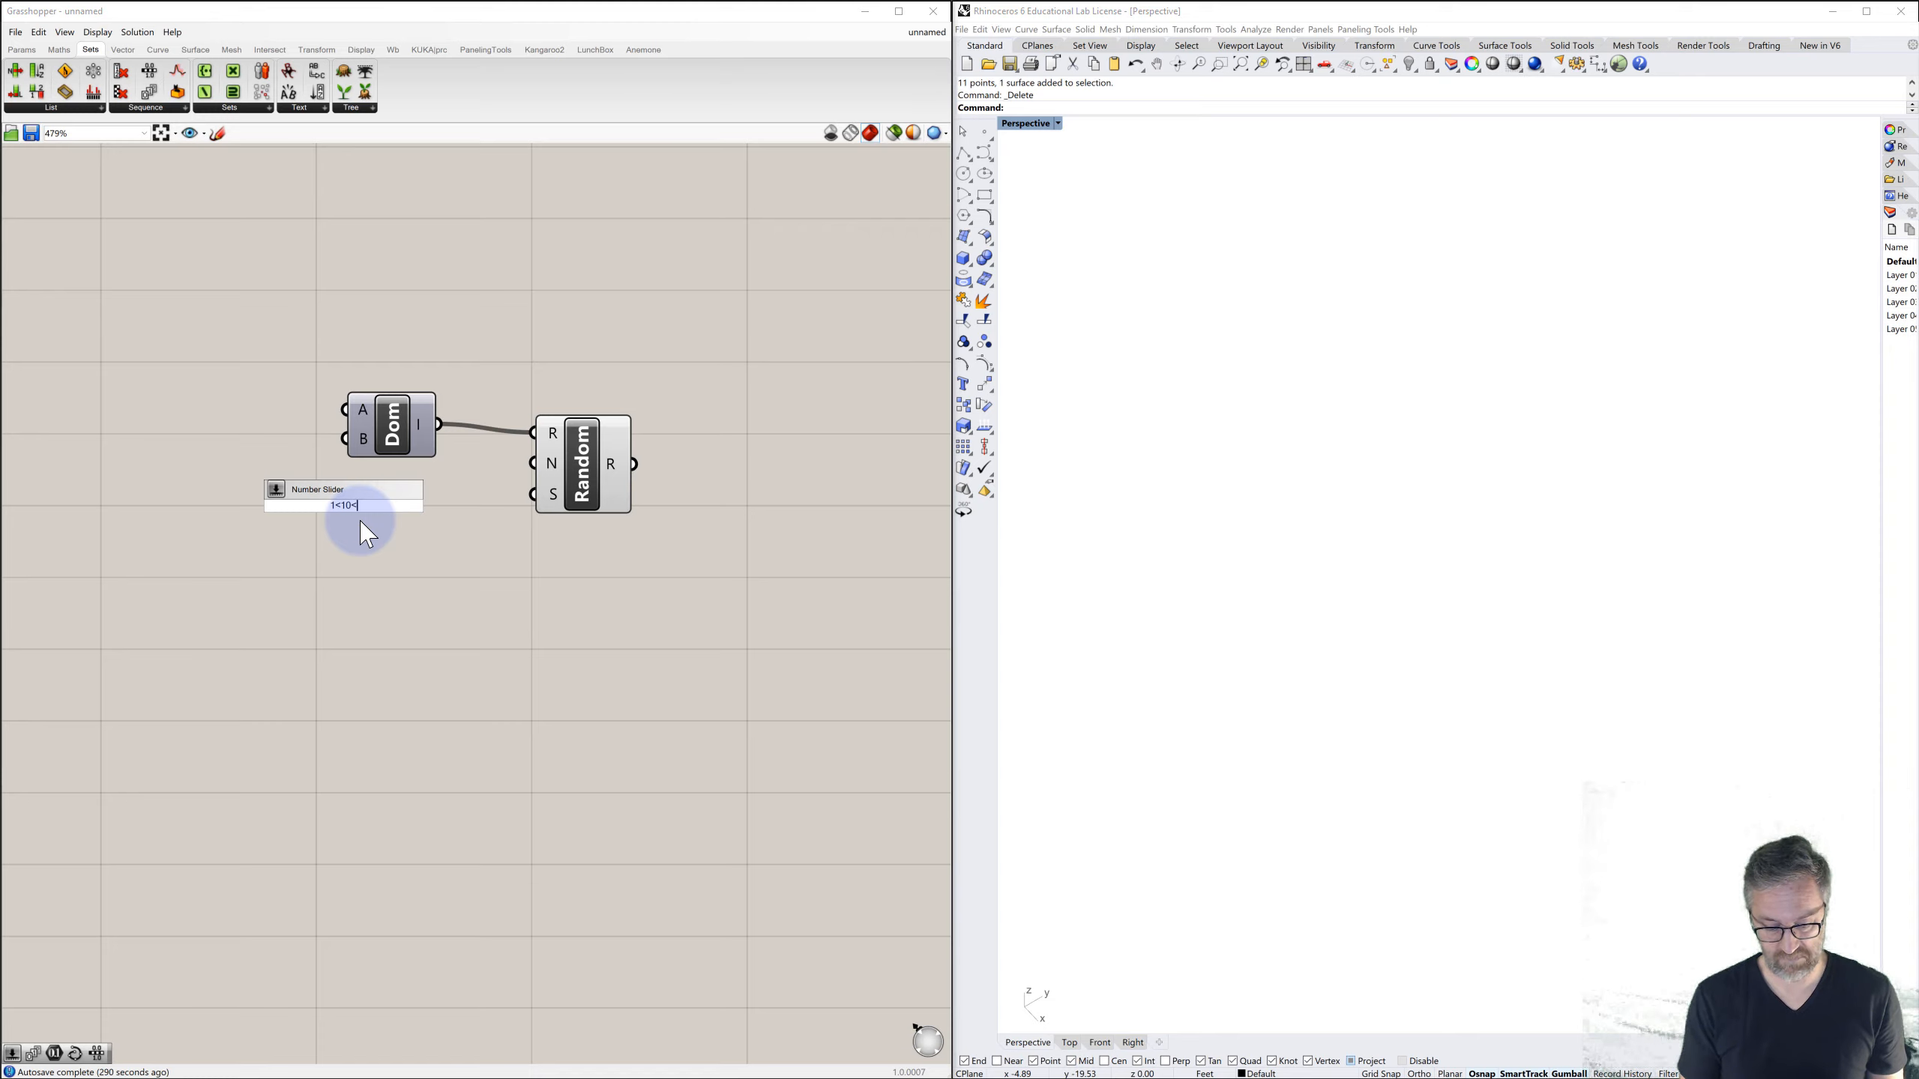
text(30)
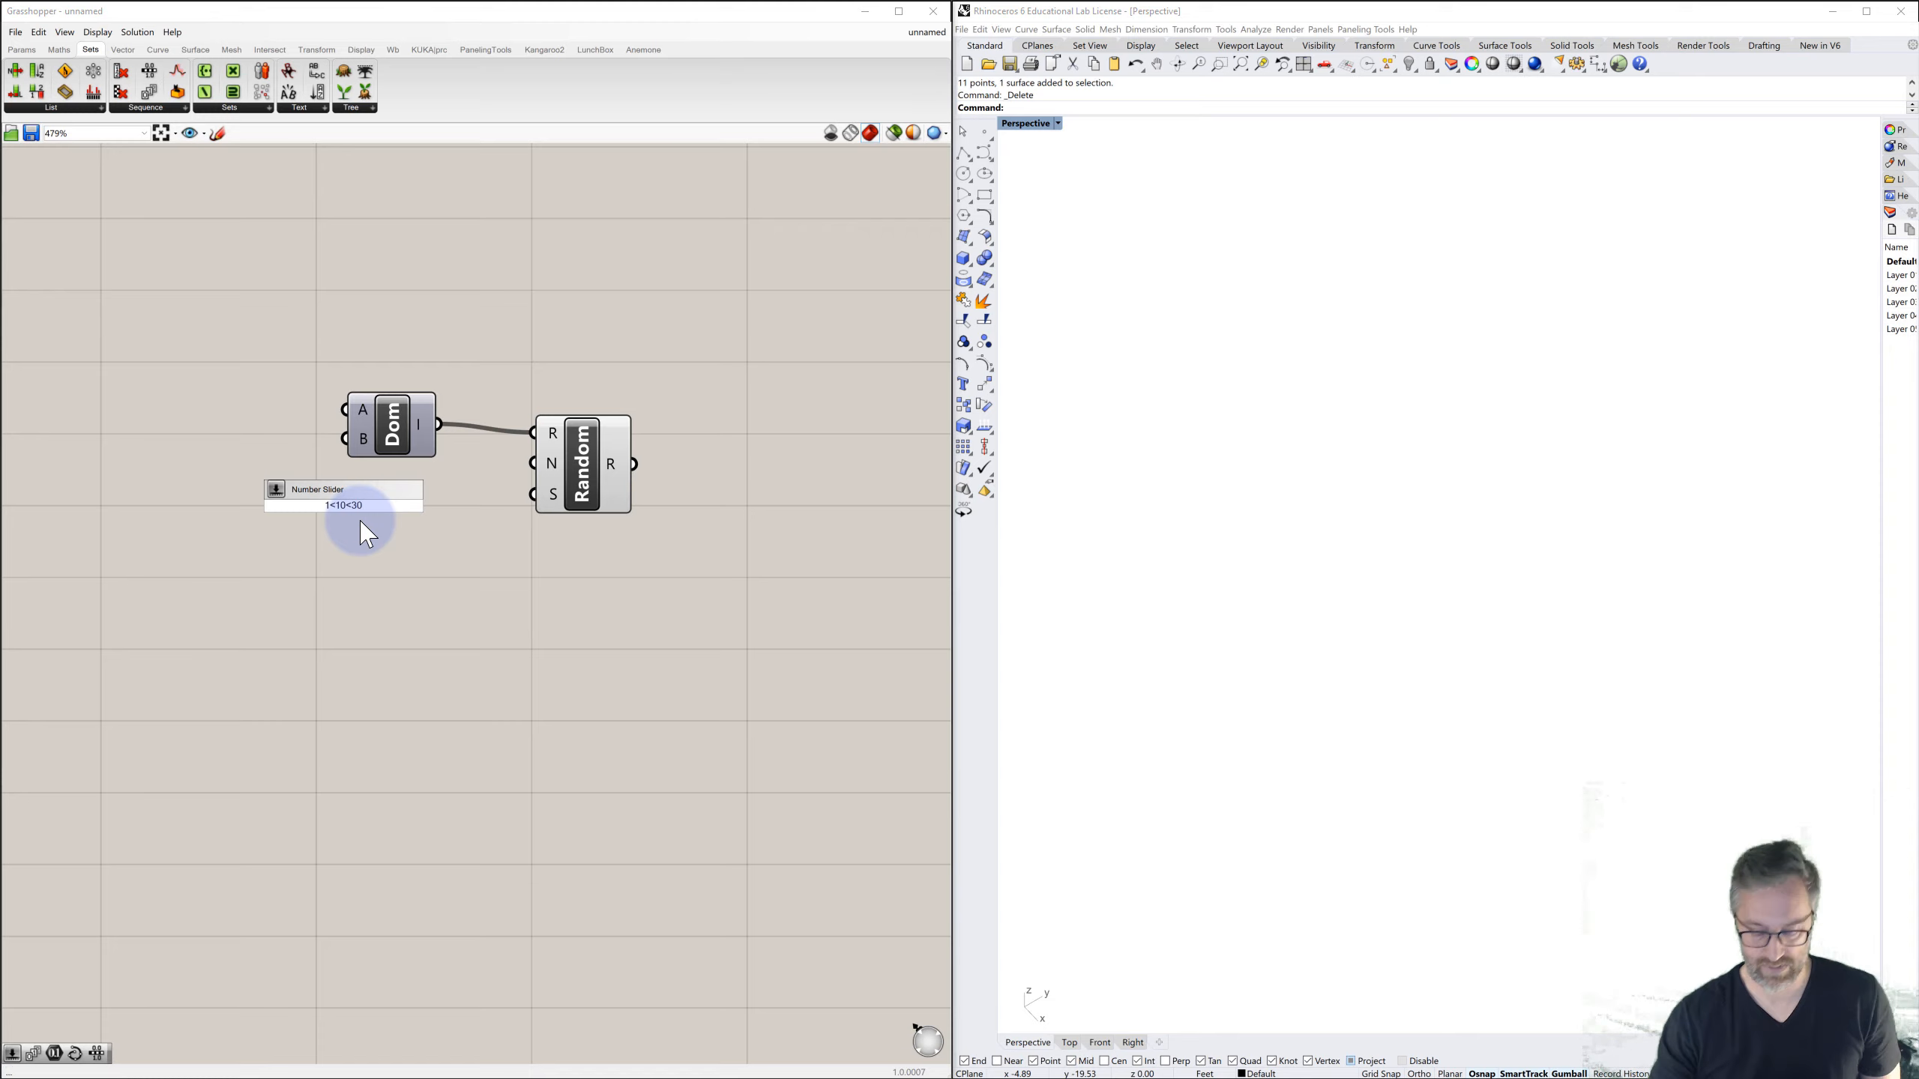
key(Return)
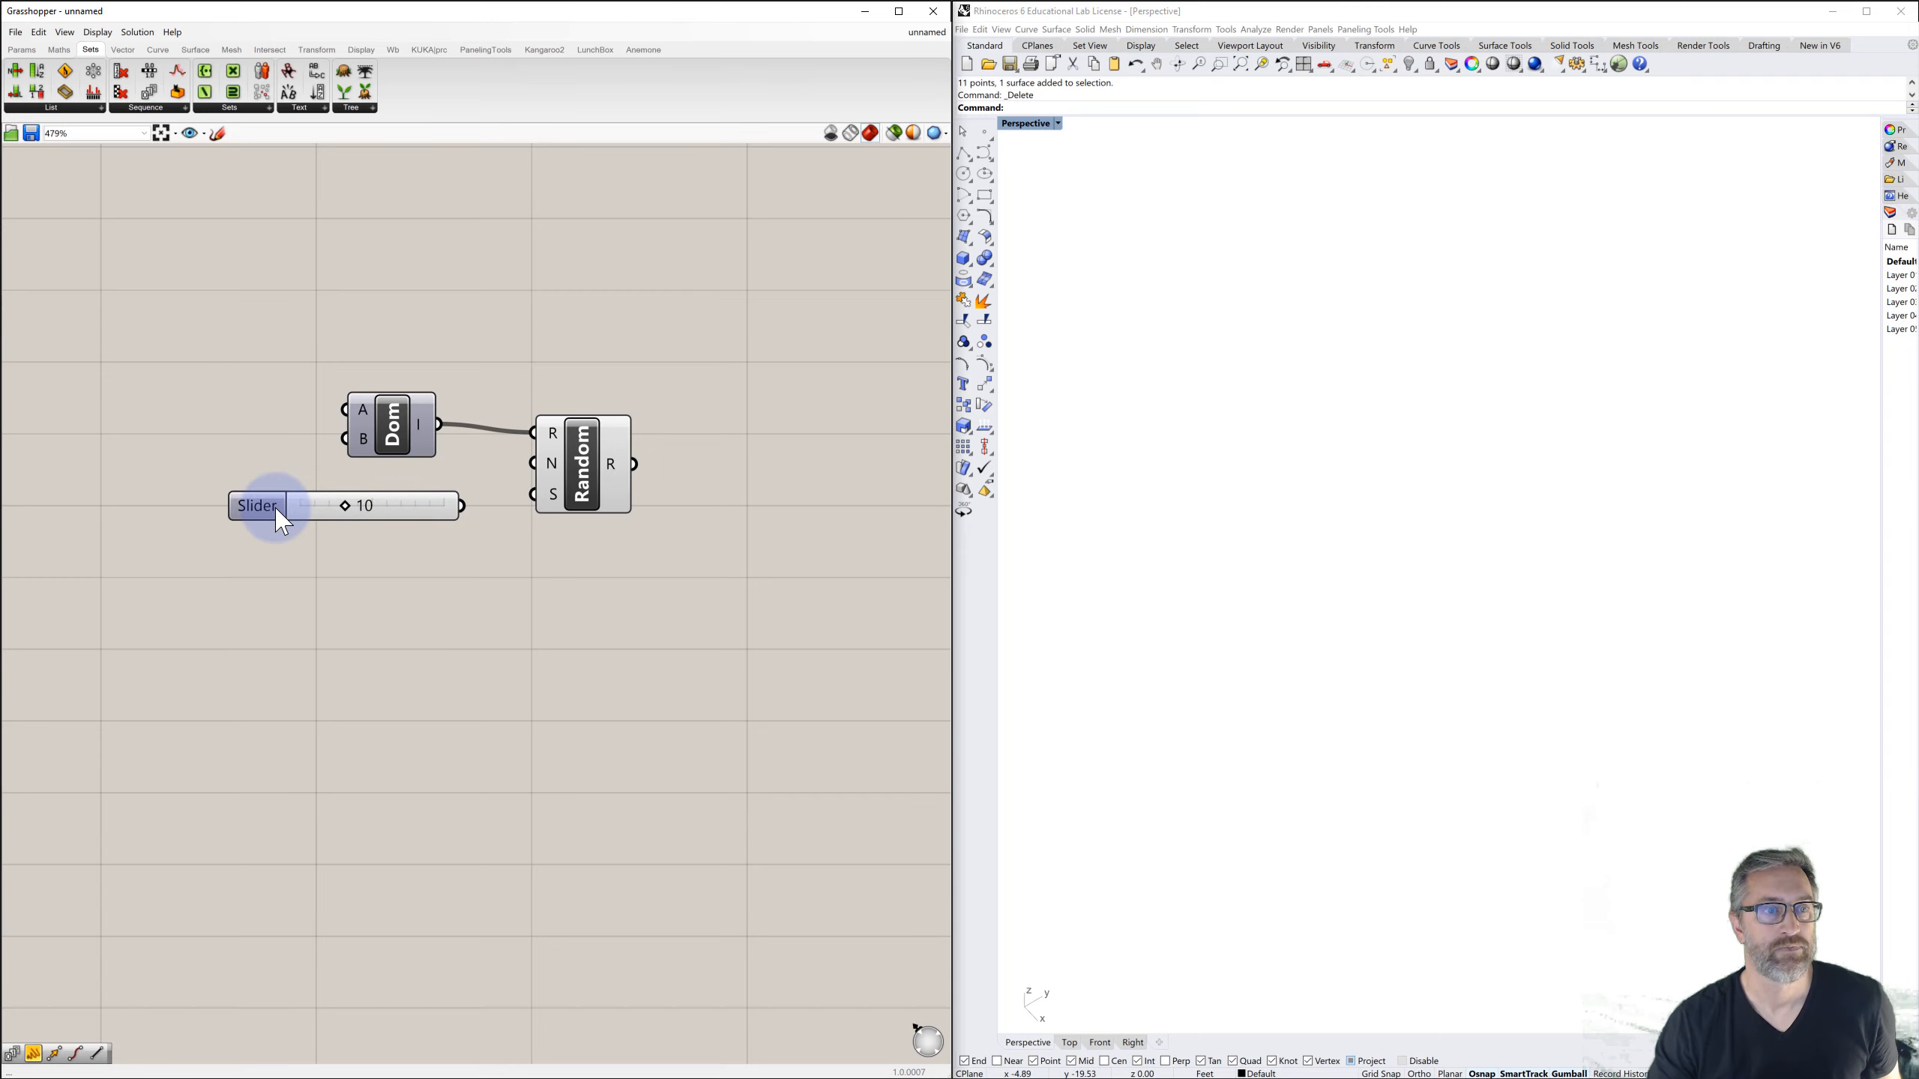
drag(275, 507, 247, 516)
drag(433, 498, 579, 506)
drag(253, 504, 242, 485)
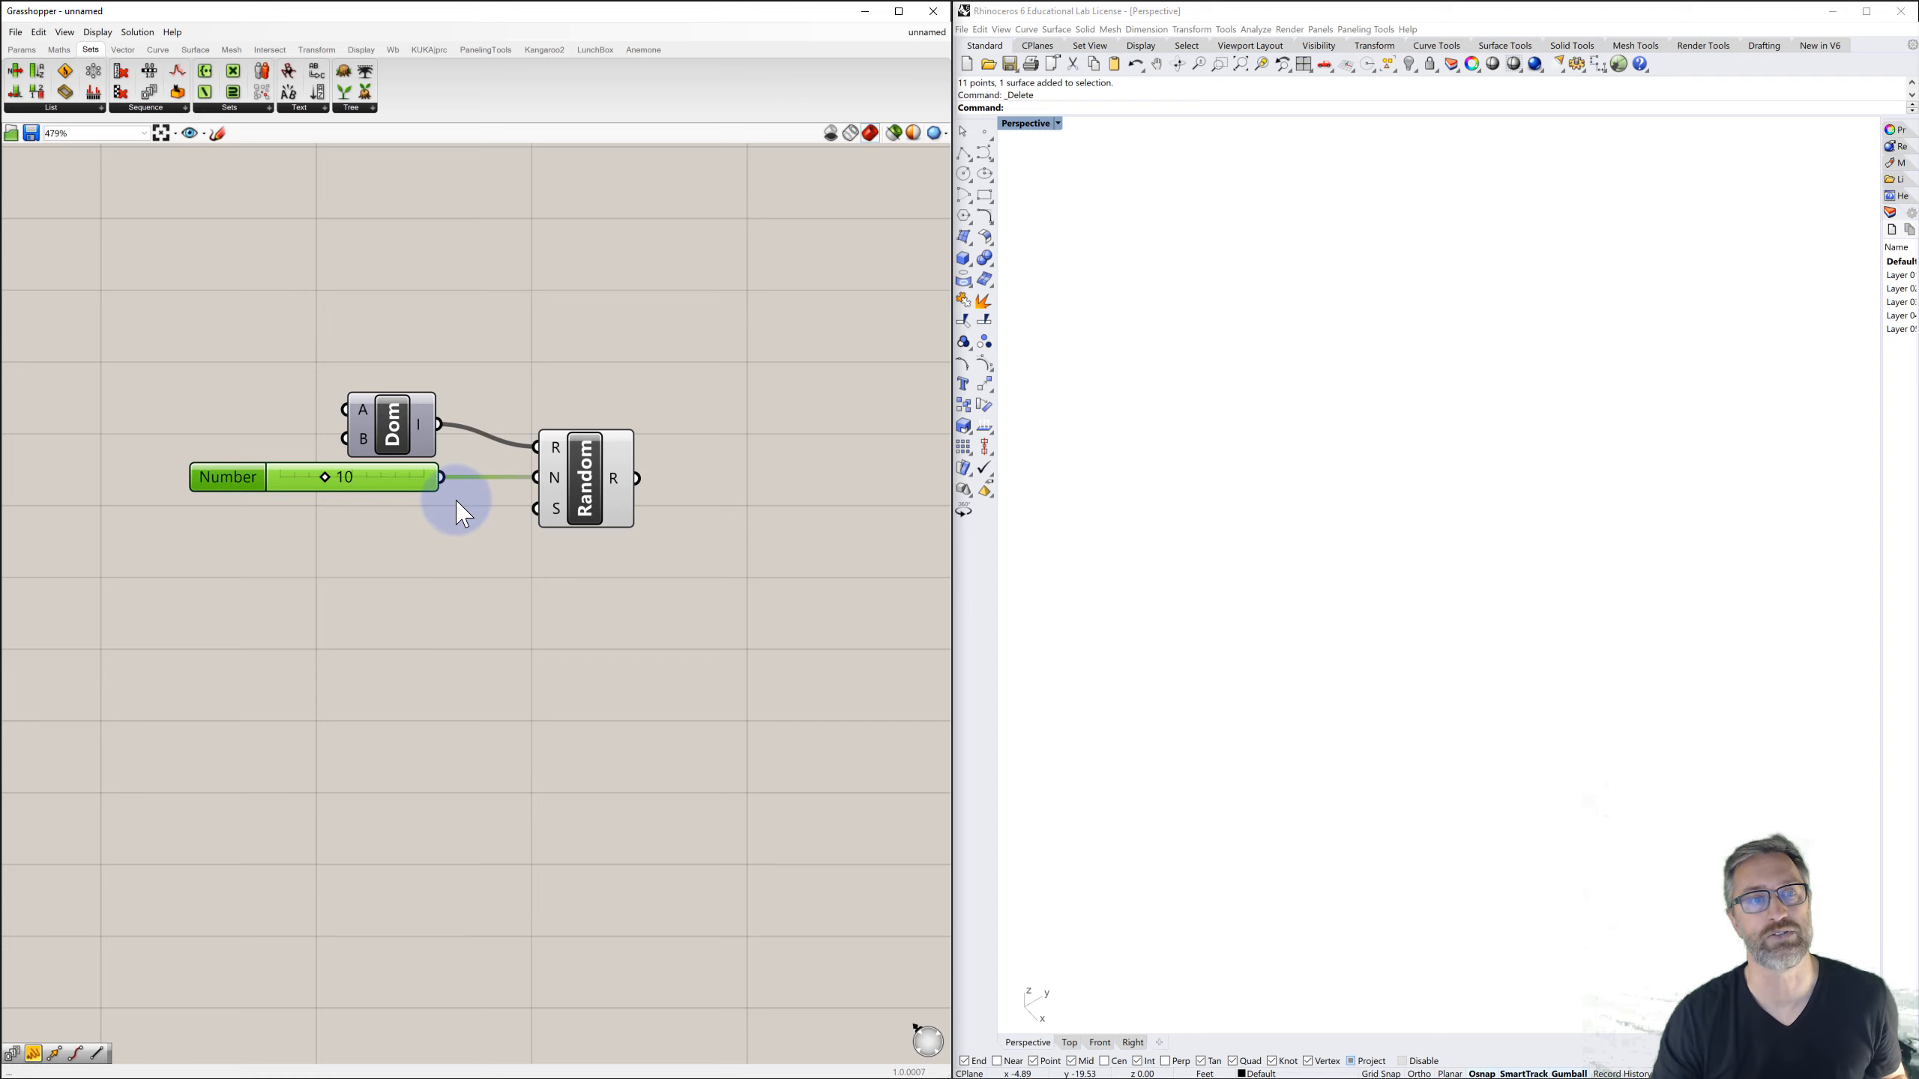
- Add an integer slider from 1 to 100 set to 10 and connect it to Random's Seed input, aligning it below the Number slider
double_click(272, 534)
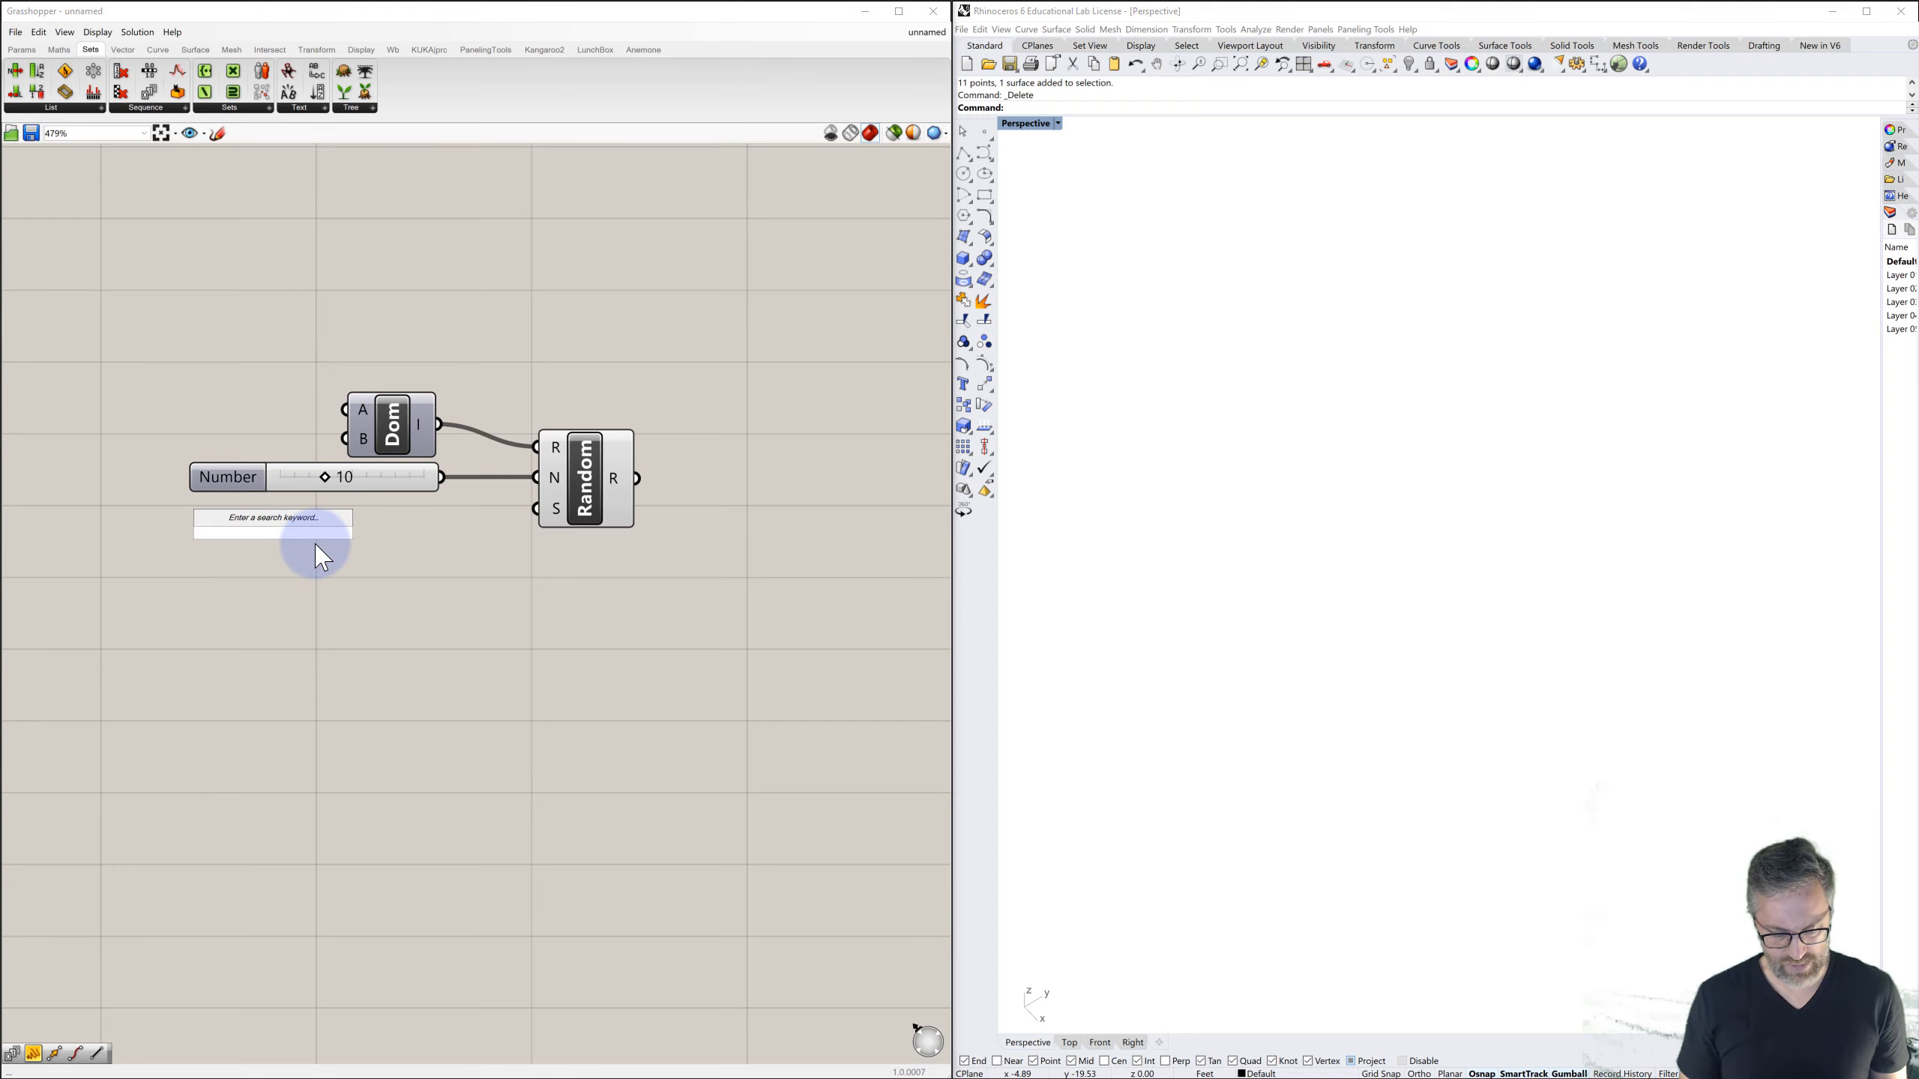
text(1<1)
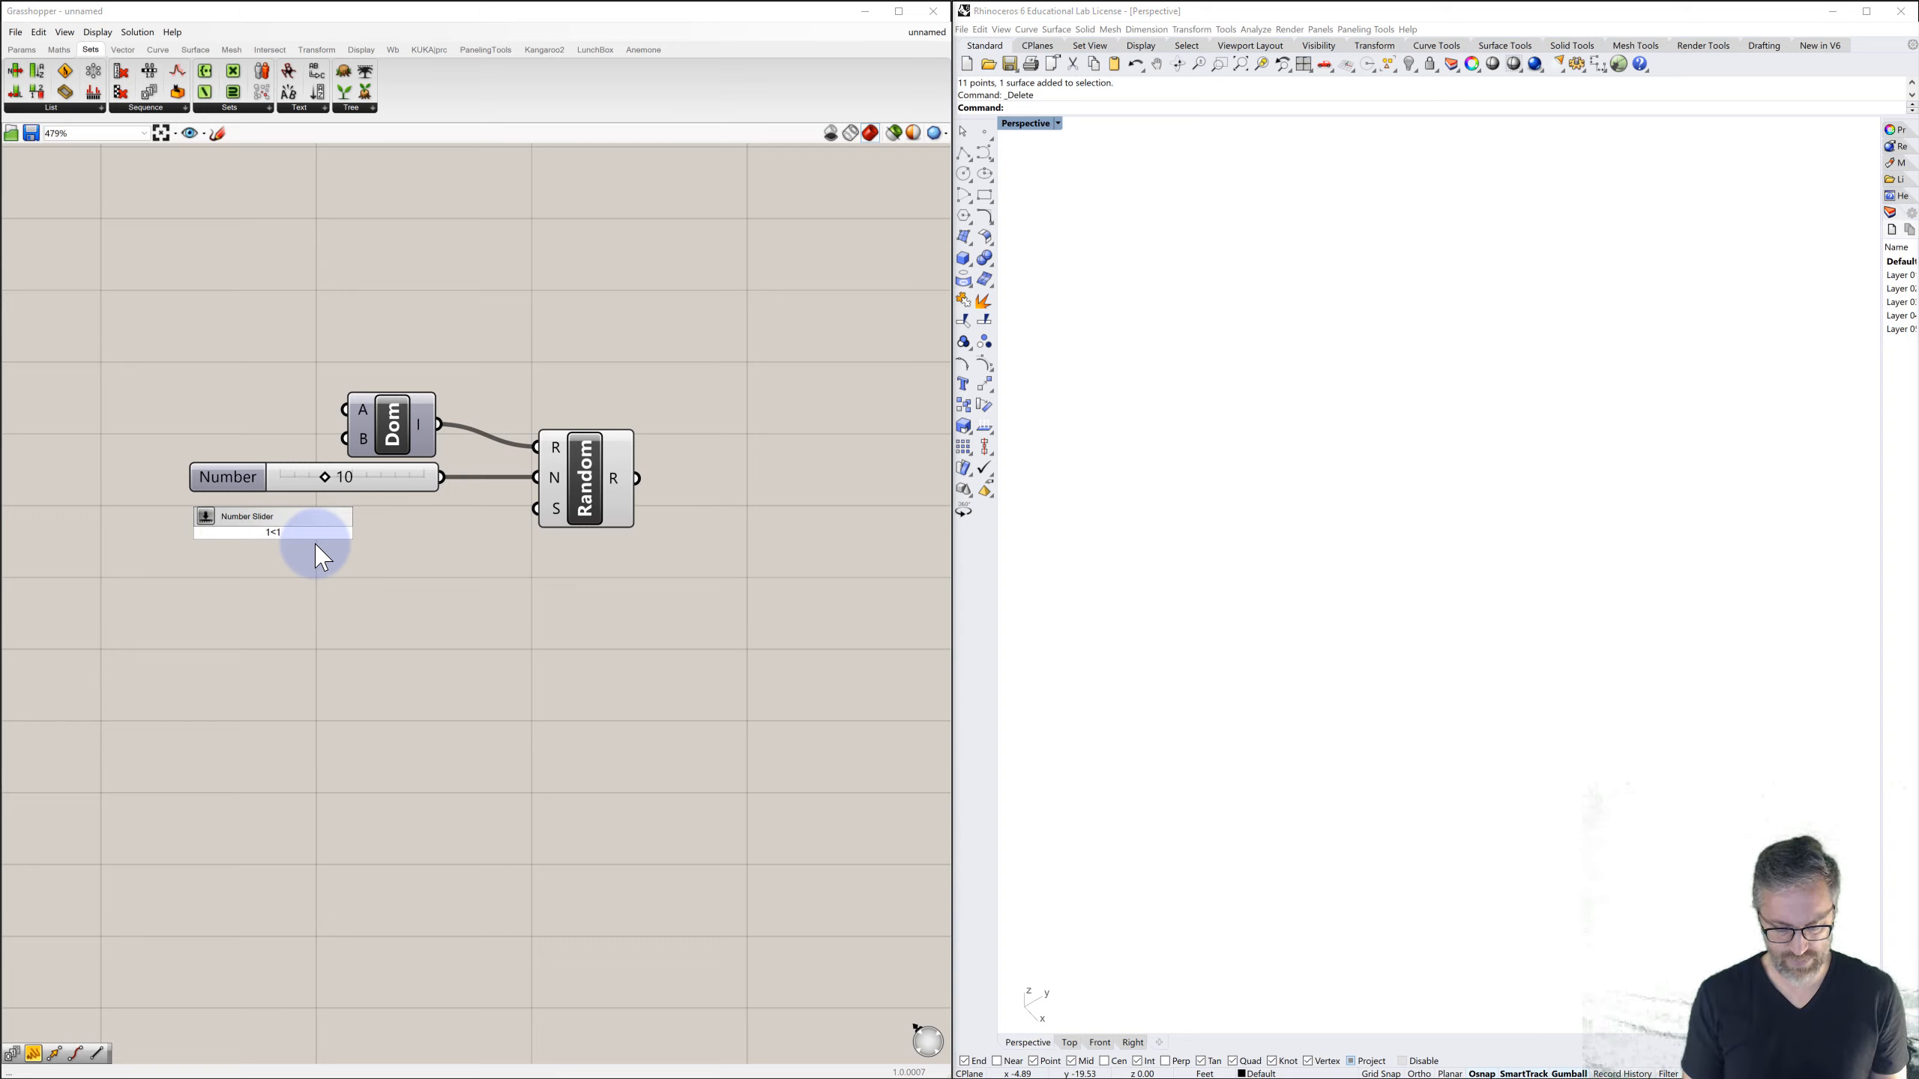
text(0<100)
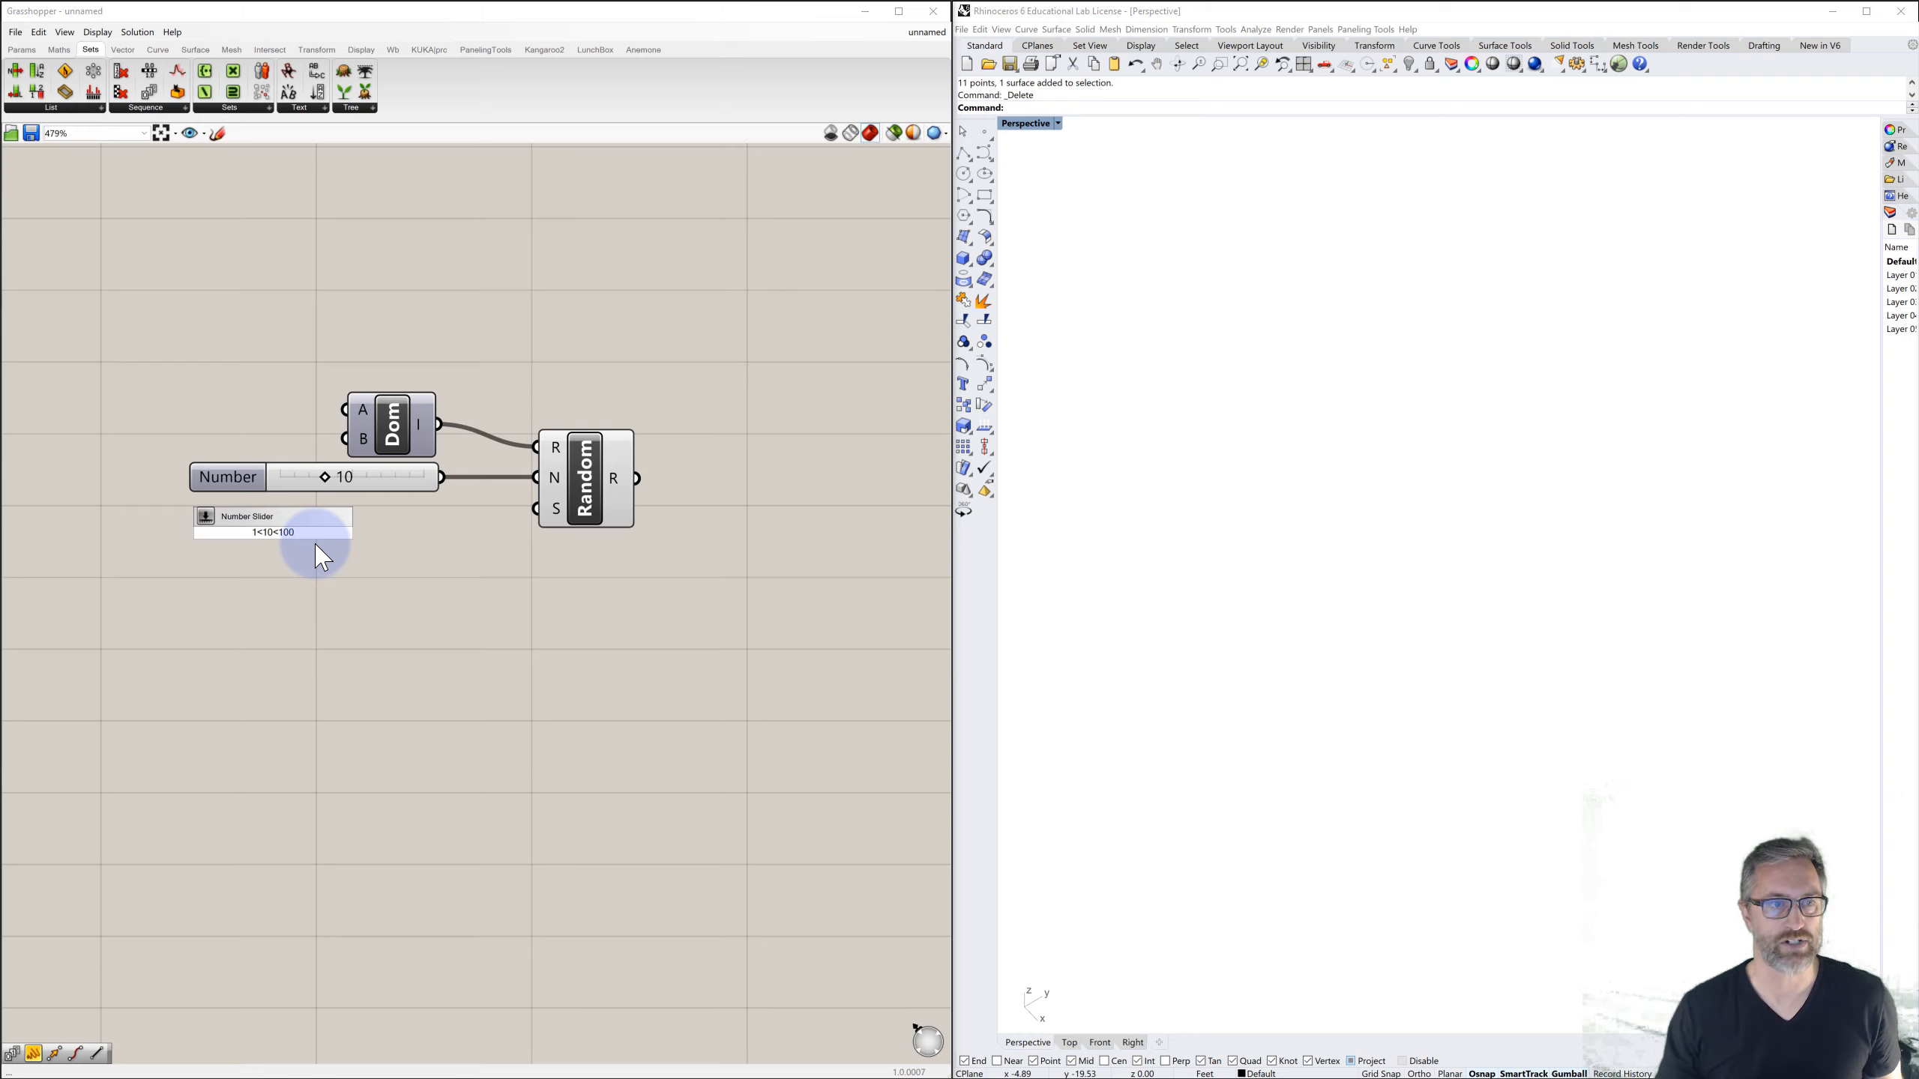
key(Return)
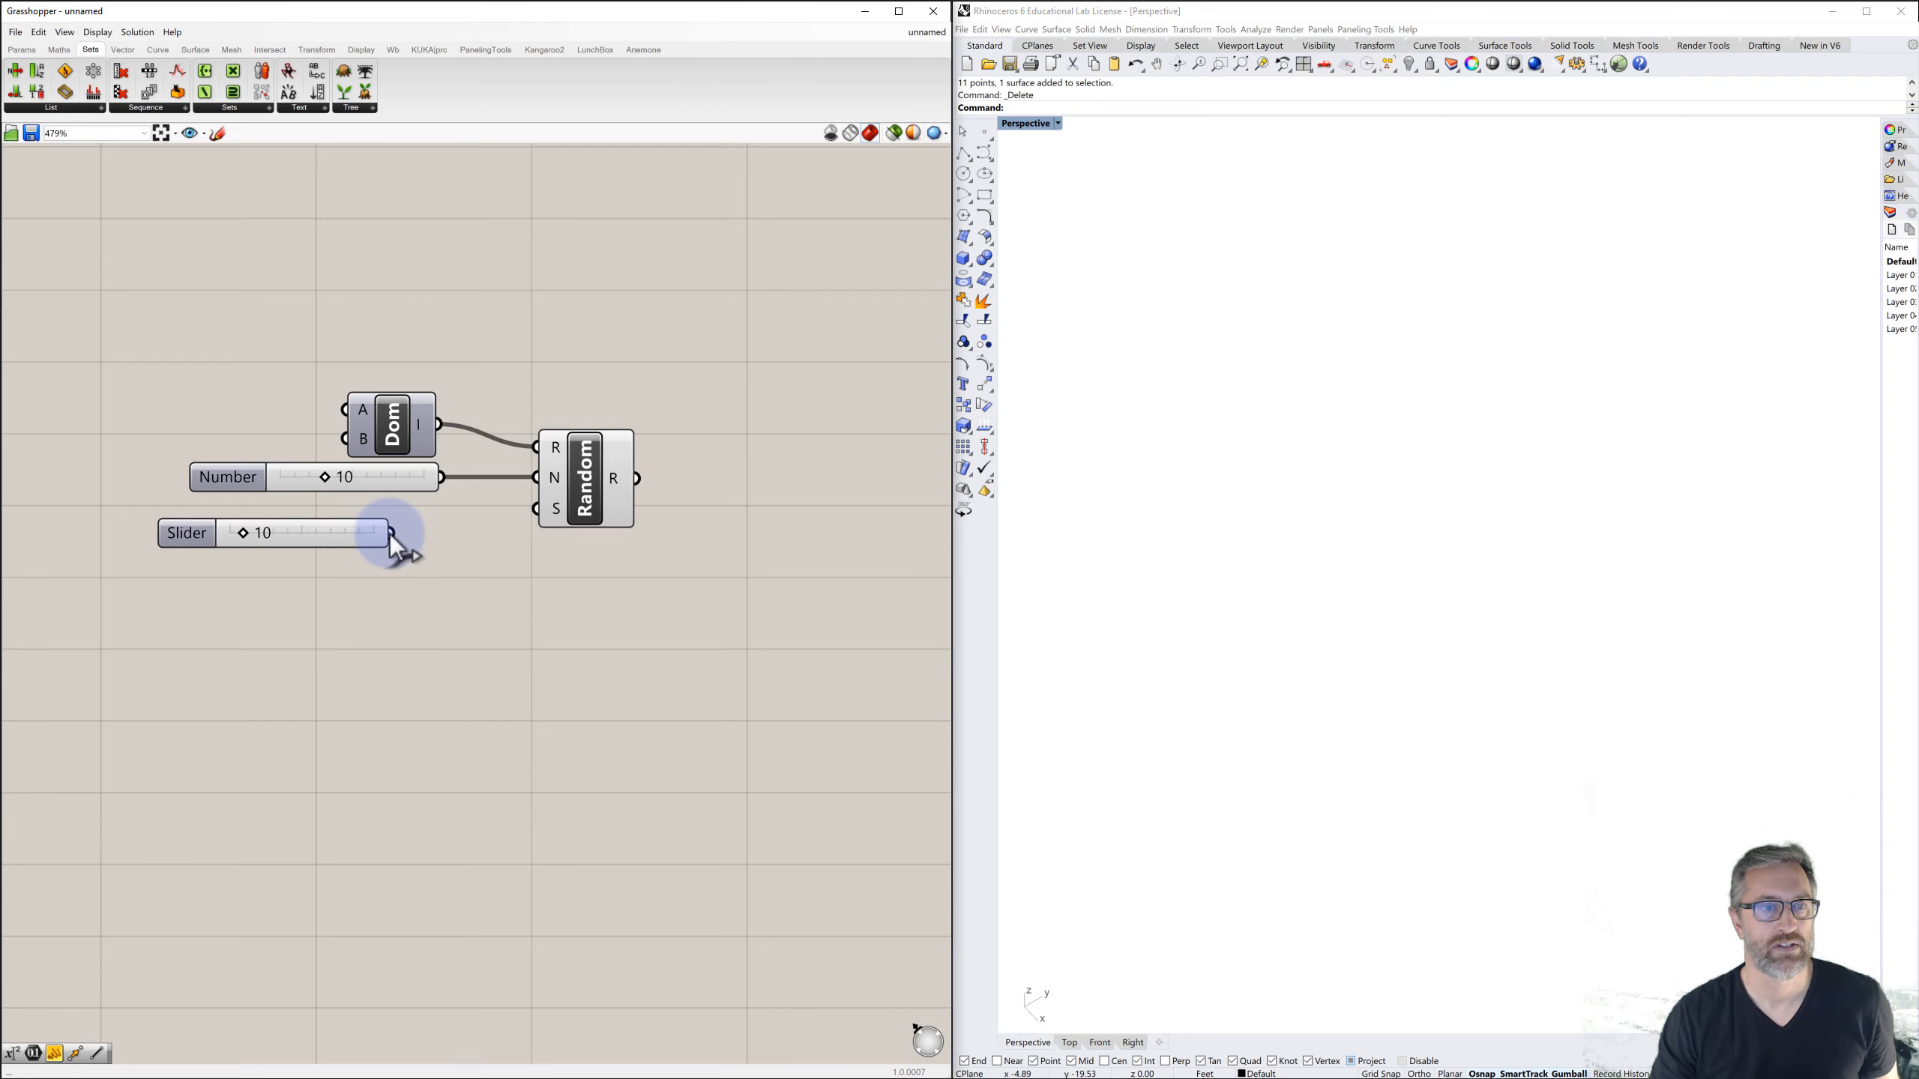
drag(512, 515, 536, 508)
drag(194, 527, 229, 524)
- Add a Panel connected to Random's output and enlarge it to list all generated values
right_drag(648, 618, 581, 567)
double_click(686, 504)
text(pane)
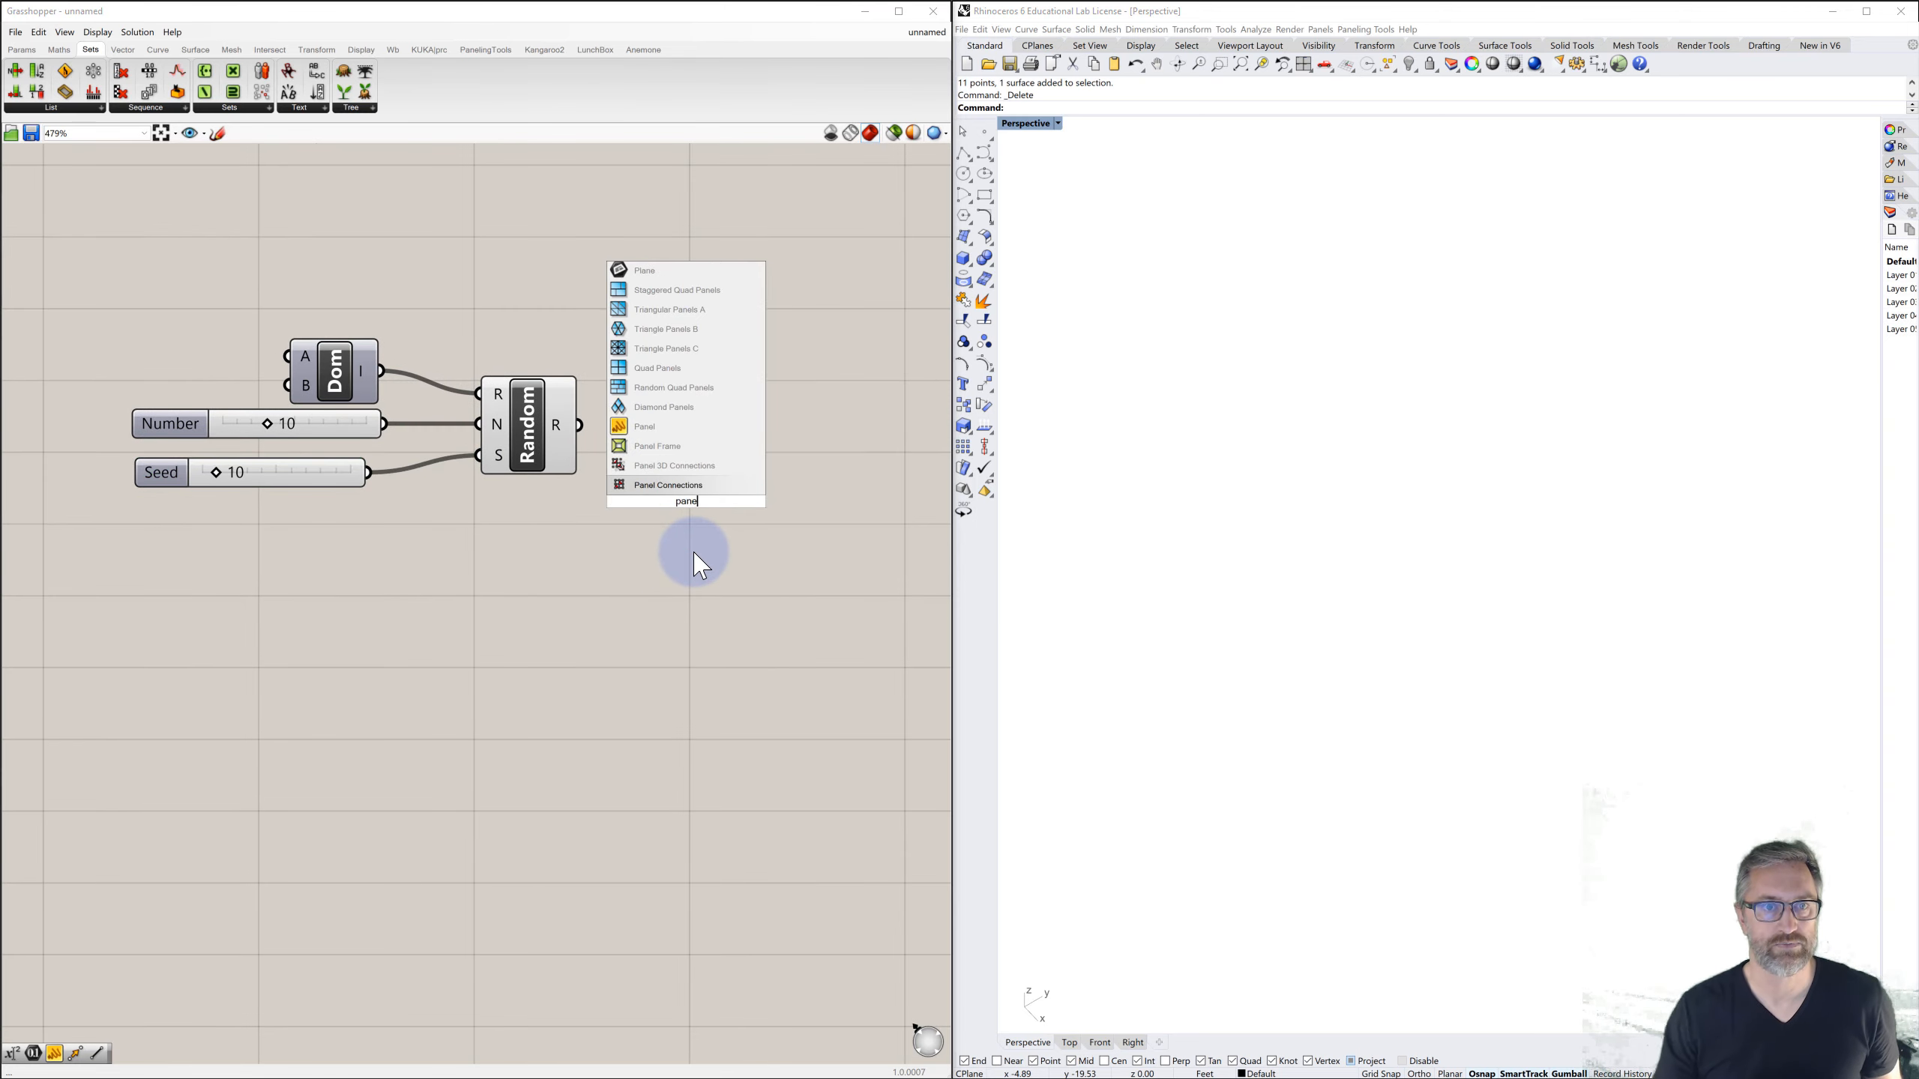
click(645, 428)
drag(631, 463, 627, 421)
drag(666, 488, 674, 911)
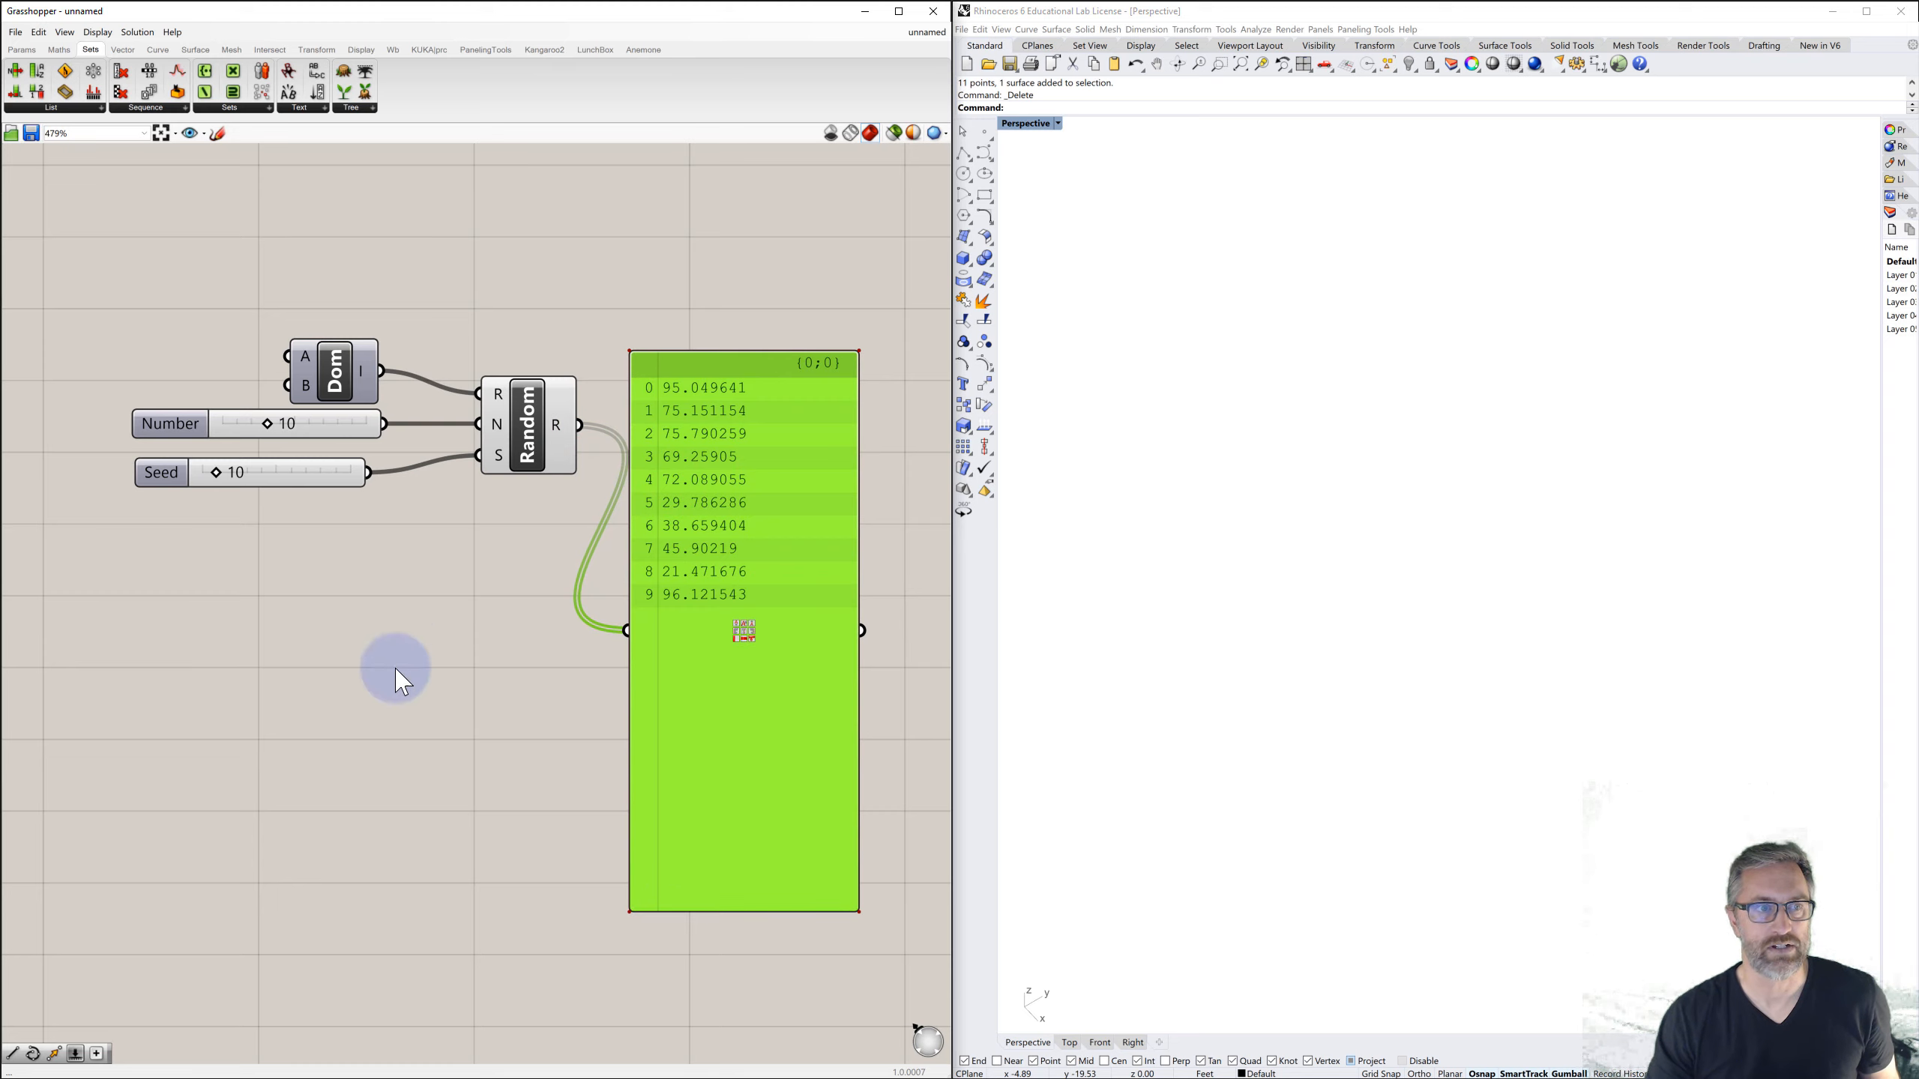
- Set the Number slider to 20 and the Seed slider to 29
click(178, 422)
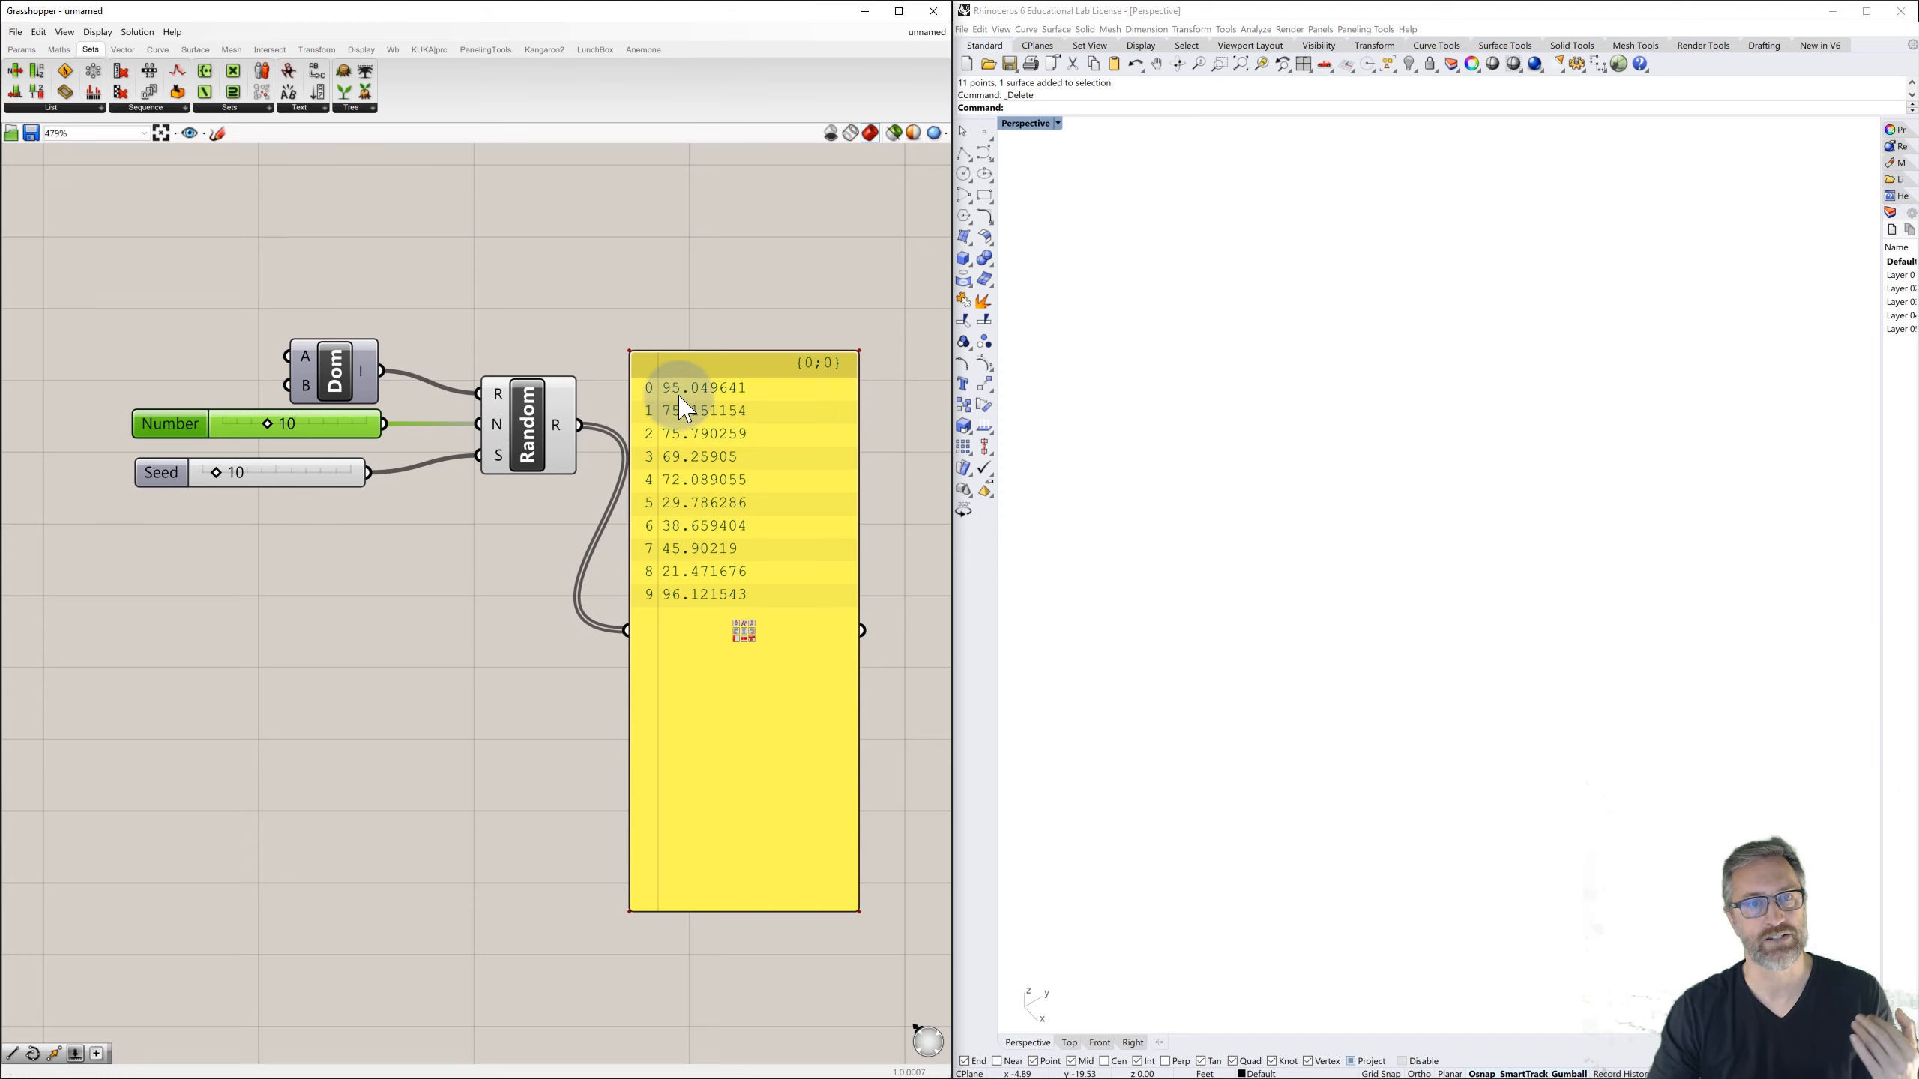
drag(270, 426, 316, 424)
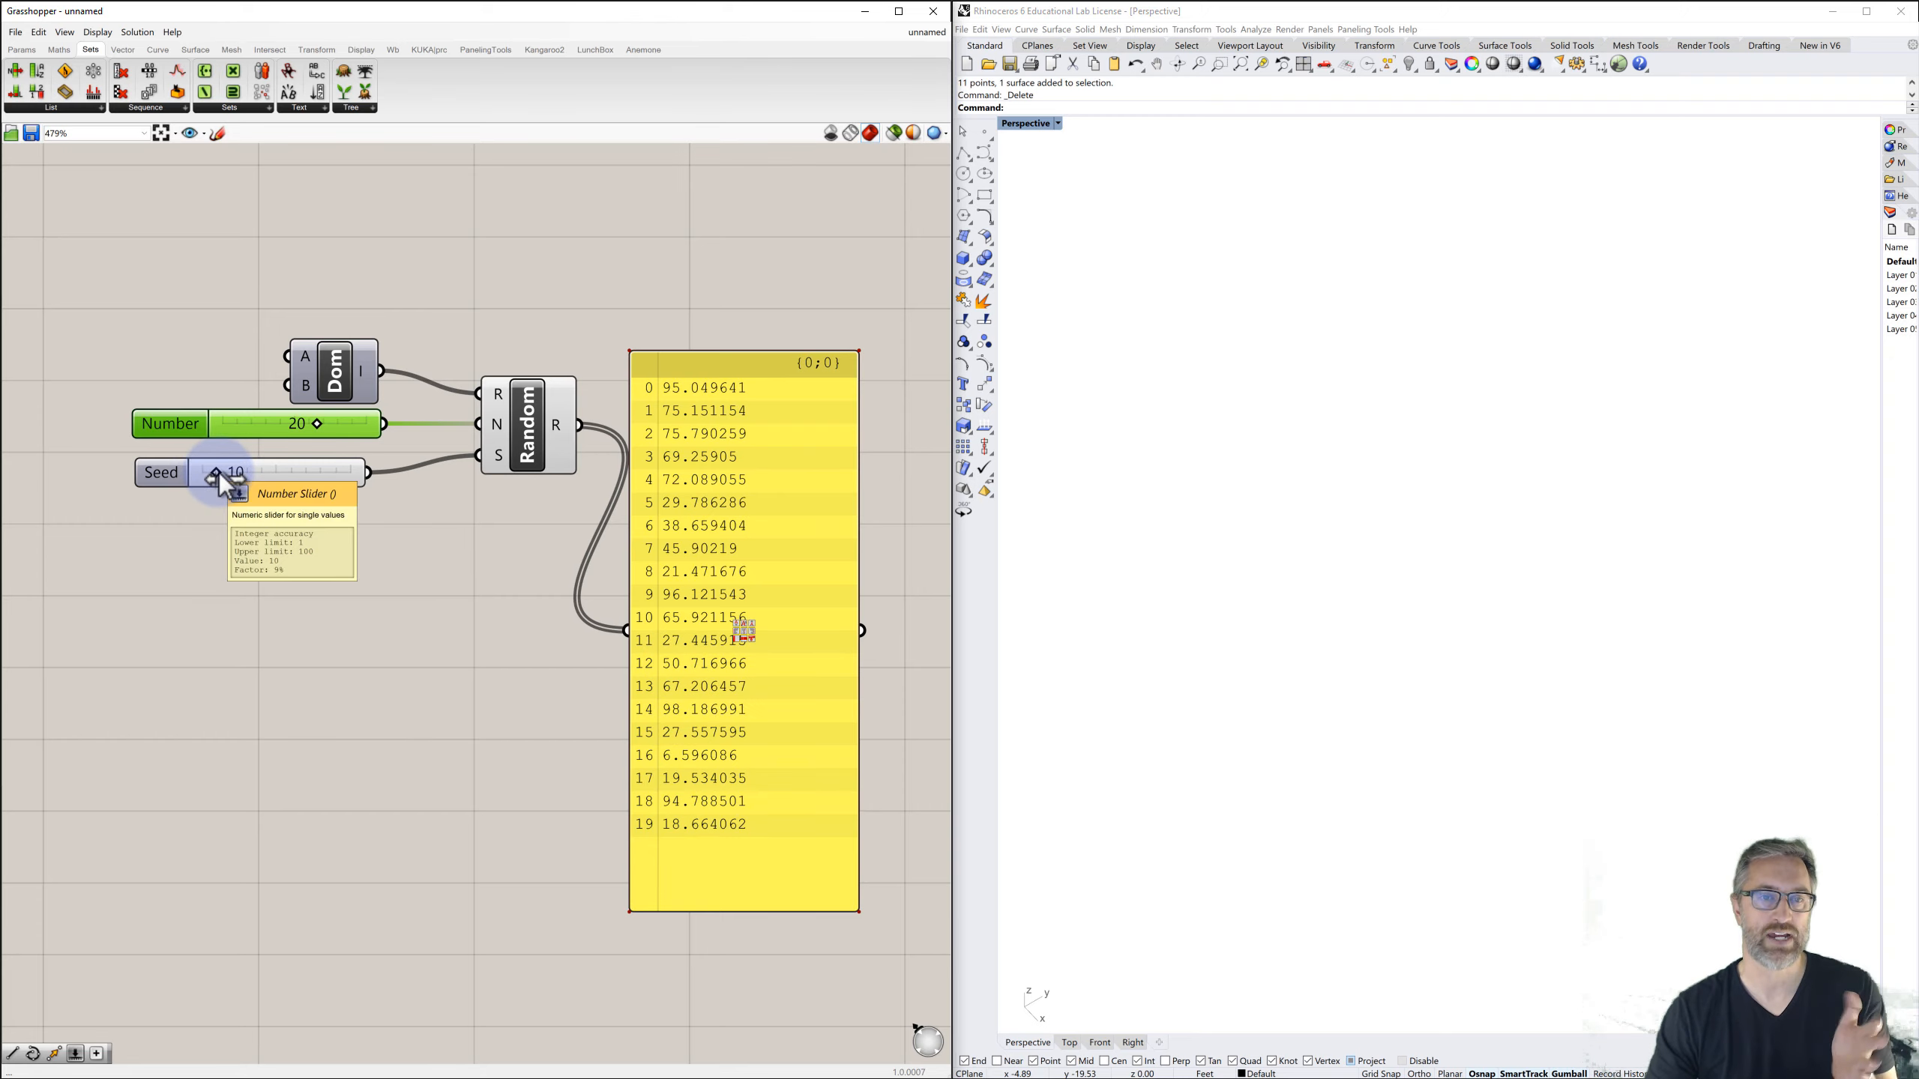
mouse_move(218, 473)
mouse_down()
mouse_move(320, 470)
mouse_move(247, 474)
mouse_up()
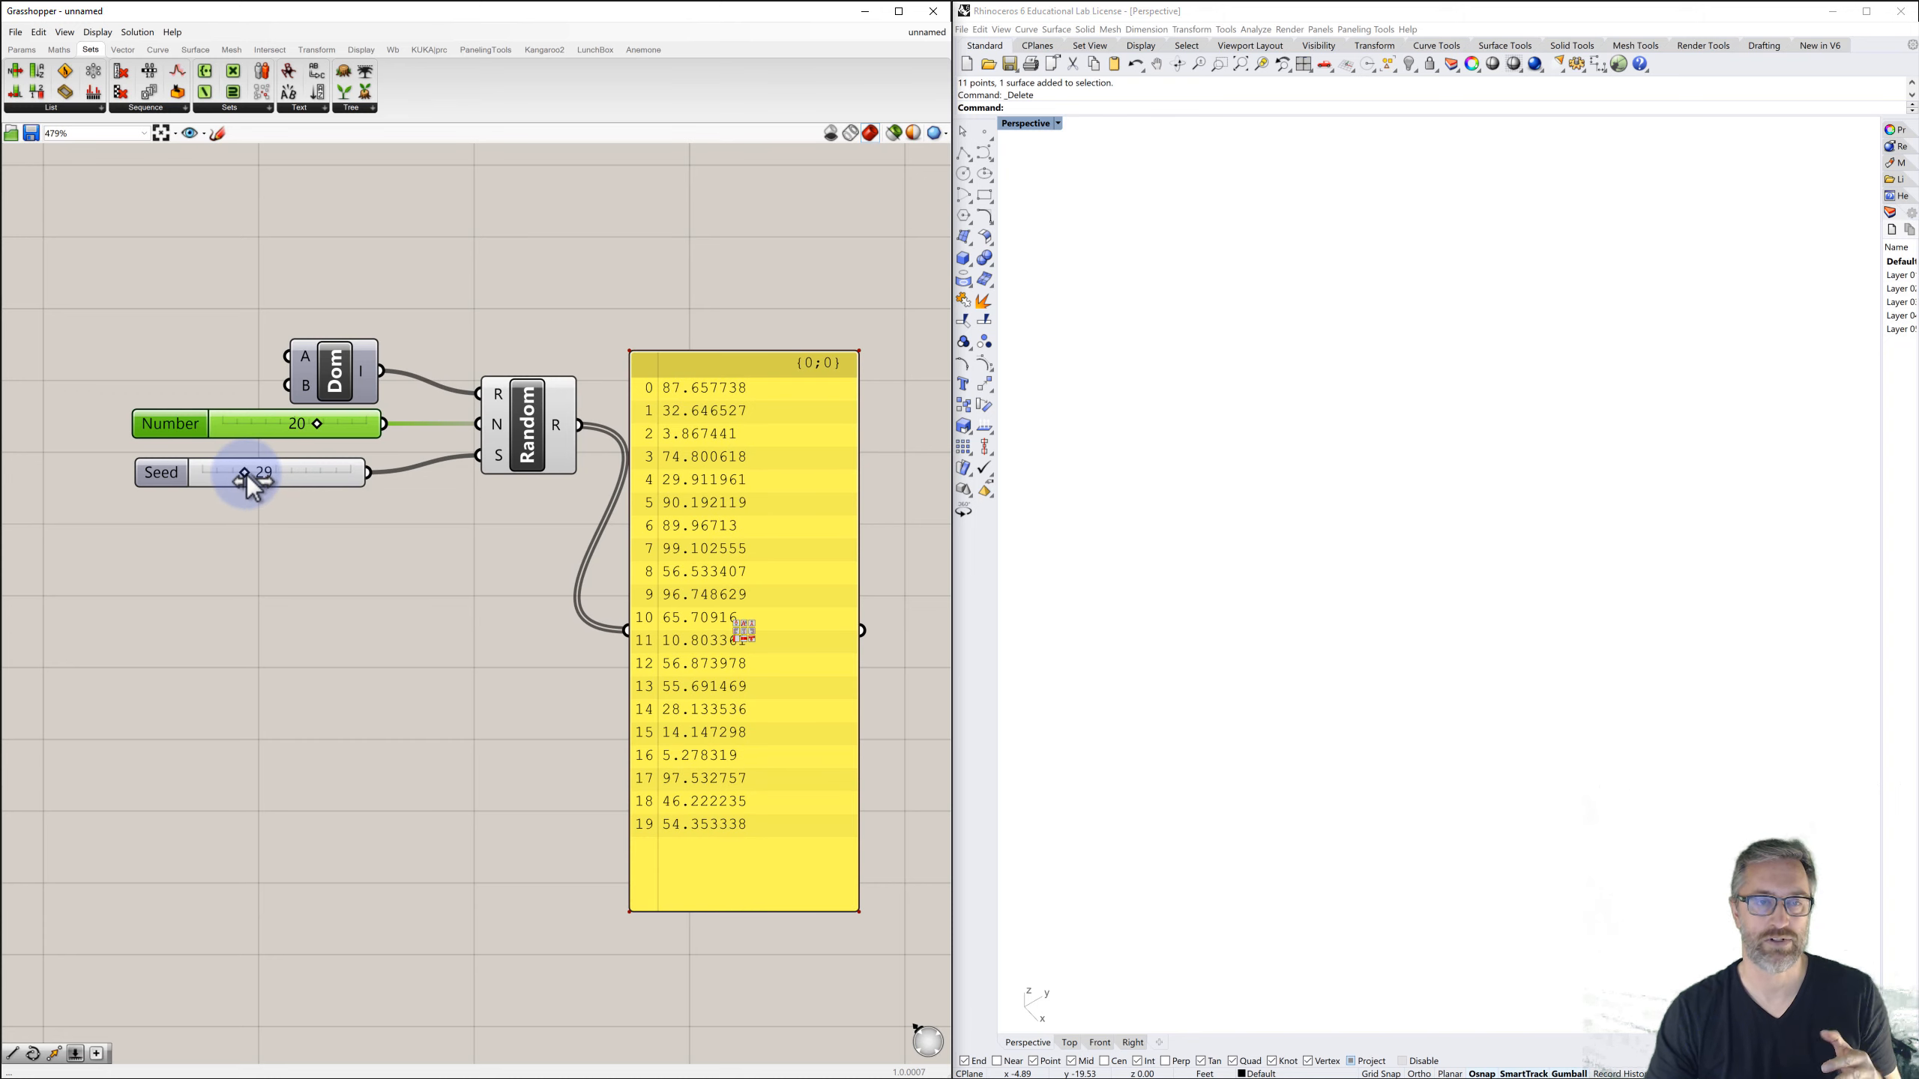
- Delete the panel that lists the random values
drag(691, 375, 707, 337)
key(Delete)
scroll(680, 355, down, 2)
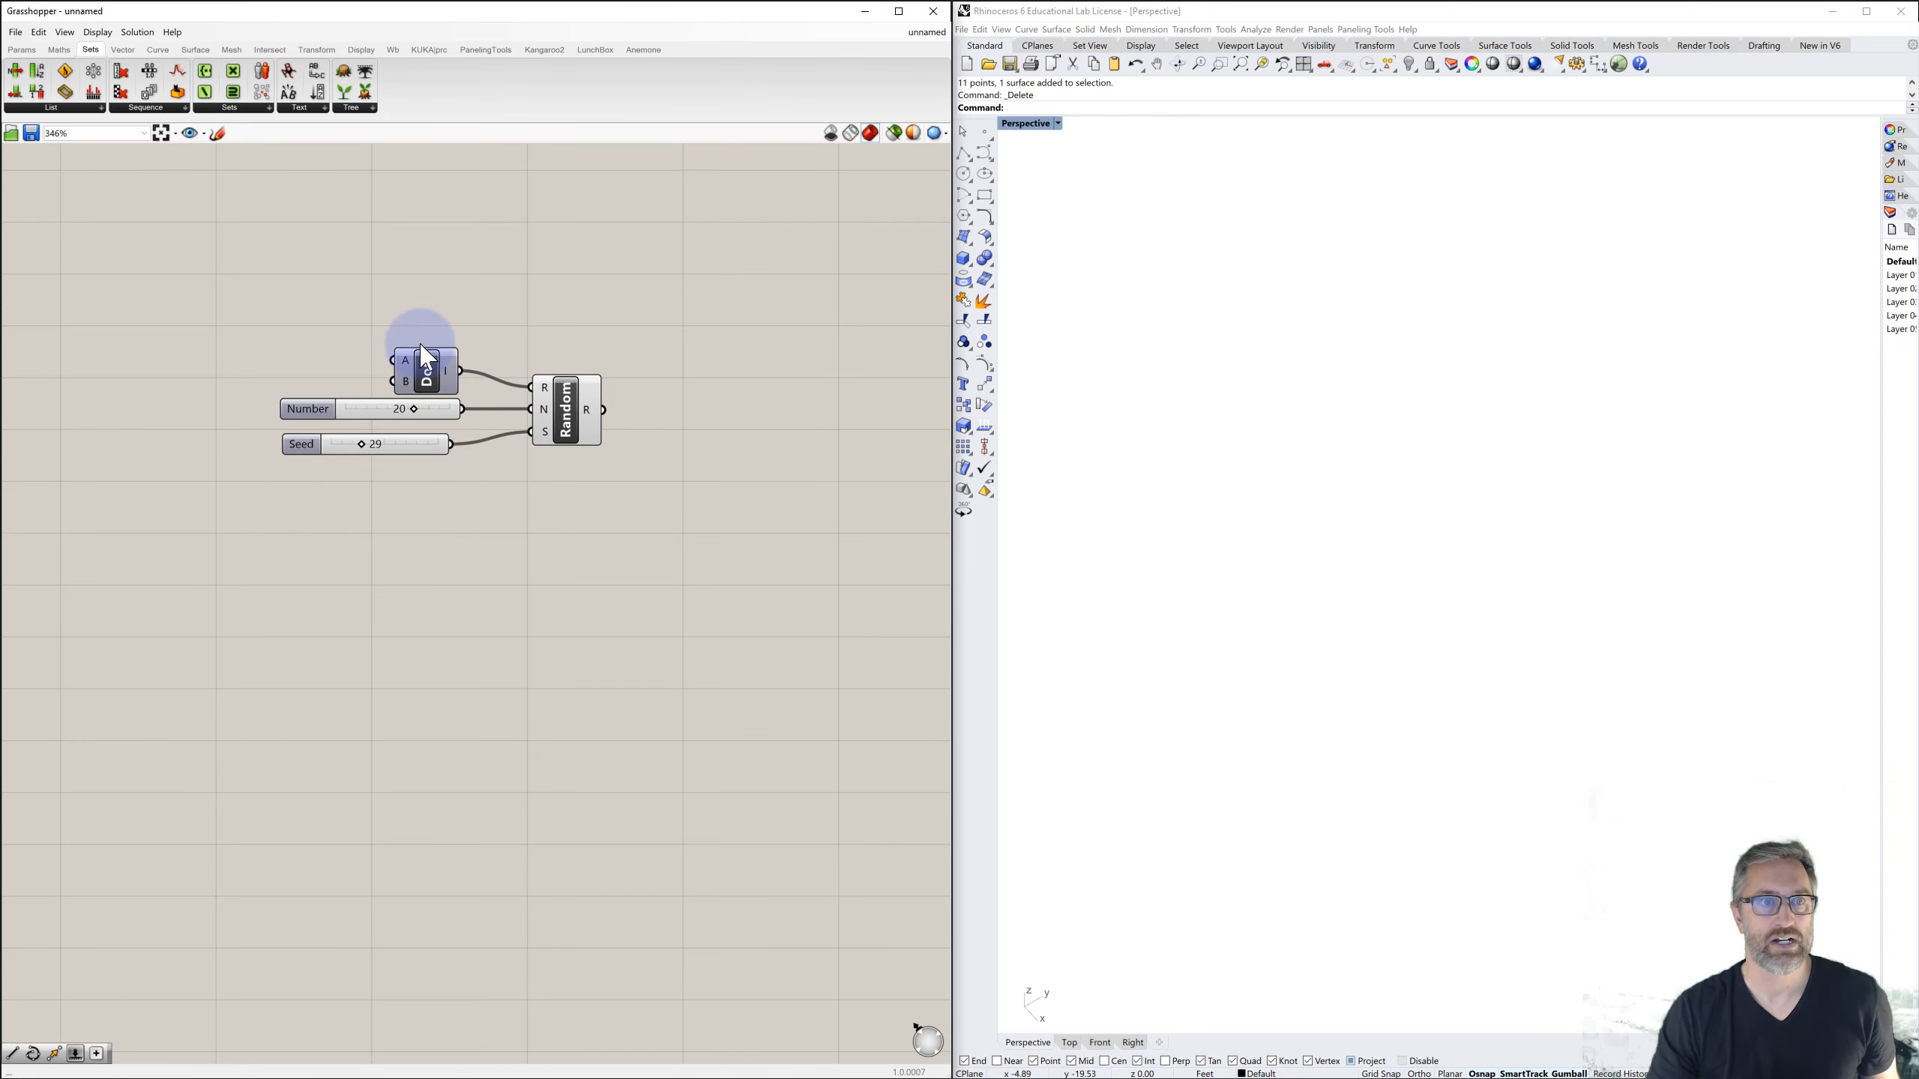
- Duplicate the domain, both sliders and the Random component twice, stacking the two copies below the original set
drag(217, 323, 641, 487)
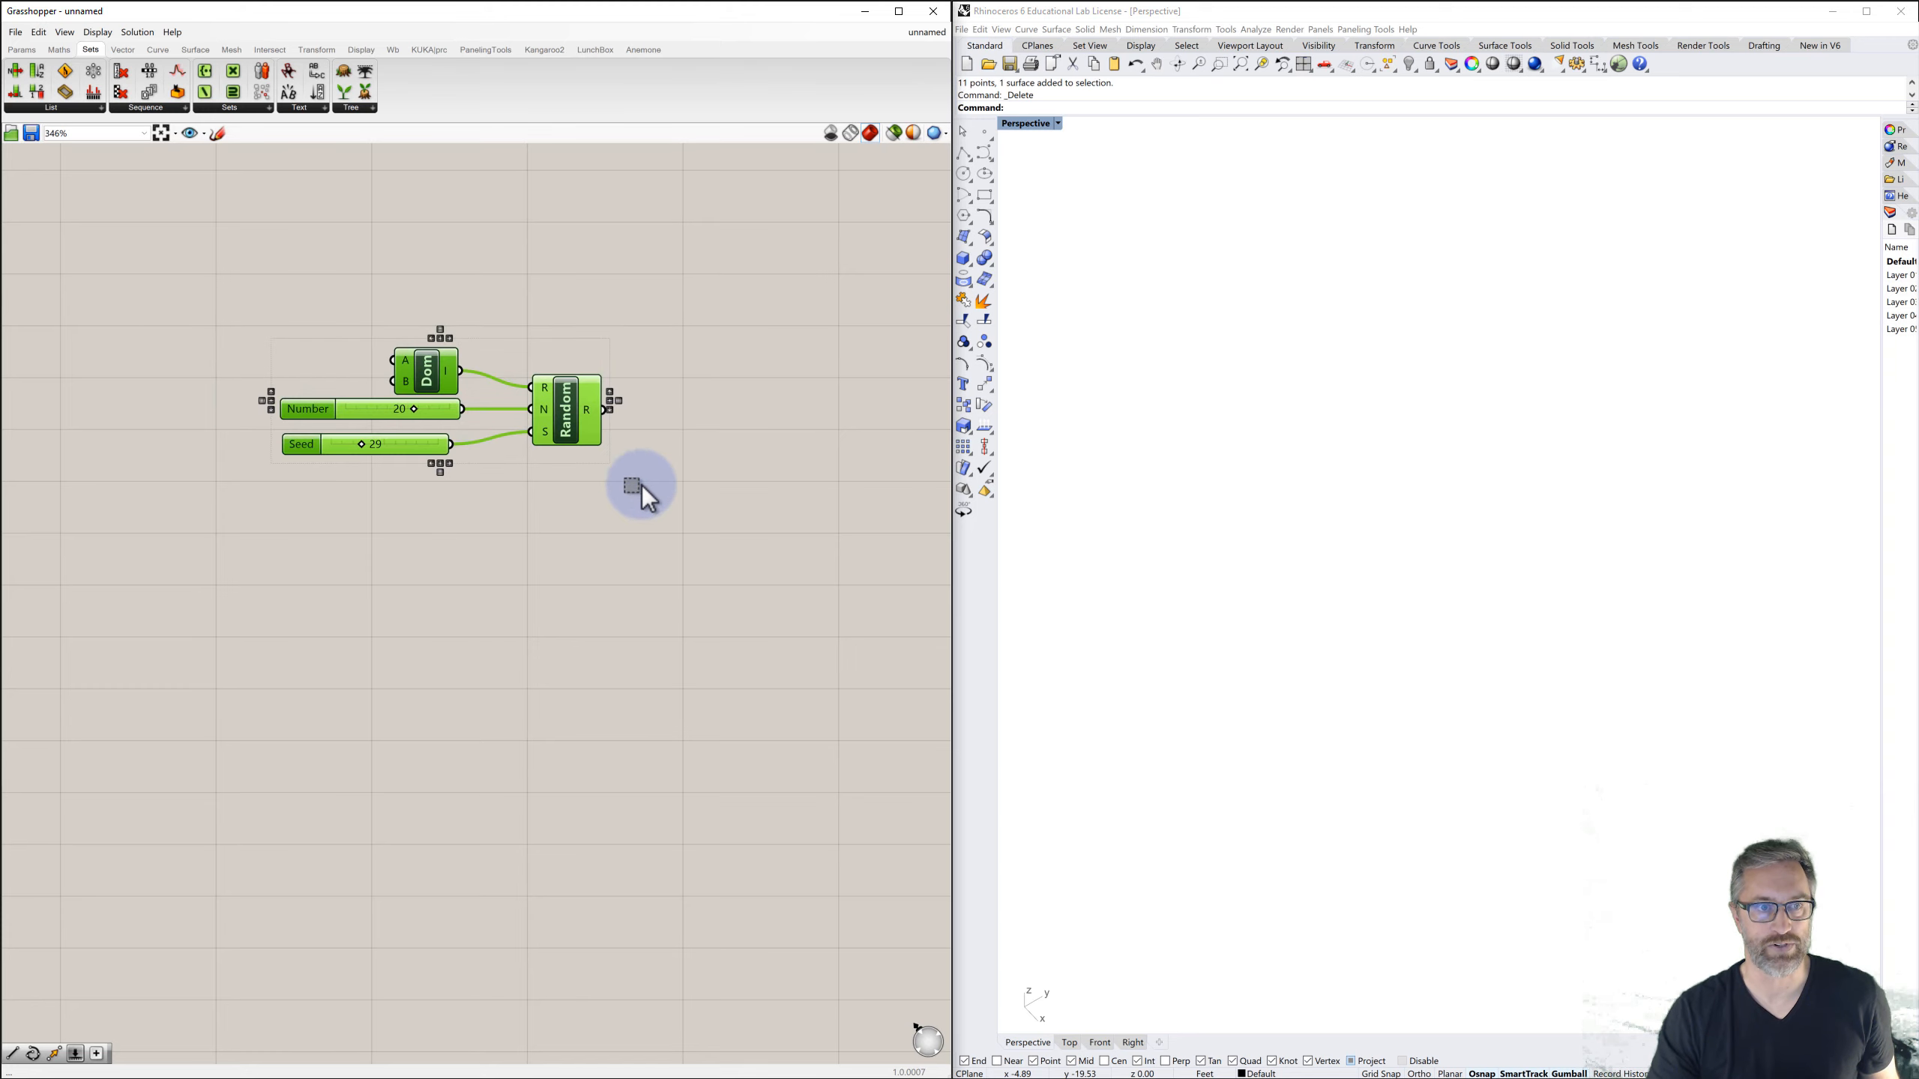
key(ctrl+c)
key(ctrl+v)
drag(576, 415, 561, 580)
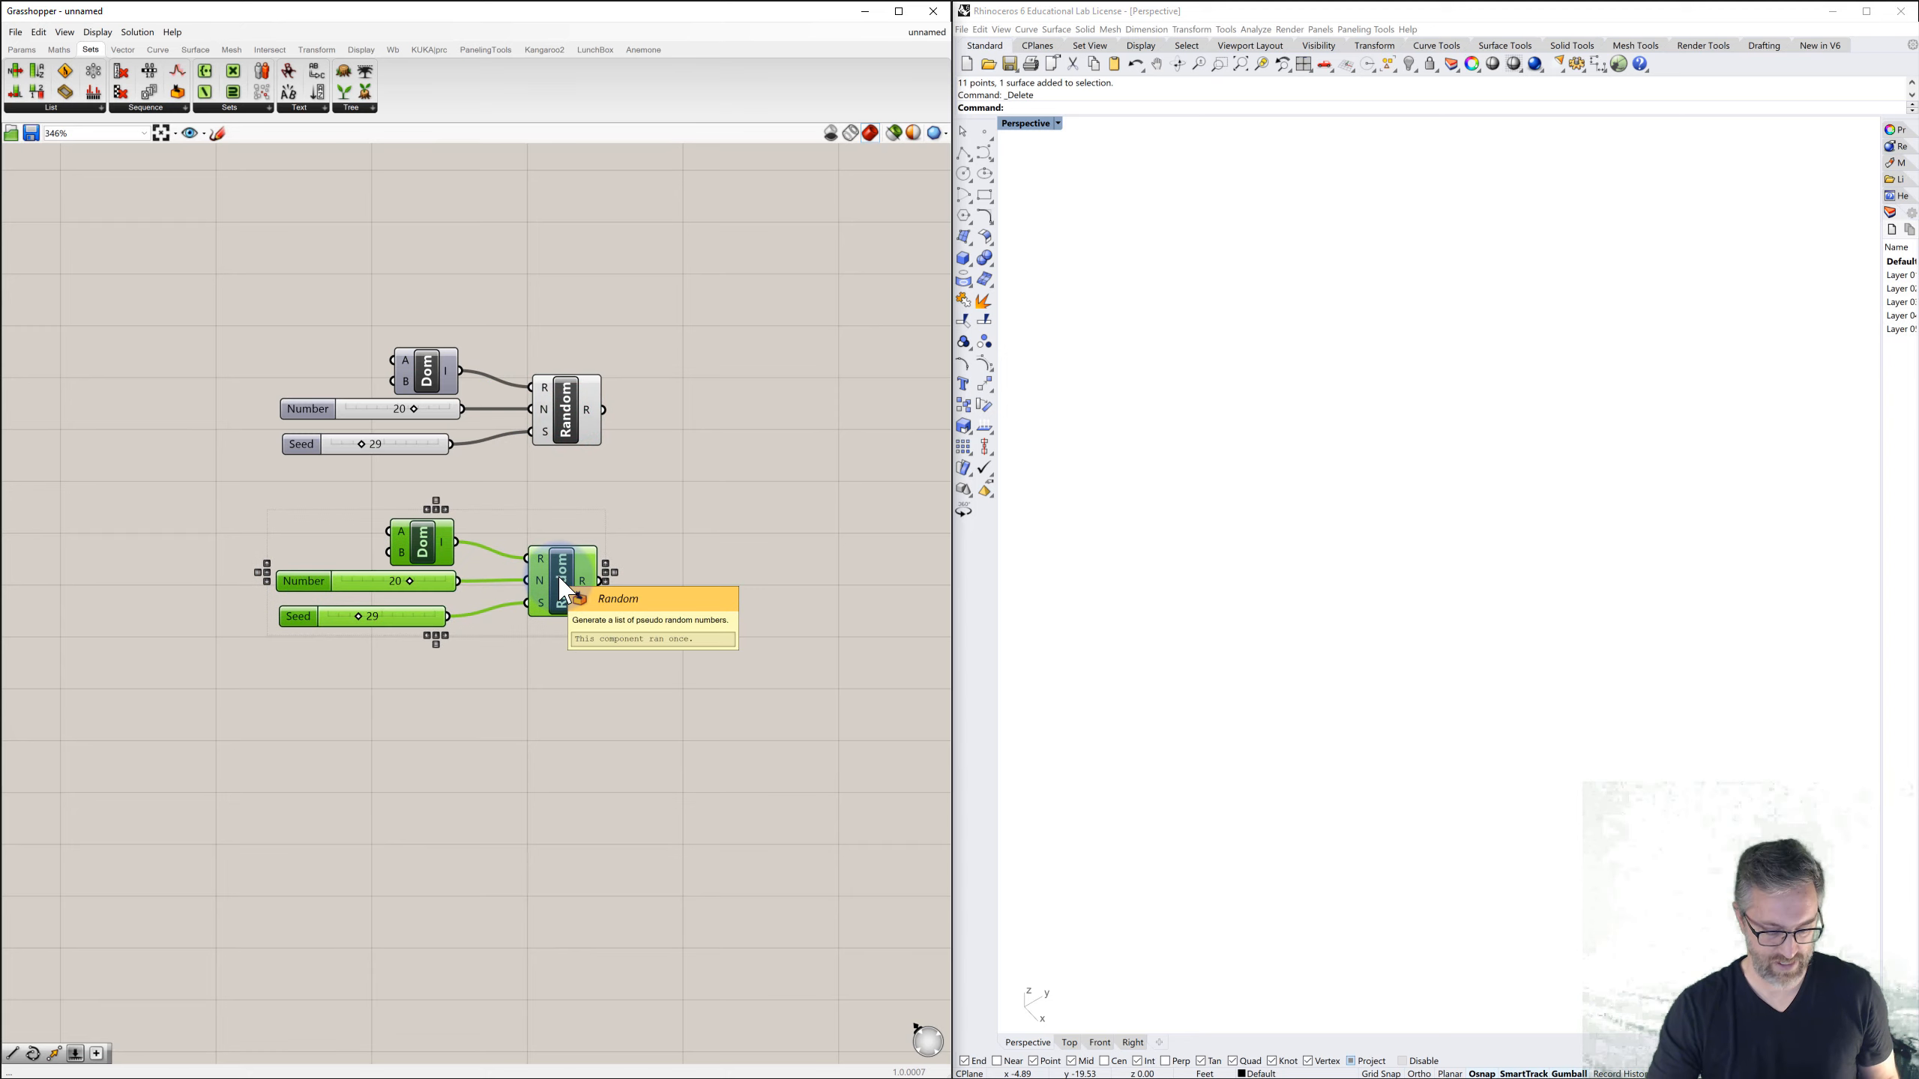
key(ctrl+v)
drag(578, 431, 558, 804)
click(631, 677)
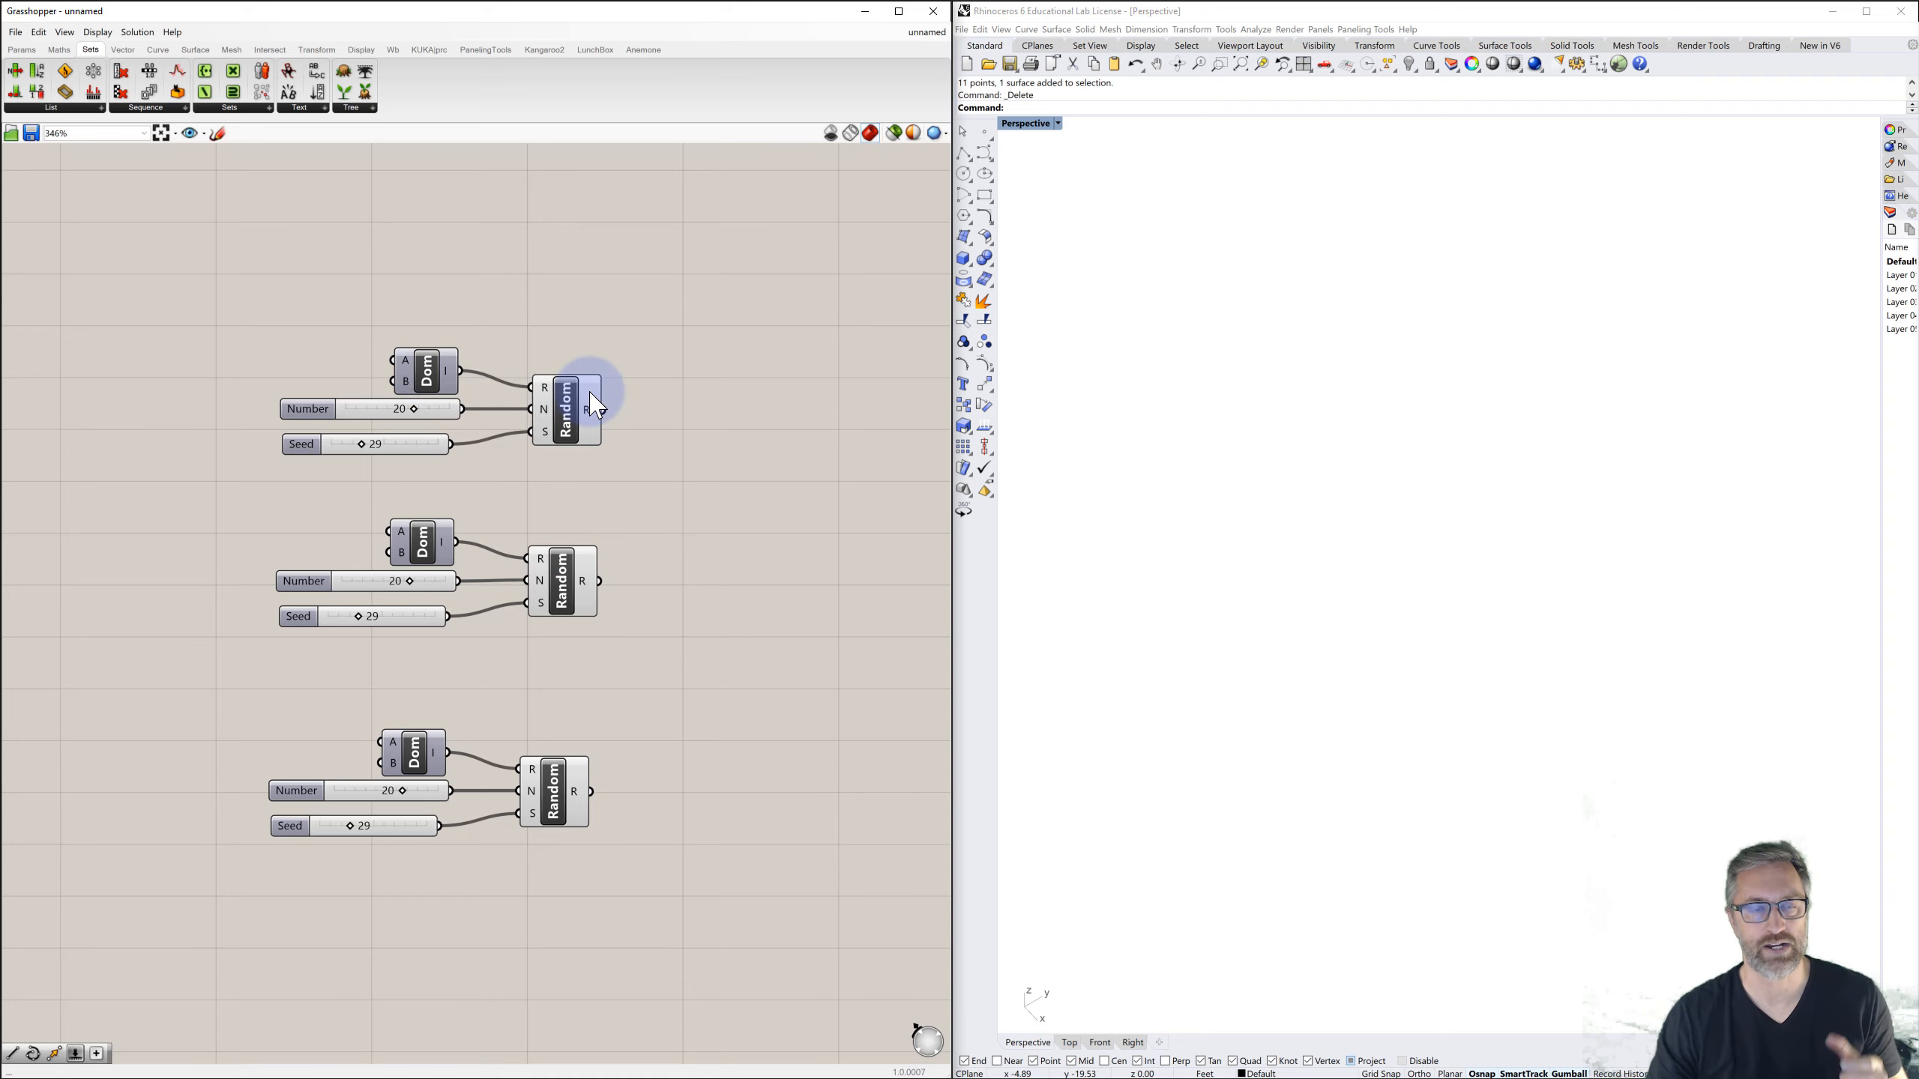
- Connect the top domain to the second Random's R input and delete the second set's duplicate domain
mouse_move(595, 408)
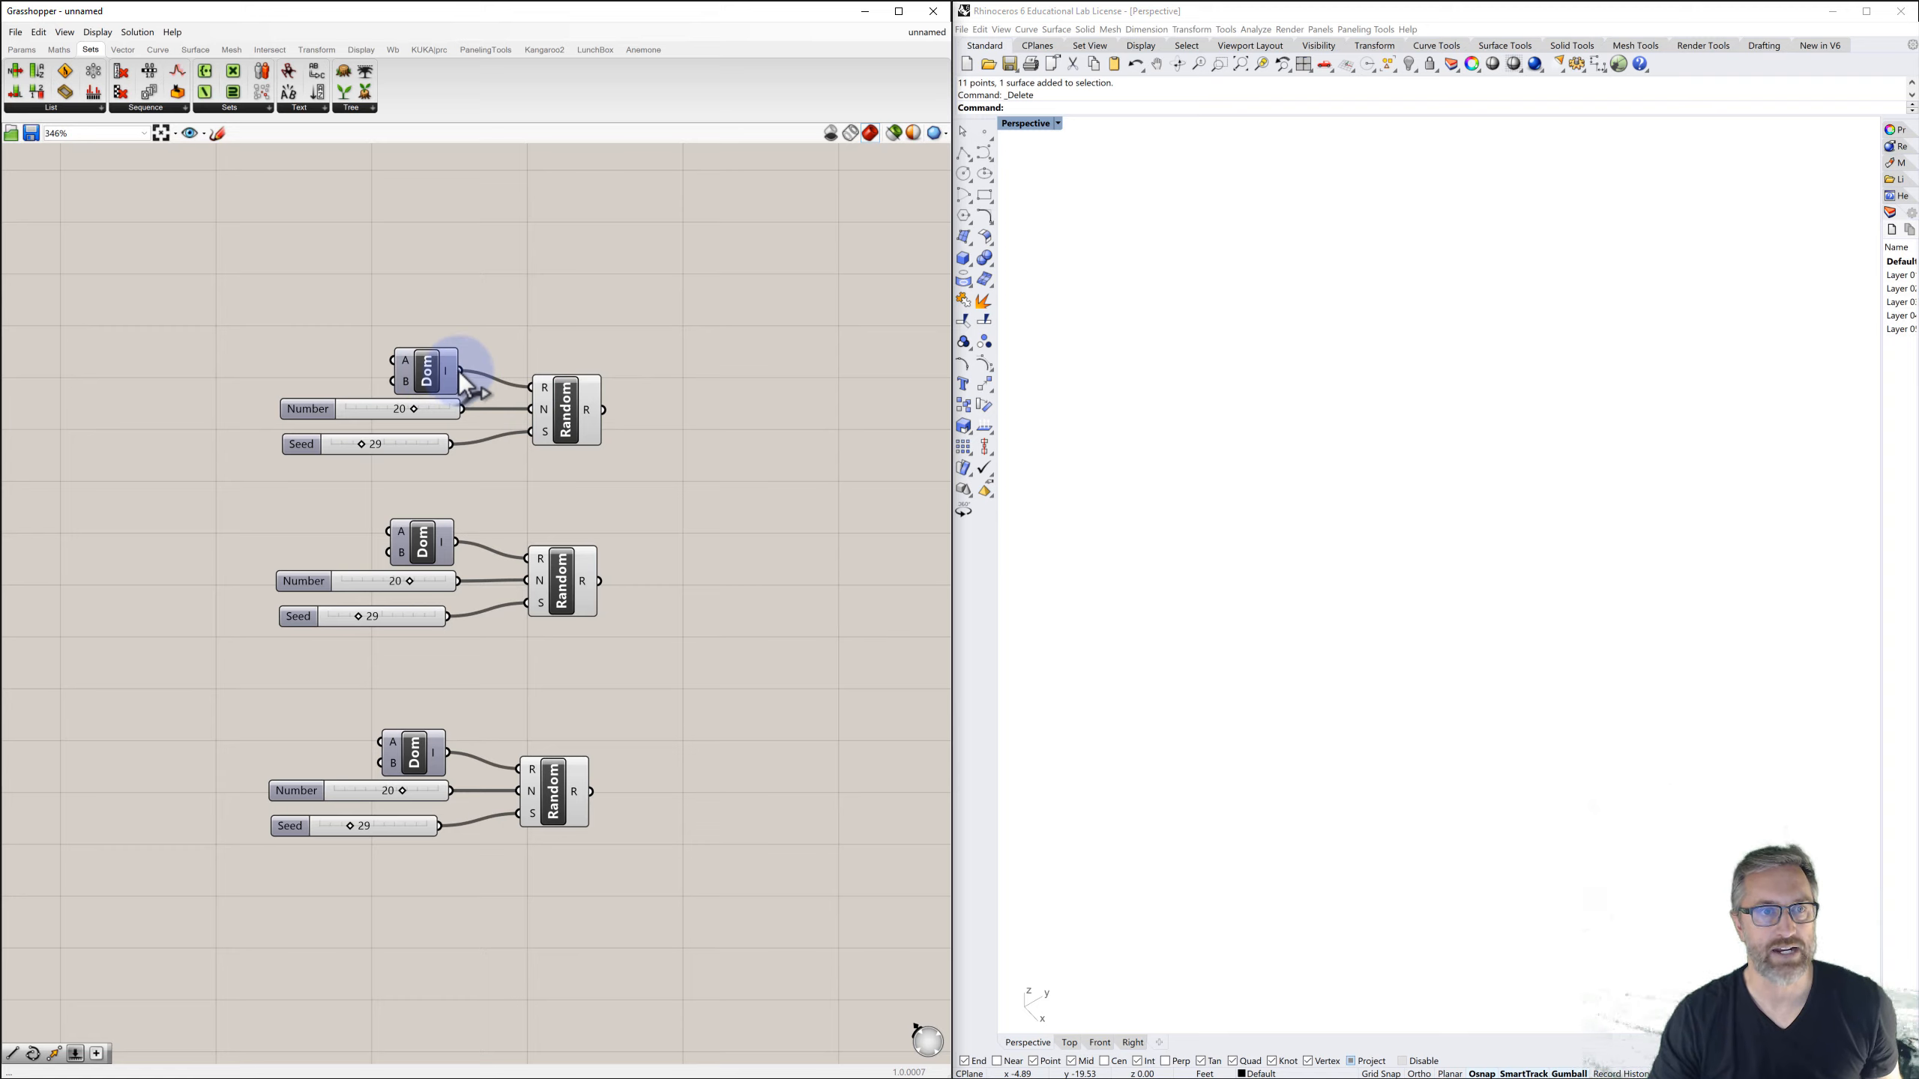
drag(459, 372, 526, 559)
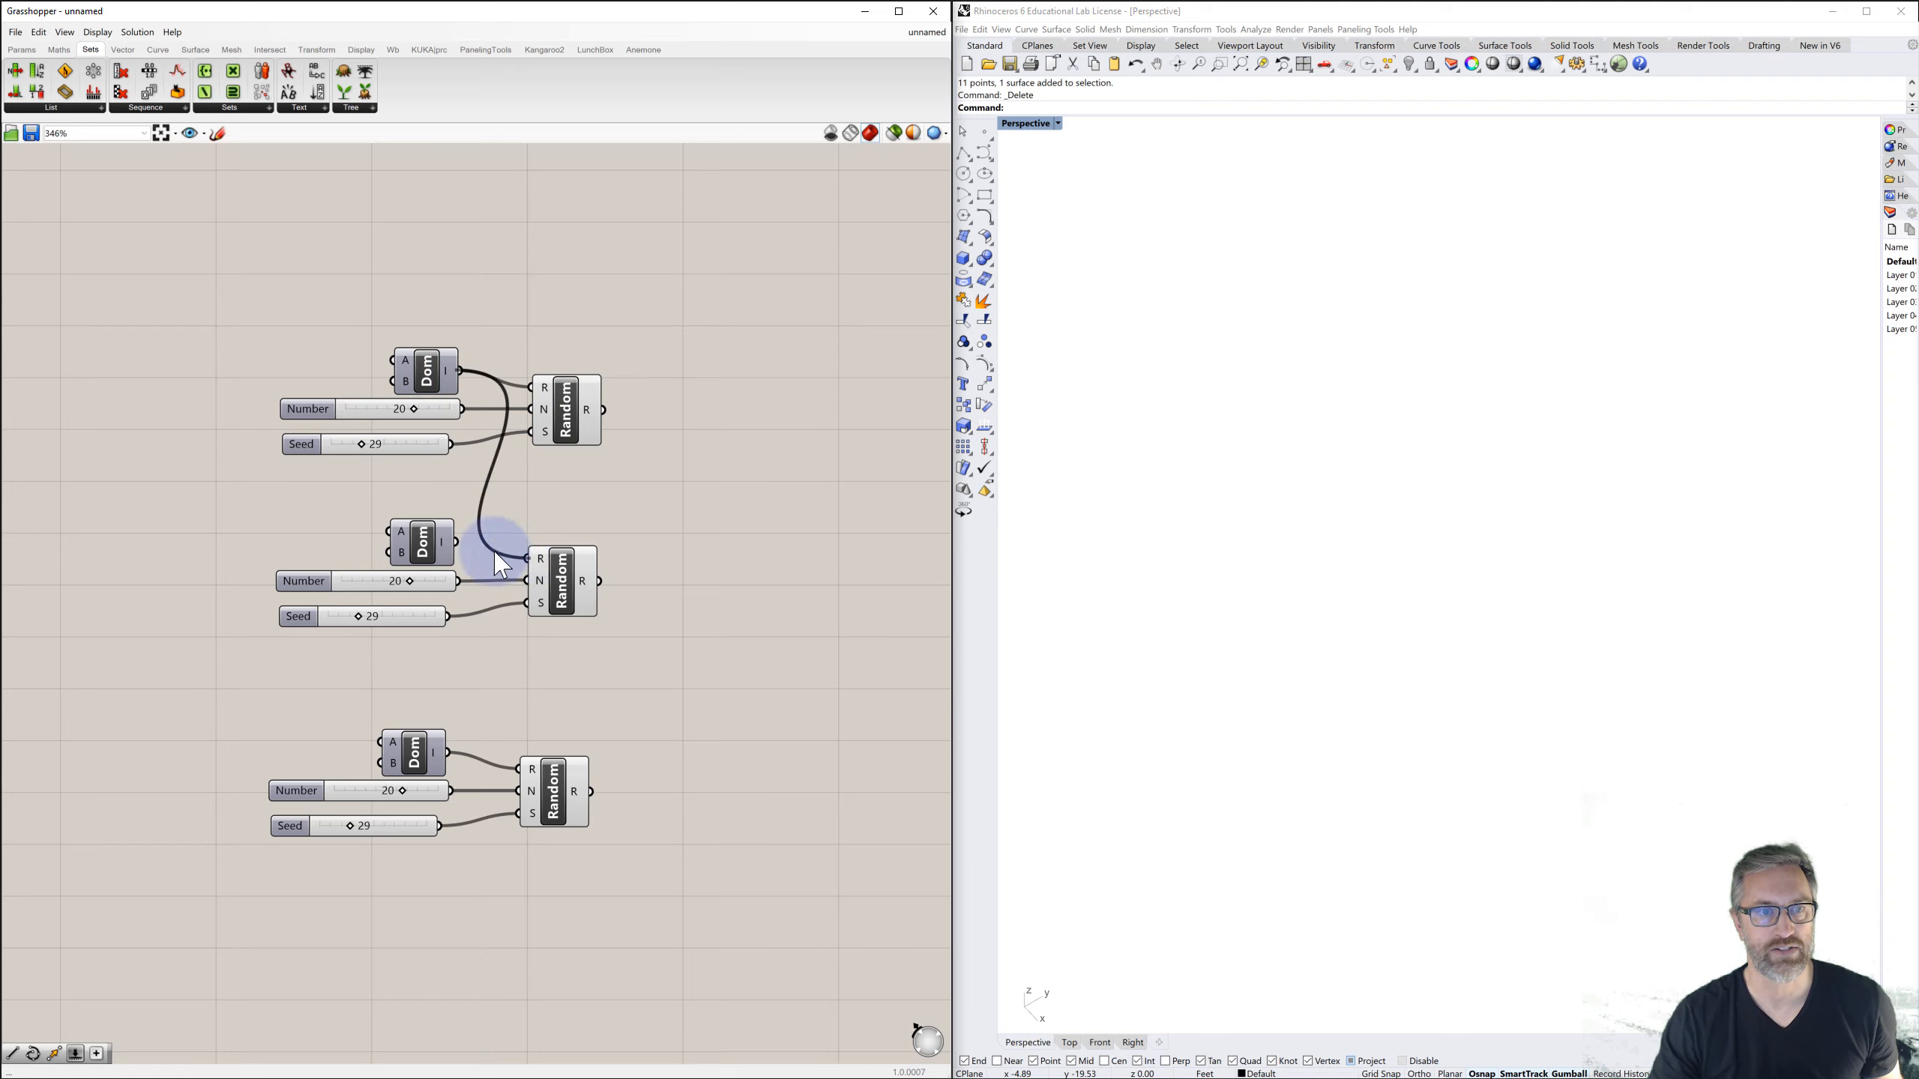
click(423, 540)
key(Delete)
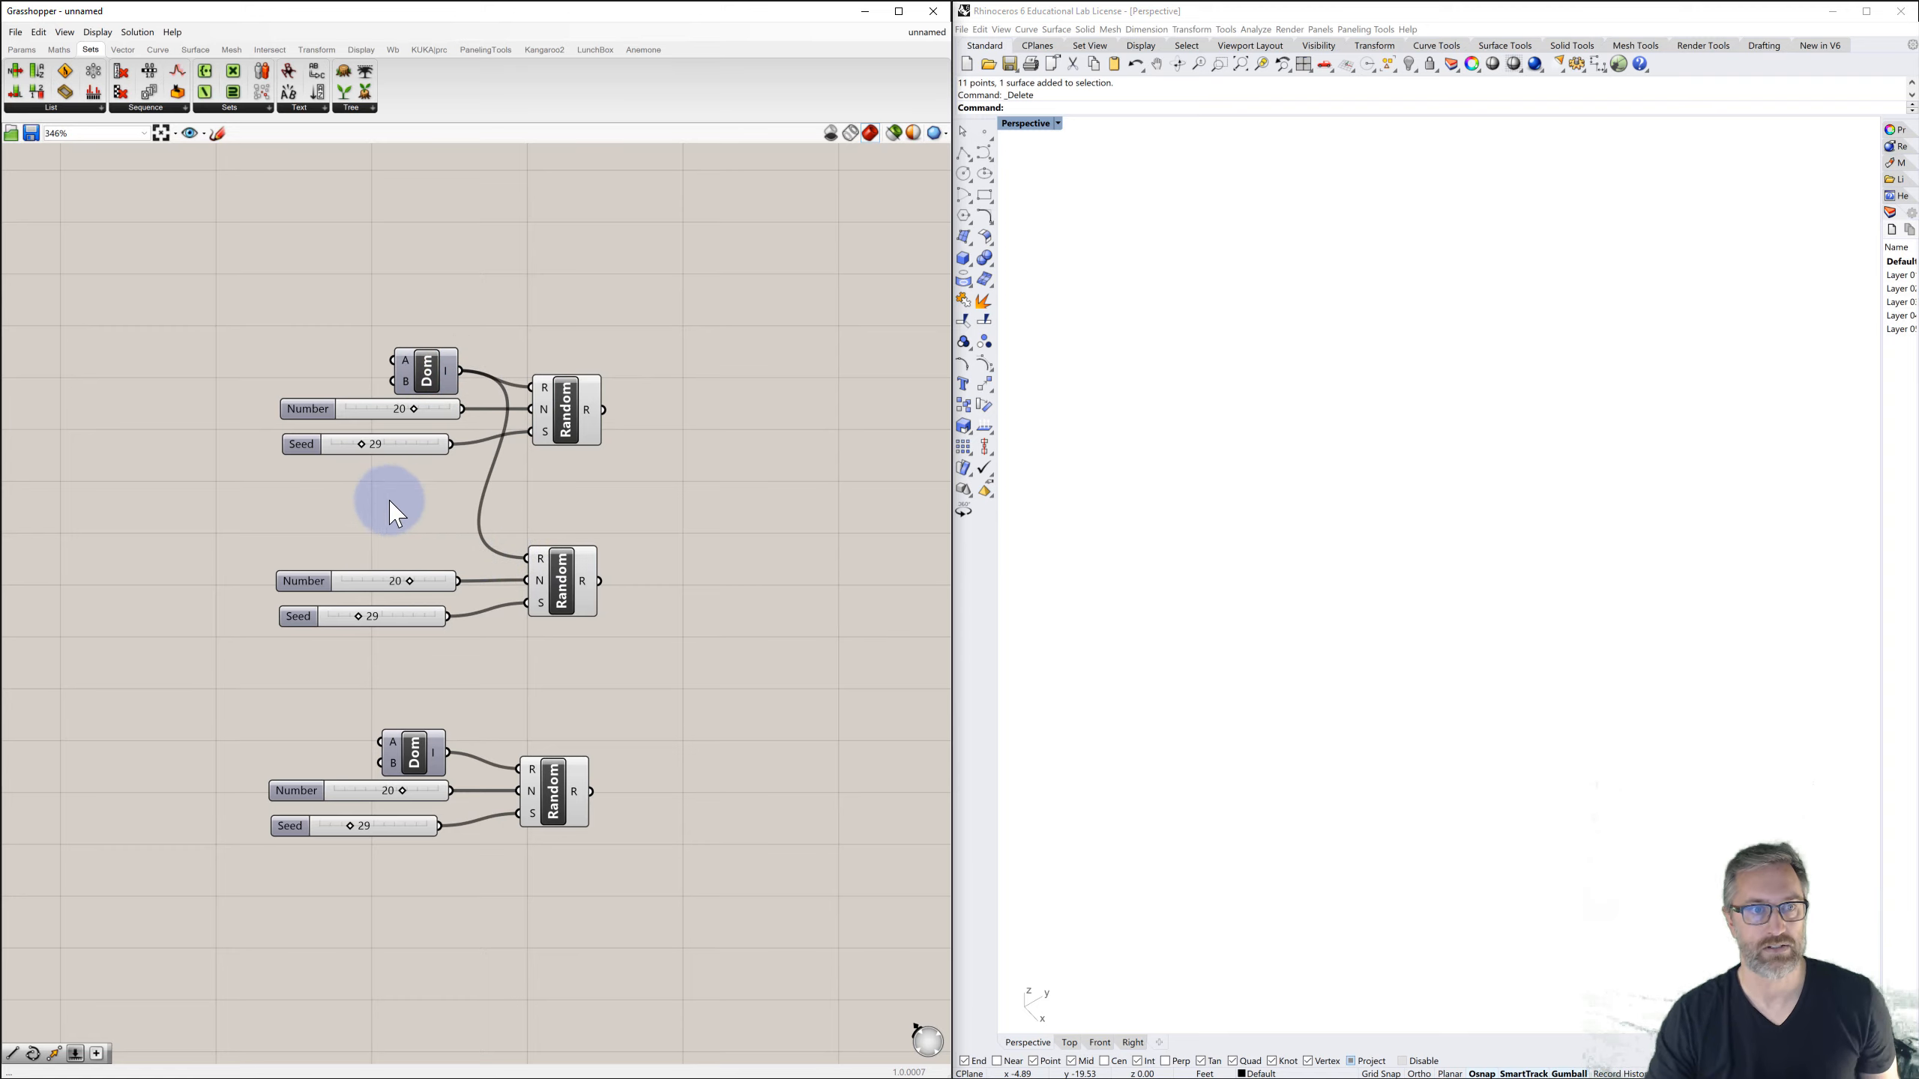
- Feed the top Number slider into the N inputs of the second and third Random components and delete their duplicate Number sliders
drag(429, 379, 414, 376)
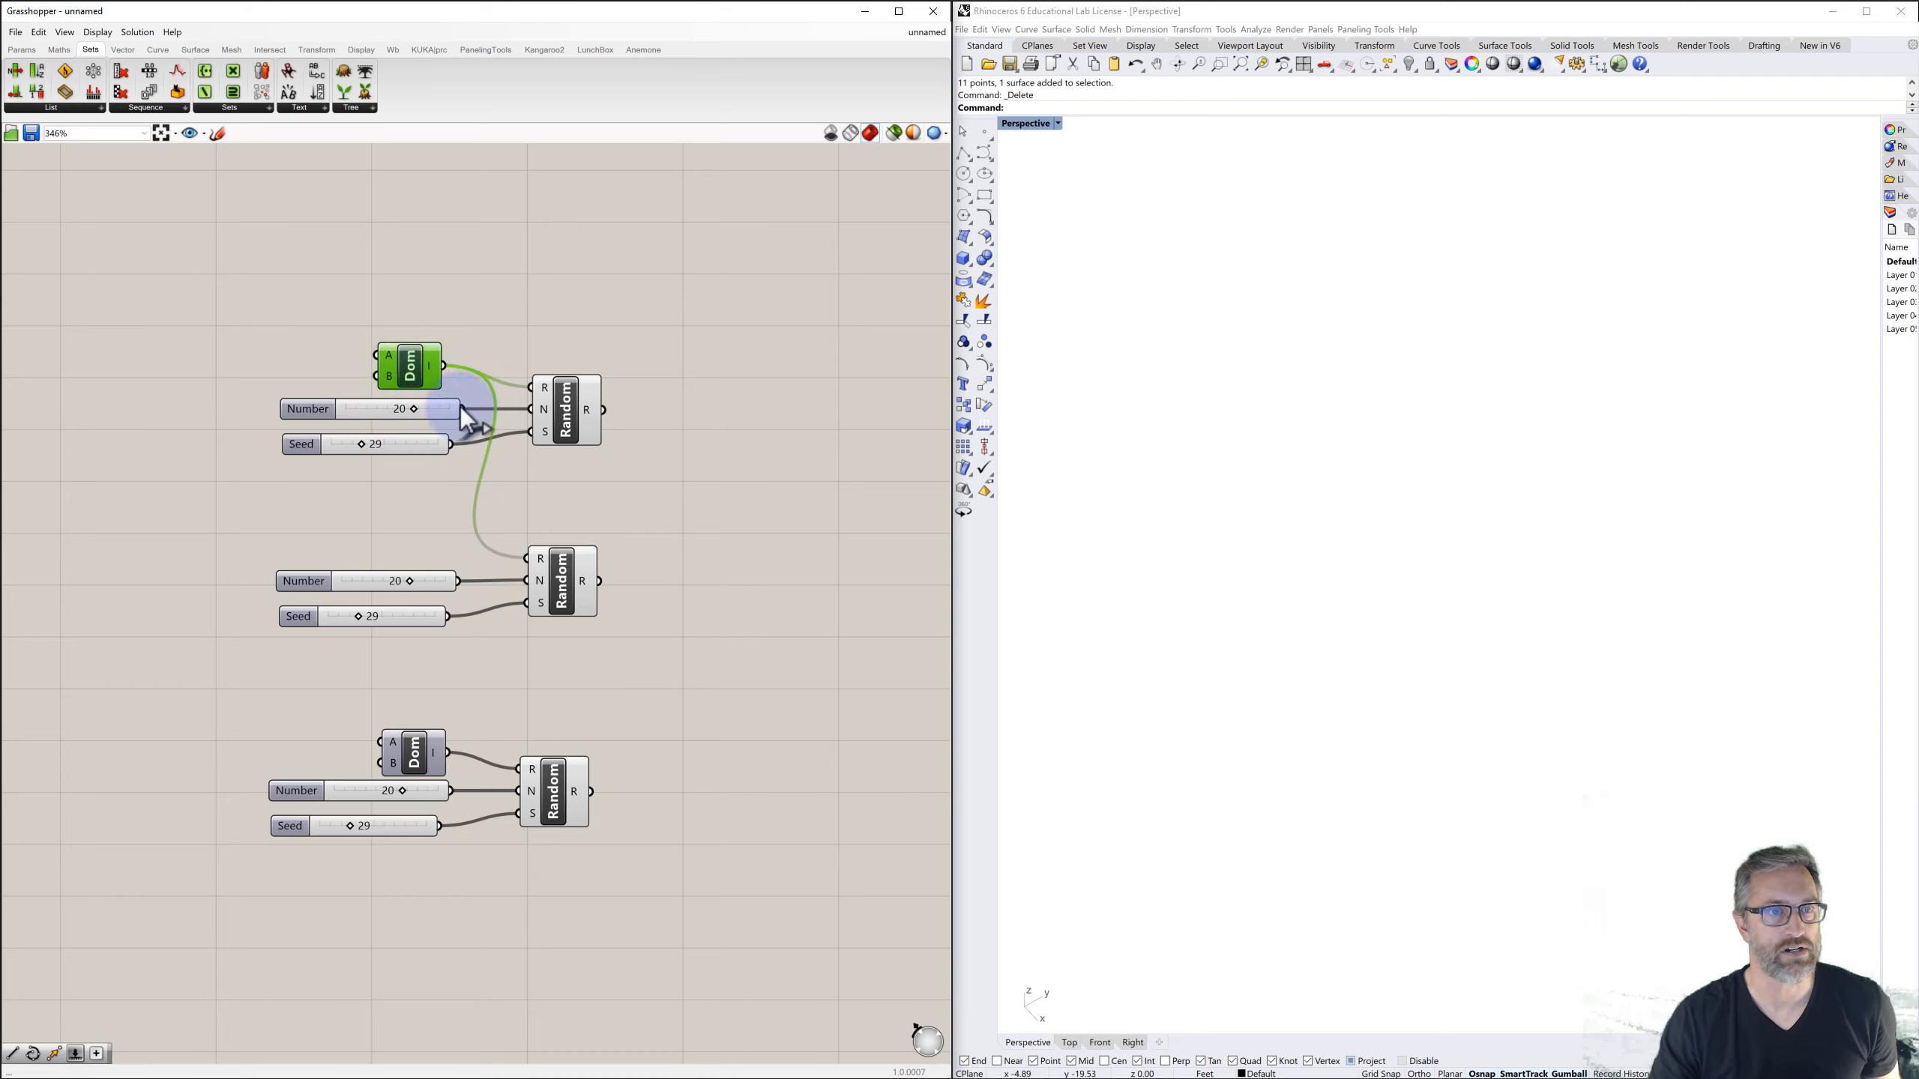
shift+drag(460, 407, 519, 582)
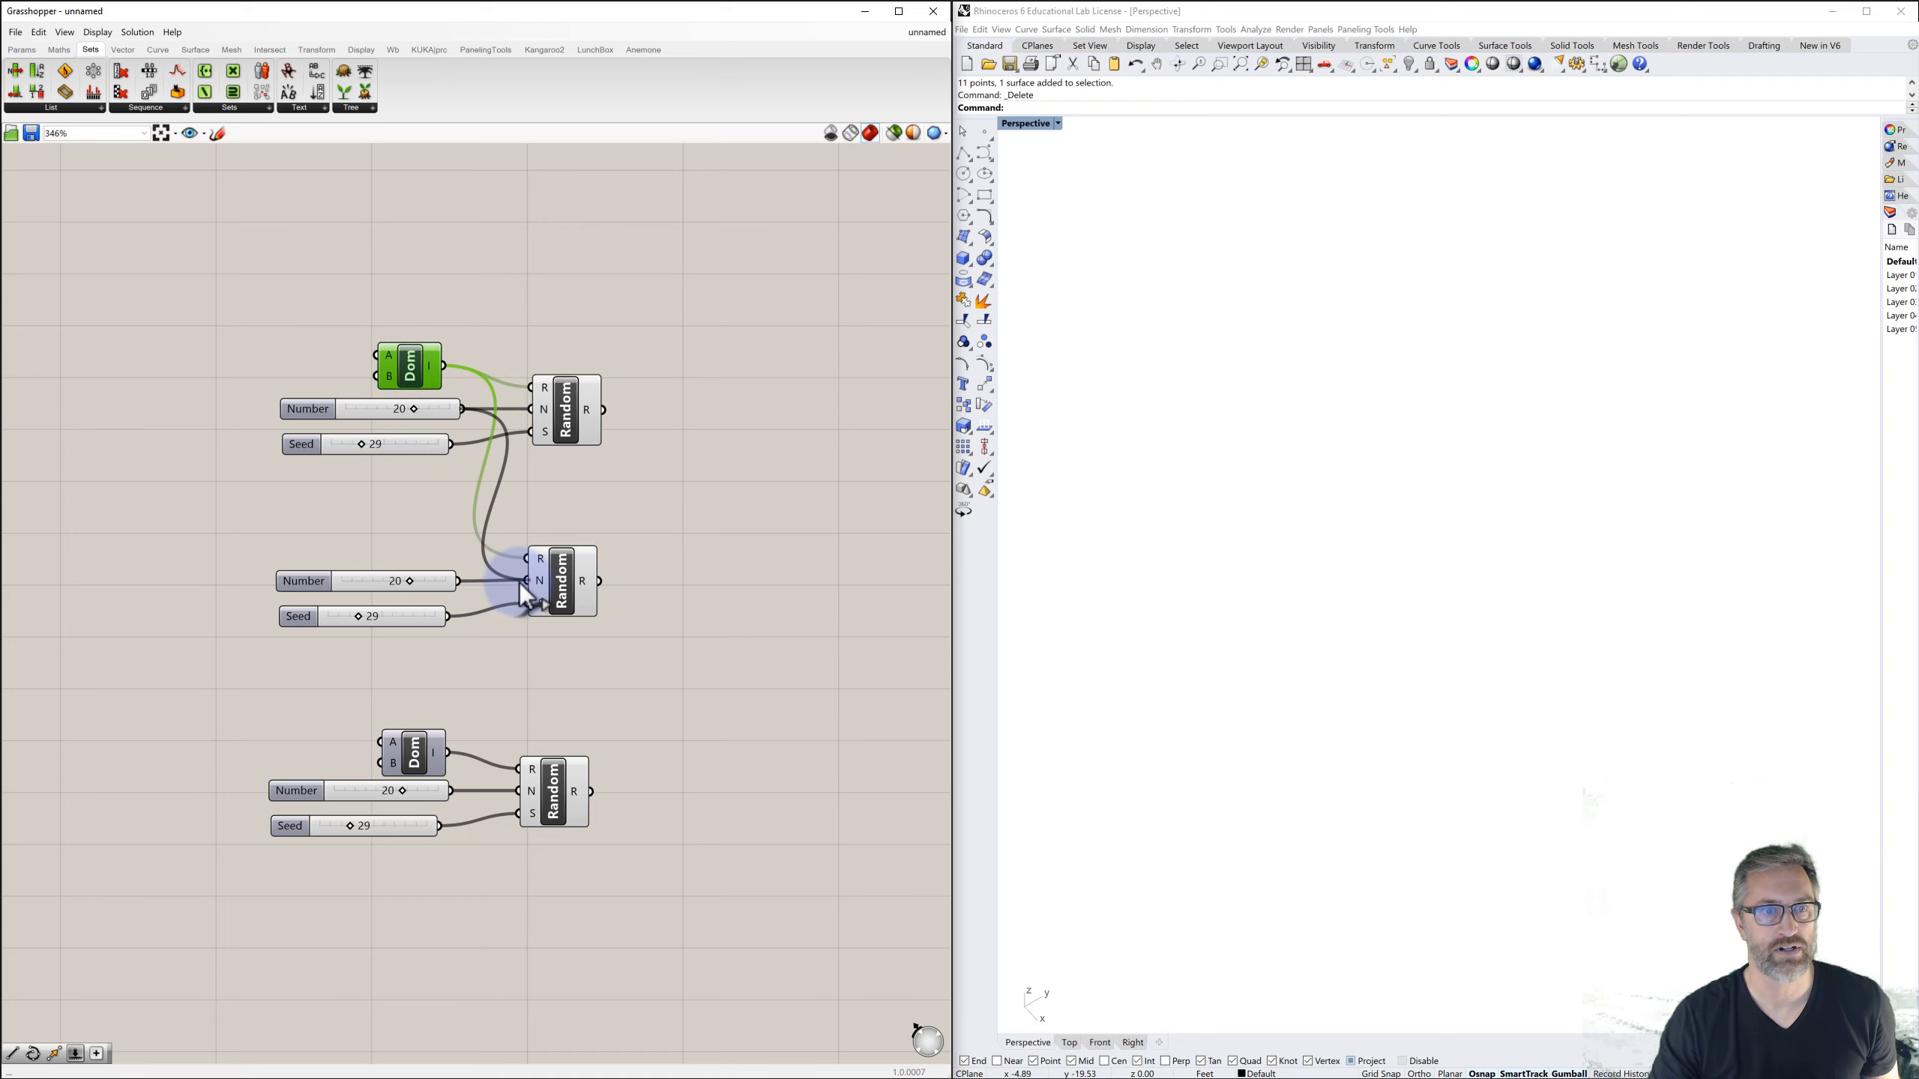
drag(294, 580, 246, 578)
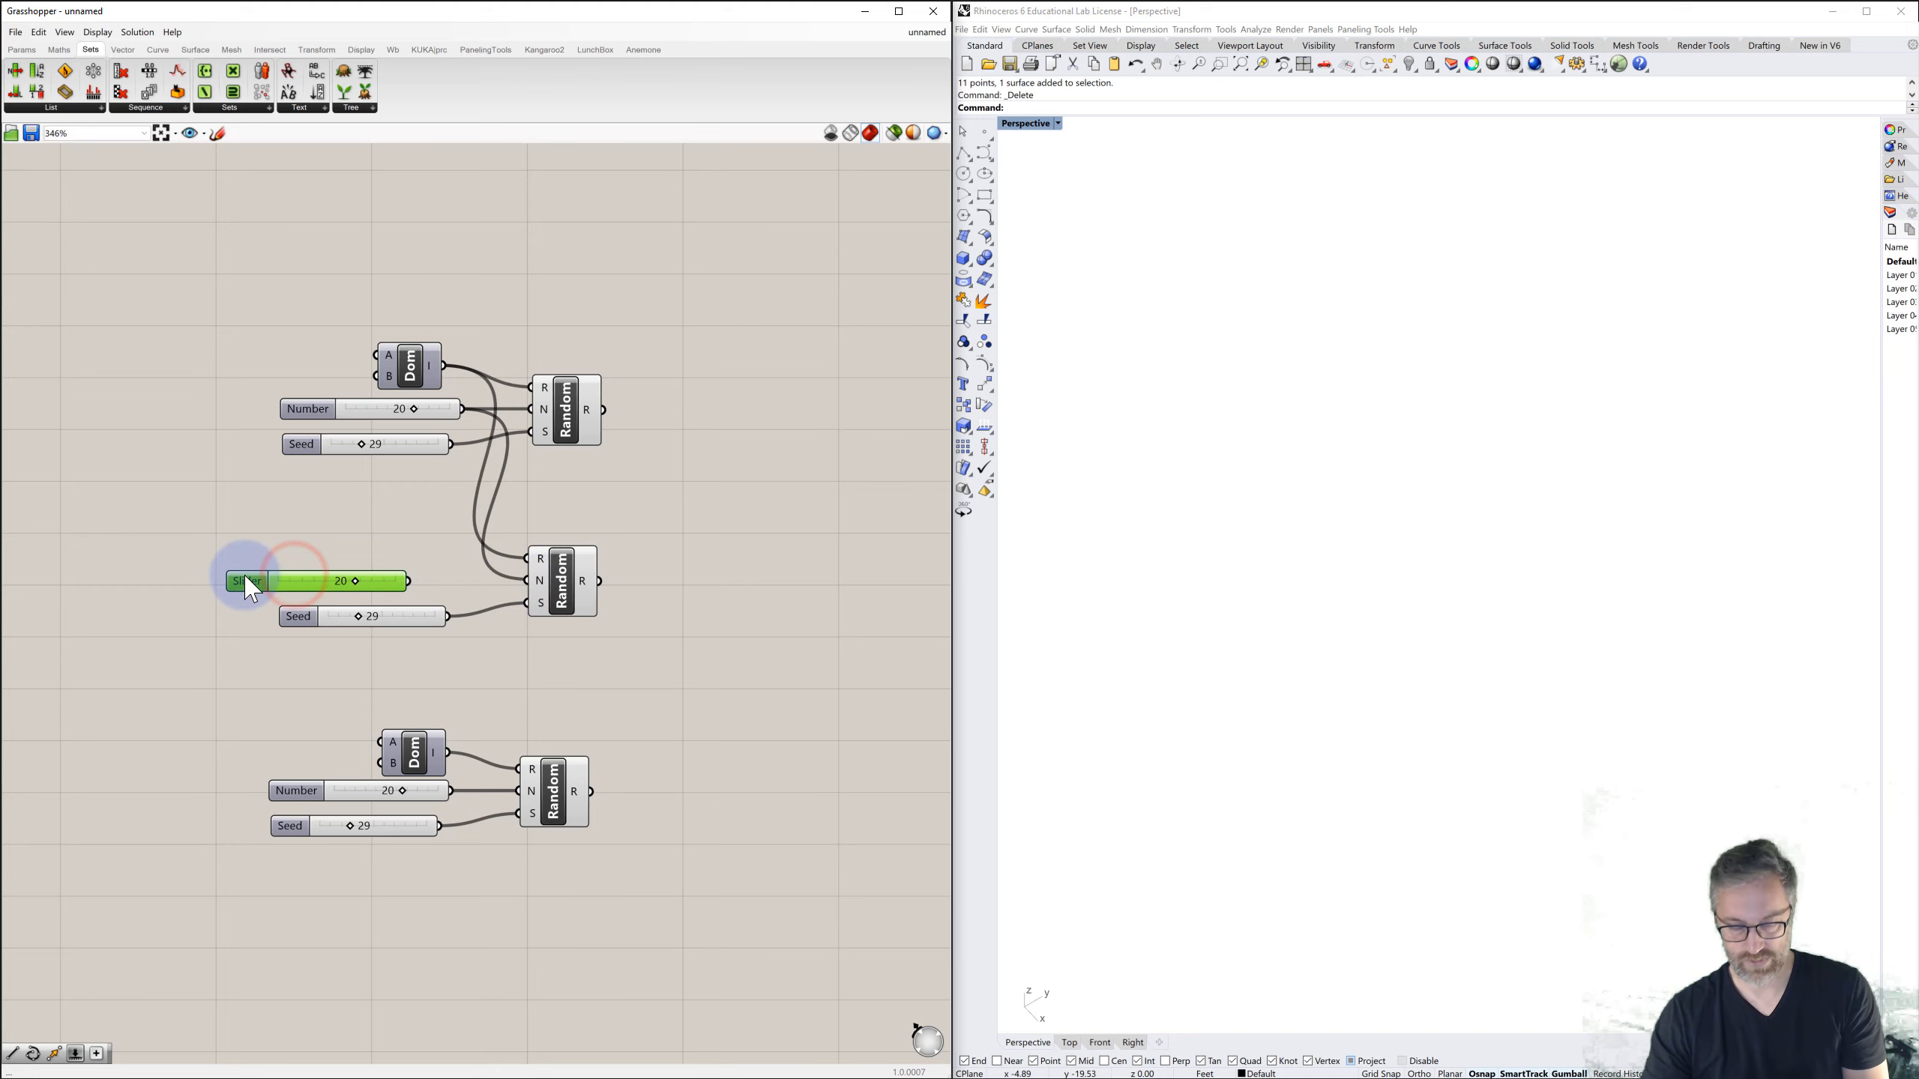
key(Delete)
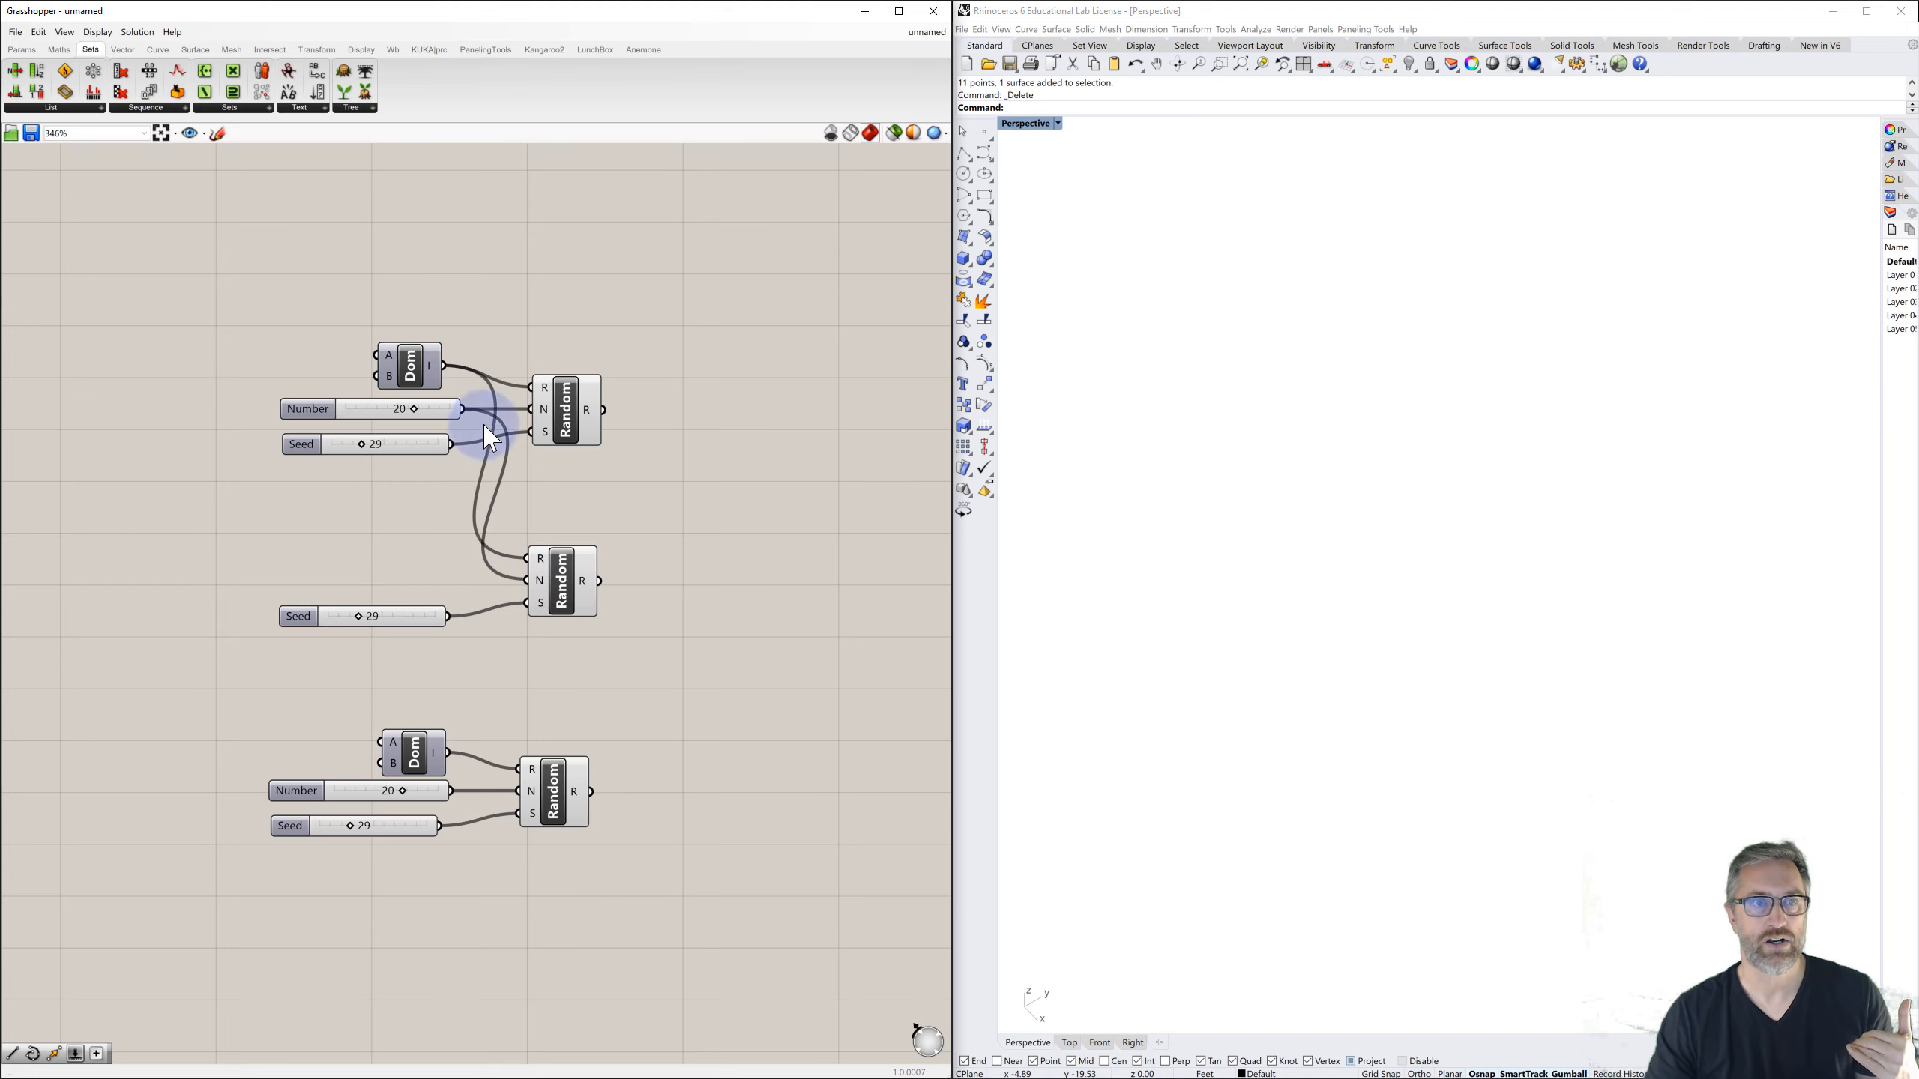
drag(460, 408, 515, 783)
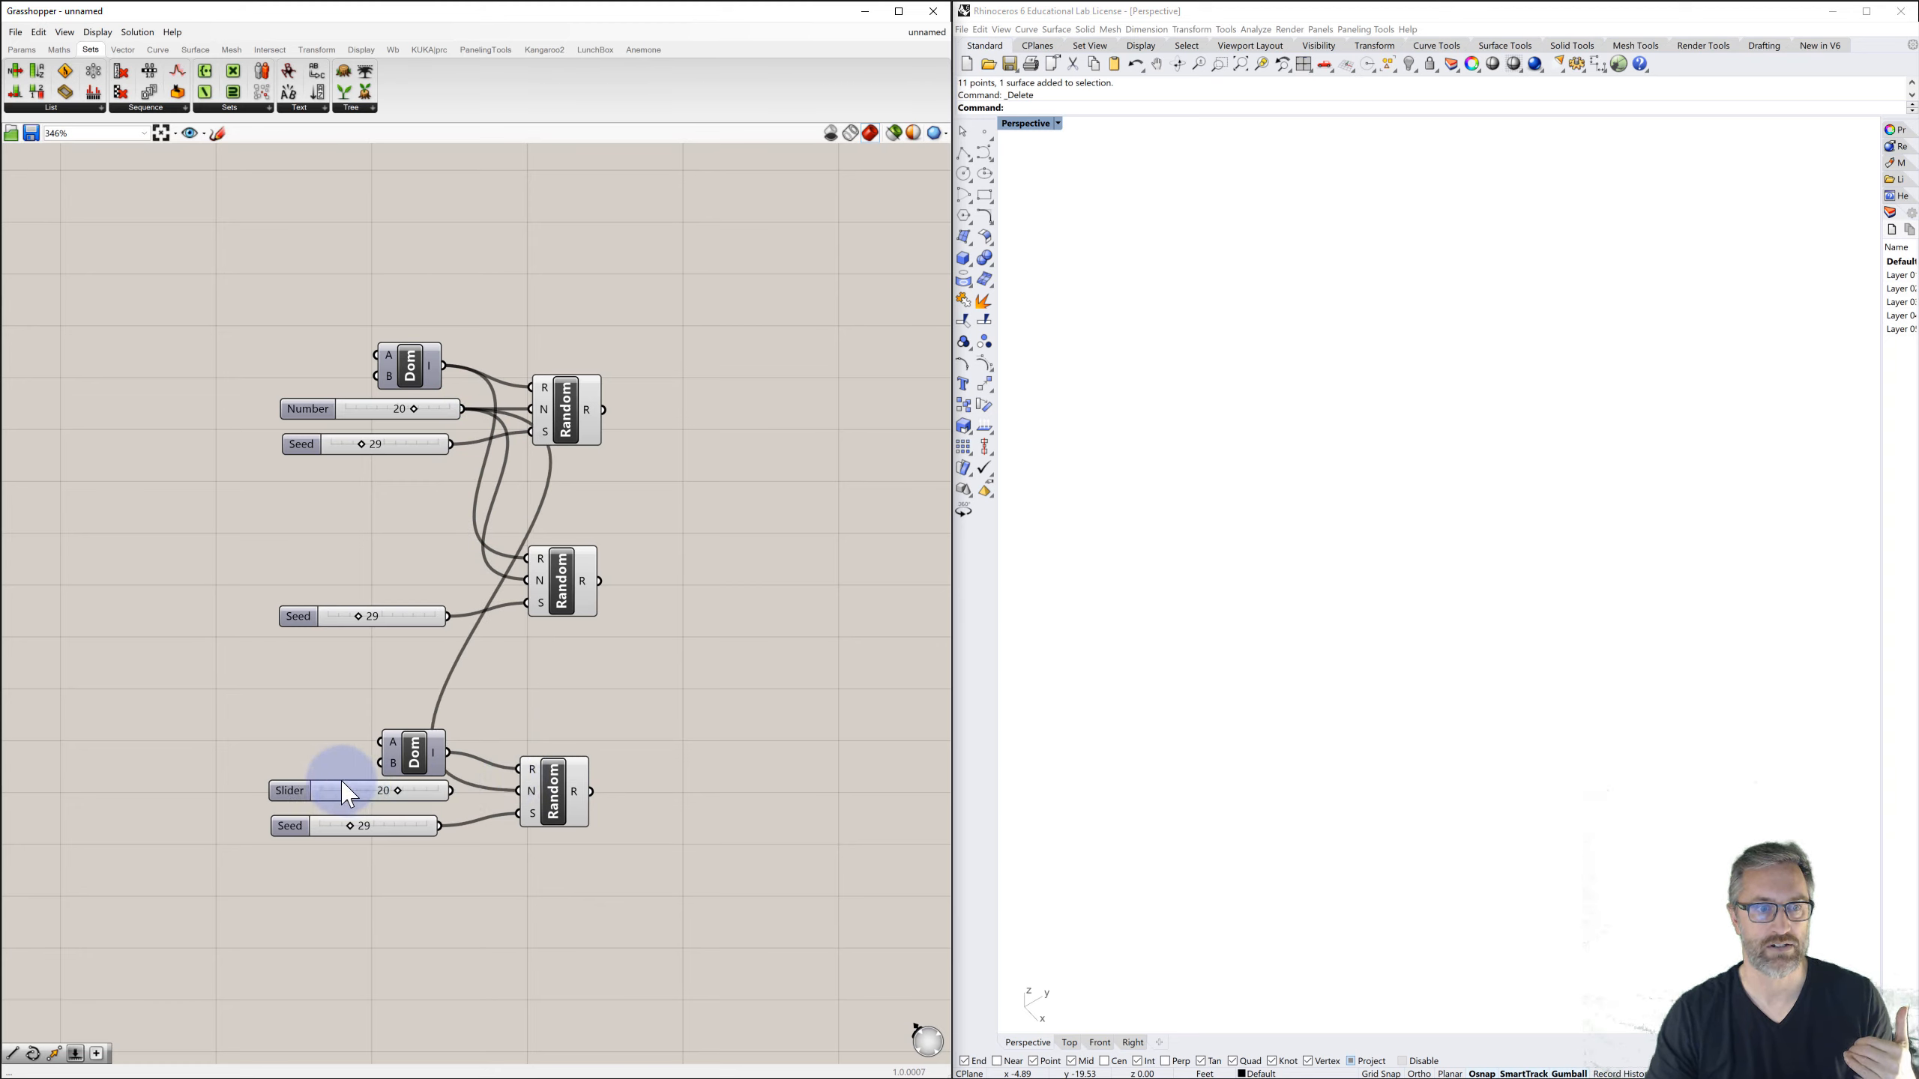
drag(298, 790, 189, 776)
key(Delete)
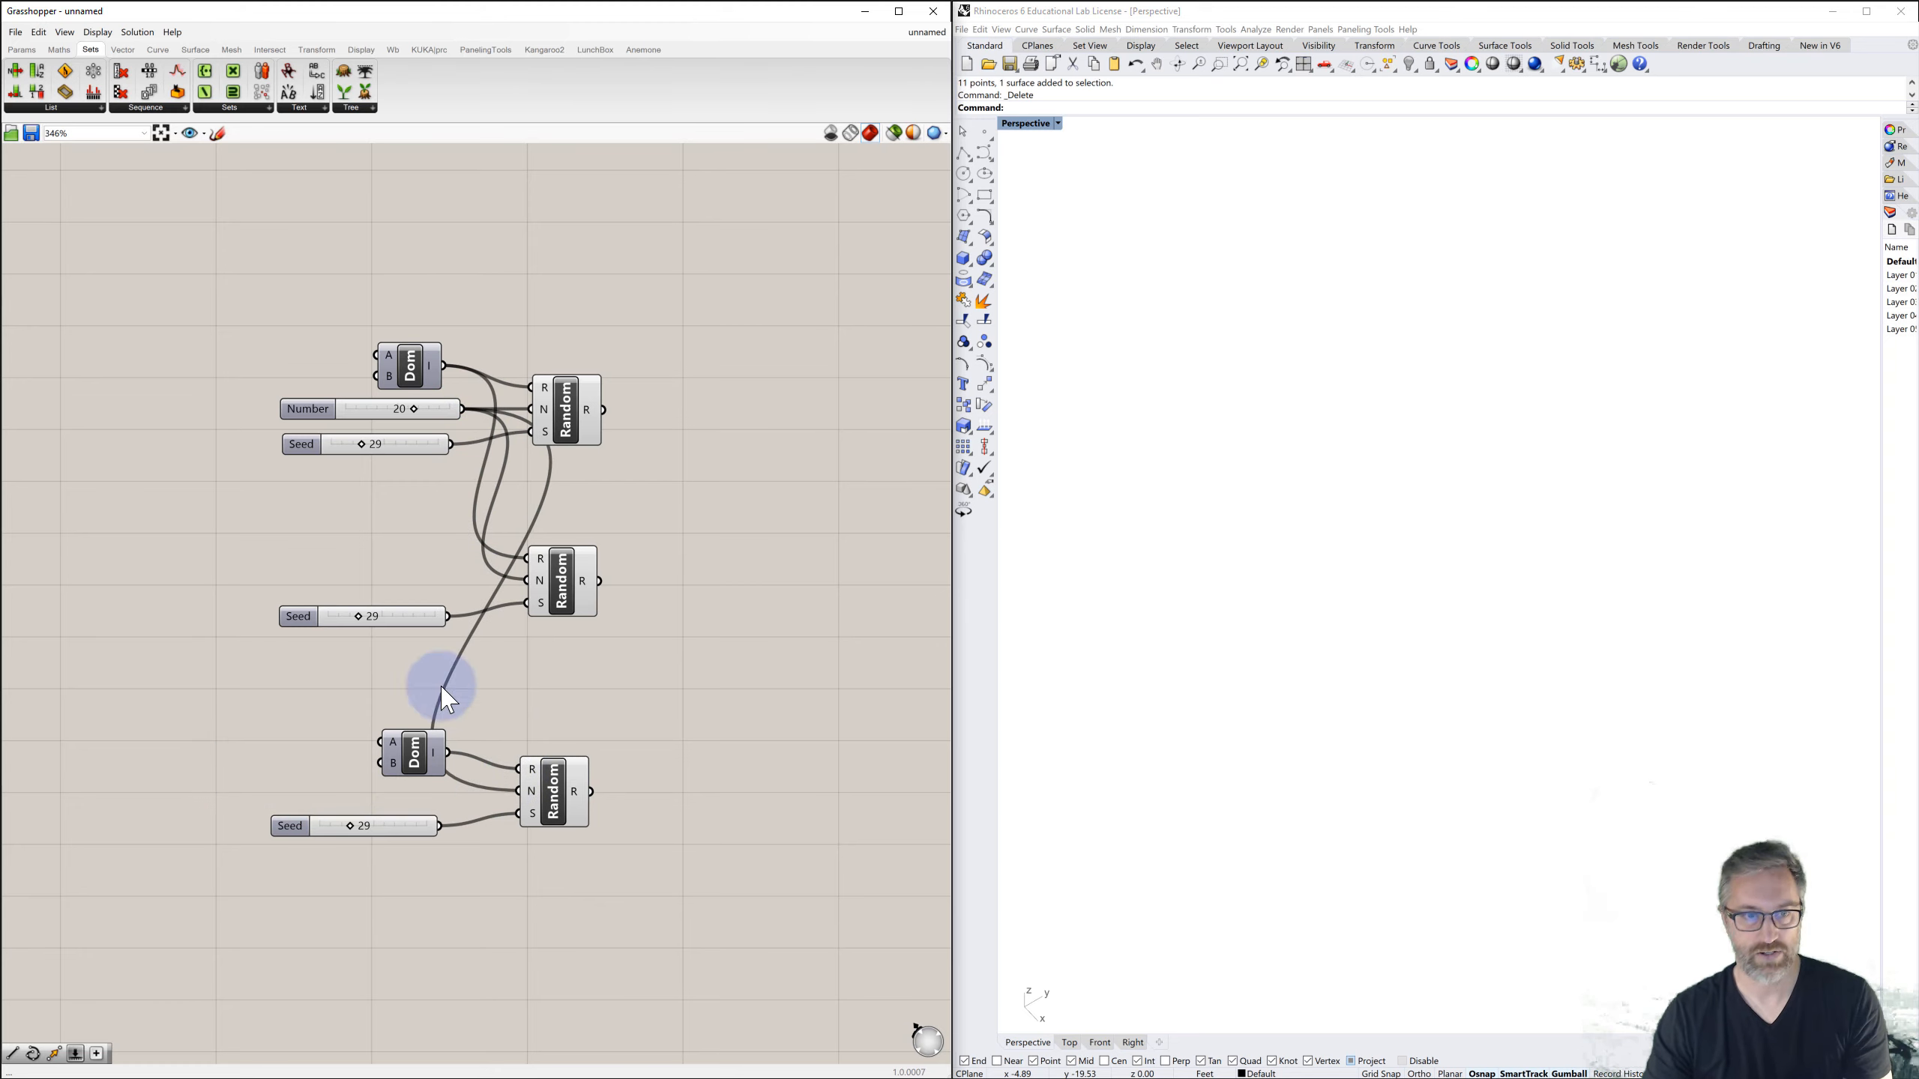
drag(414, 759, 360, 757)
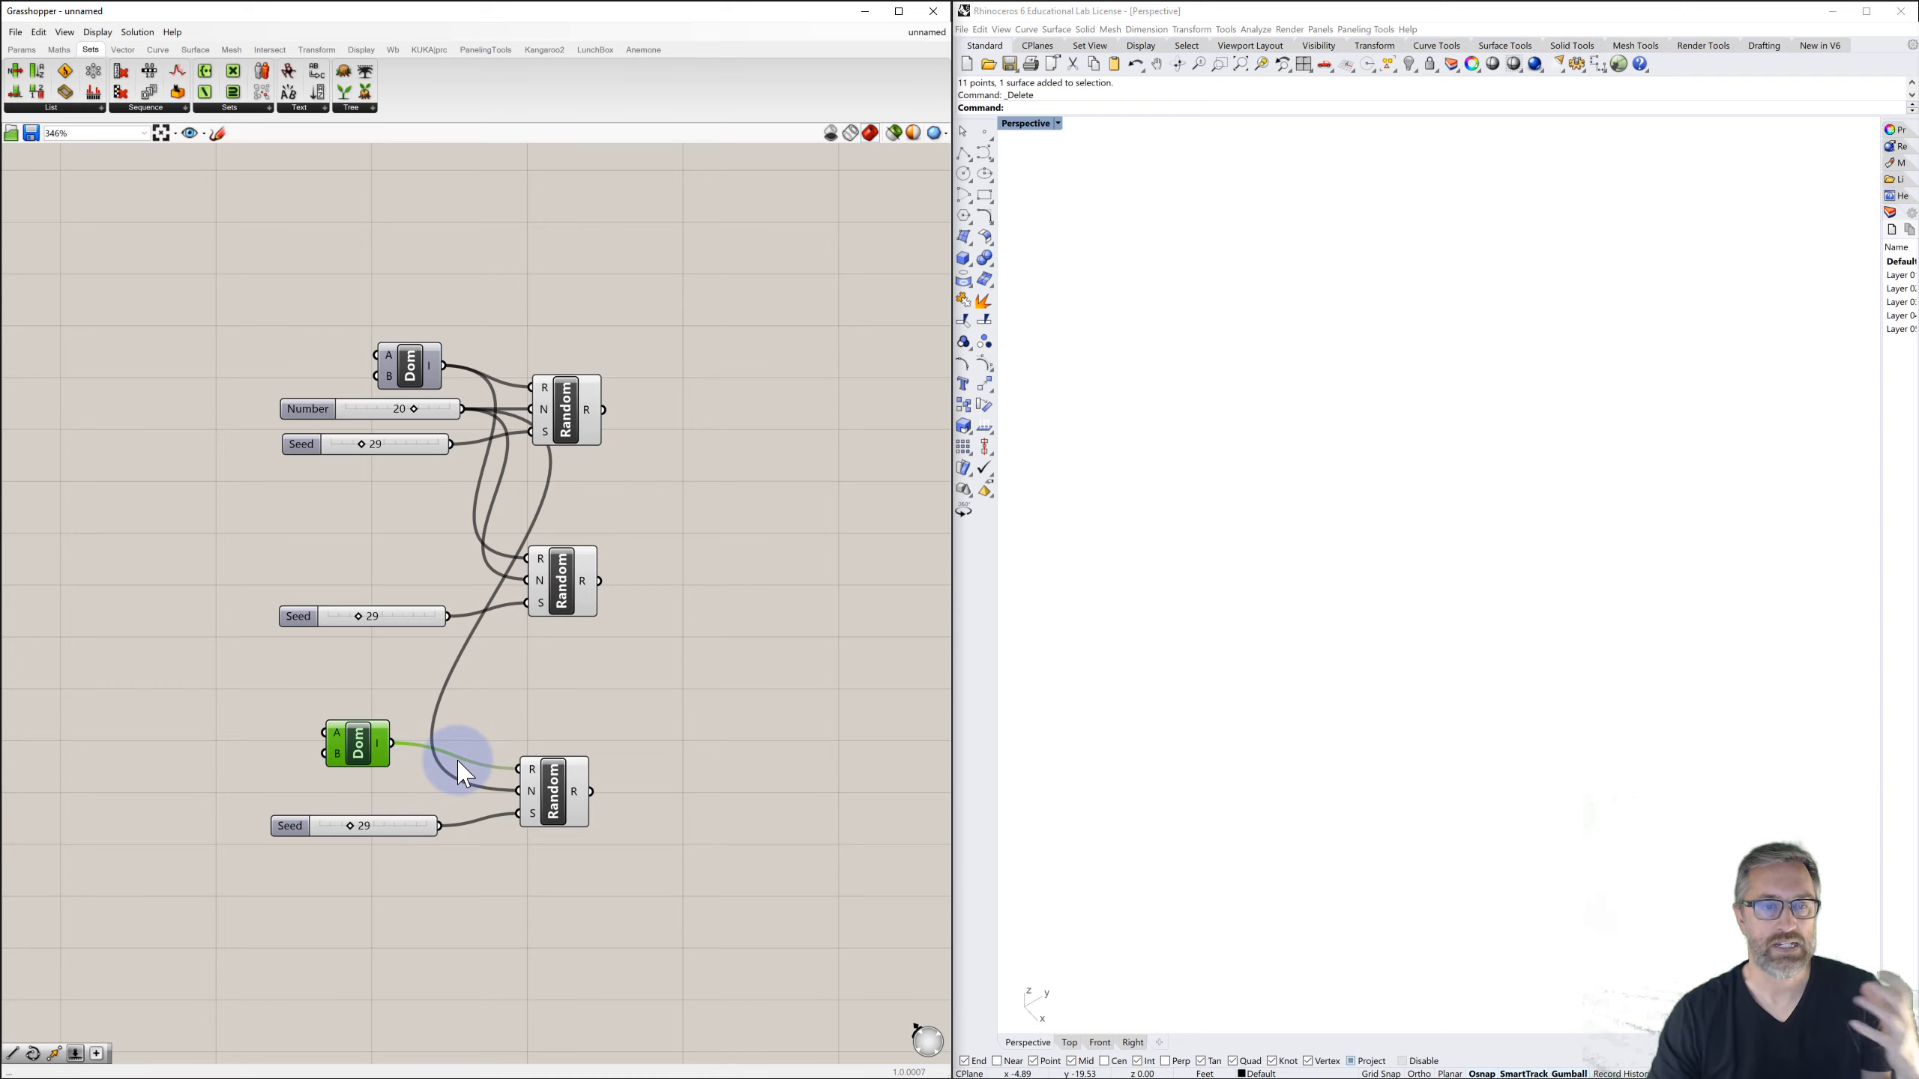
- Set the start value A of the third set's domain to 10
click(355, 742)
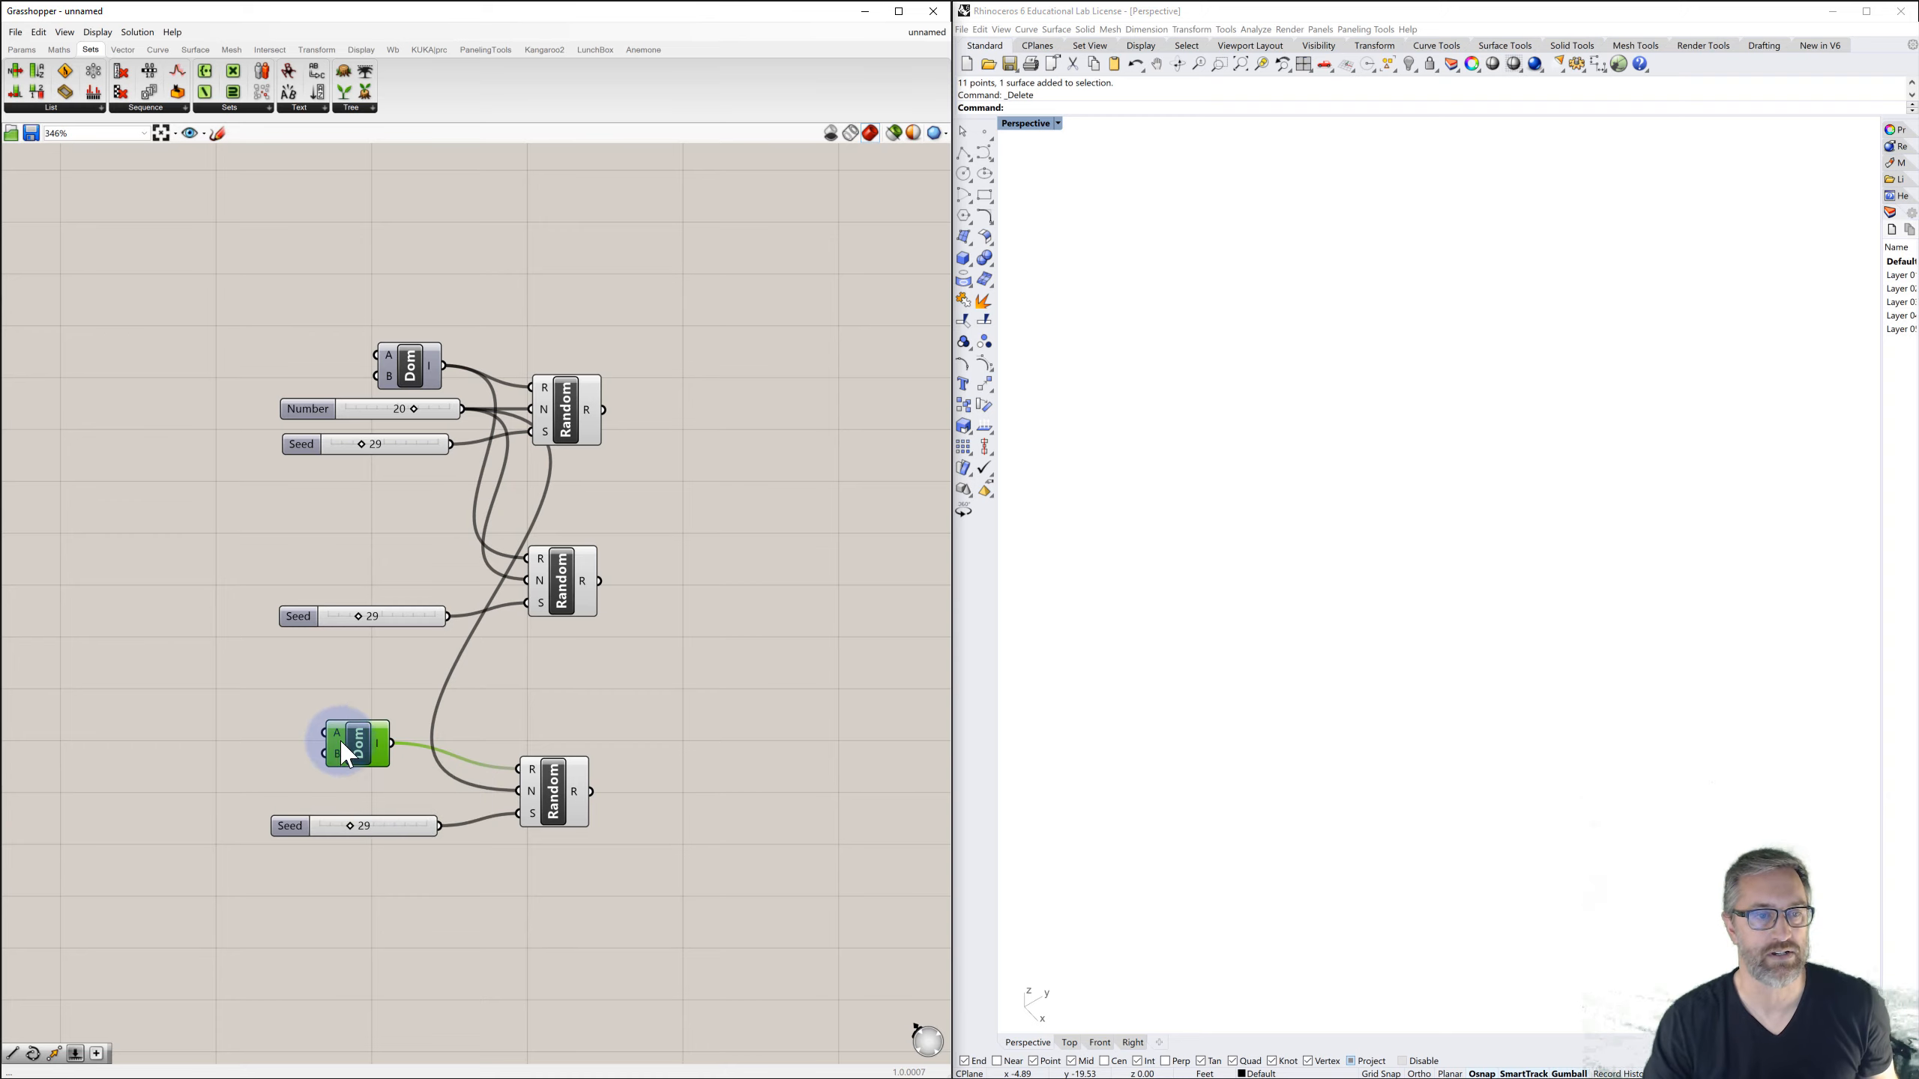
right_click(337, 732)
click(366, 852)
click(523, 854)
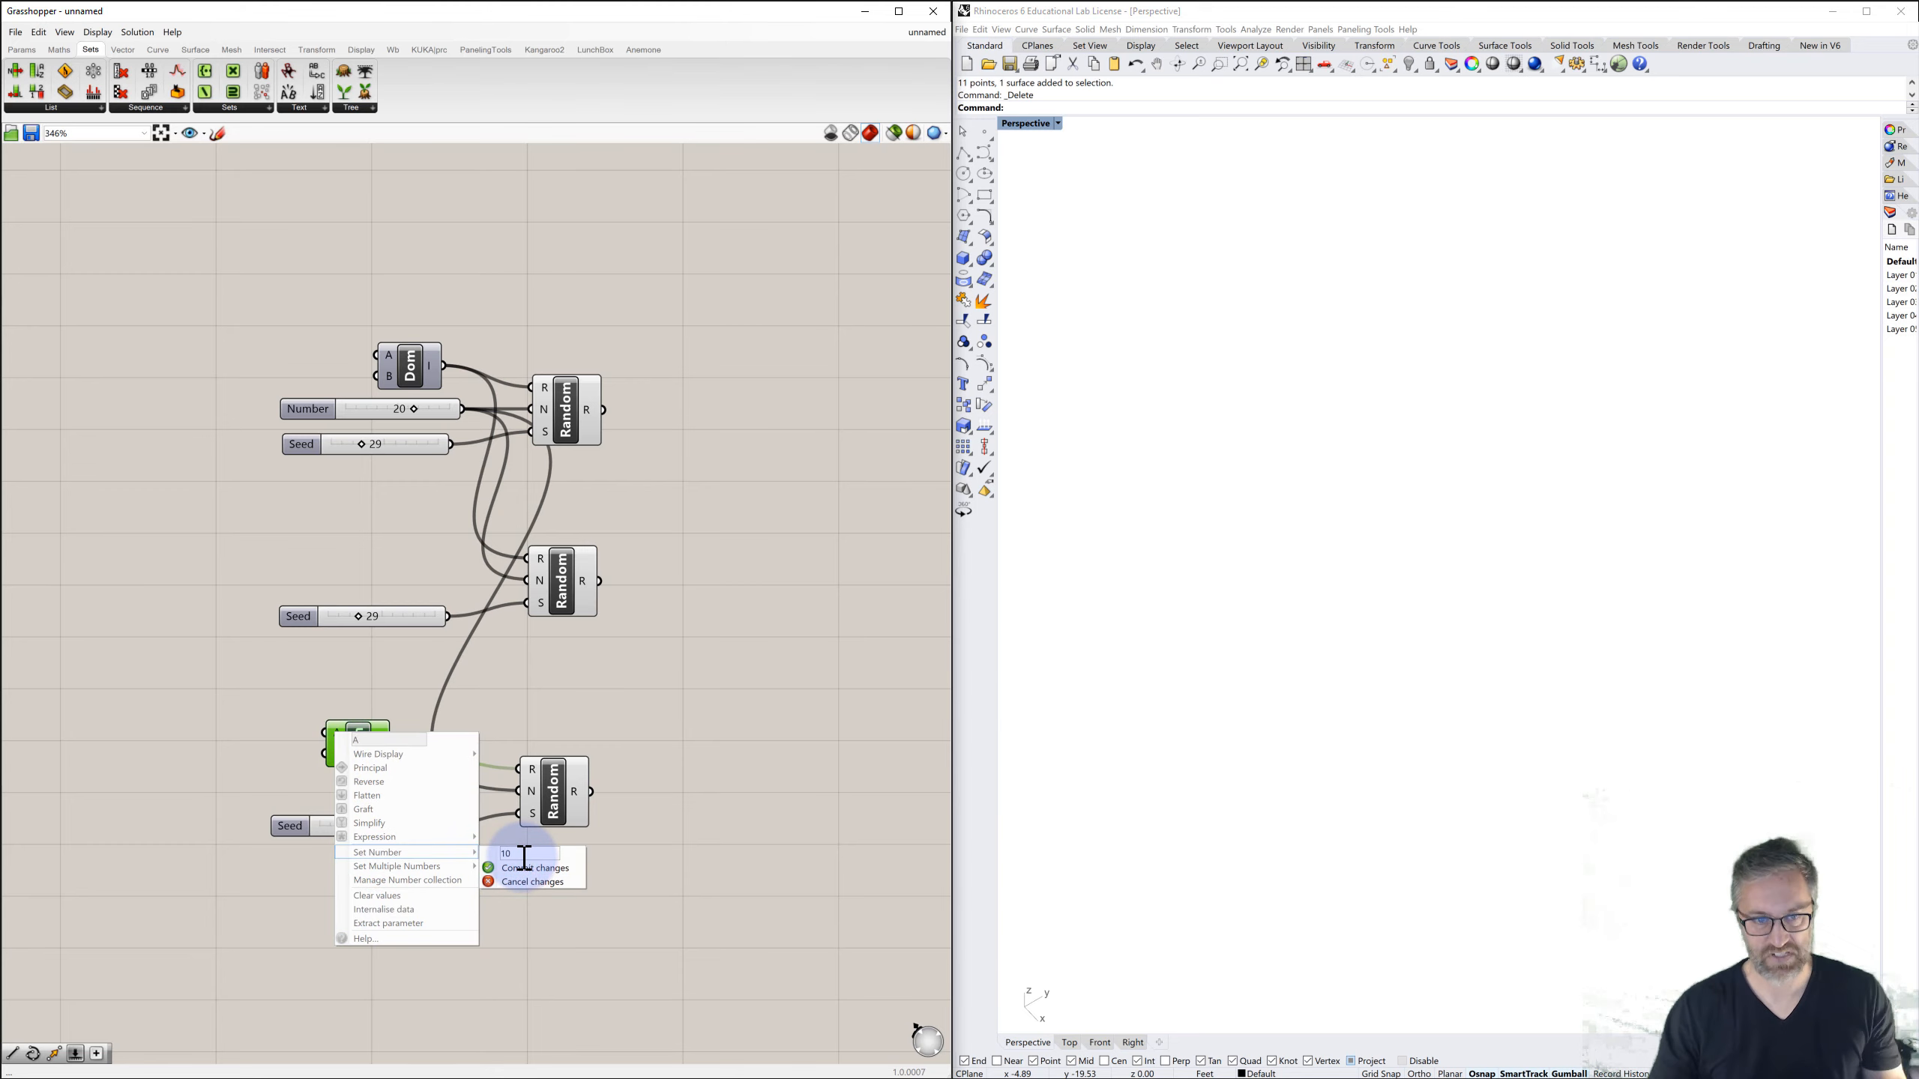
click(536, 868)
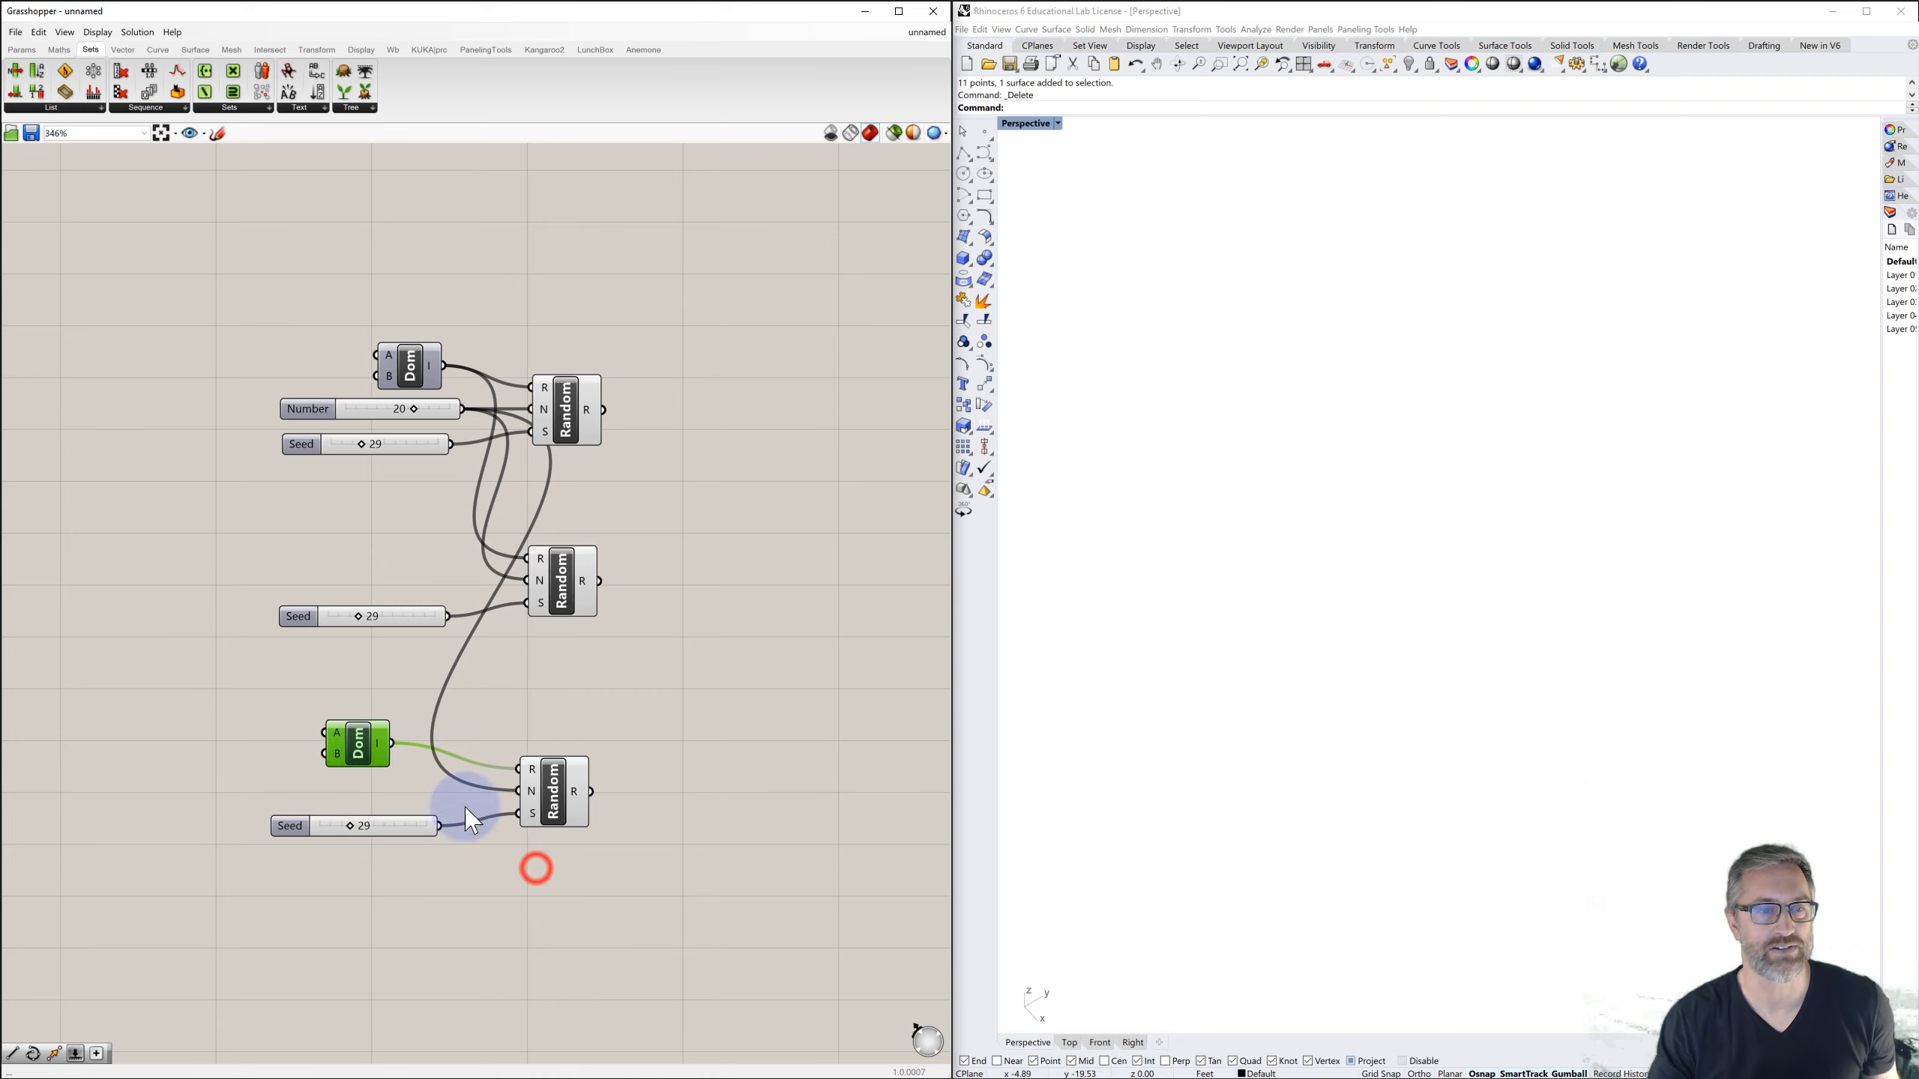
right_click(338, 756)
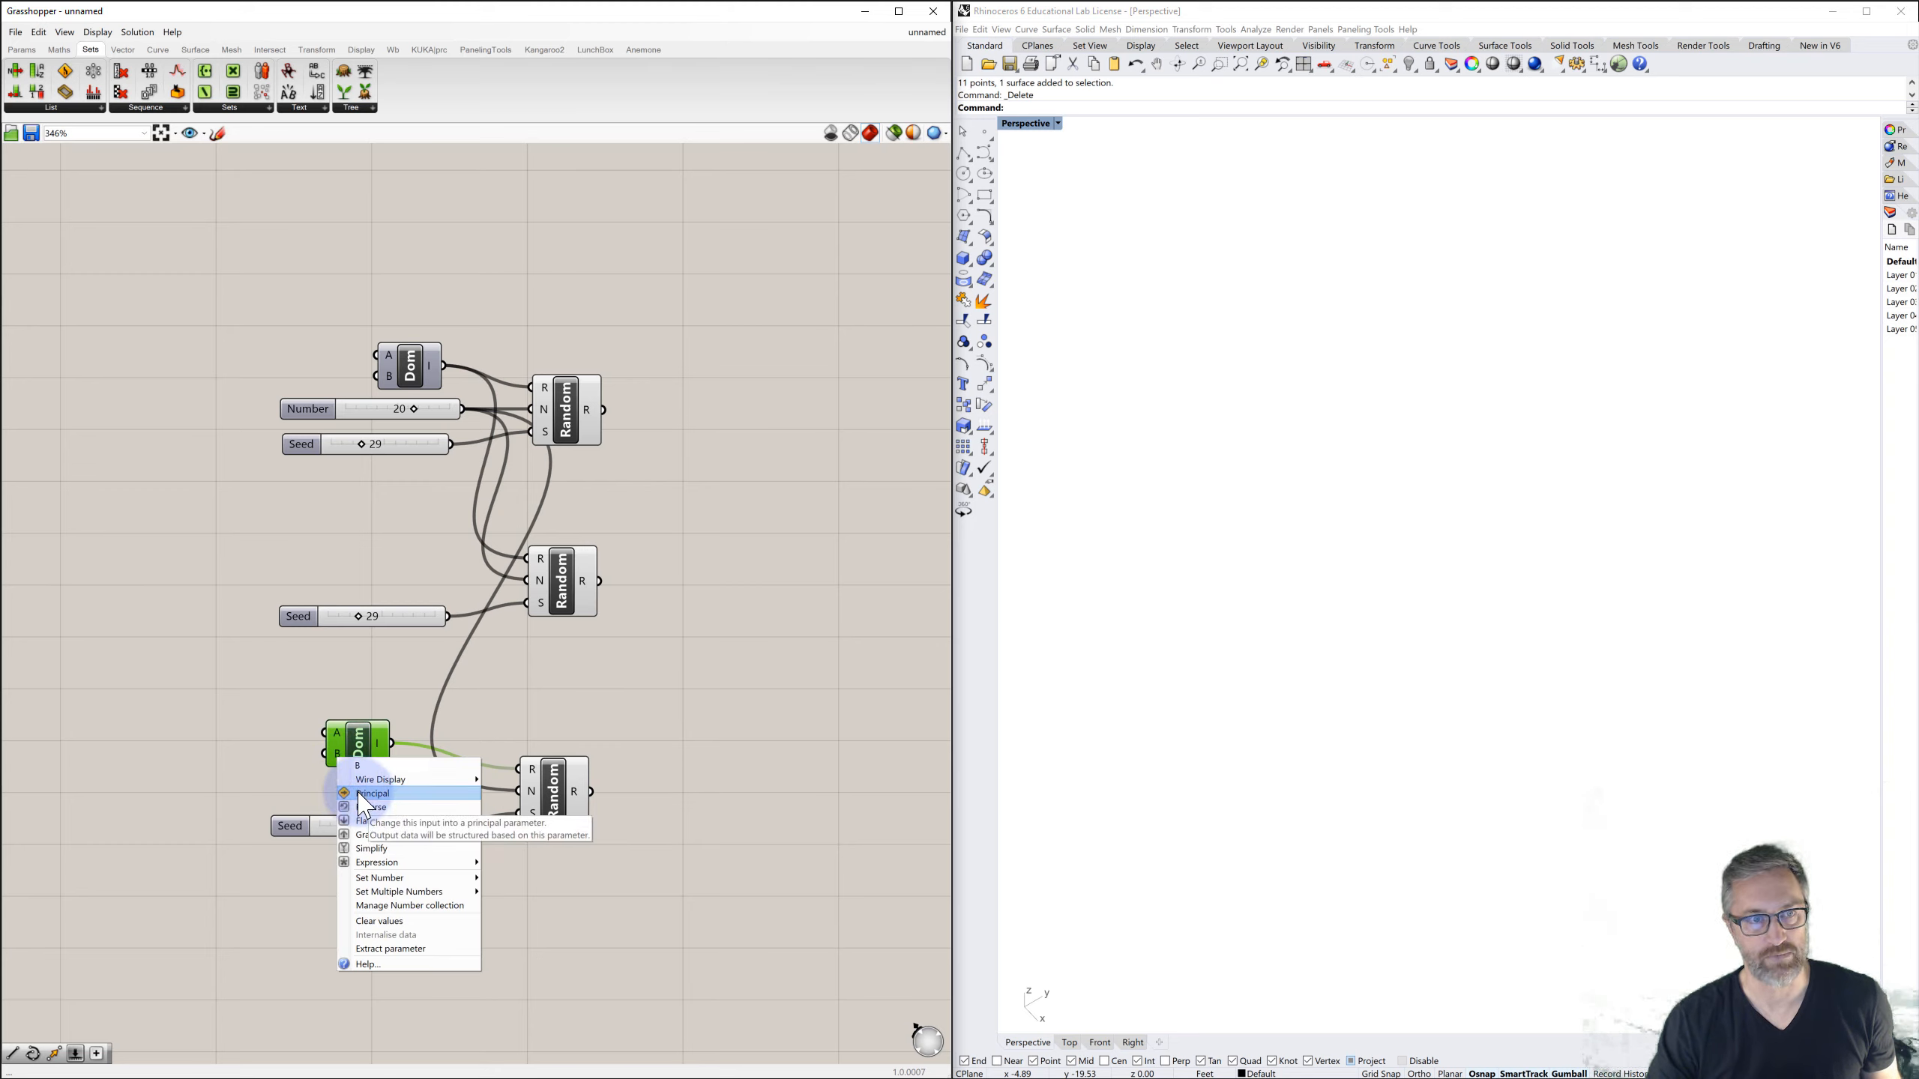
click(256, 743)
- Add a number slider with value 10 beside the third set's domain and connect it to input A
right_drag(235, 741, 330, 729)
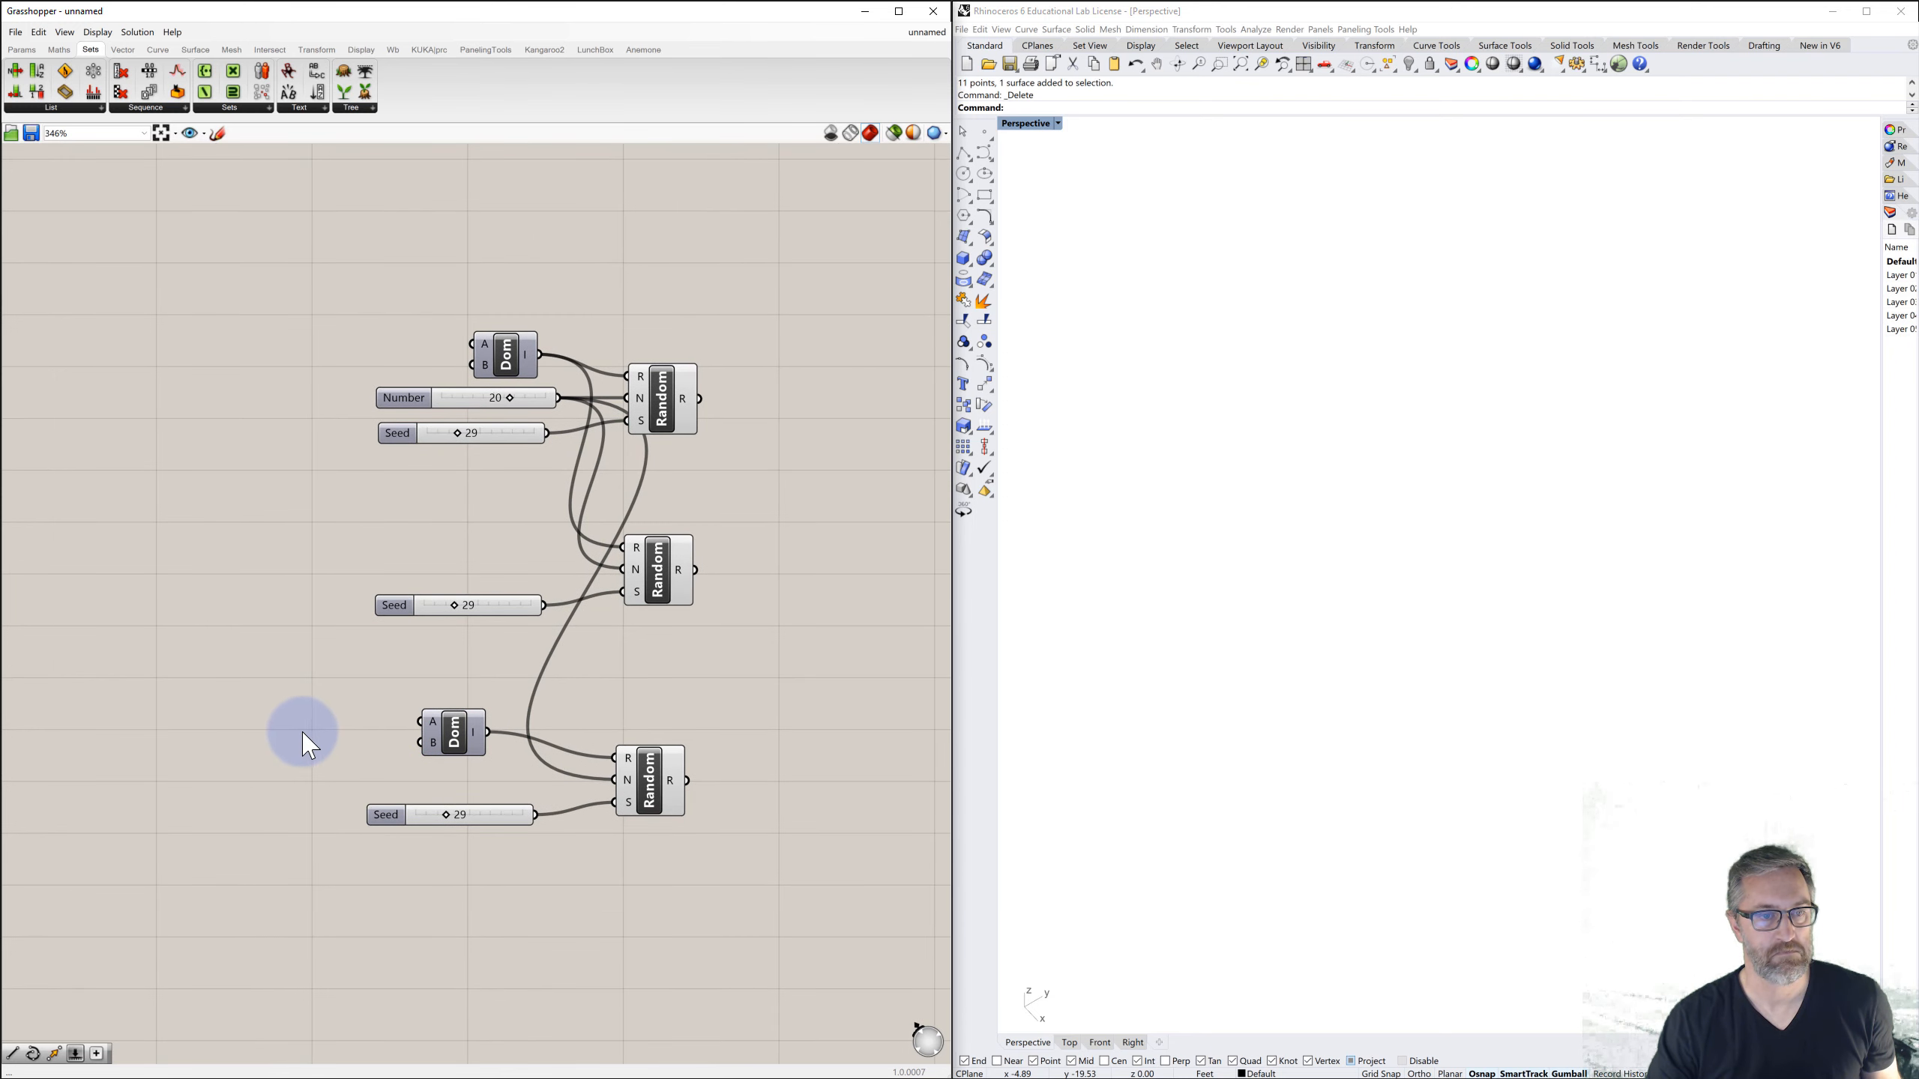
double_click(305, 737)
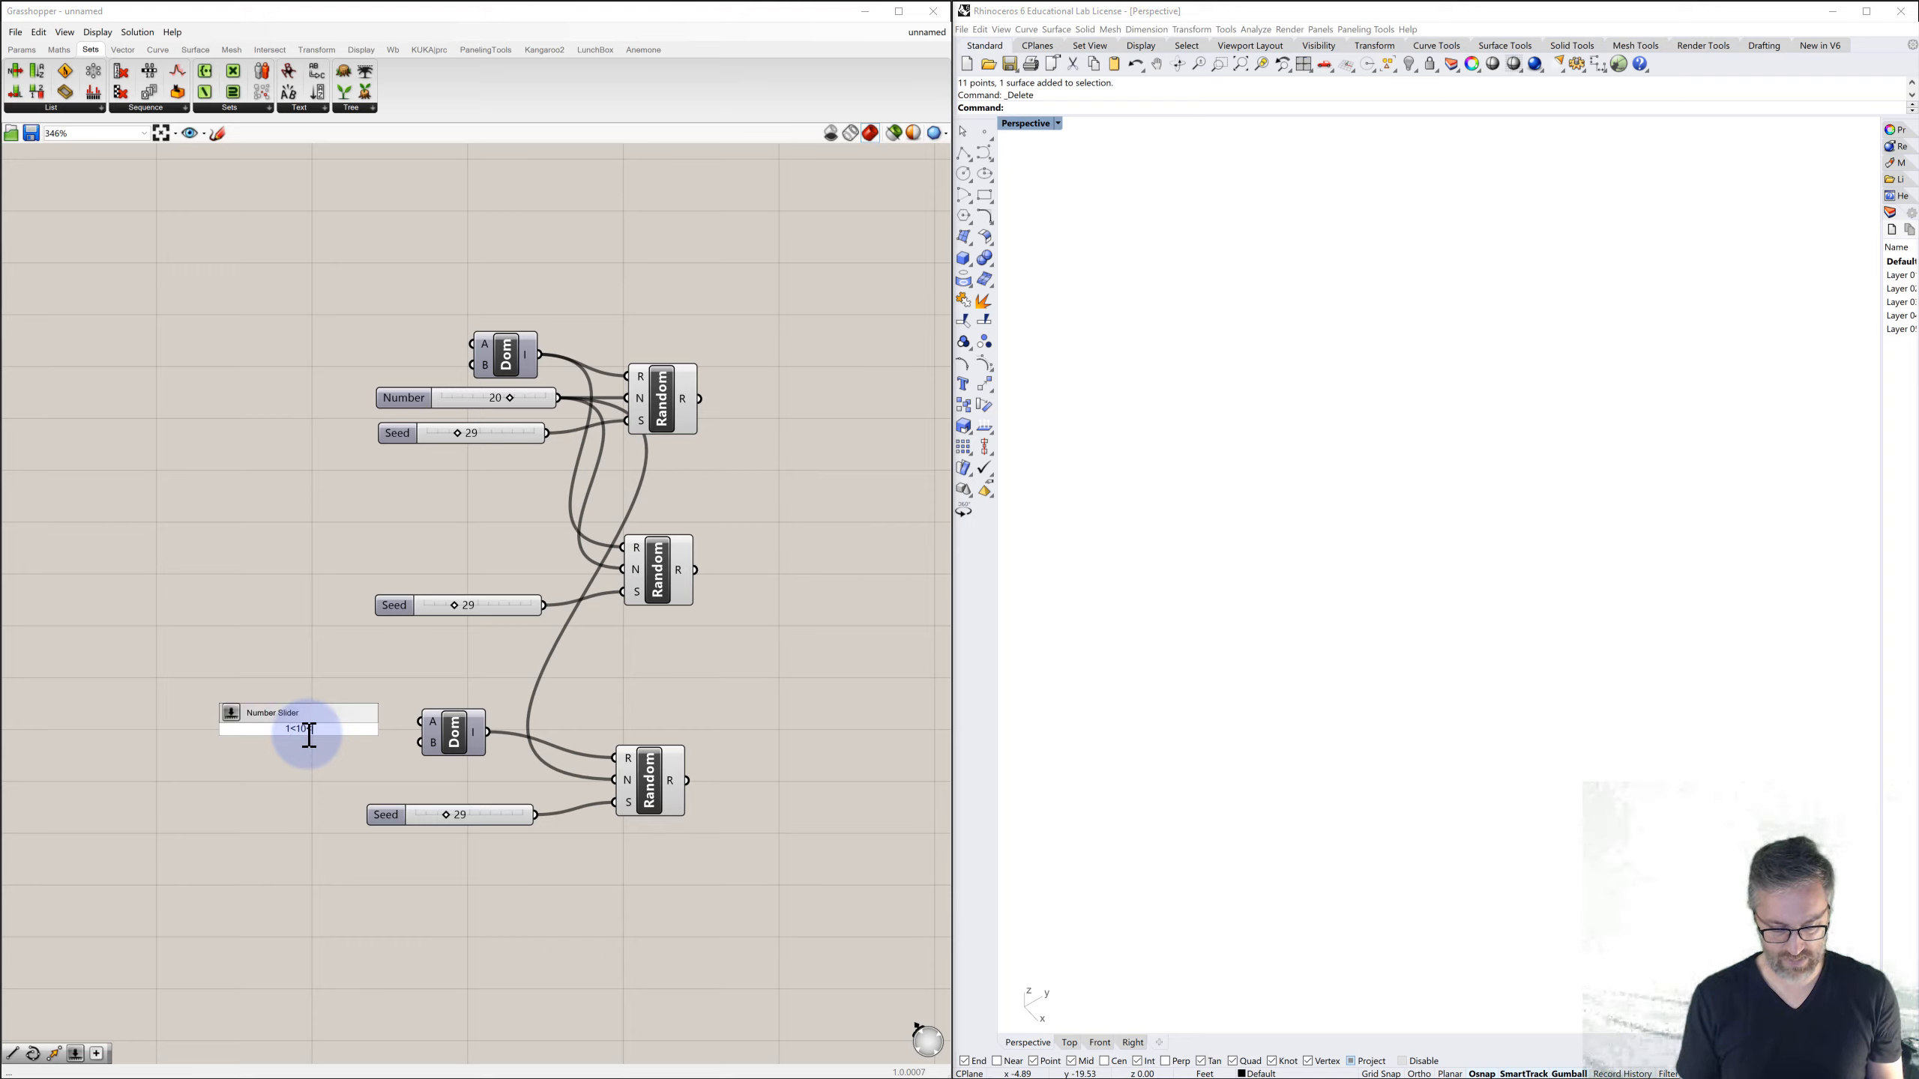
key(Return)
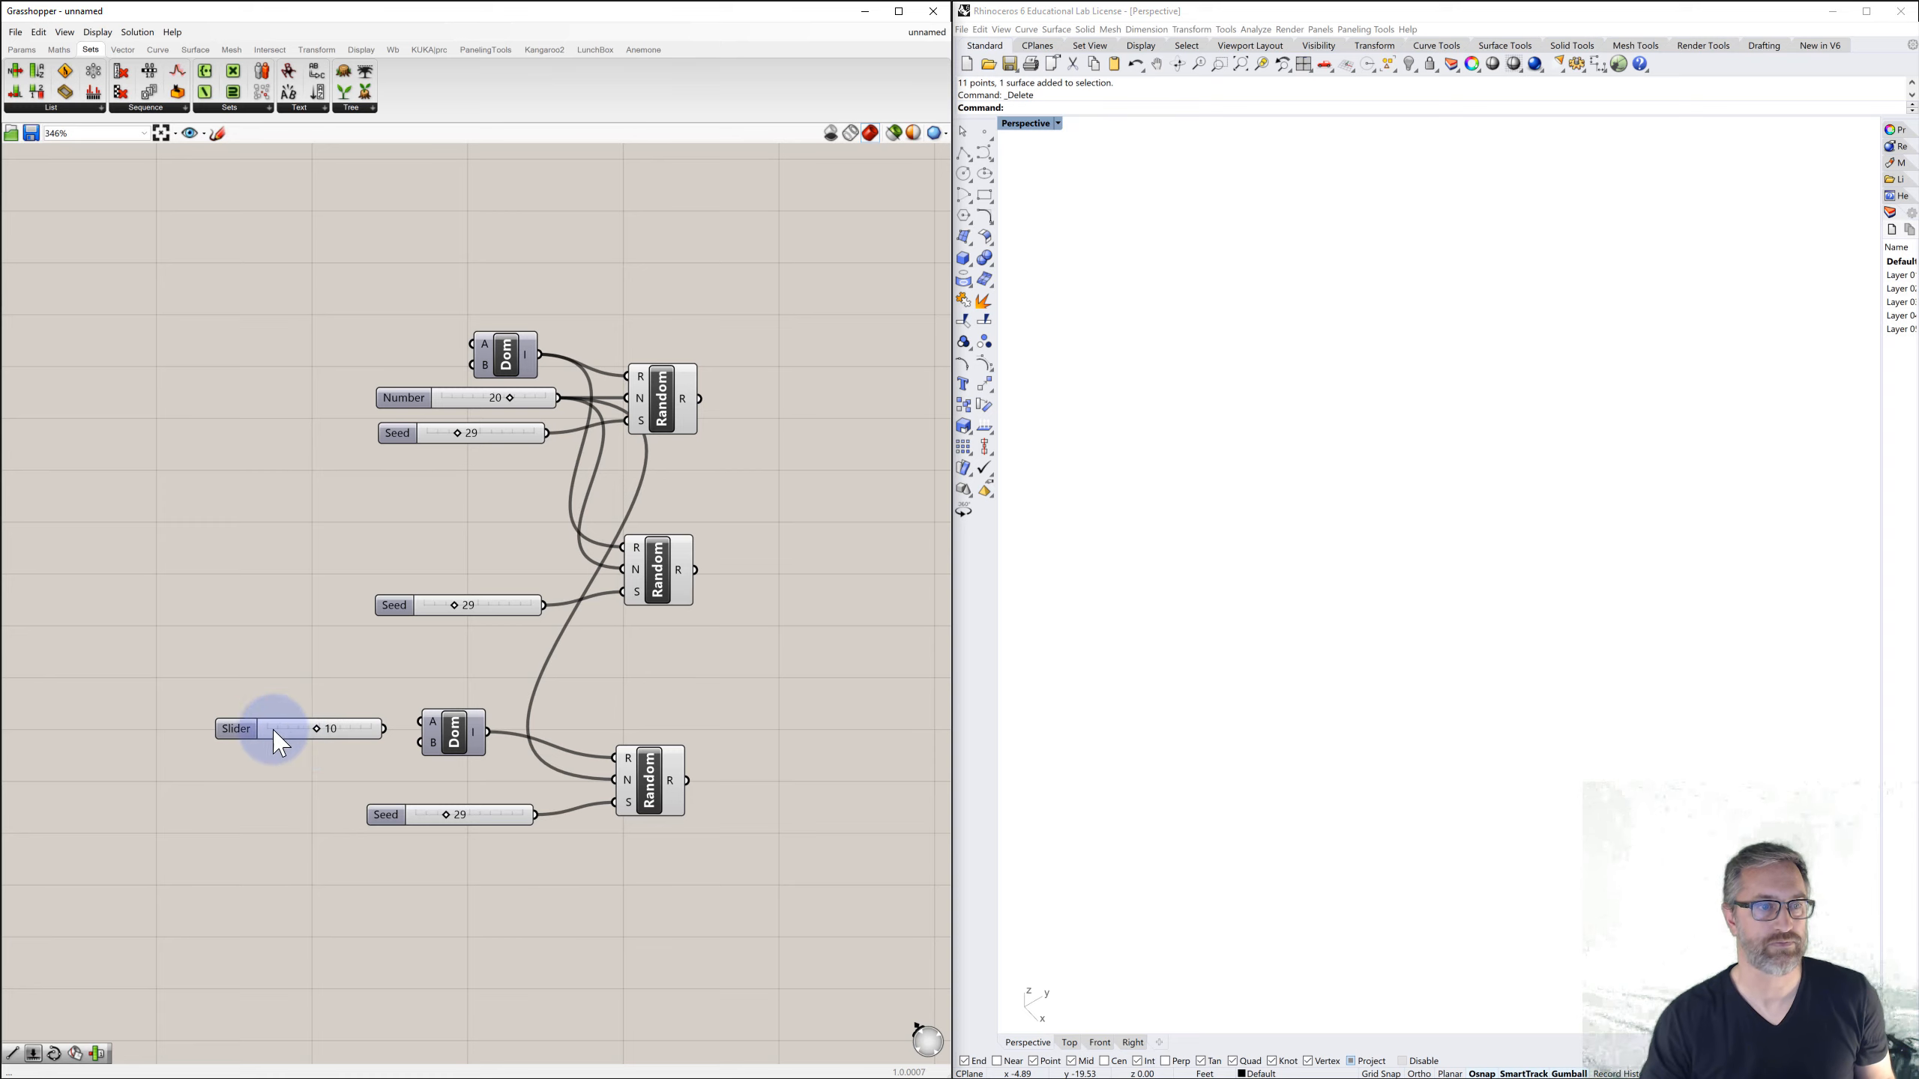
drag(238, 730, 219, 729)
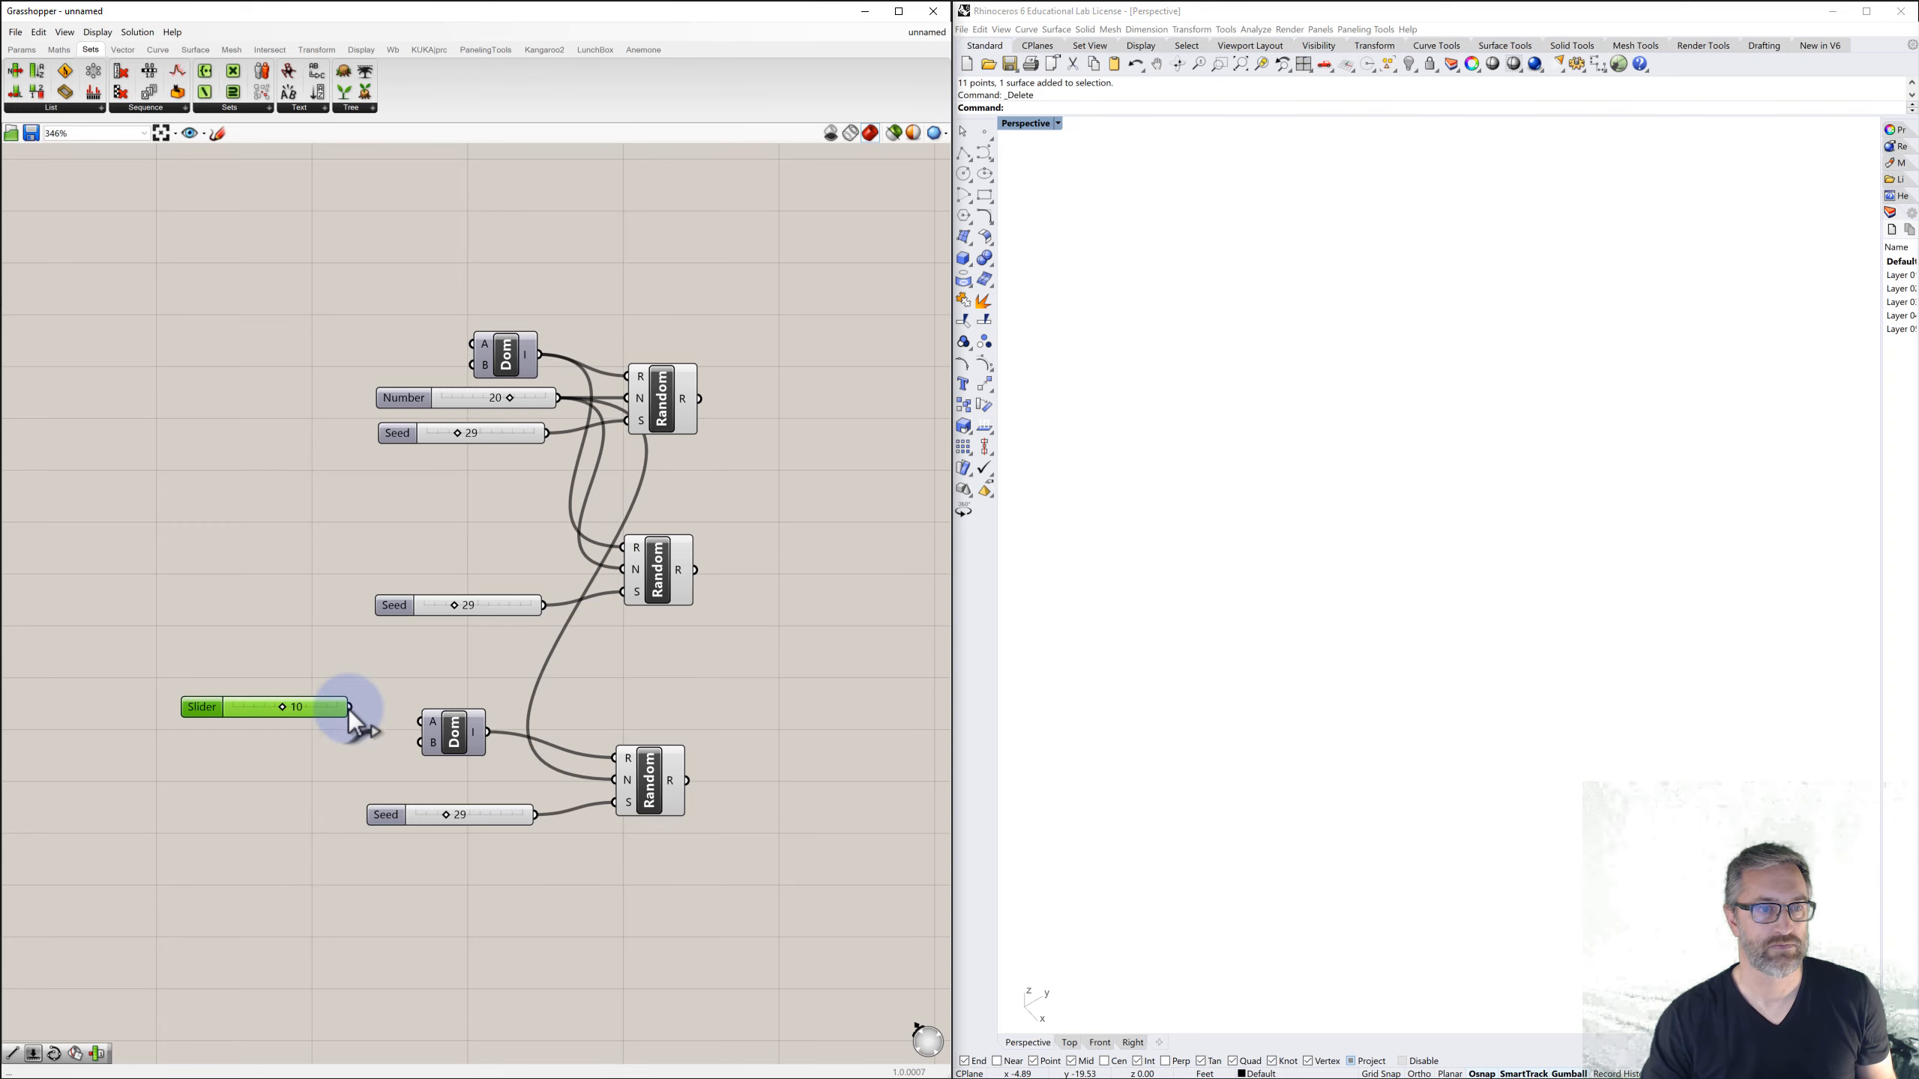
drag(351, 707, 420, 722)
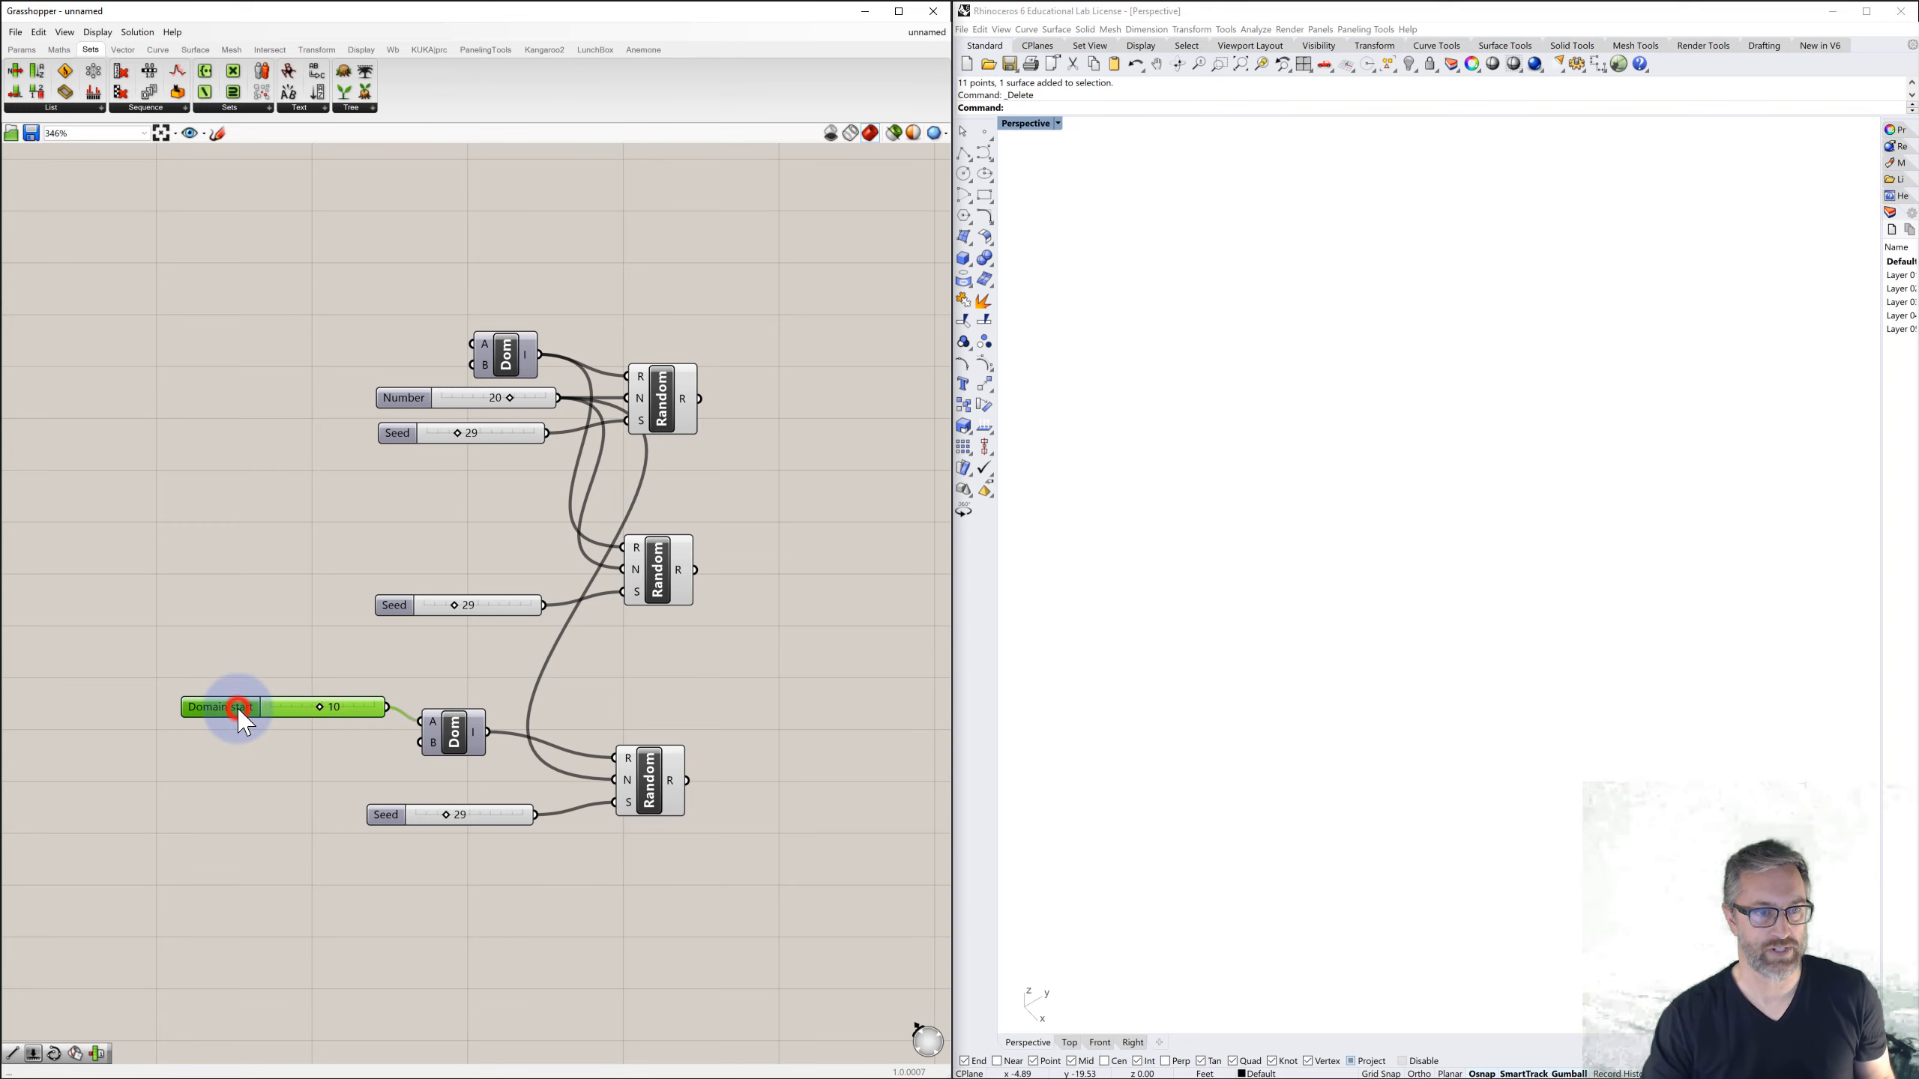
- Duplicate the domain start slider below itself, connect the copy to the domain's B input and set it to 20
alt+drag(241, 714, 240, 752)
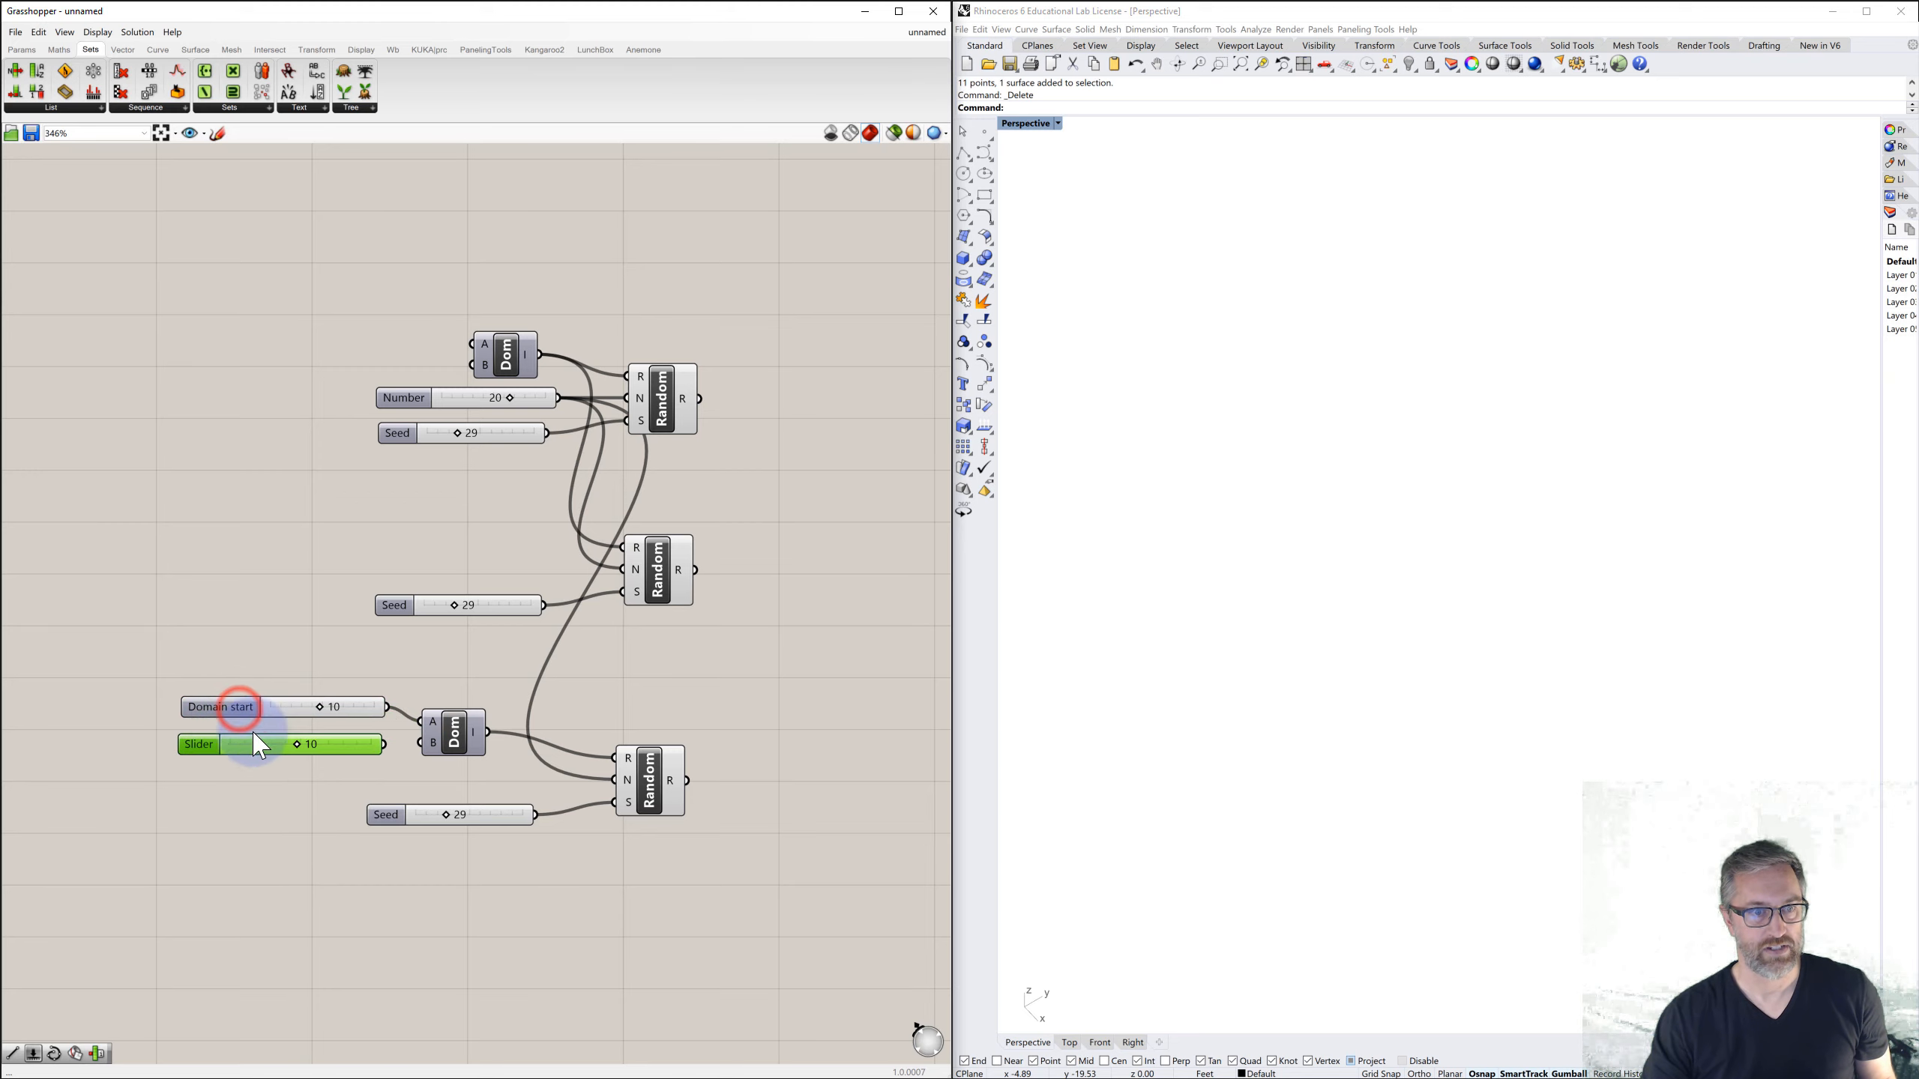
drag(384, 744, 420, 741)
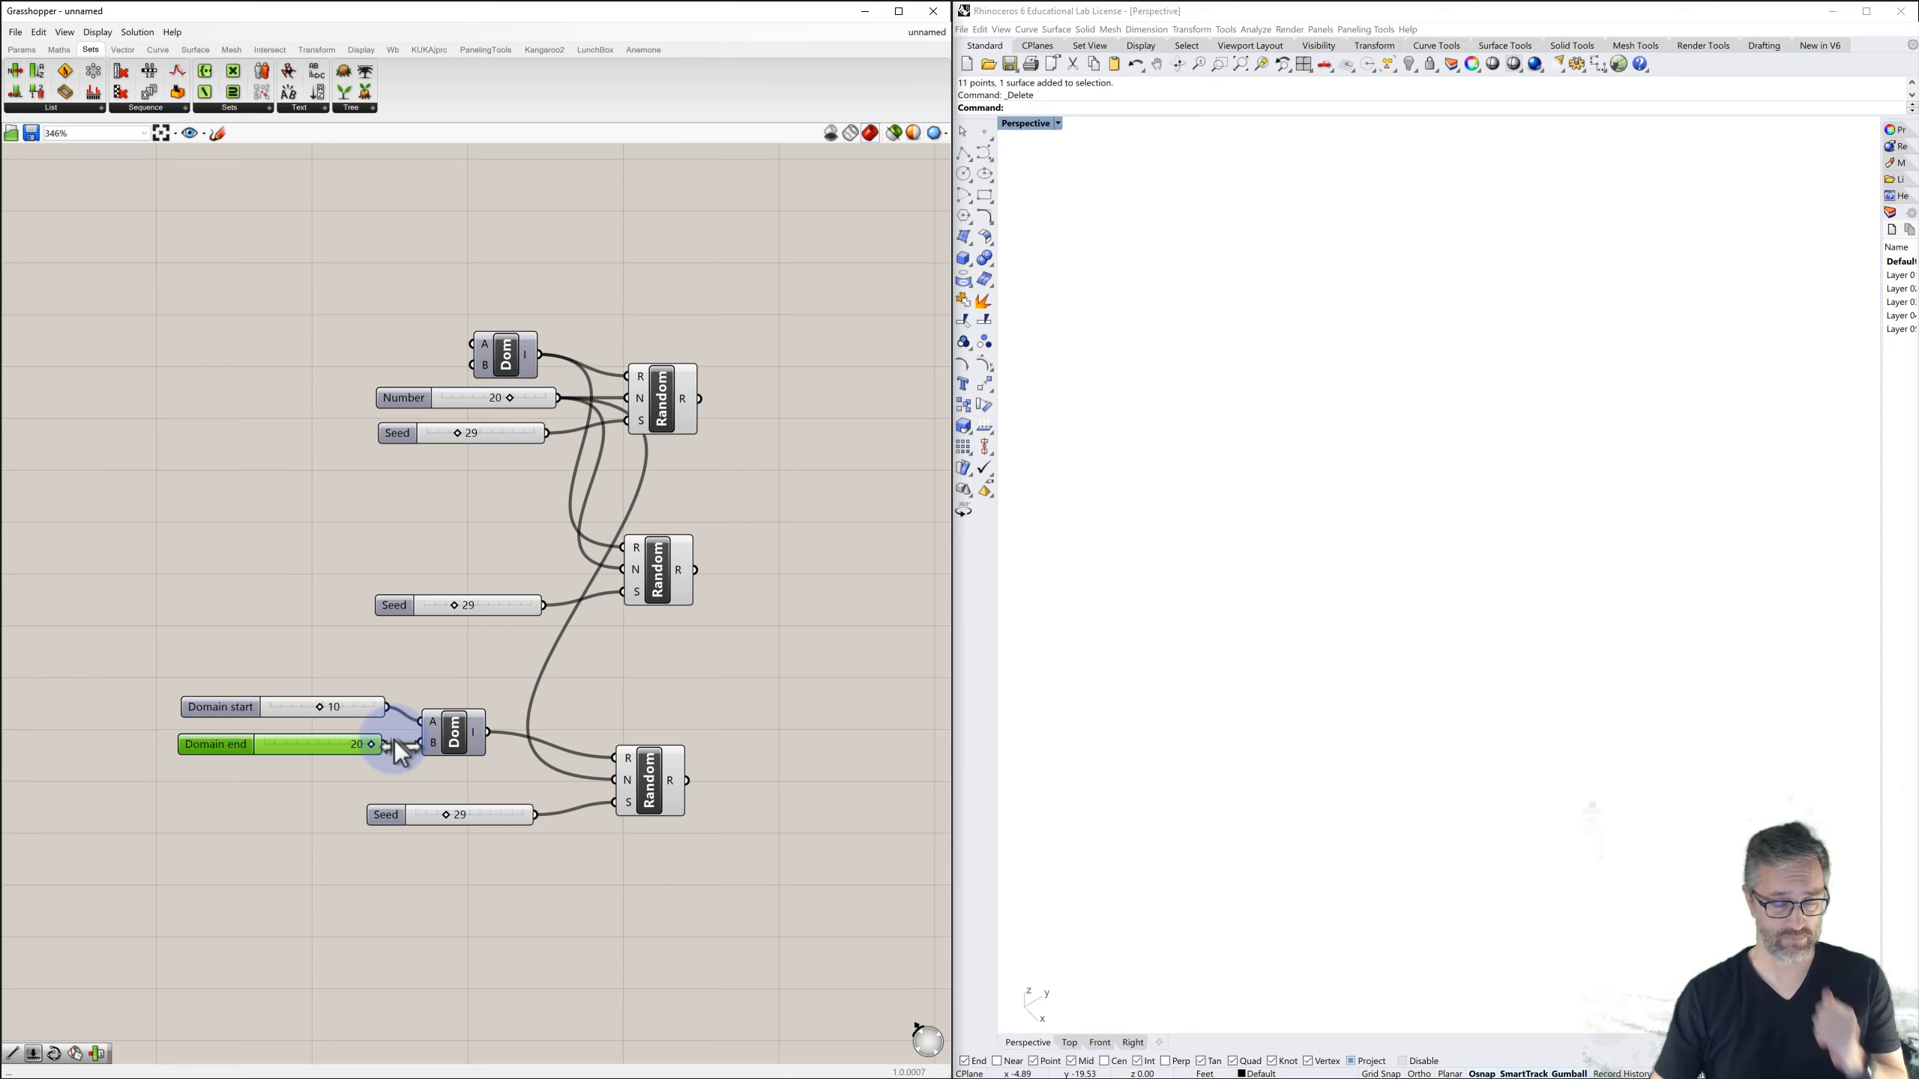
click(473, 671)
- Move the Number, Seed and domain sliders of all three sets into one column well left of the Random components
scroll(467, 668, down, 1)
right_drag(495, 668, 438, 644)
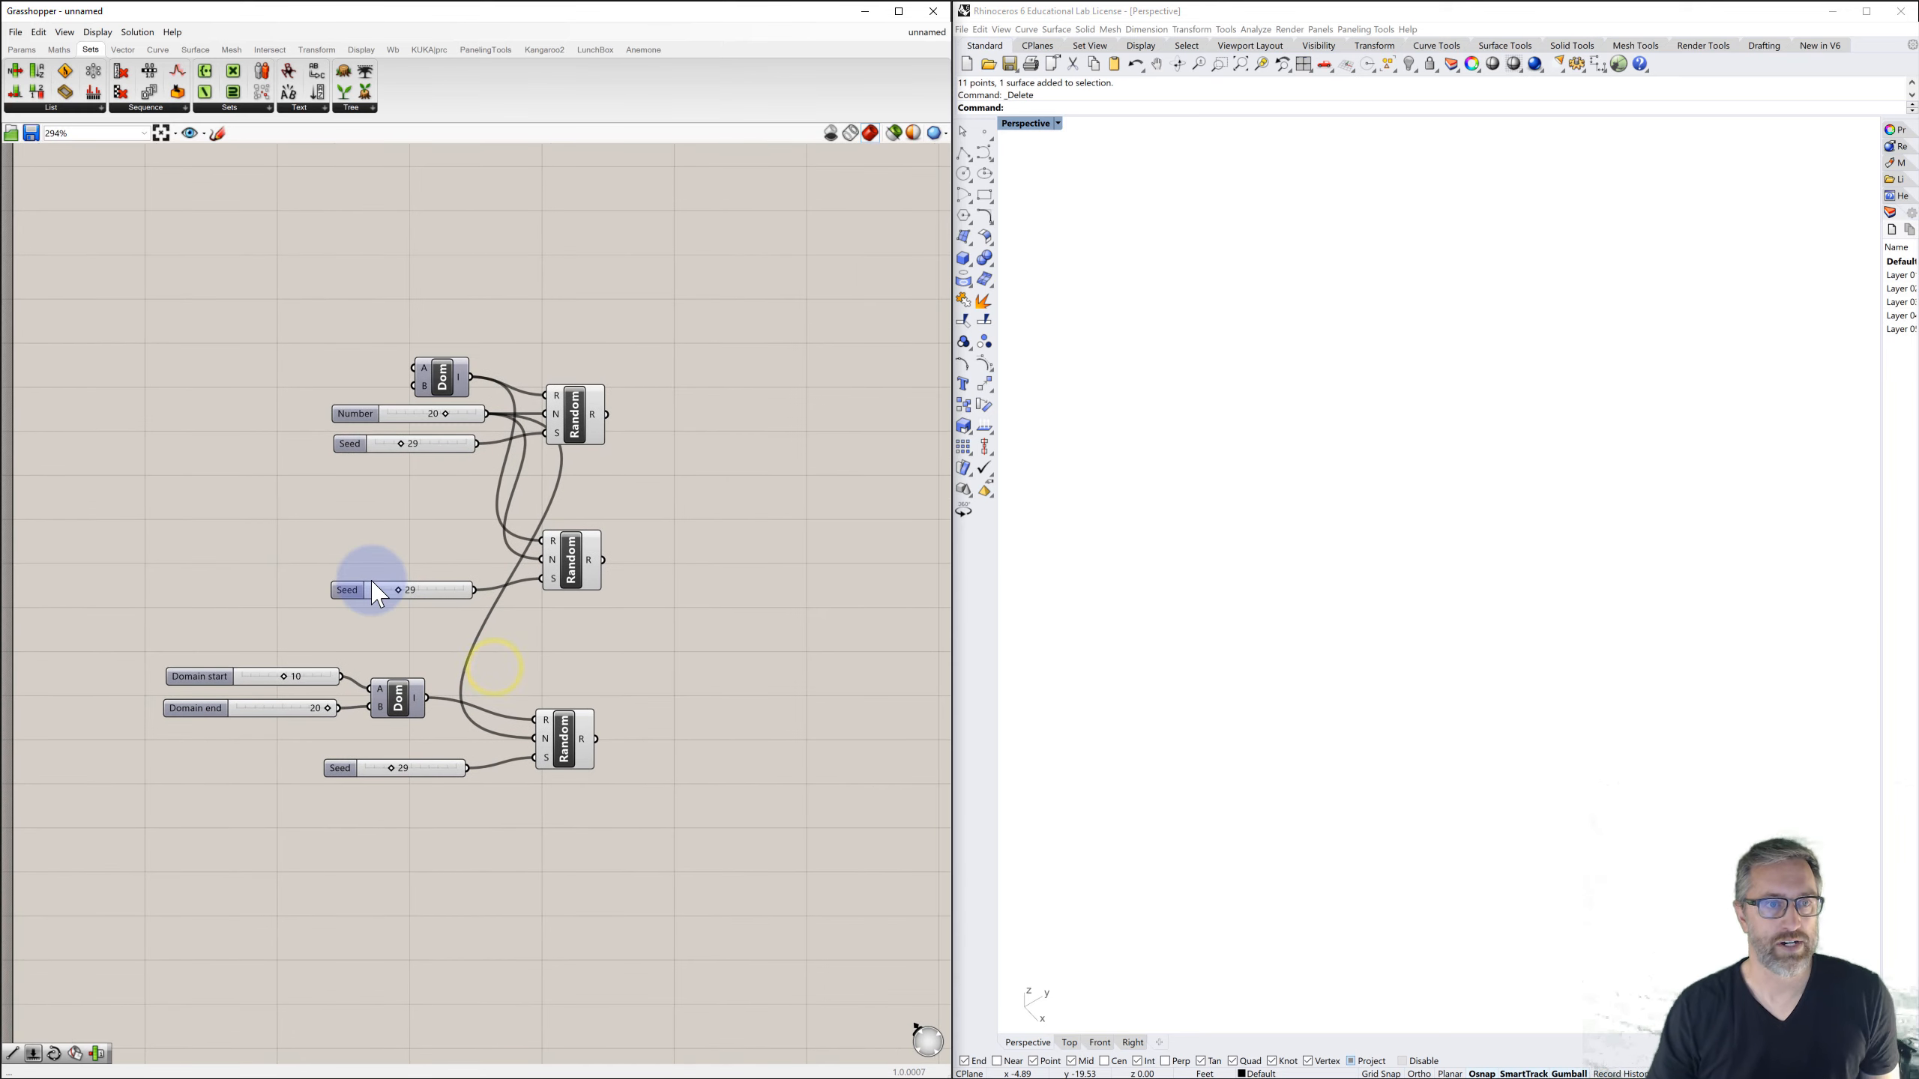
drag(356, 375, 277, 622)
drag(342, 444, 135, 451)
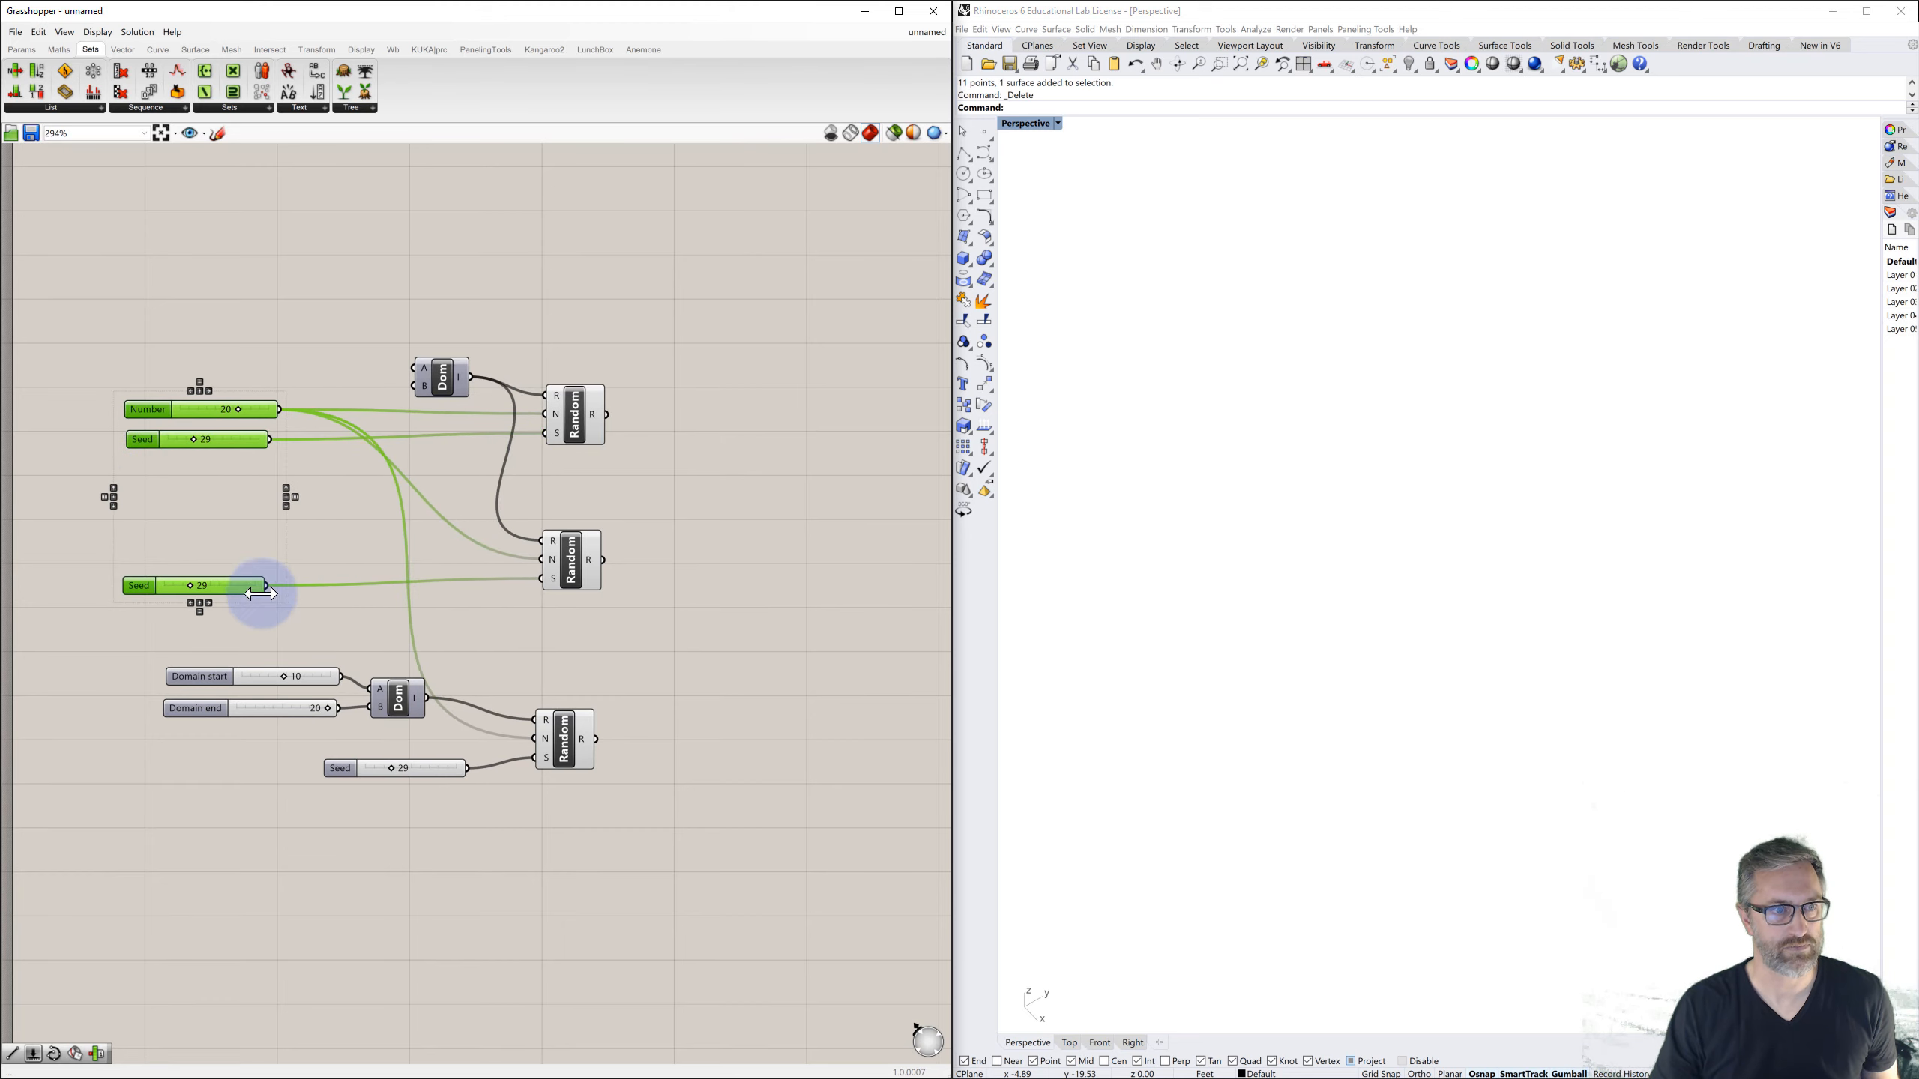
drag(263, 633, 139, 707)
click(327, 734)
drag(337, 772, 129, 774)
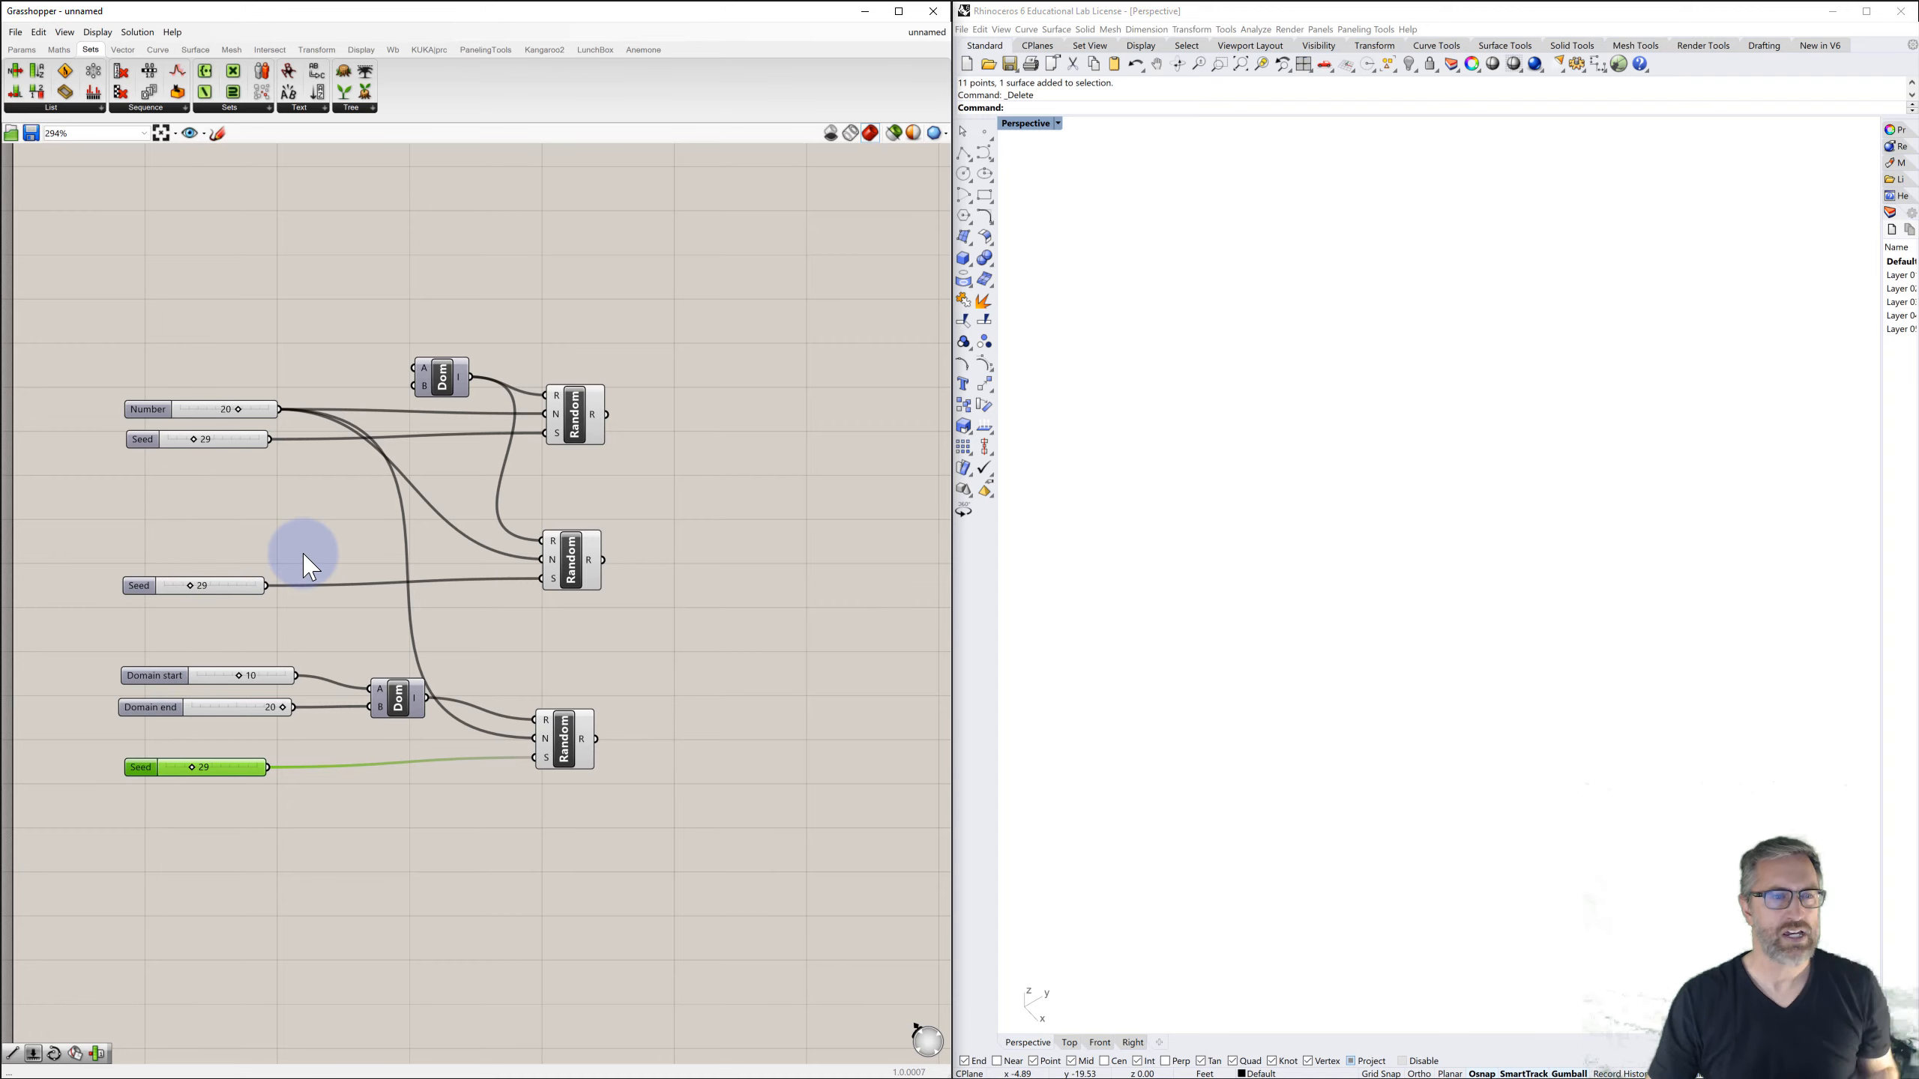
- Add a Panel above and beside the top Random and connect it to that component's output
double_click(769, 370)
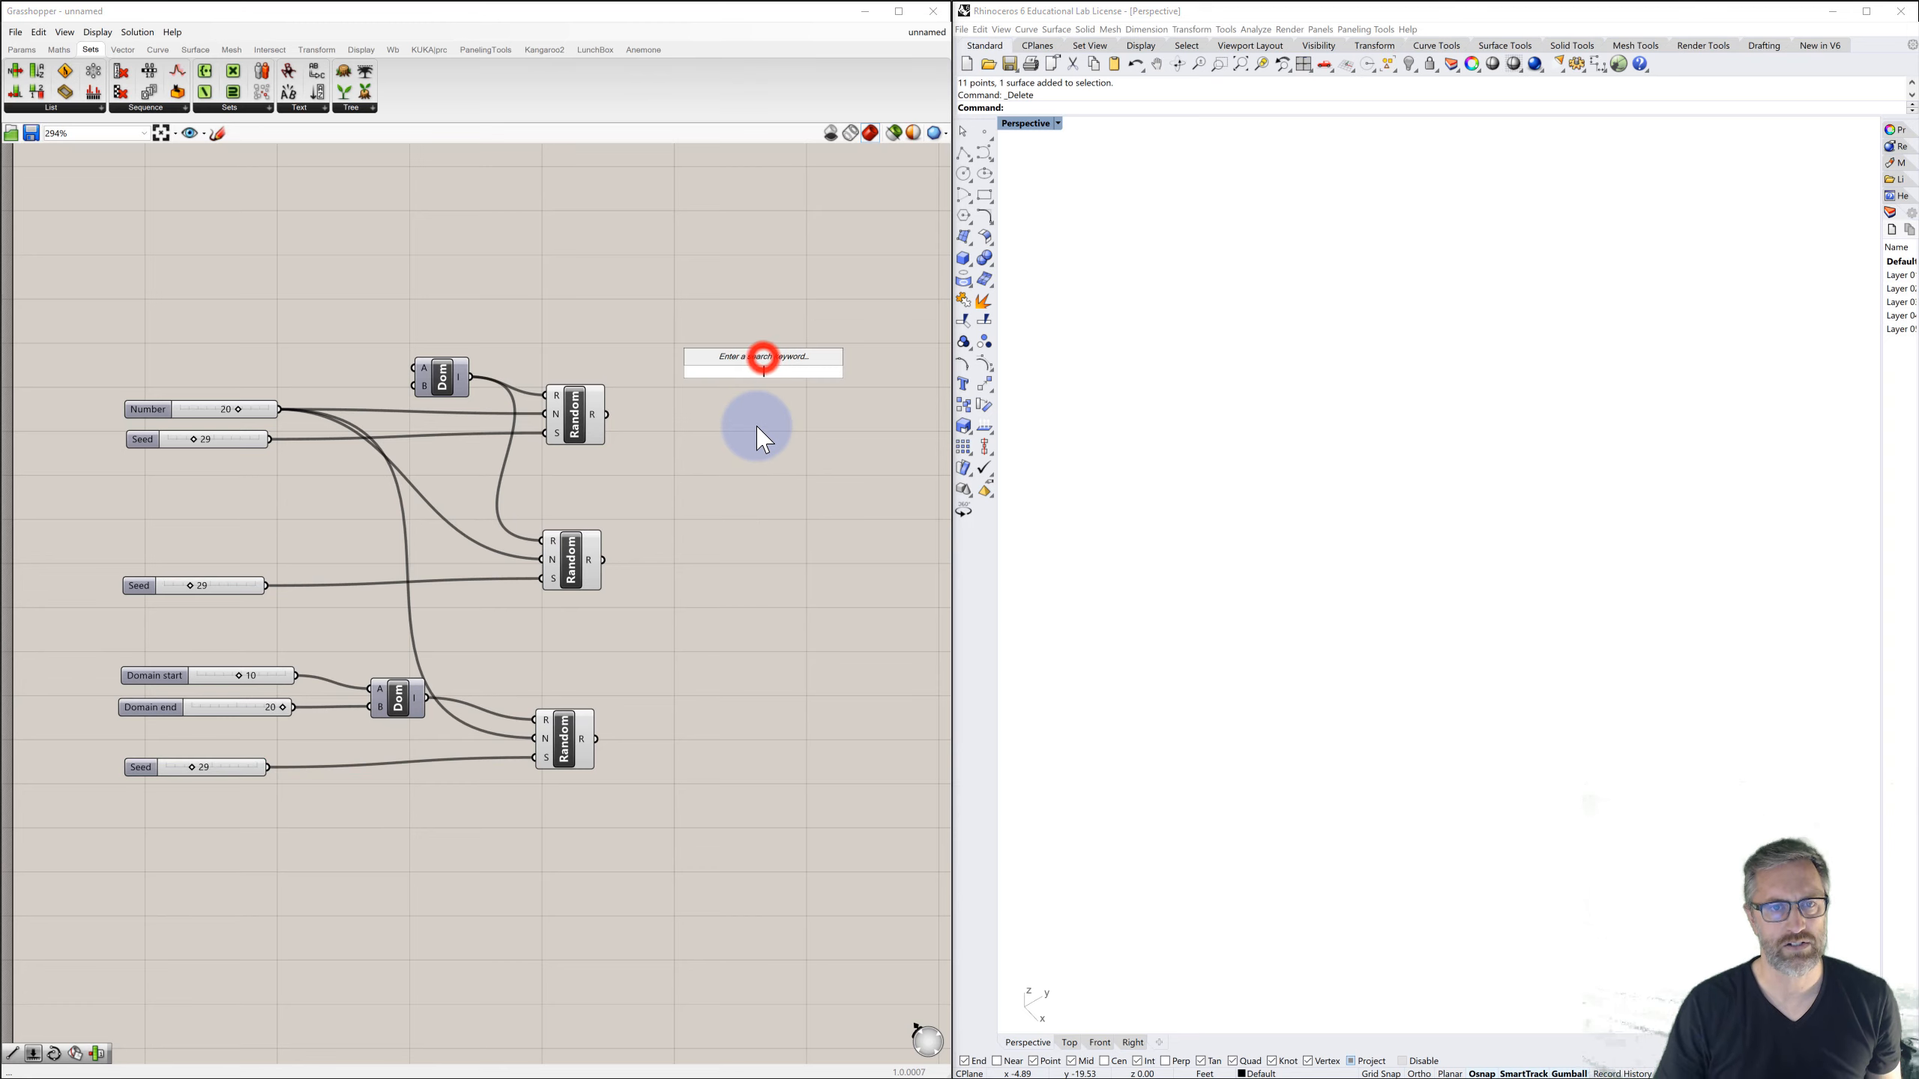
text(panel)
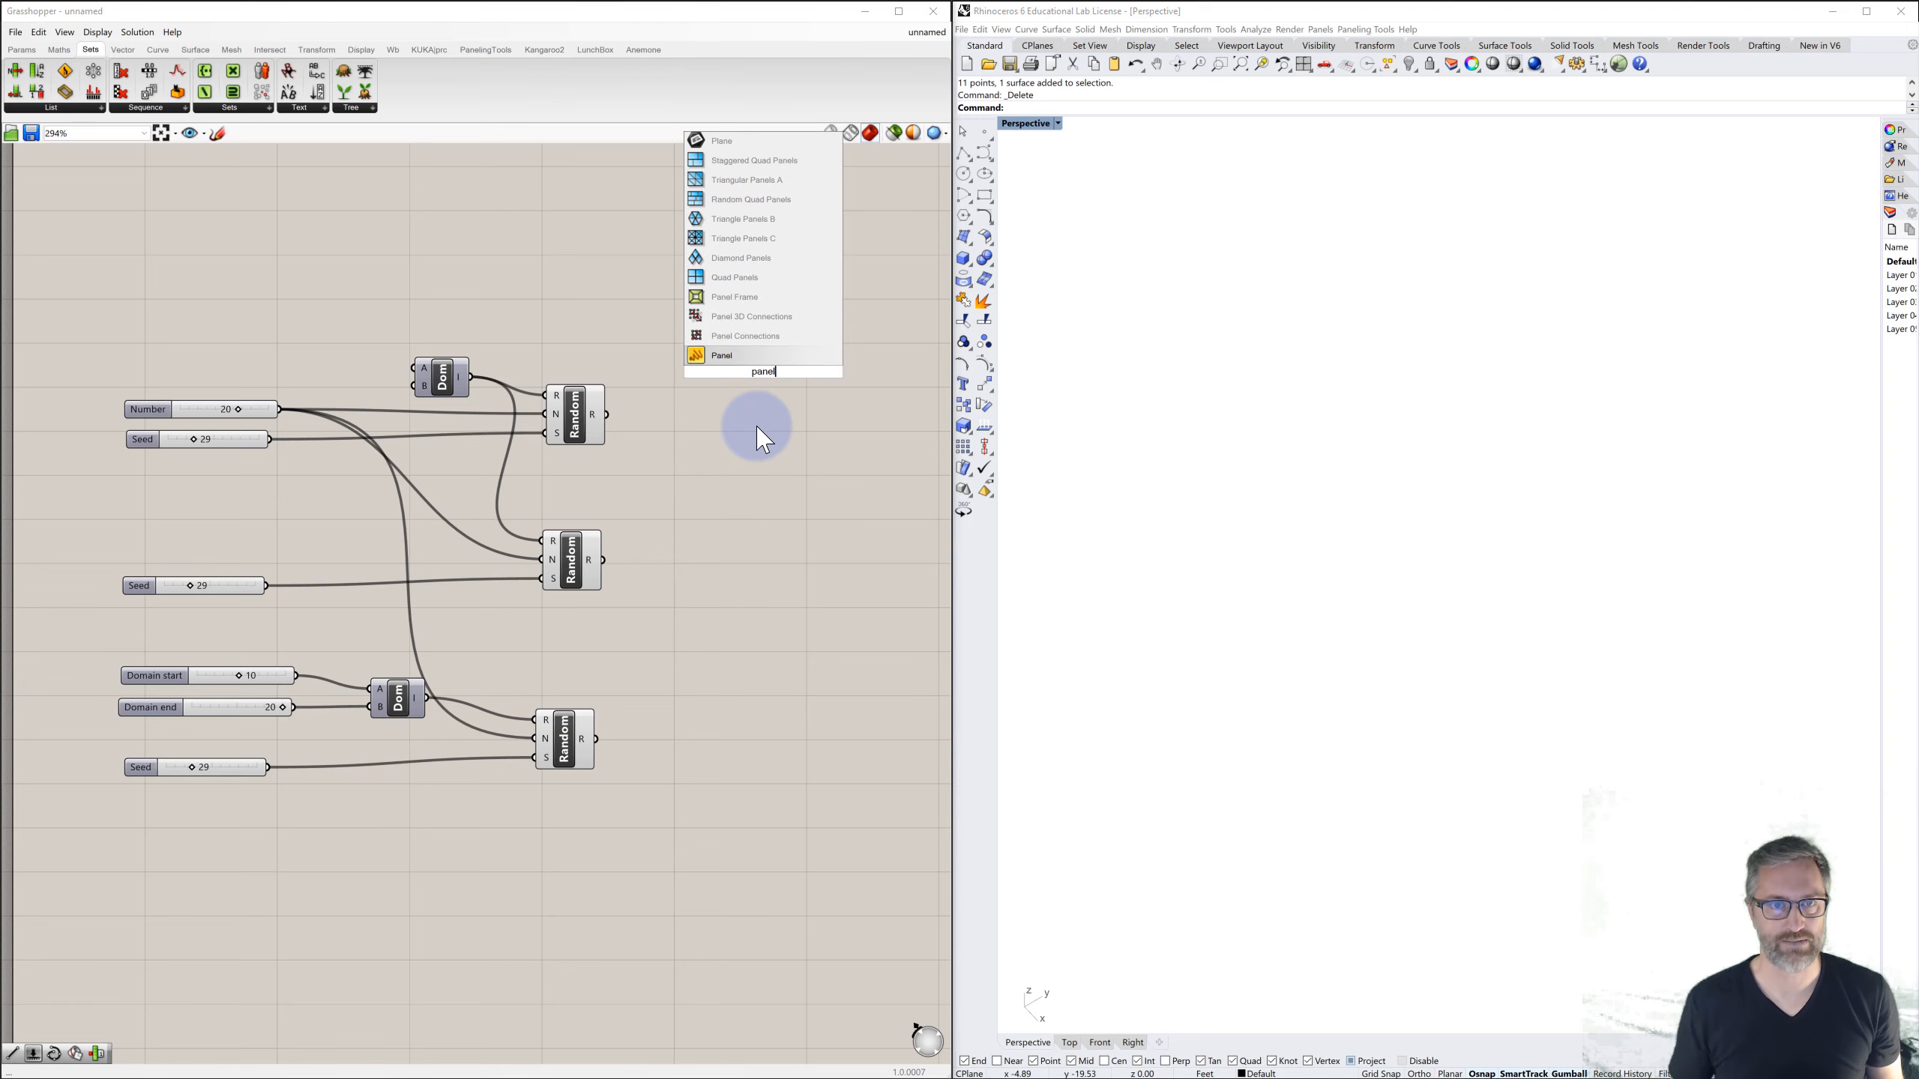
click(744, 355)
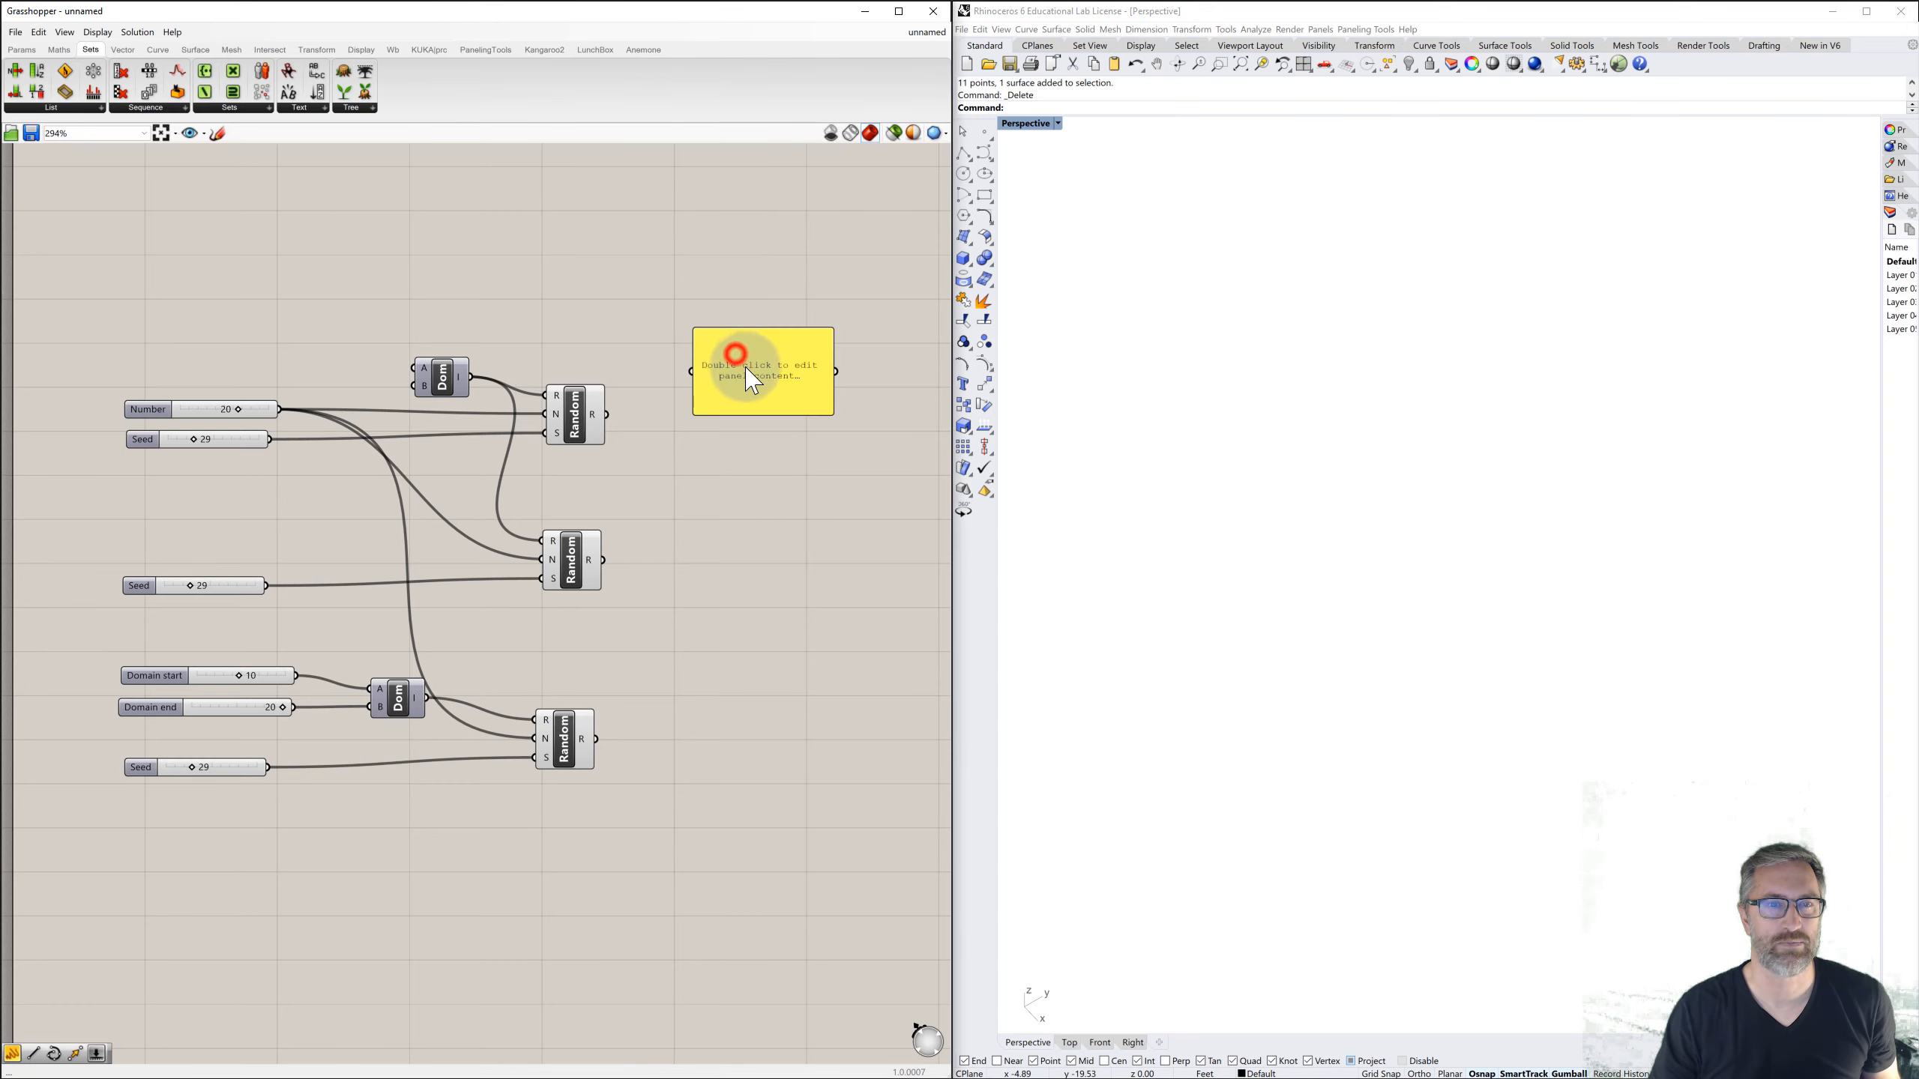
drag(606, 414, 750, 314)
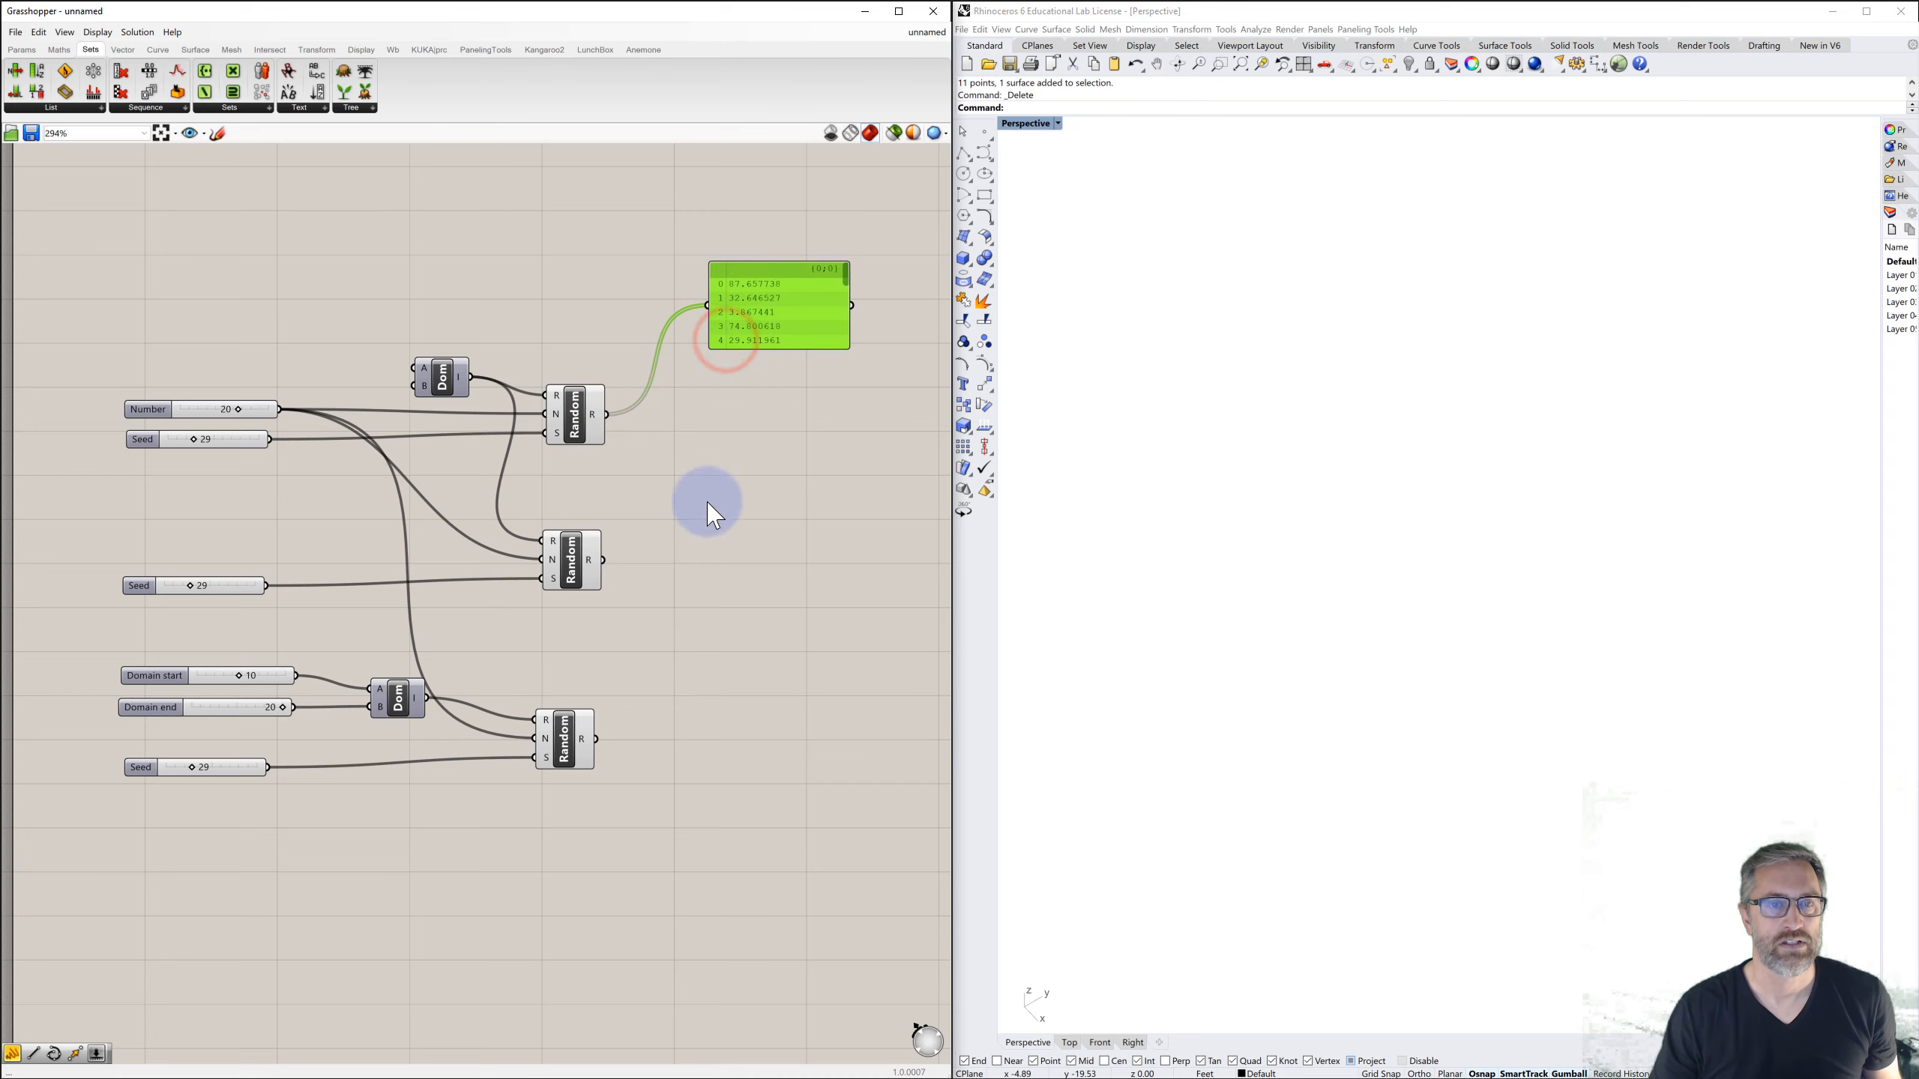
click(751, 273)
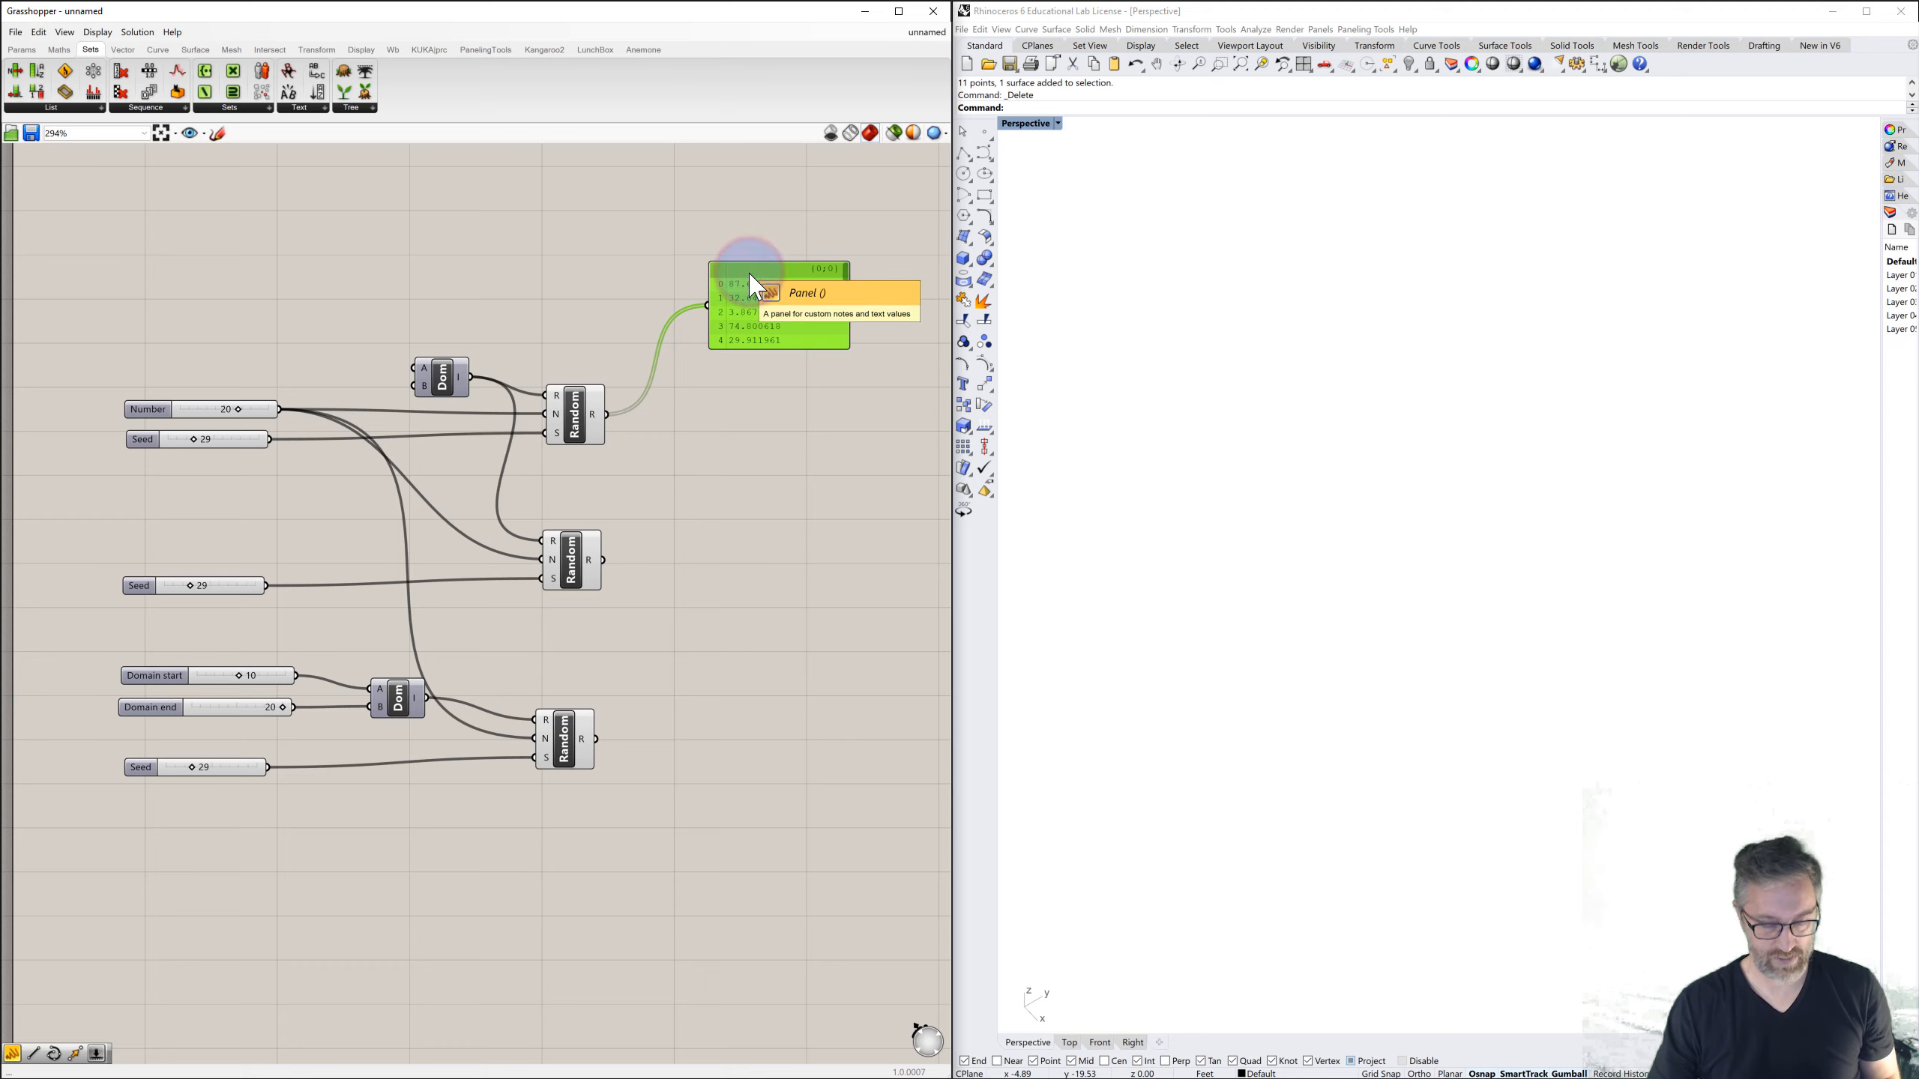
- Duplicate the panel for the second Random's output and set the second Seed slider to 48
alt+drag(772, 277, 780, 548)
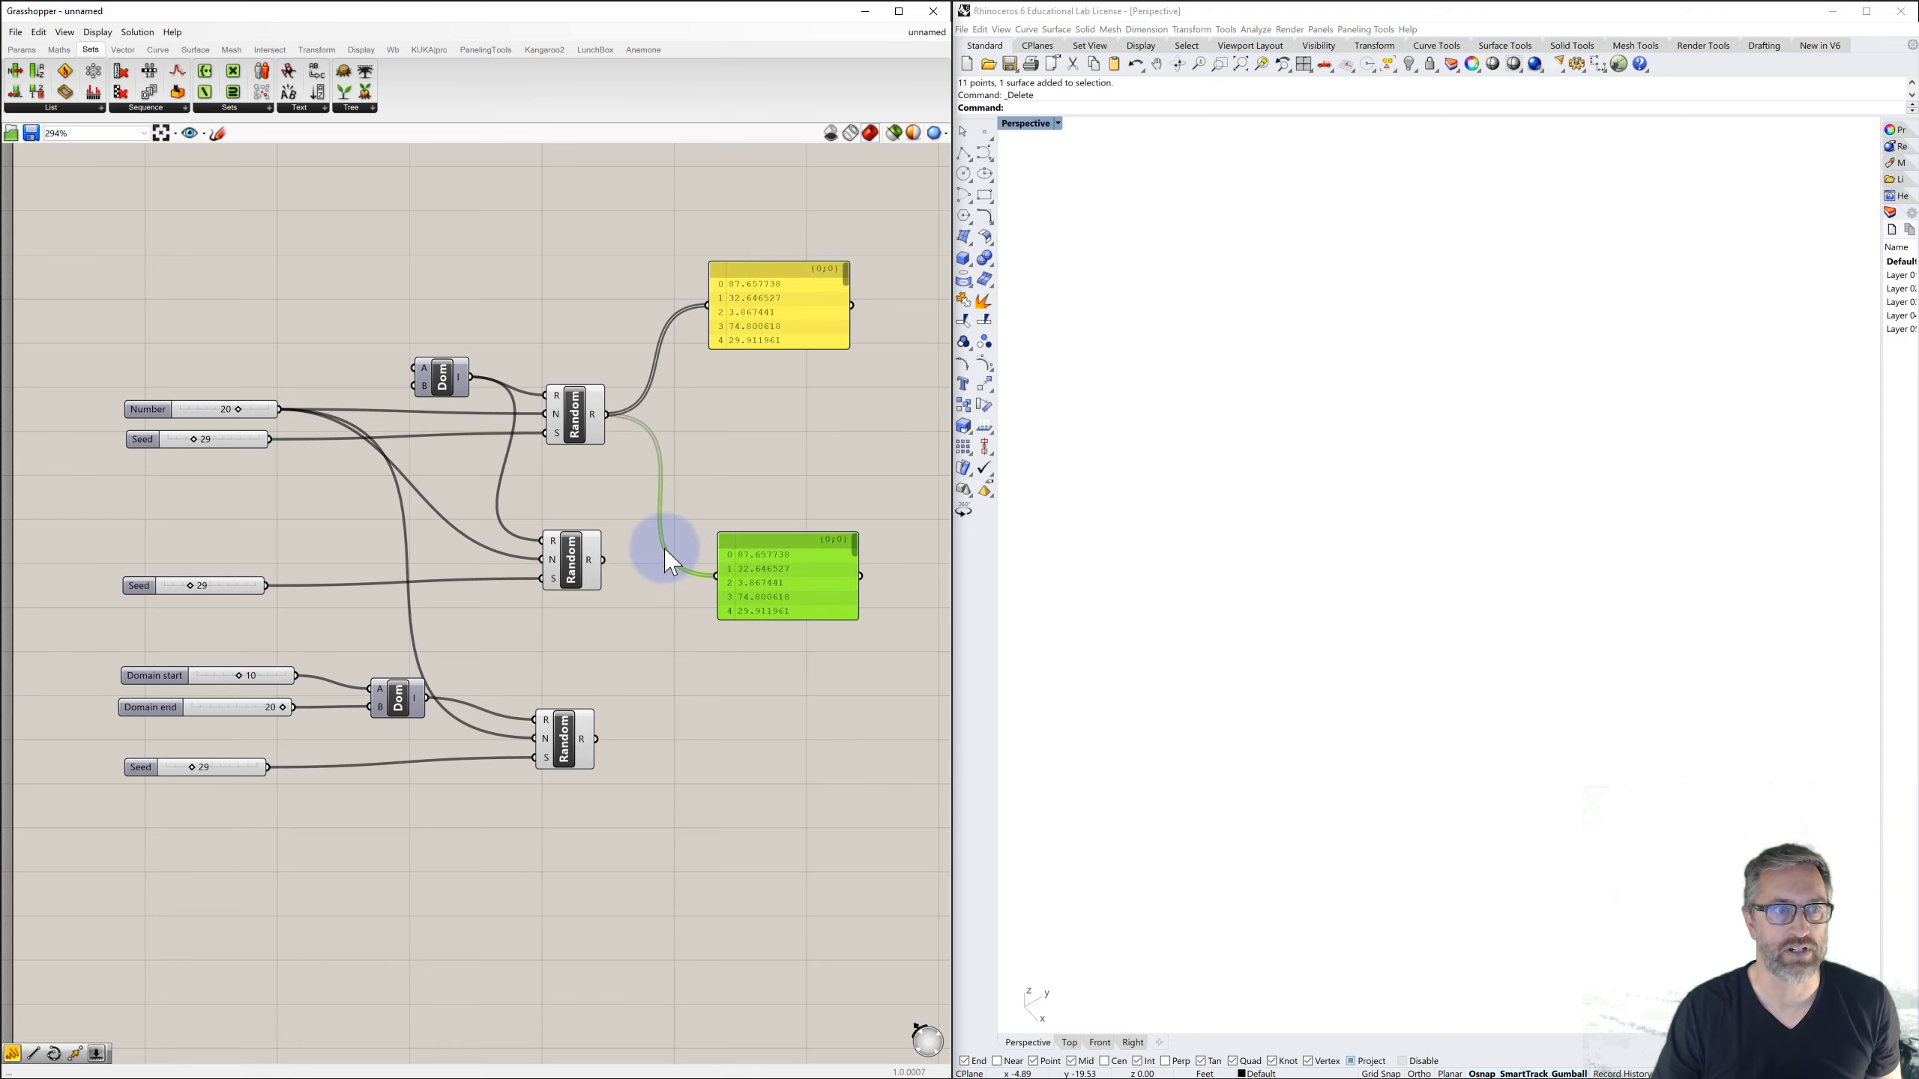
drag(603, 561, 715, 576)
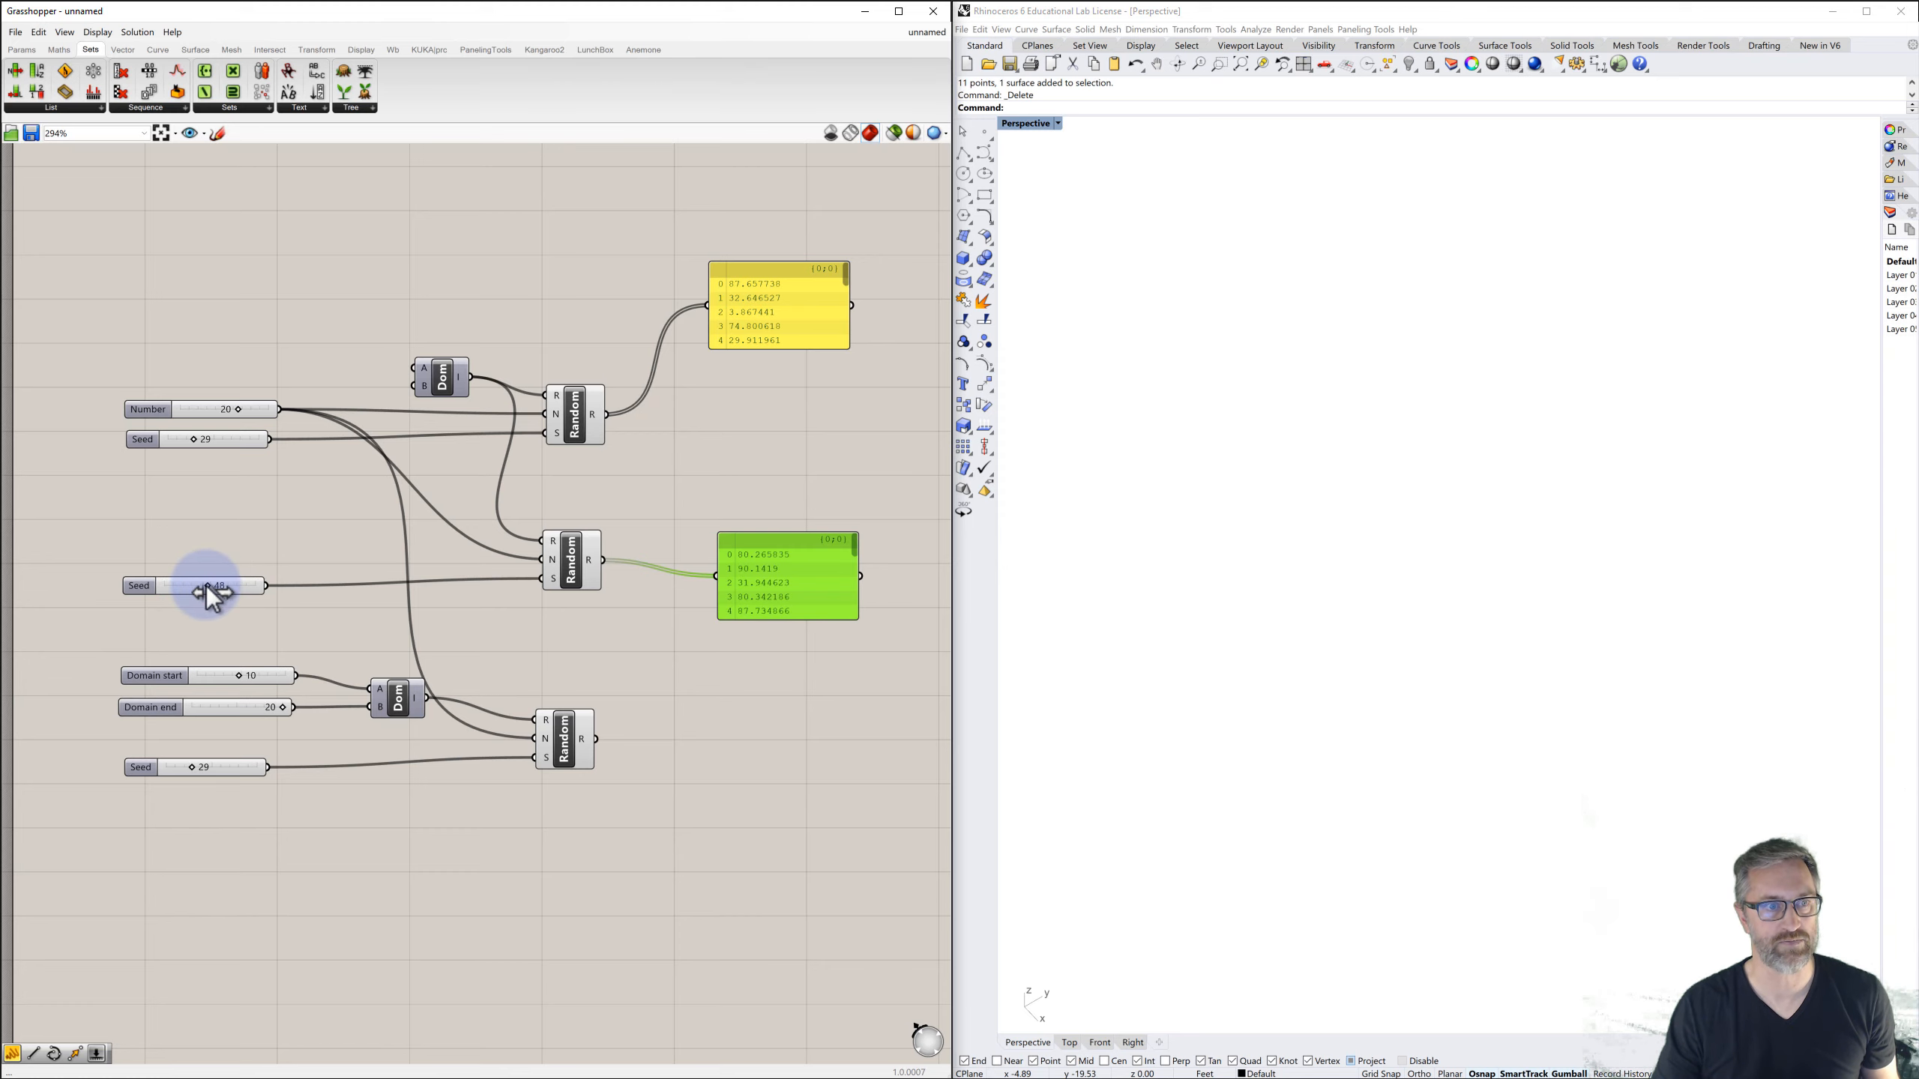
click(242, 546)
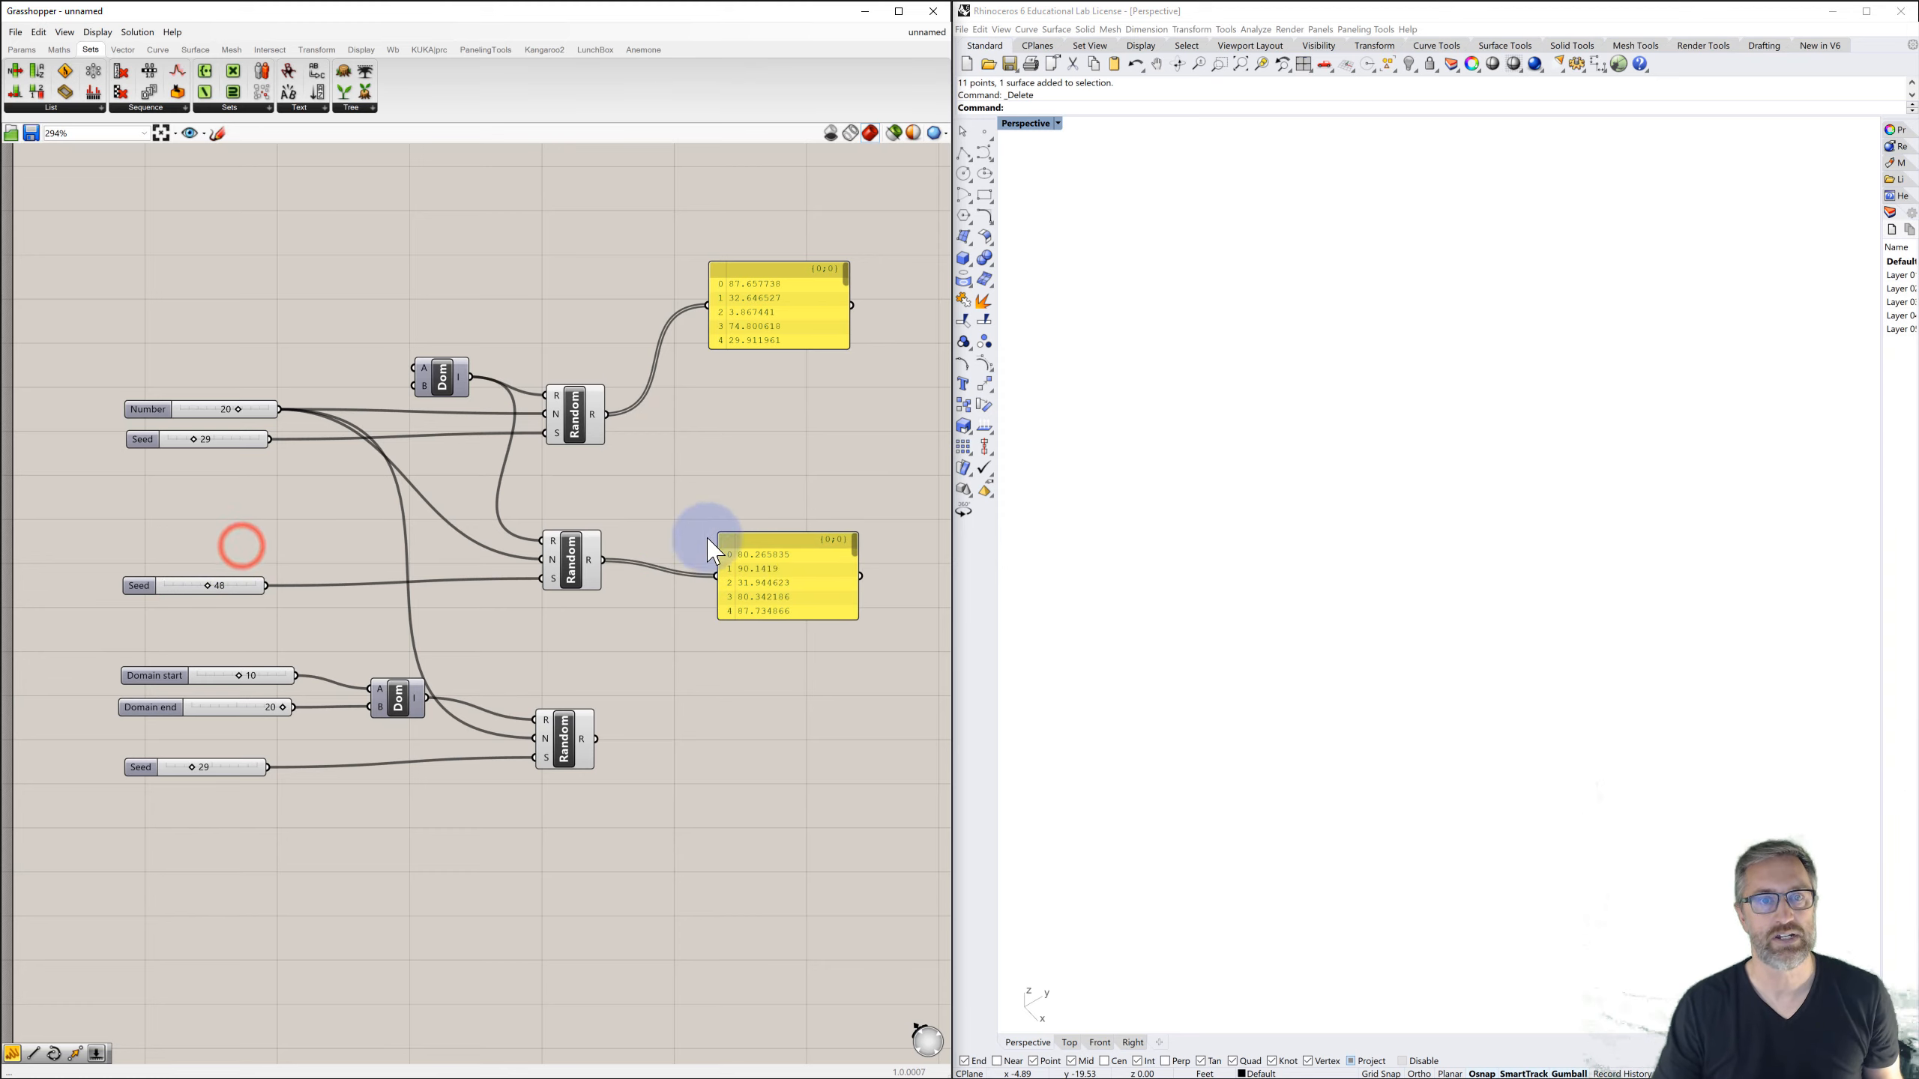
- Delete both panels listing the random values
click(748, 540)
key(Delete)
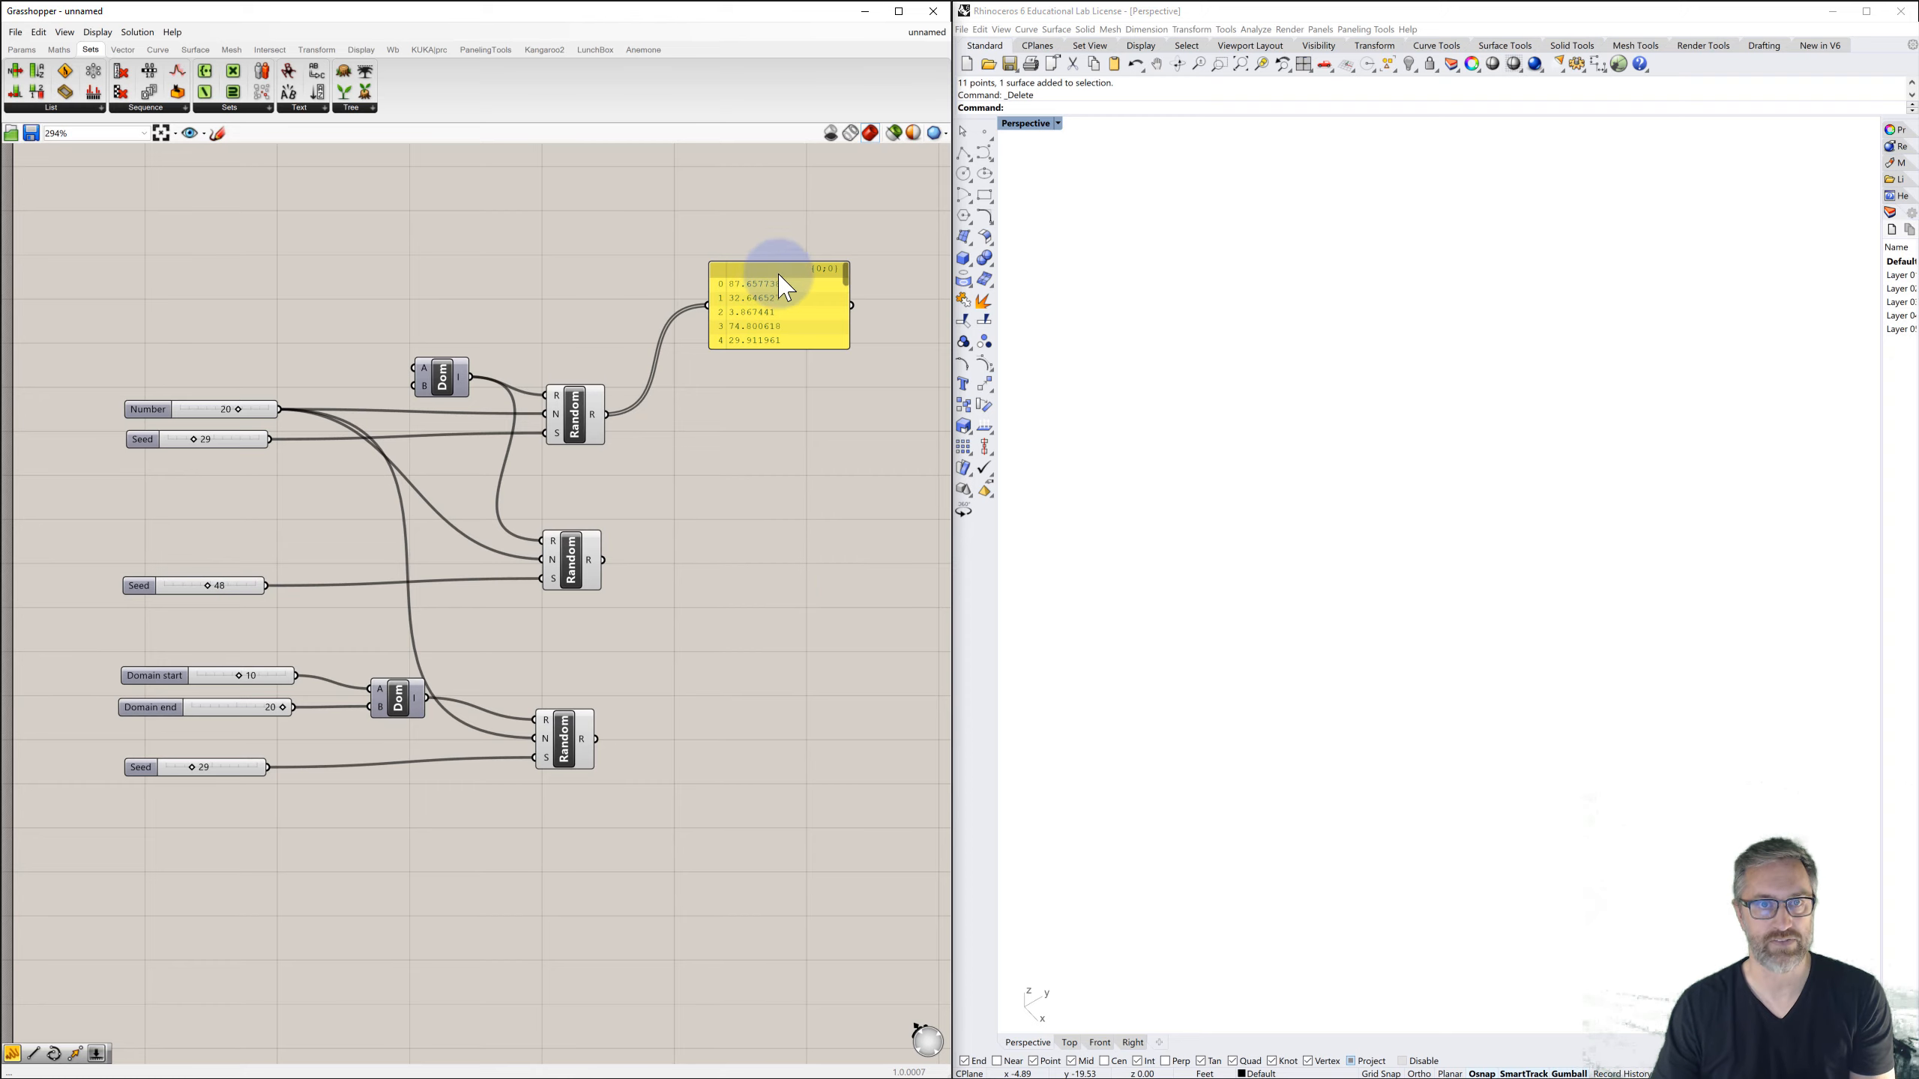
click(760, 278)
key(Delete)
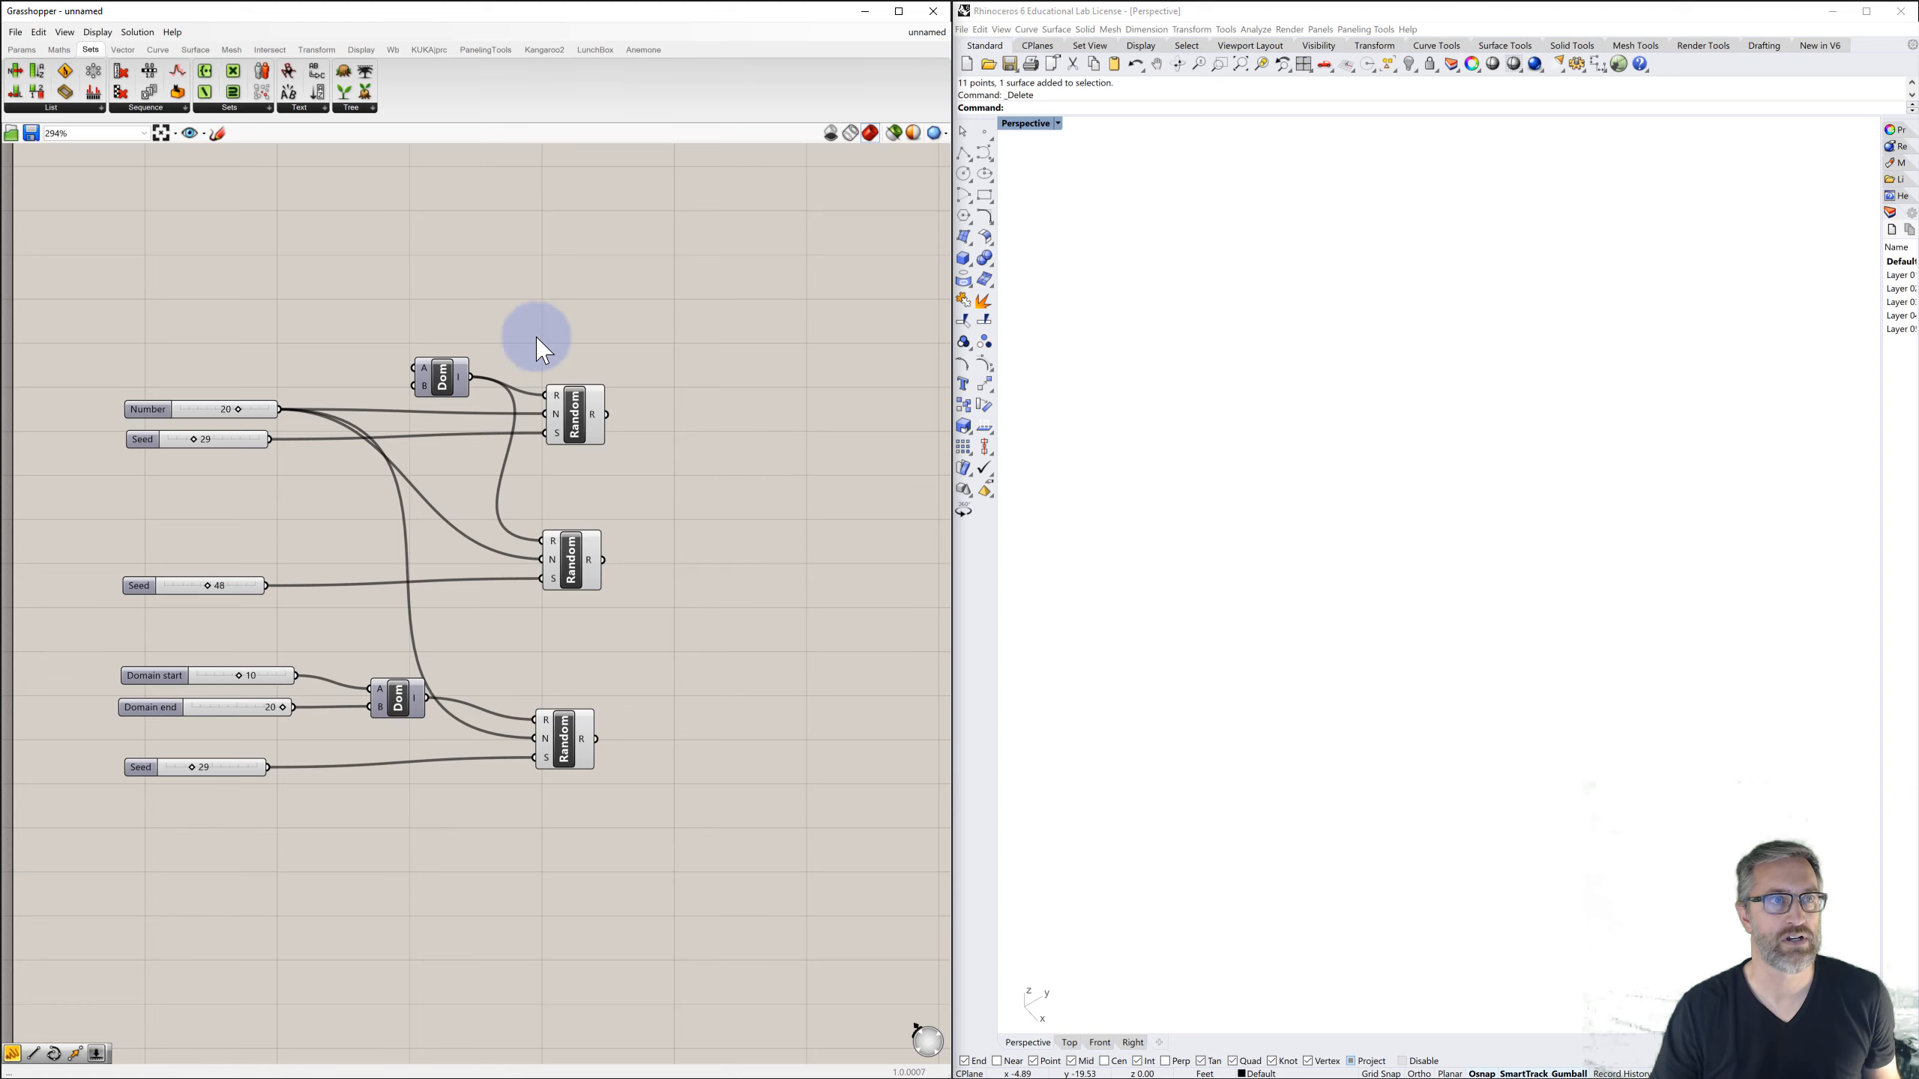
- Add a Construct Point component right of the Random components and connect the first Random's output to its X input
click(122, 49)
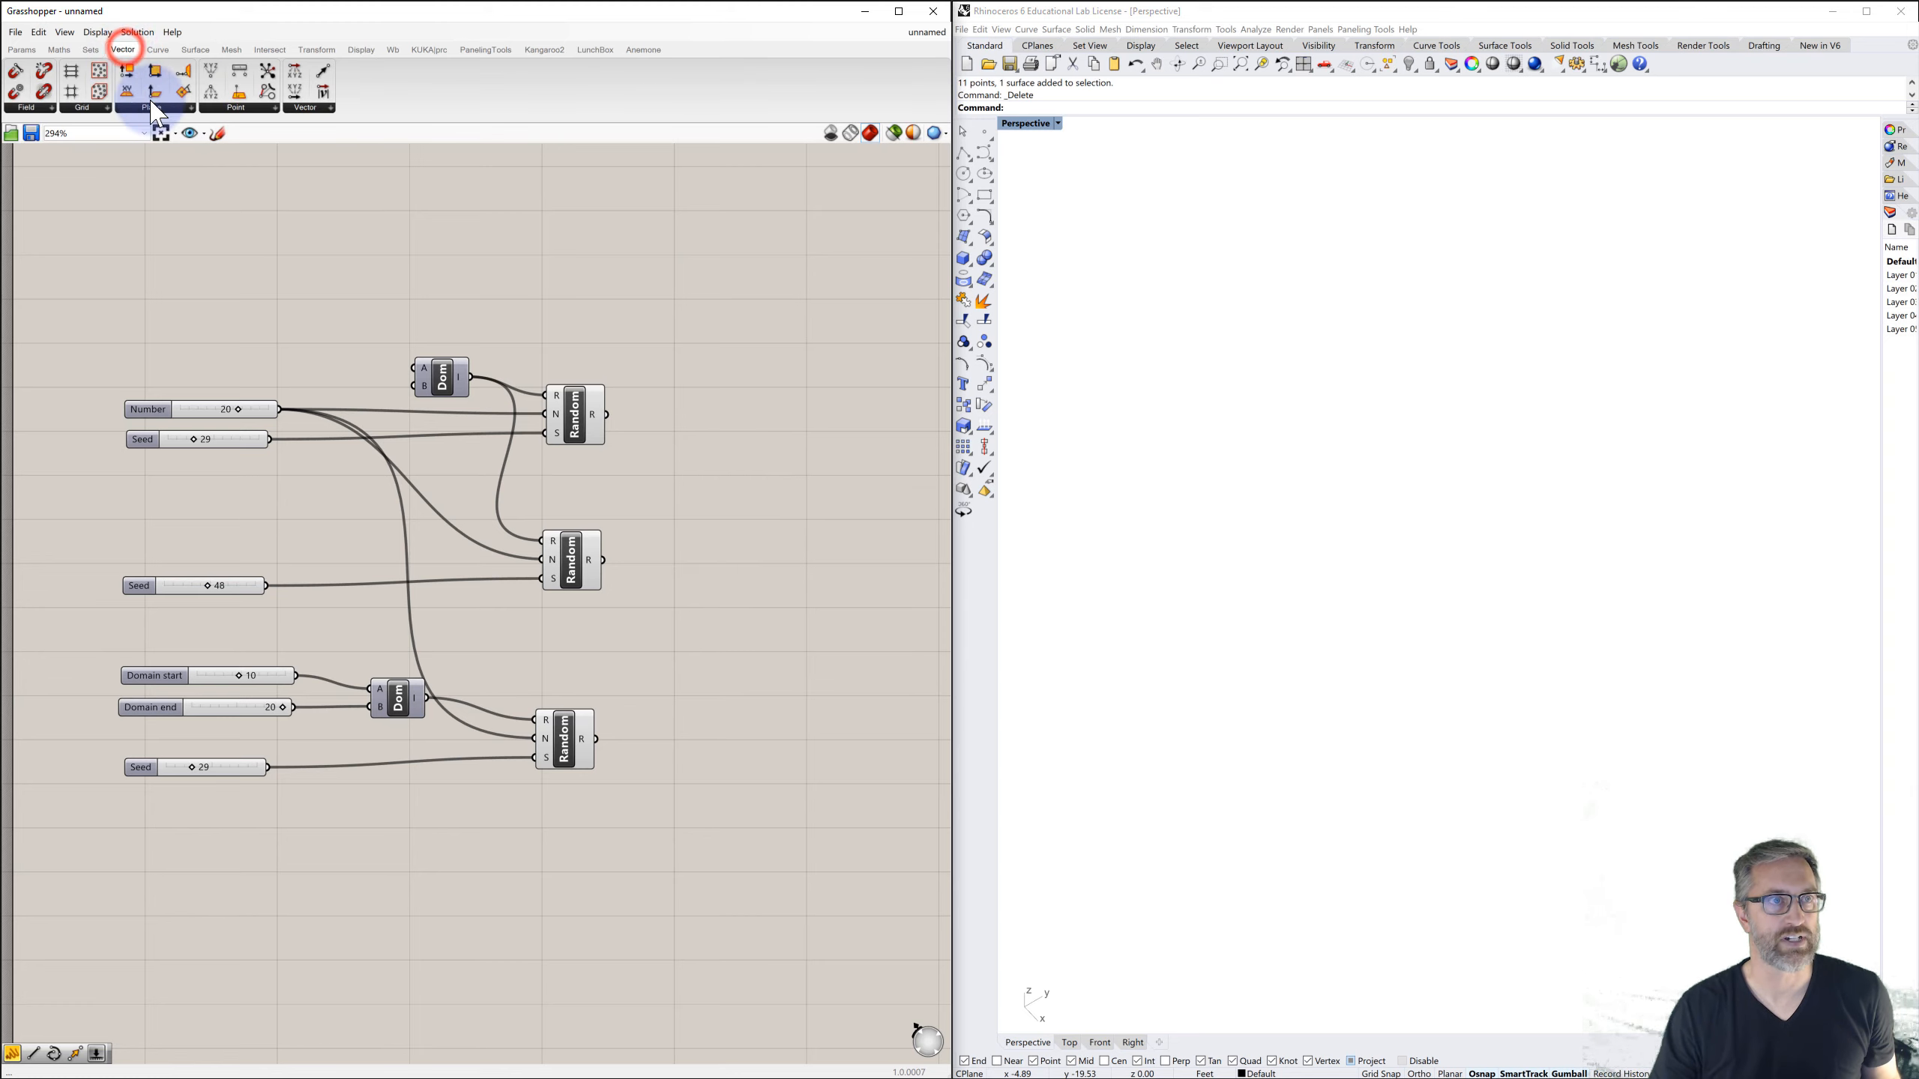
click(230, 107)
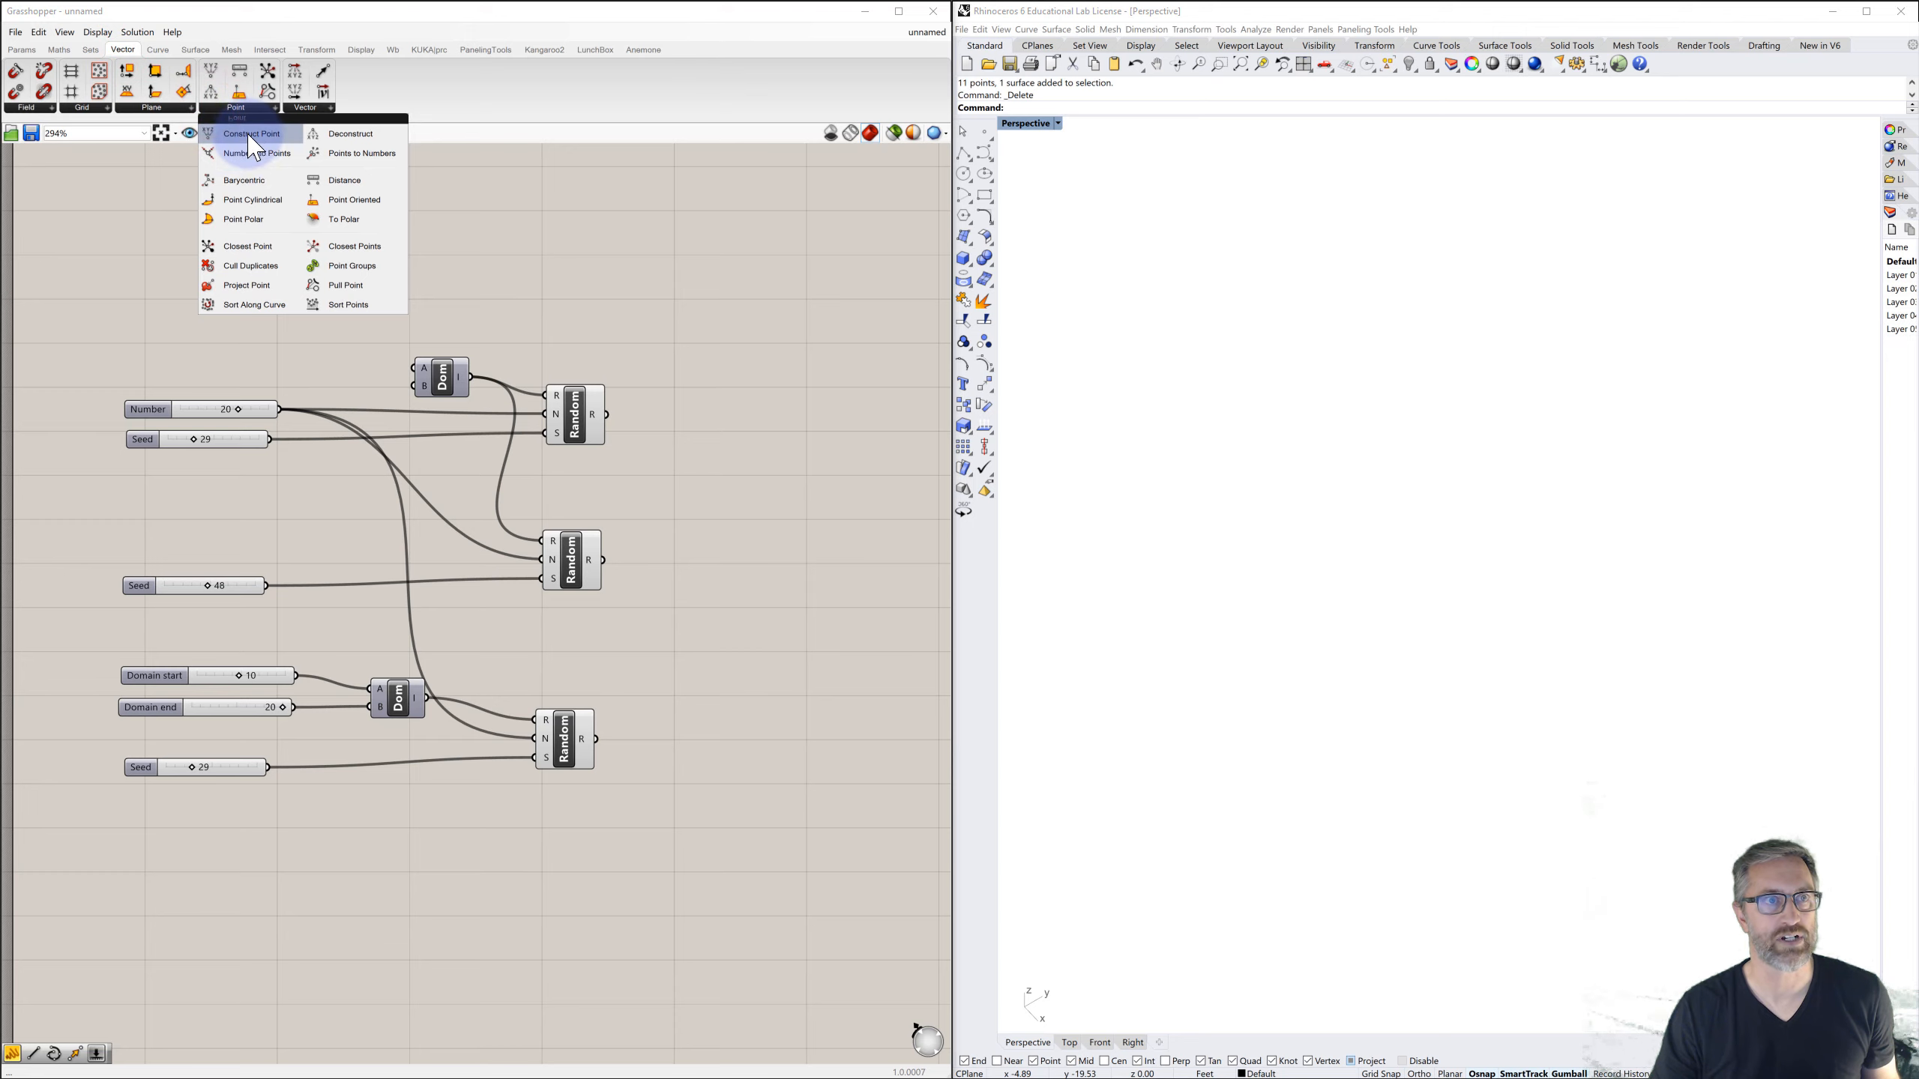
drag(254, 148, 771, 563)
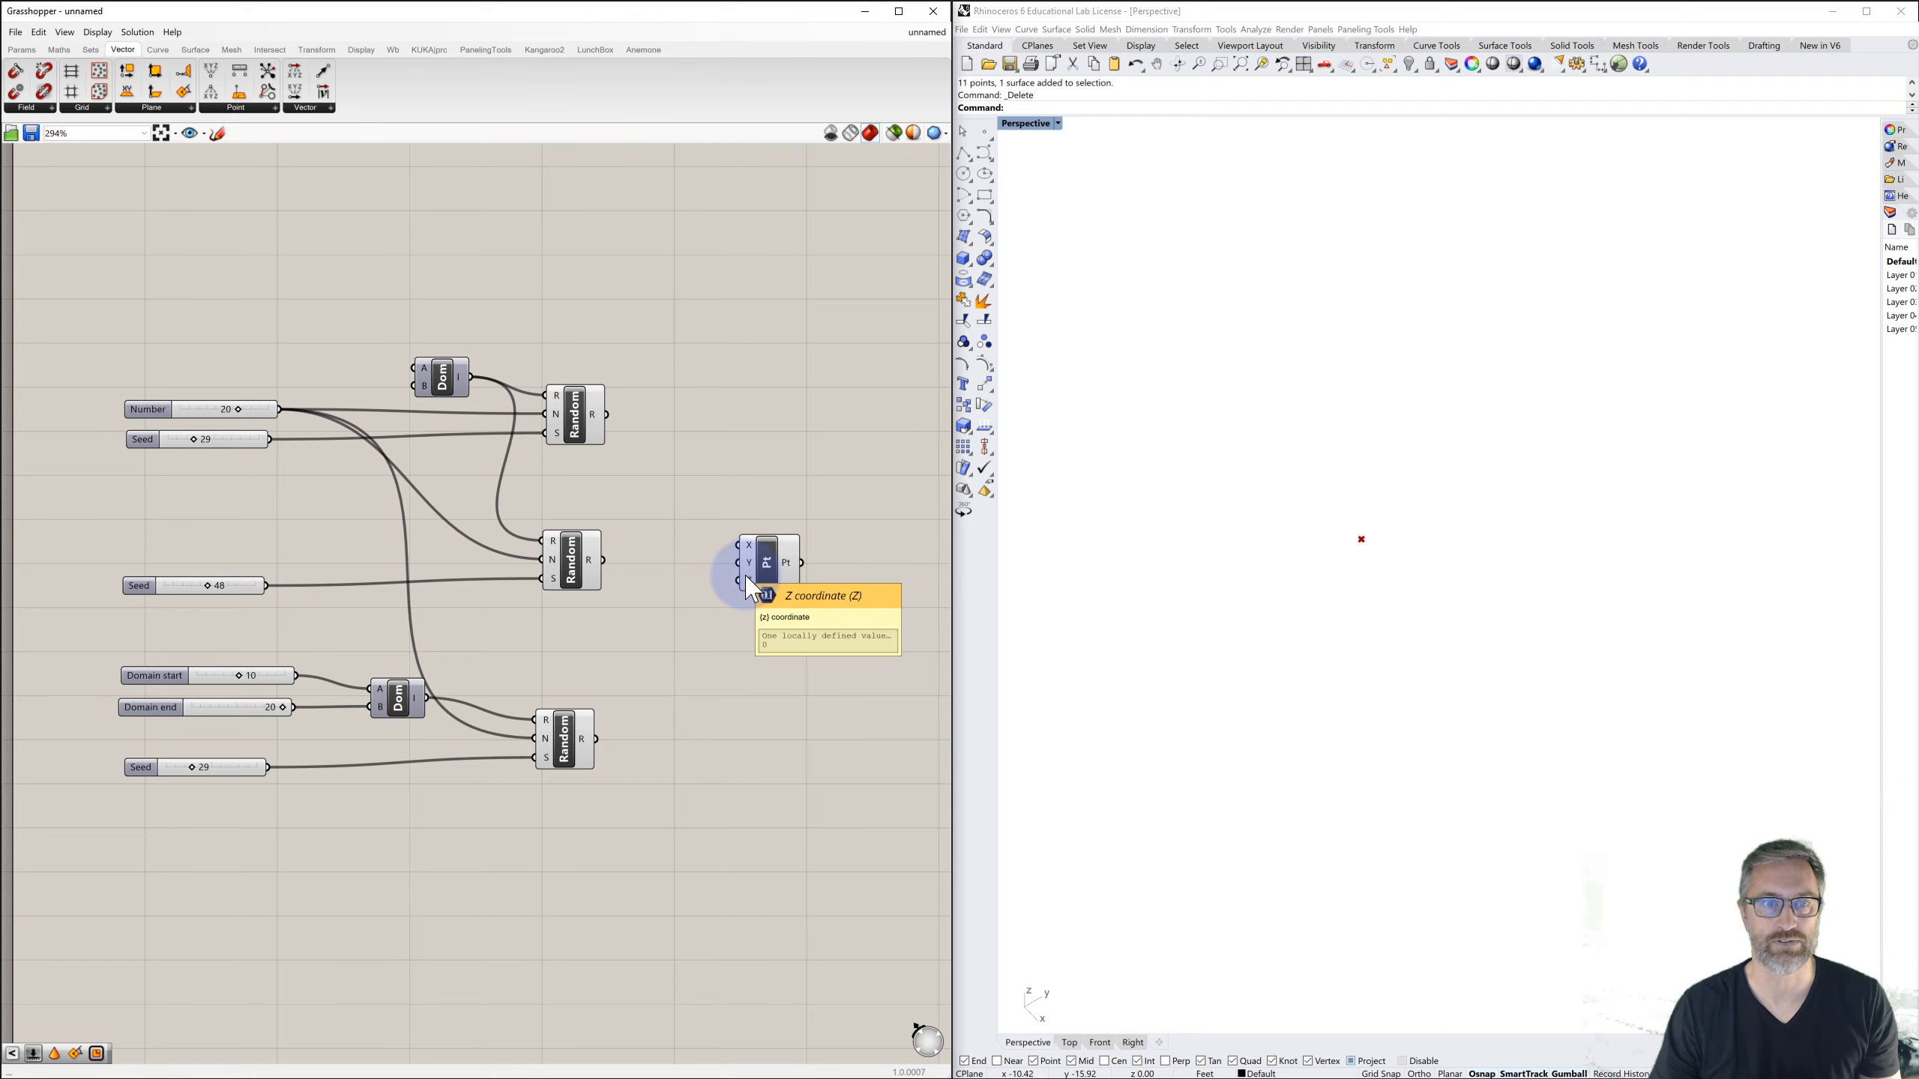
click(659, 492)
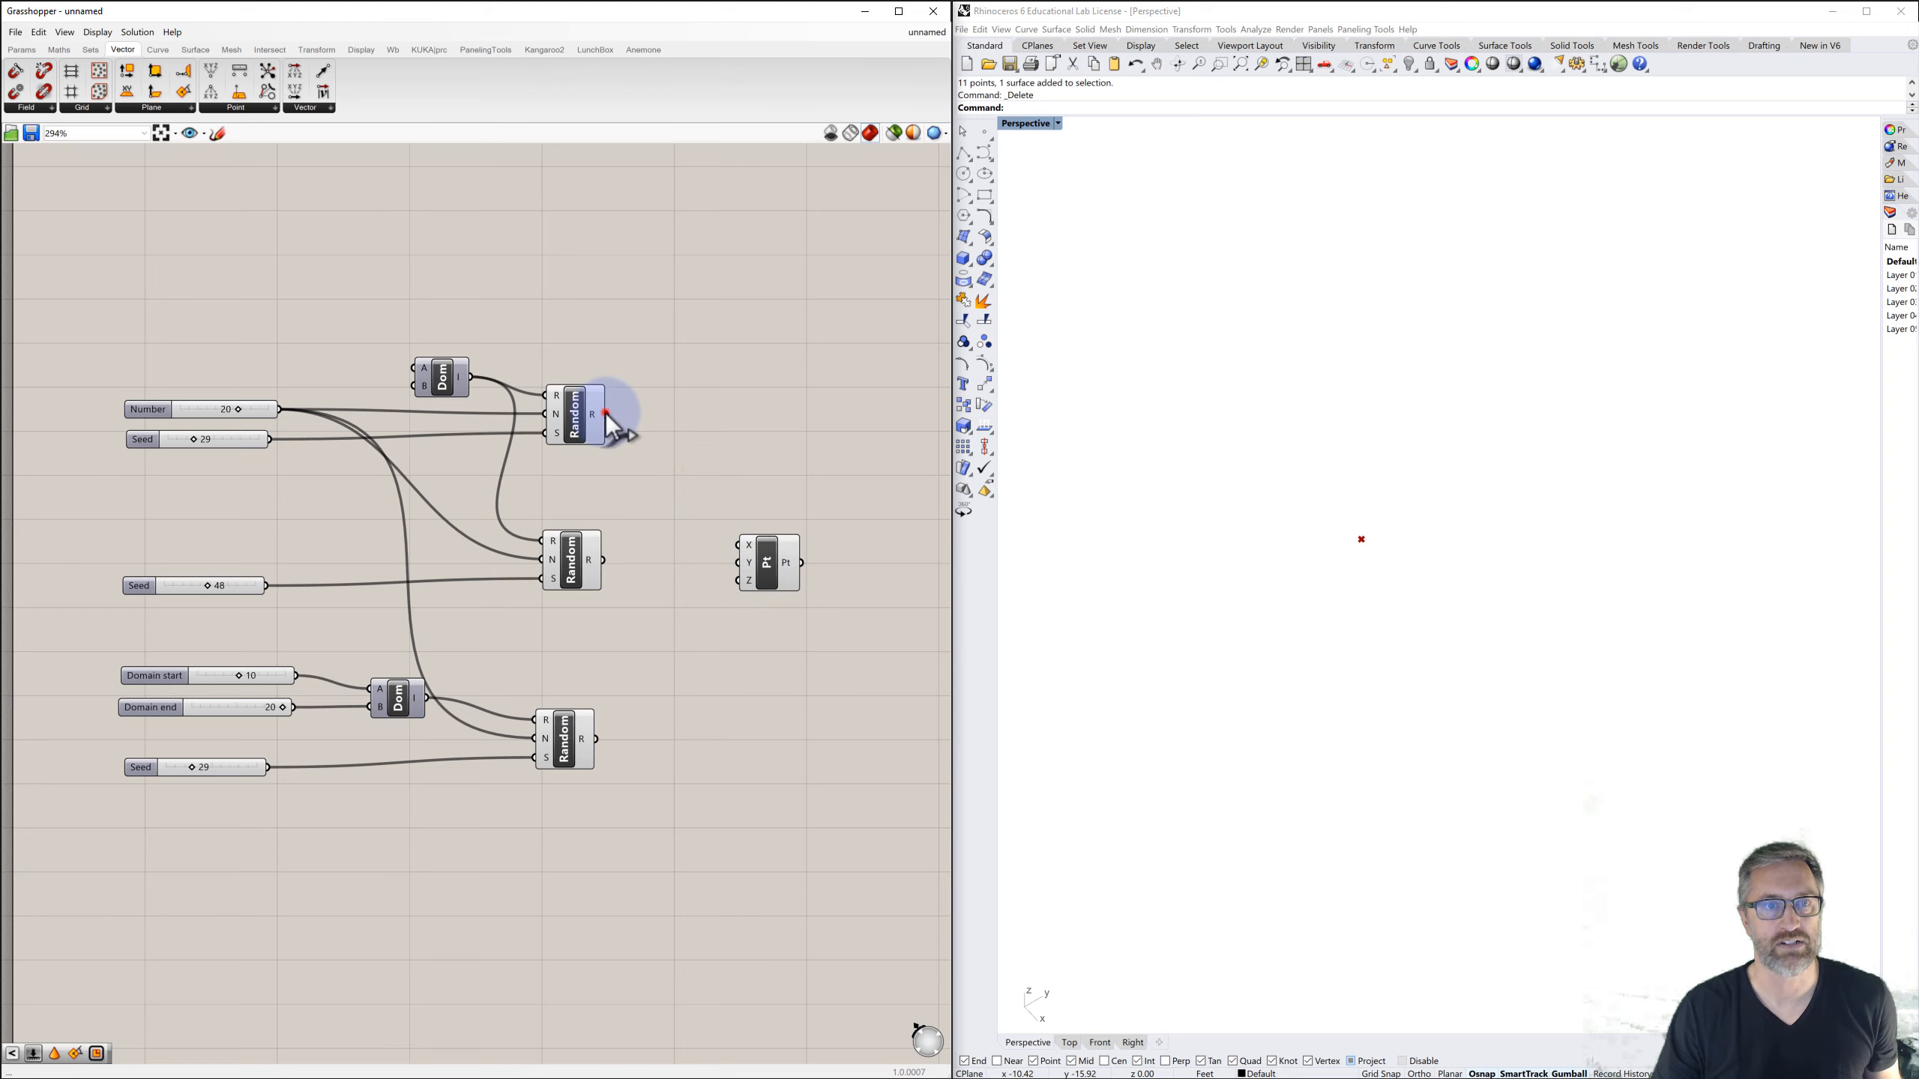
drag(607, 414, 738, 545)
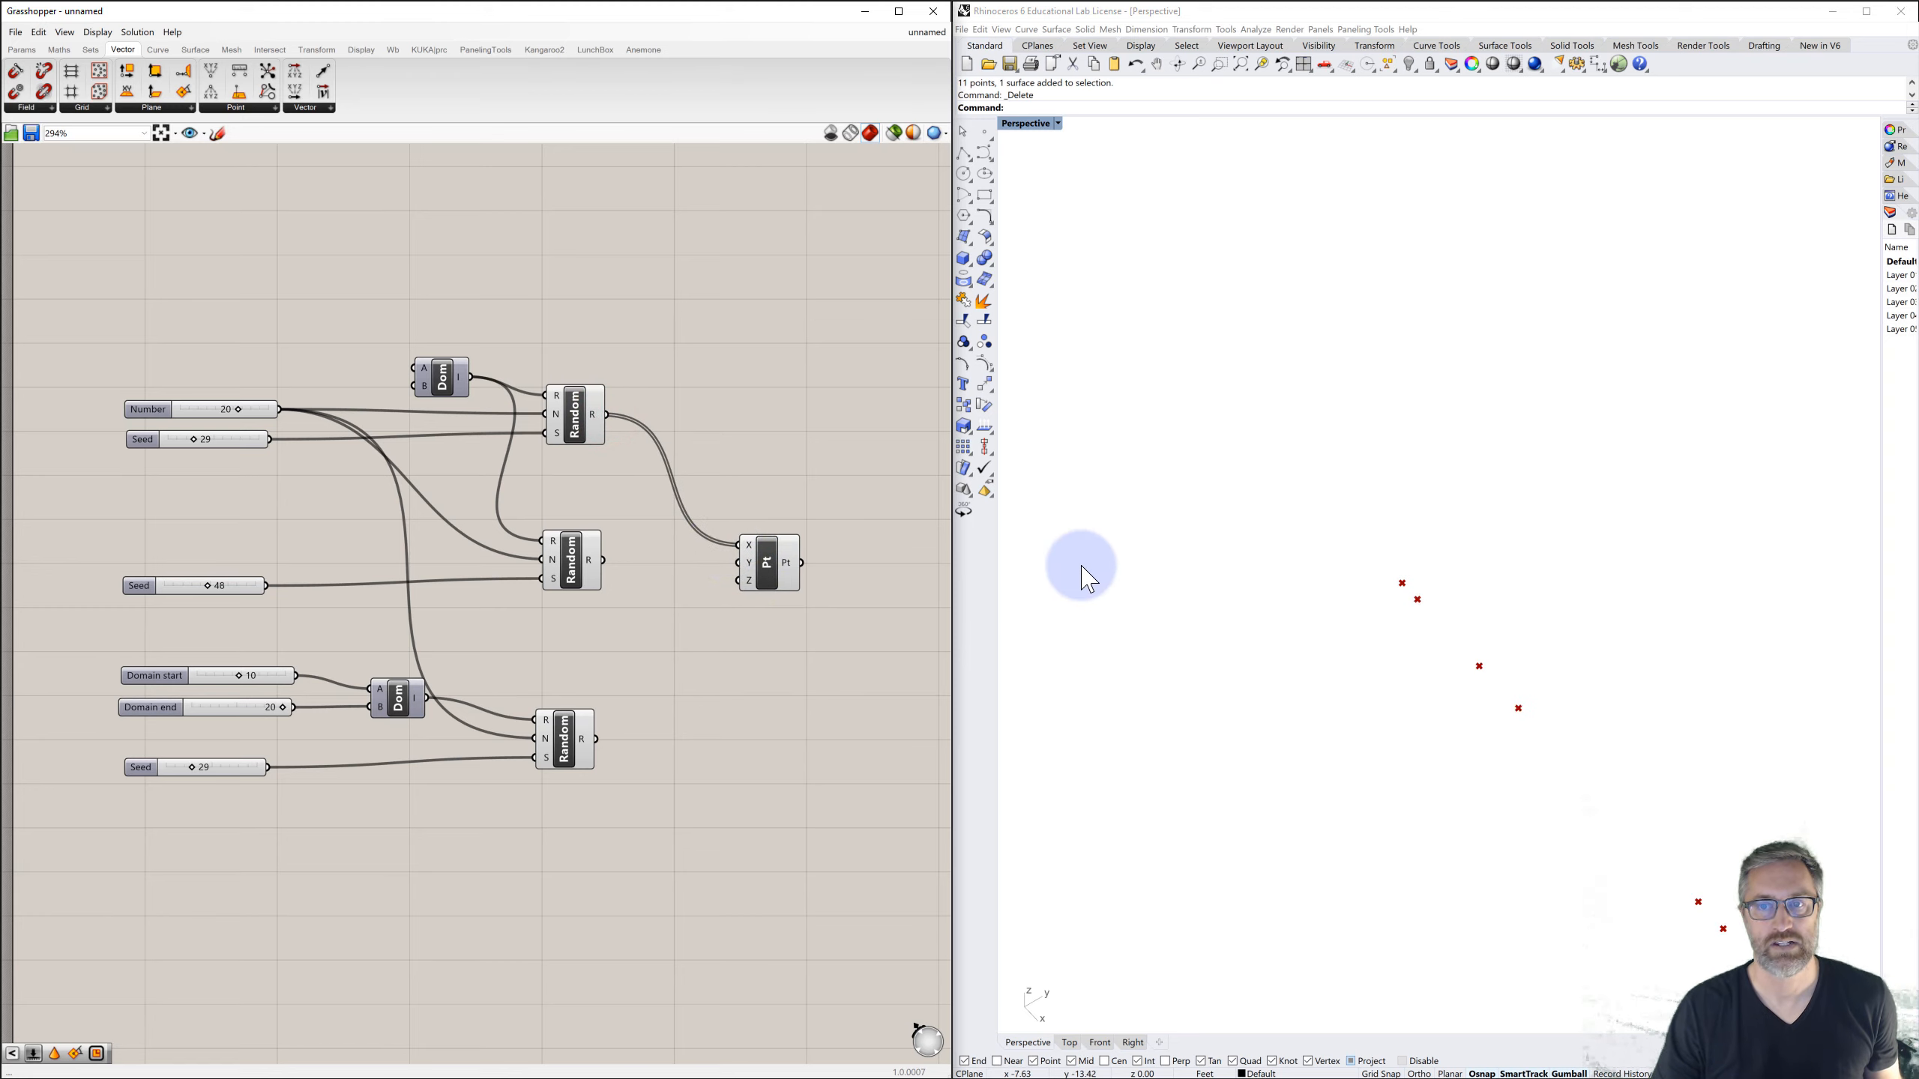
right_drag(1189, 566, 1058, 871)
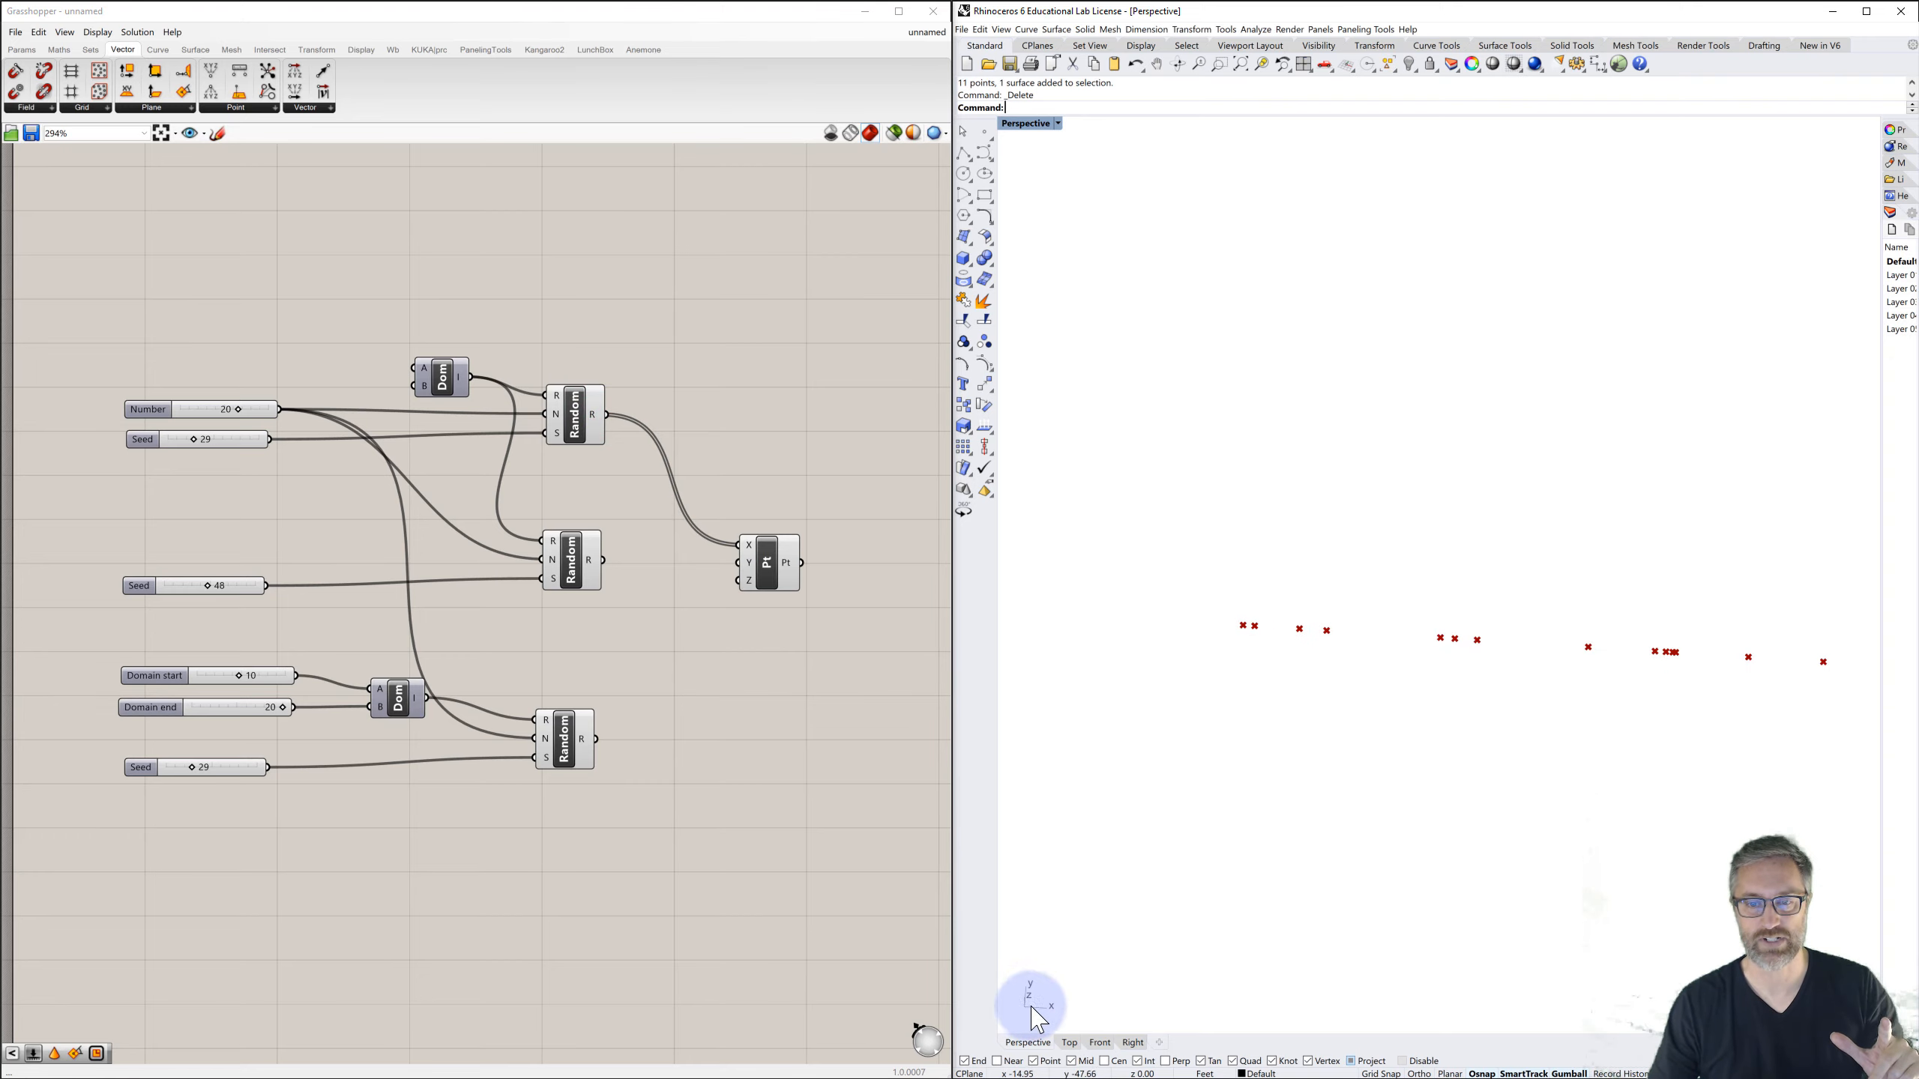
right_drag(1204, 651, 1457, 669)
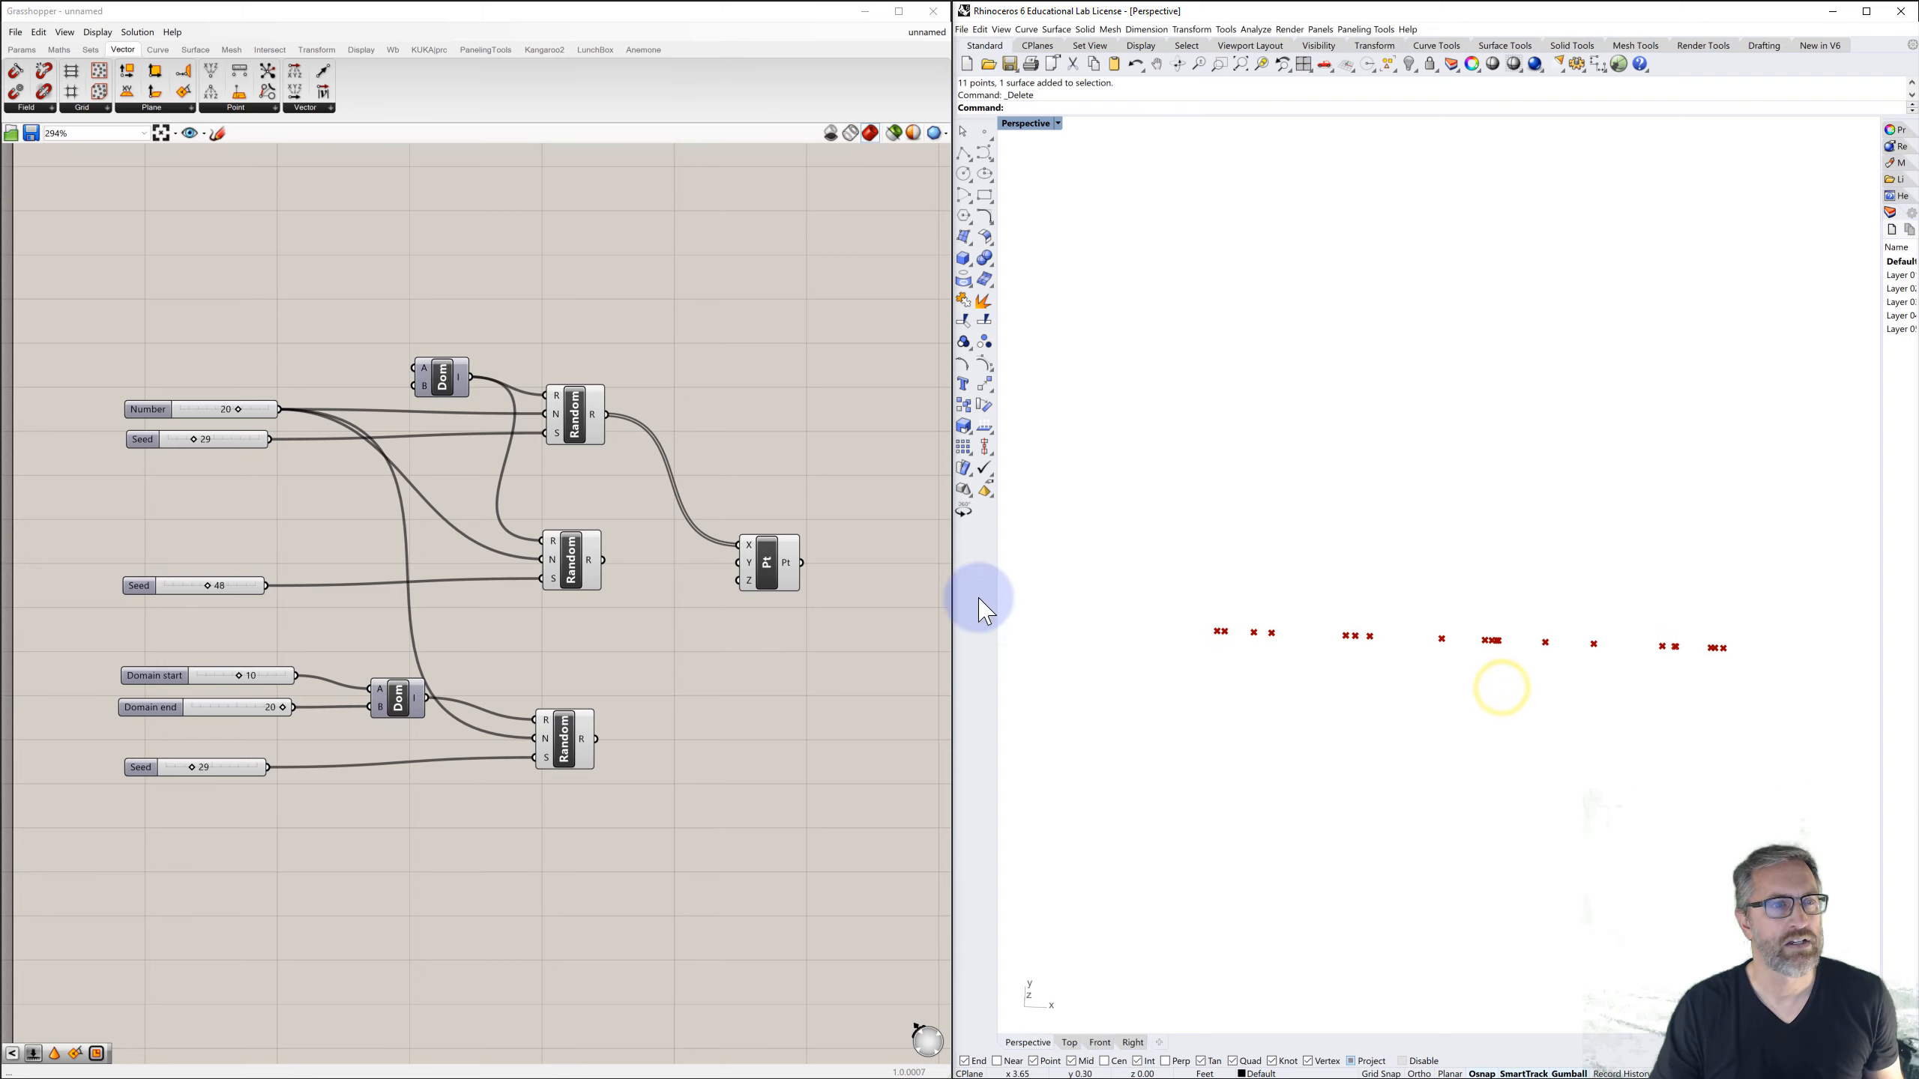
- Set the shared Number slider to 14 and connect the second Random's output to the Construct Point's Y input
click(237, 409)
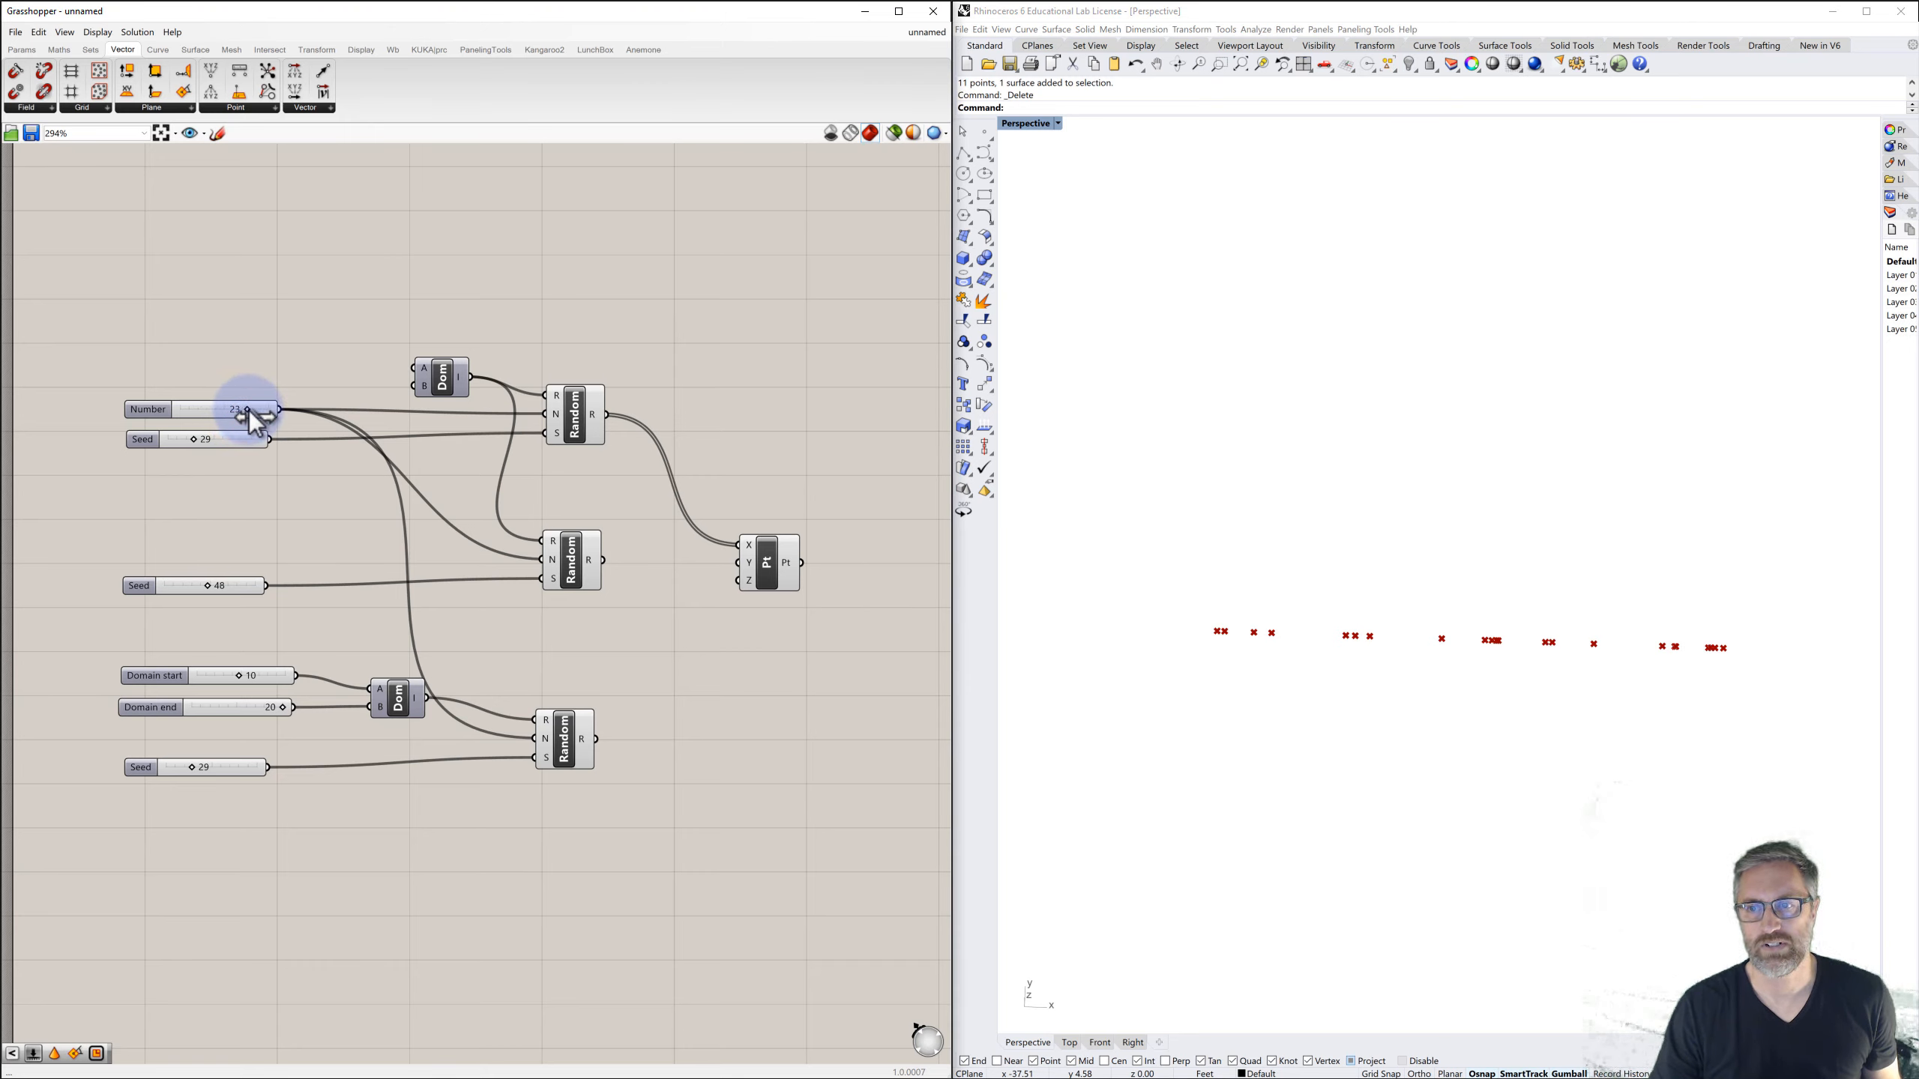
mouse_move(224, 420)
mouse_down()
mouse_move(201, 420)
mouse_move(311, 425)
mouse_move(202, 425)
mouse_move(224, 429)
mouse_up()
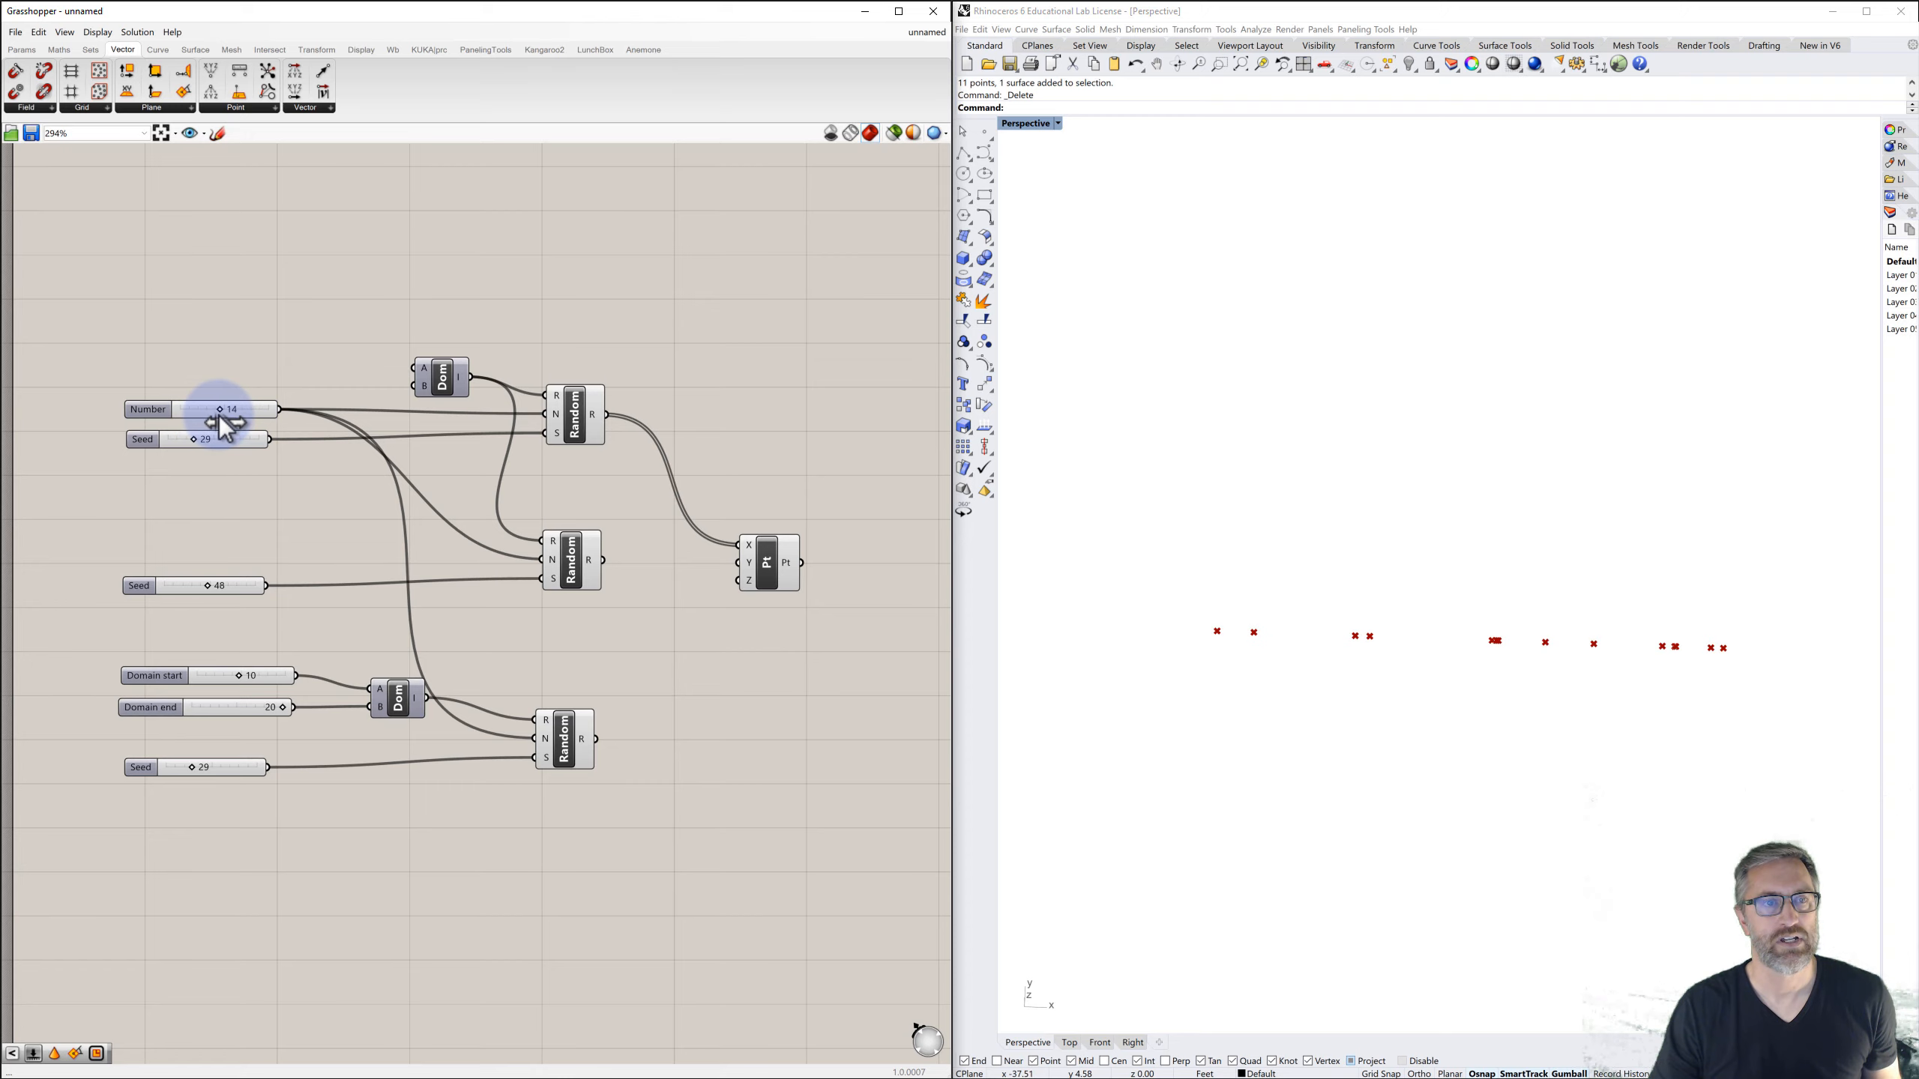
drag(603, 560, 742, 561)
right_drag(1161, 526, 1217, 664)
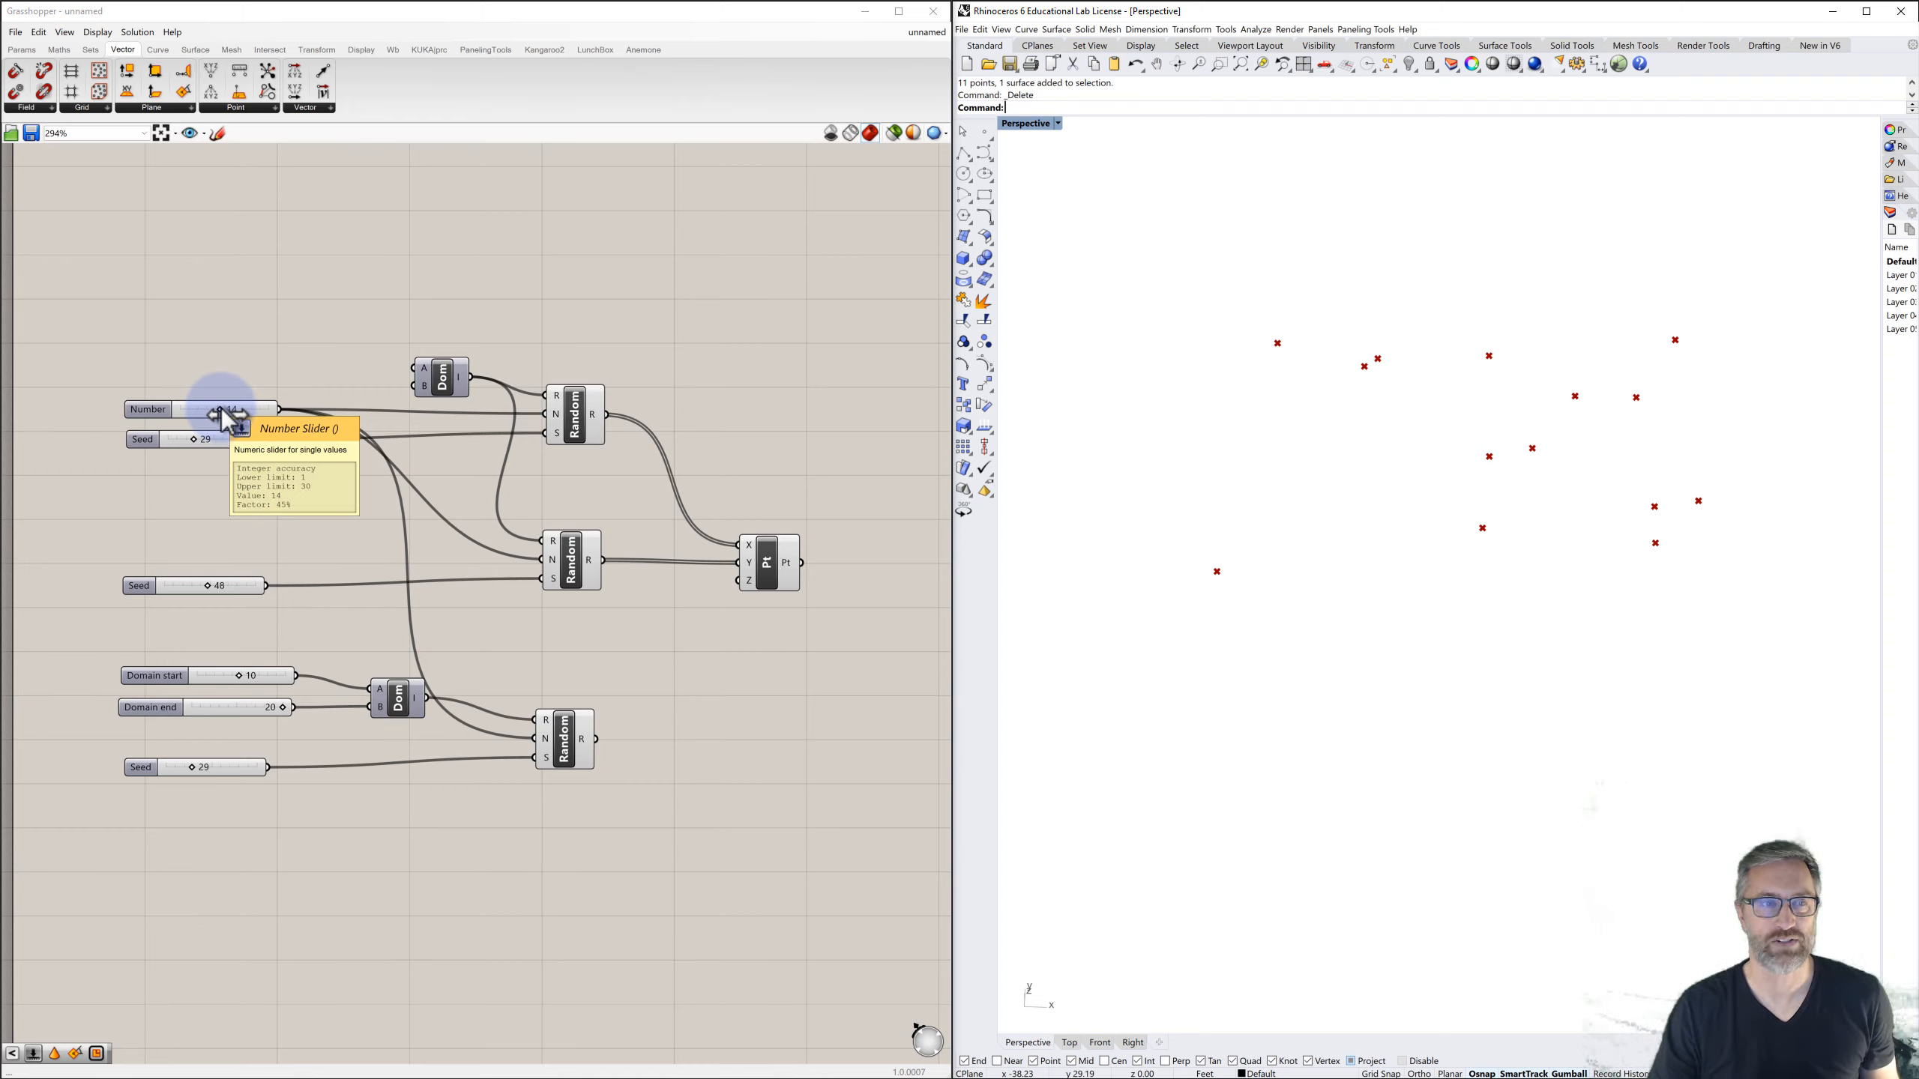
- Set the shared Number slider to 30 and connect the third Random's output to the Construct Point's Z input
drag(225, 415, 353, 425)
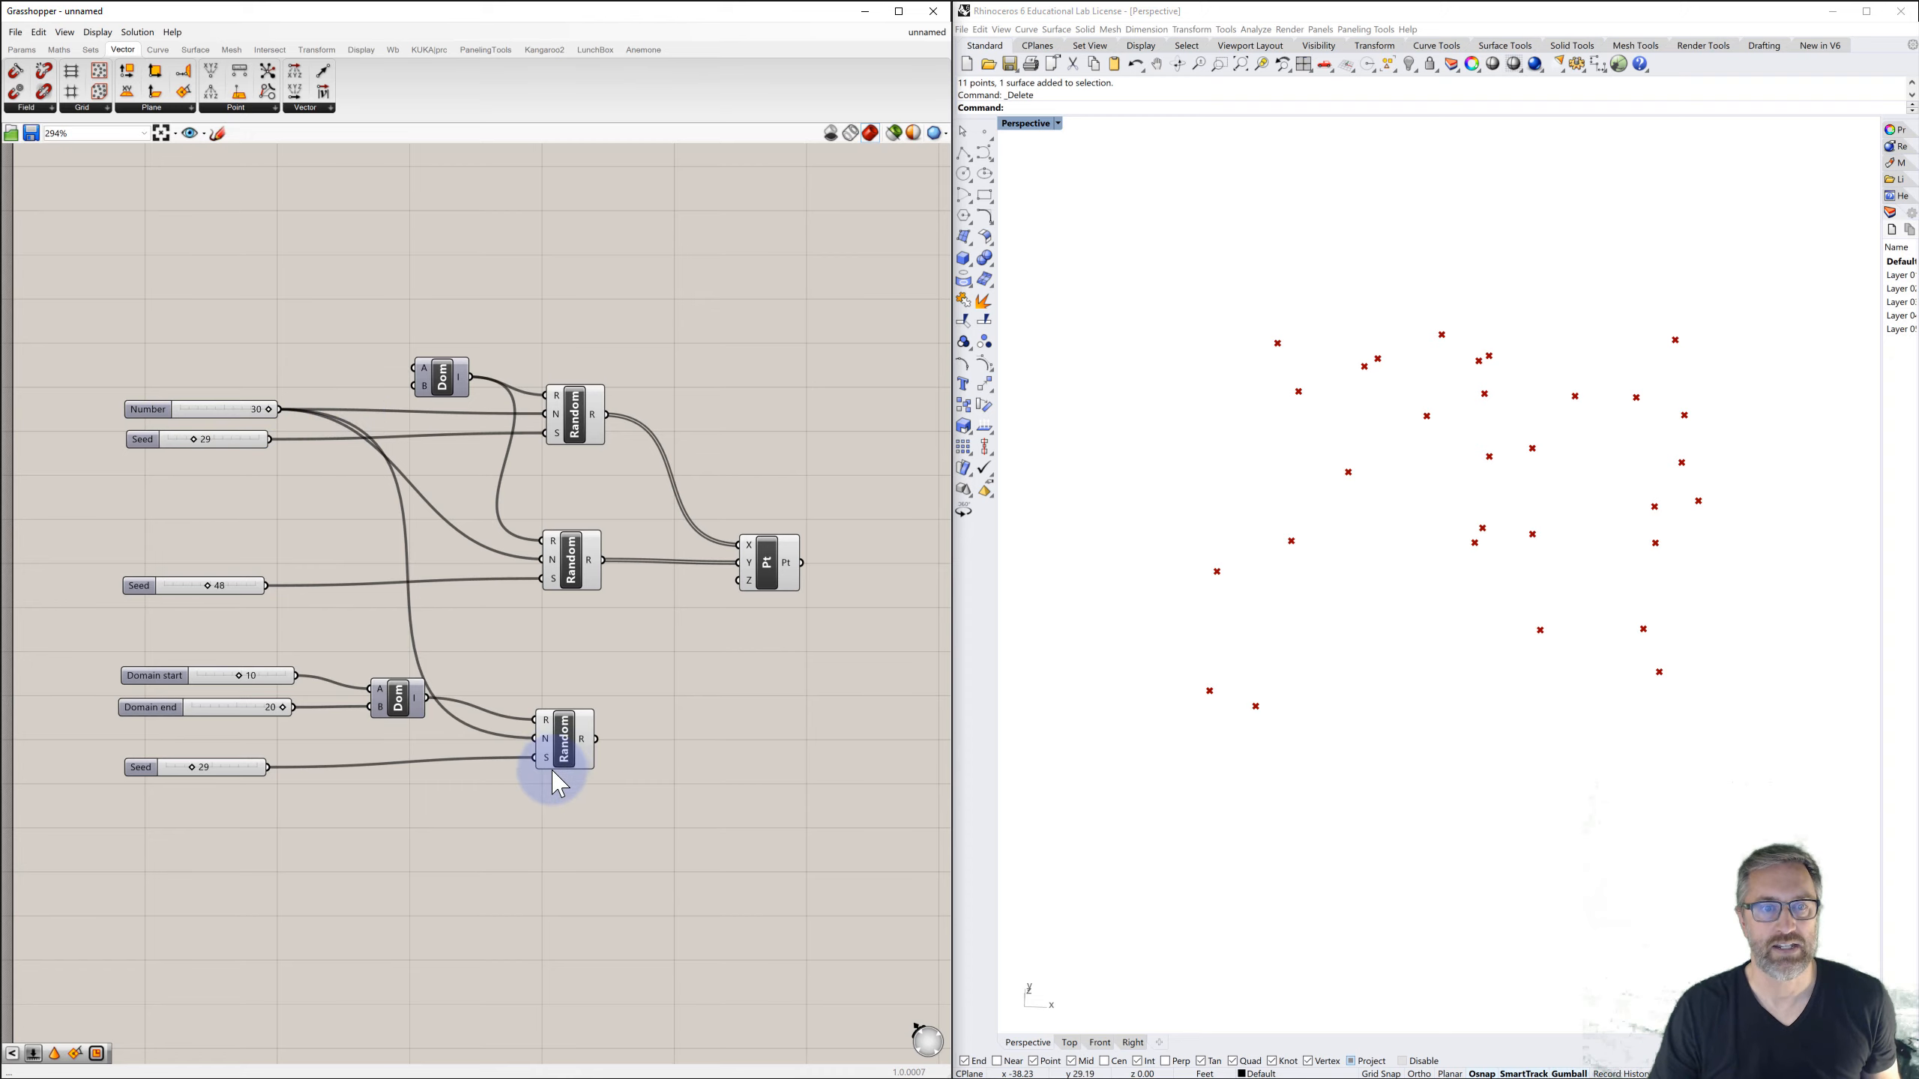
drag(597, 740, 742, 582)
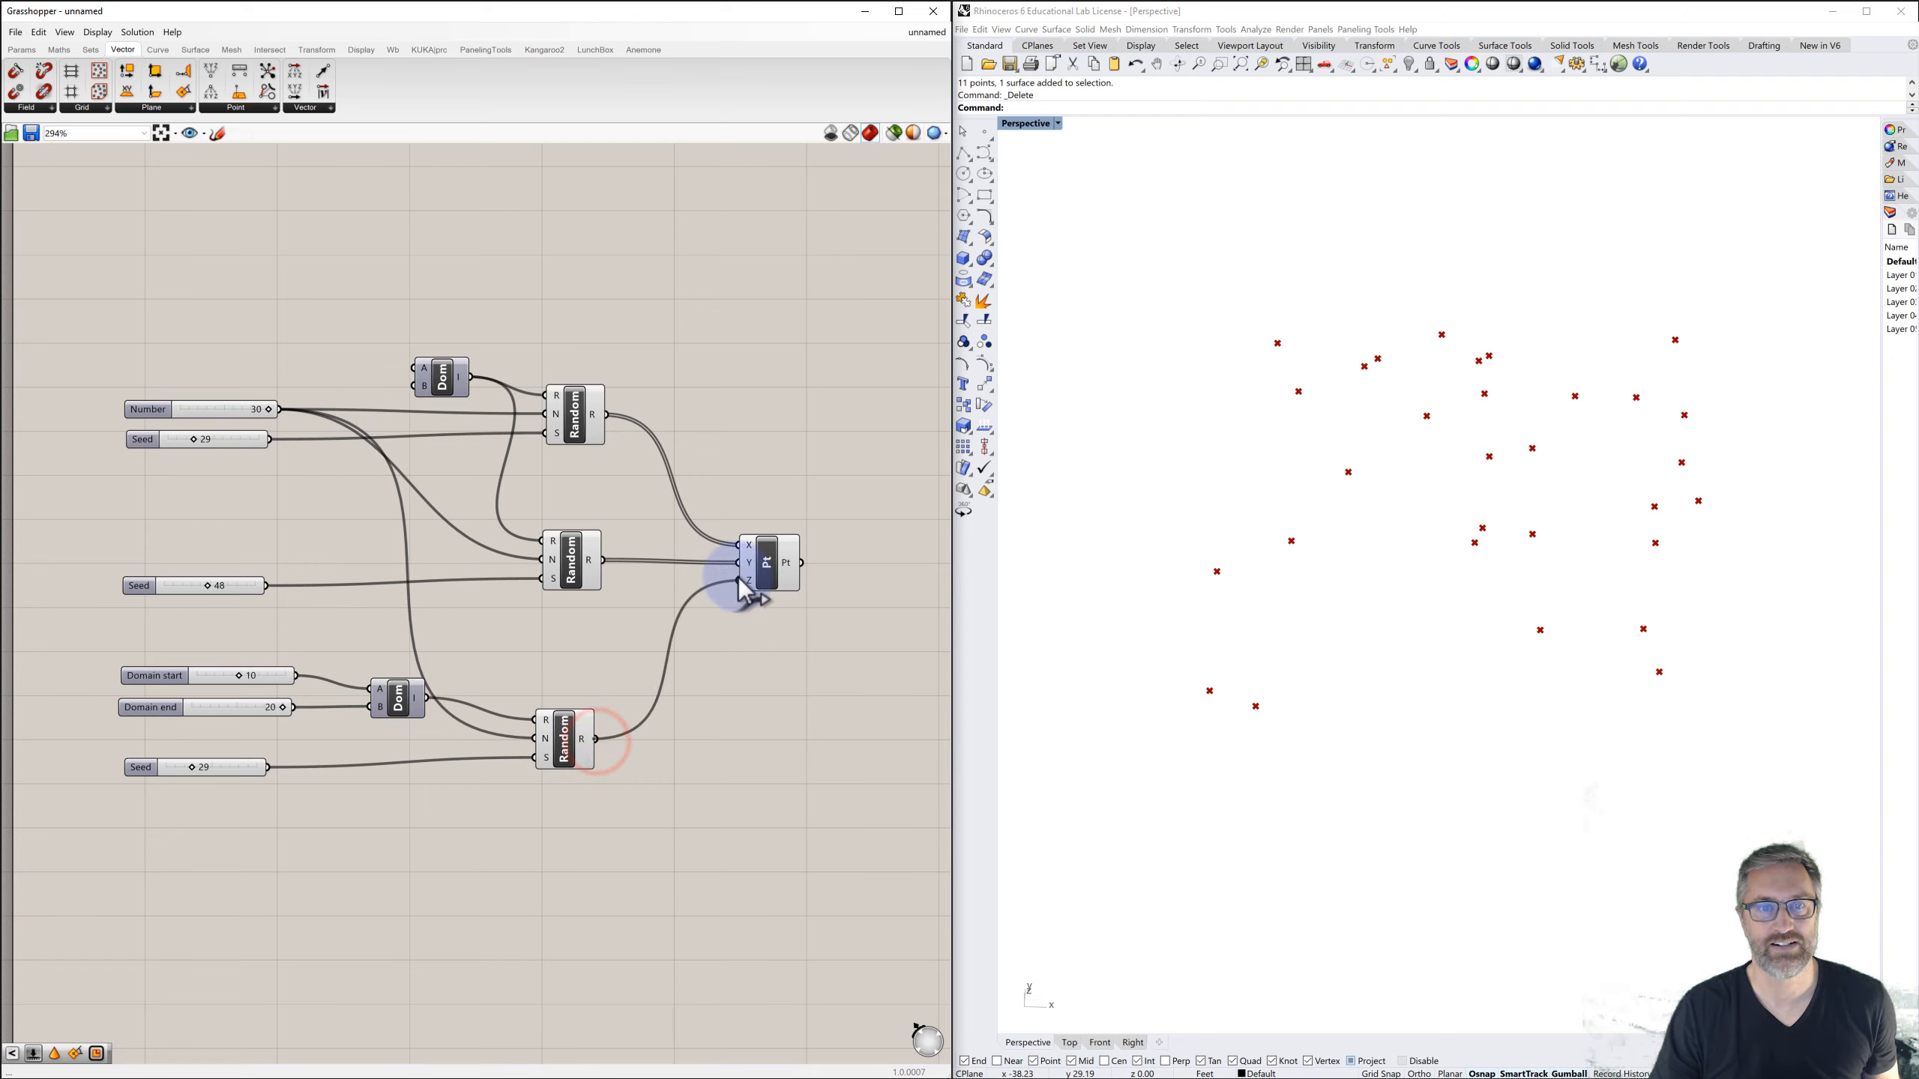
mouse_move(1406, 592)
right_down()
mouse_move(1409, 531)
mouse_move(1401, 557)
right_up()
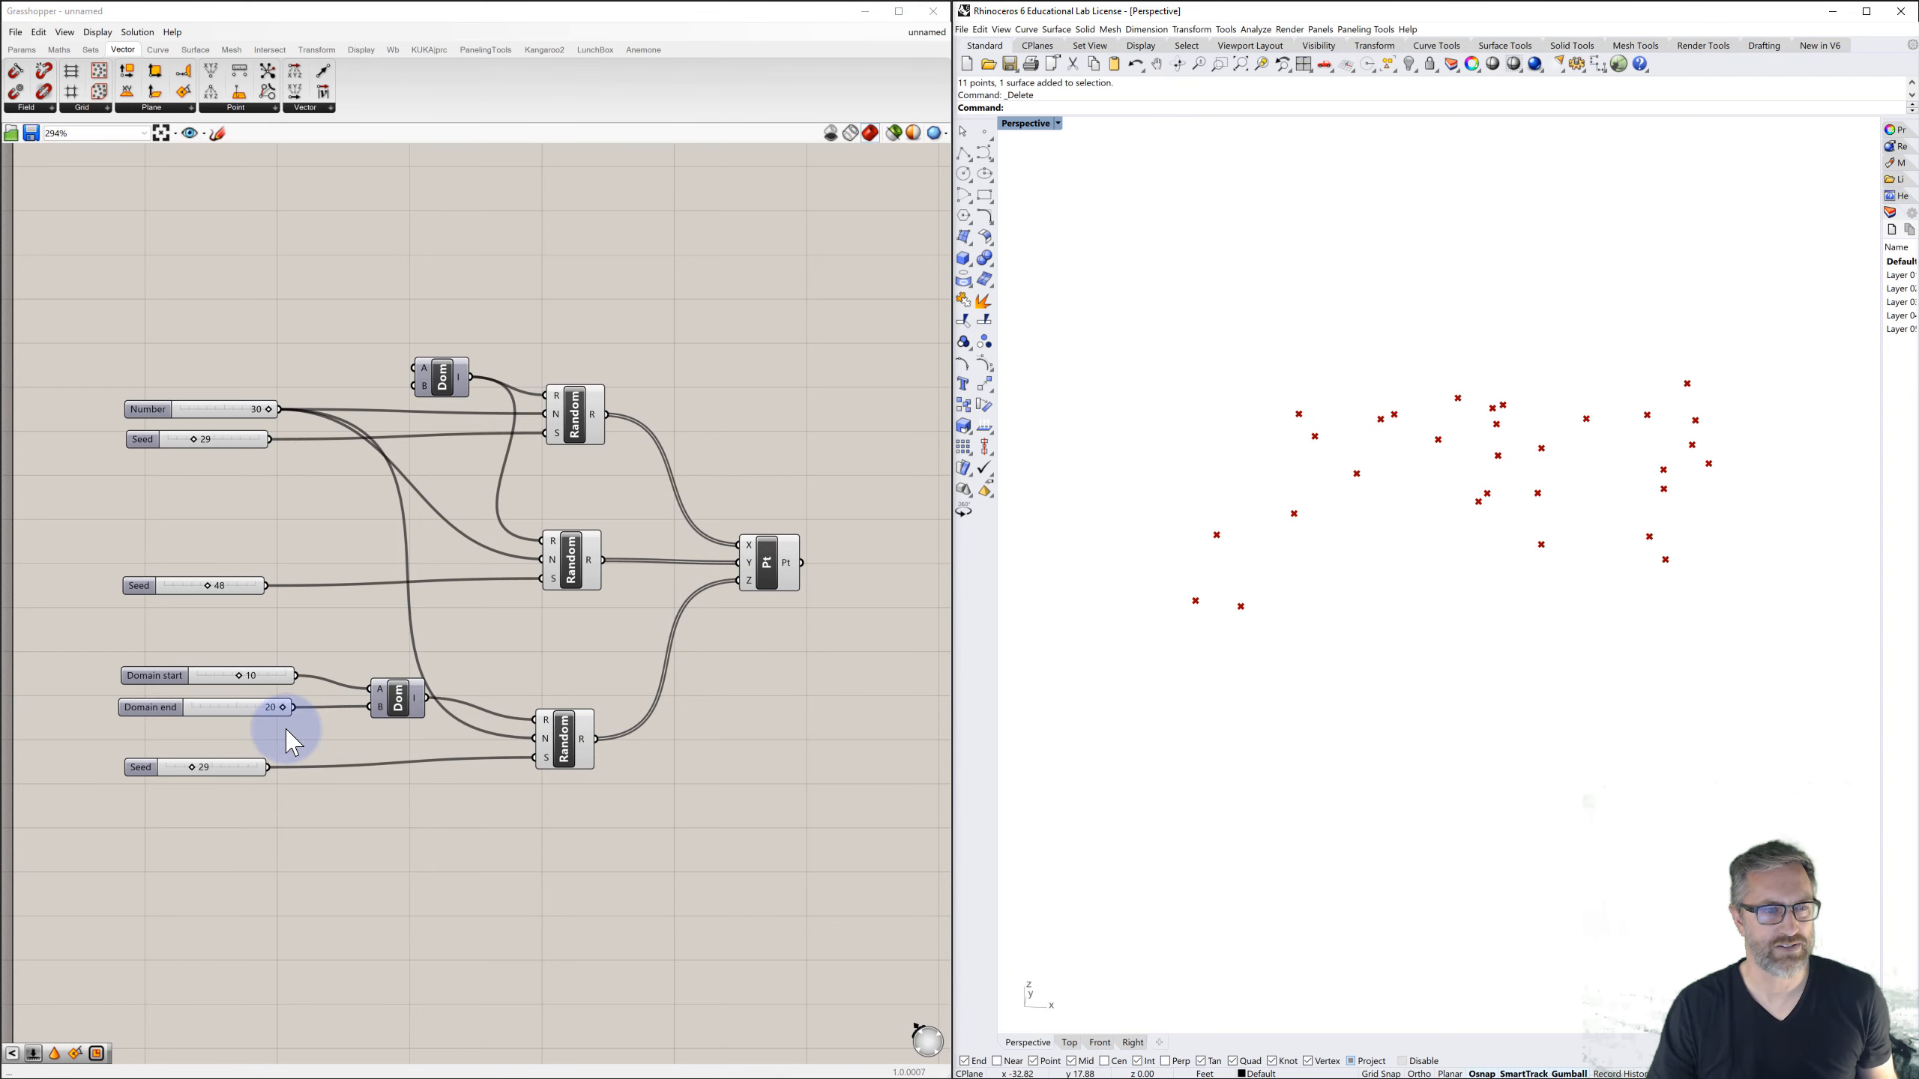
- Set the third Random's Seed slider to 67 and view the resulting points from another angle
drag(190, 773, 230, 772)
right_drag(1177, 597, 1225, 621)
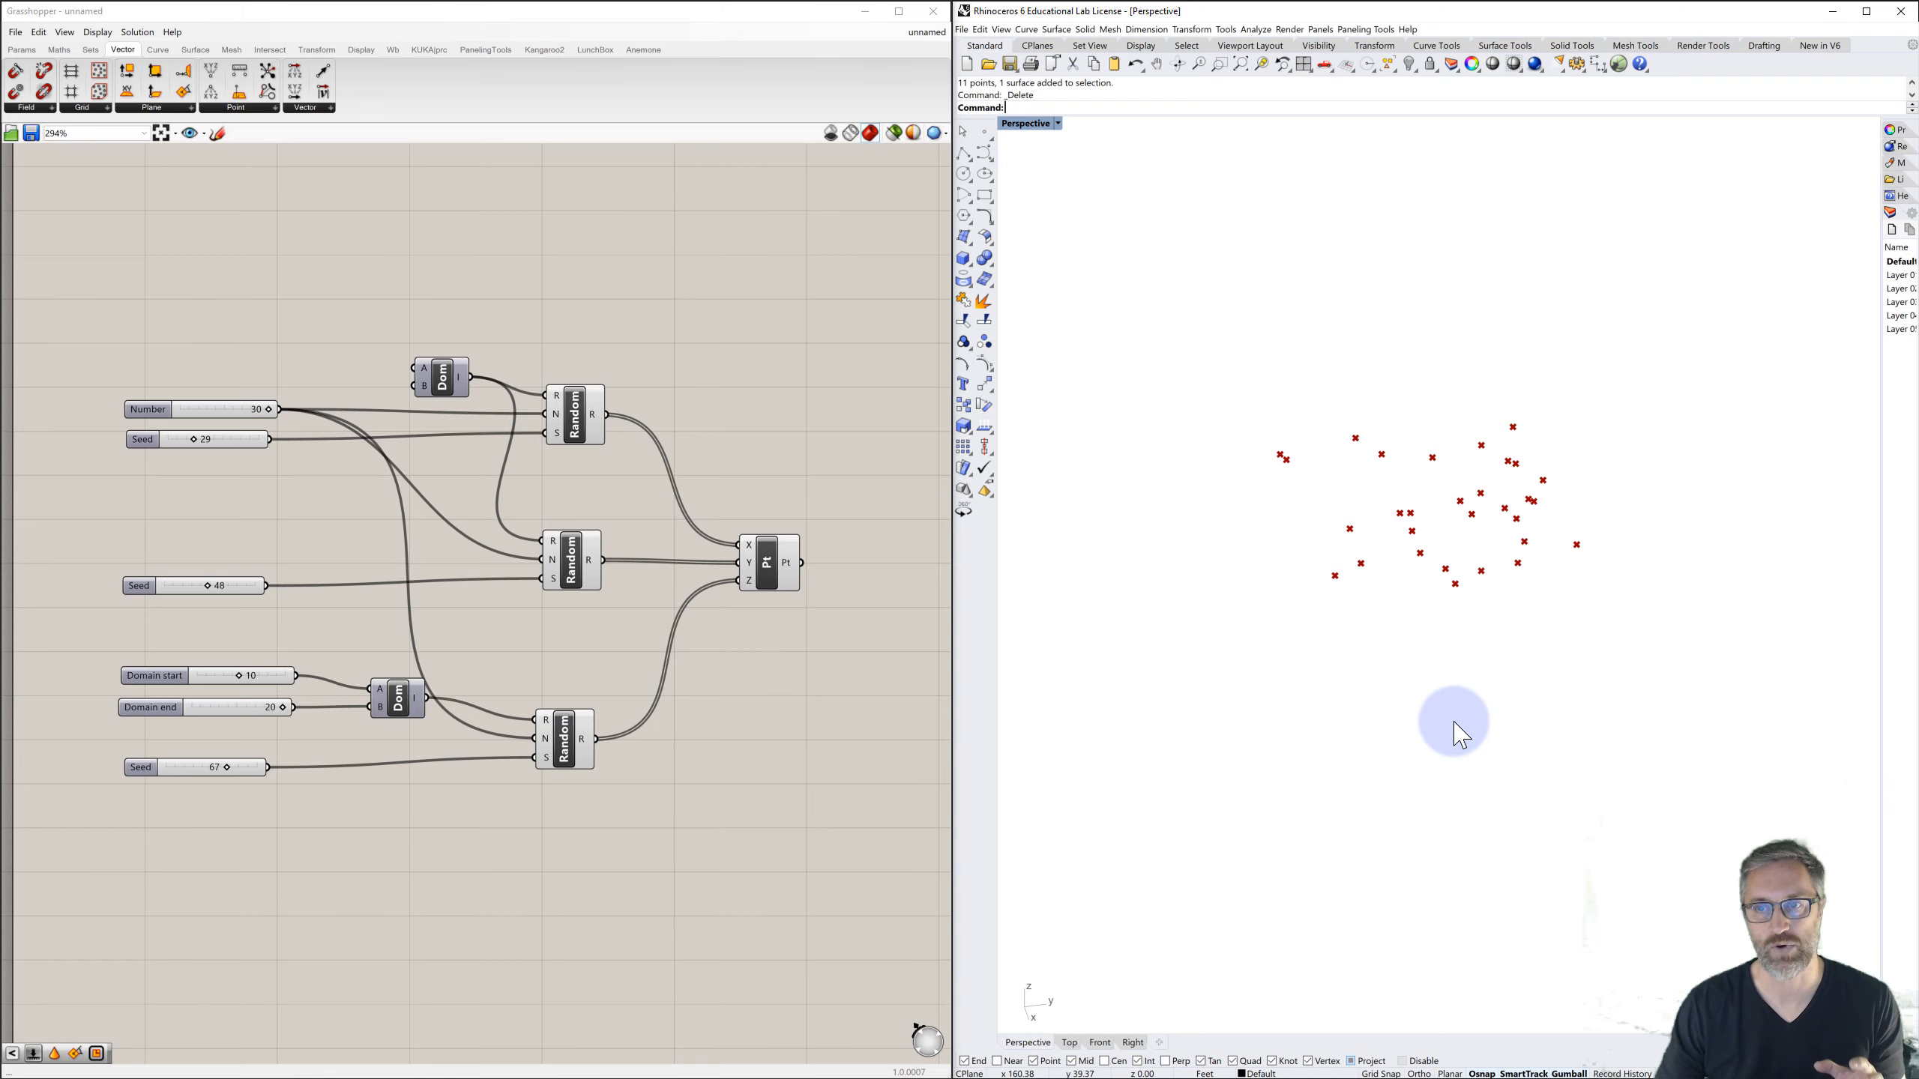
mouse_move(1495, 616)
right_down()
mouse_move(1393, 578)
mouse_move(1480, 607)
mouse_move(1477, 630)
right_up()
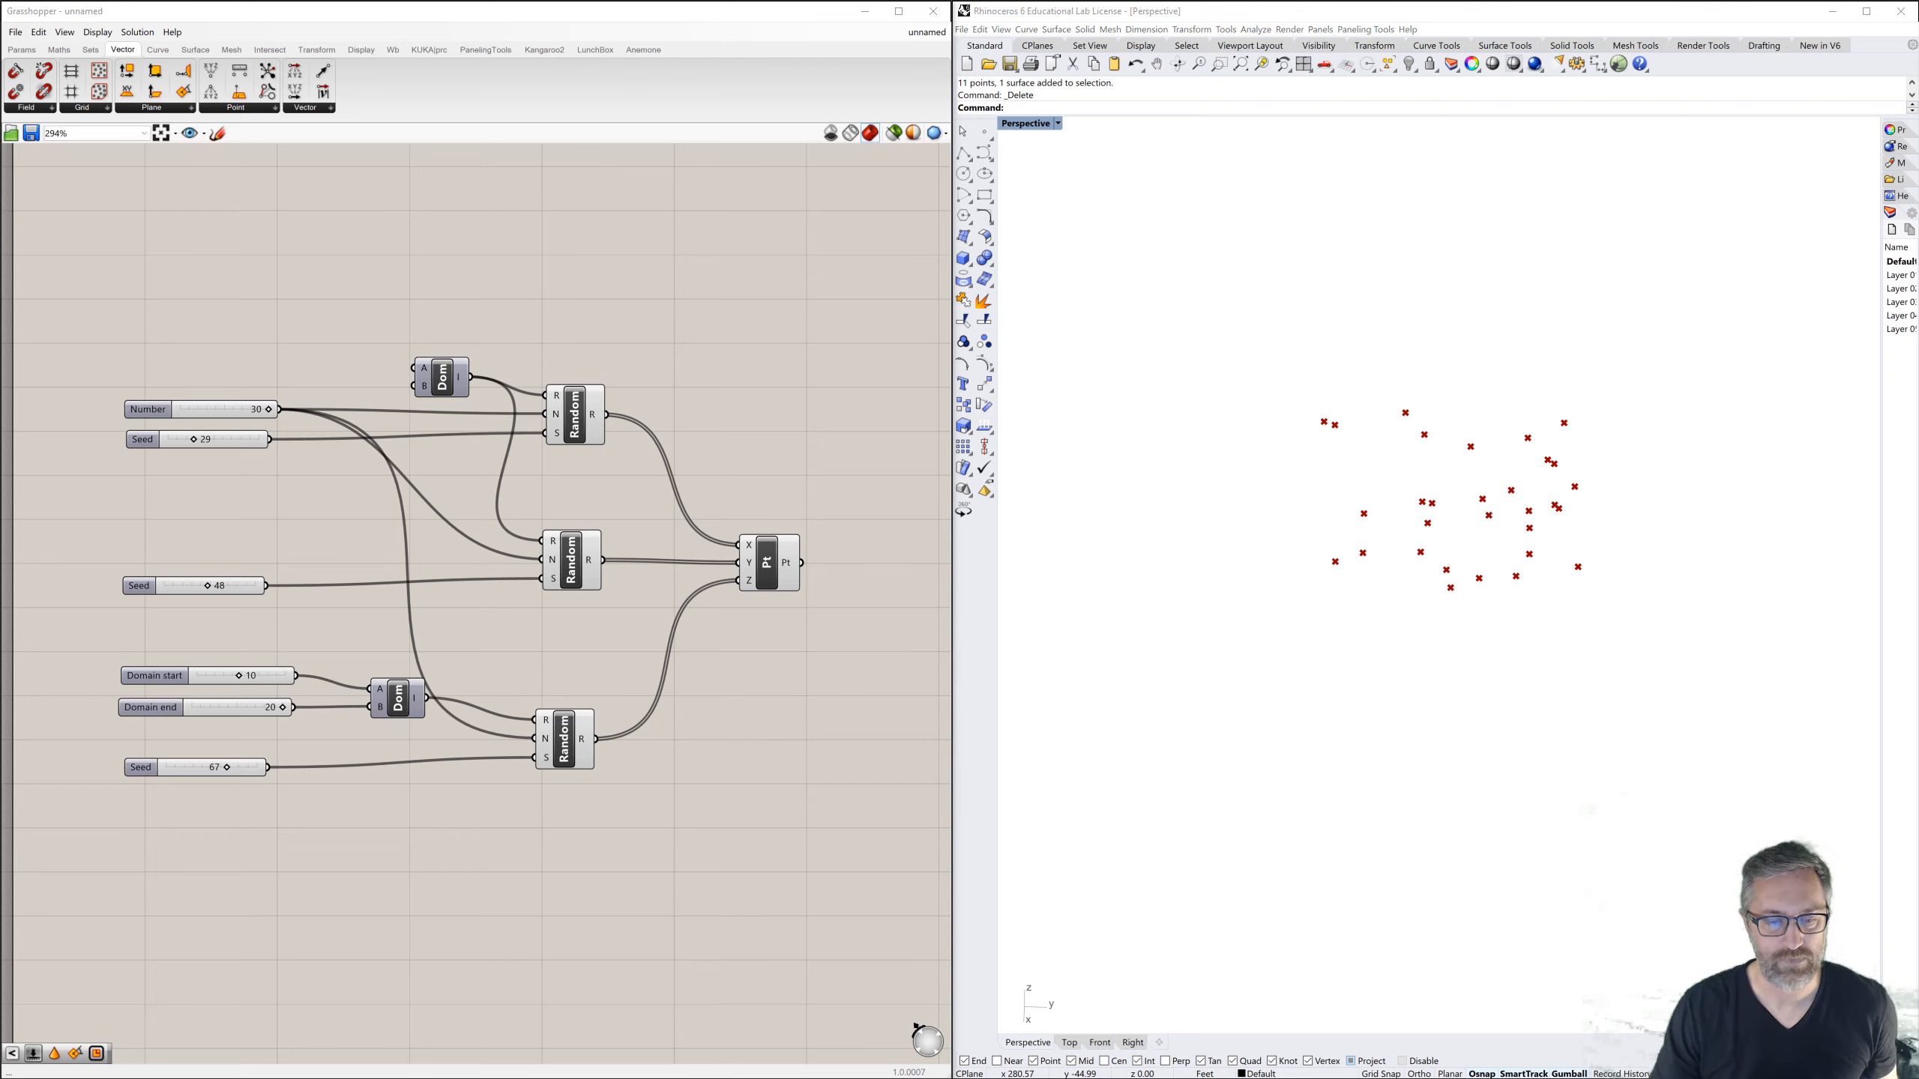
- Group all the Number, Seed and domain sliders and move the group slightly left, away from the other components
click(723, 750)
mouse_move(664, 699)
right_down()
mouse_move(557, 698)
mouse_move(644, 696)
right_up()
scroll(736, 570, down, 3)
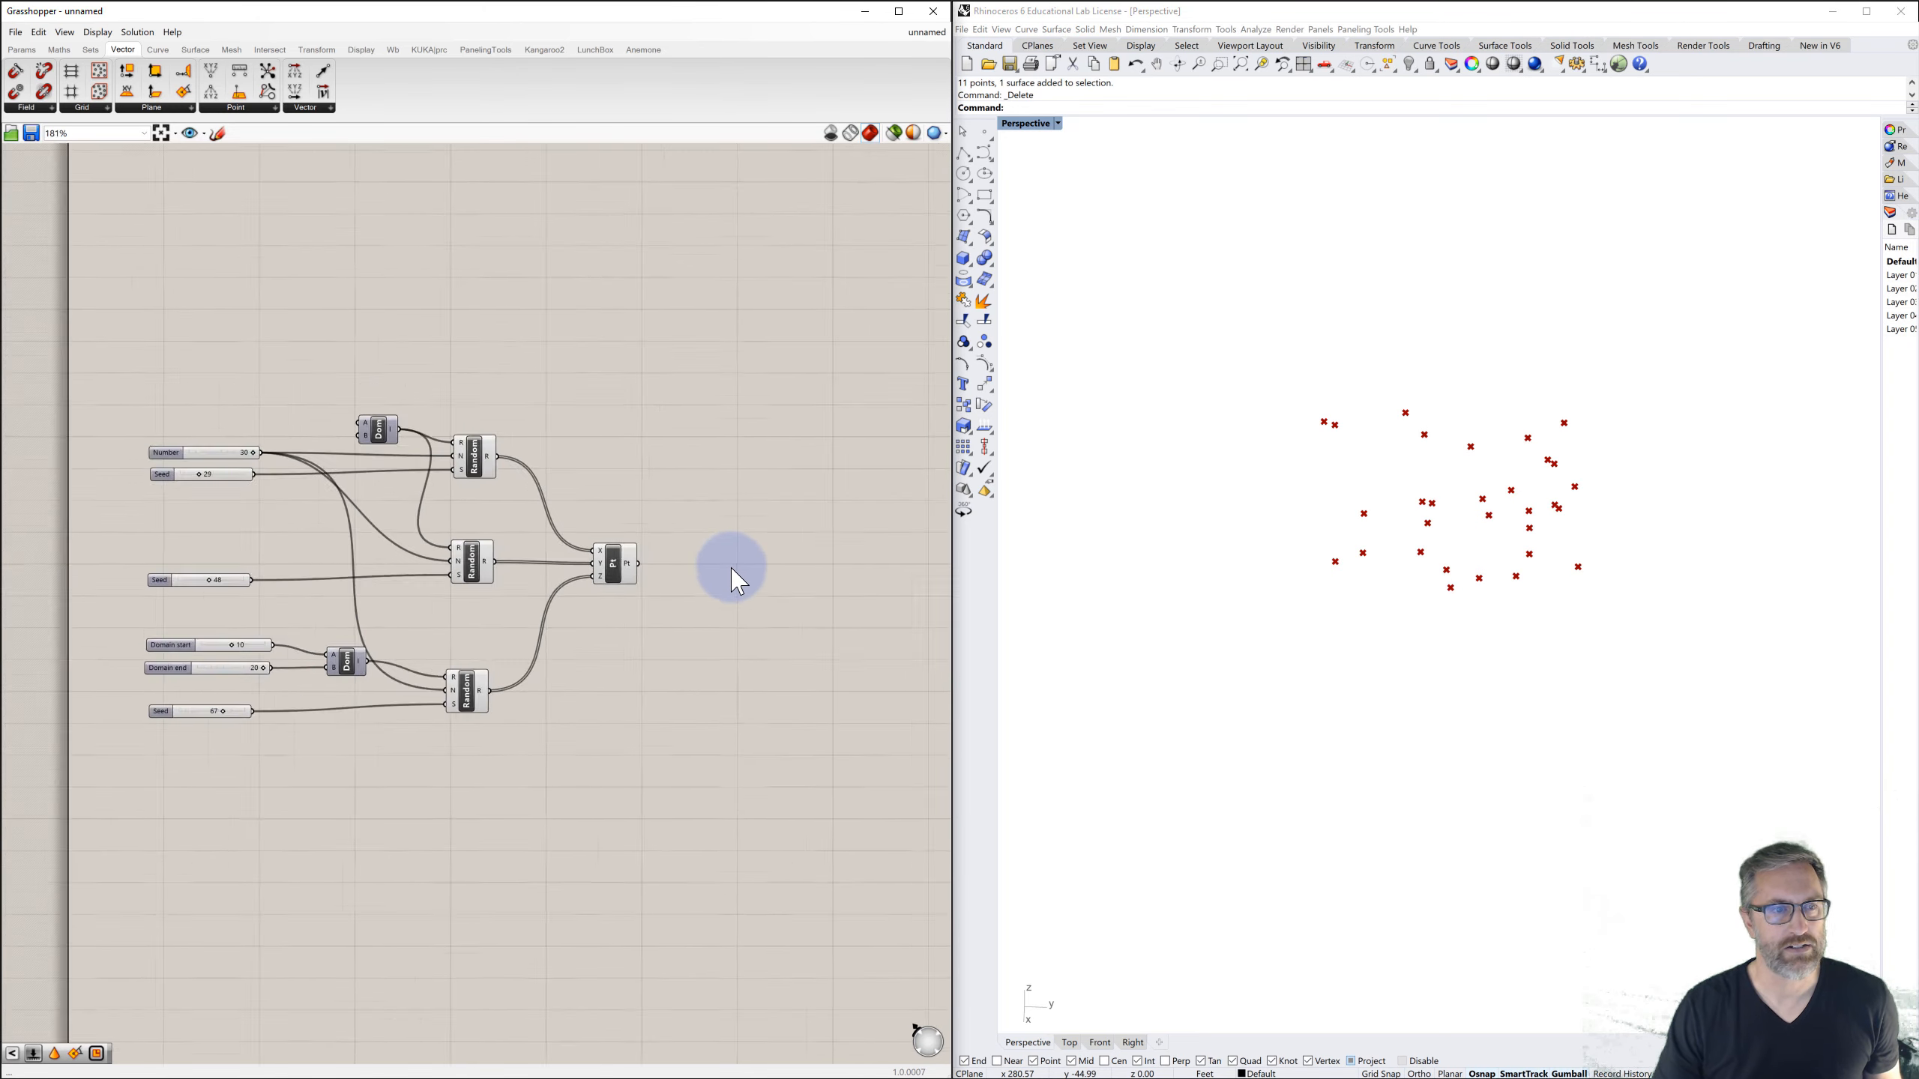
scroll(286, 453, up, 2)
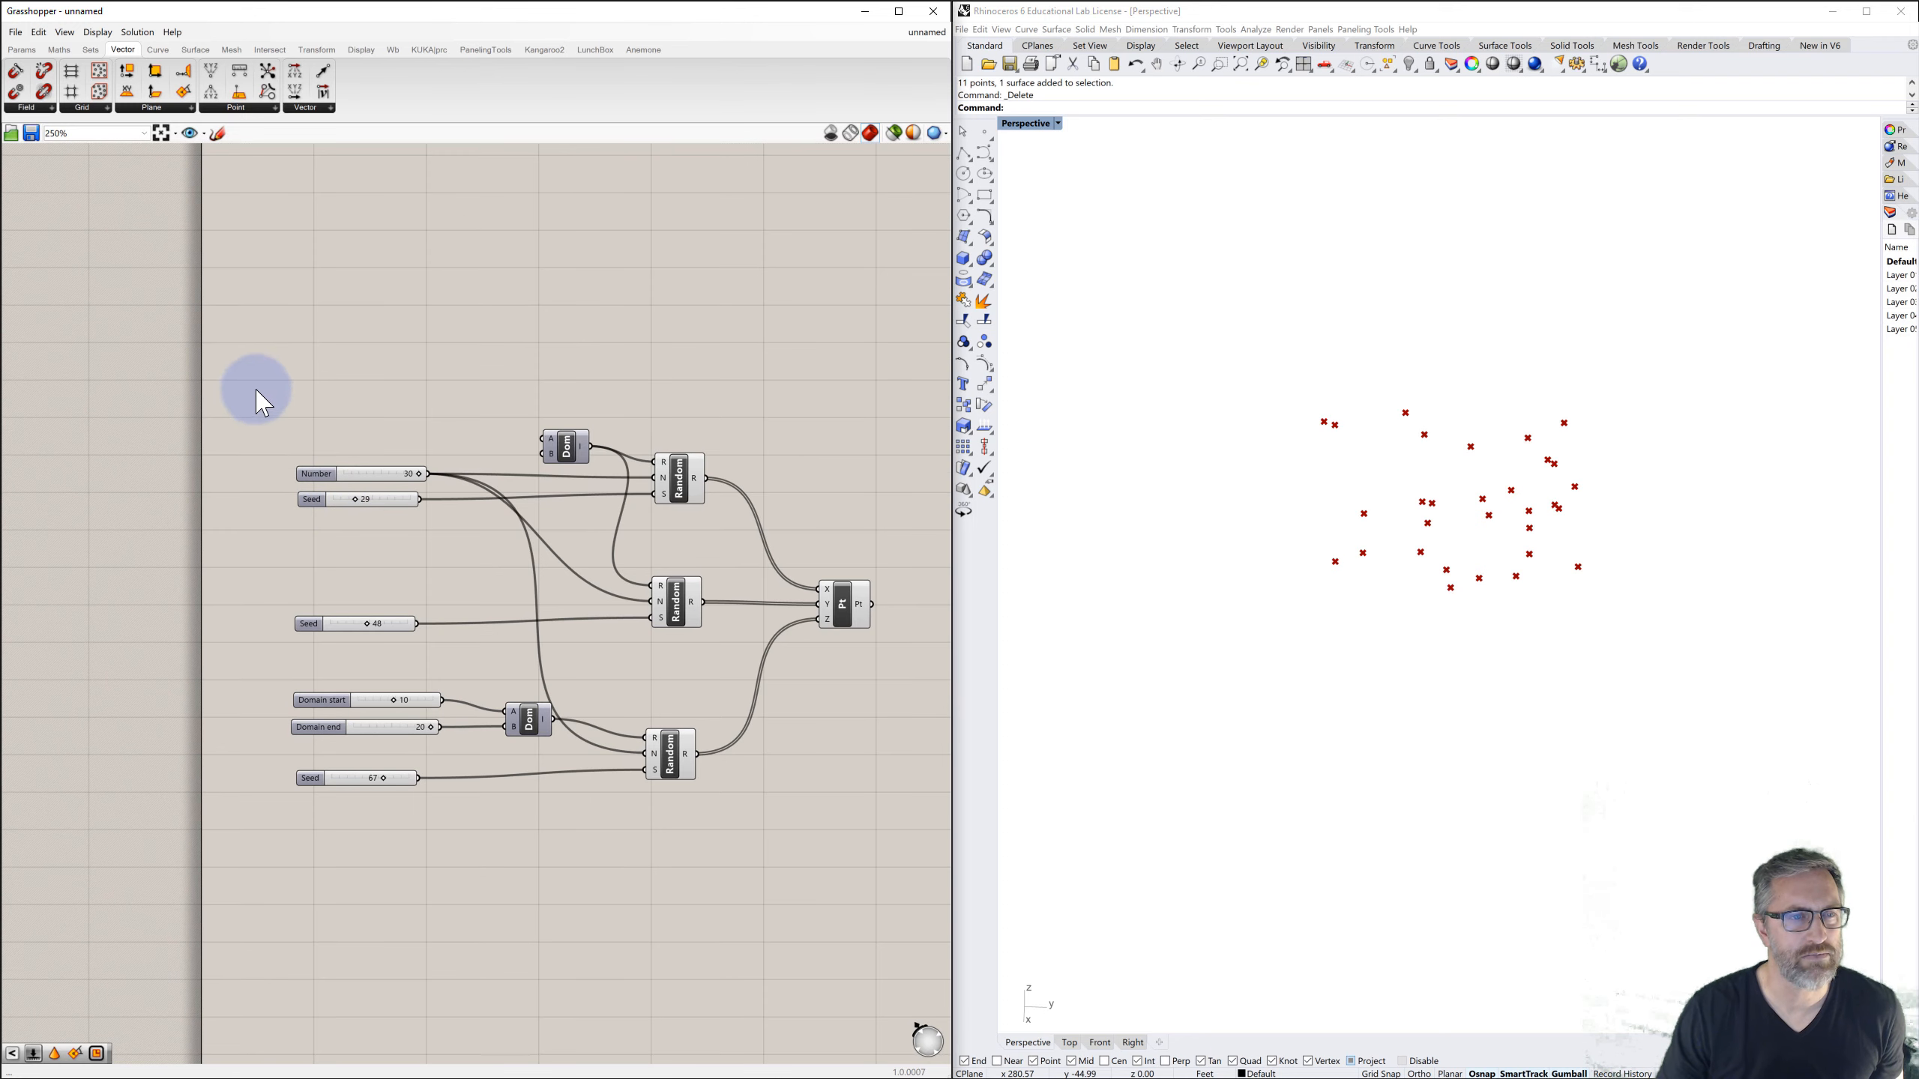
drag(255, 386, 476, 828)
middle_click(365, 568)
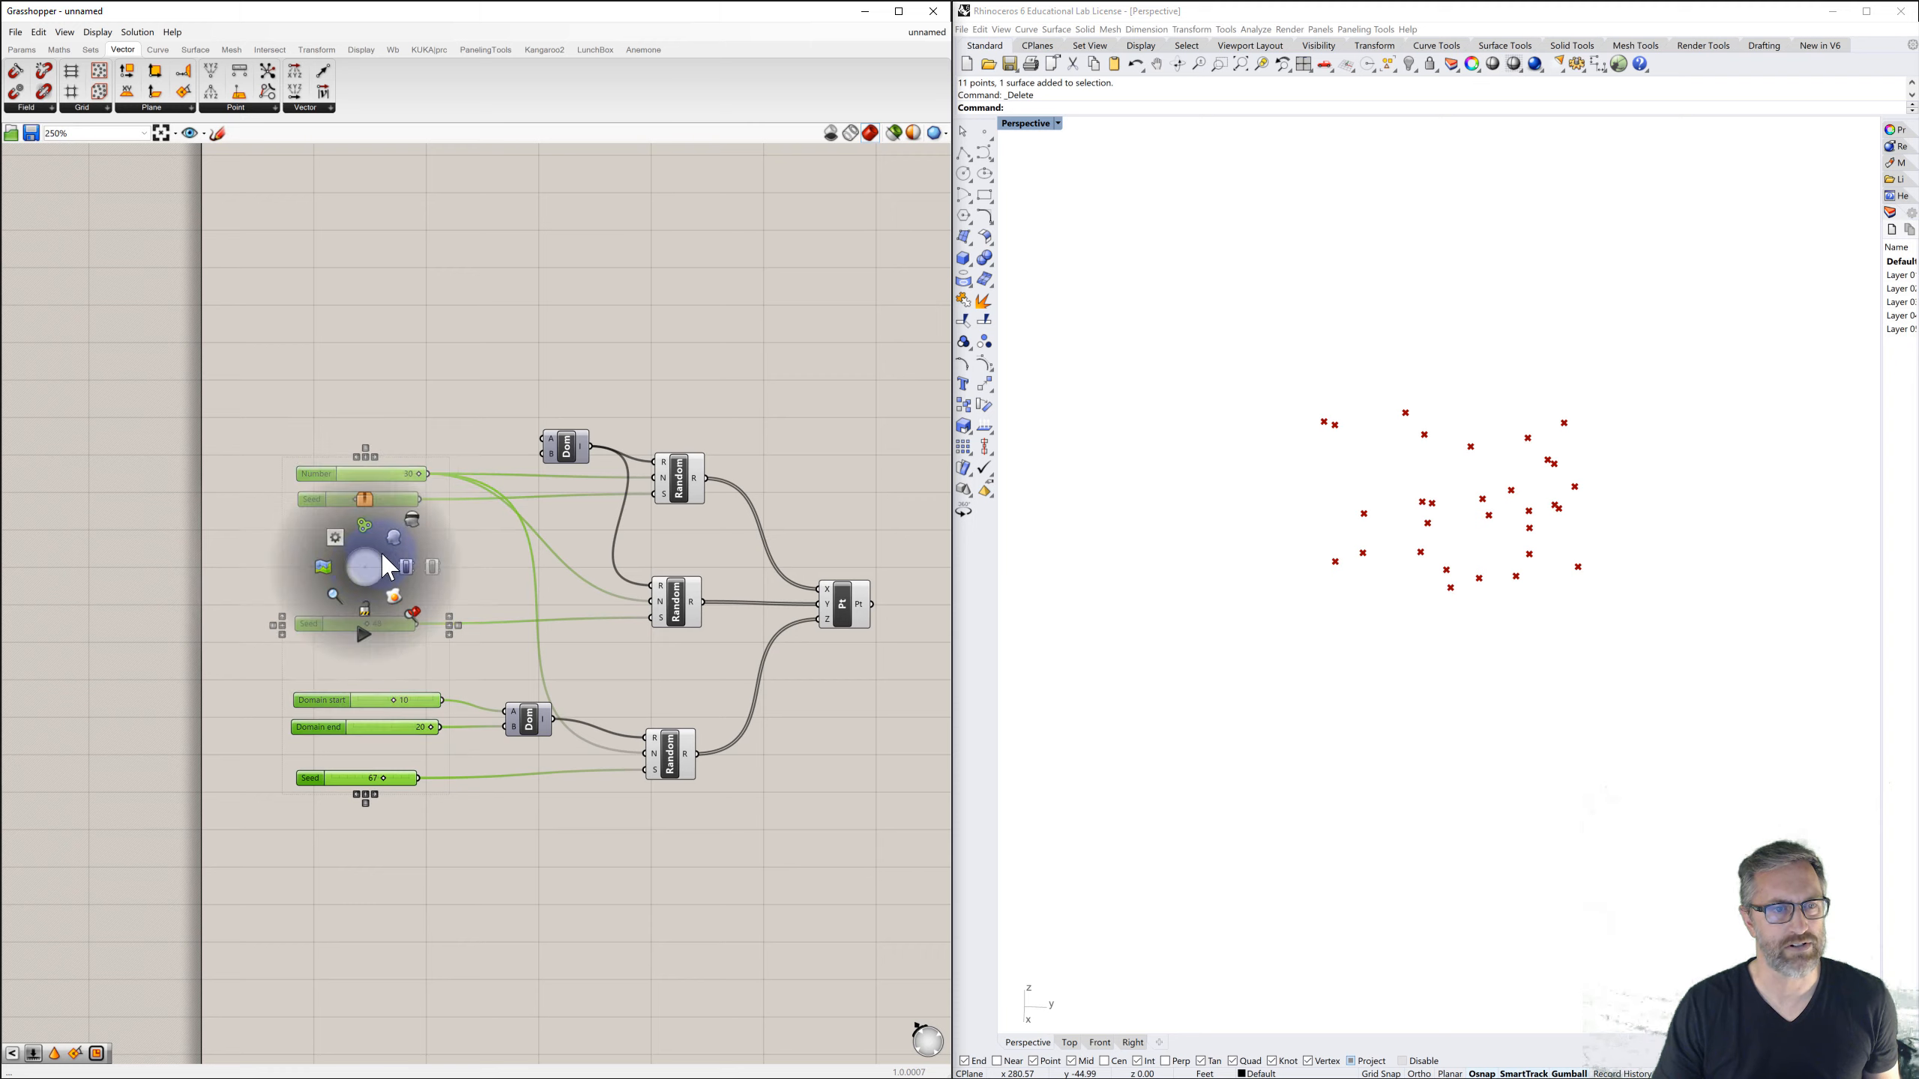
click(366, 527)
drag(383, 544, 329, 537)
click(481, 375)
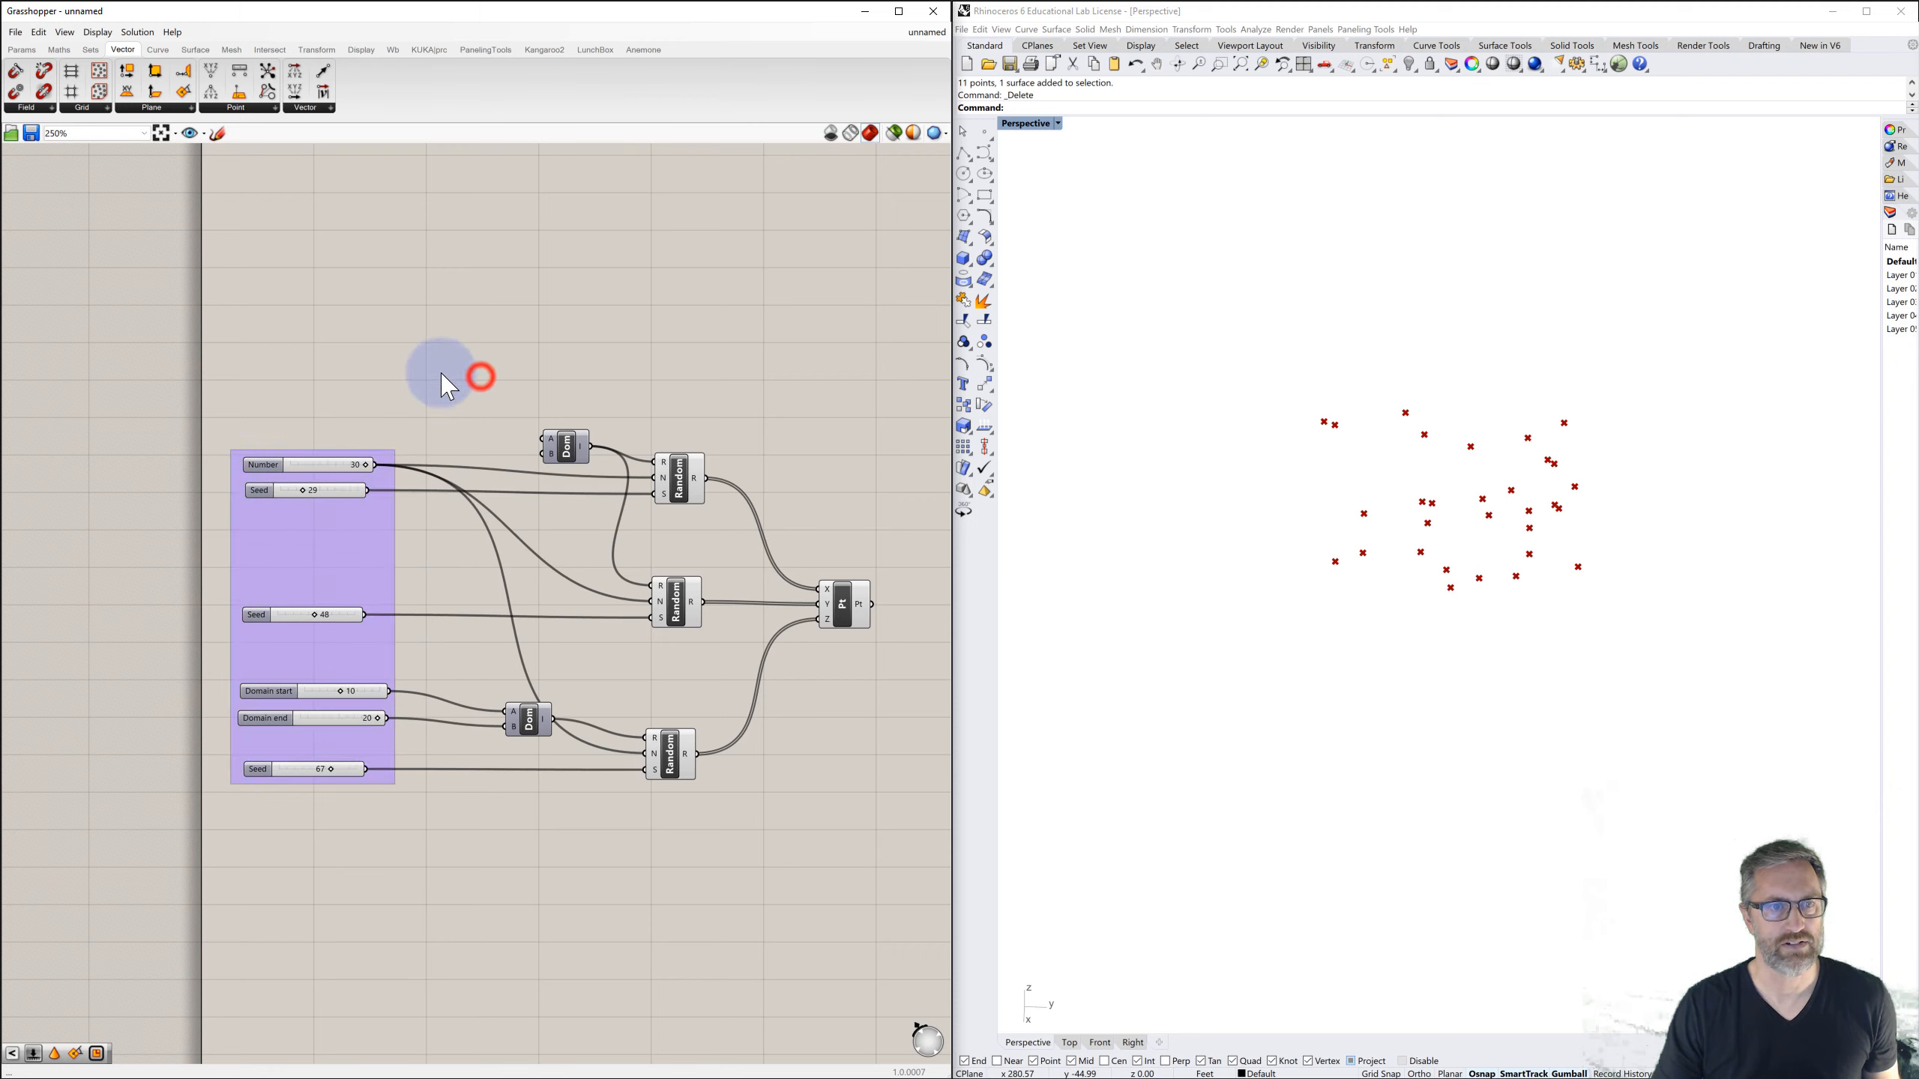
- Group the domain, Random and Construct Point components and label the group "point construction"
drag(441, 373, 850, 827)
middle_click(772, 475)
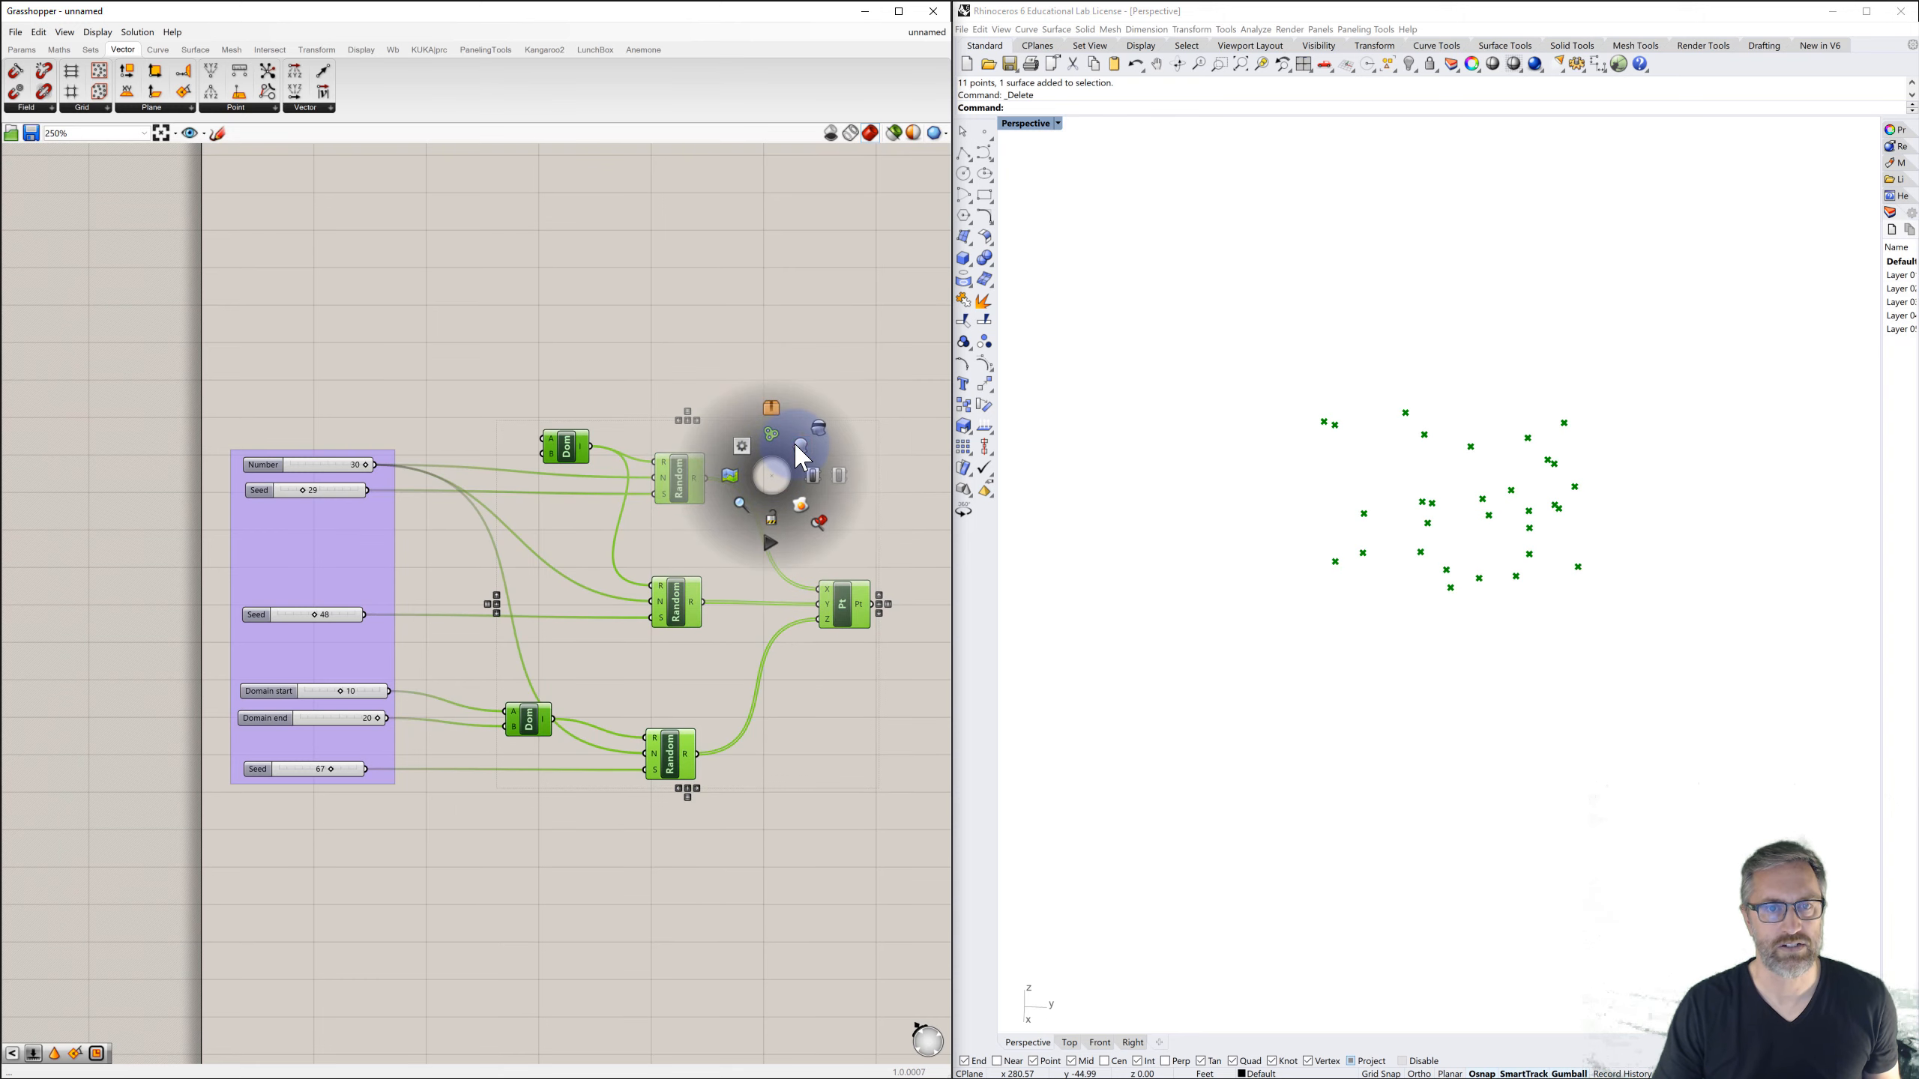
click(771, 436)
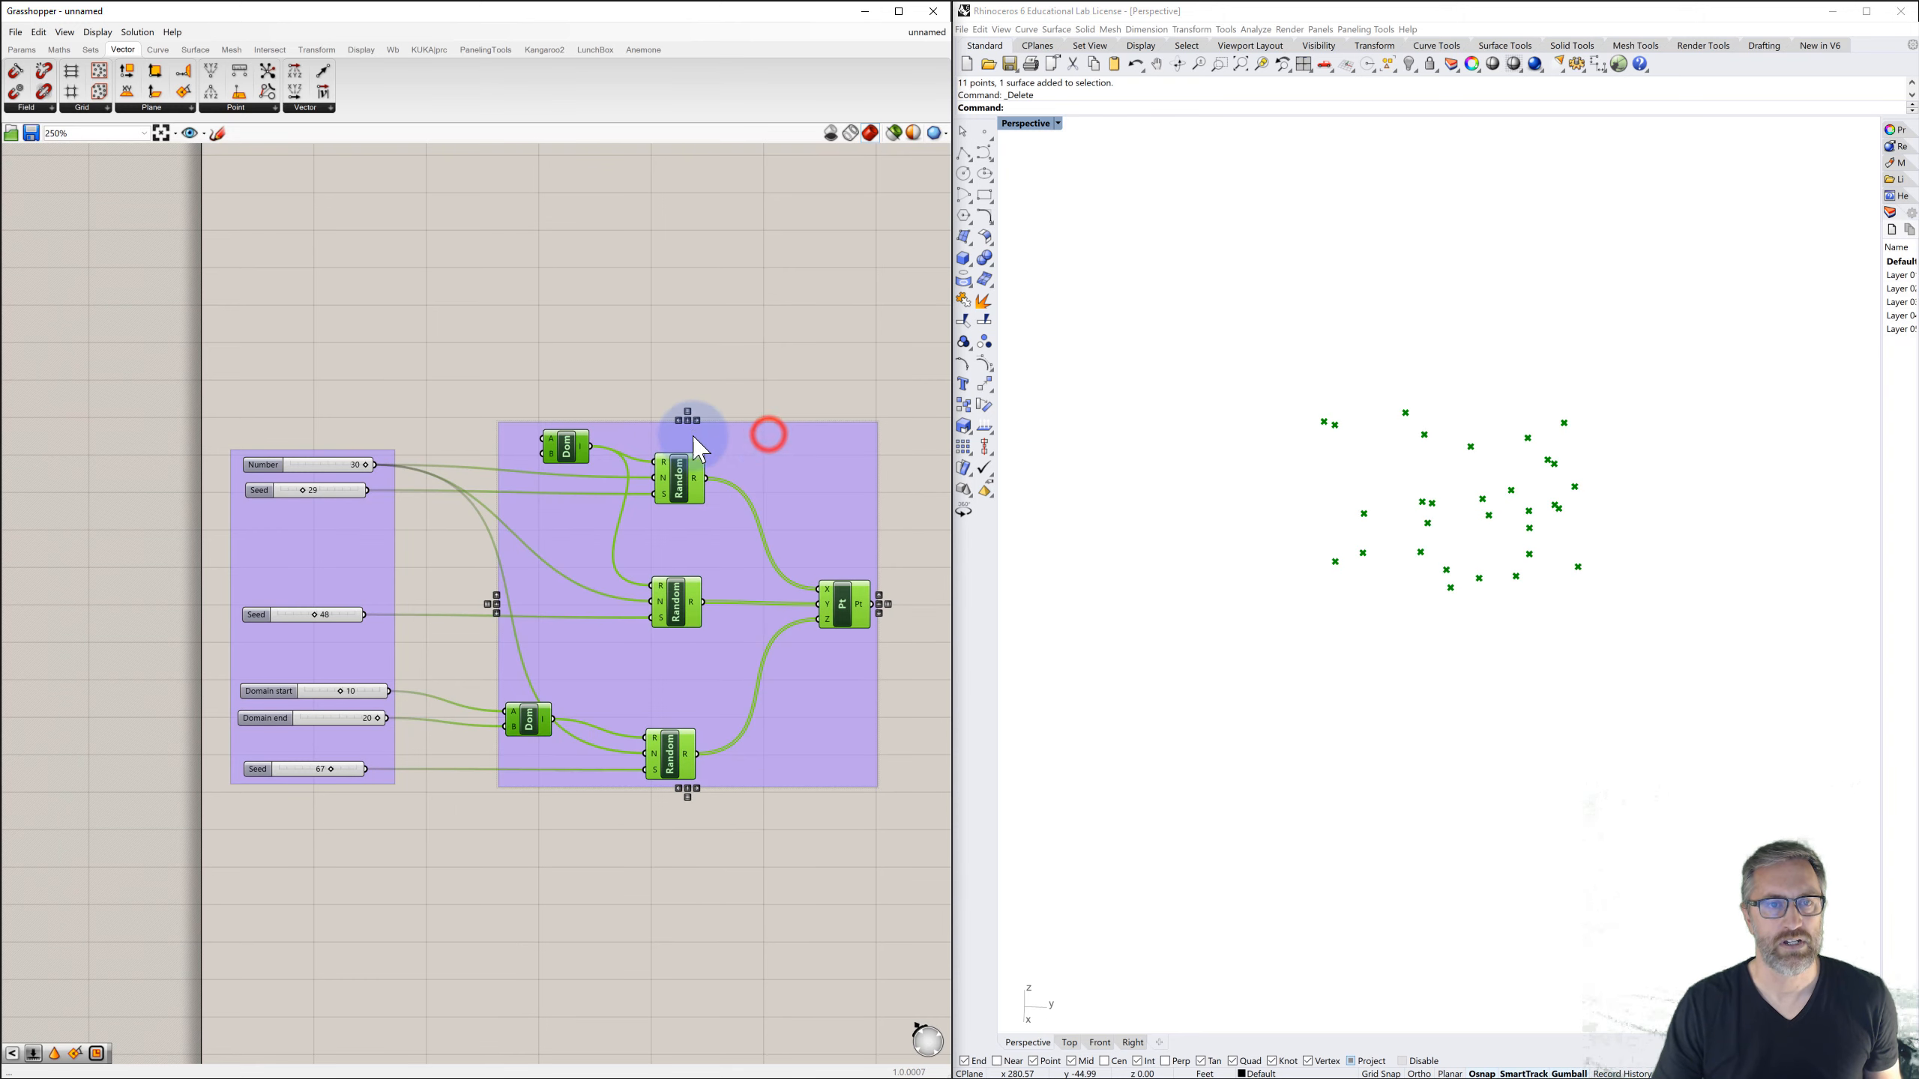
right_click(737, 432)
click(772, 440)
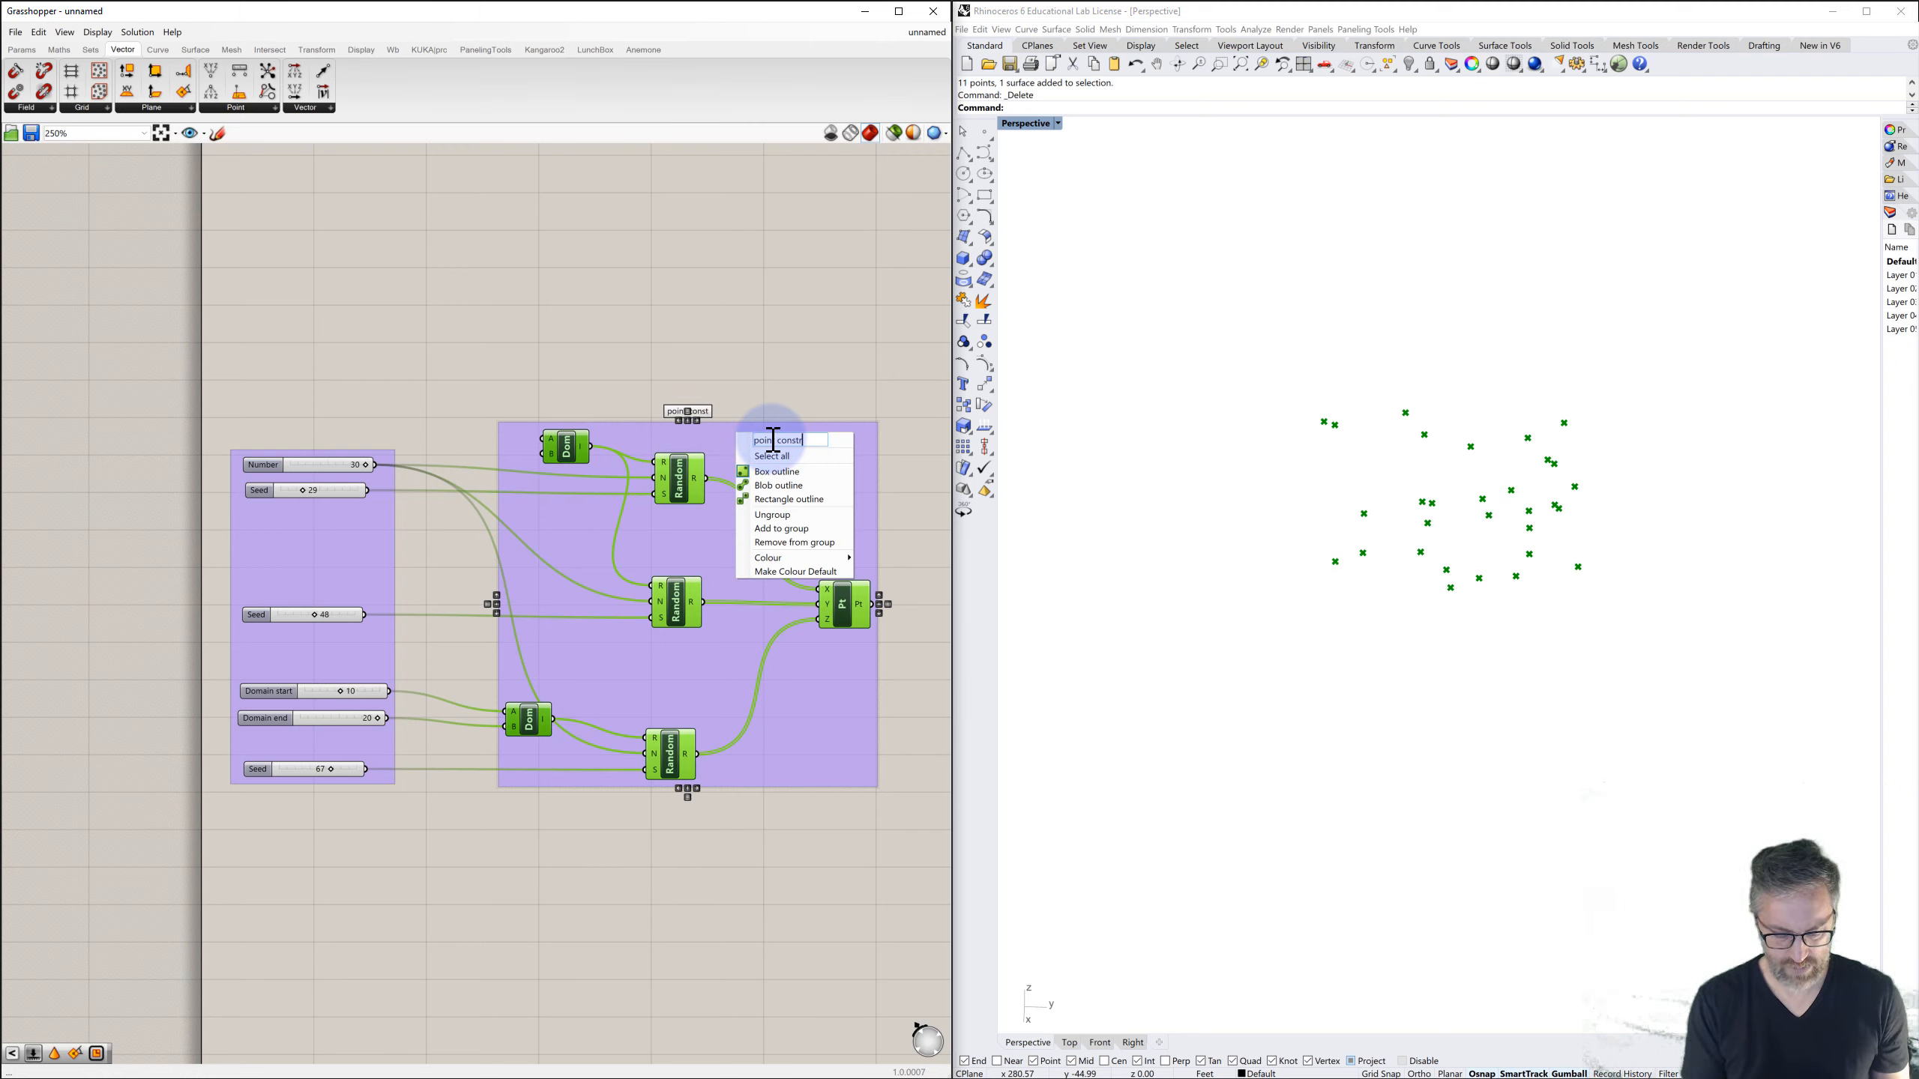
key(Return)
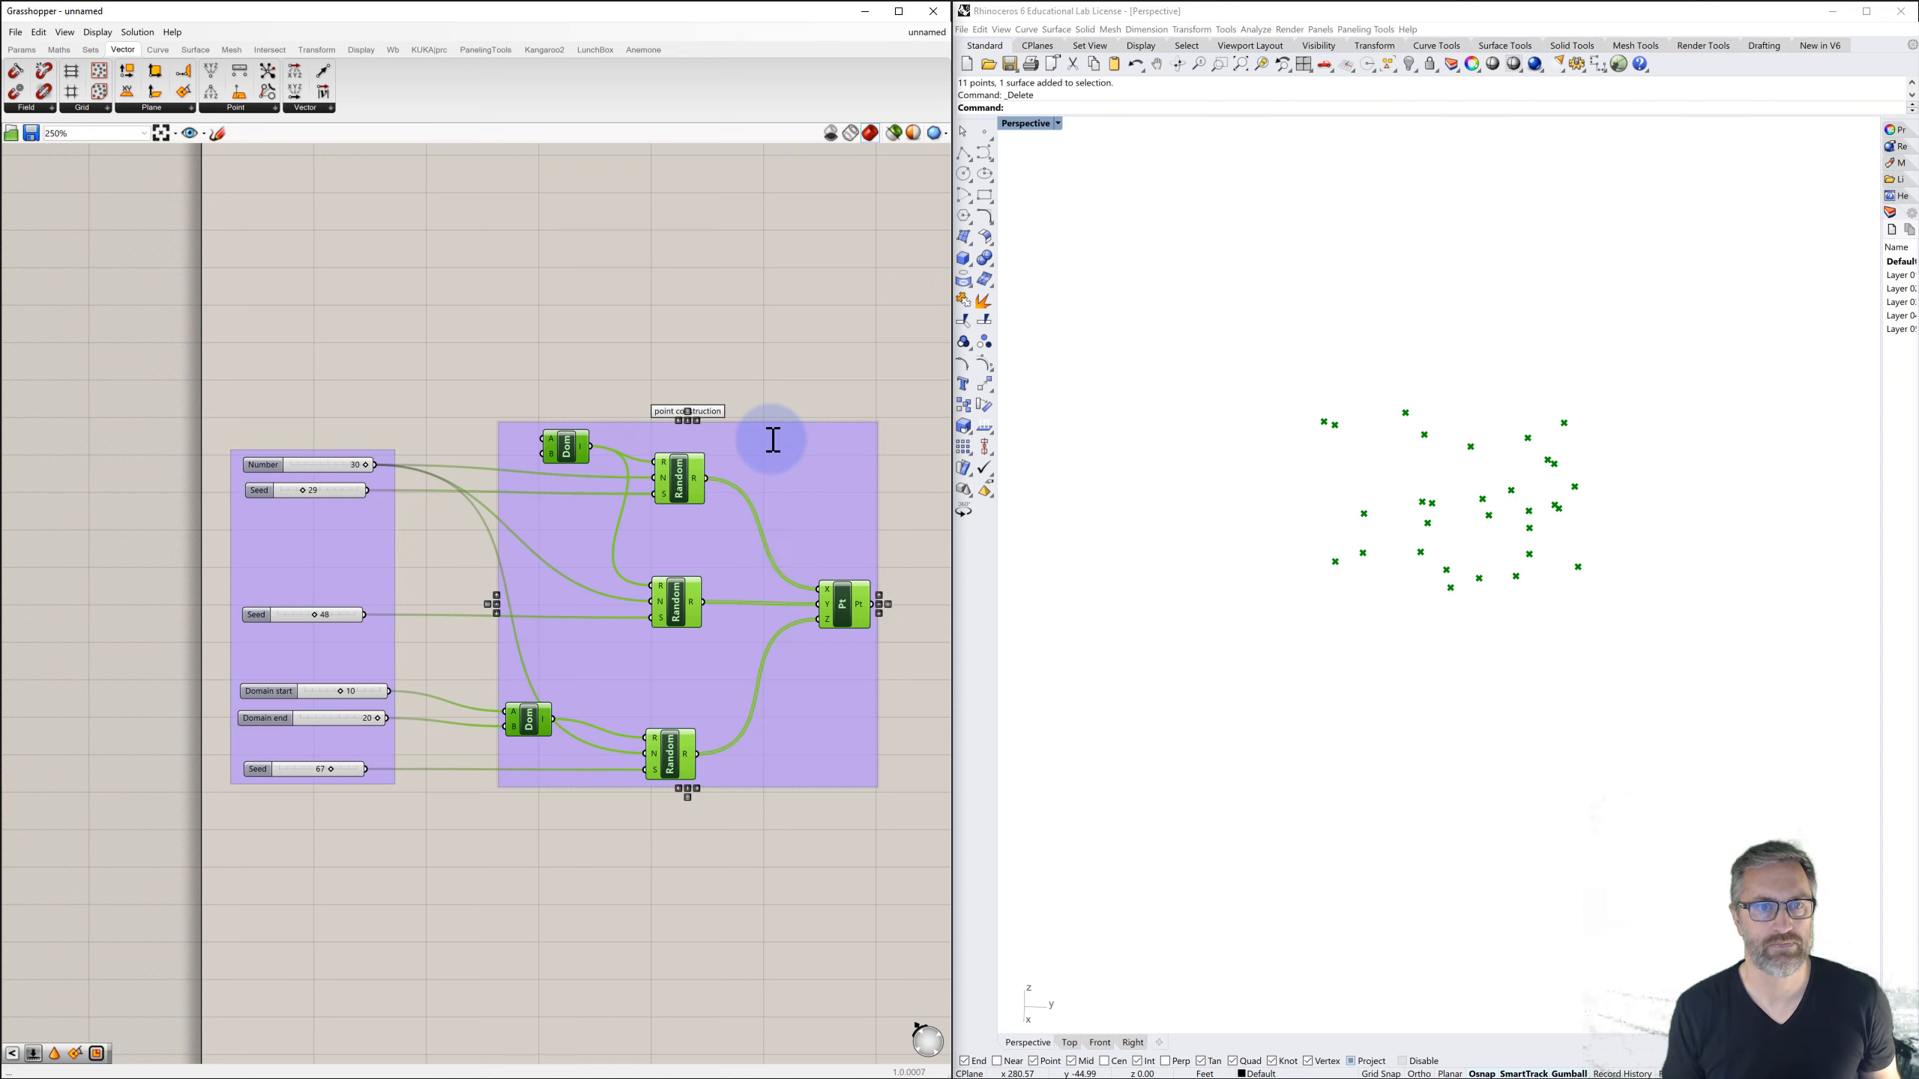
click(715, 329)
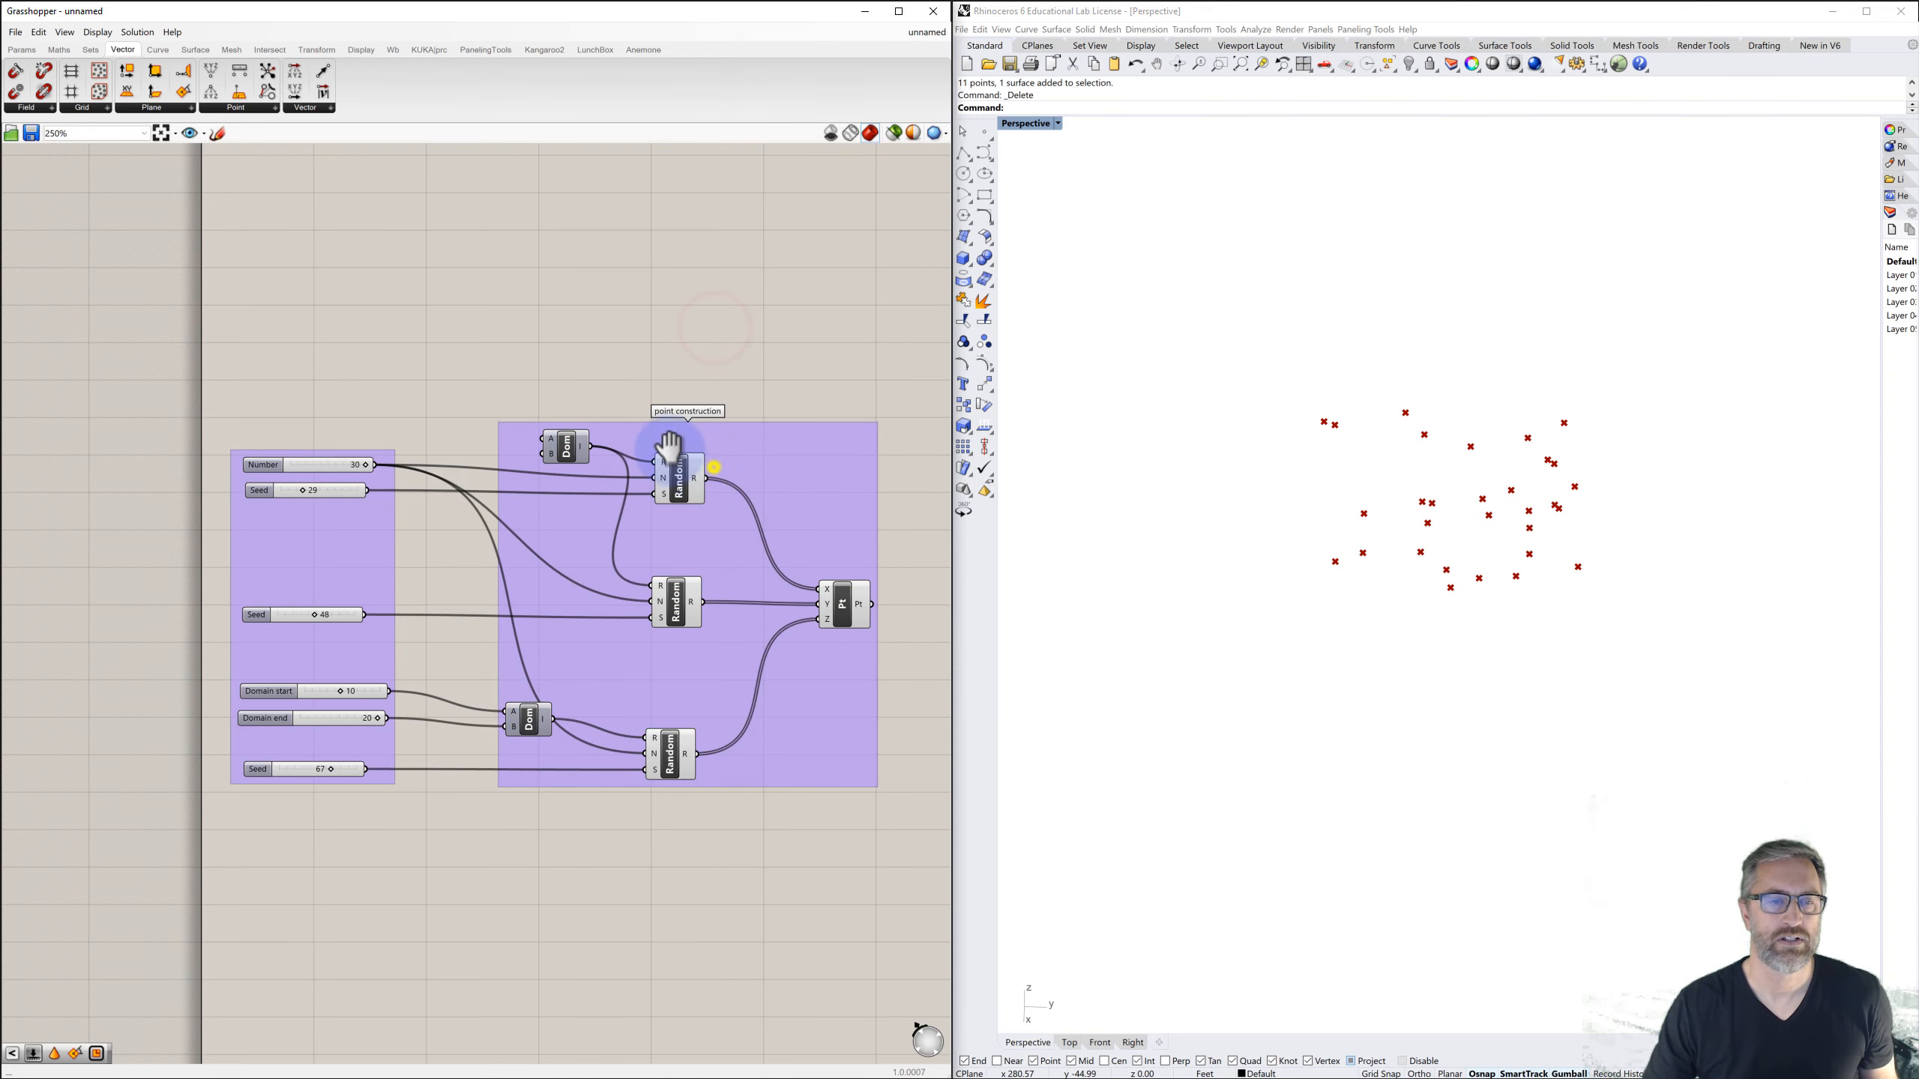
- Add a Patch component to the right of the point construction group
scroll(673, 446, down, 2)
right_drag(785, 429, 618, 444)
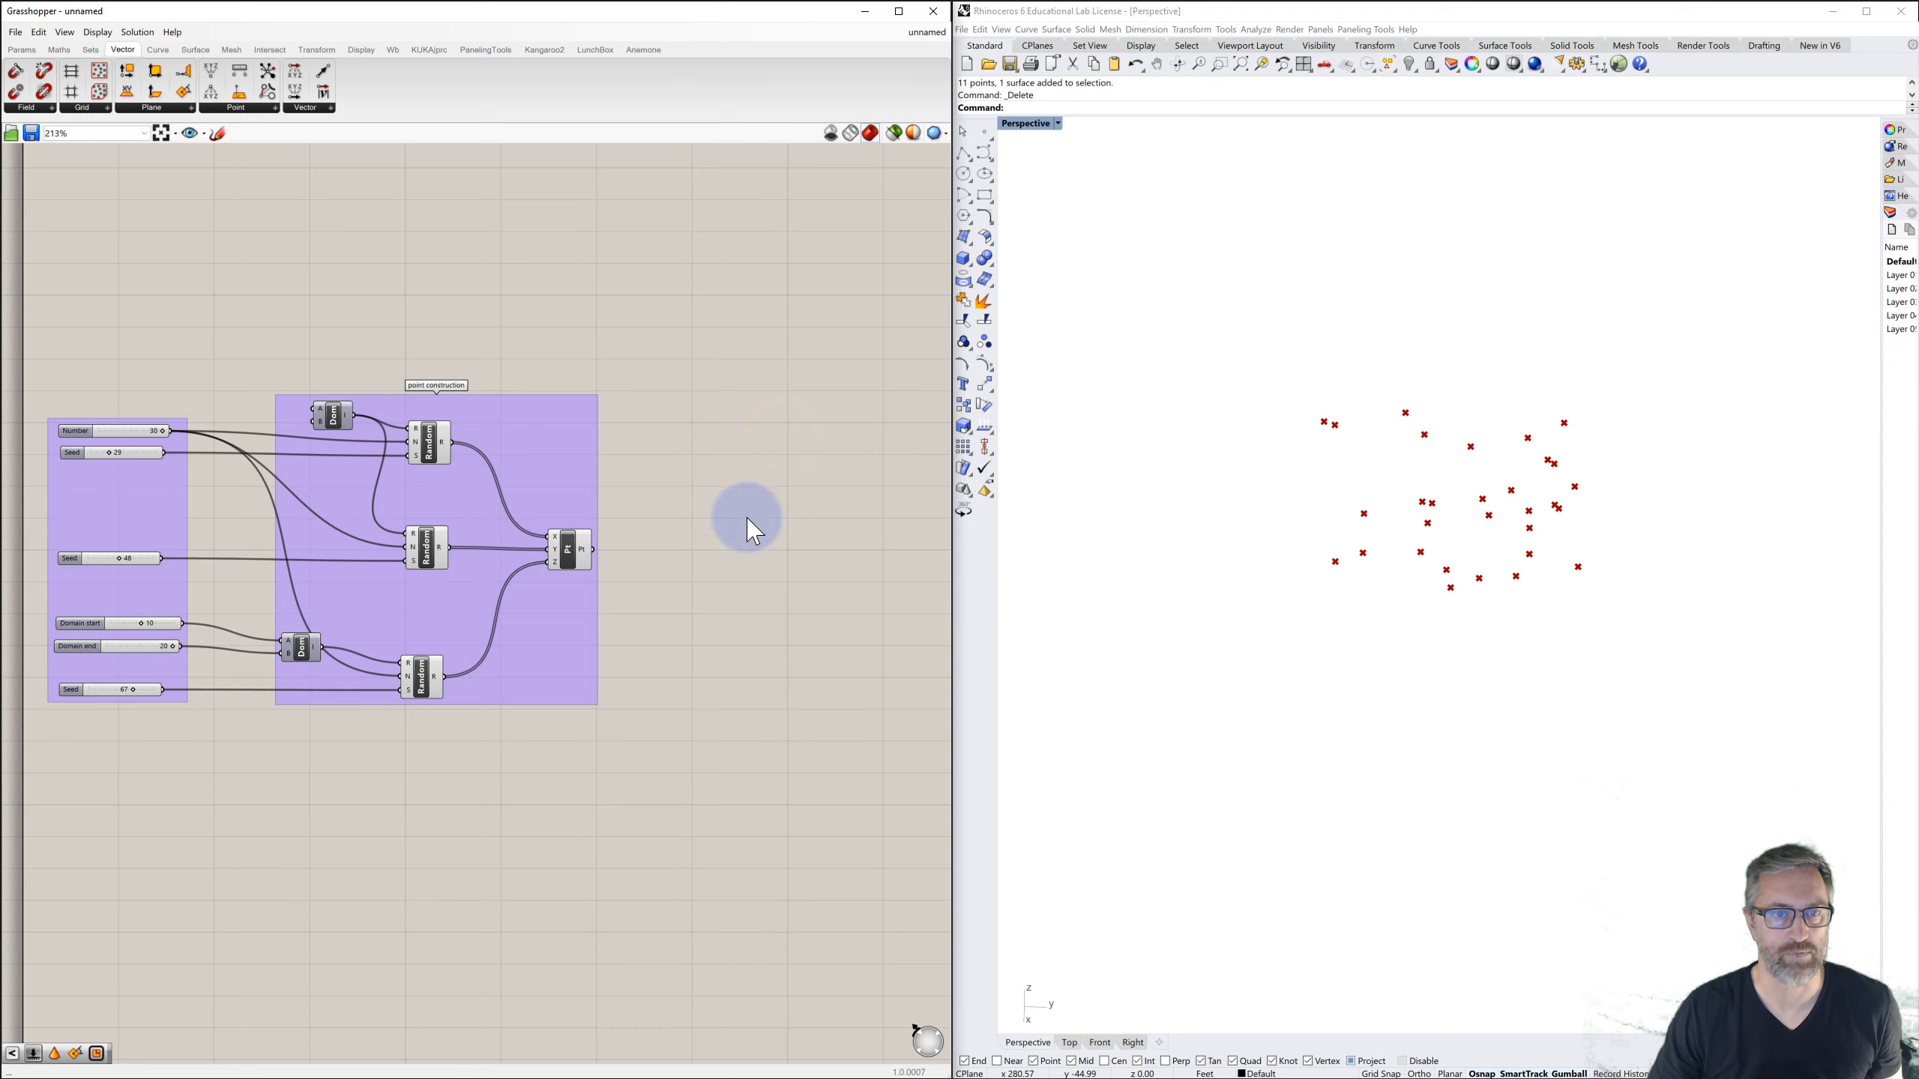
double_click(732, 566)
text(patch)
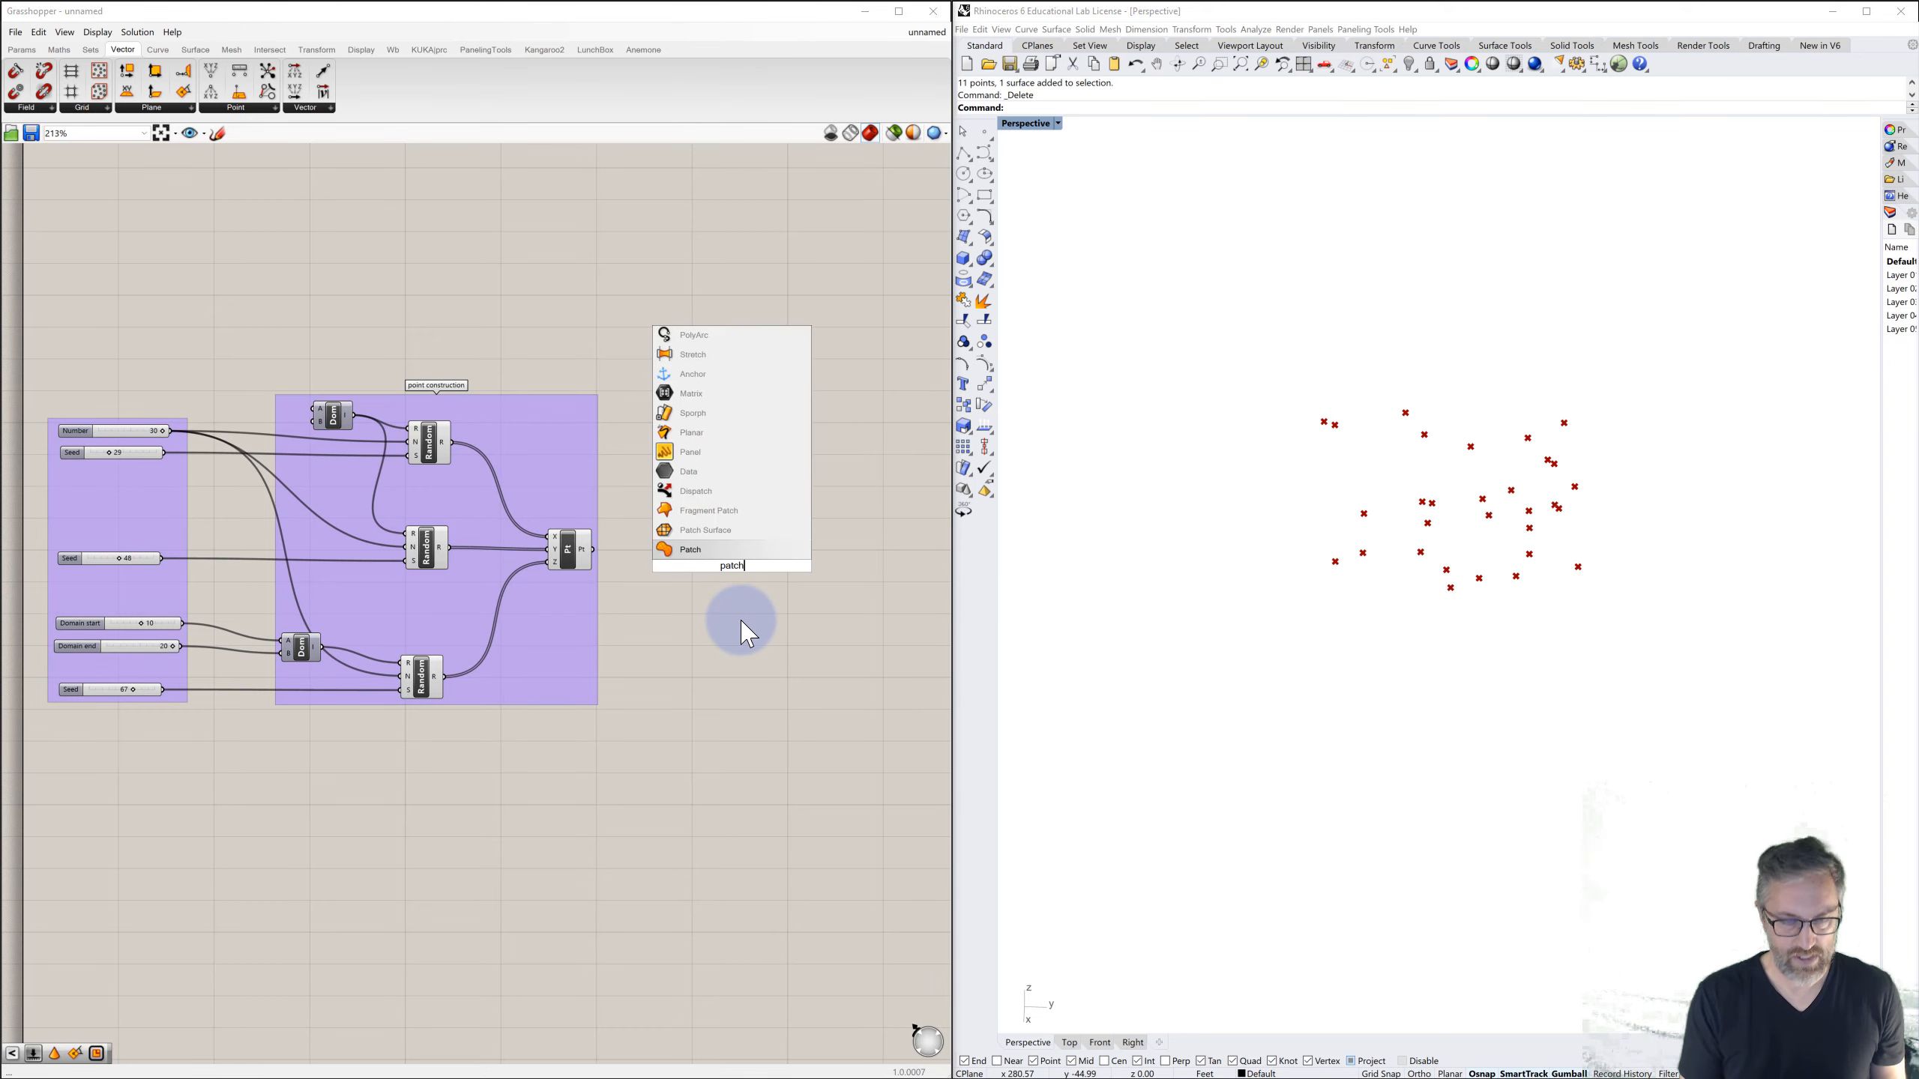
click(695, 532)
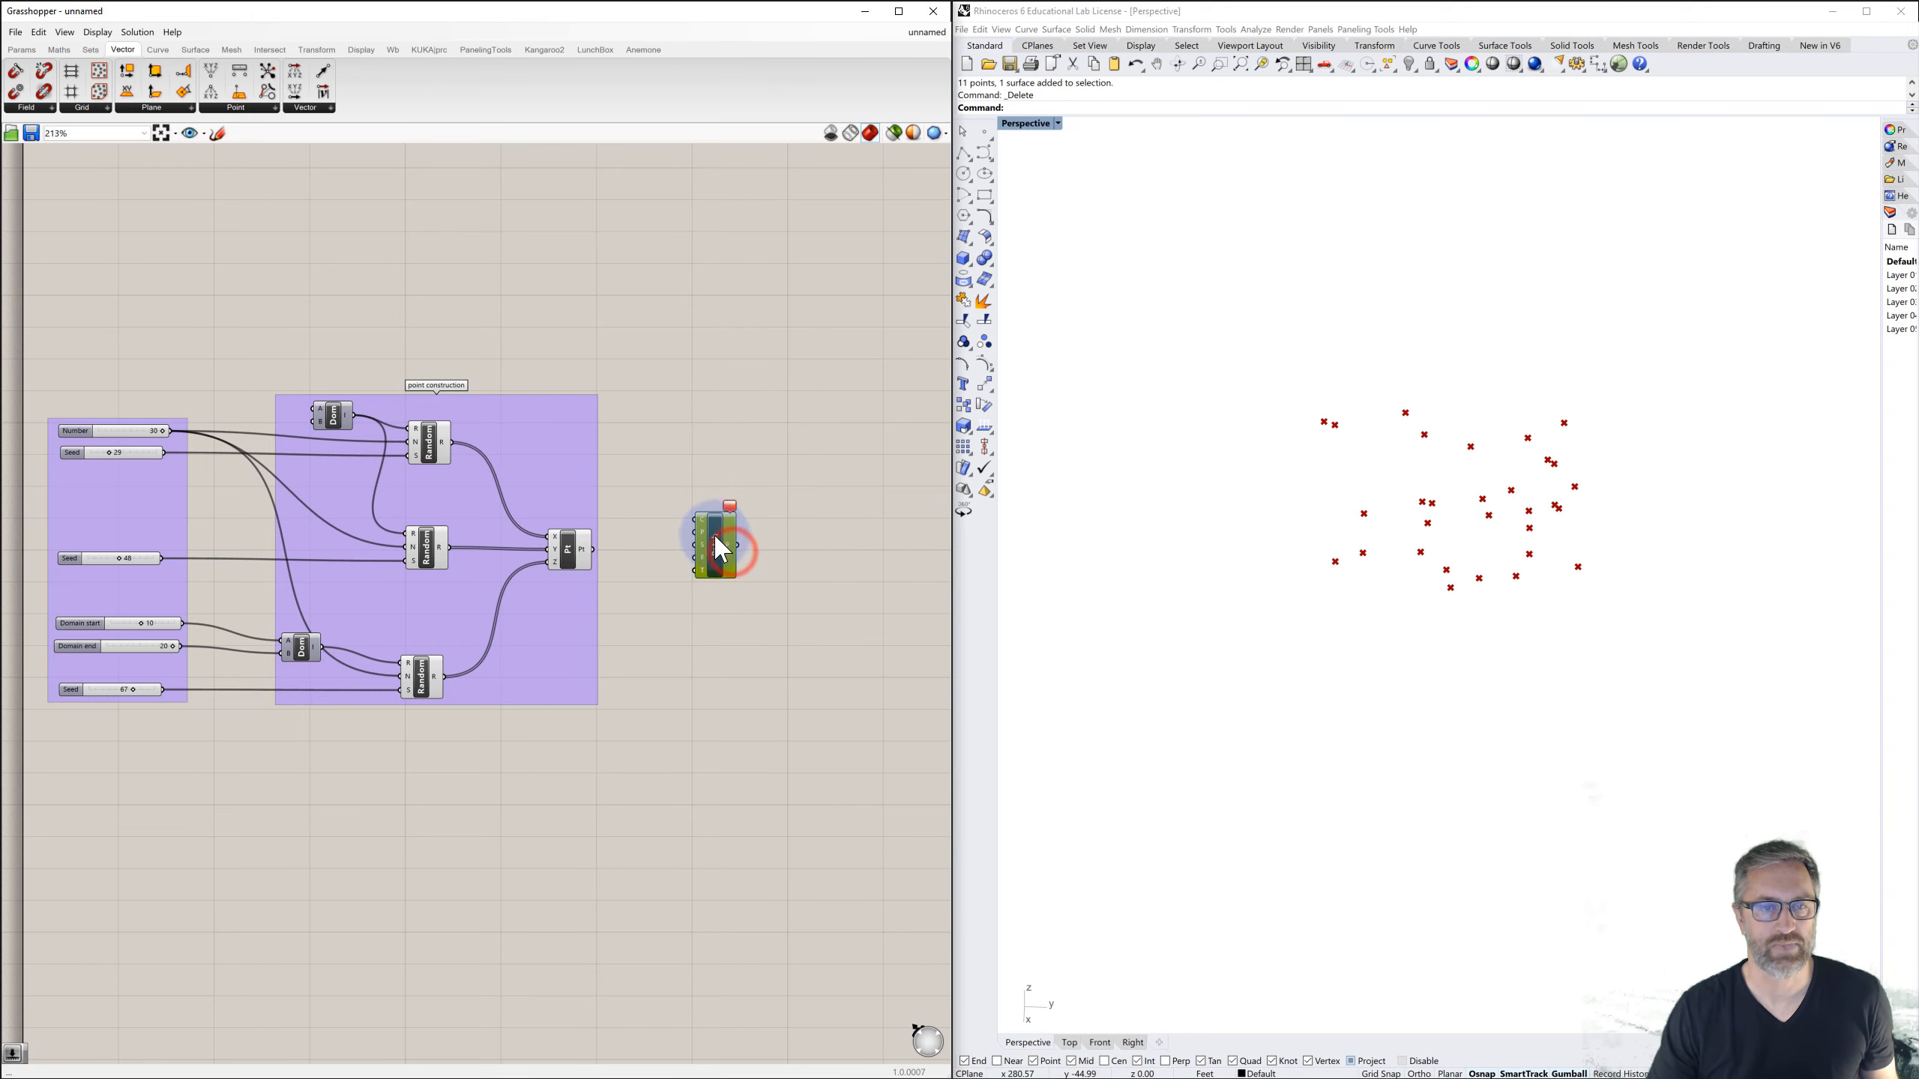
- Connect the Construct Point's output to the Patch's points input and view the surface through the points
scroll(722, 559, up, 3)
scroll(719, 549, up, 1)
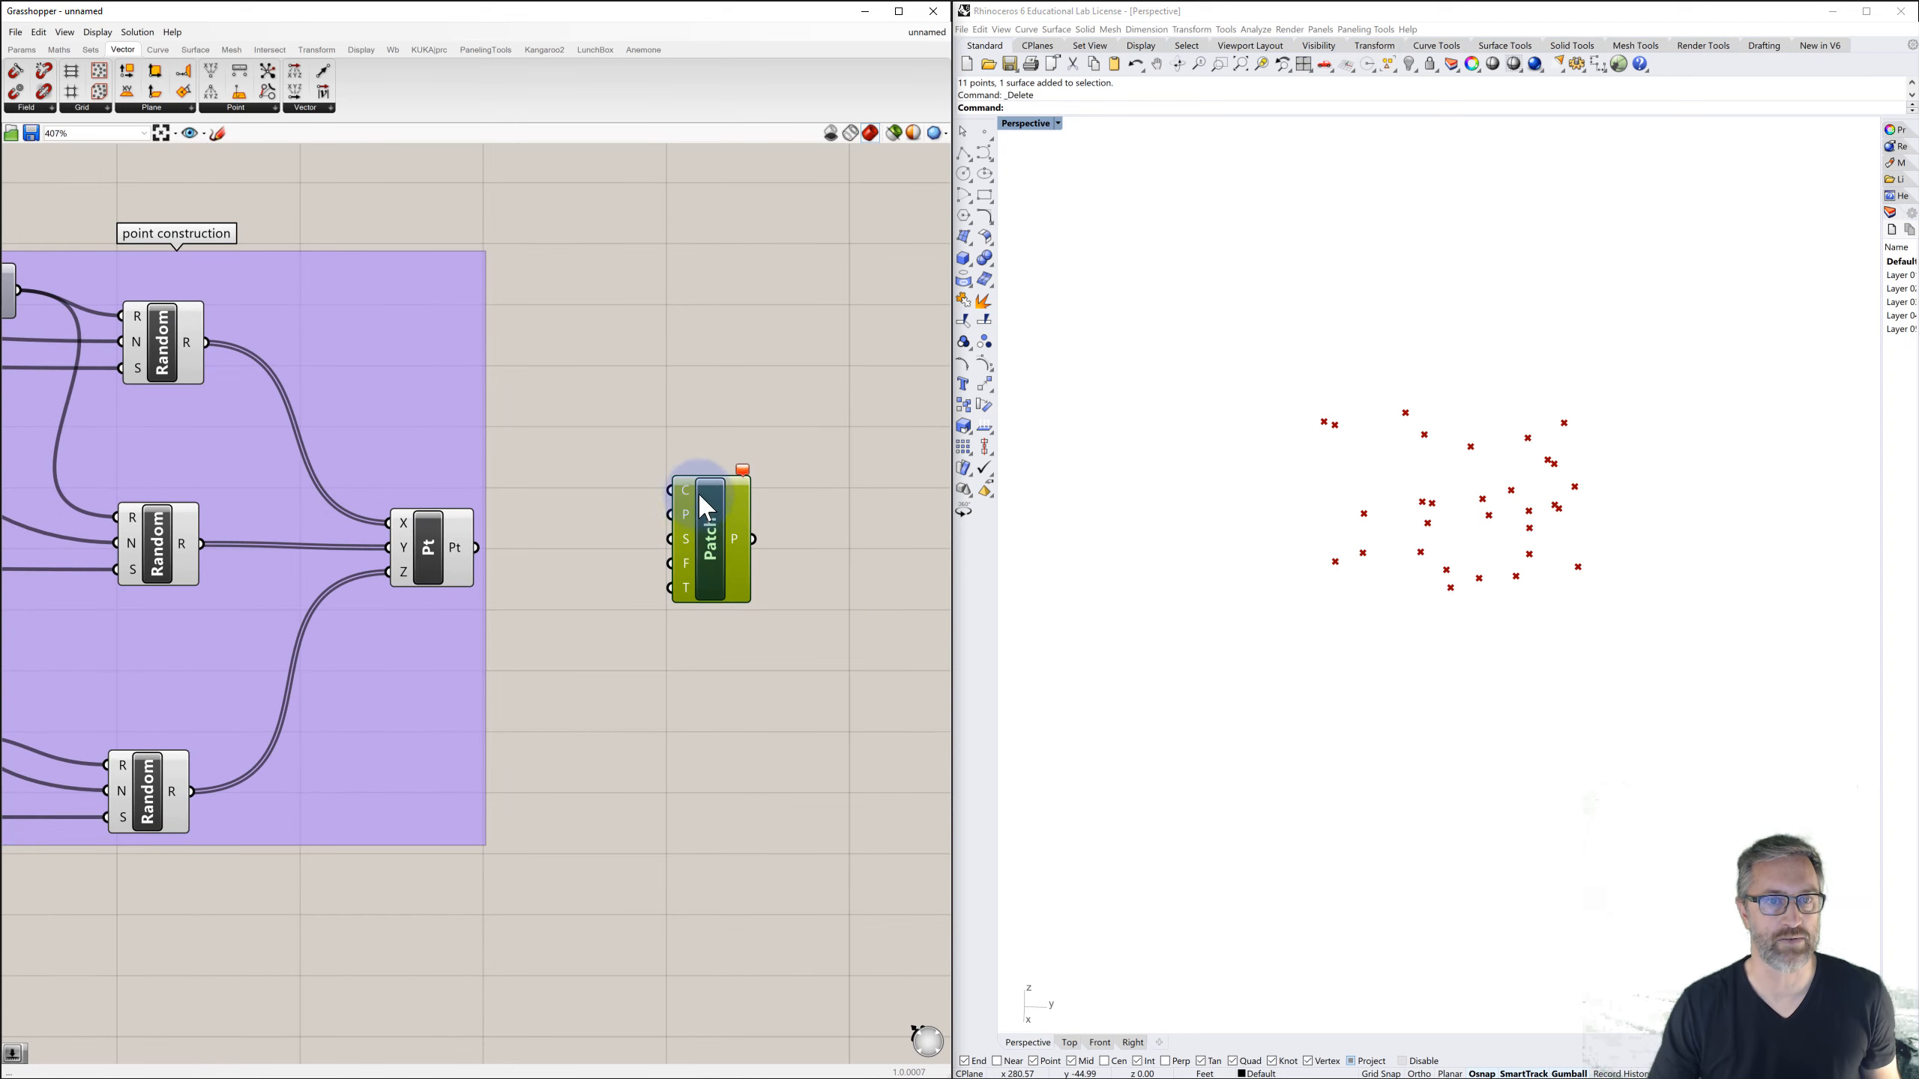
mouse_move(686, 503)
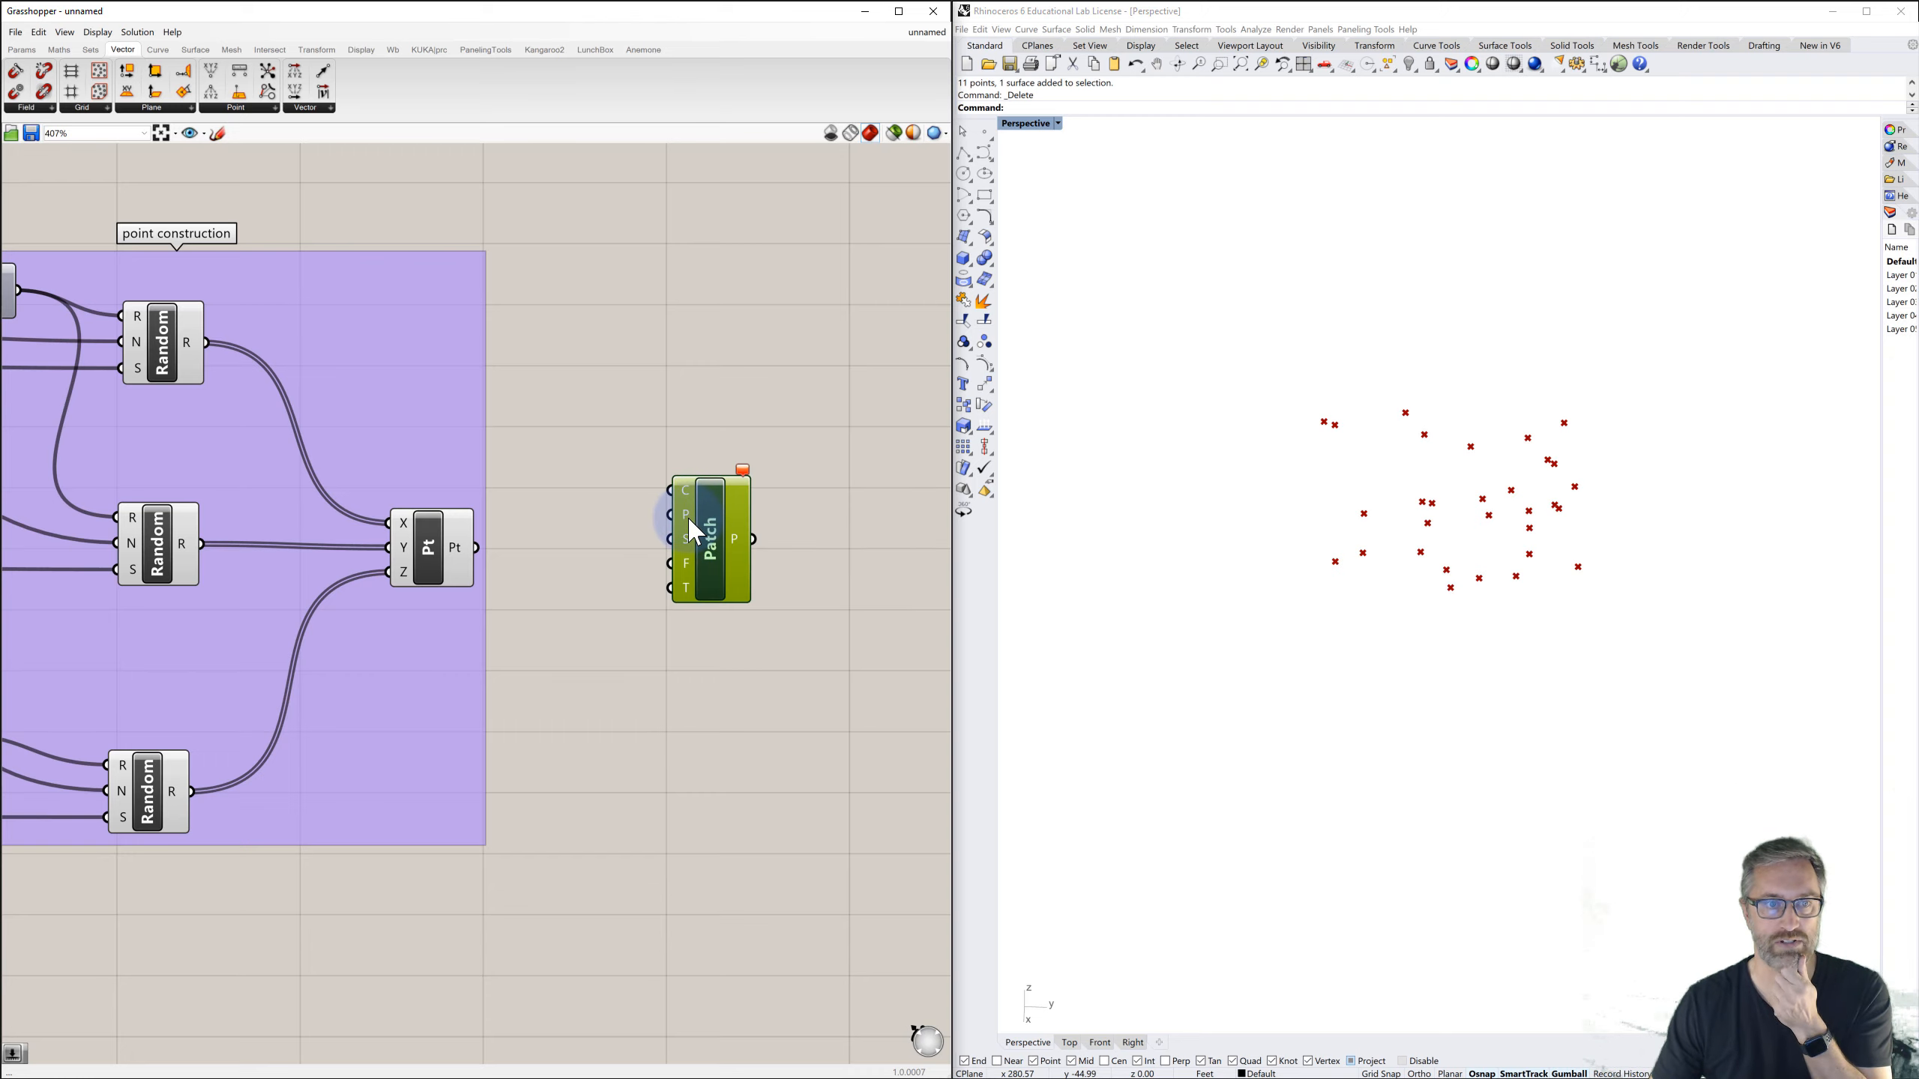
drag(475, 547, 671, 515)
mouse_move(1336, 582)
right_down()
mouse_move(1307, 544)
mouse_move(1371, 548)
mouse_move(1396, 578)
mouse_move(1341, 587)
right_up()
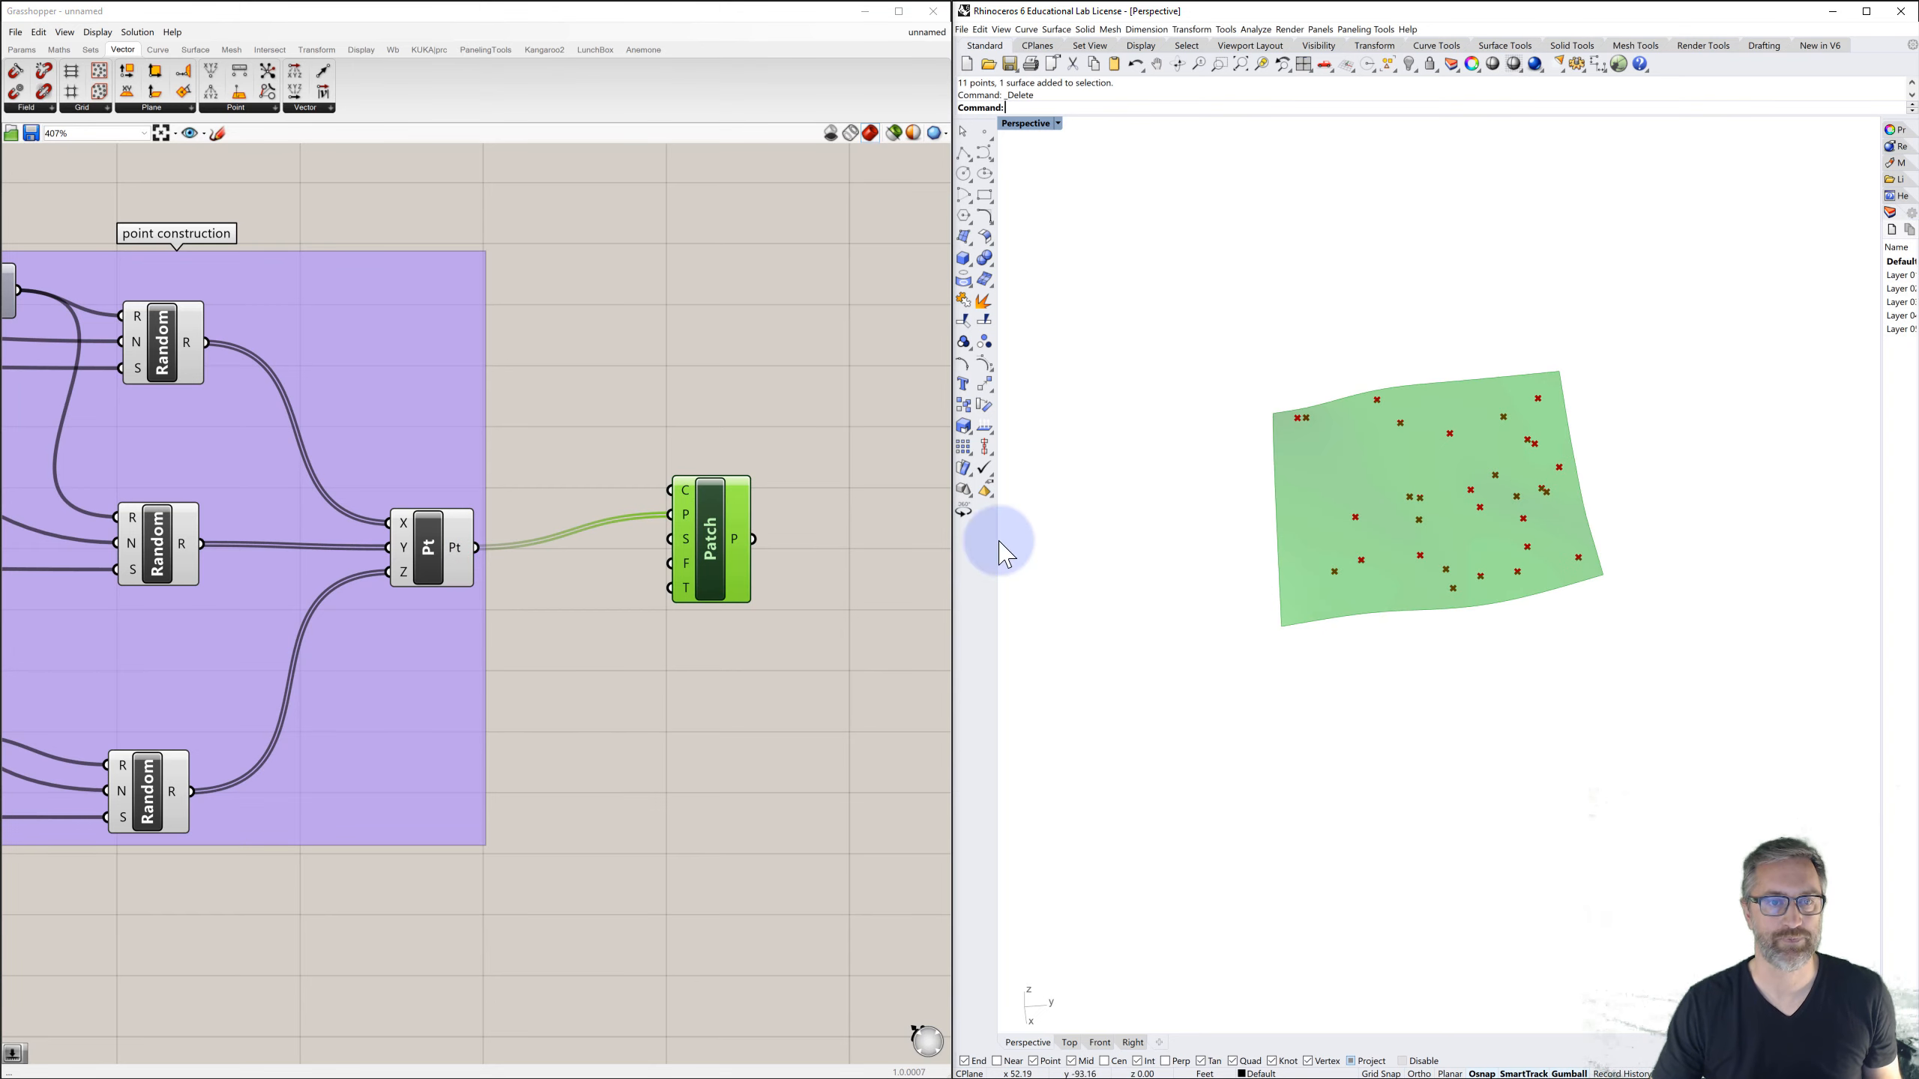
- Move the Patch component farther right of the point construction group to make room beside its inputs
mouse_move(690, 552)
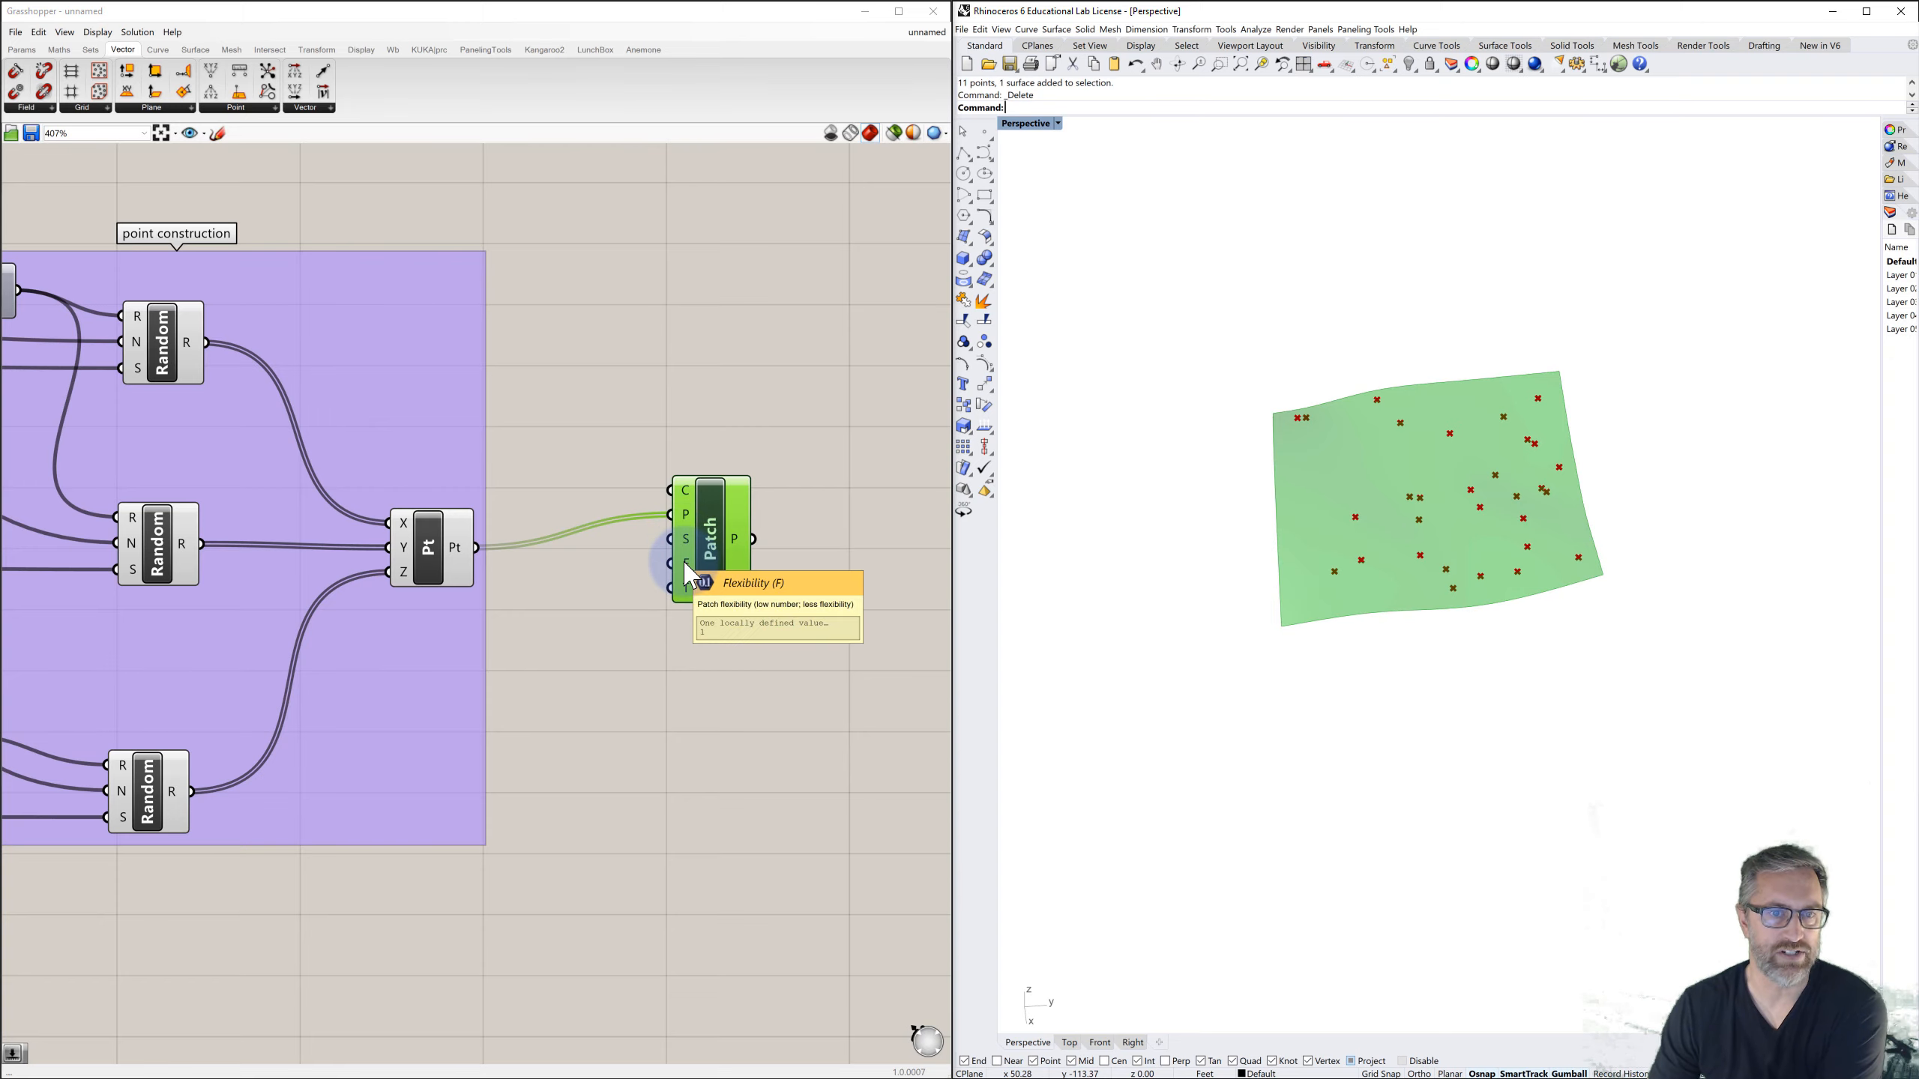
mouse_move(689, 599)
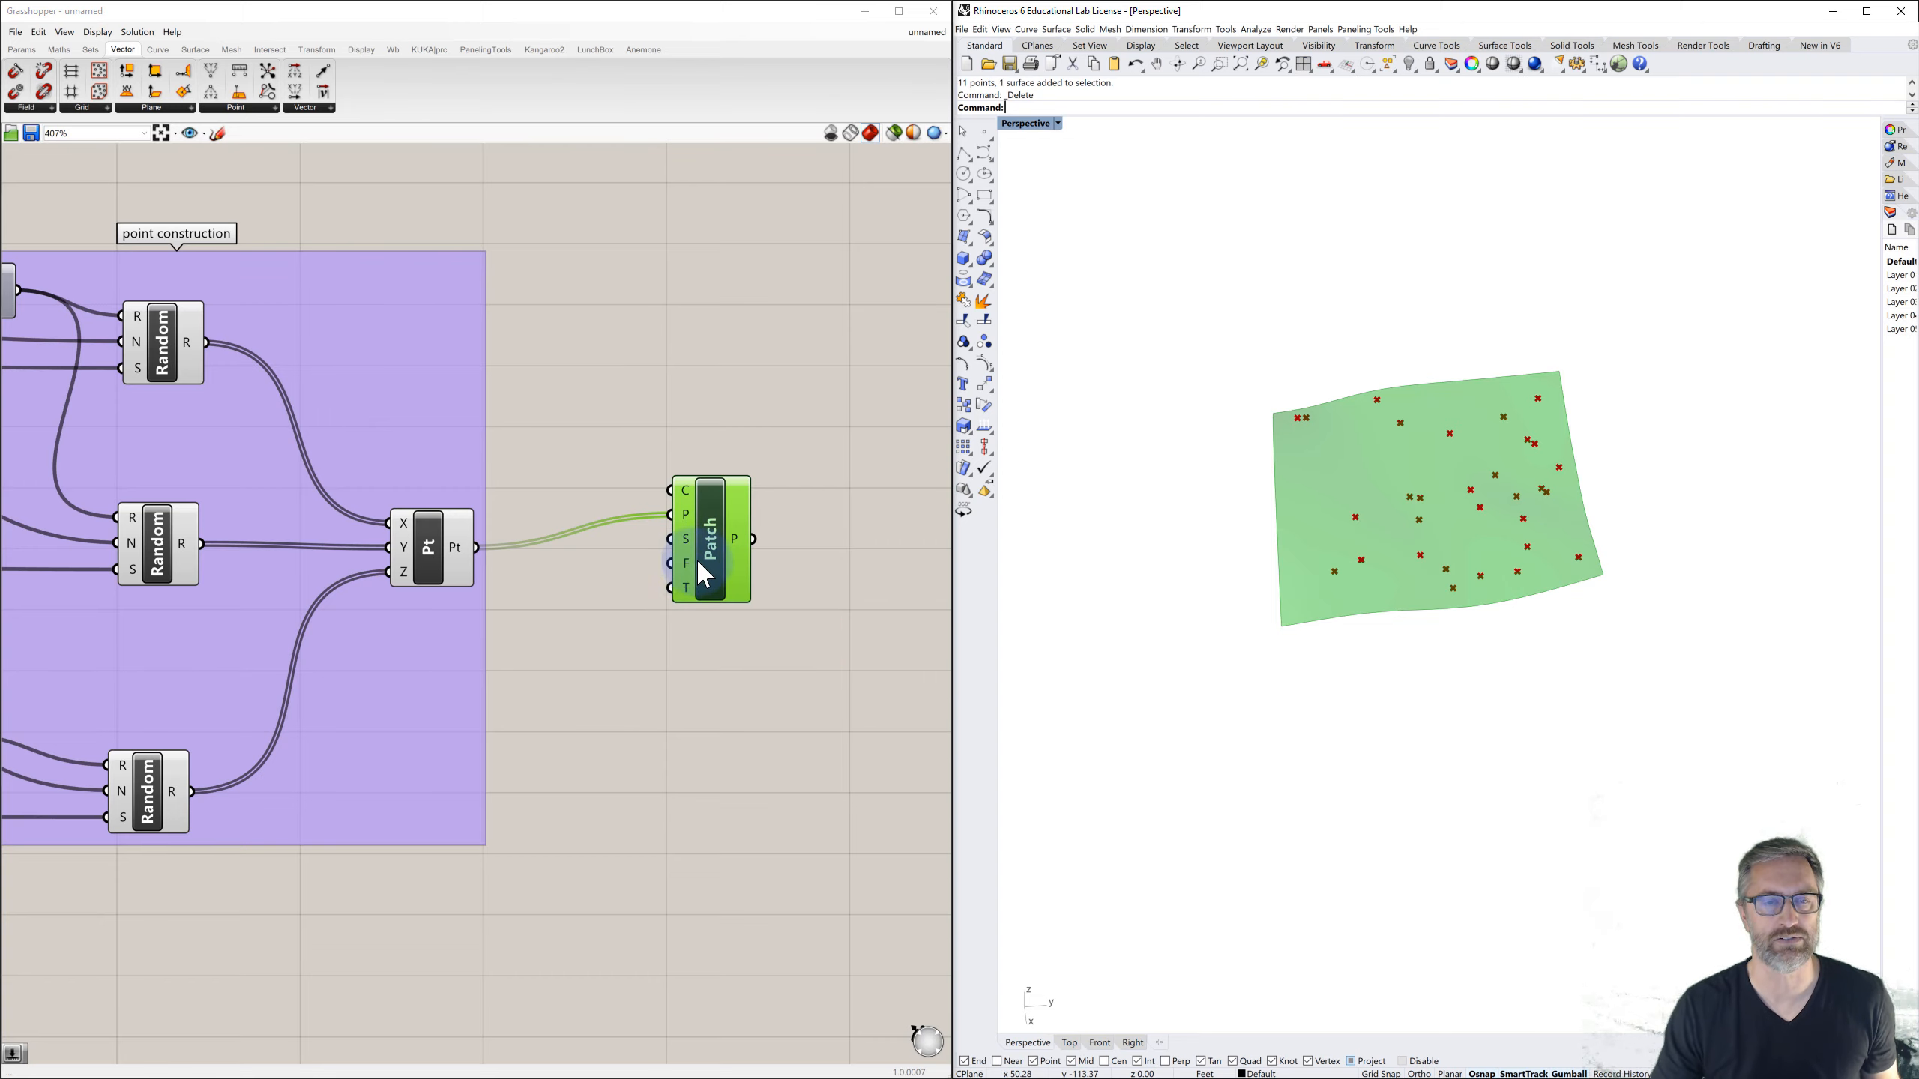
drag(706, 548, 812, 547)
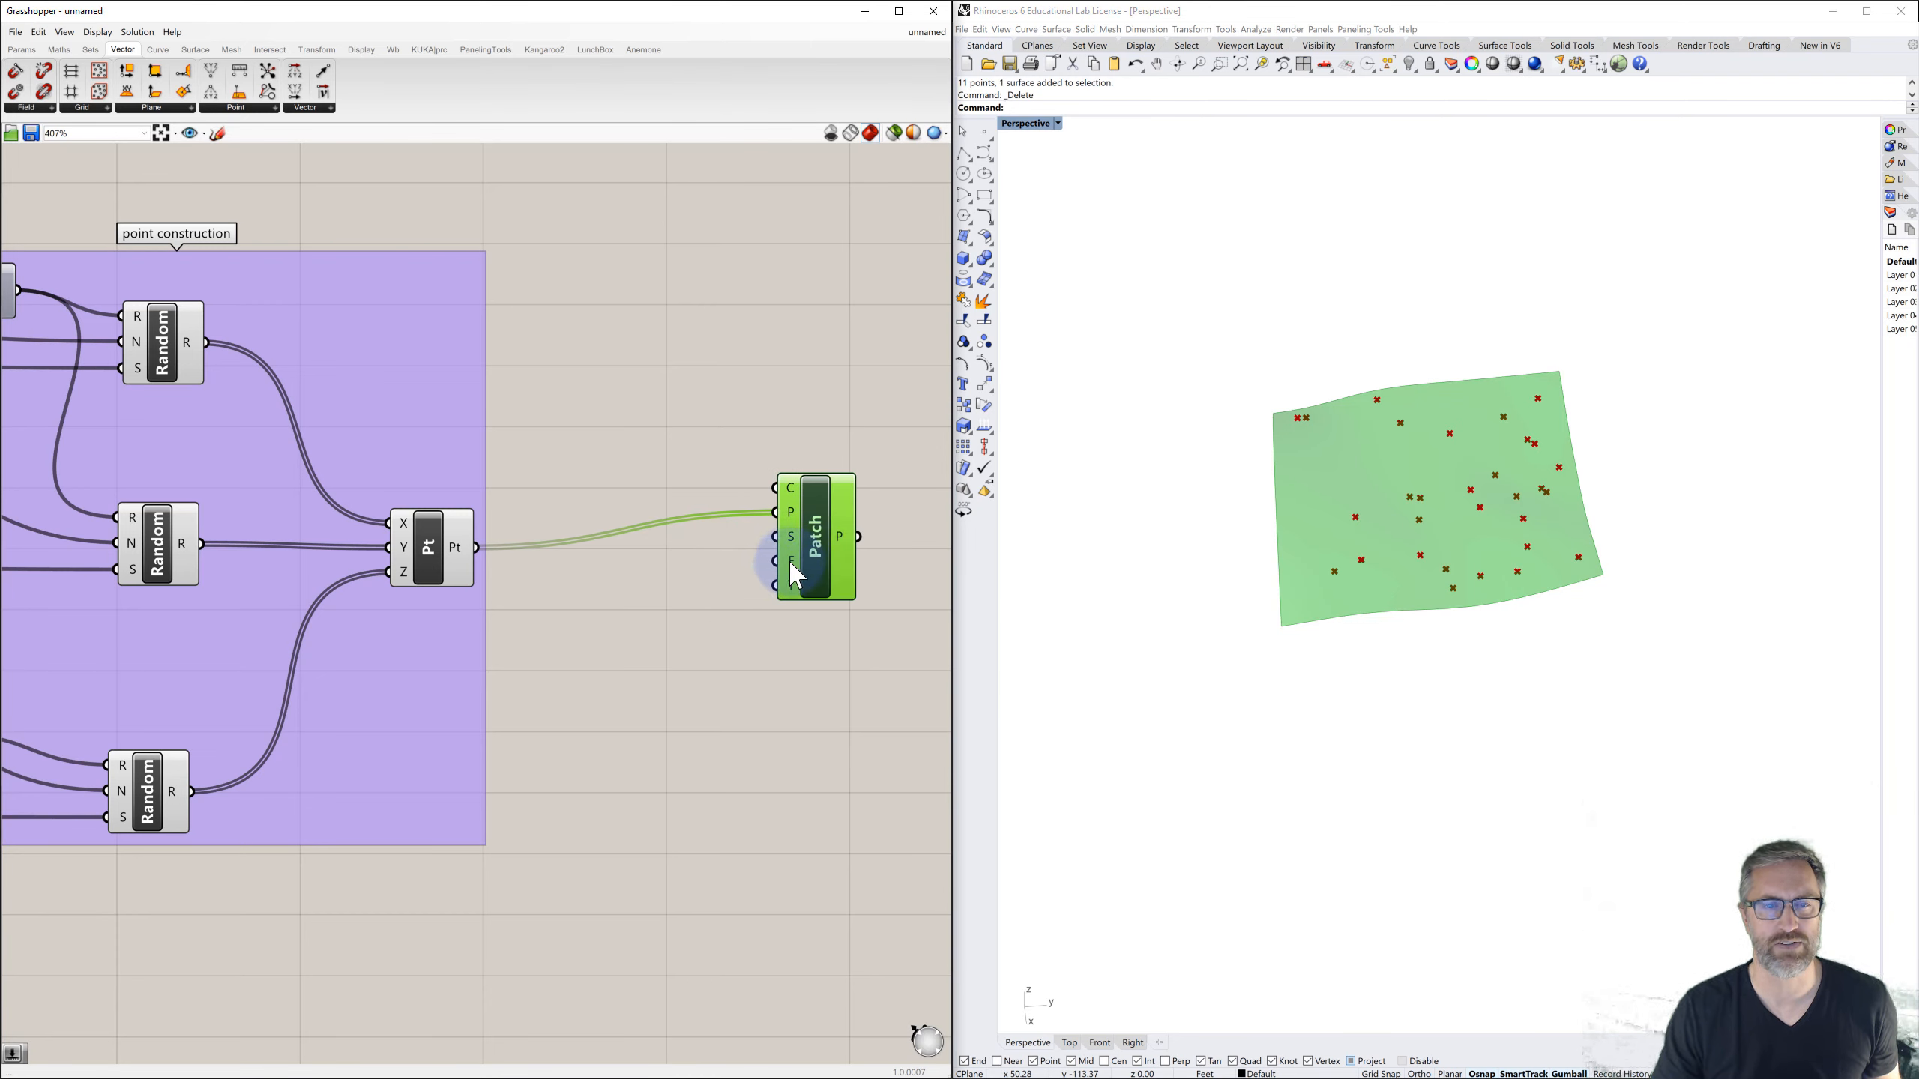
click(713, 578)
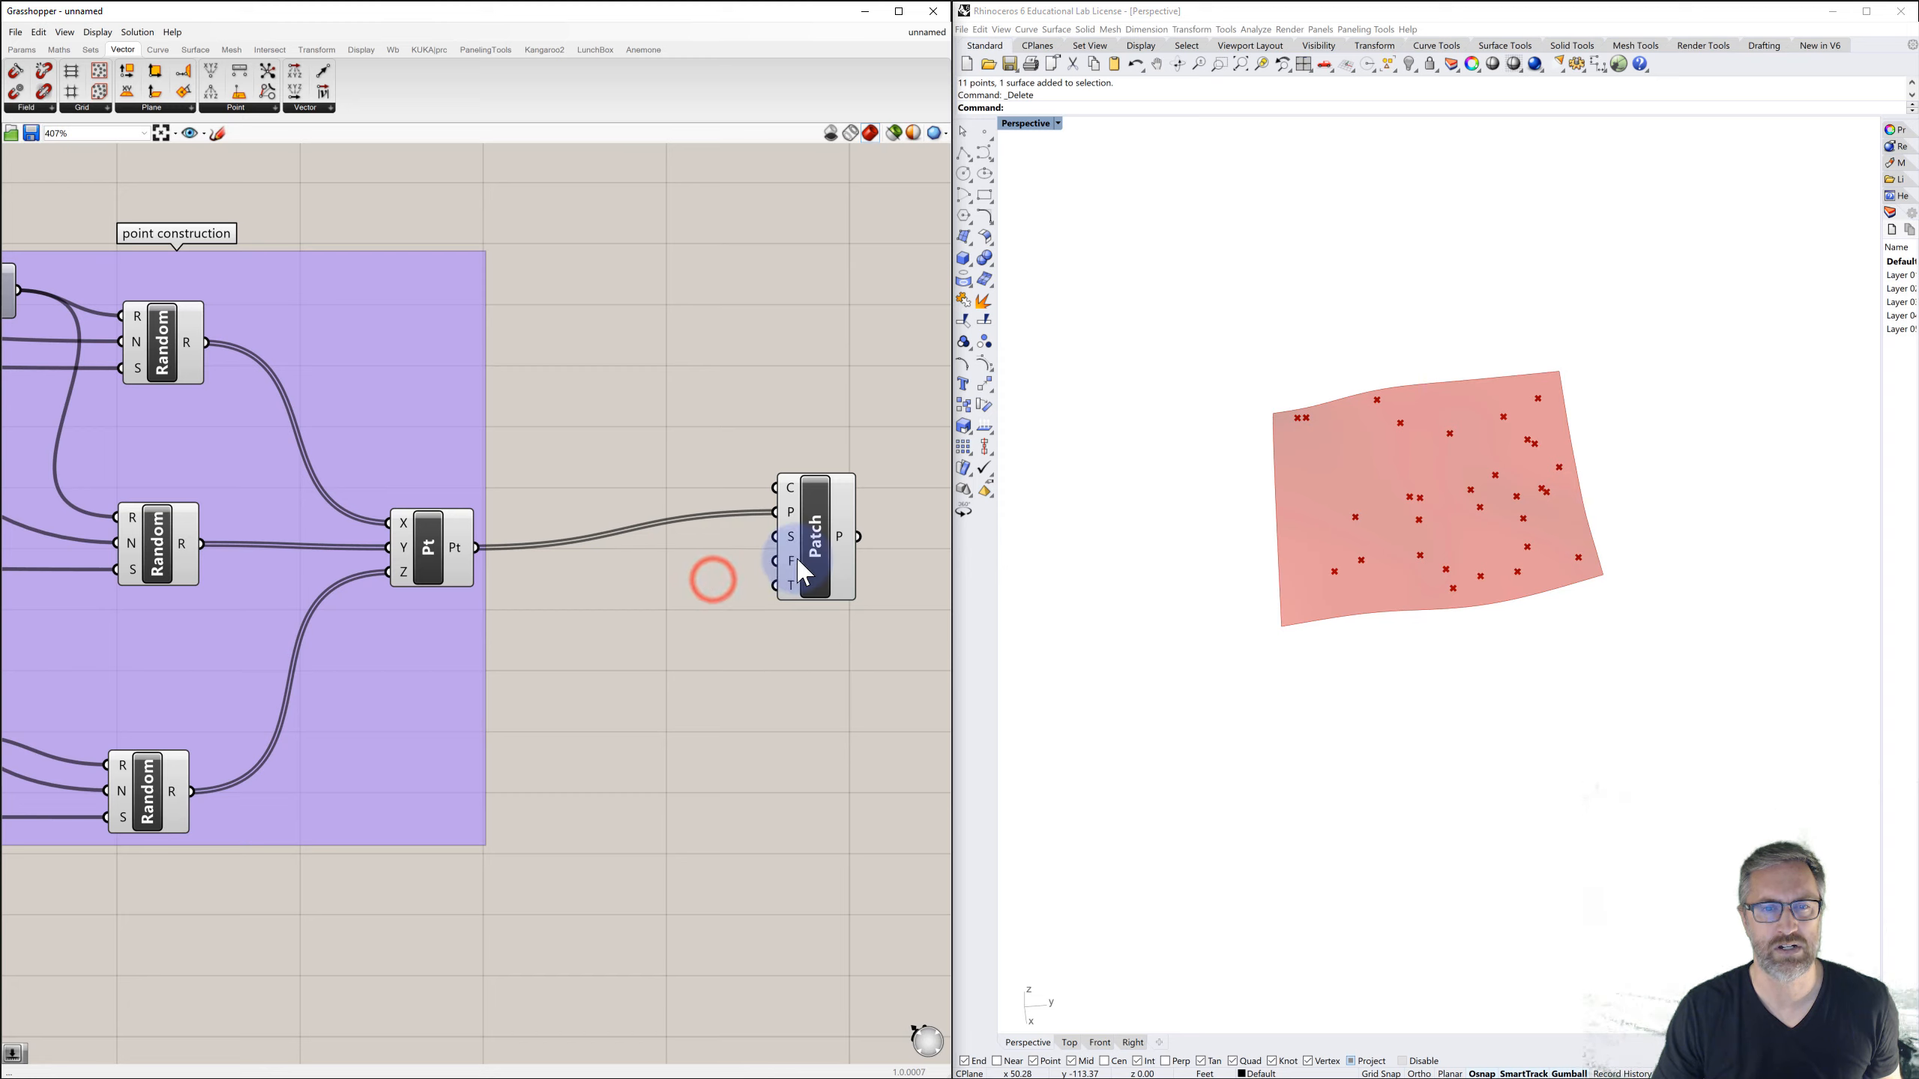
- Add a number slider ranging from 0 to 1 with value 0.5 below the Patch and connect it to the Flexibility input
double_click(656, 599)
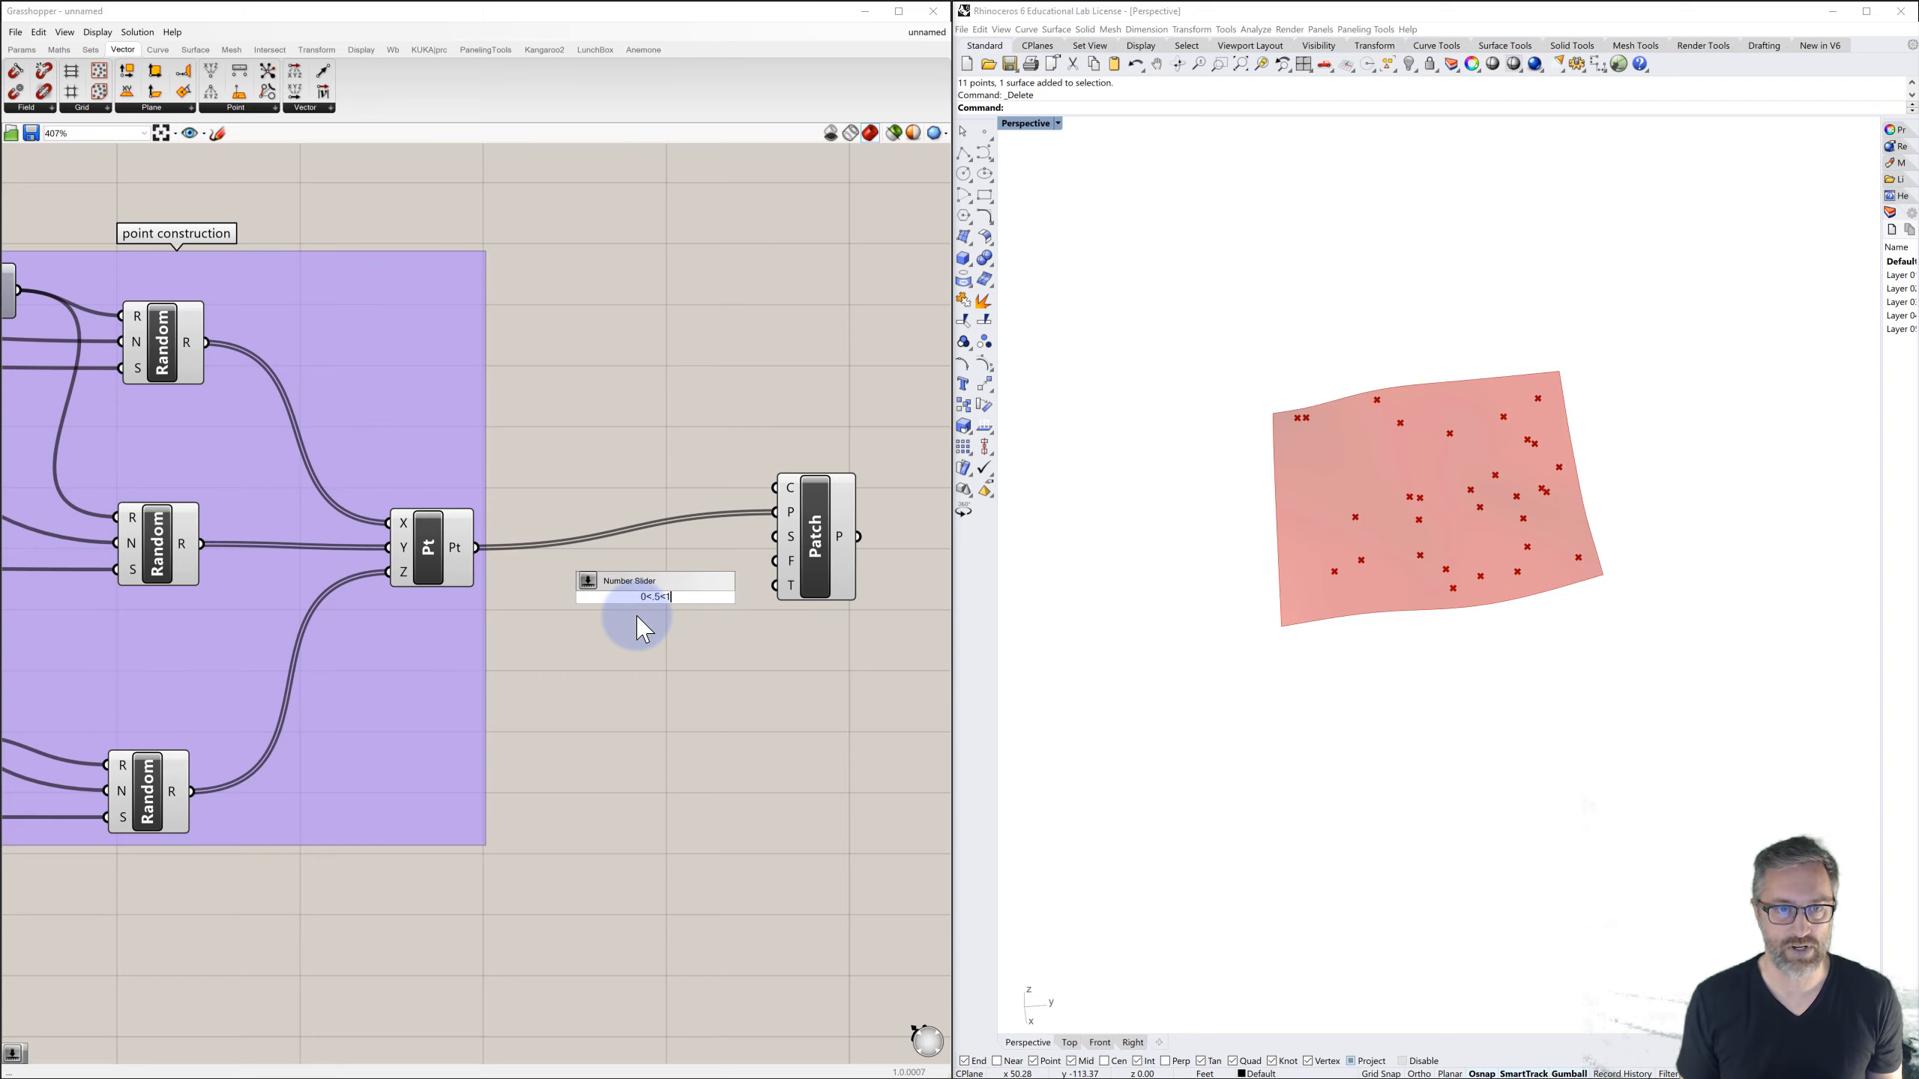
key(Return)
drag(589, 599, 635, 662)
drag(802, 661, 771, 562)
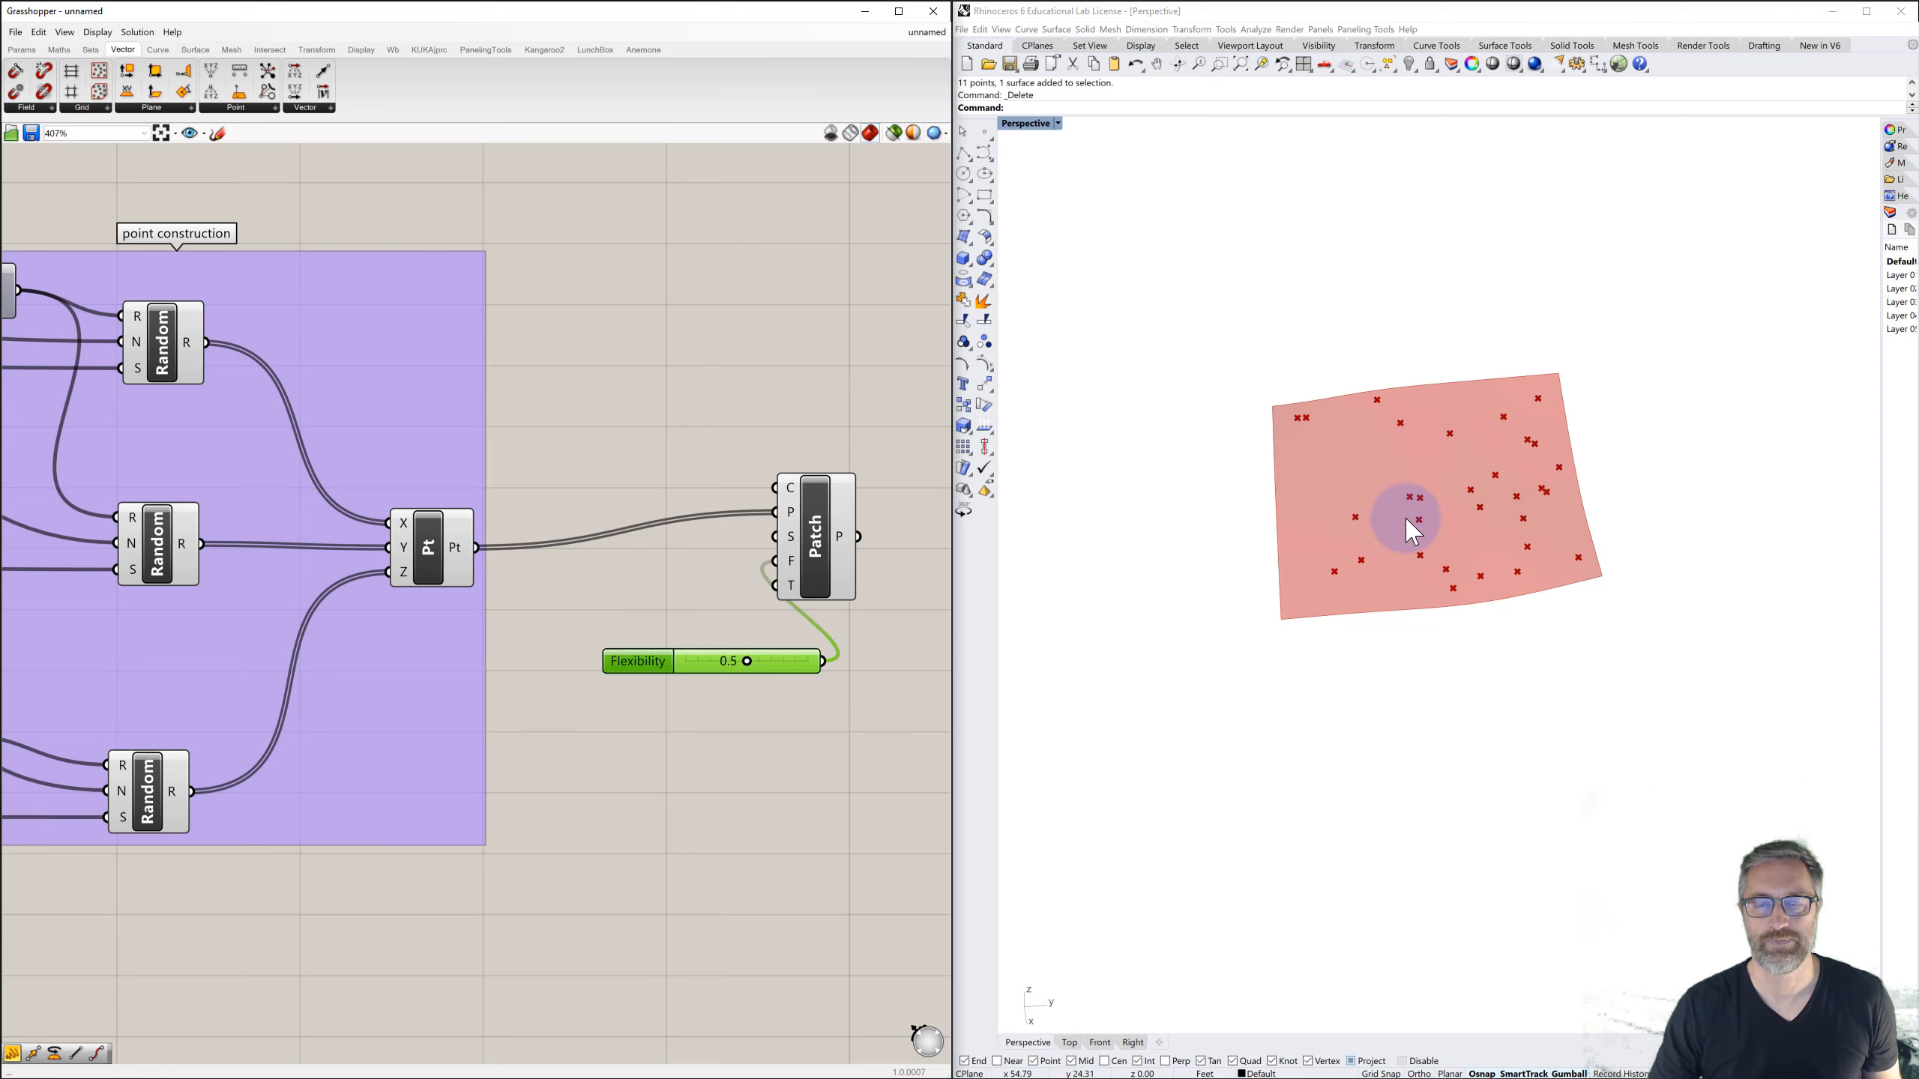
- Try Flexibility values of 0.0 and 1.0 and compare the patch surface's shape against the points
scroll(1421, 513, up, 6)
right_drag(1421, 515, 1466, 507)
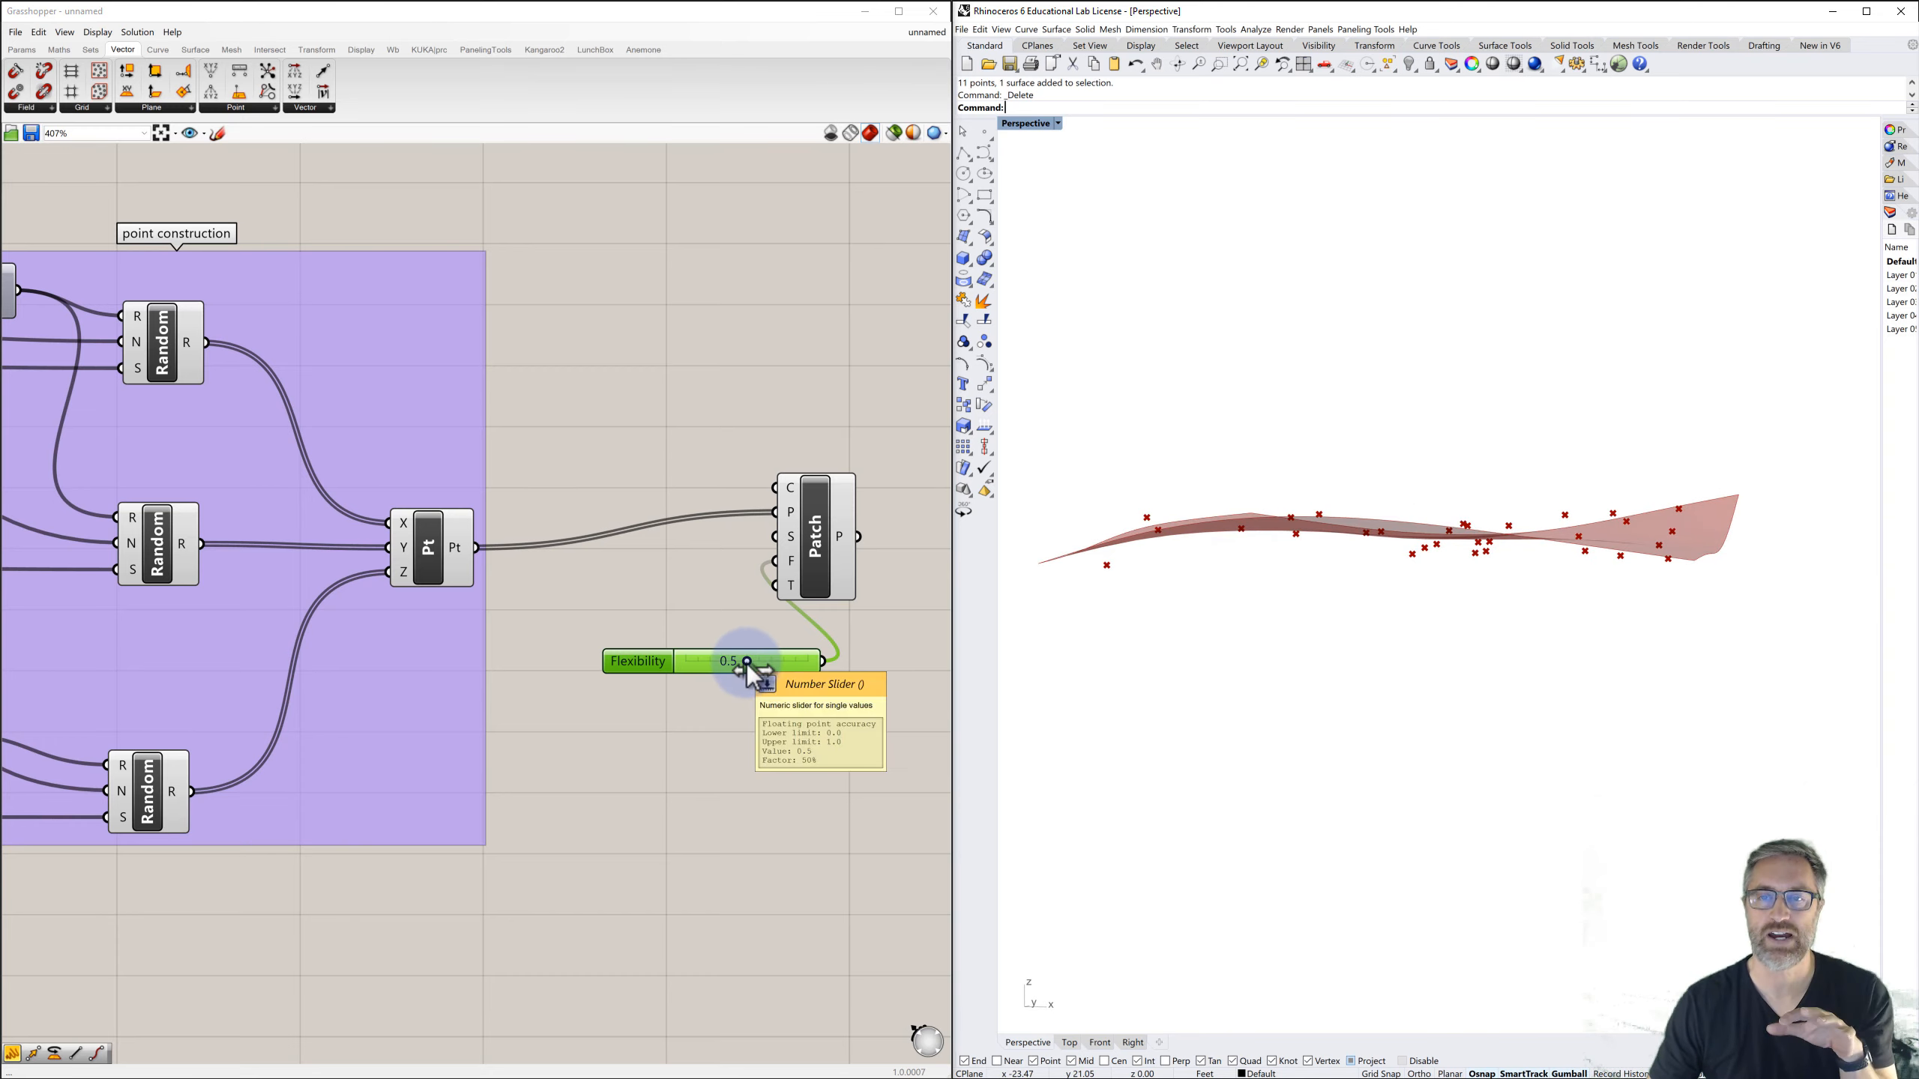
drag(747, 663, 675, 663)
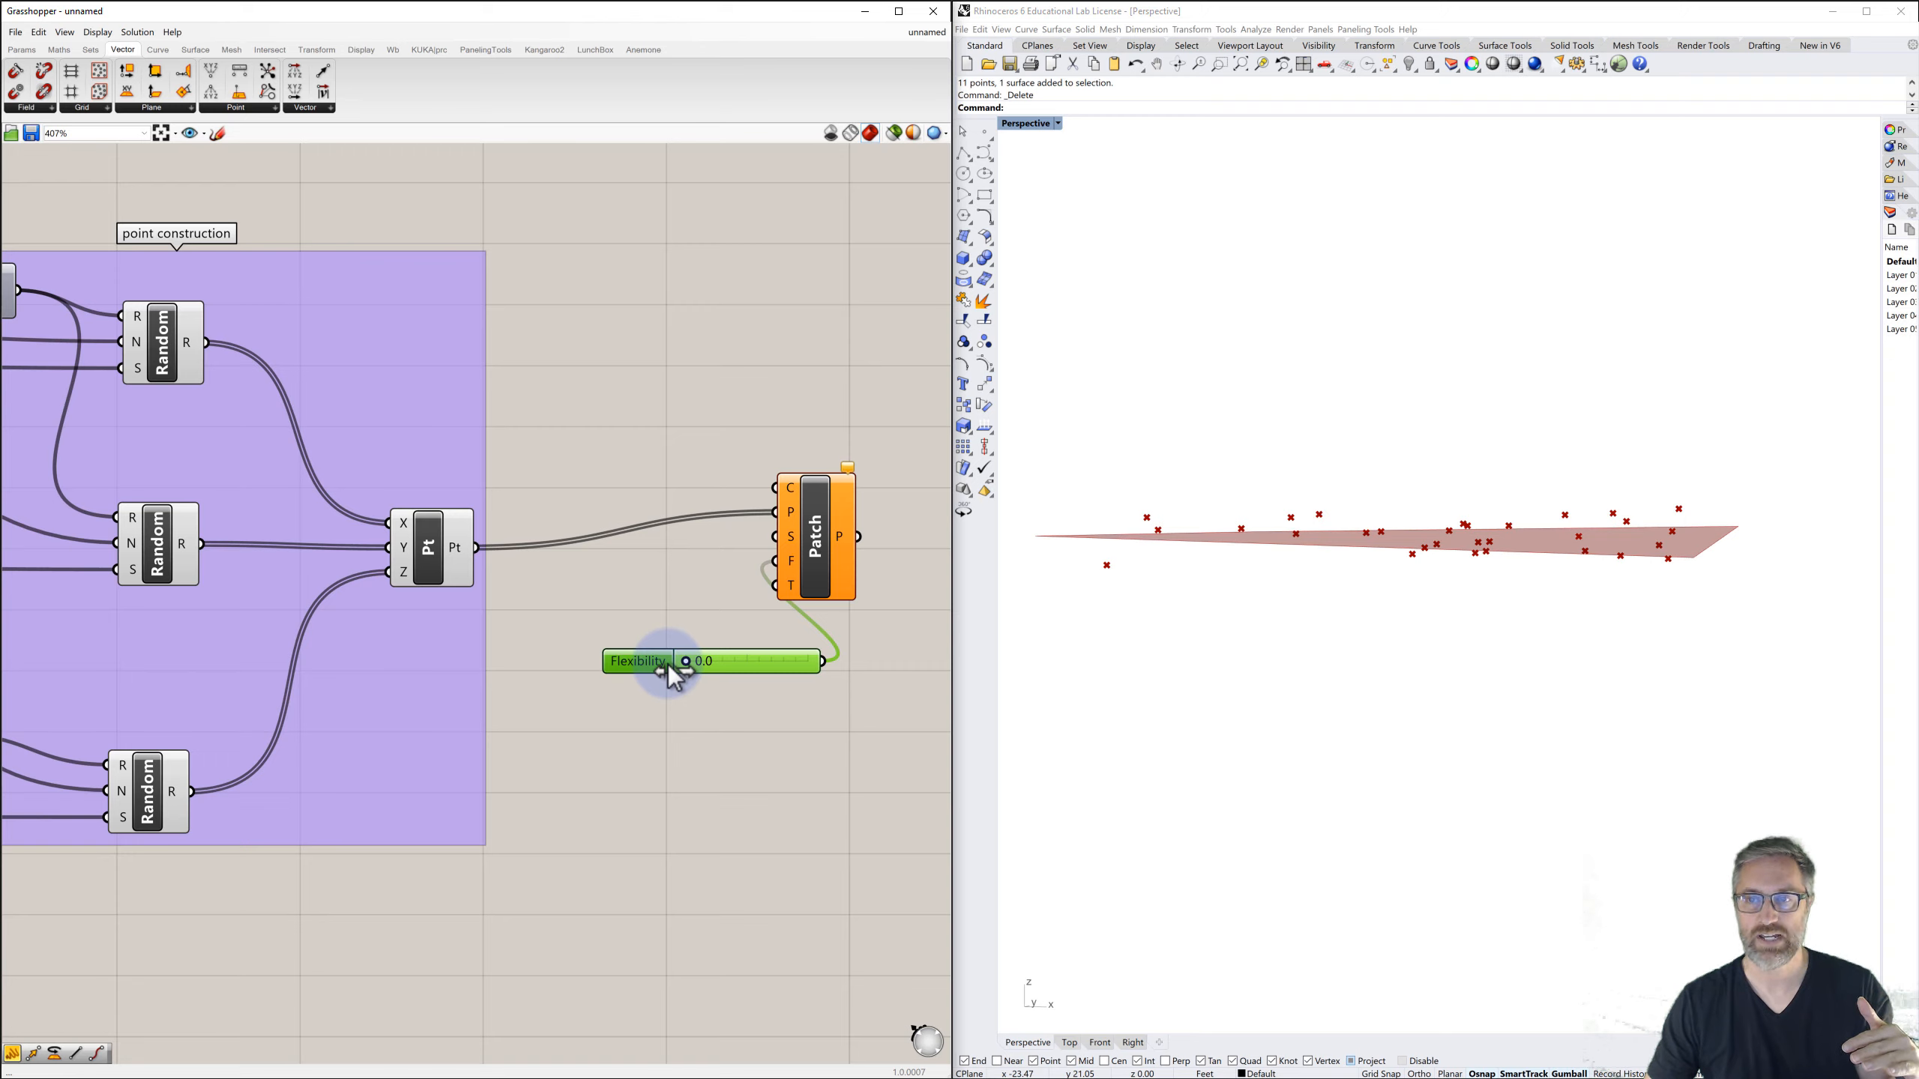
drag(671, 664, 891, 659)
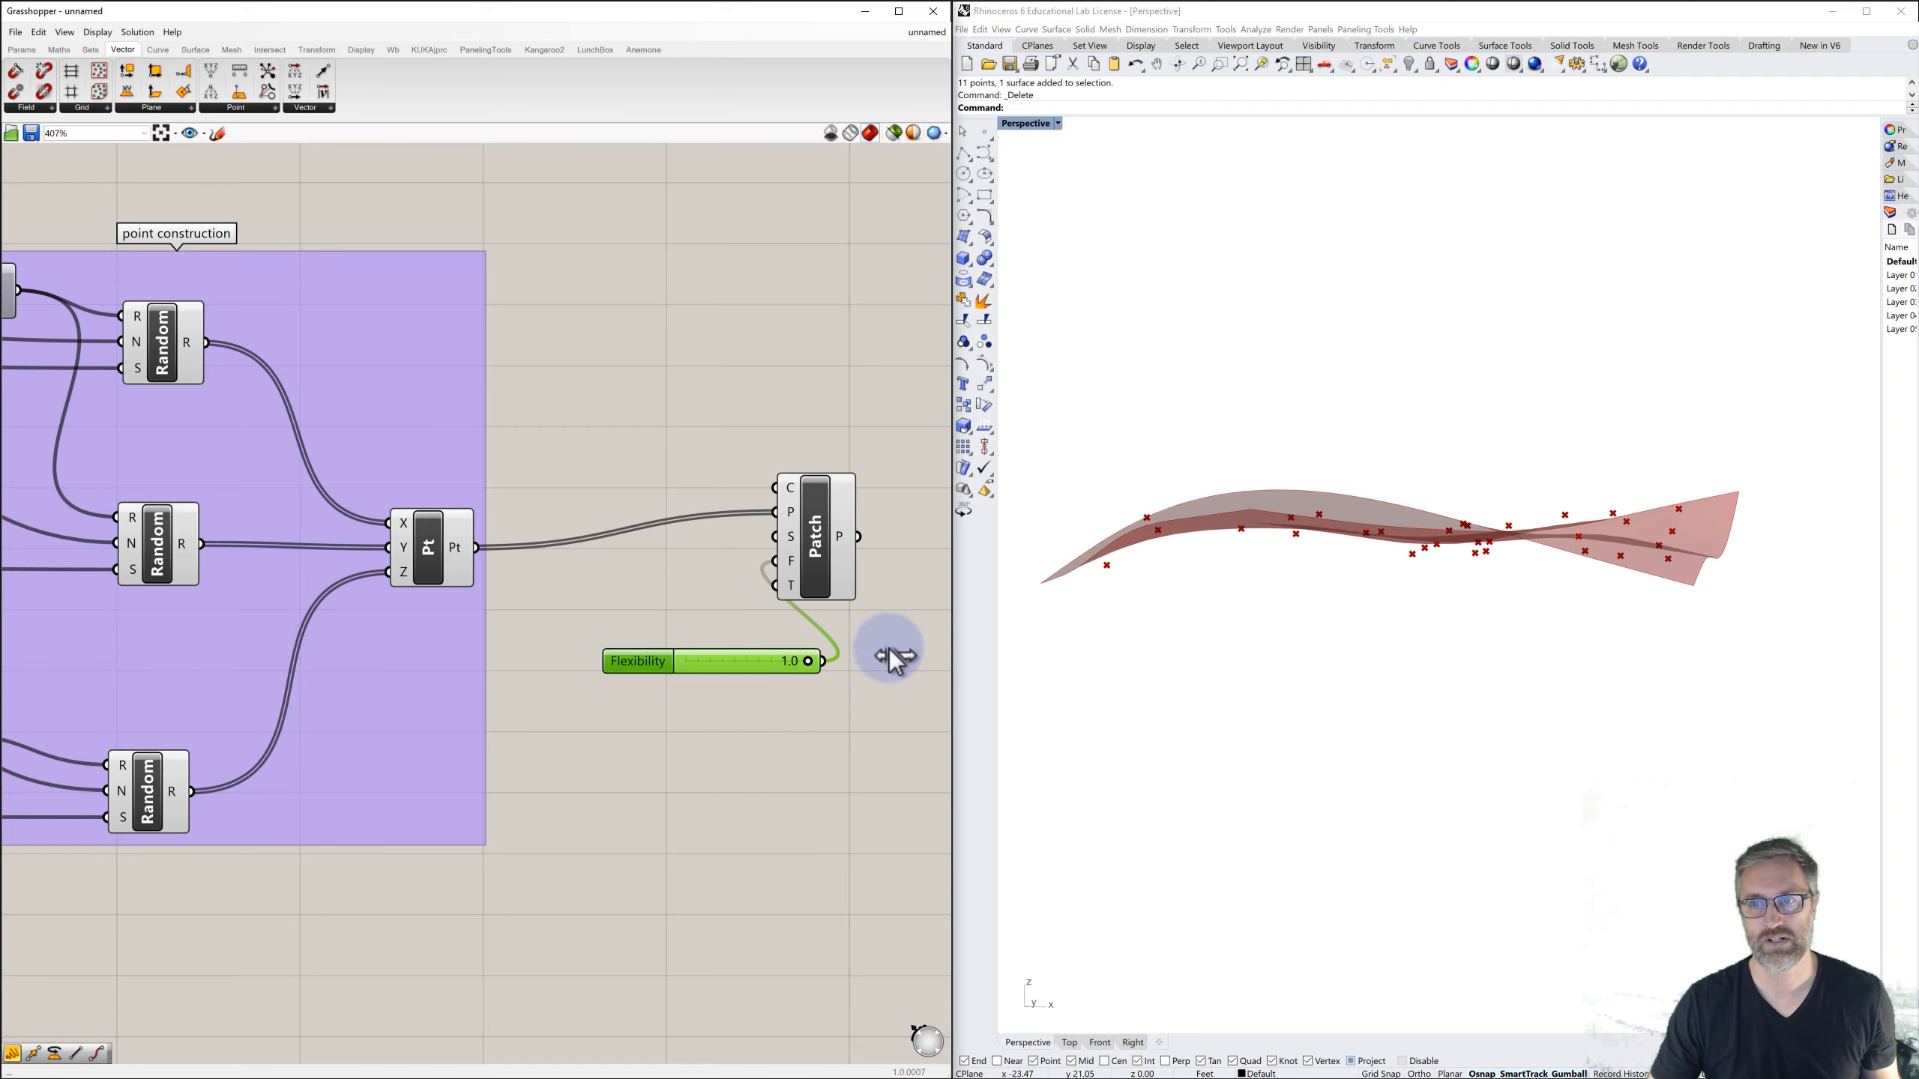
right_drag(1167, 611, 1260, 643)
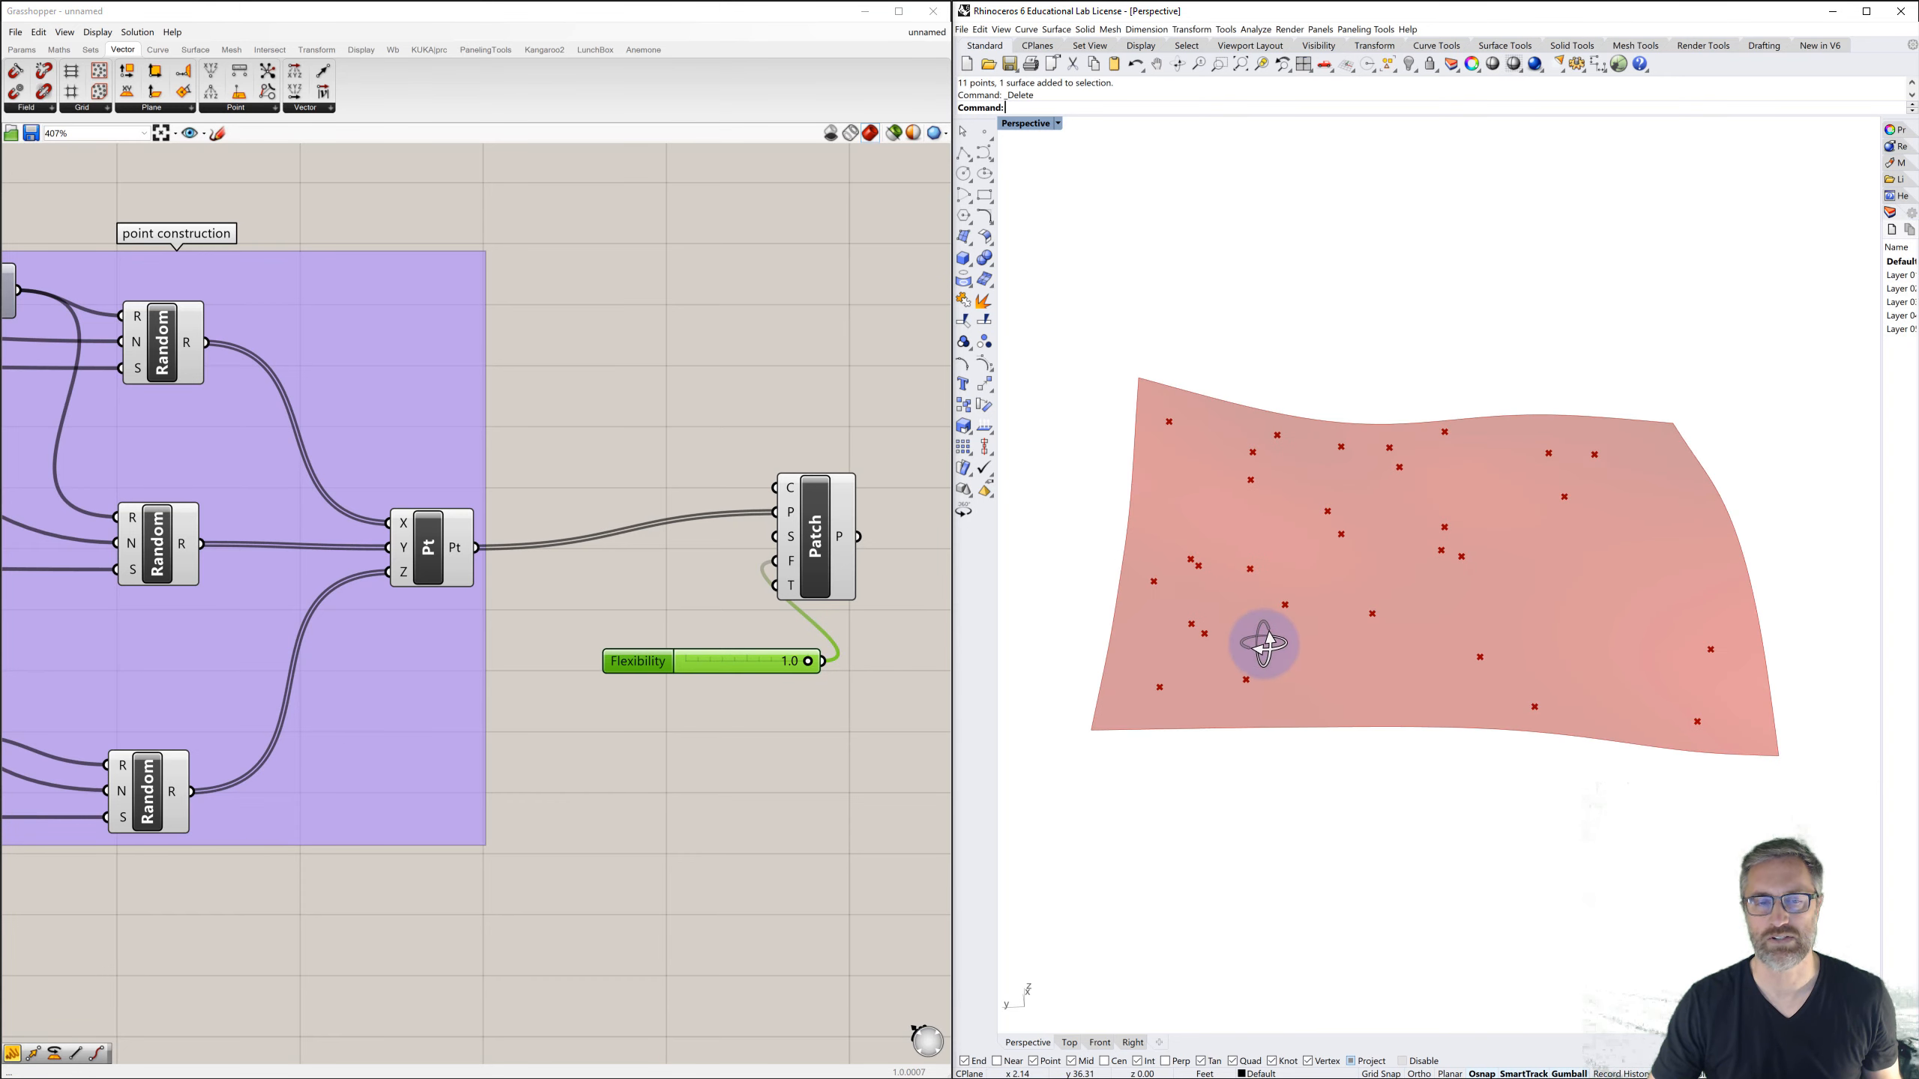
- Set the Flexibility slider's maximum to 10
double_click(636, 665)
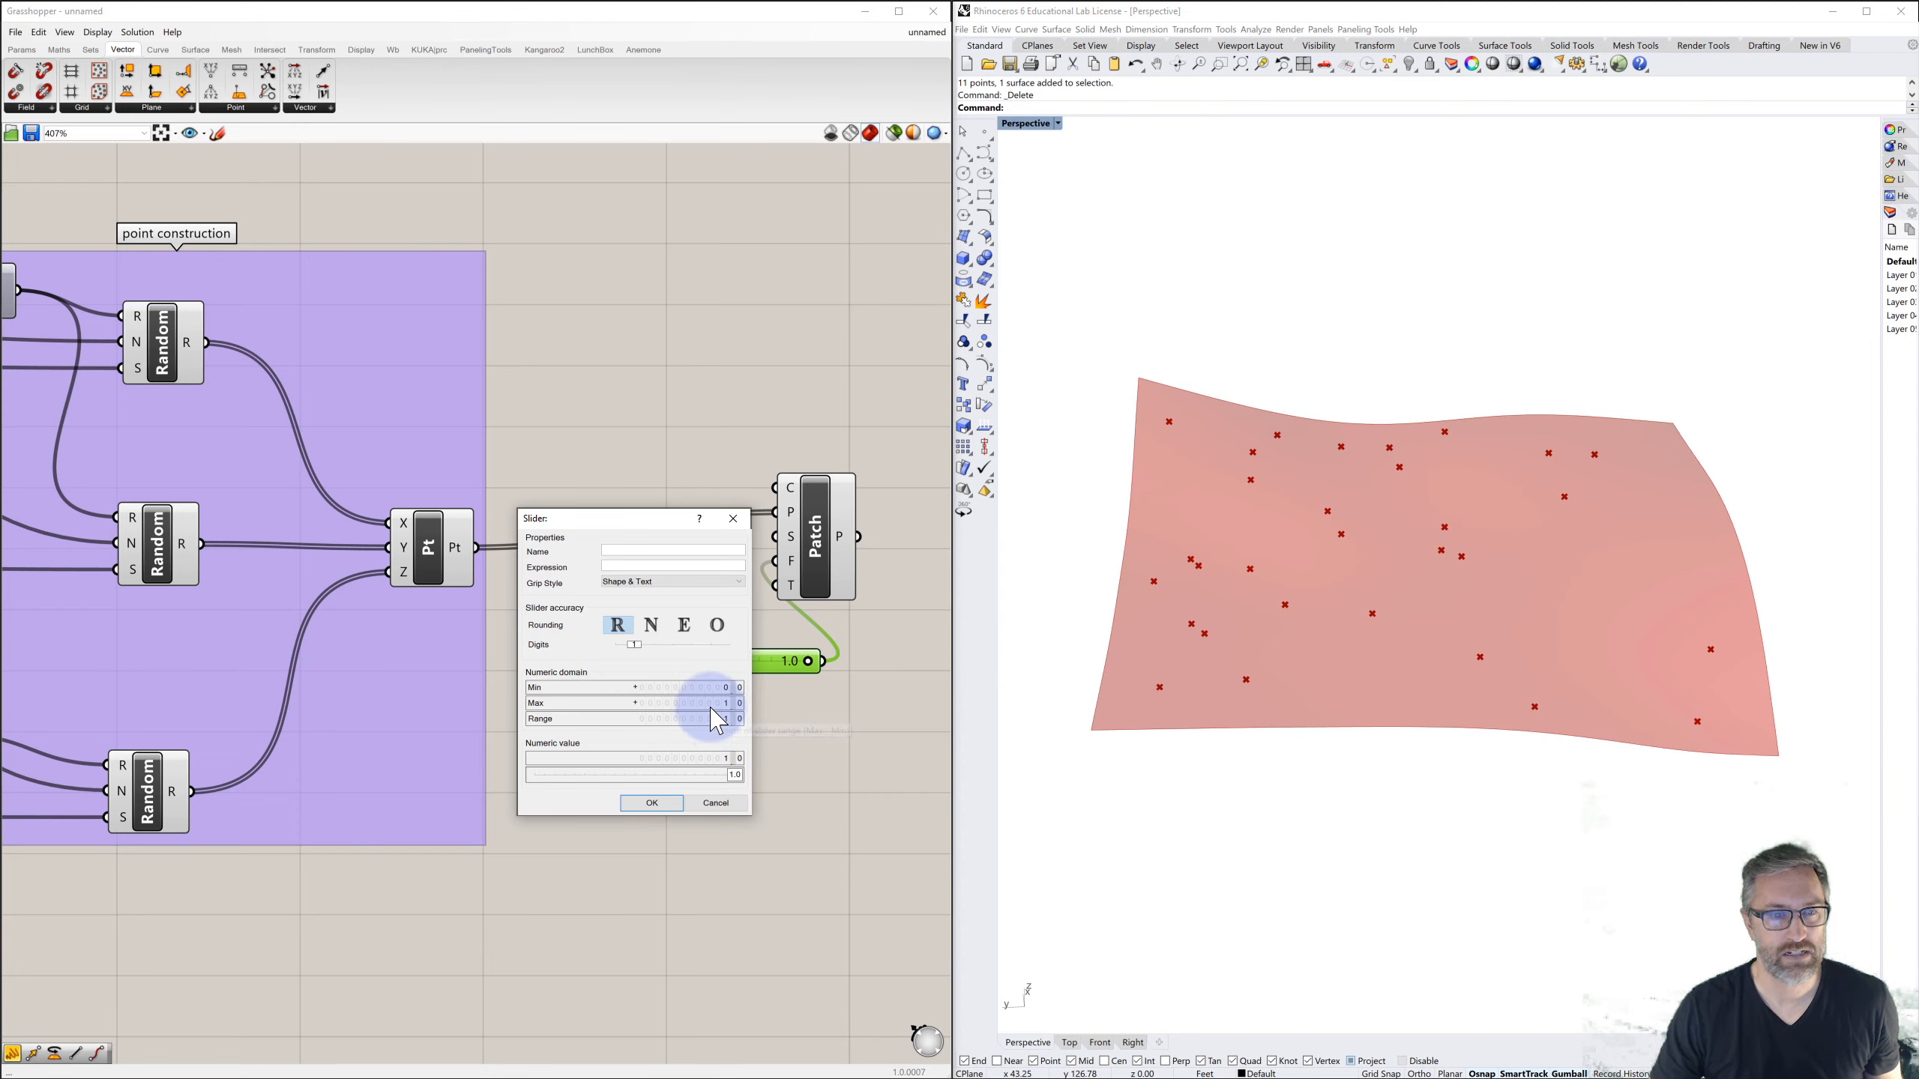
double_click(709, 704)
text(1)
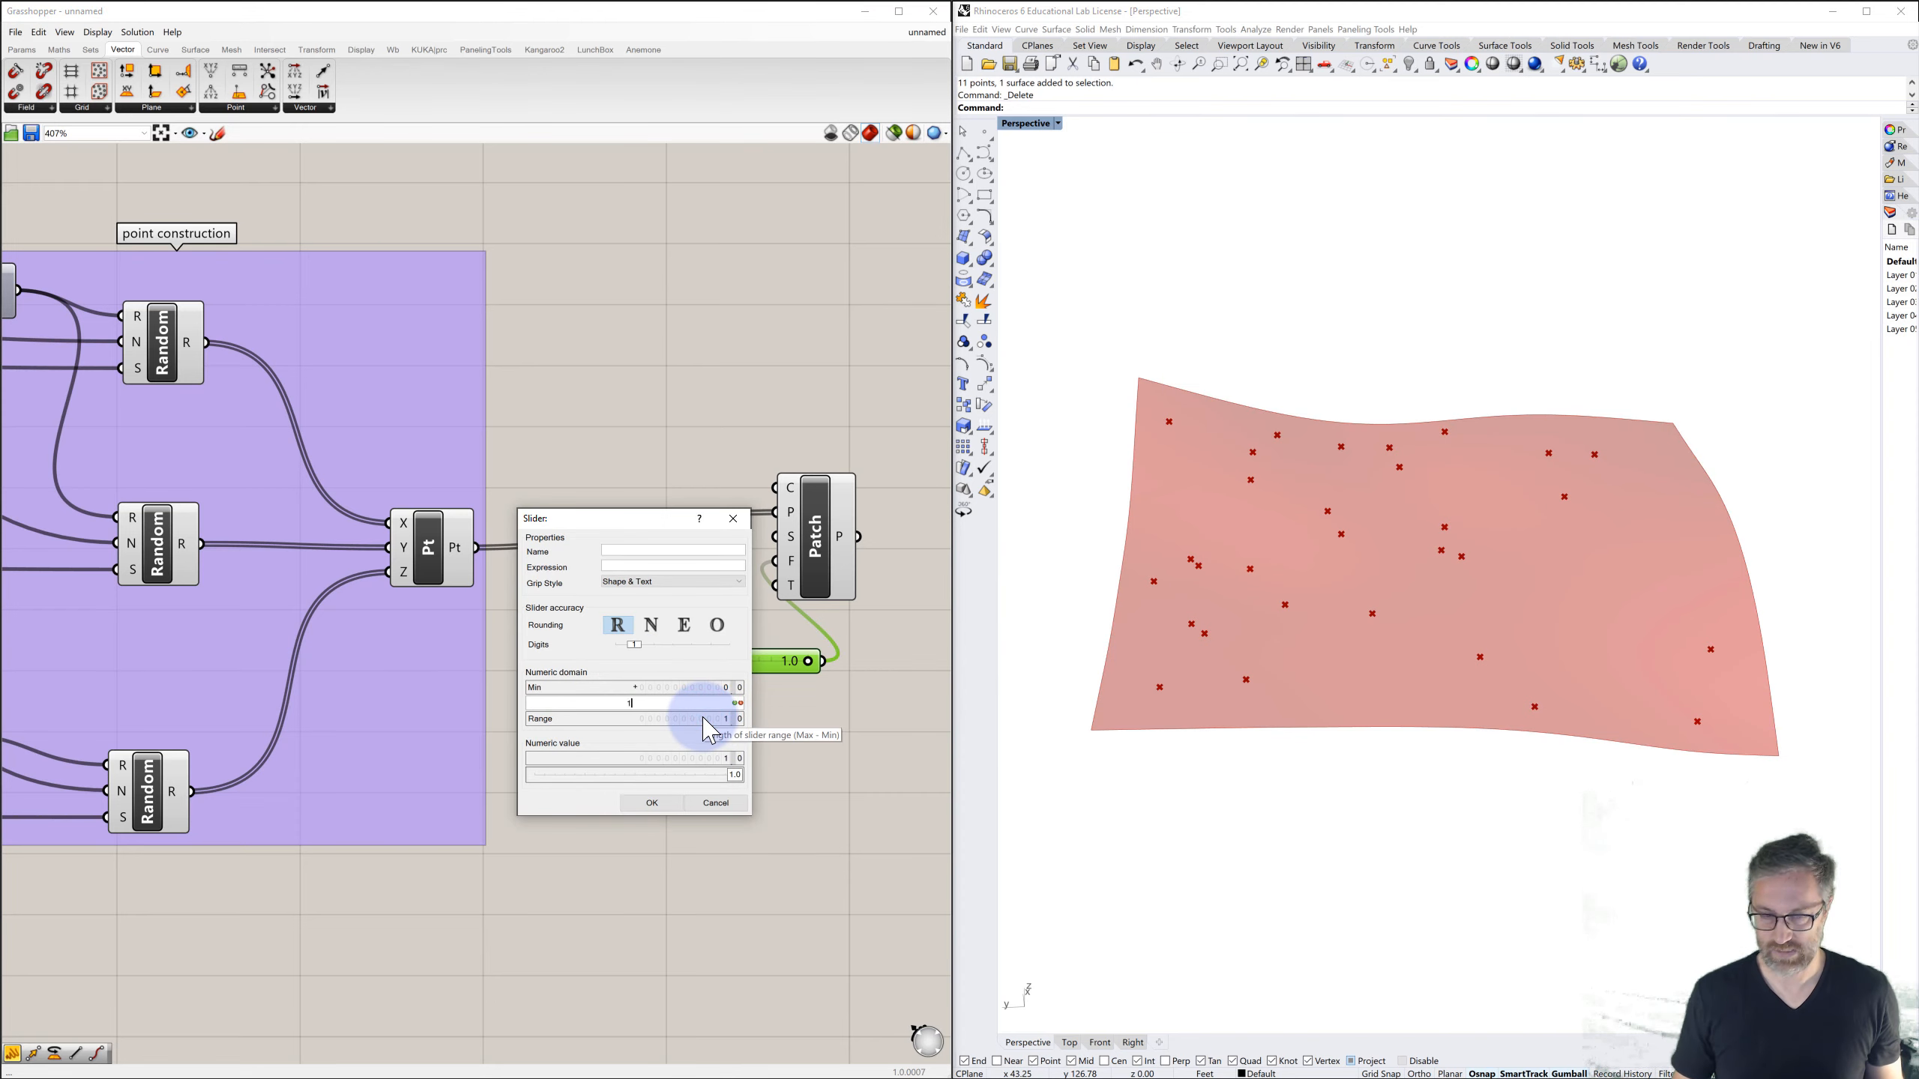
text(0)
key(Return)
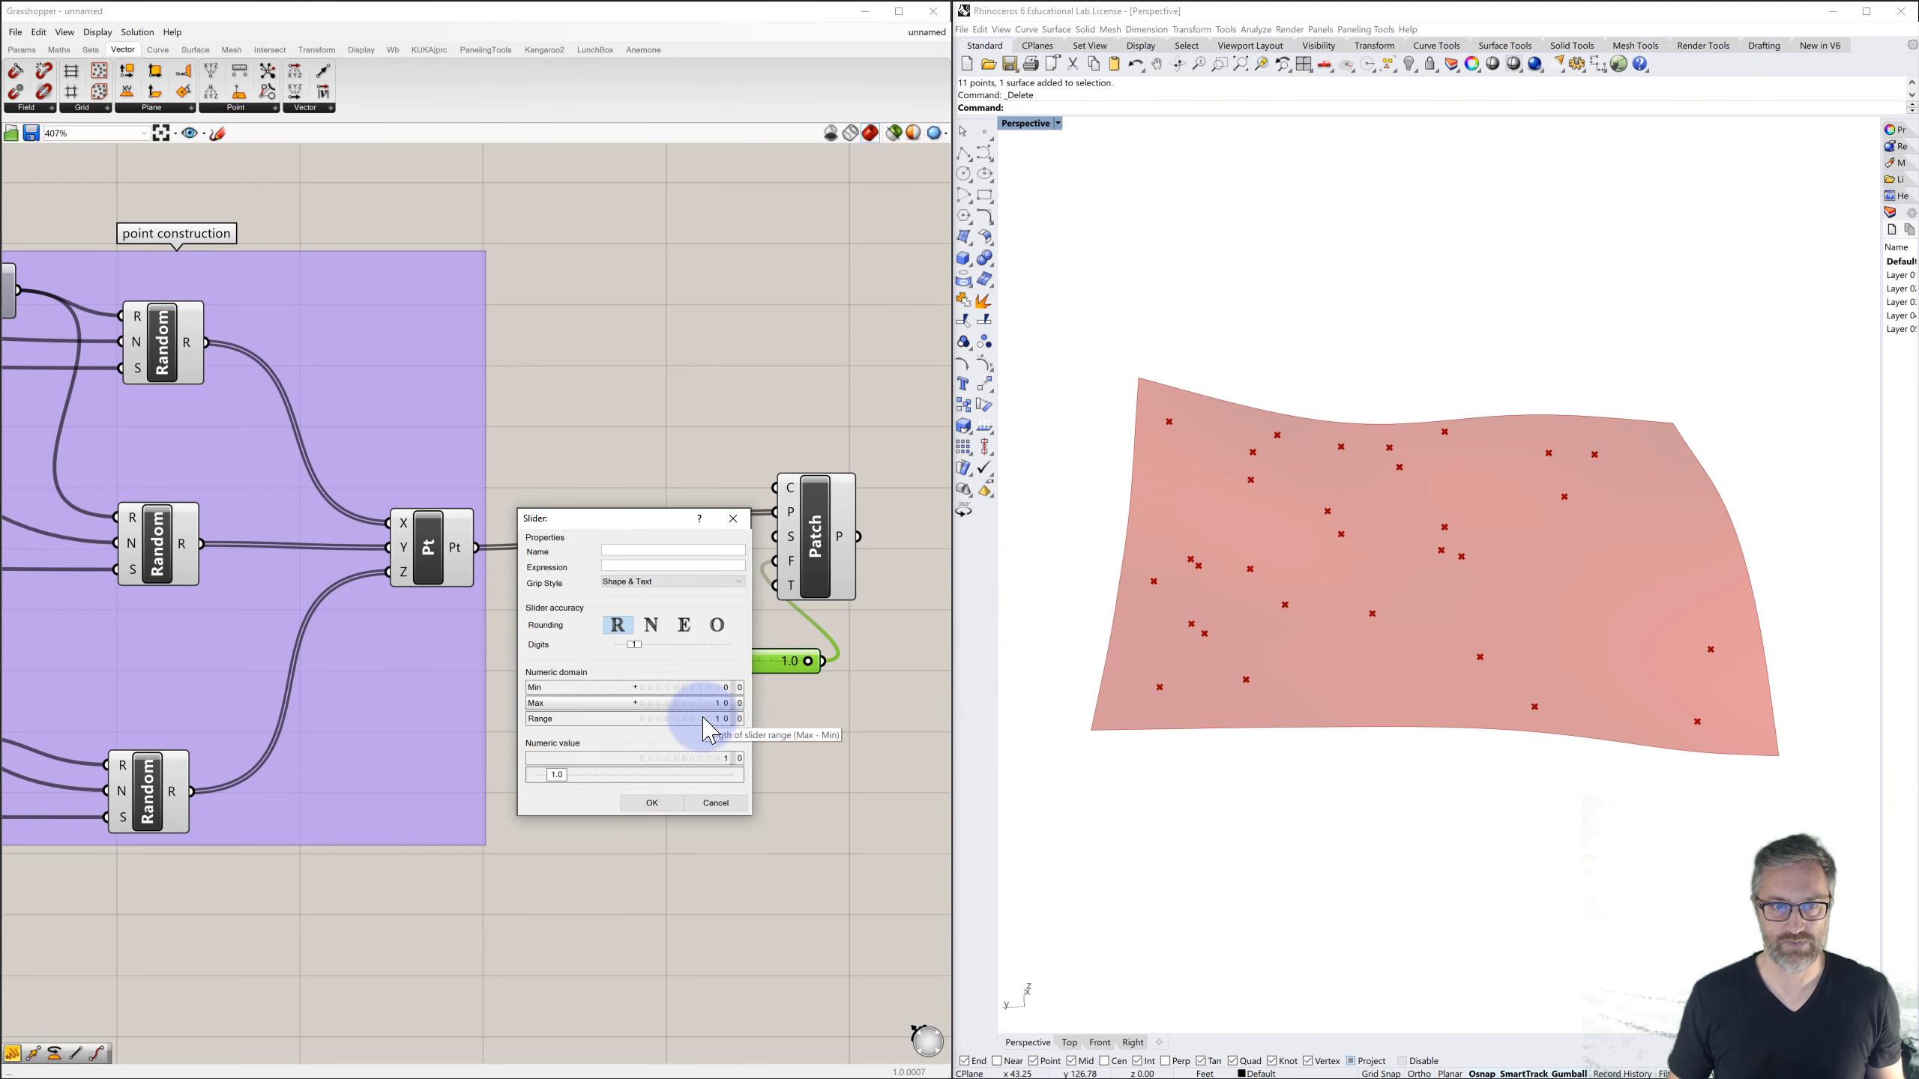
click(658, 804)
- Test higher Flexibility values up to about 8.5 on the patch surface and settle the slider at 5.4
mouse_move(695, 662)
mouse_down()
mouse_move(851, 676)
mouse_move(686, 668)
mouse_move(716, 681)
mouse_up()
drag(738, 669, 790, 663)
right_drag(1238, 750, 1390, 727)
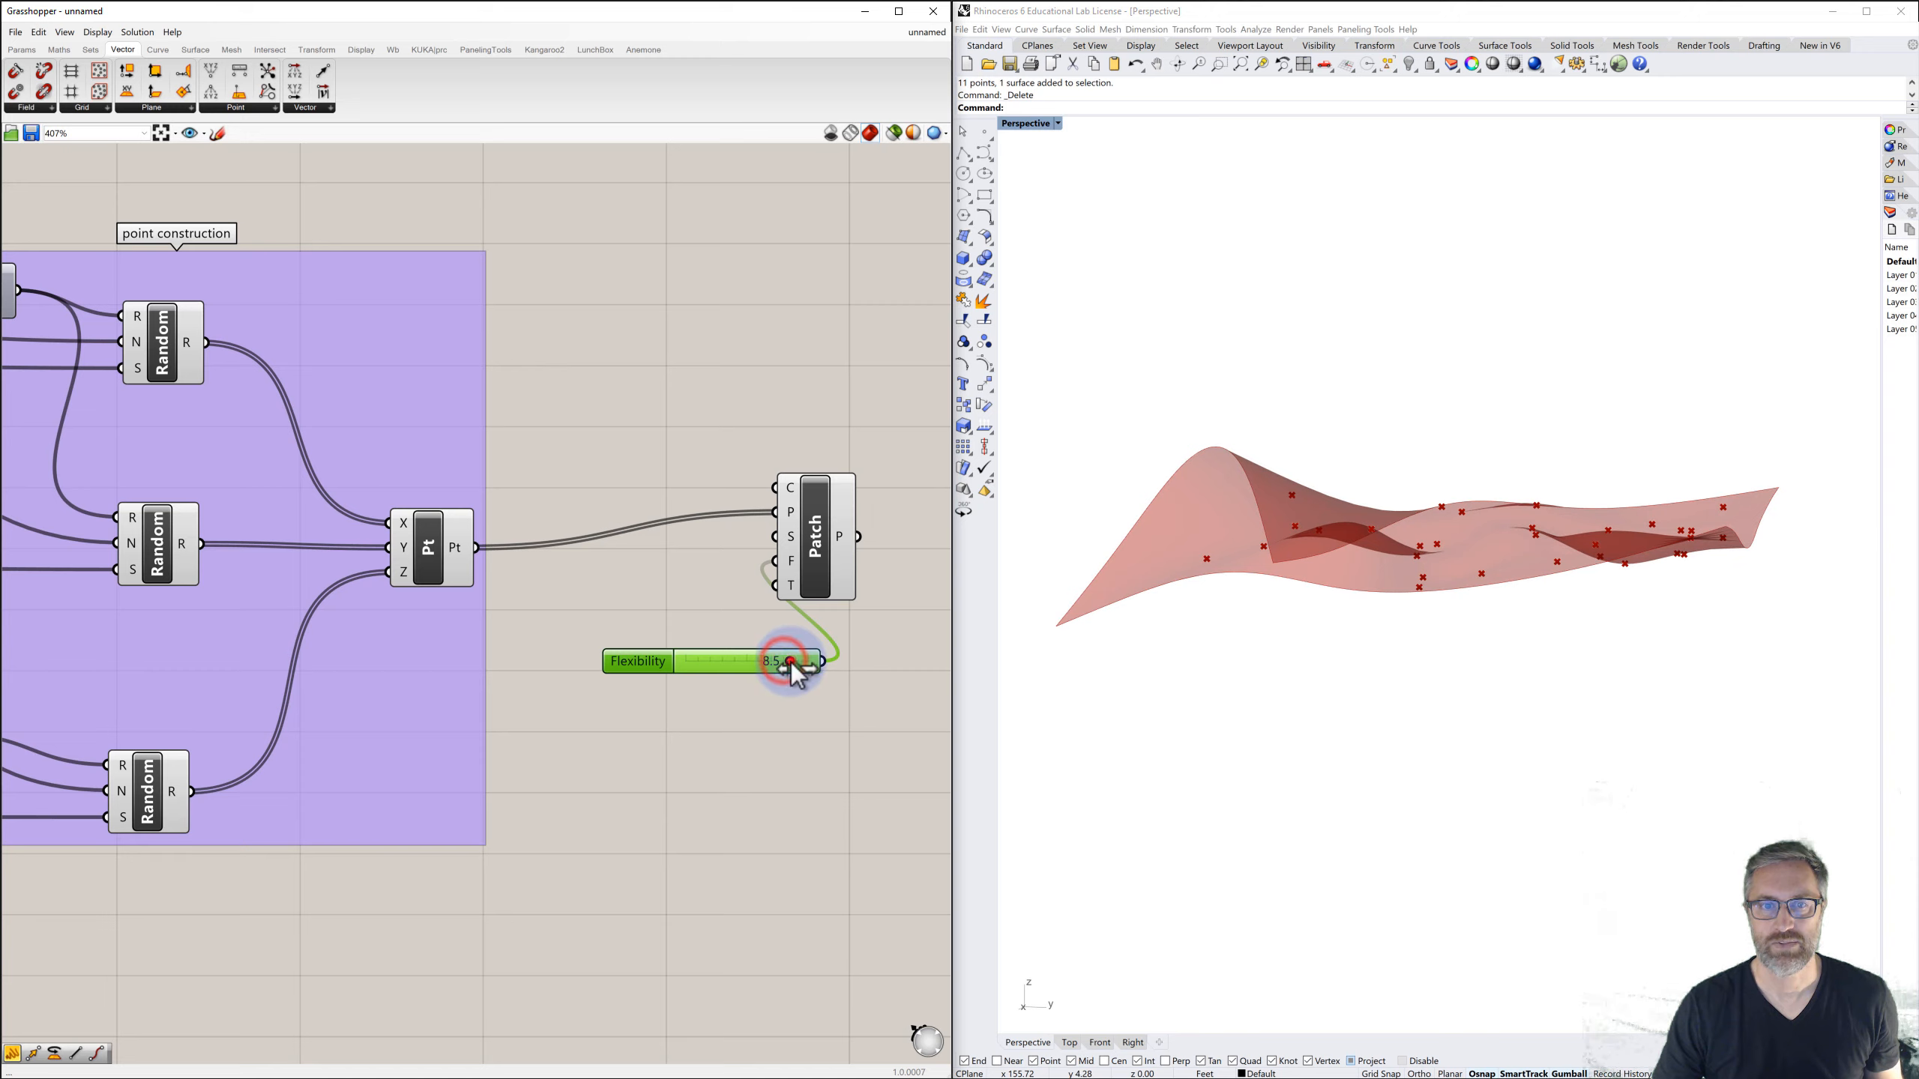
mouse_move(791, 663)
mouse_down()
mouse_move(714, 664)
mouse_move(787, 663)
mouse_move(761, 663)
mouse_up()
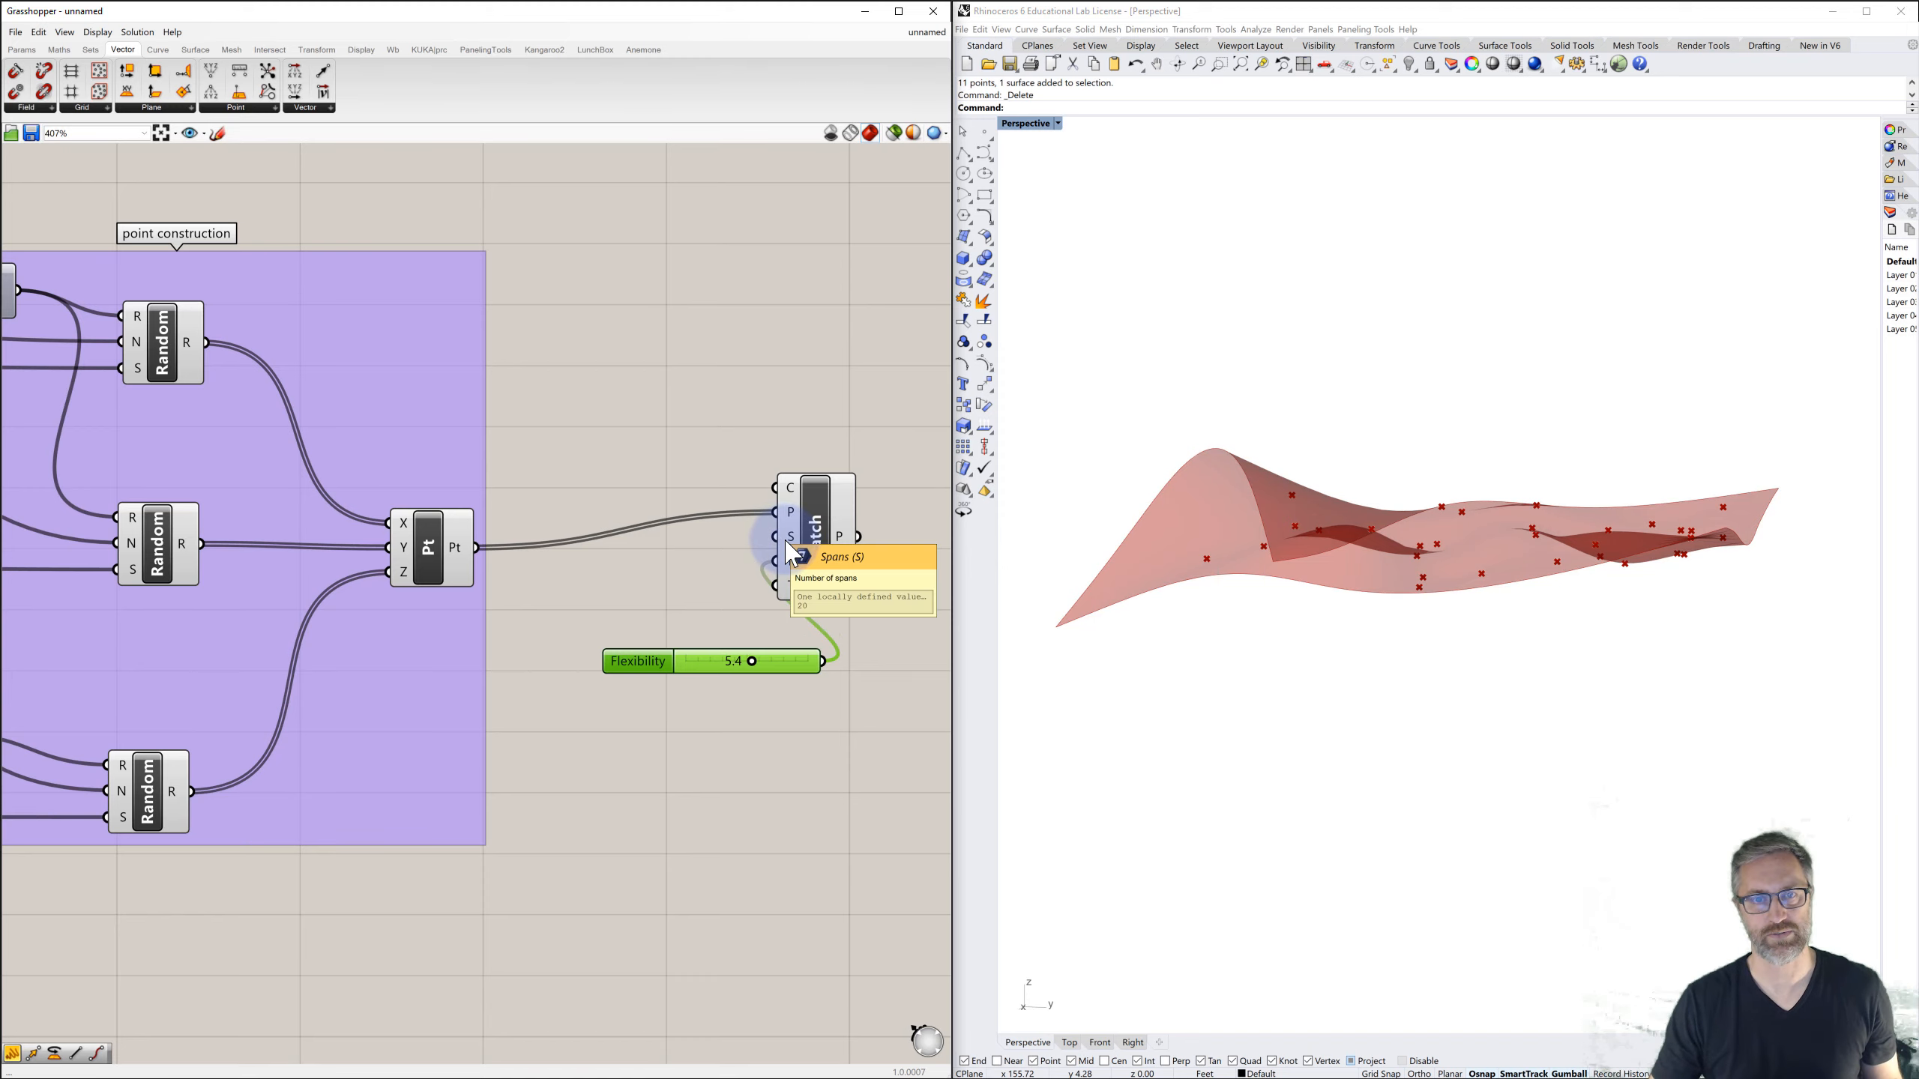
- Inspect the surface from above and shift the Patch component farther right, clear of the Flexibility slider
mouse_move(791, 555)
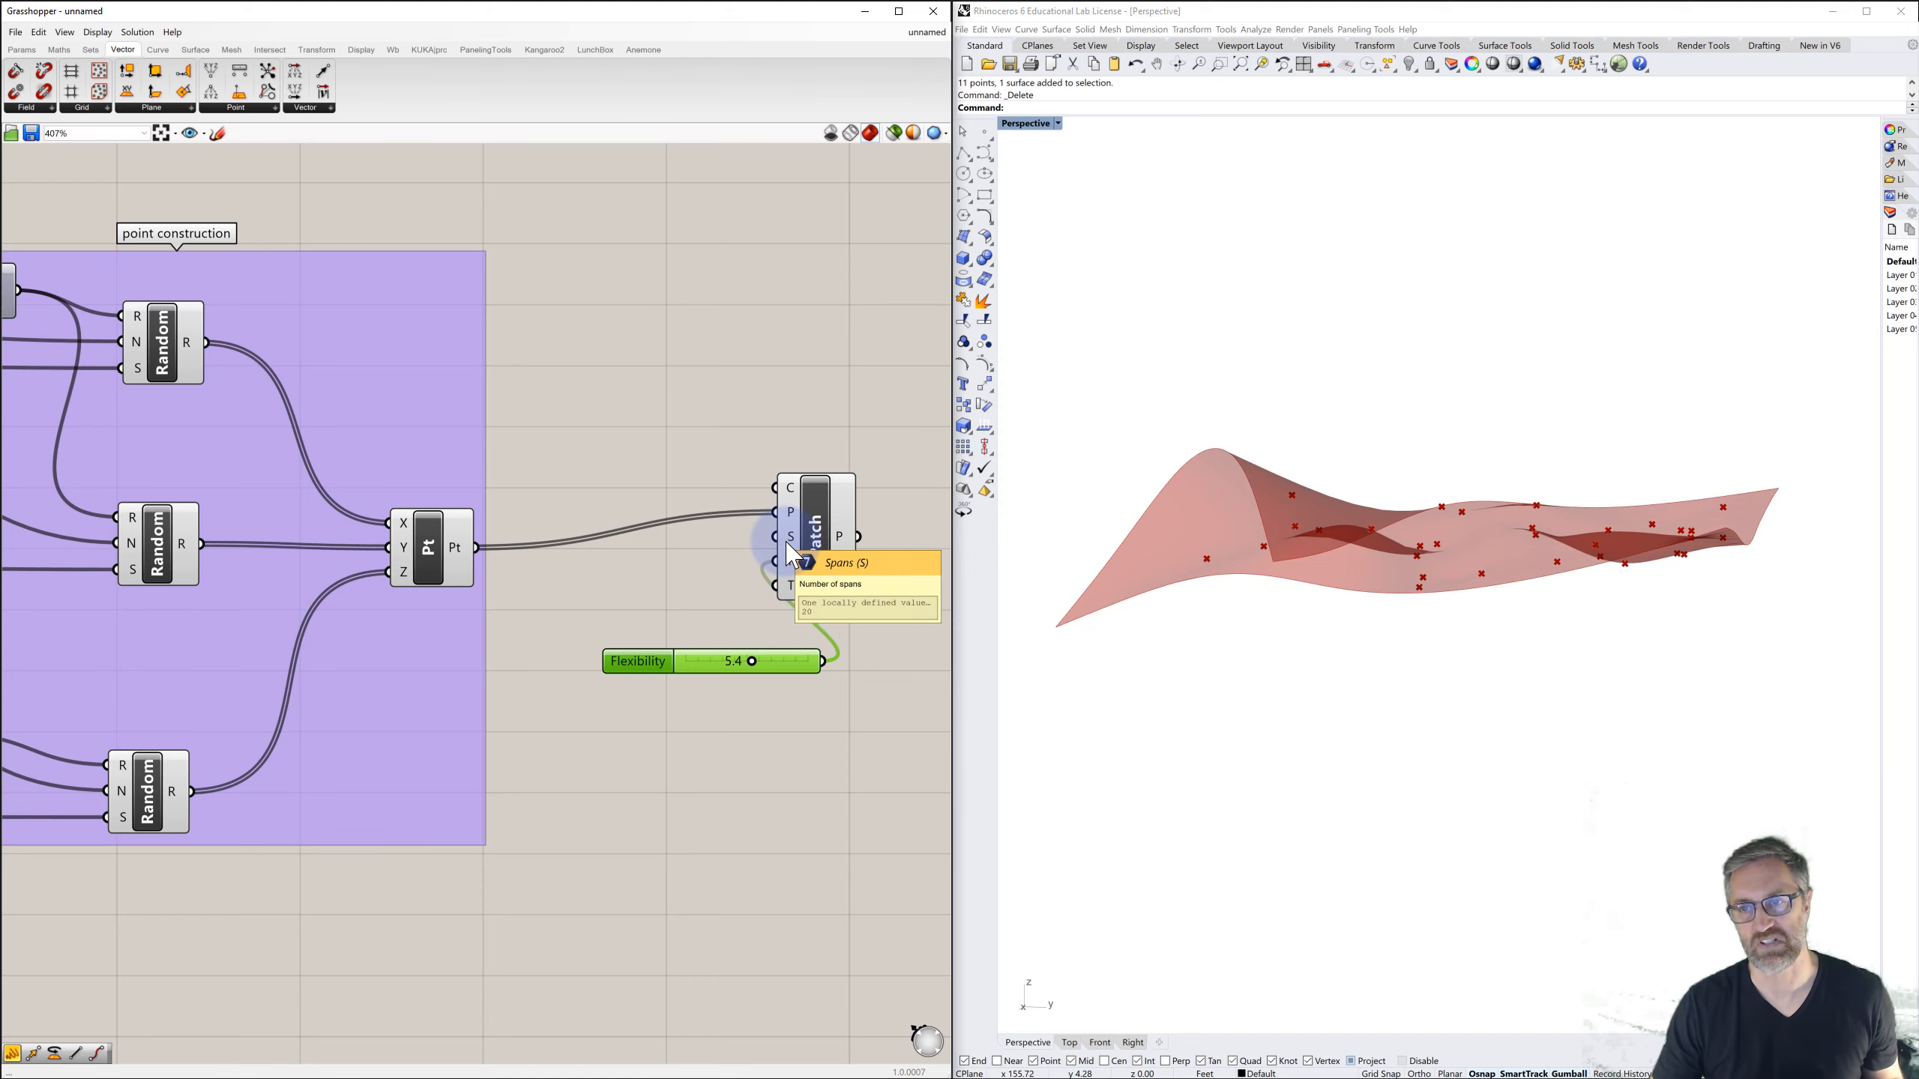
right_drag(1435, 582, 1362, 629)
click(896, 661)
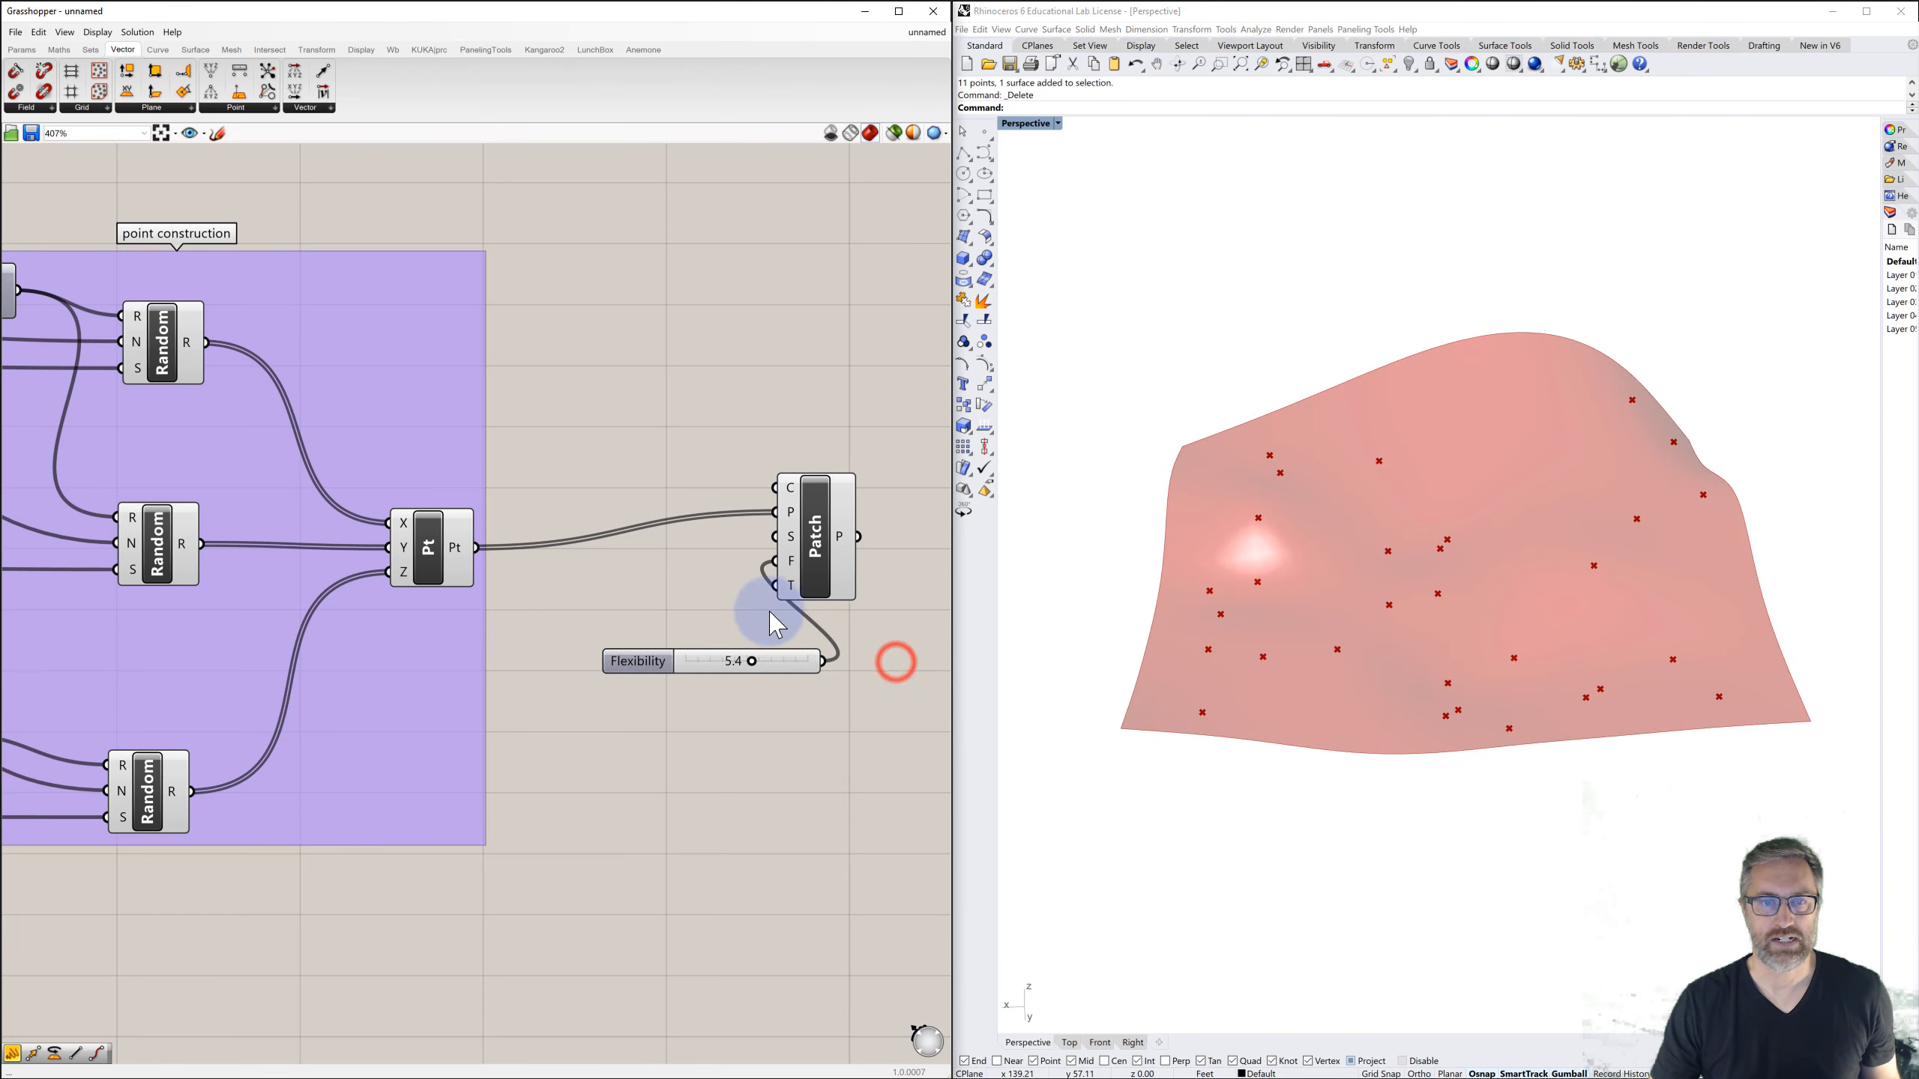
drag(814, 546, 904, 551)
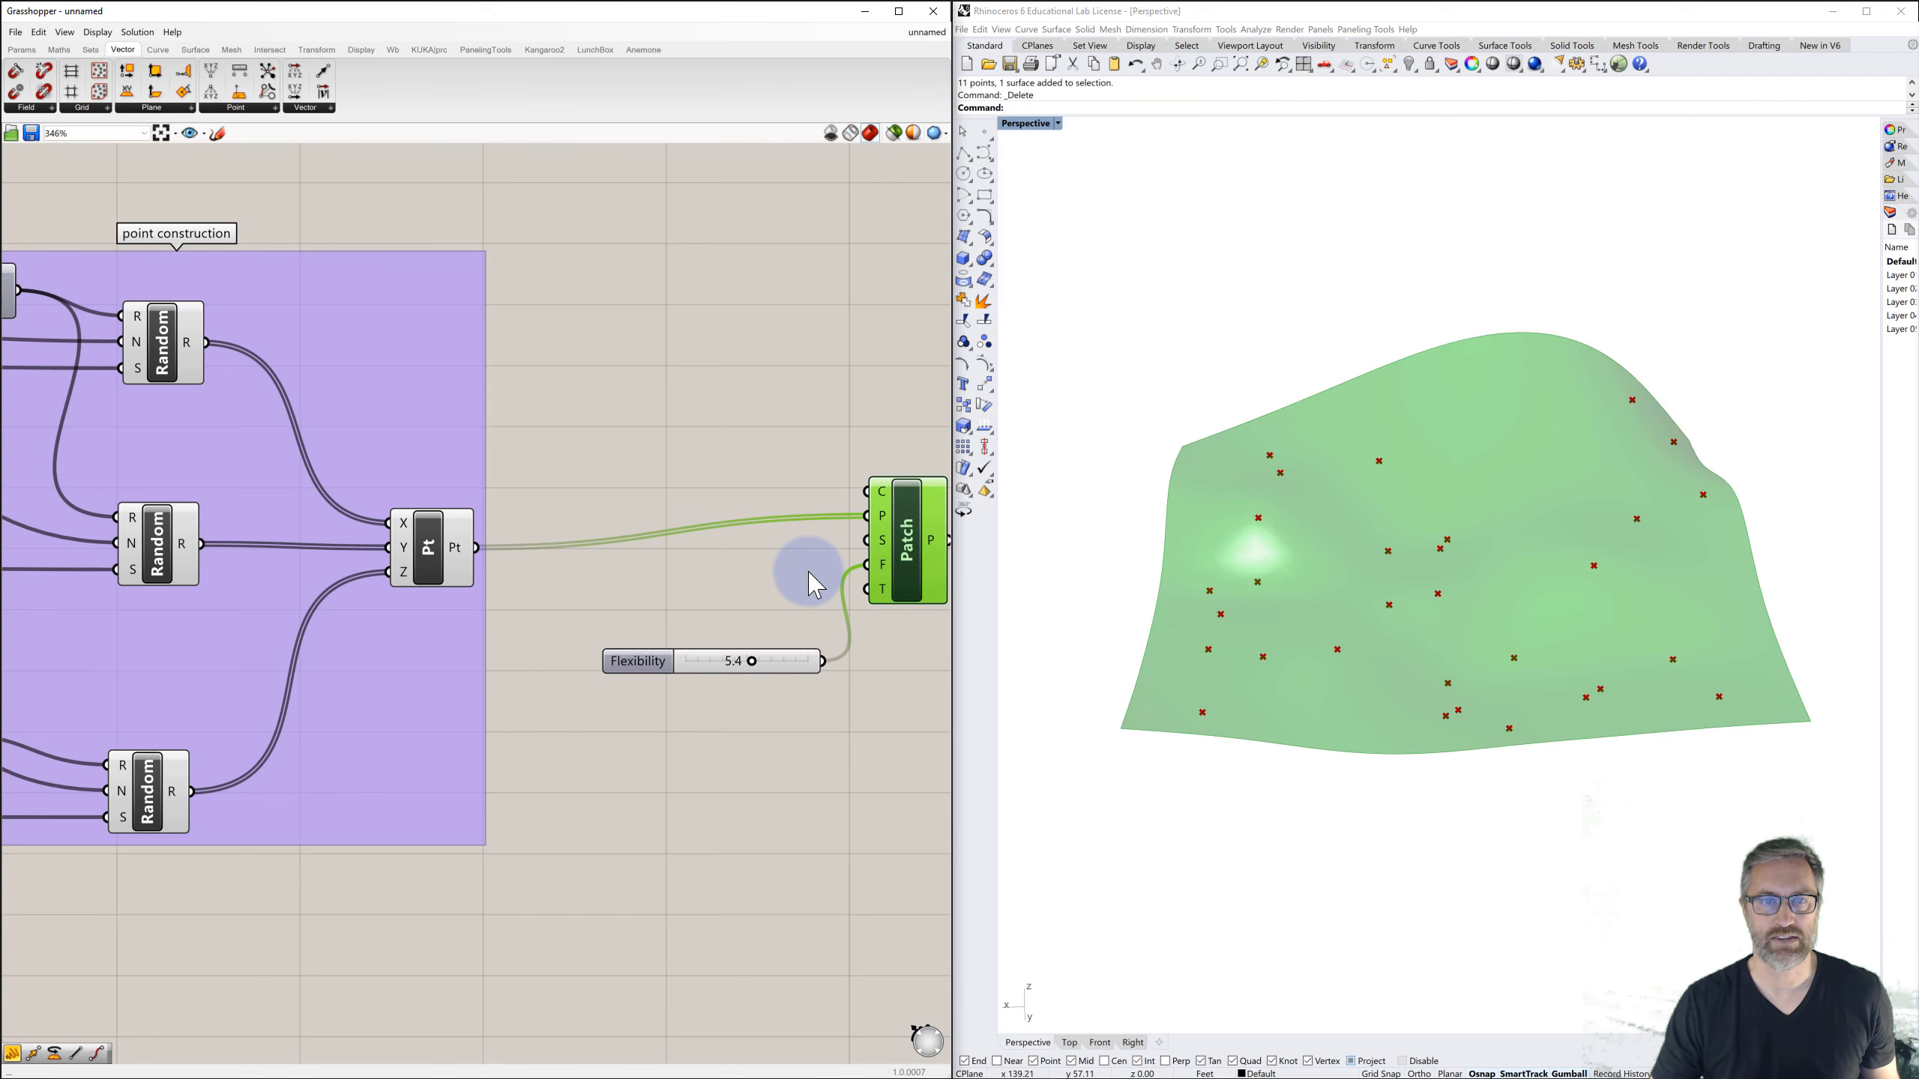
- Change the three Seed sliders to 16 for X, 67 for Y and 82 for Z to reshape the surface
scroll(808, 572, down, 2)
right_drag(621, 586, 793, 563)
right_drag(295, 557, 493, 536)
scroll(321, 518, up, 1)
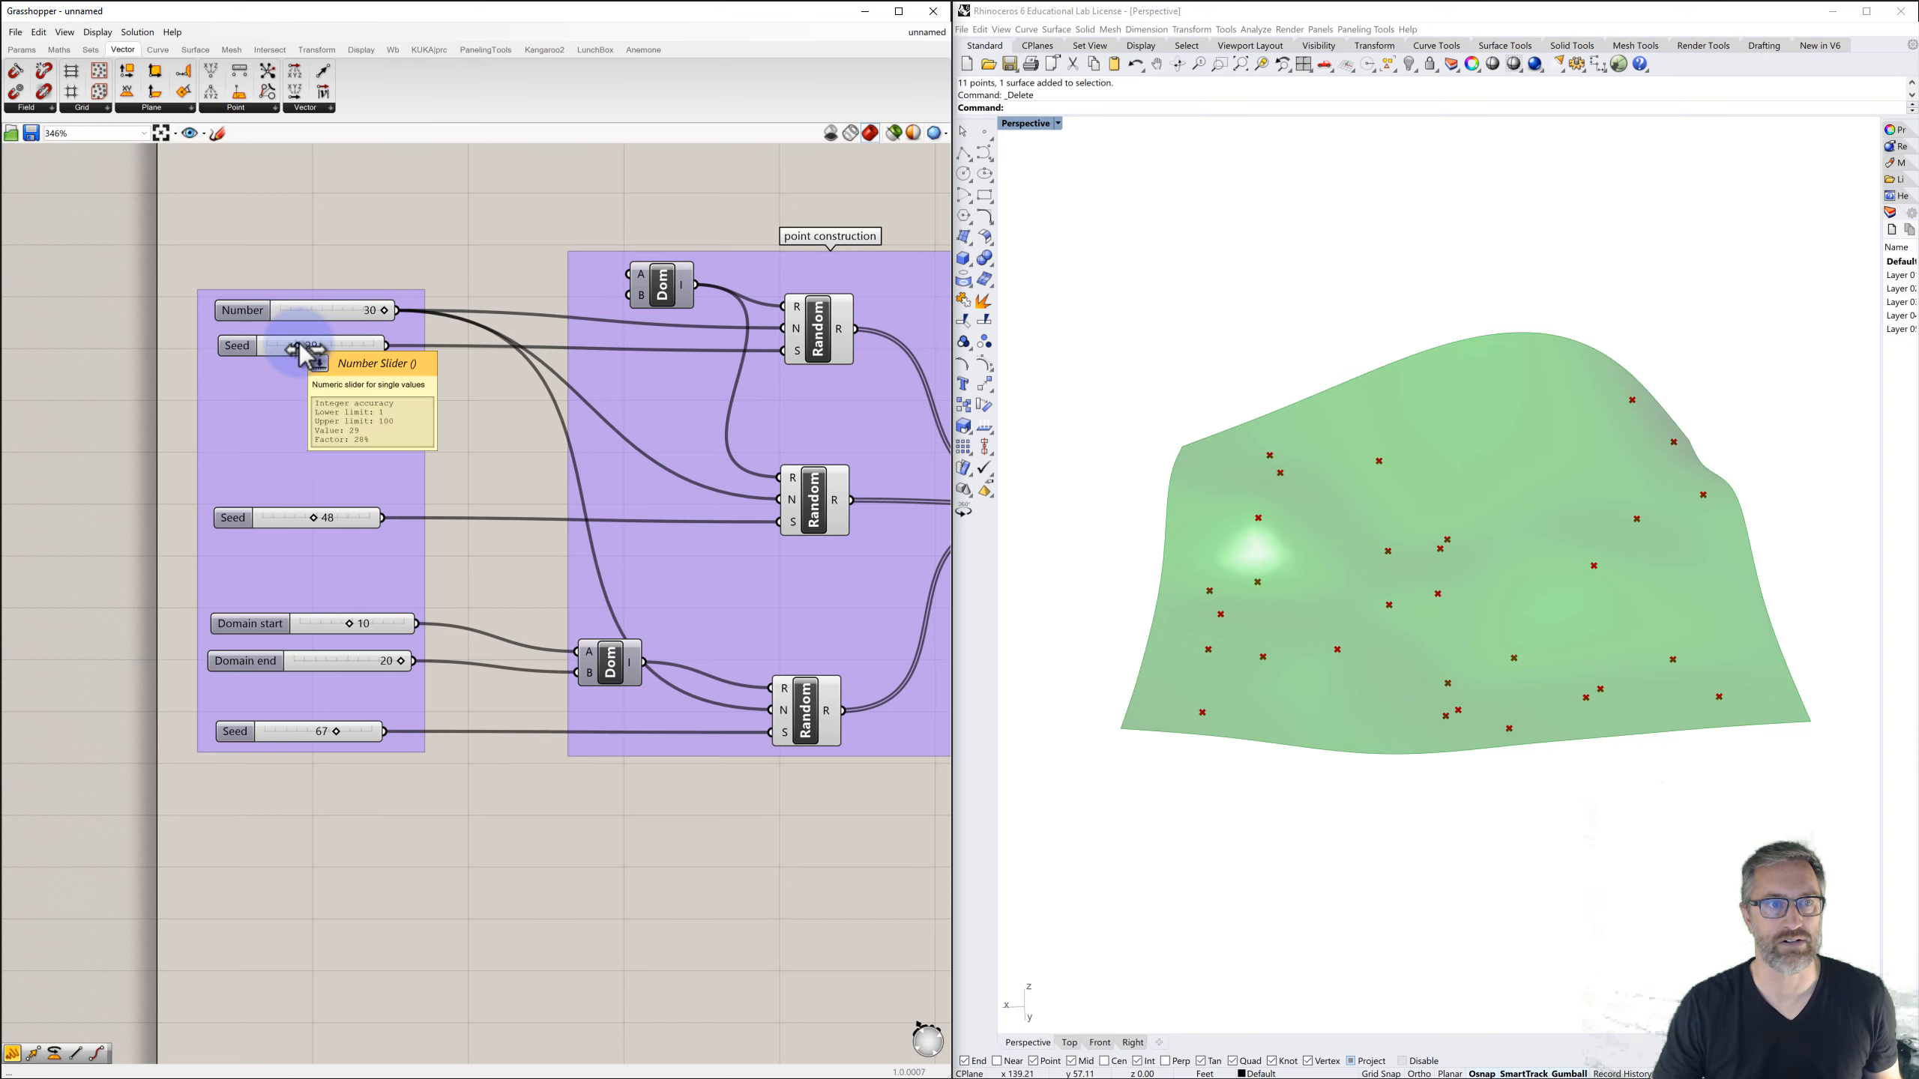
mouse_move(300, 349)
mouse_down()
mouse_move(333, 349)
mouse_move(283, 351)
mouse_up()
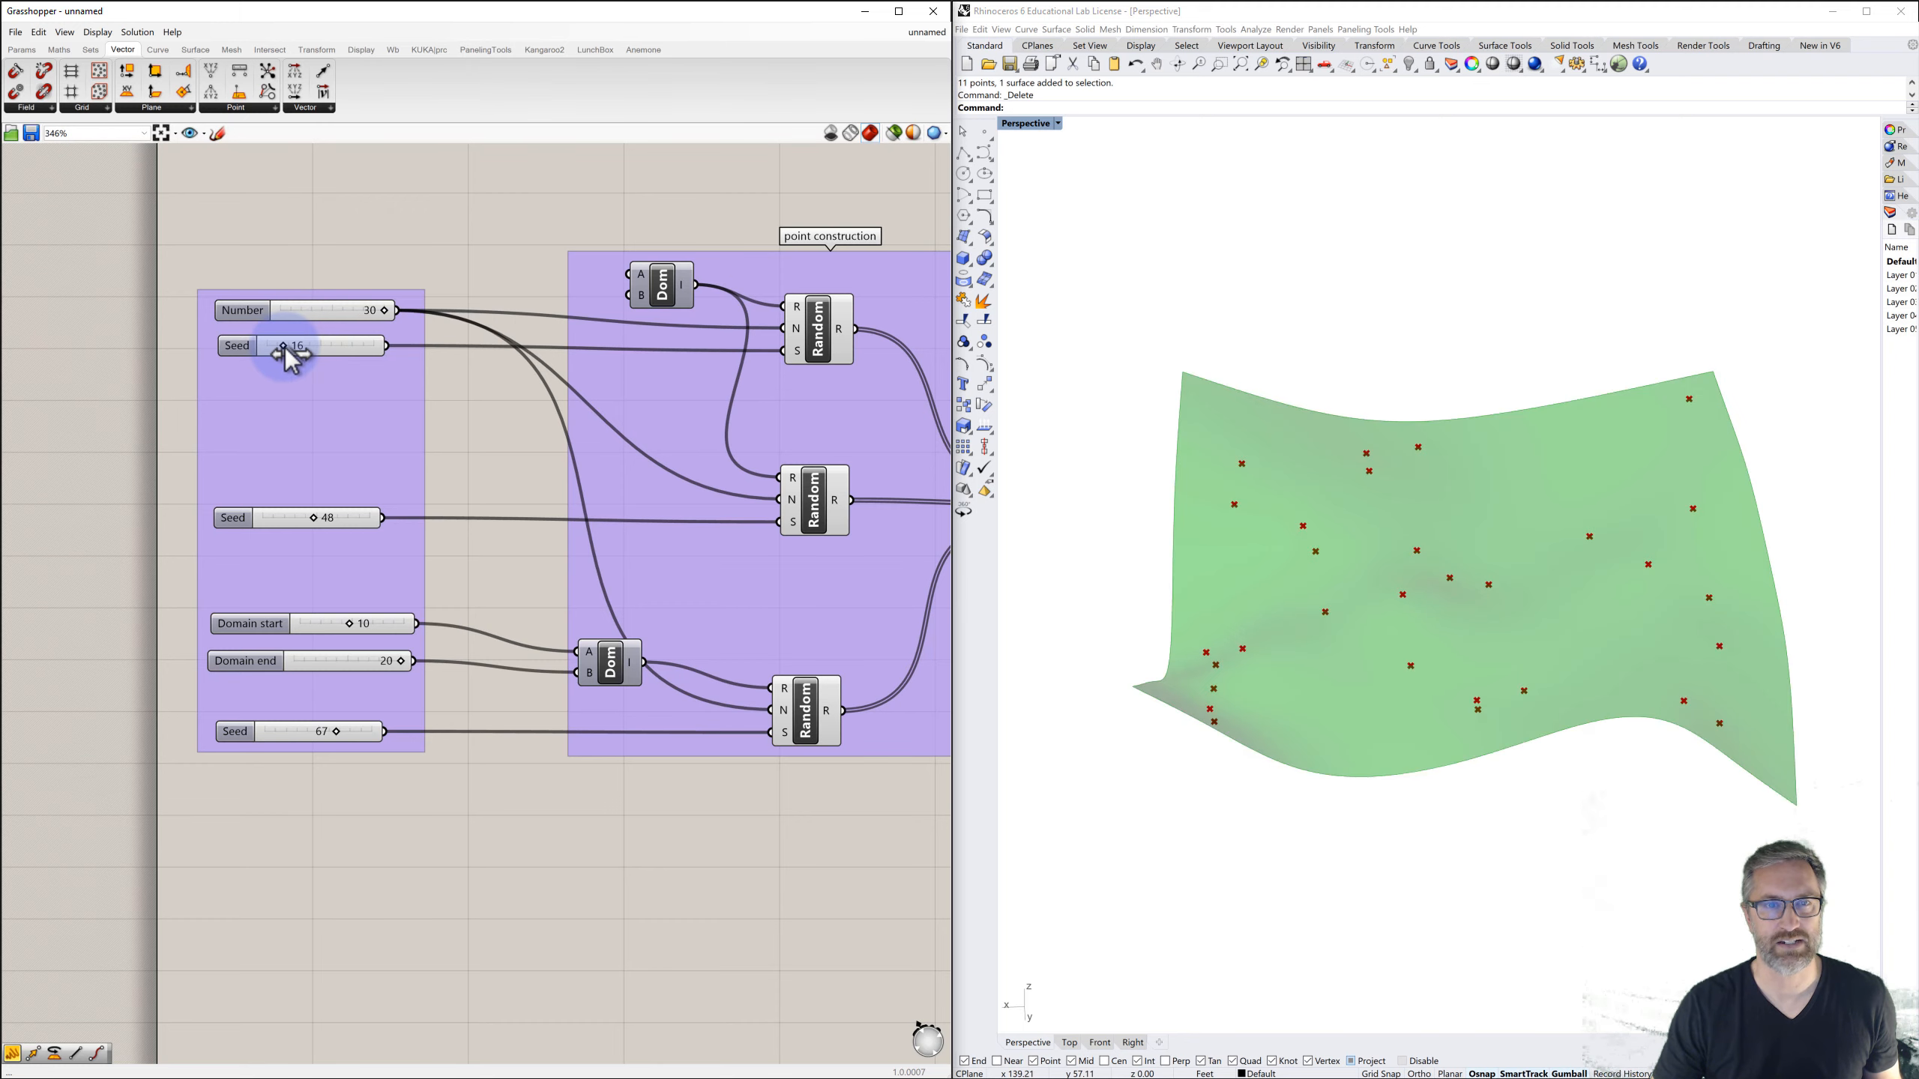
mouse_move(308, 521)
mouse_down()
mouse_move(350, 530)
mouse_move(334, 522)
mouse_up()
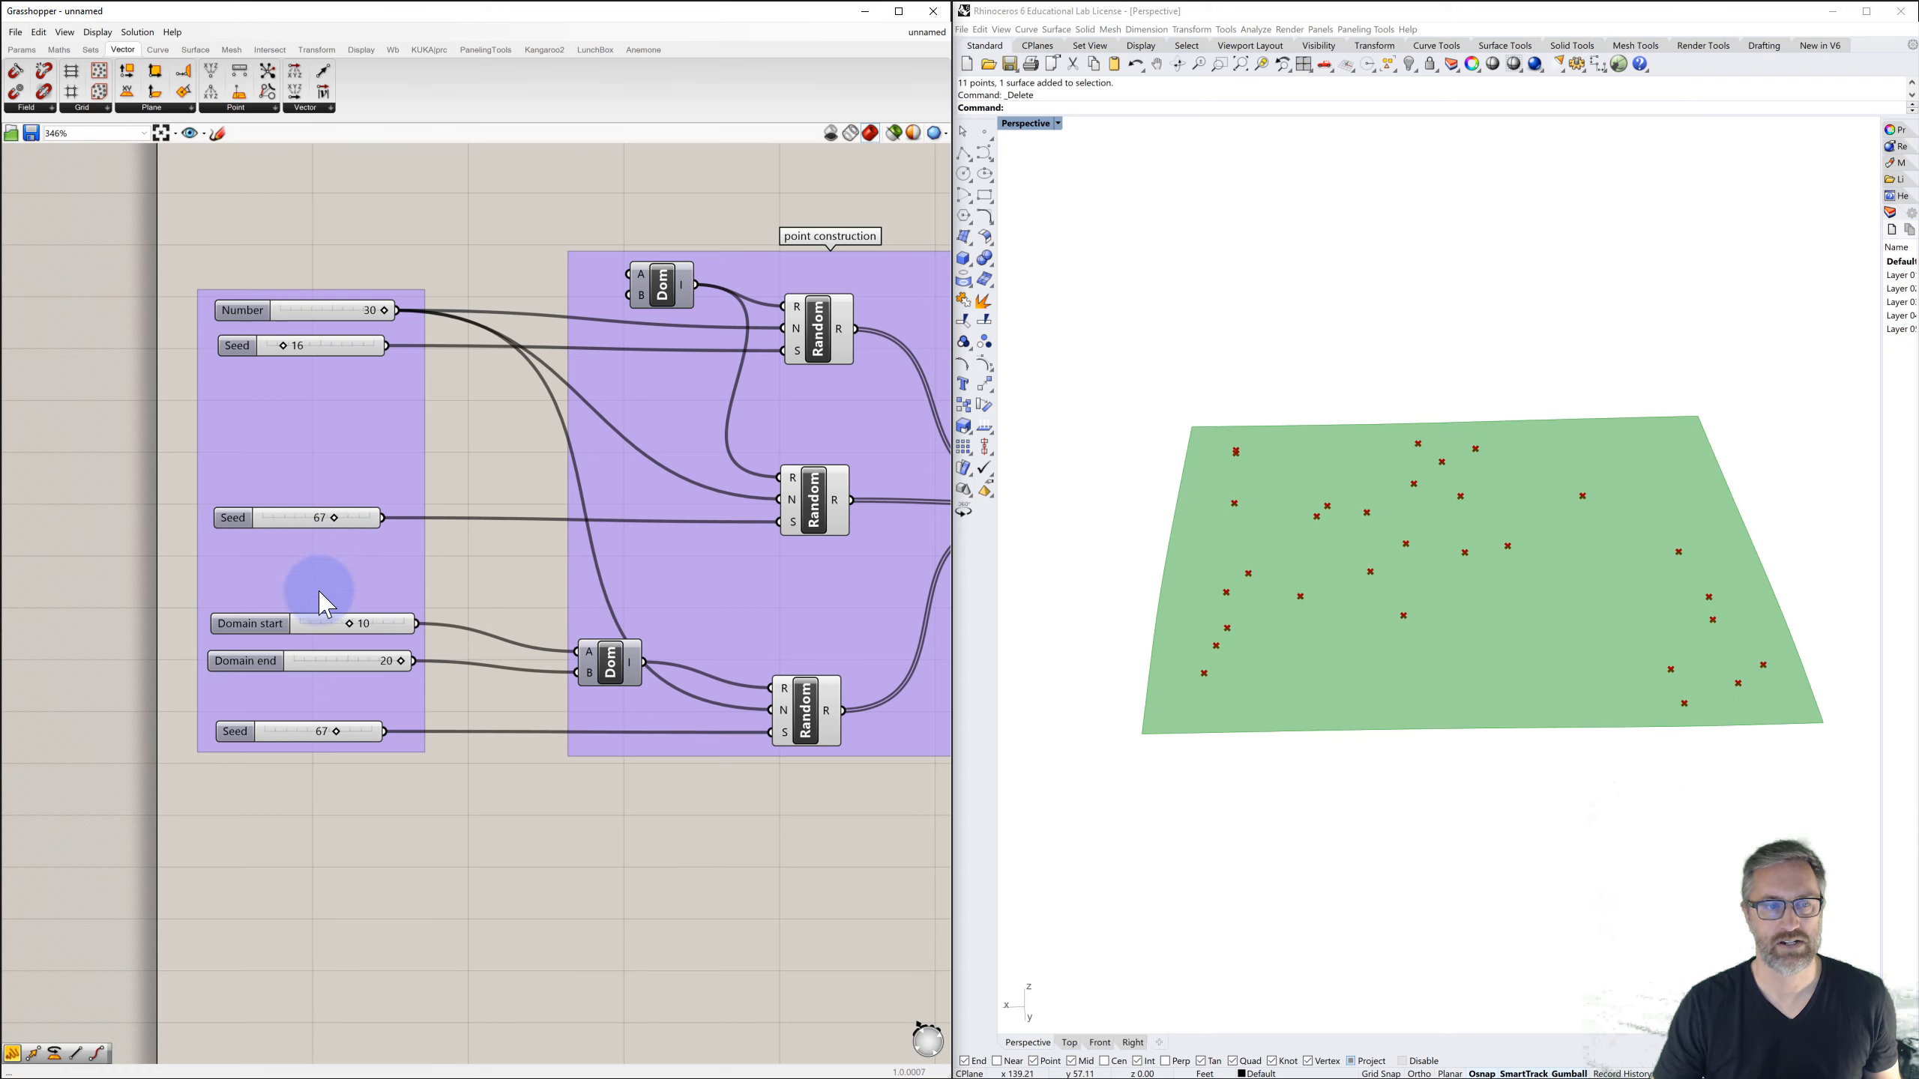
mouse_move(333, 732)
mouse_down()
mouse_move(263, 738)
mouse_move(356, 735)
mouse_up()
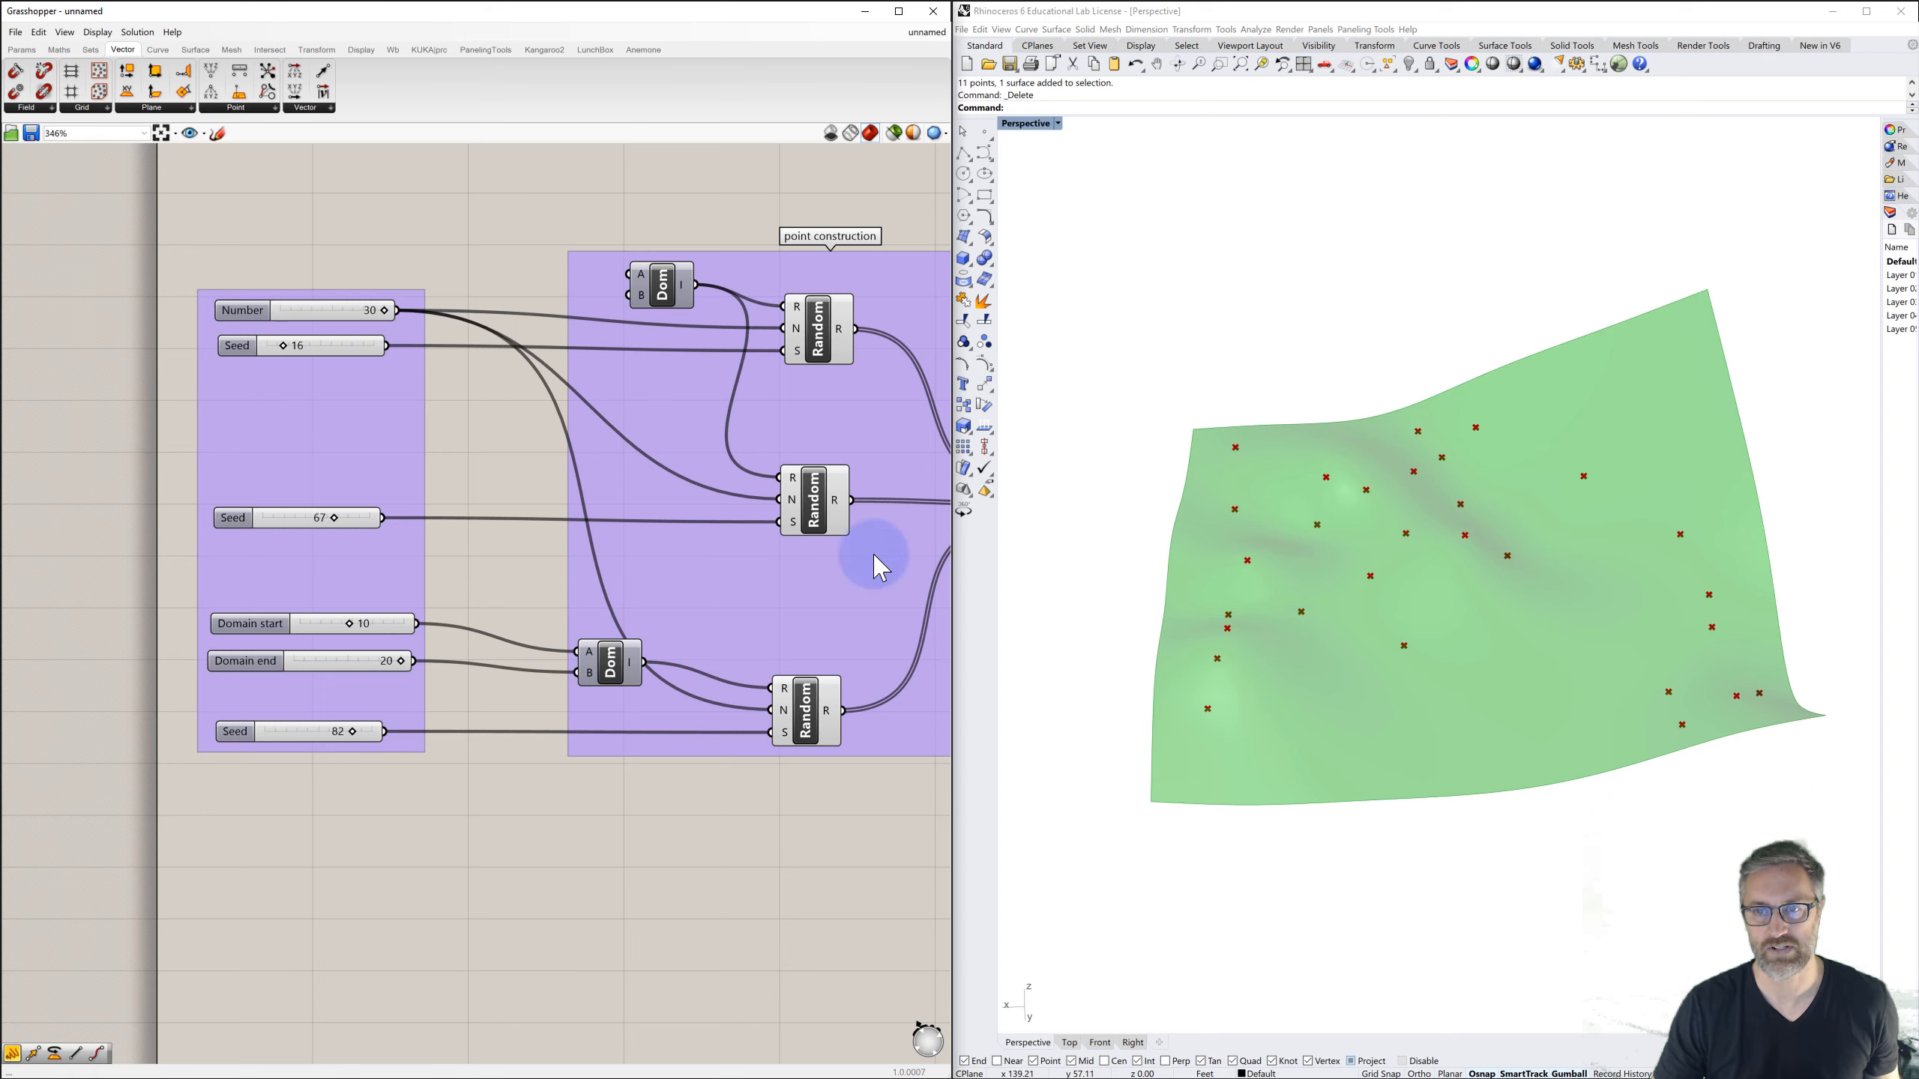
- Reduce the Number slider to 26 points and inspect the resulting terrain surface
mouse_move(1287, 596)
right_down()
mouse_move(1298, 561)
mouse_move(1379, 569)
mouse_move(1379, 591)
mouse_move(1332, 609)
mouse_move(1284, 604)
right_up()
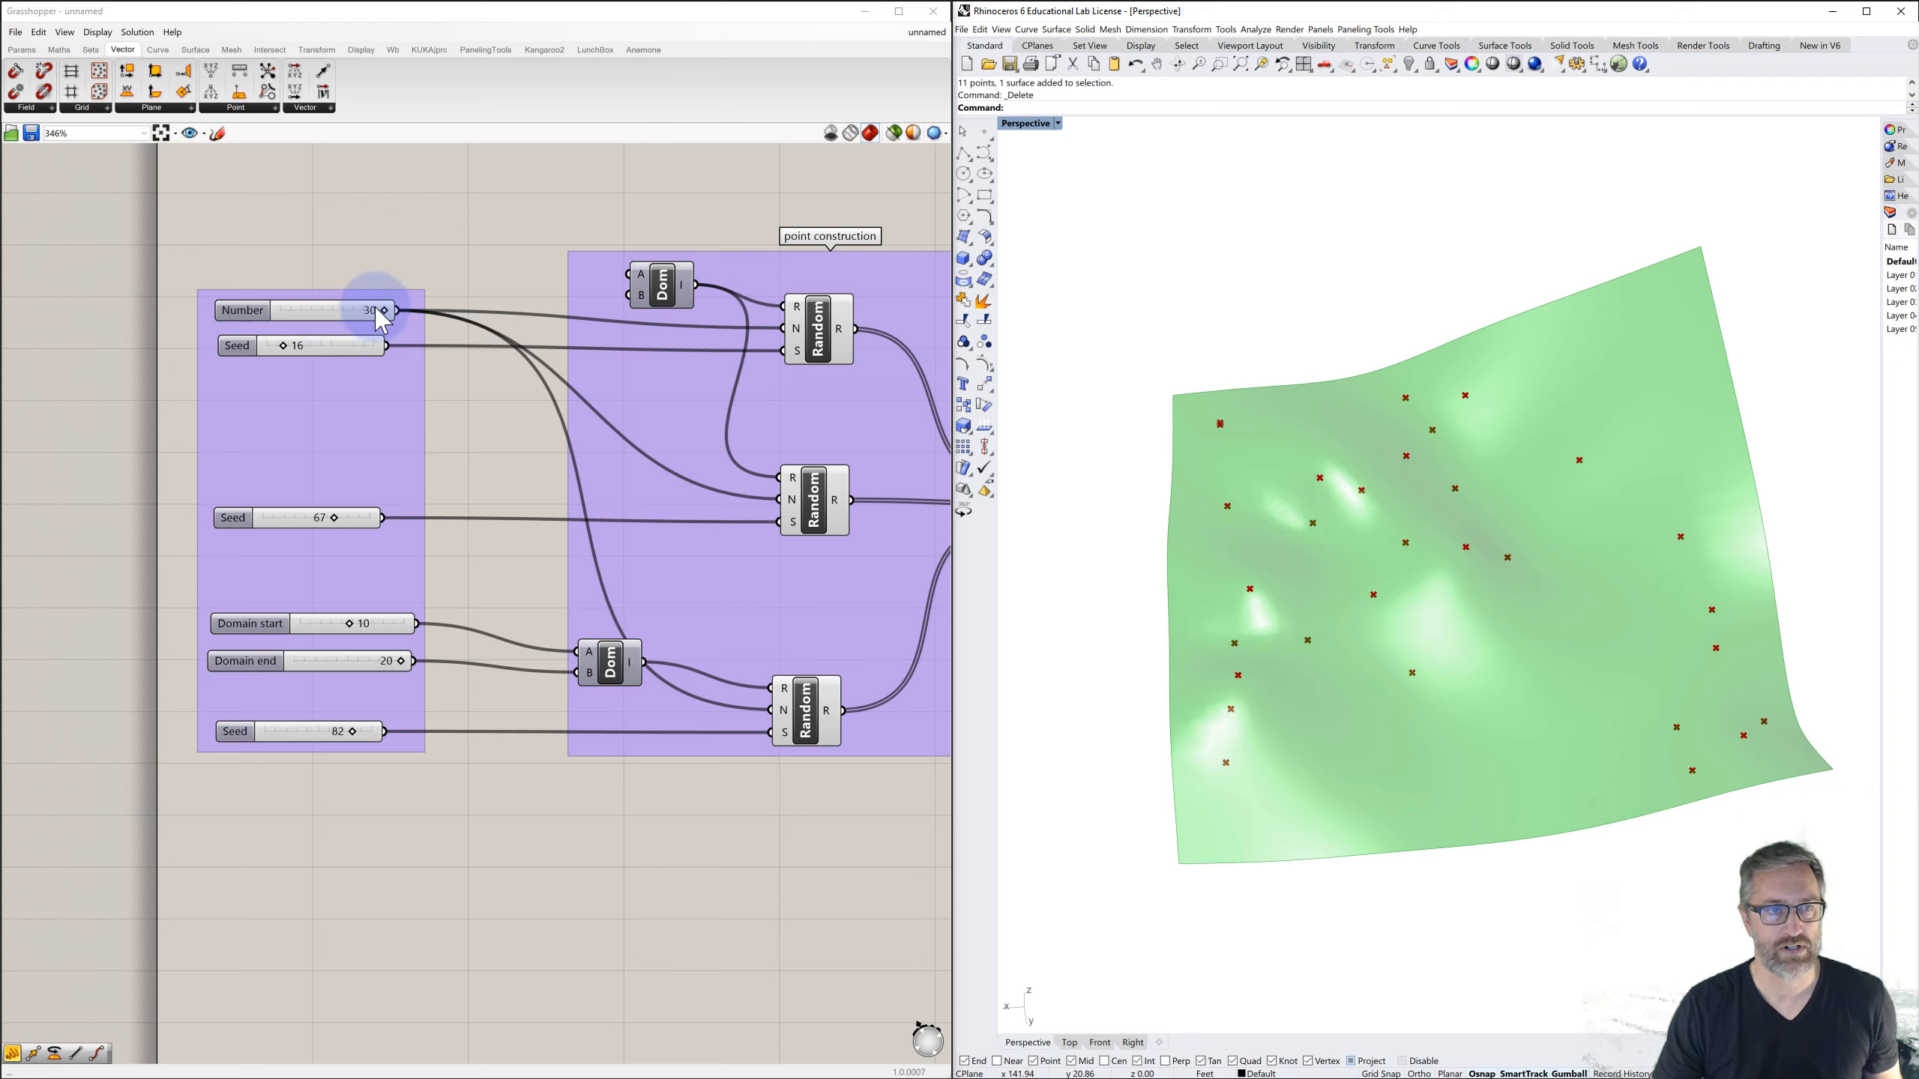
mouse_move(383, 310)
mouse_down()
mouse_move(269, 309)
mouse_move(372, 312)
mouse_up()
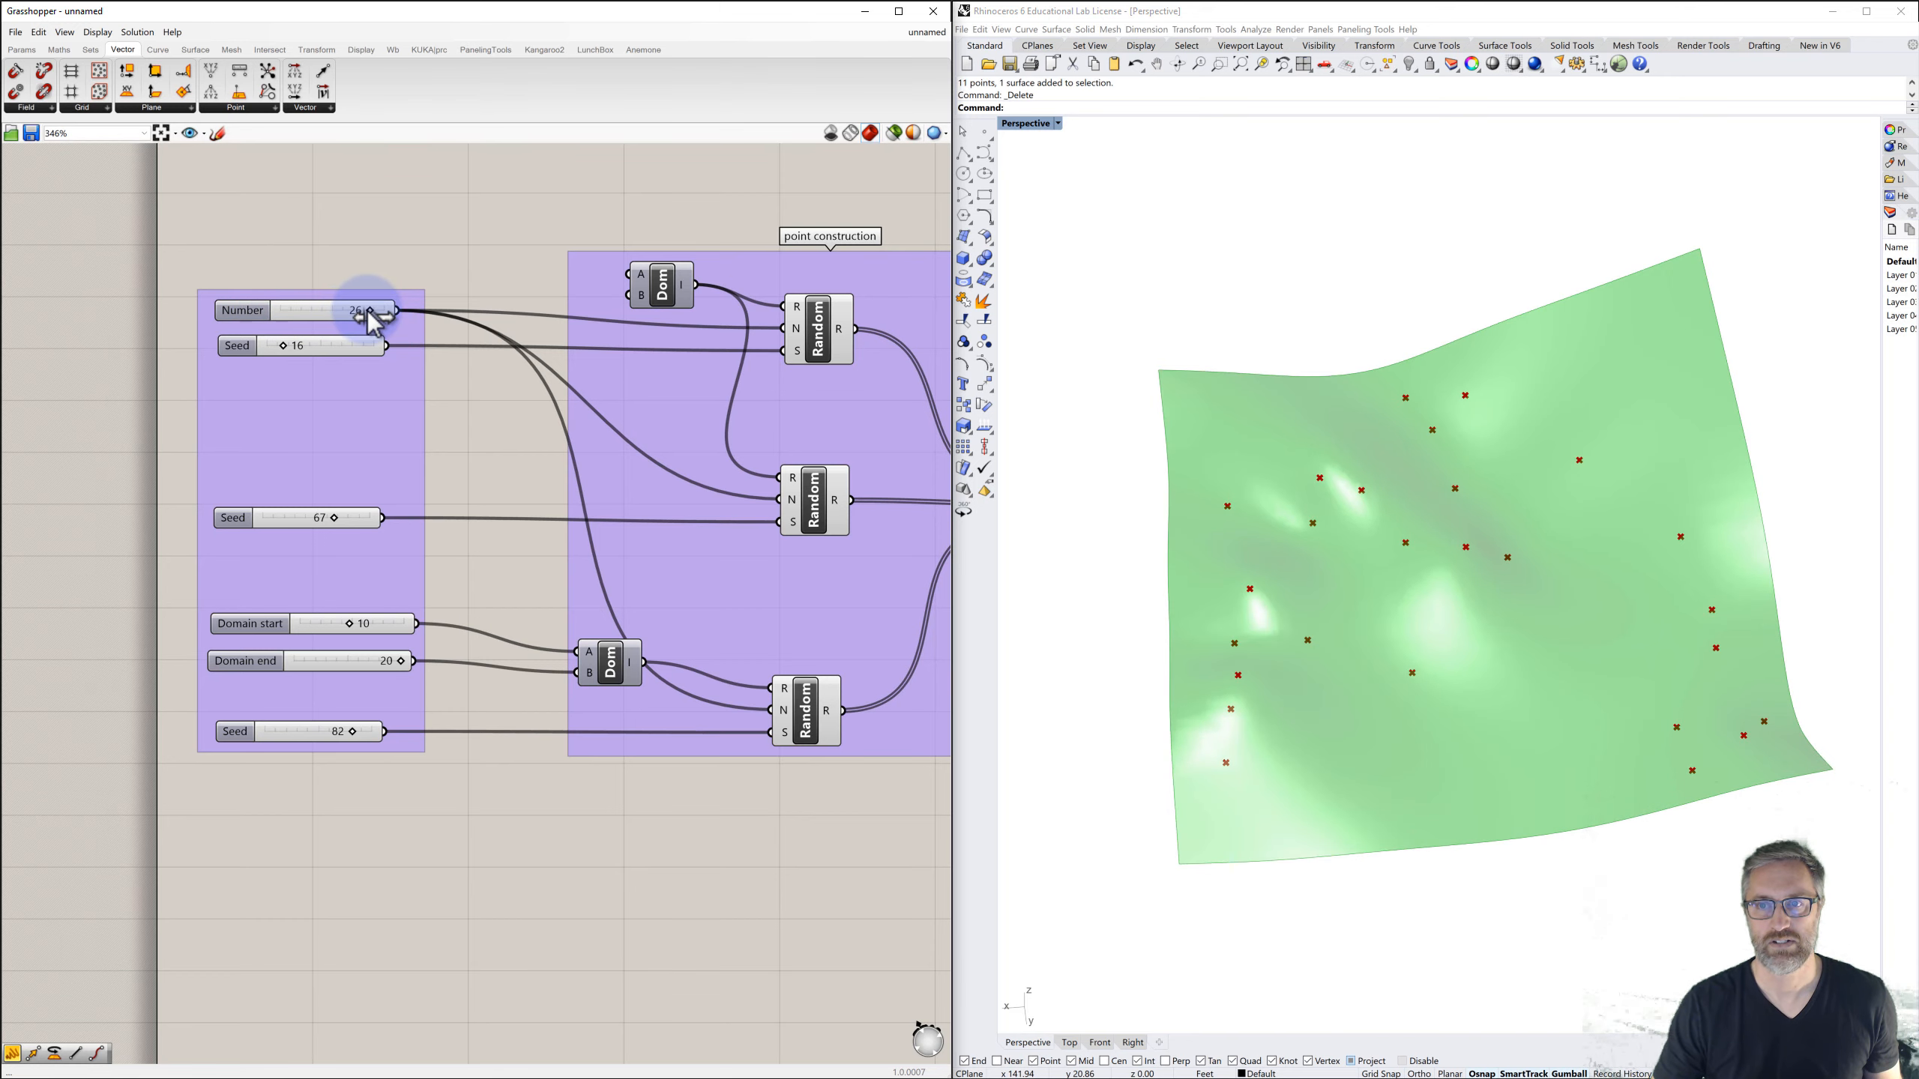
mouse_move(1150, 660)
right_down()
mouse_move(1144, 622)
mouse_move(1110, 614)
mouse_move(1093, 634)
mouse_move(1135, 664)
mouse_move(1241, 641)
mouse_move(1234, 664)
right_up()
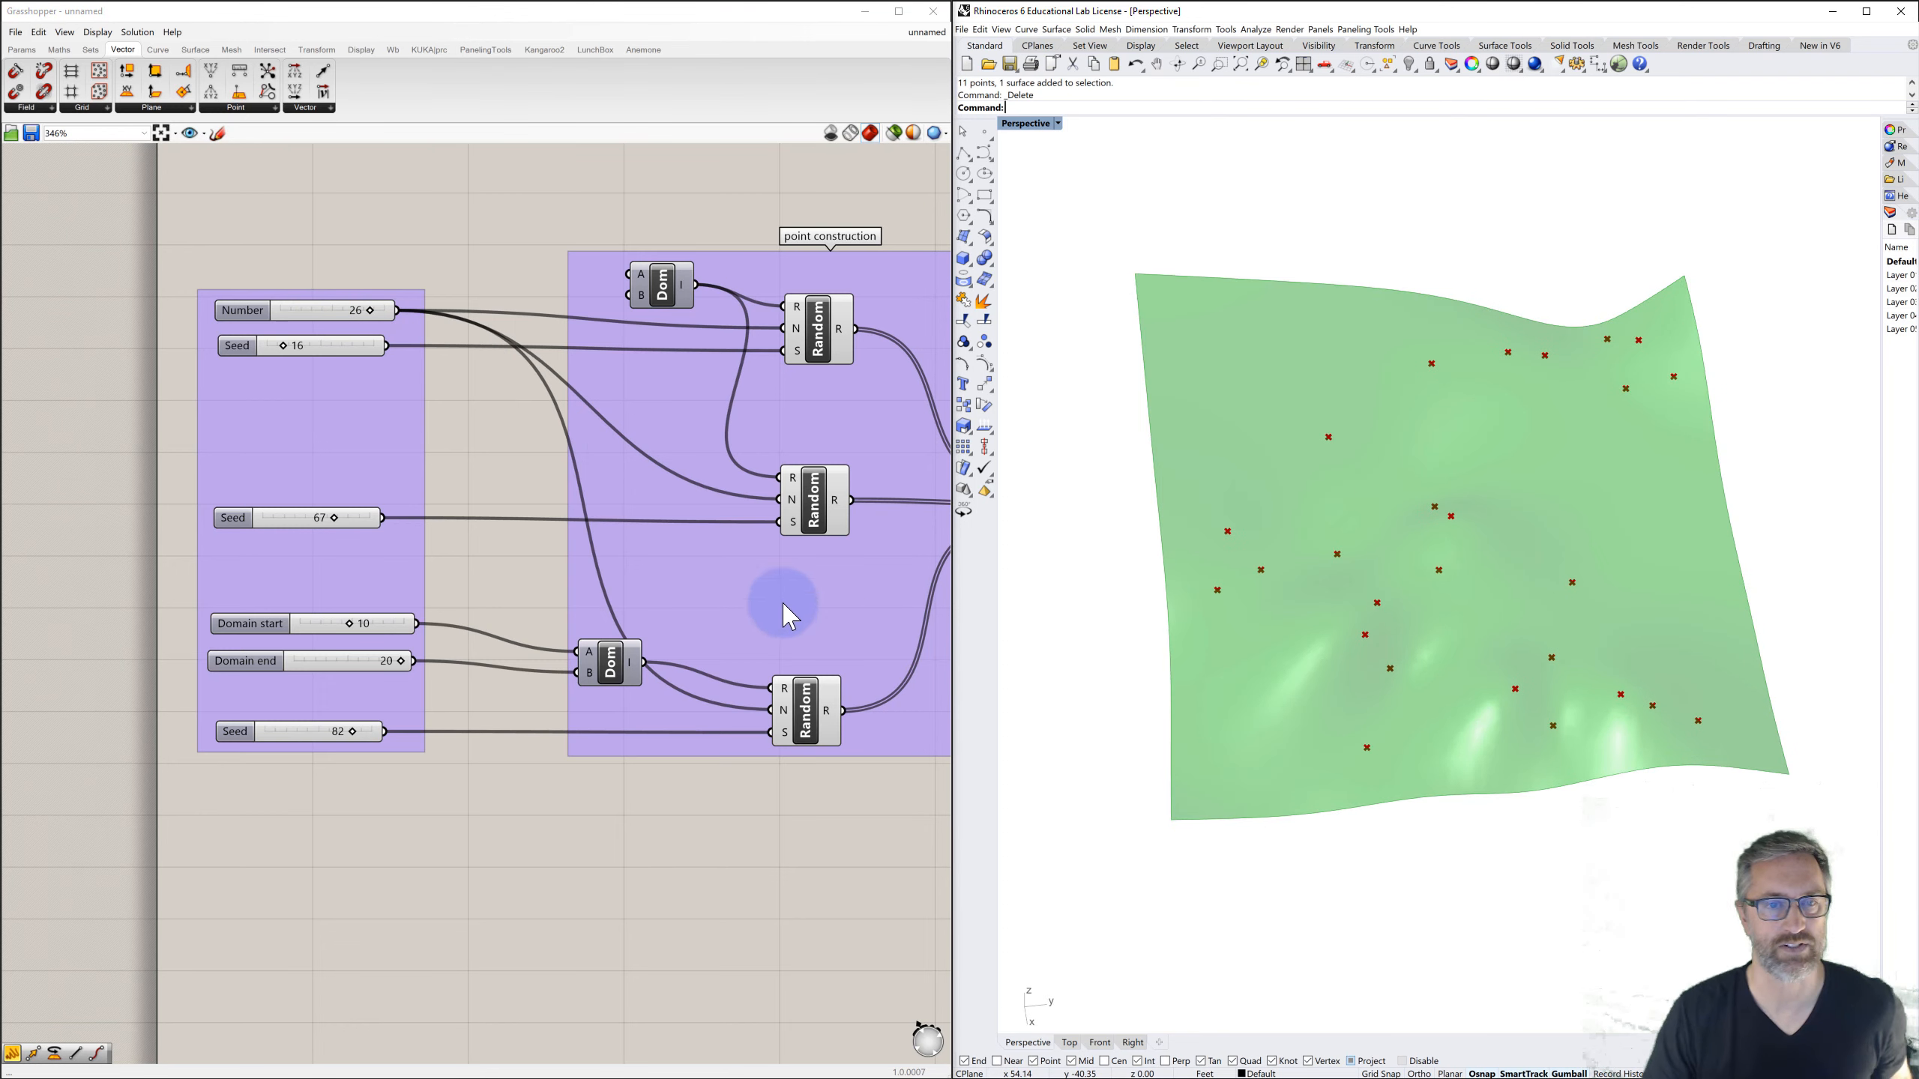
- Review the whole definition, from the input sliders through the point construction group to the Patch component and its Flexibility slider
scroll(621, 601, down, 5)
right_drag(628, 586, 285, 521)
right_drag(756, 604, 633, 575)
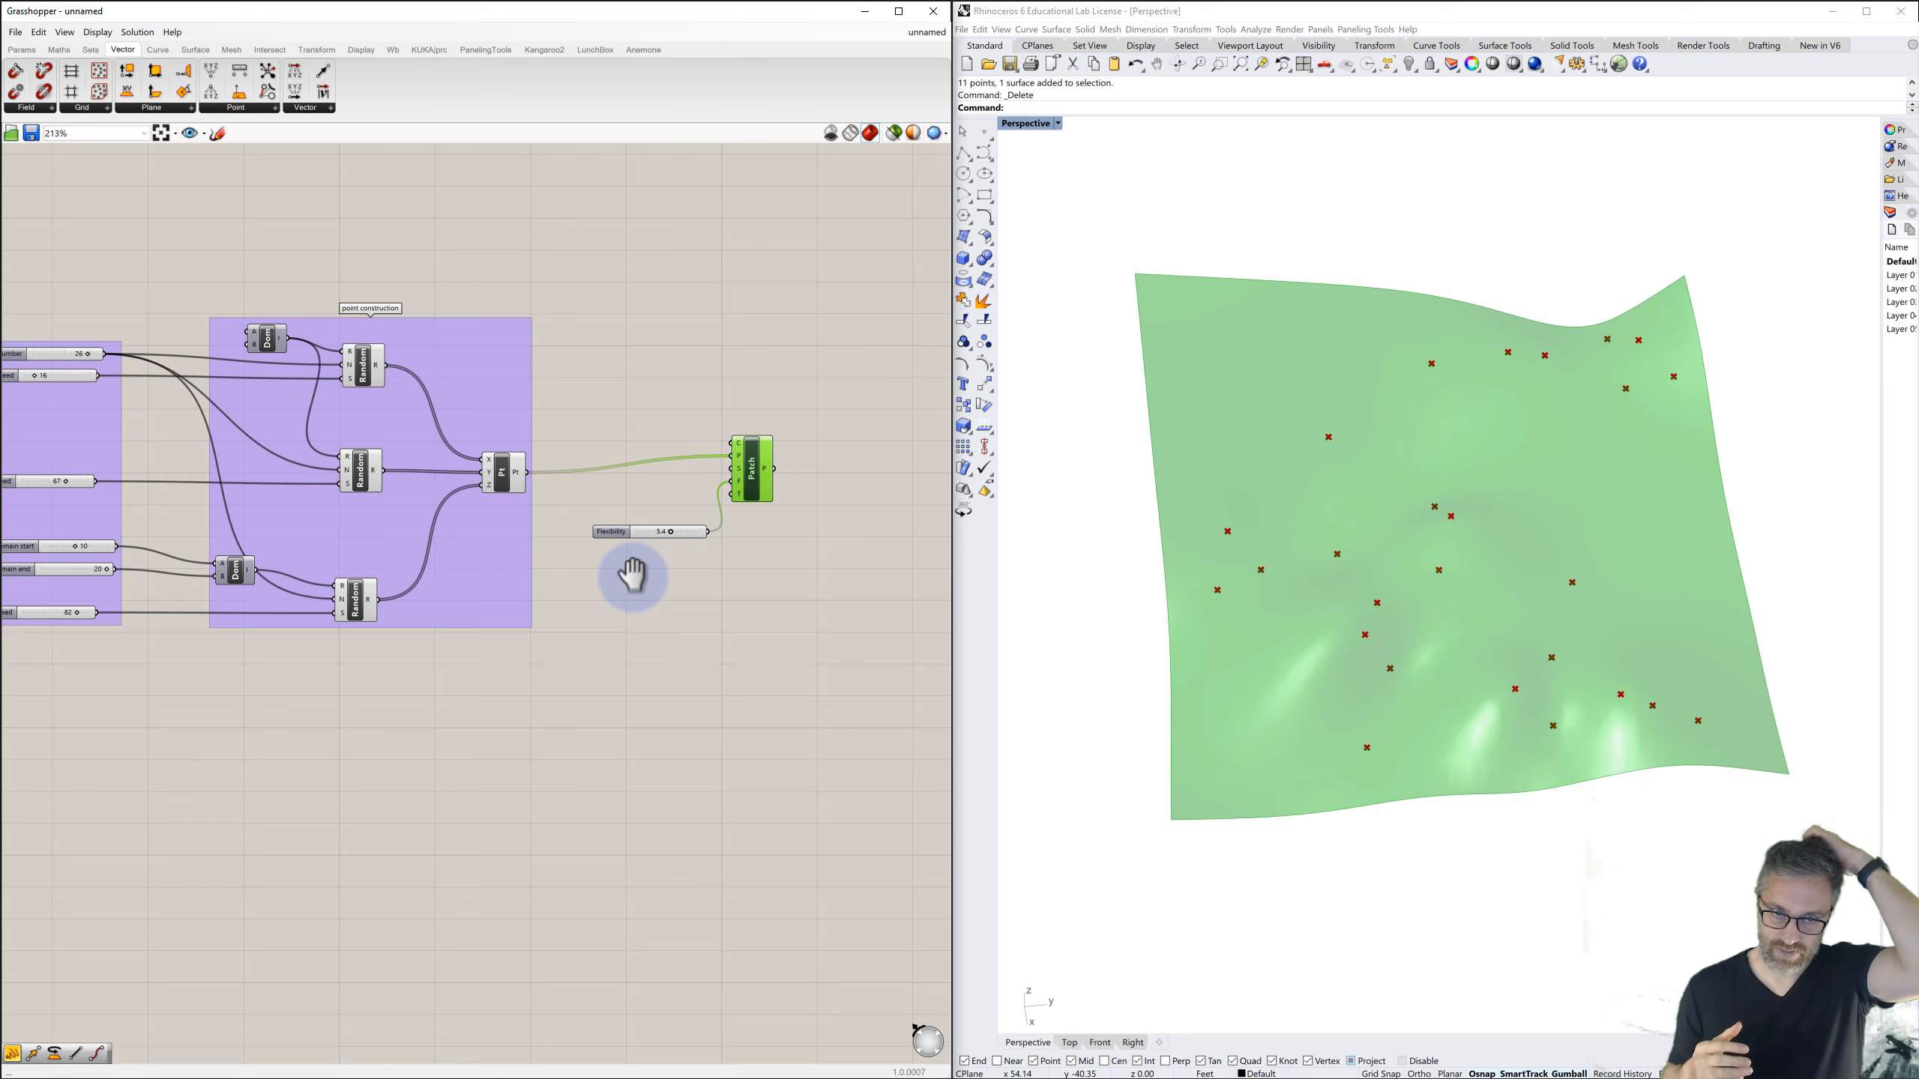
scroll(536, 523, down, 2)
right_drag(523, 528, 604, 529)
scroll(664, 518, up, 2)
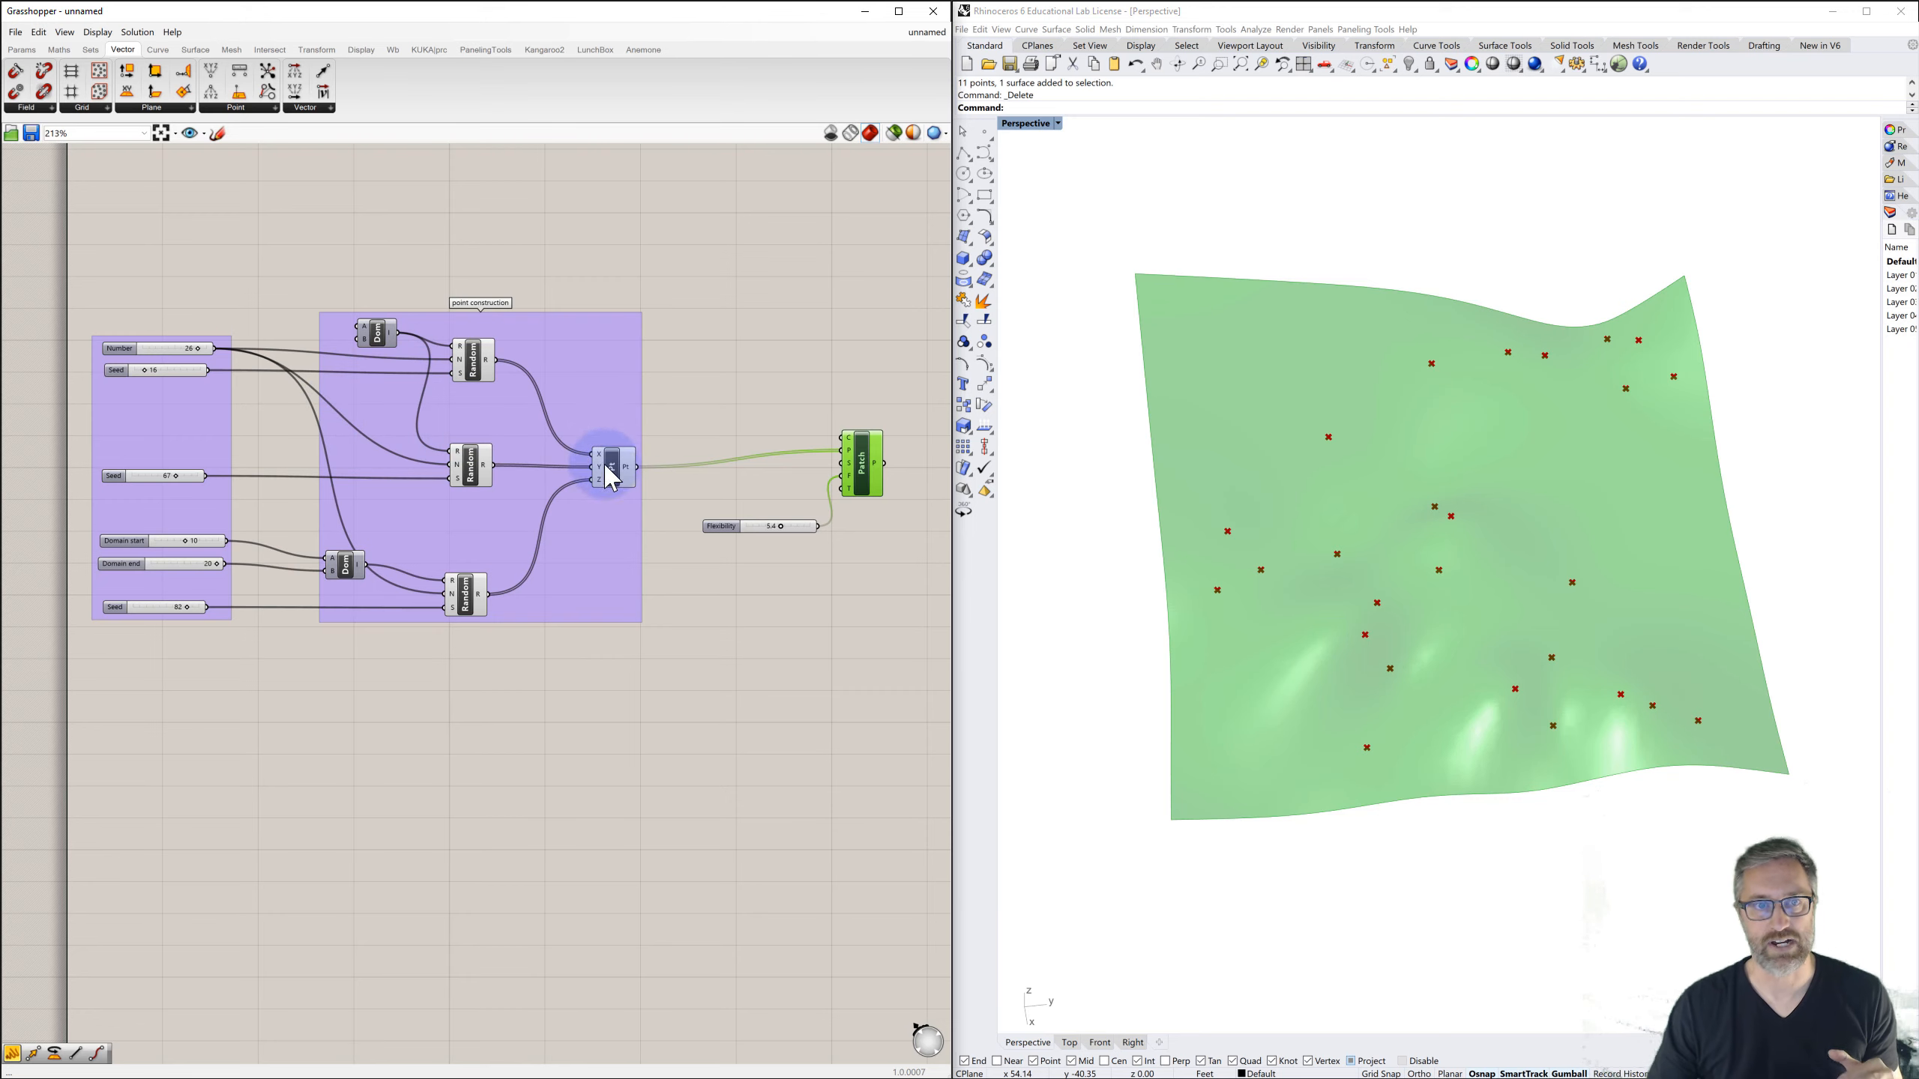
scroll(616, 465, up, 3)
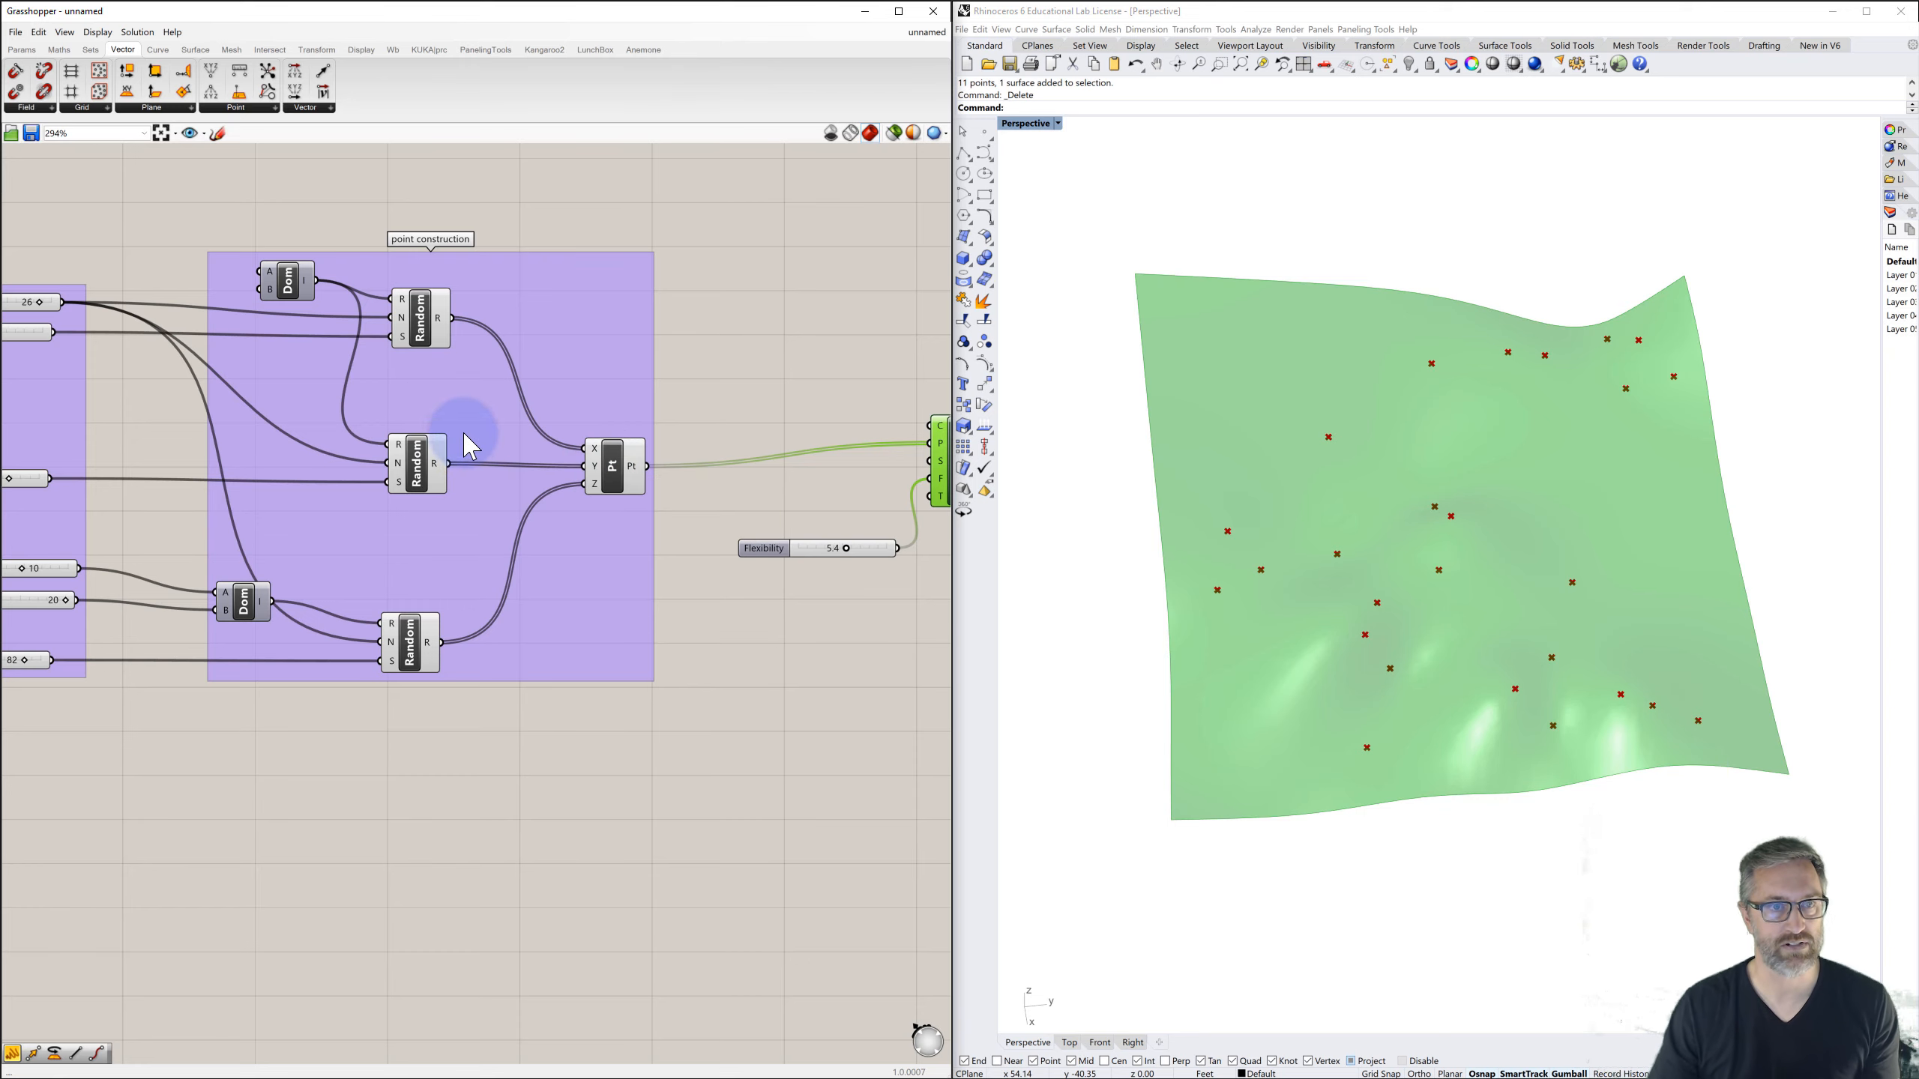
right_drag(676, 477, 422, 462)
drag(655, 461, 659, 463)
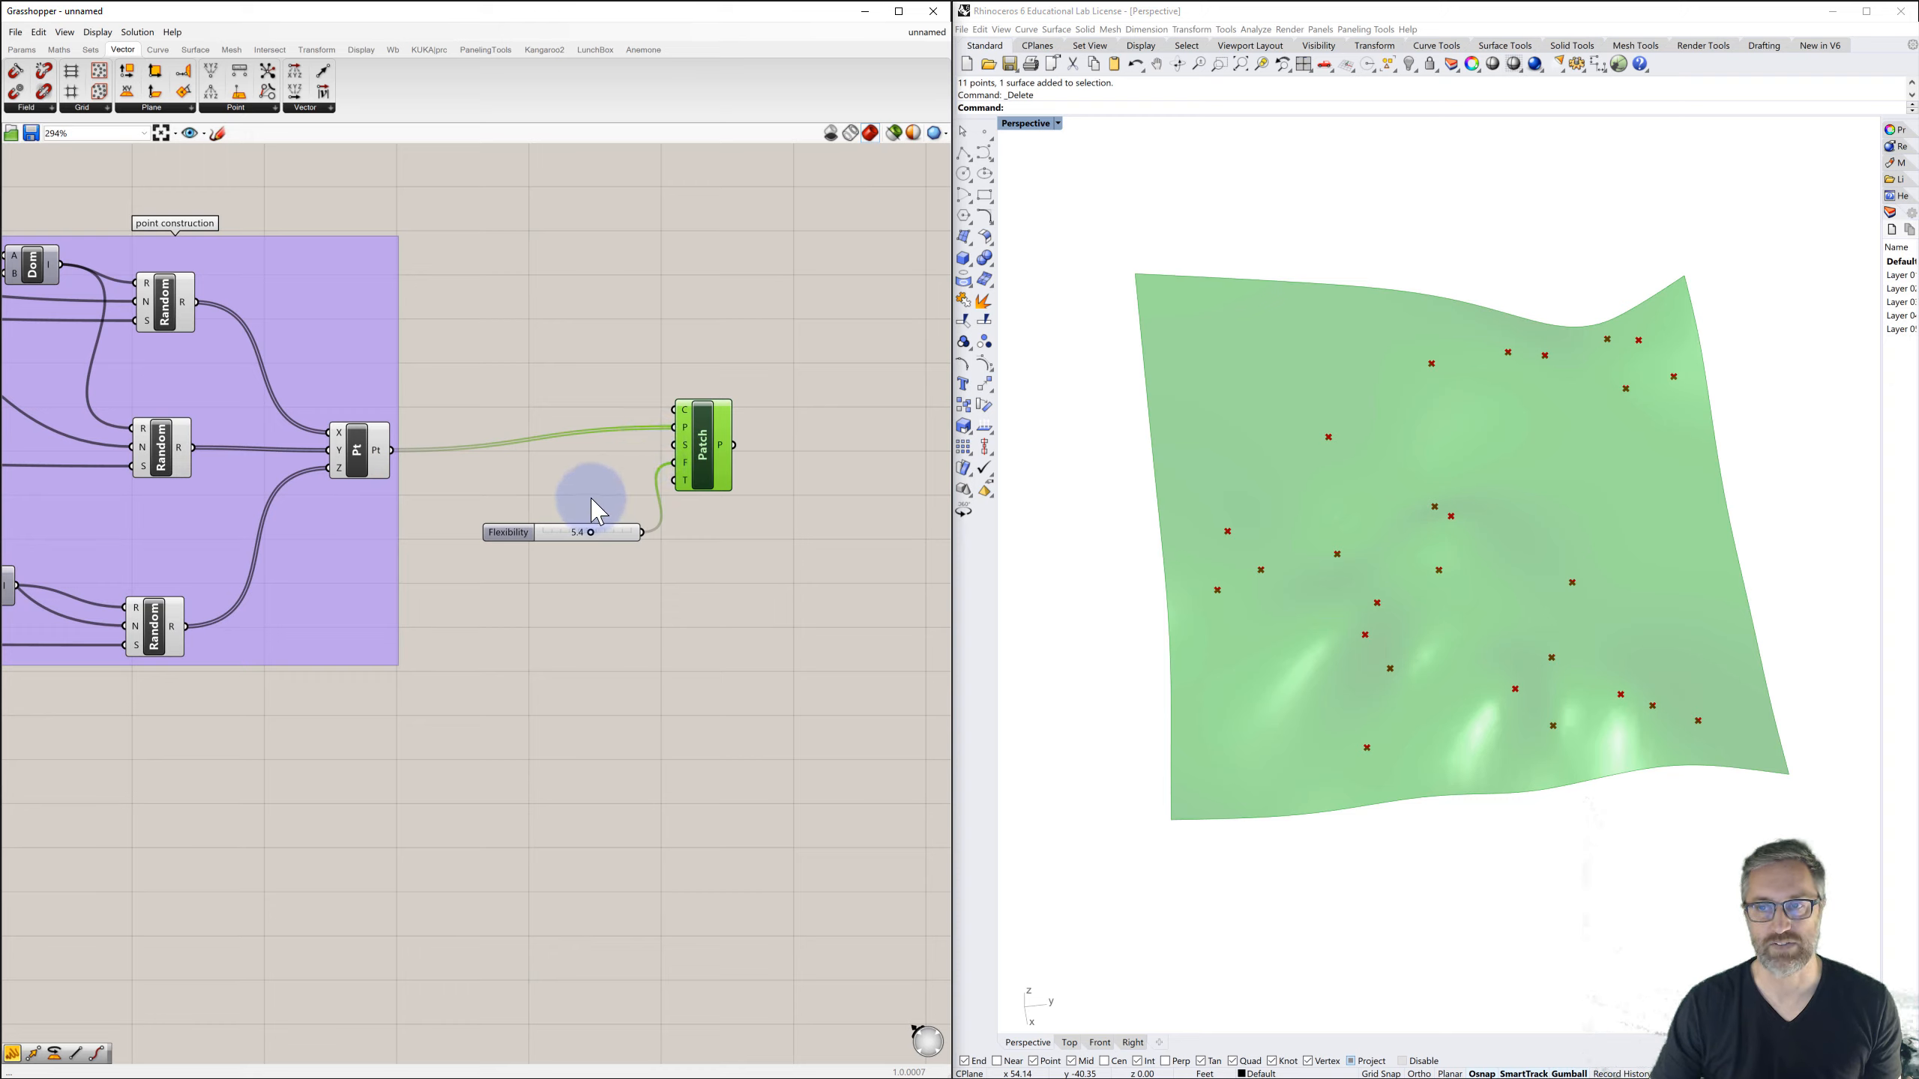